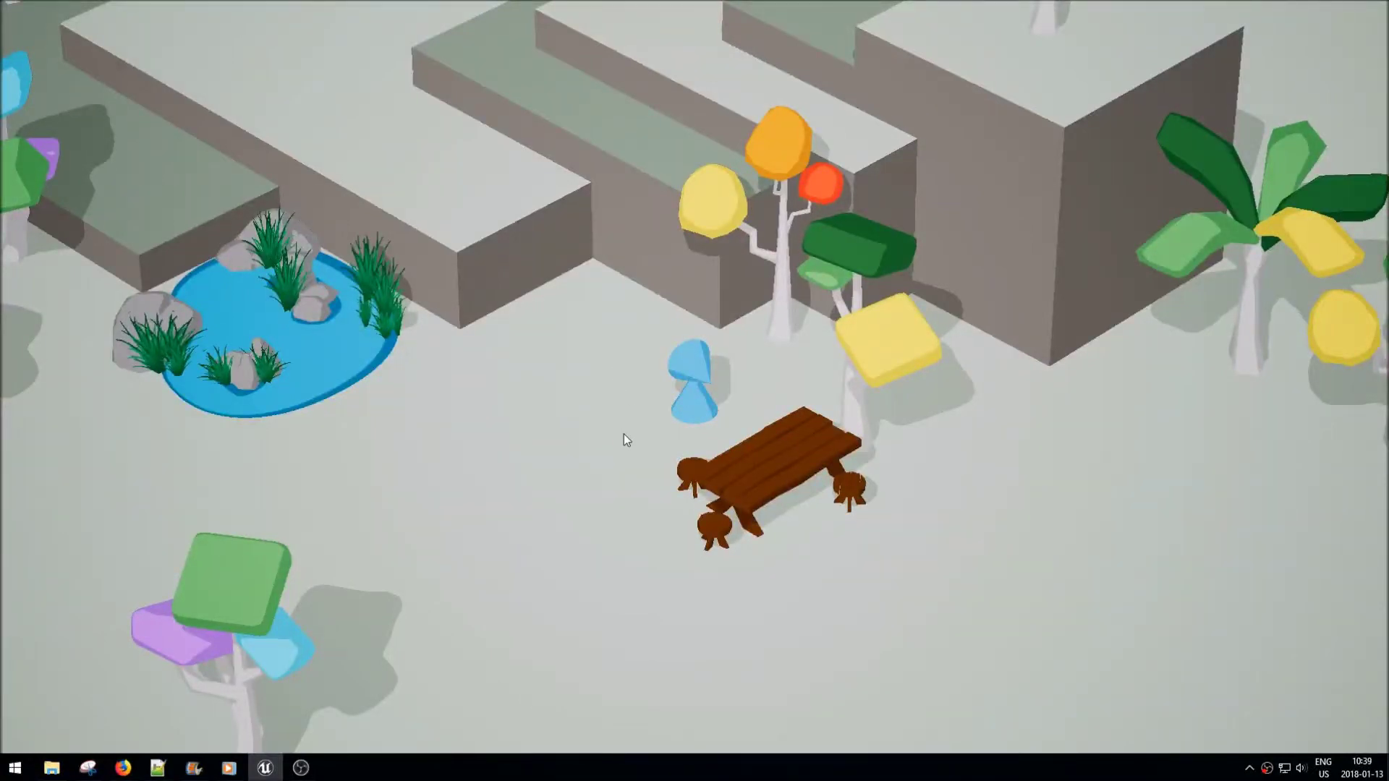
- Walk the wizard around the pond, the table, the palm tree, the cube top and the upper platform
click(156, 432)
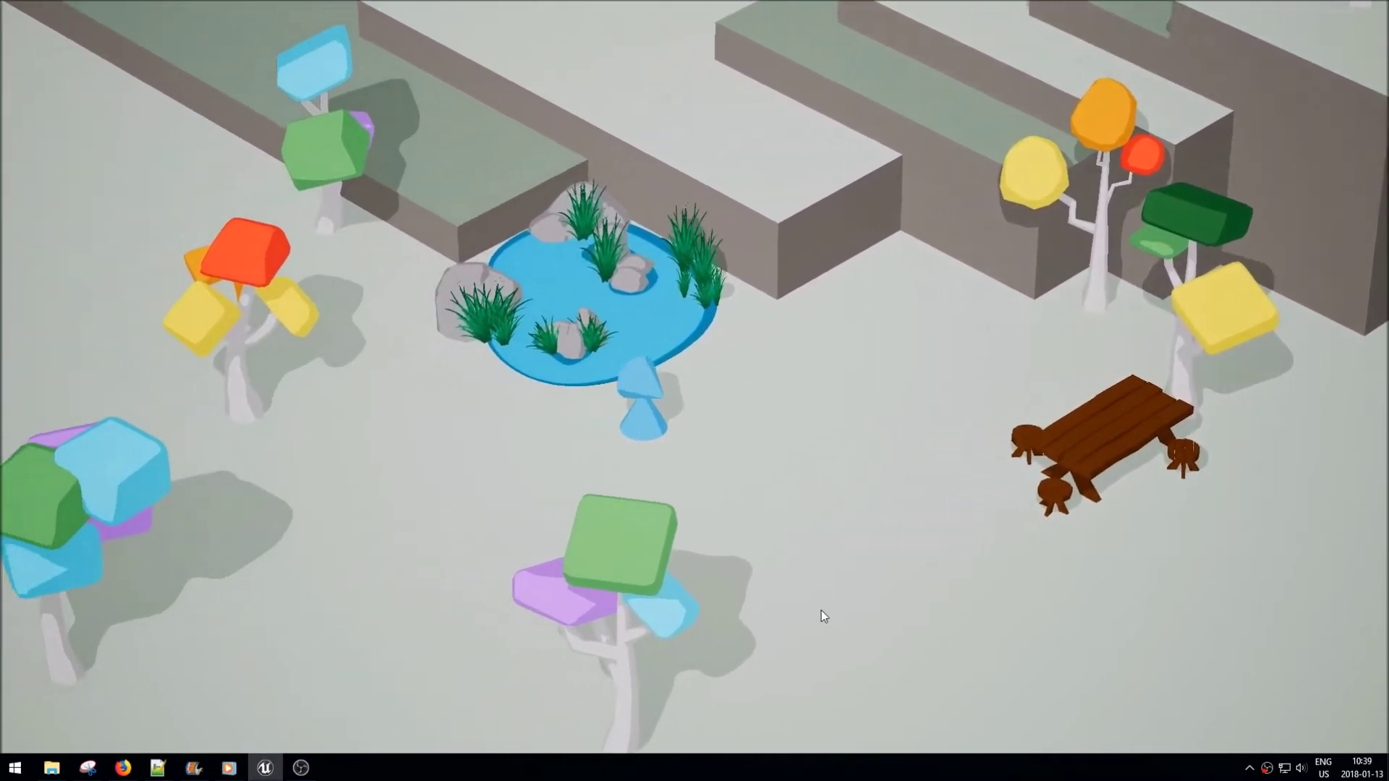
click(822, 611)
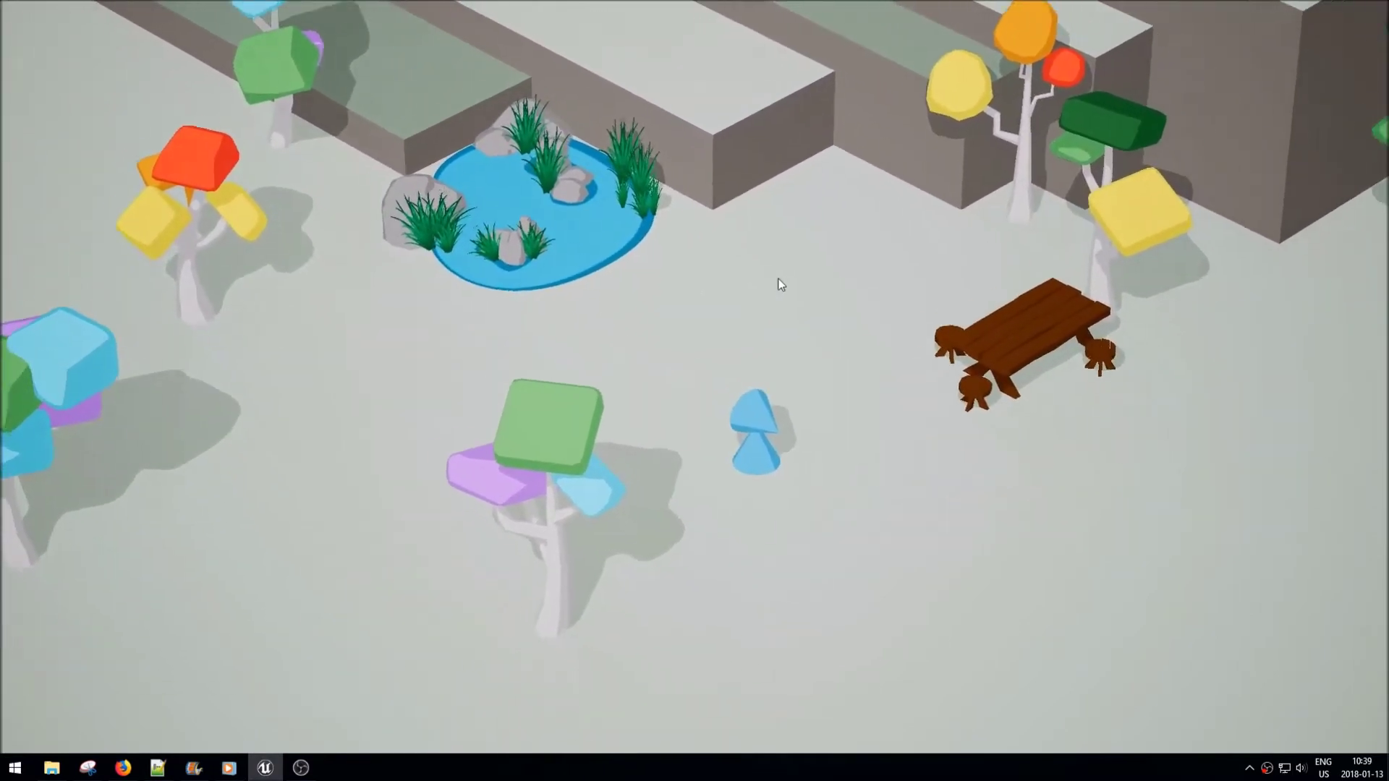
click(846, 258)
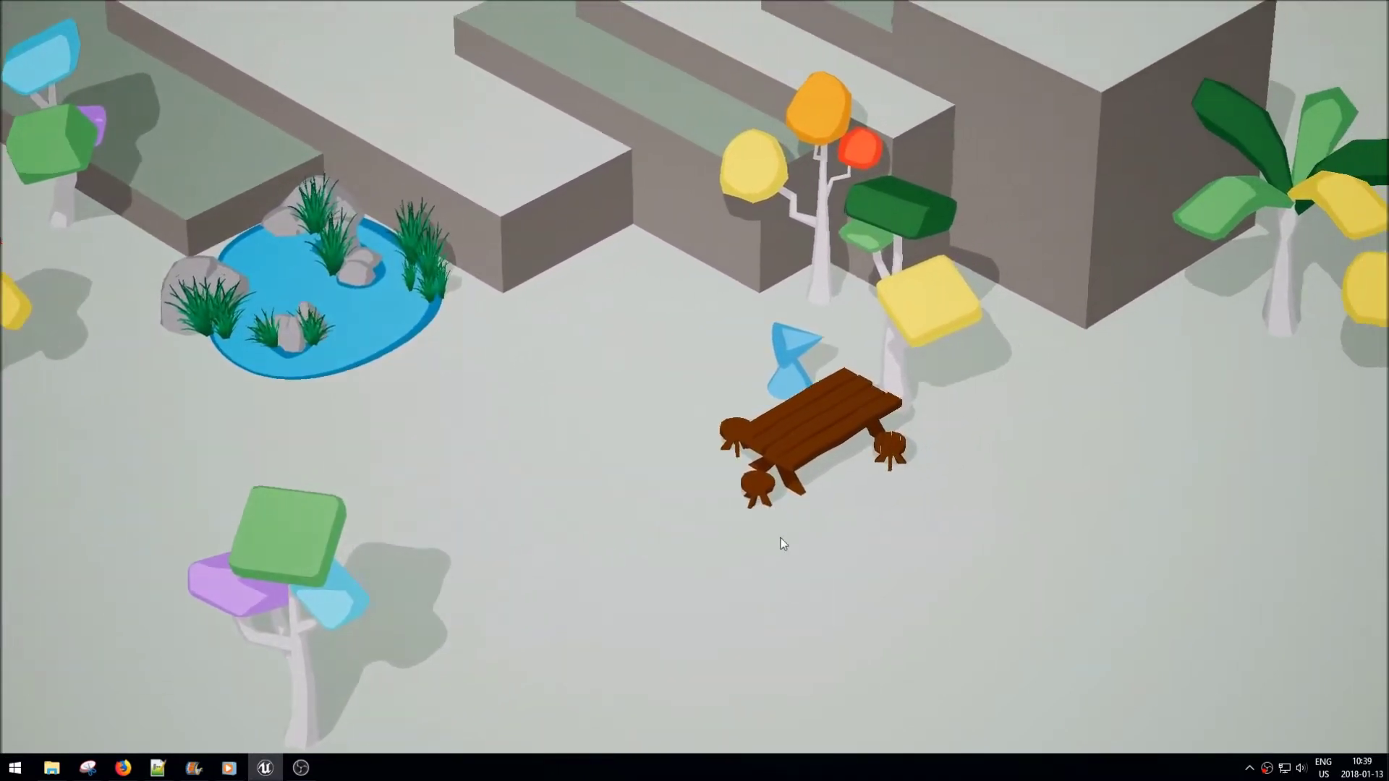
click(779, 535)
click(814, 250)
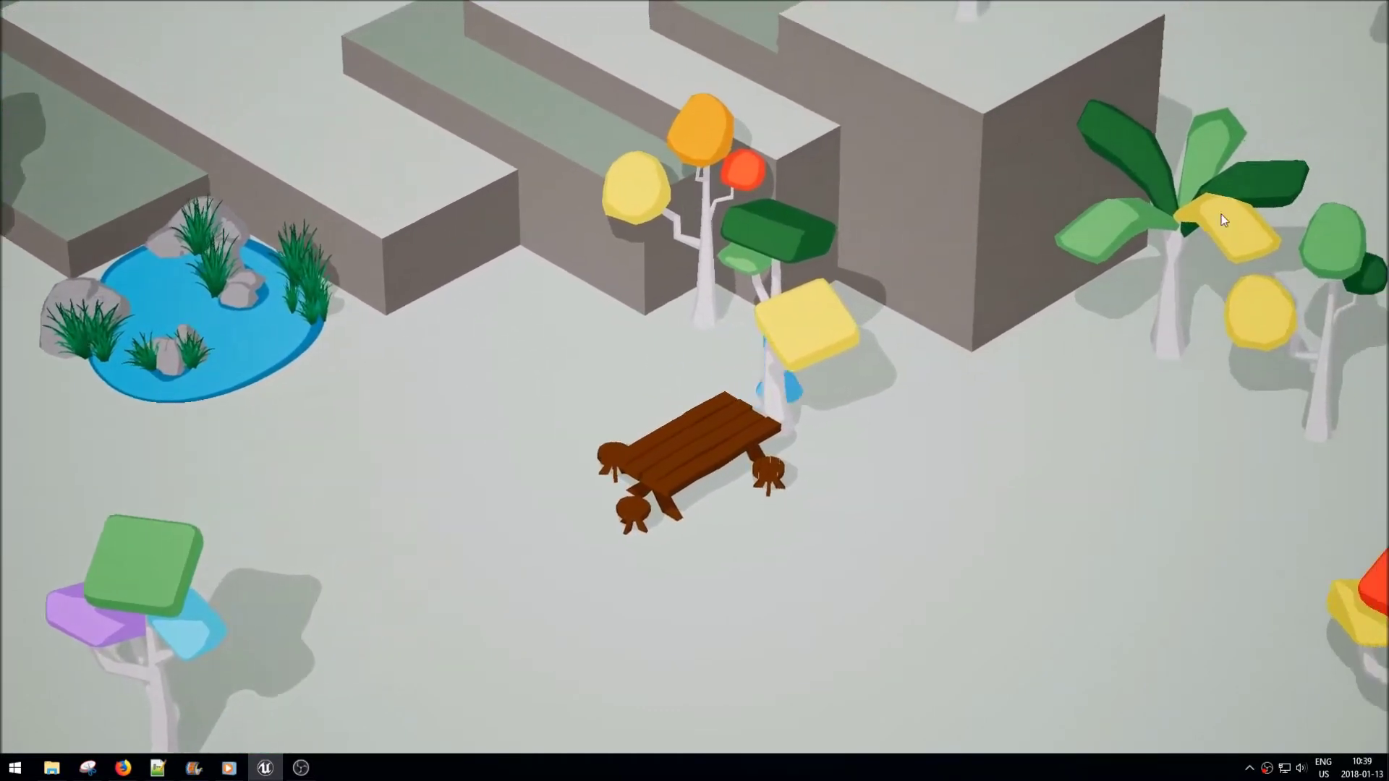
click(1221, 214)
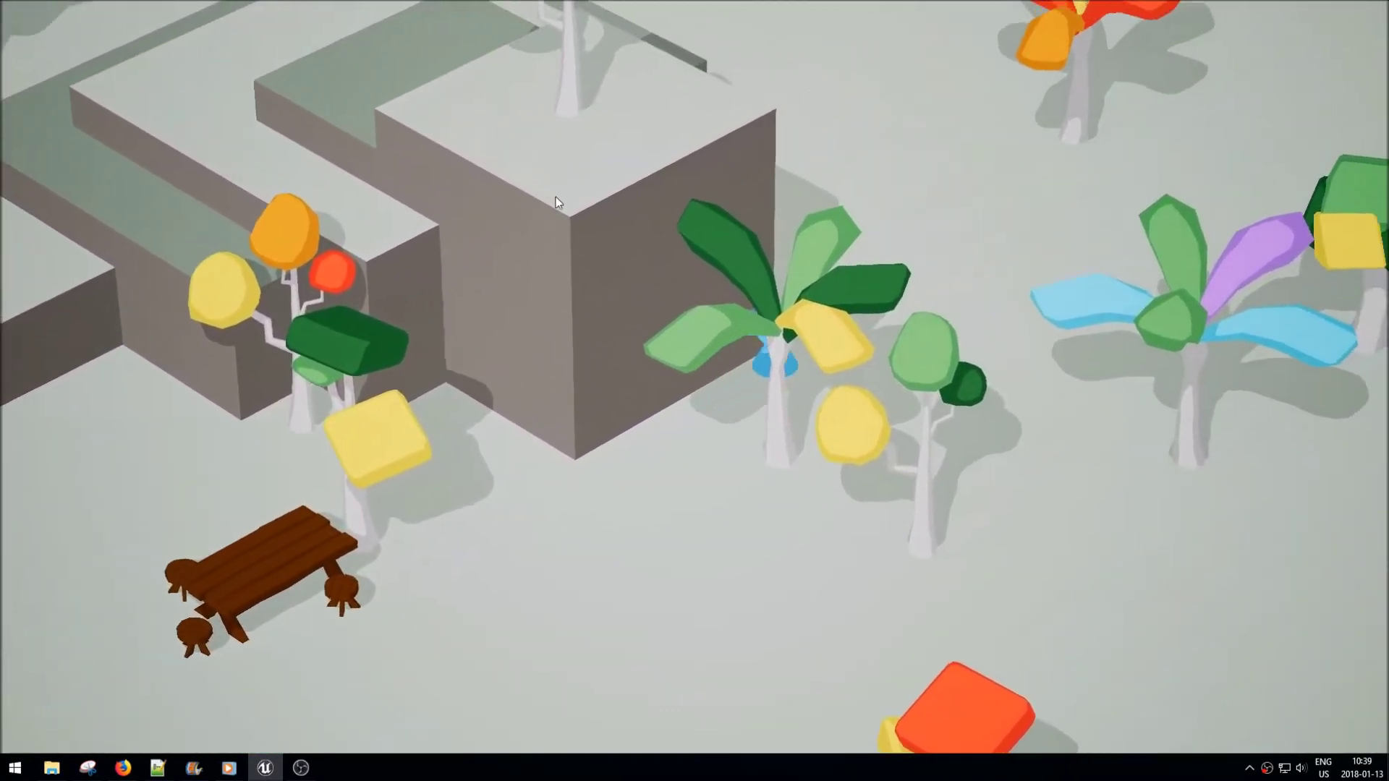
click(556, 197)
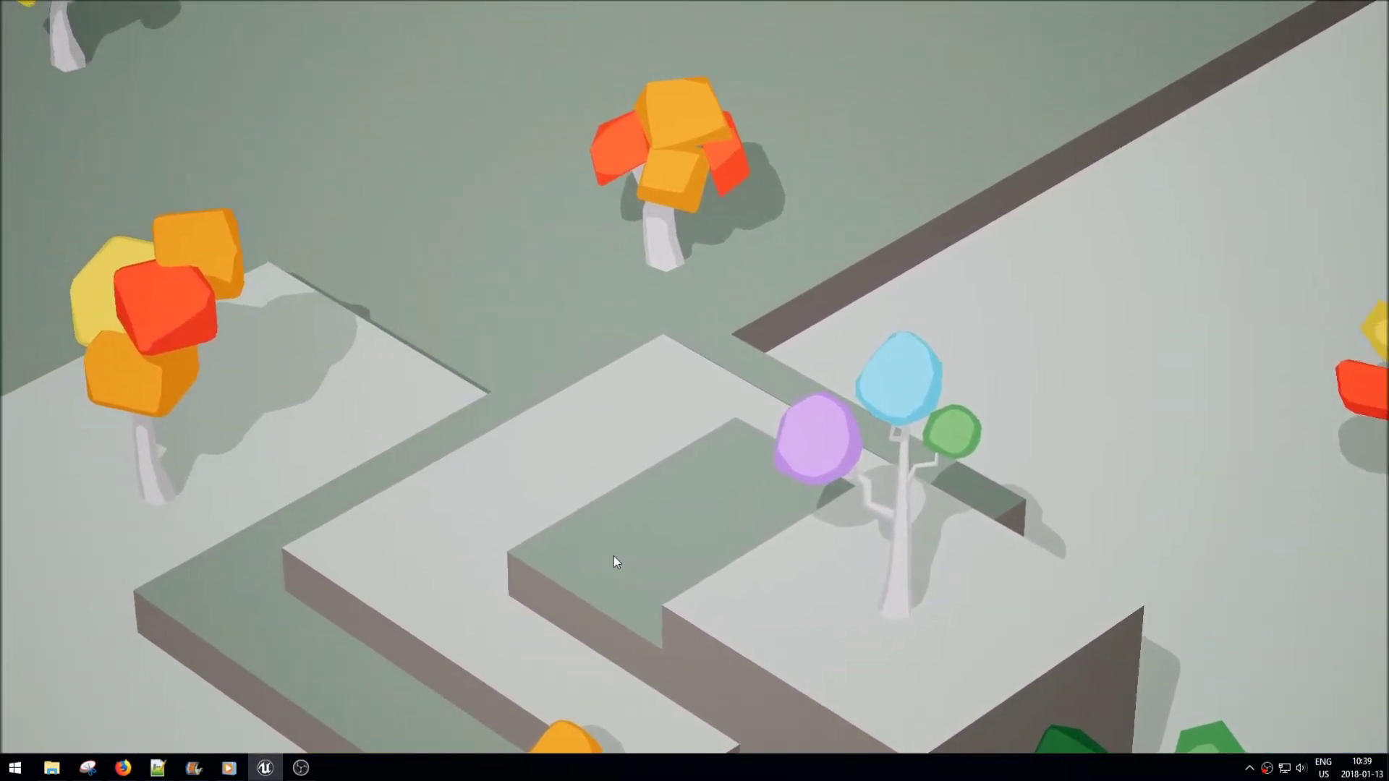
click(1112, 578)
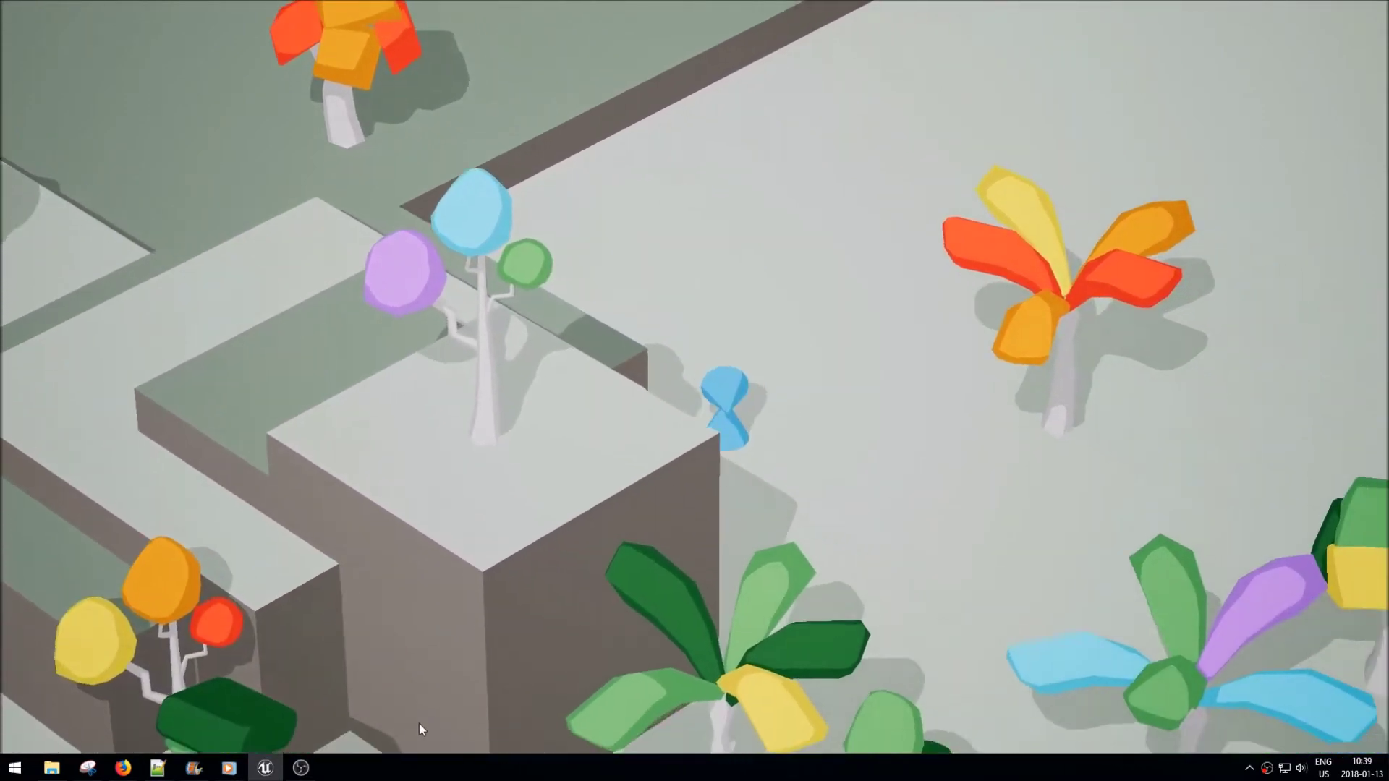
click(325, 403)
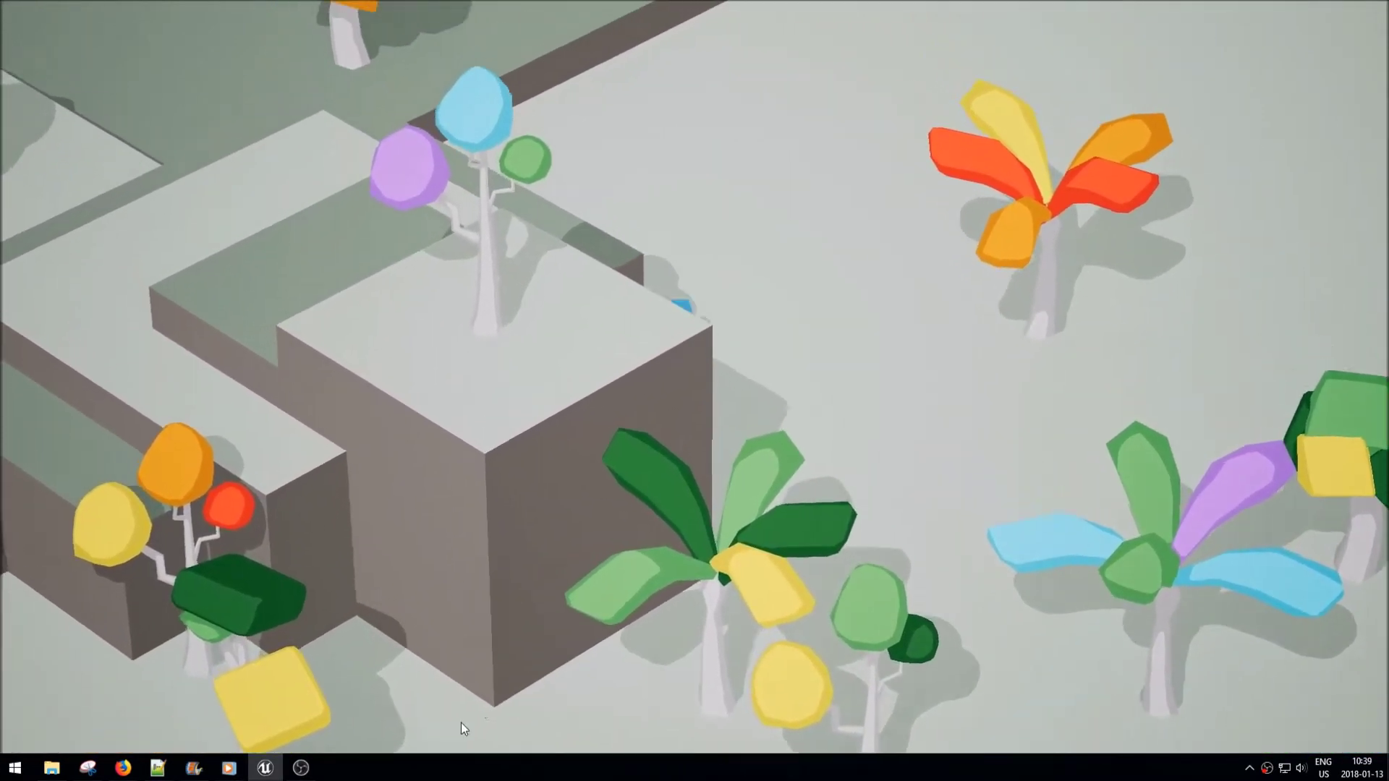
click(462, 723)
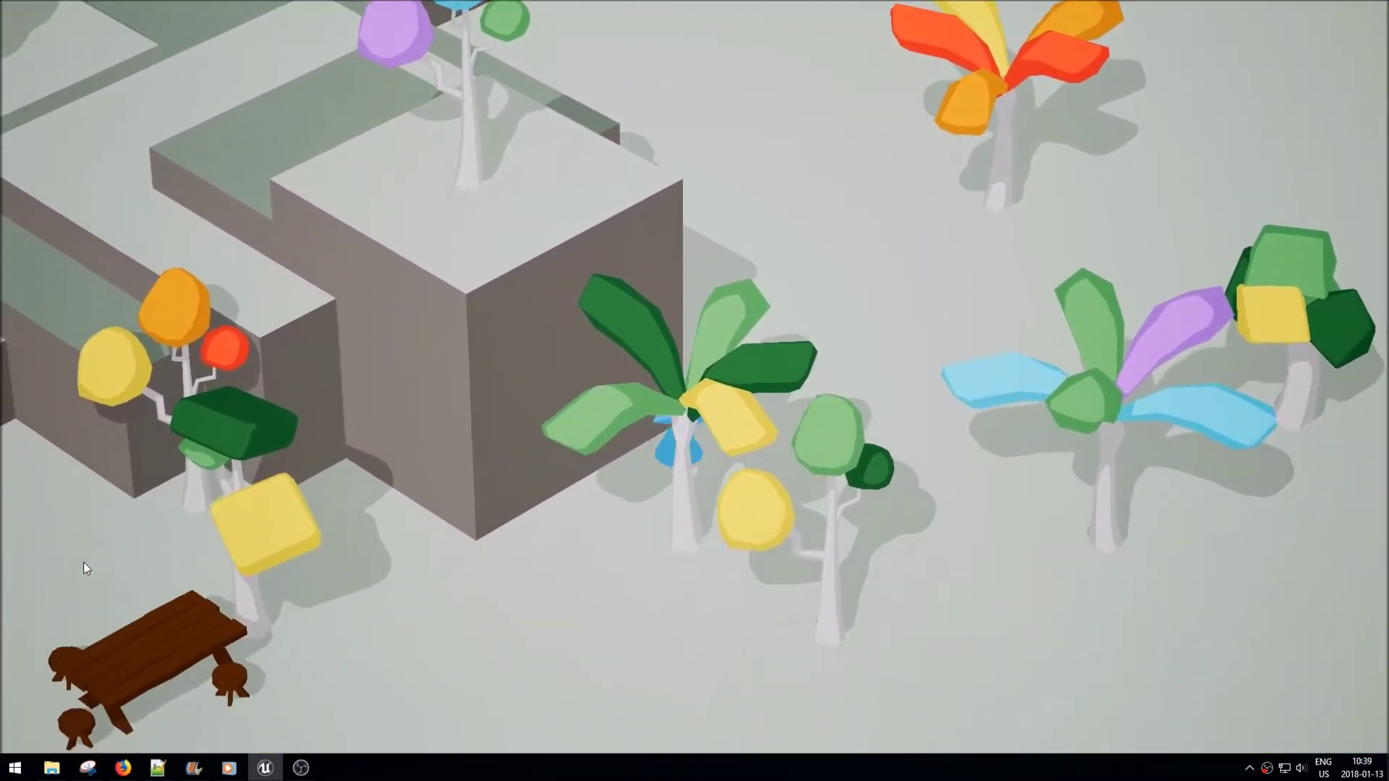
click(84, 562)
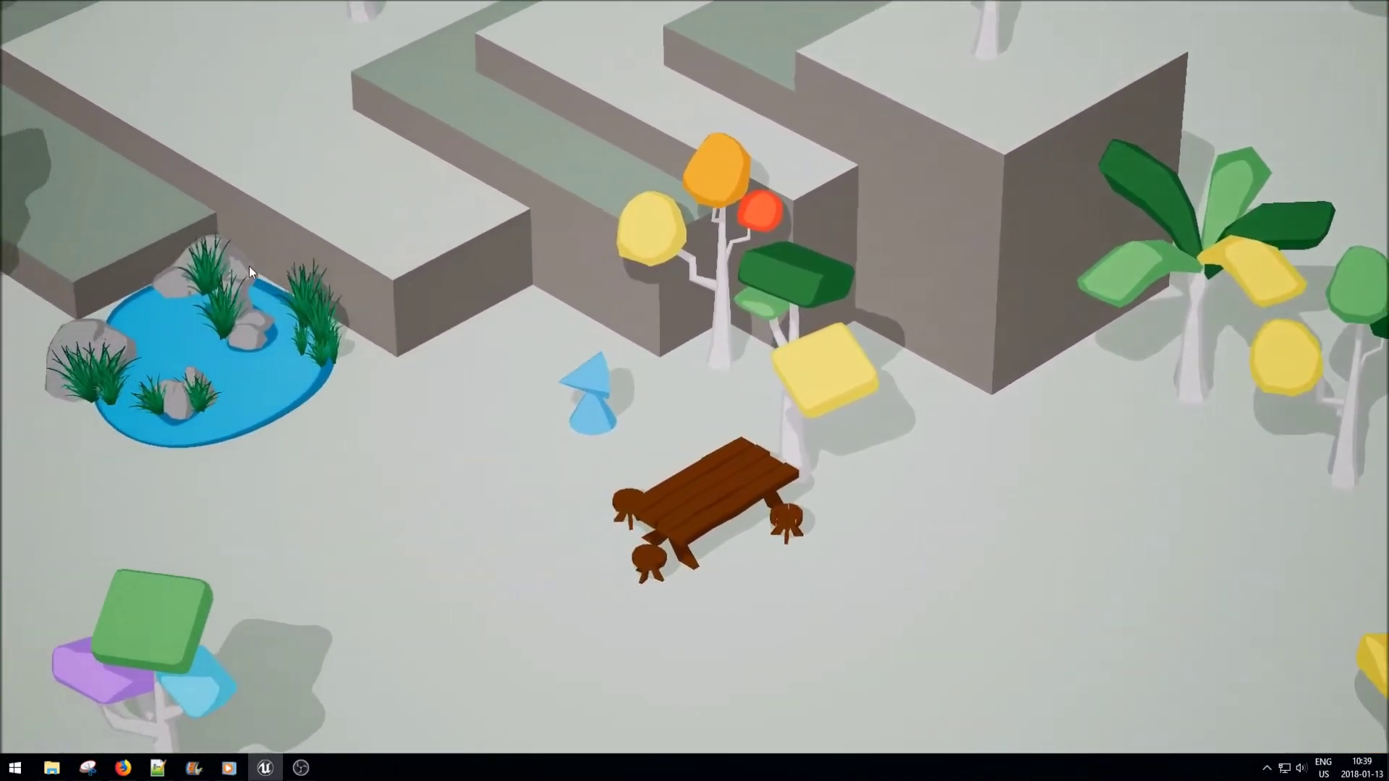
click(249, 266)
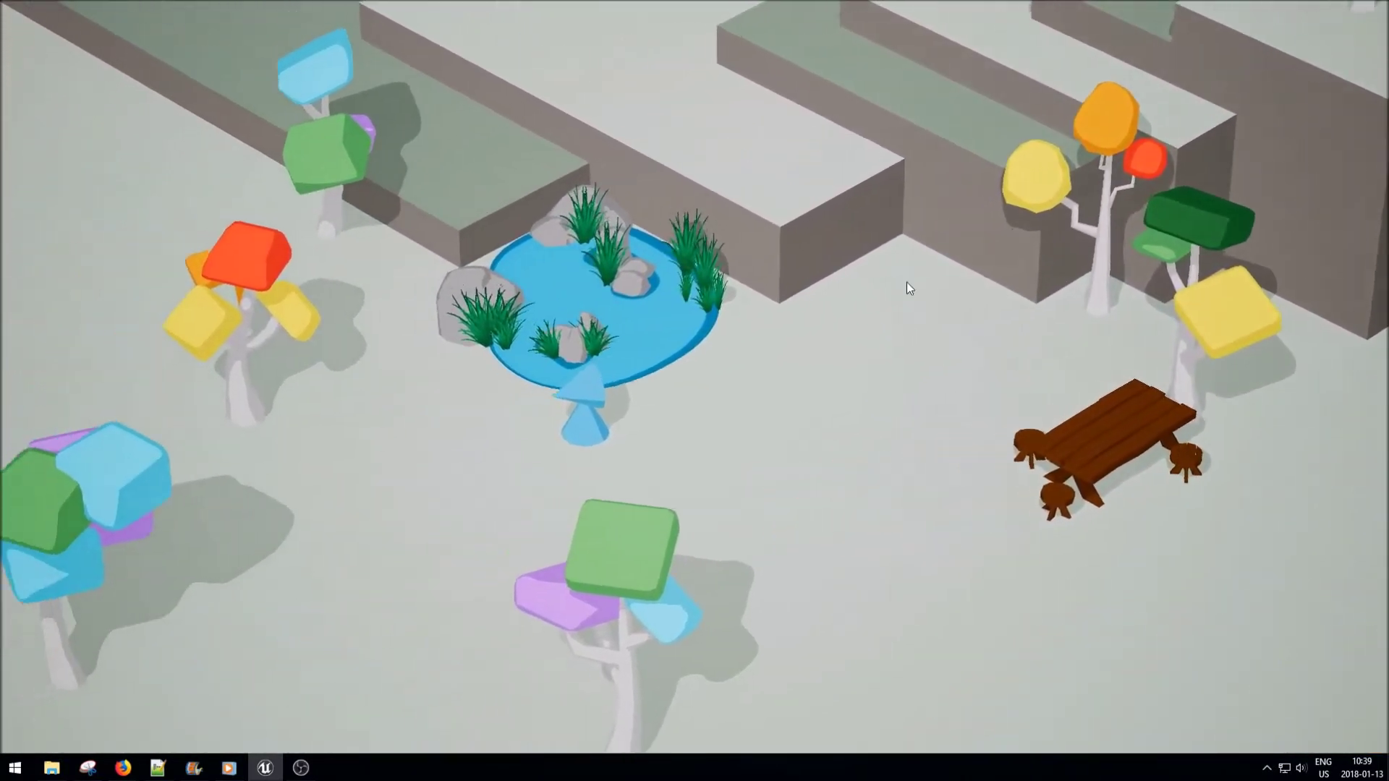
click(906, 282)
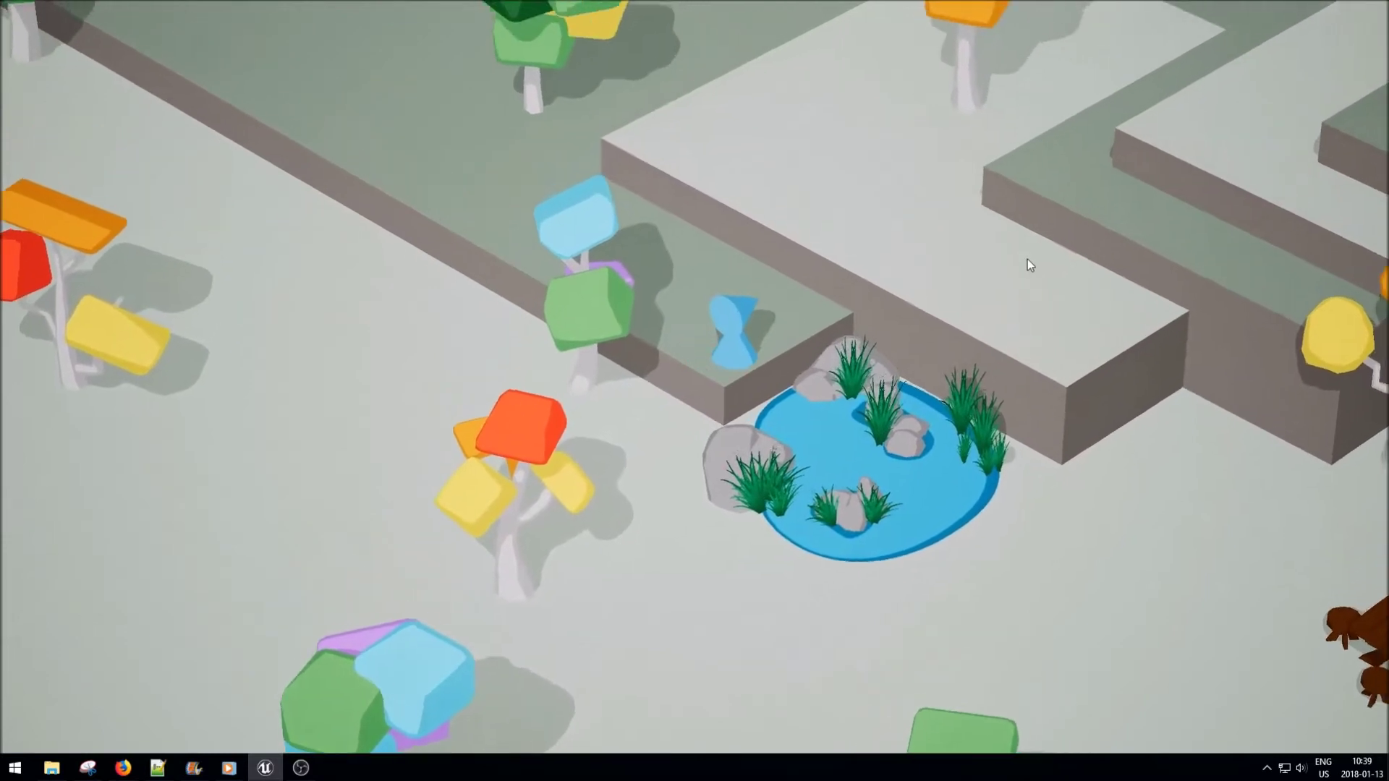
click(1027, 258)
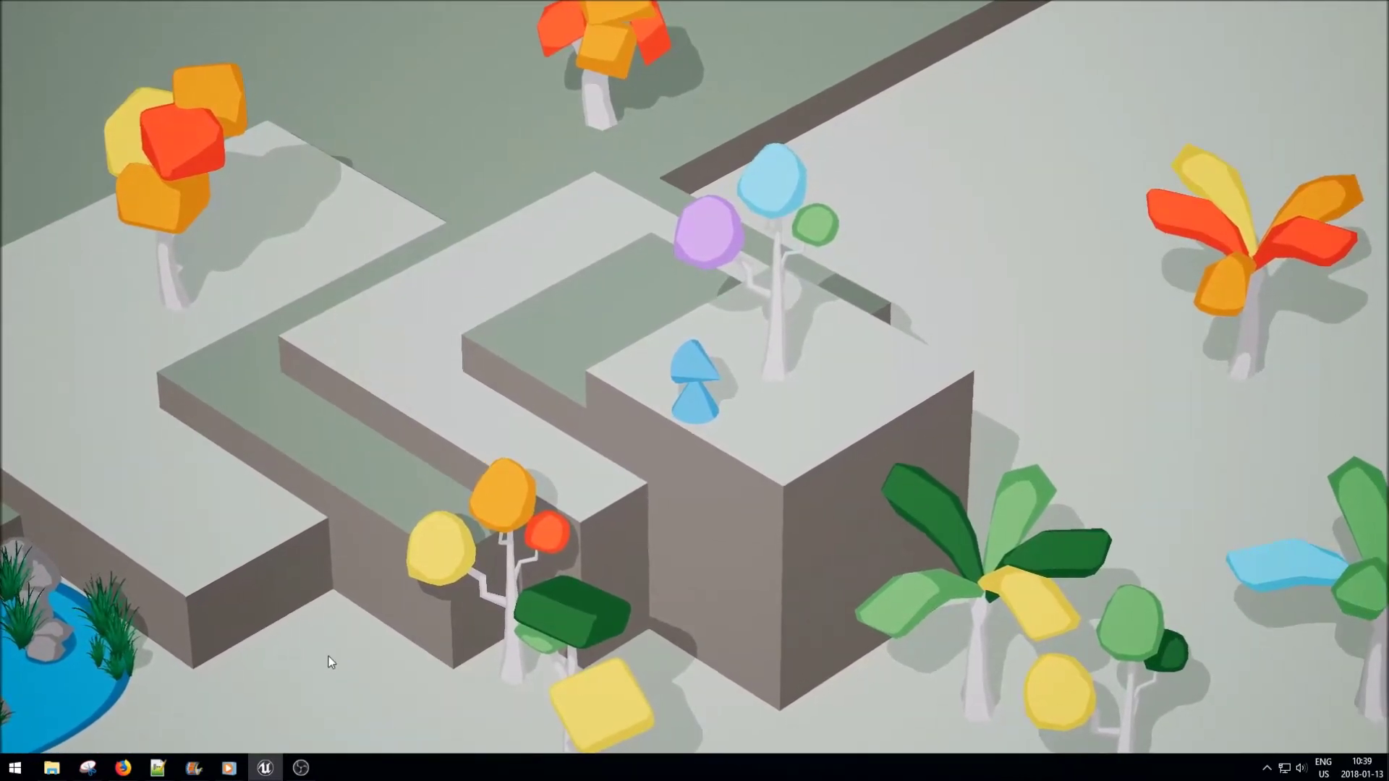
- Walk the wizard along the lower path, past the picnic table and trees, and back toward the pond
click(328, 656)
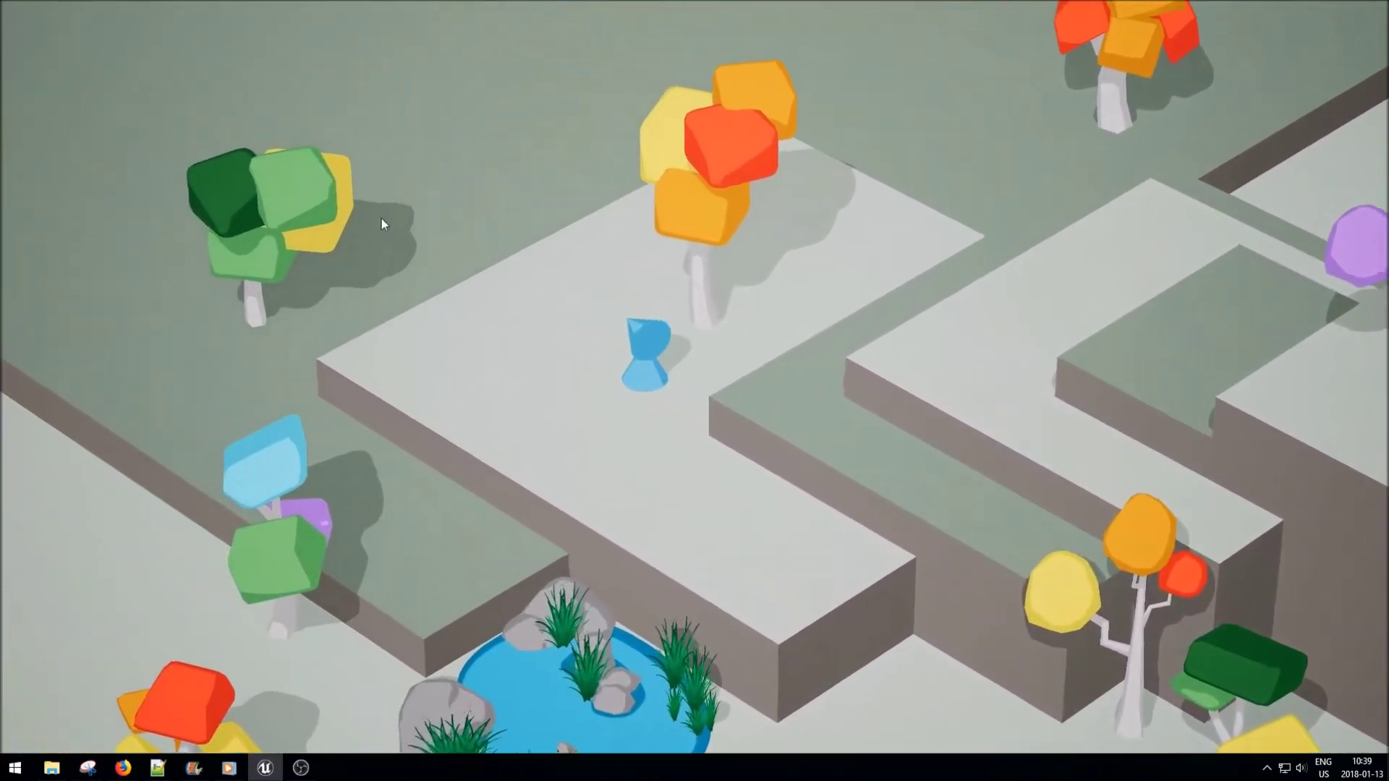
click(382, 223)
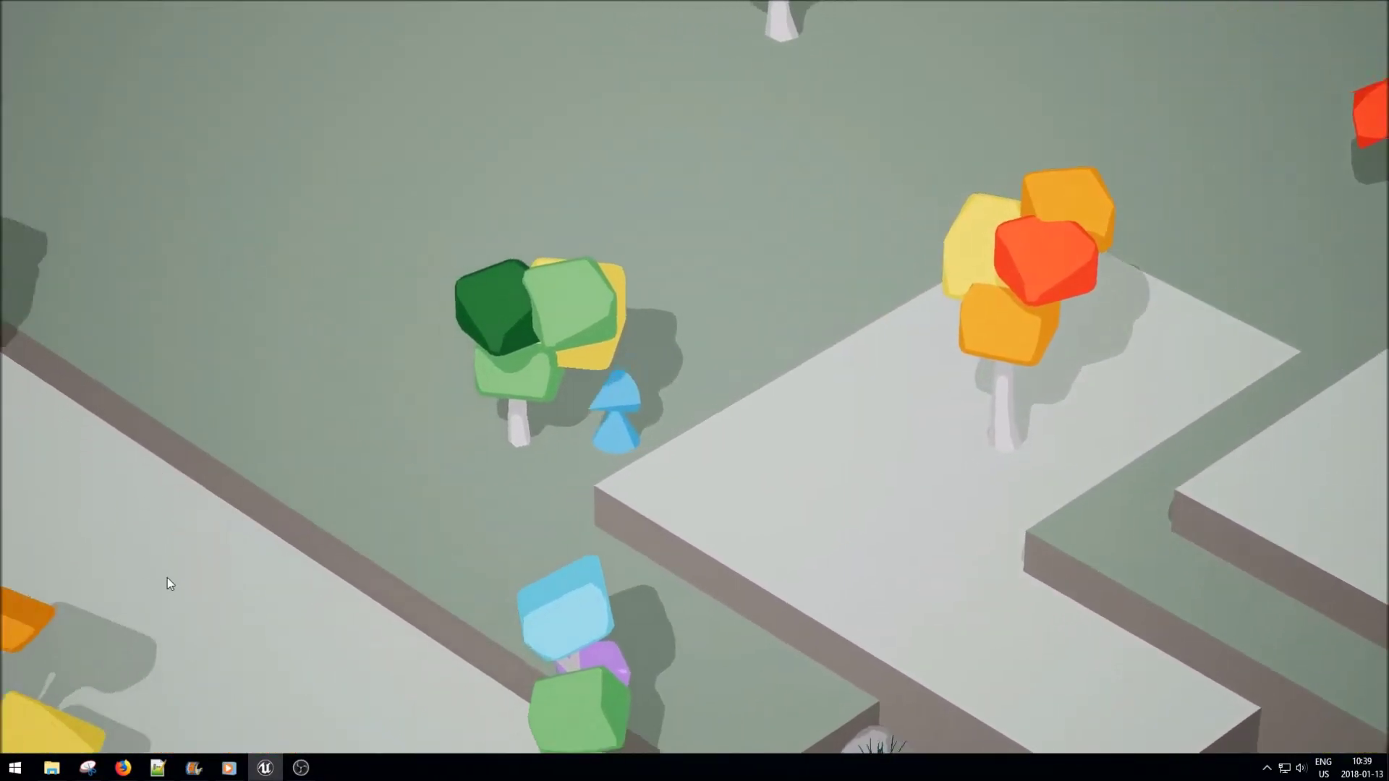
click(168, 578)
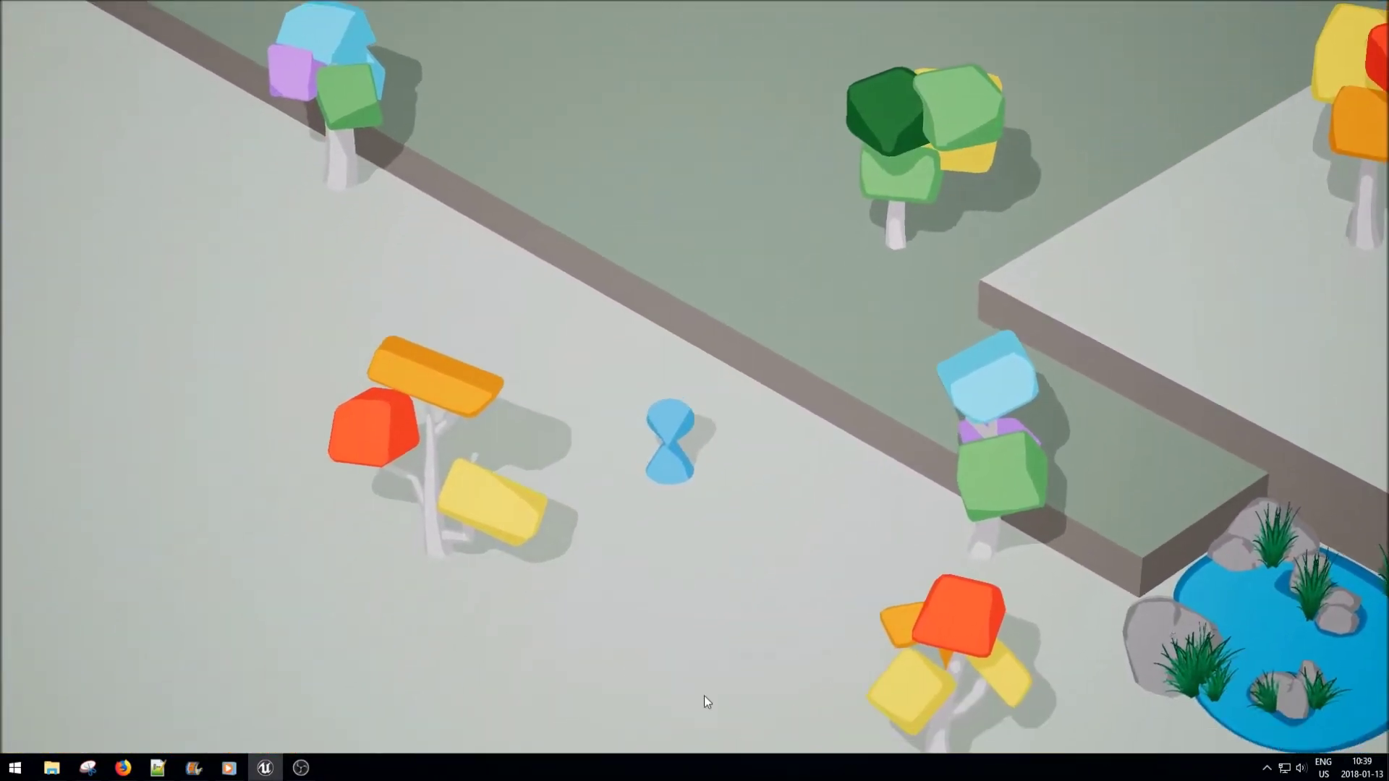
click(707, 702)
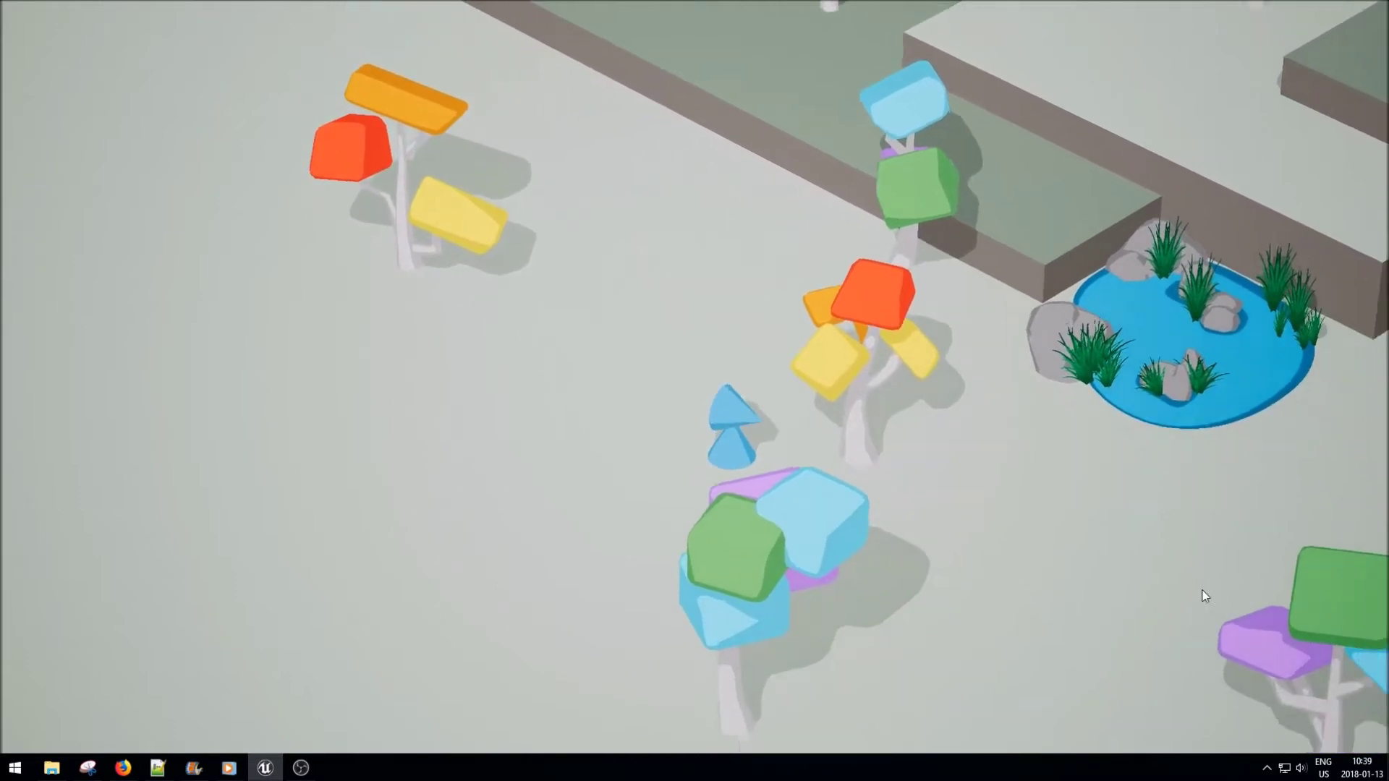
click(1205, 595)
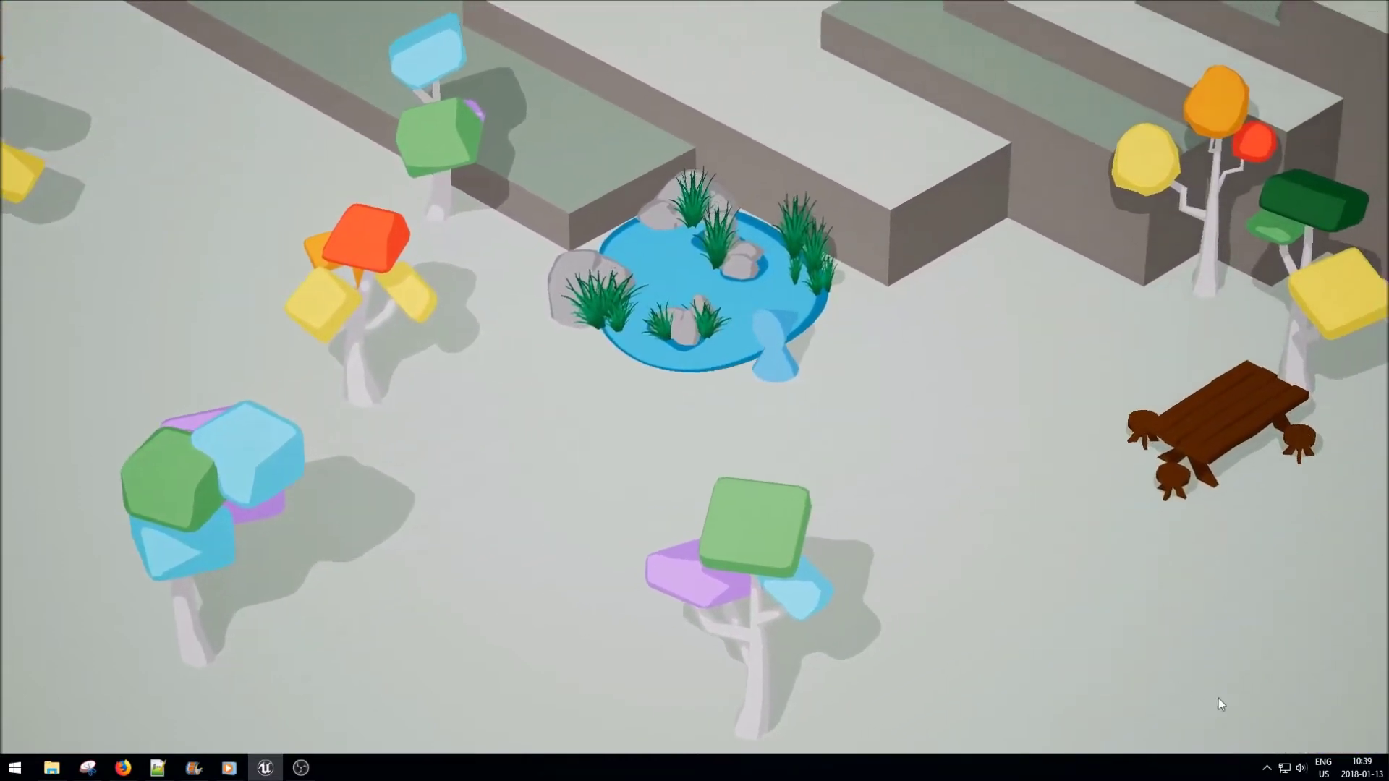
click(1278, 705)
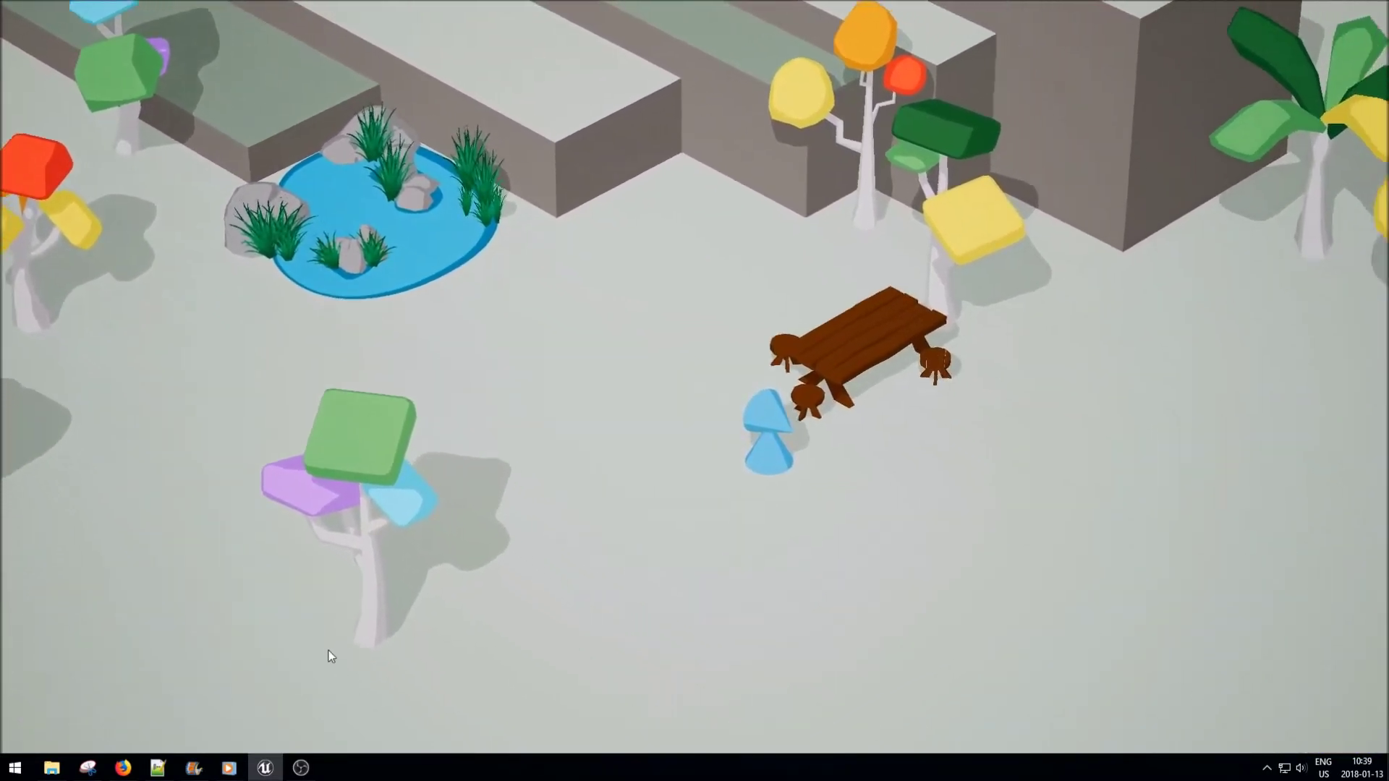
click(329, 651)
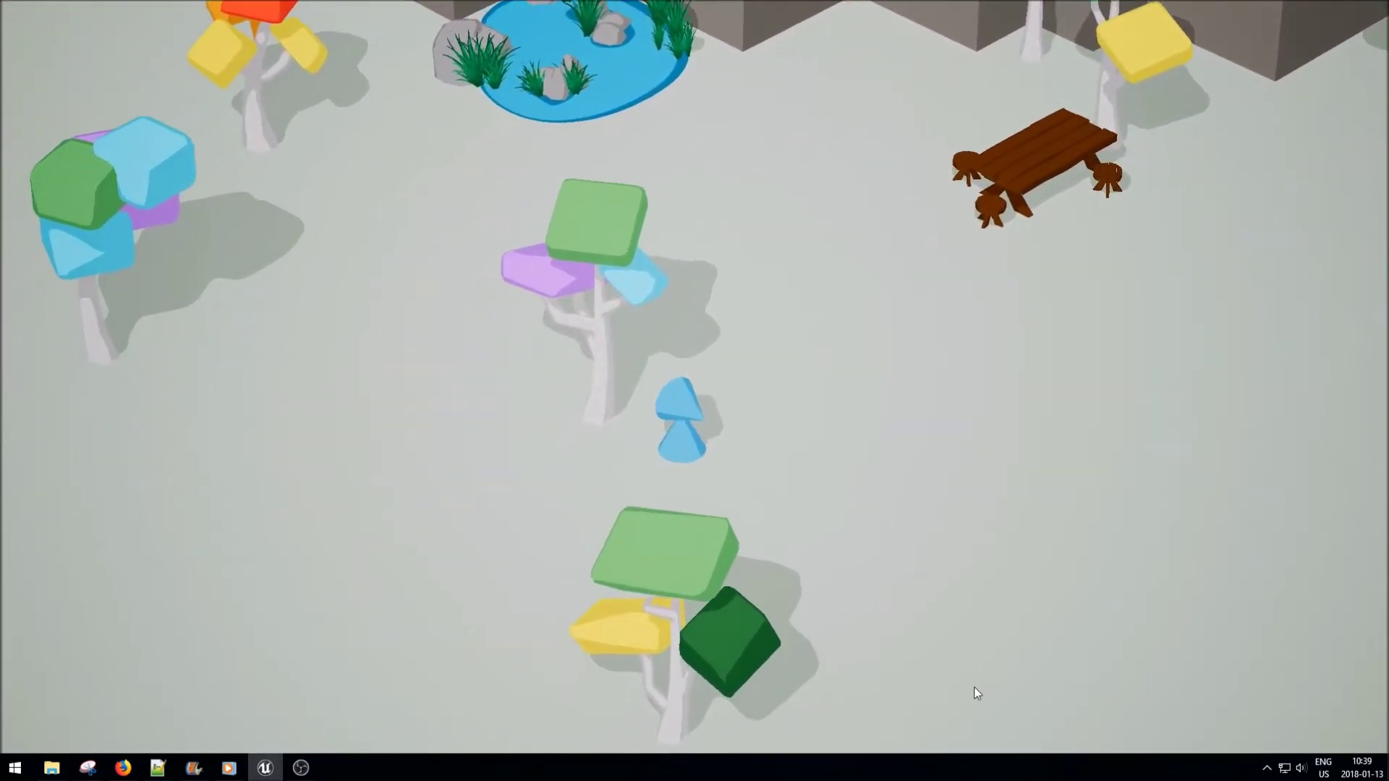
click(974, 687)
click(1071, 133)
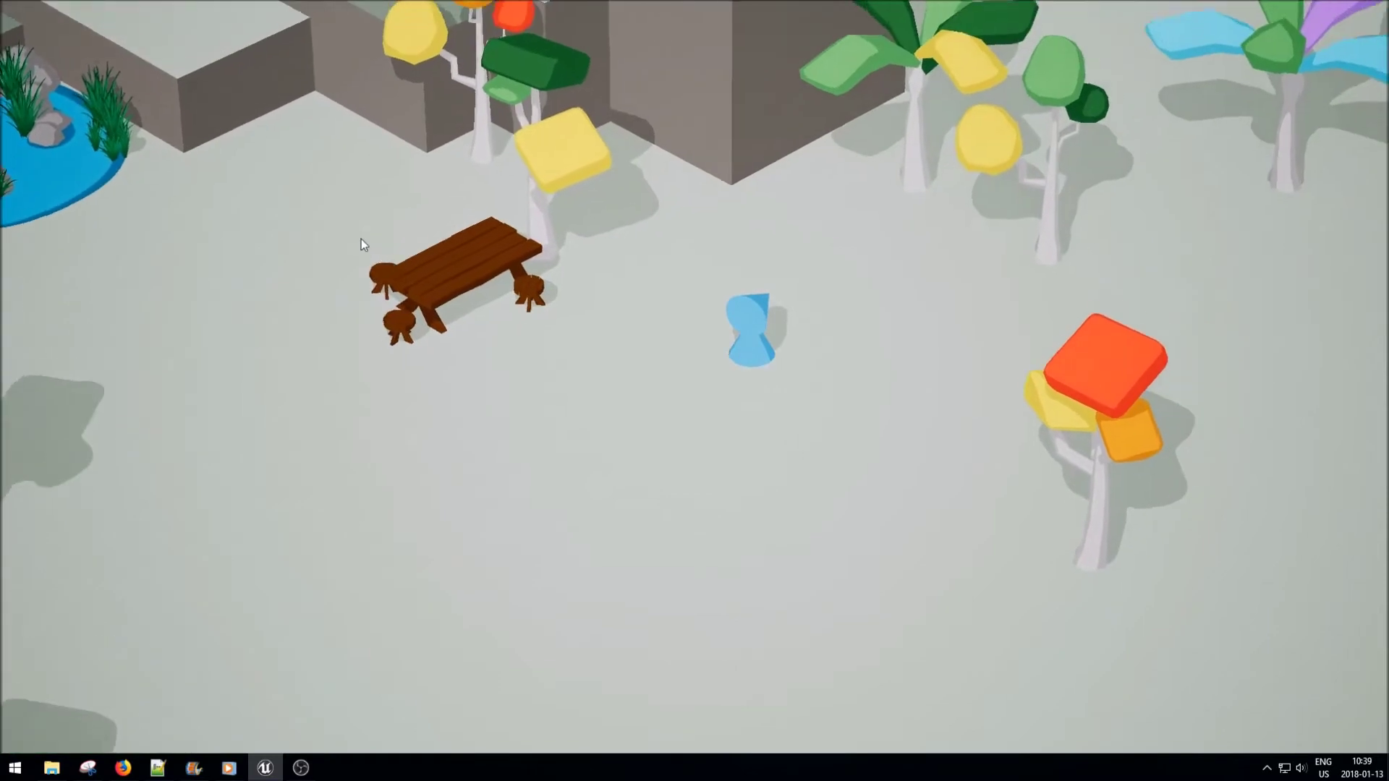
click(336, 254)
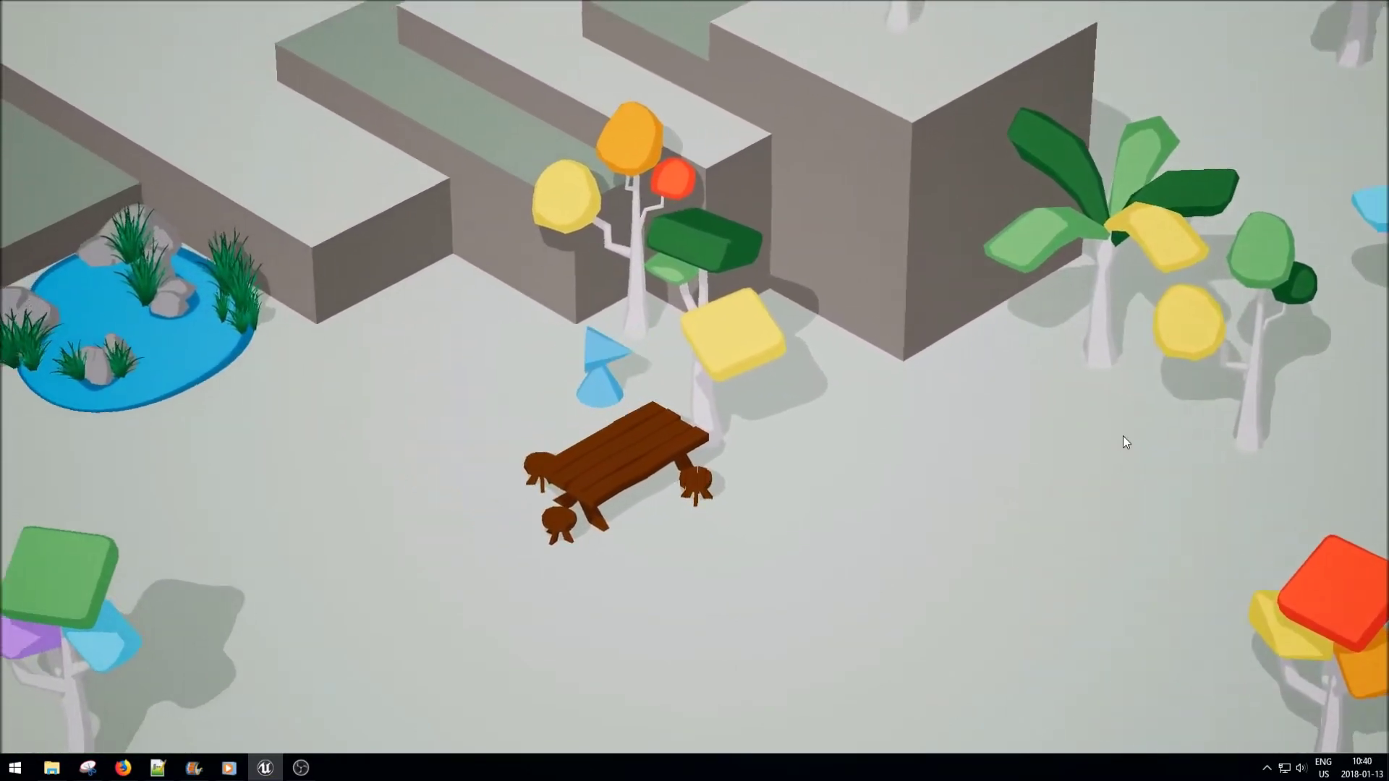
click(1119, 436)
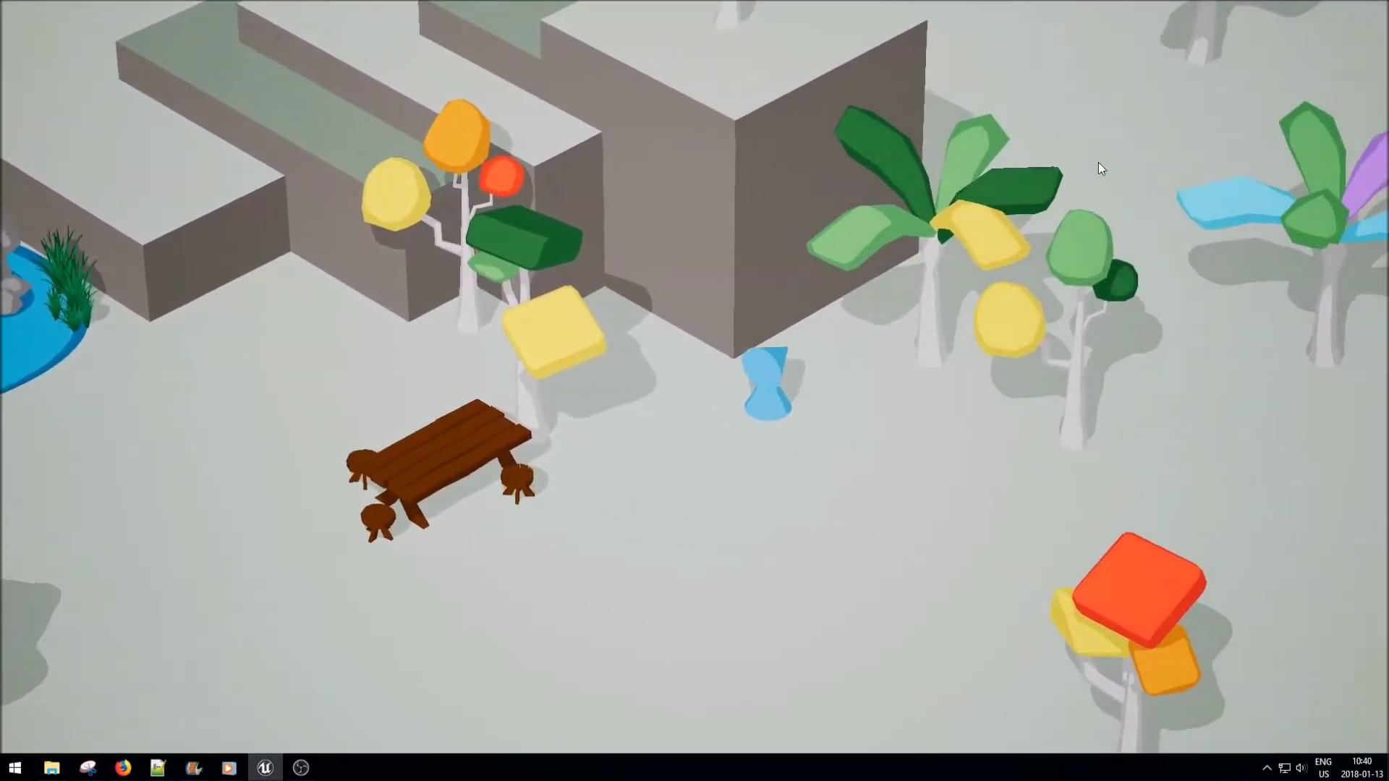
click(1098, 162)
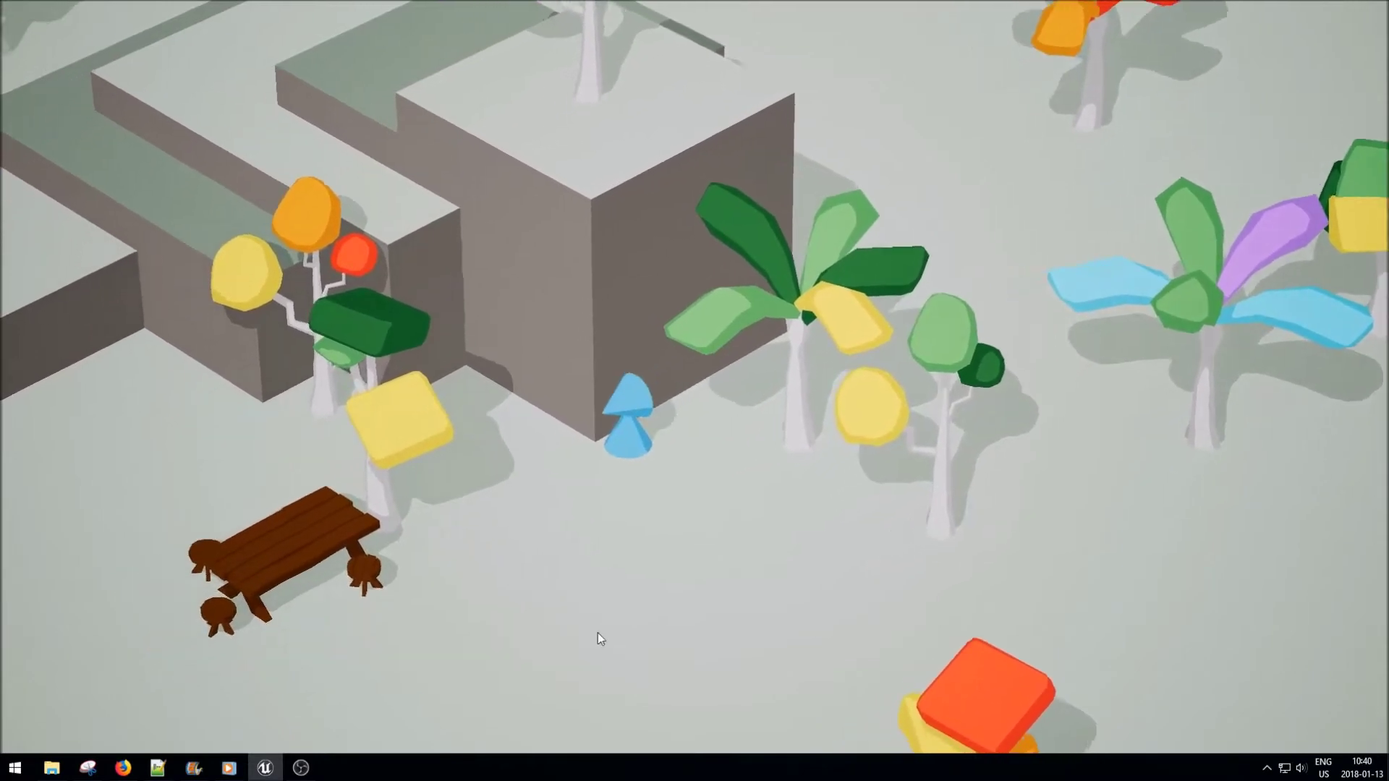
click(380, 417)
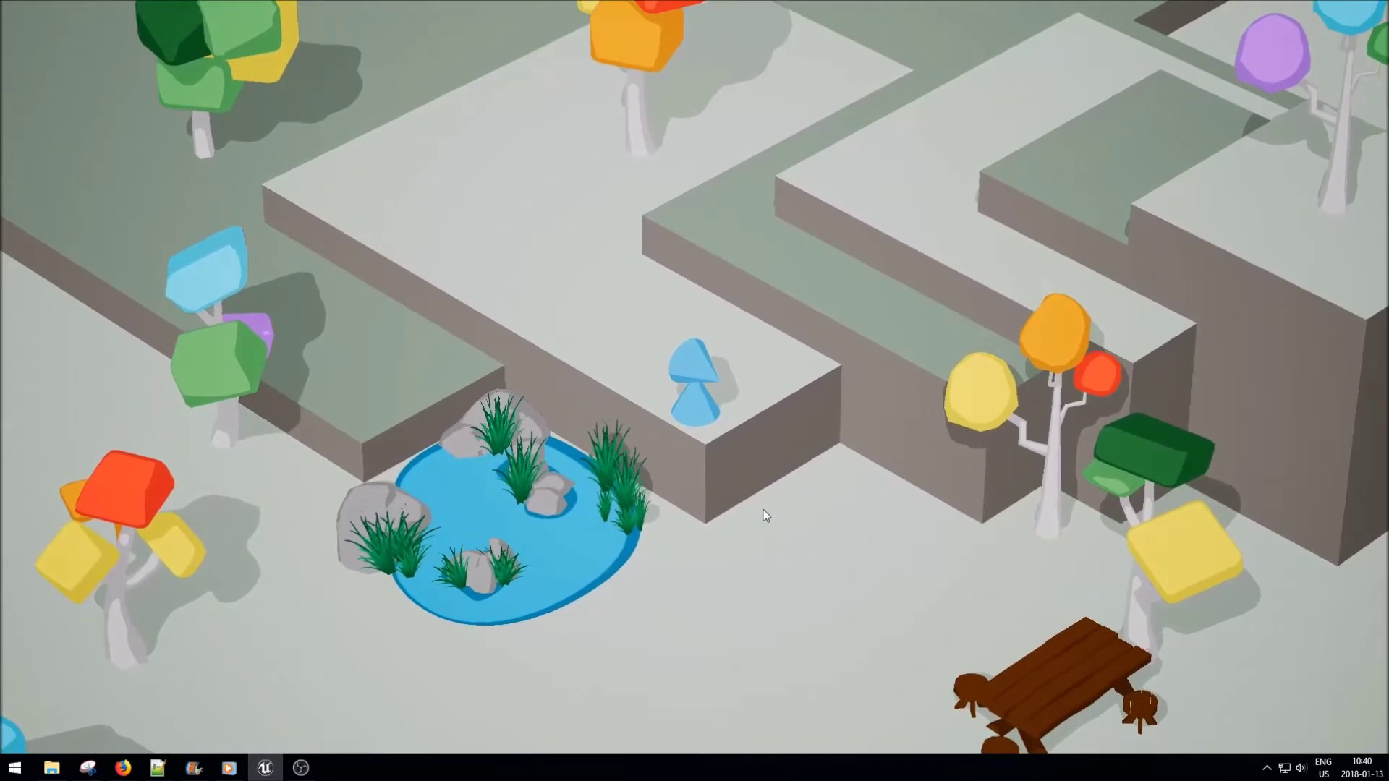
- Zoom the game camera out to see more of the level
scroll(759, 510, down, 3)
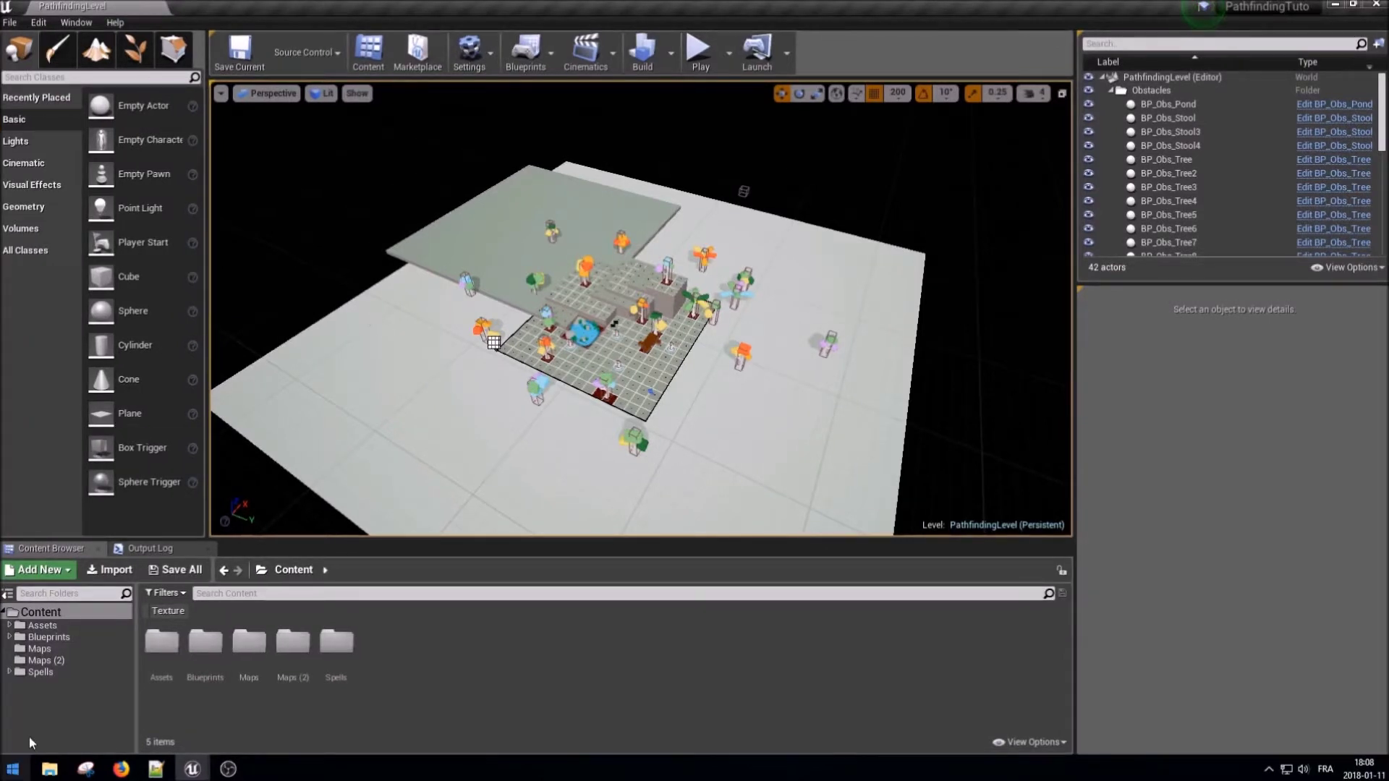
- Duplicate PathfindingLevel in the Maps folder and name the copy WorldMovementLevel
click(40, 650)
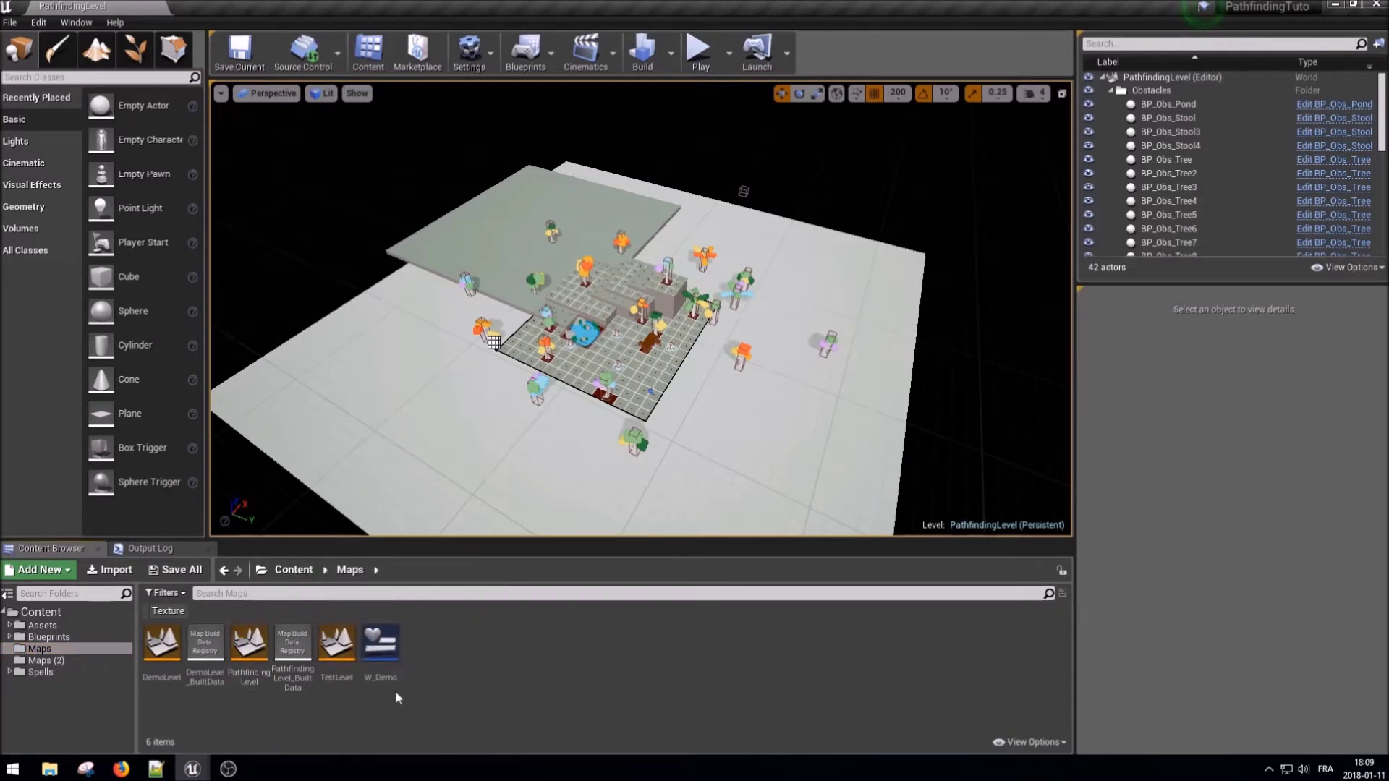
click(259, 663)
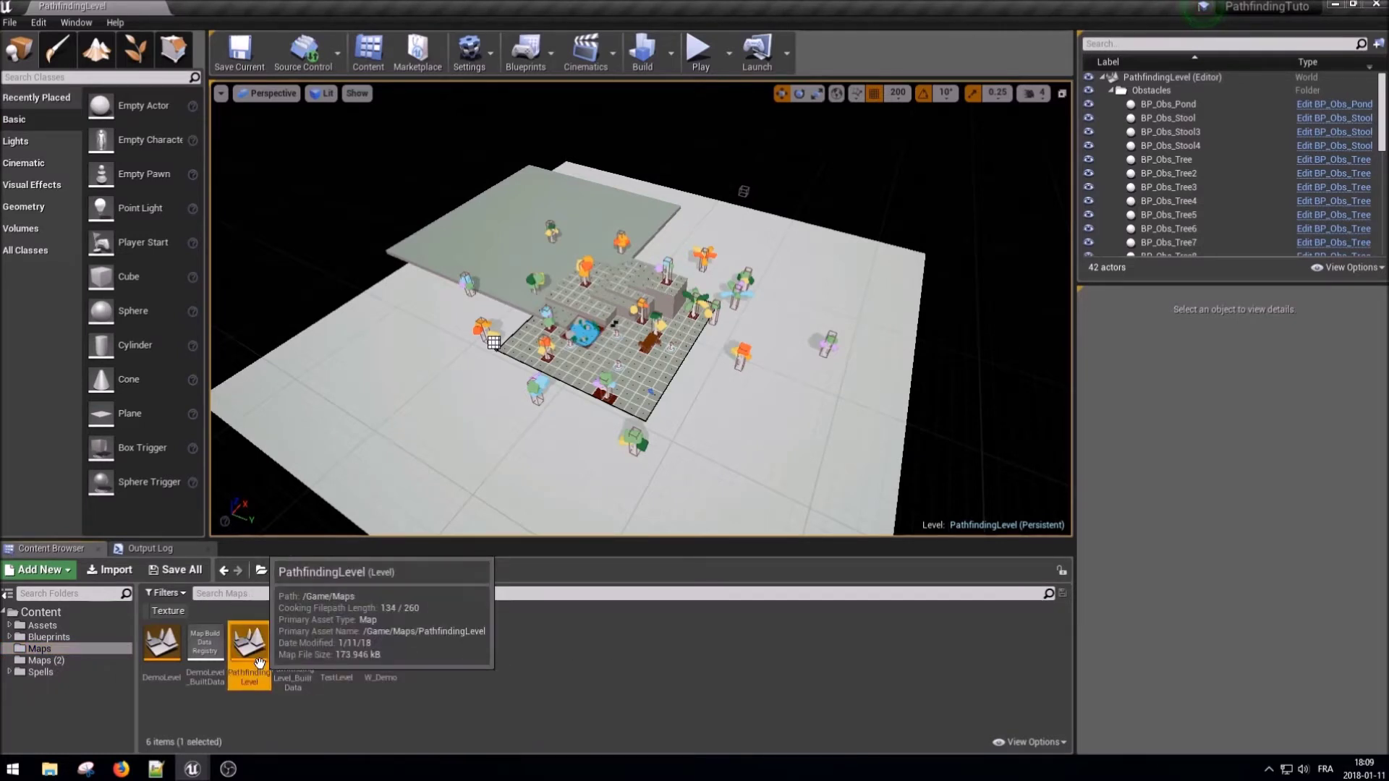
key(ctrl+w)
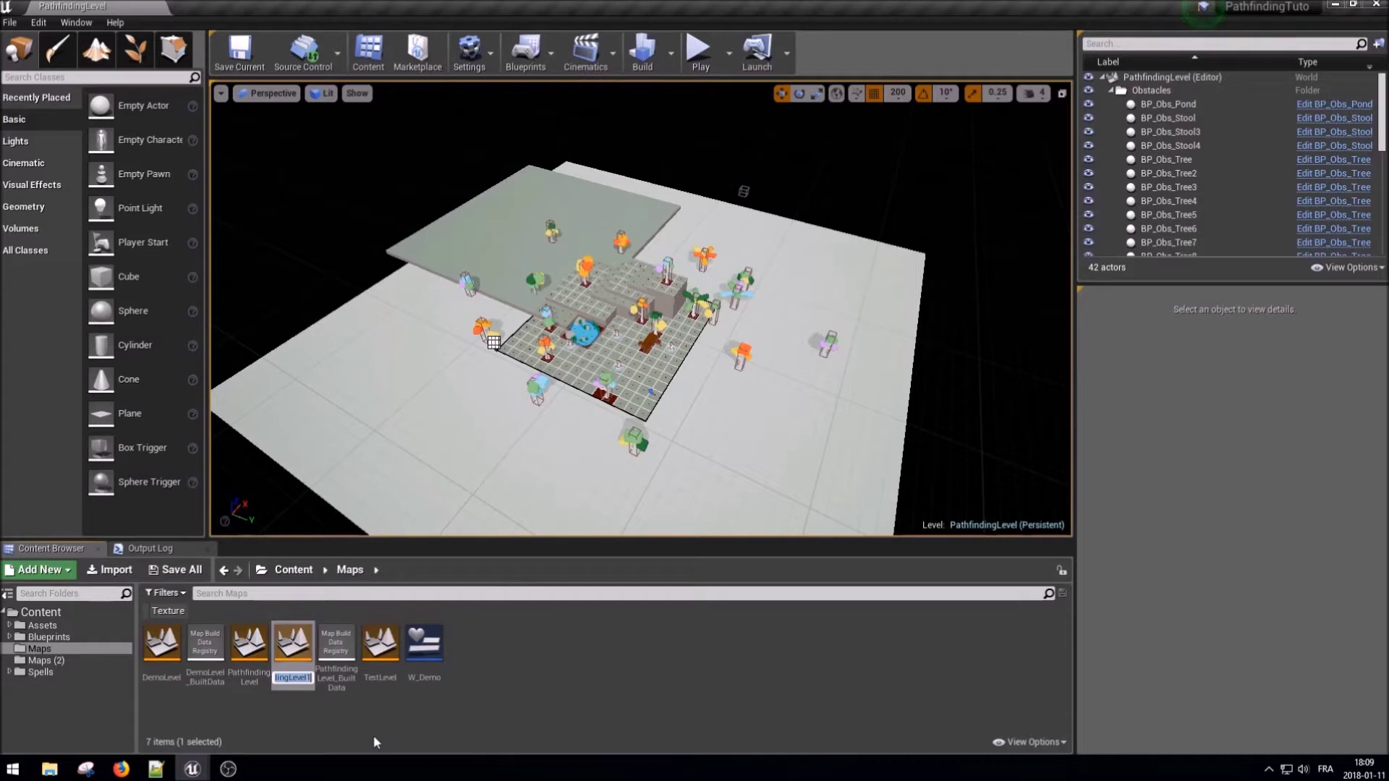
text(GridMovem)
text(entLevel)
key(Return)
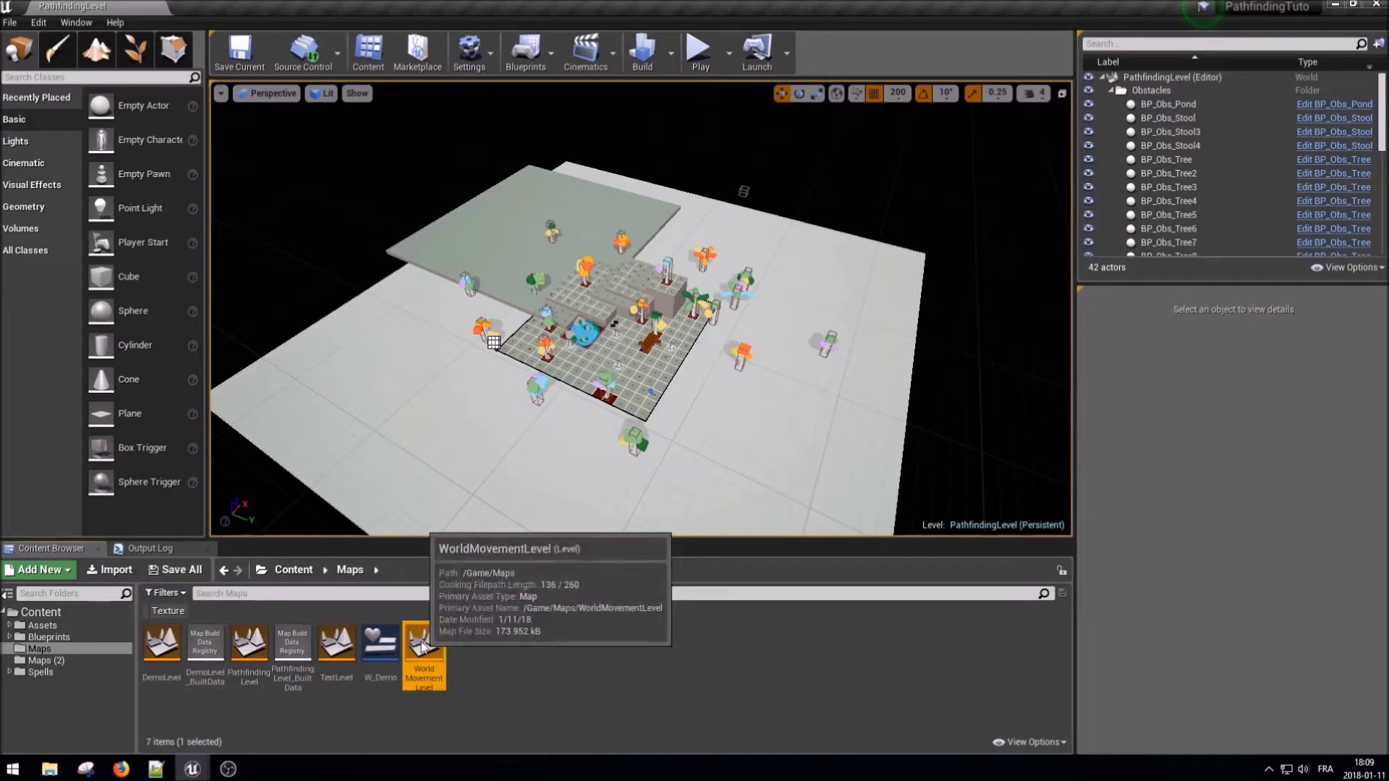
- Open WorldMovementLevel and delete the BP_Pawn actor from the level
double_click(423, 644)
scroll(526, 493, up, 3)
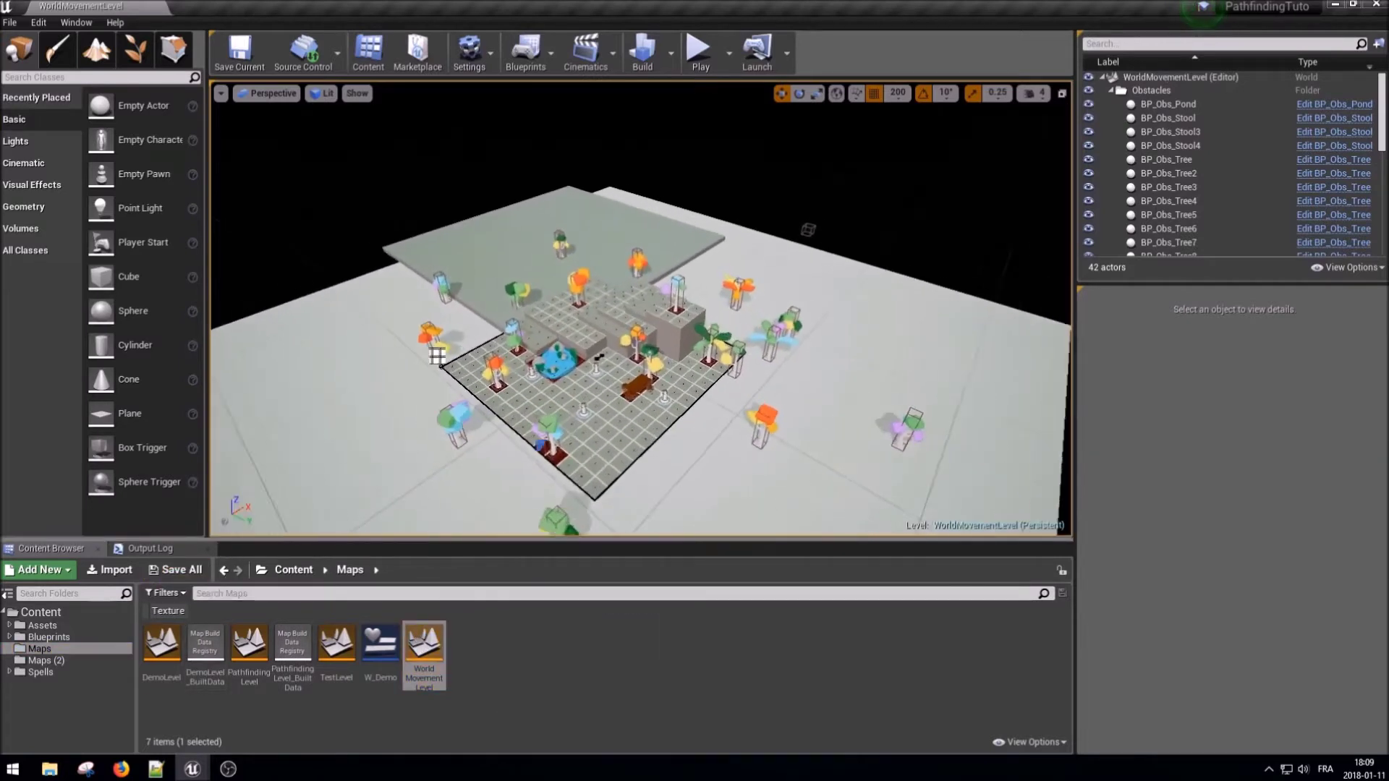
scroll(526, 492, up, 3)
scroll(526, 492, up, 1)
click(593, 365)
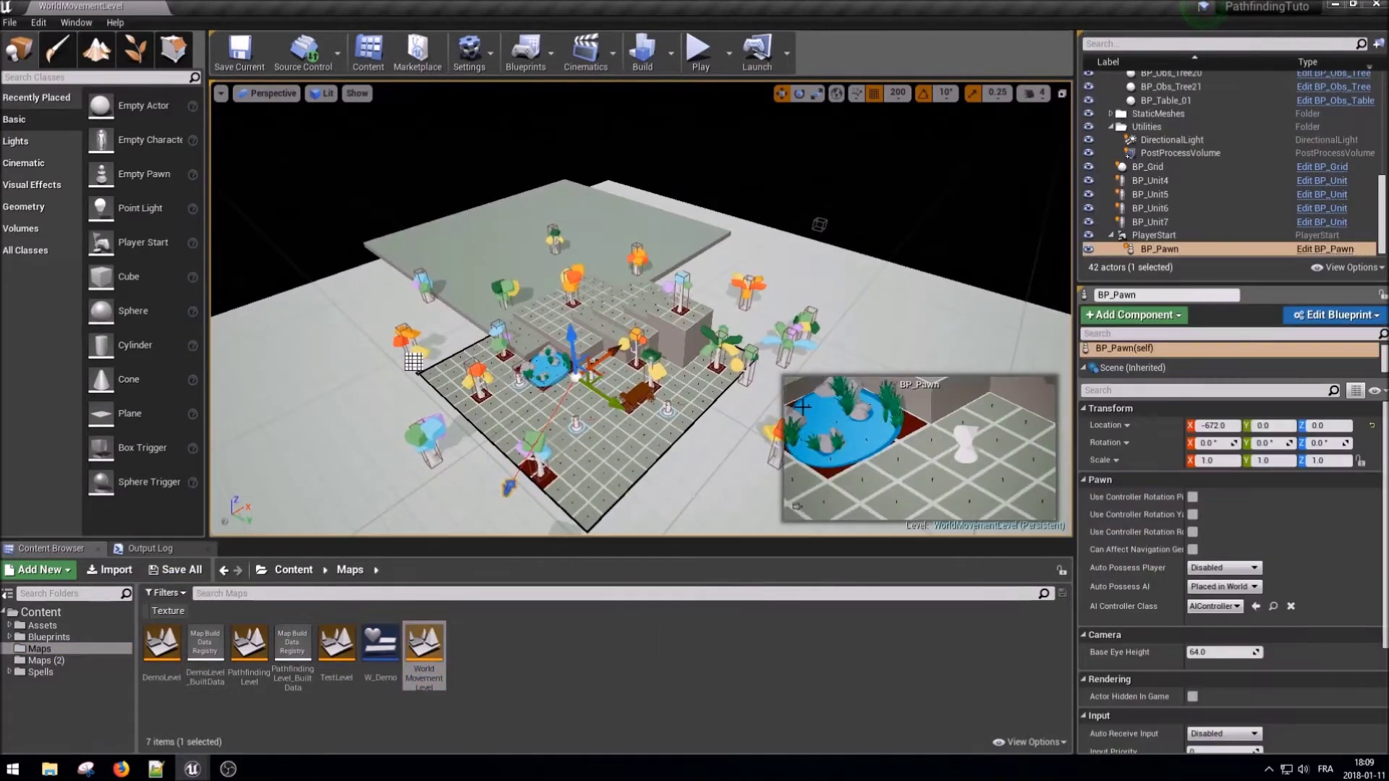
right_drag(927, 321, 503, 358)
key(Delete)
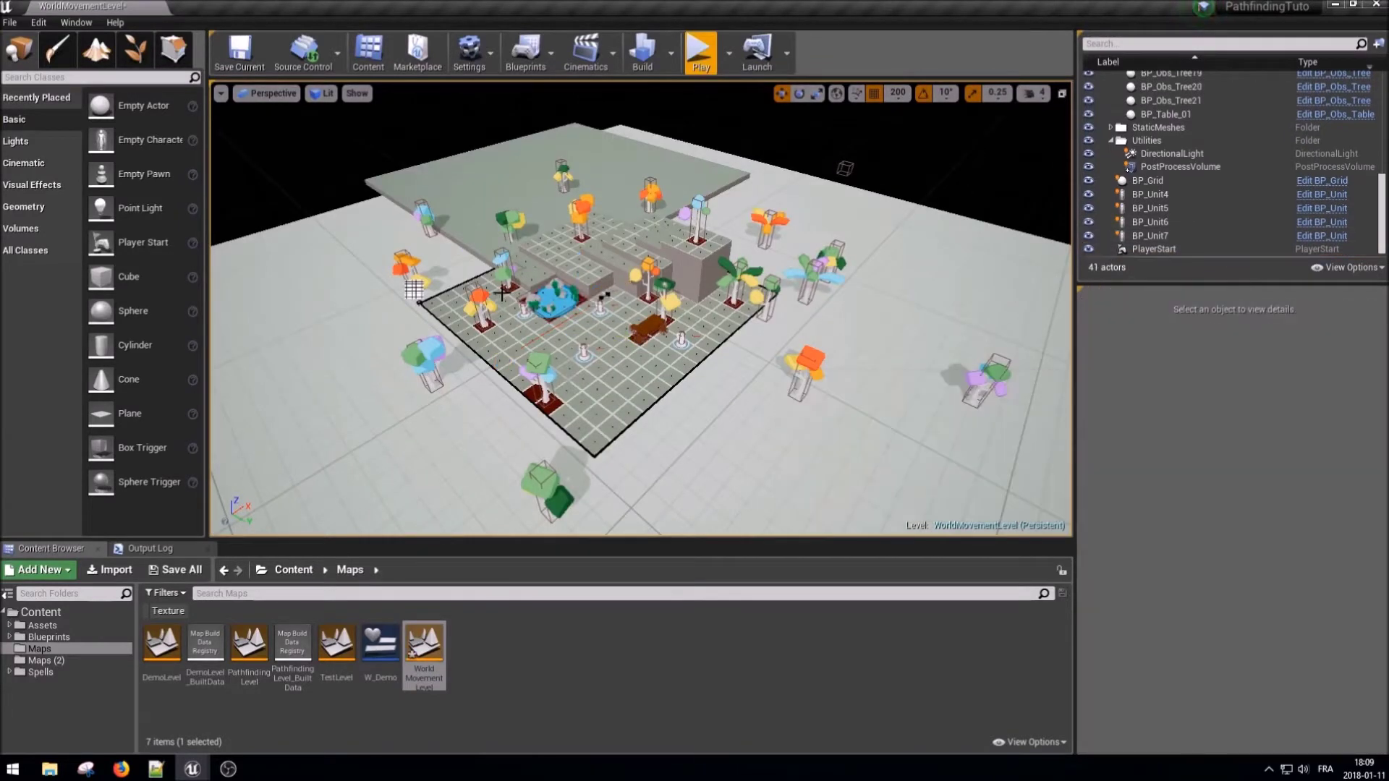
- Delete the BP_Grid actor, leaving 40 actors in the level
click(415, 290)
key(Delete)
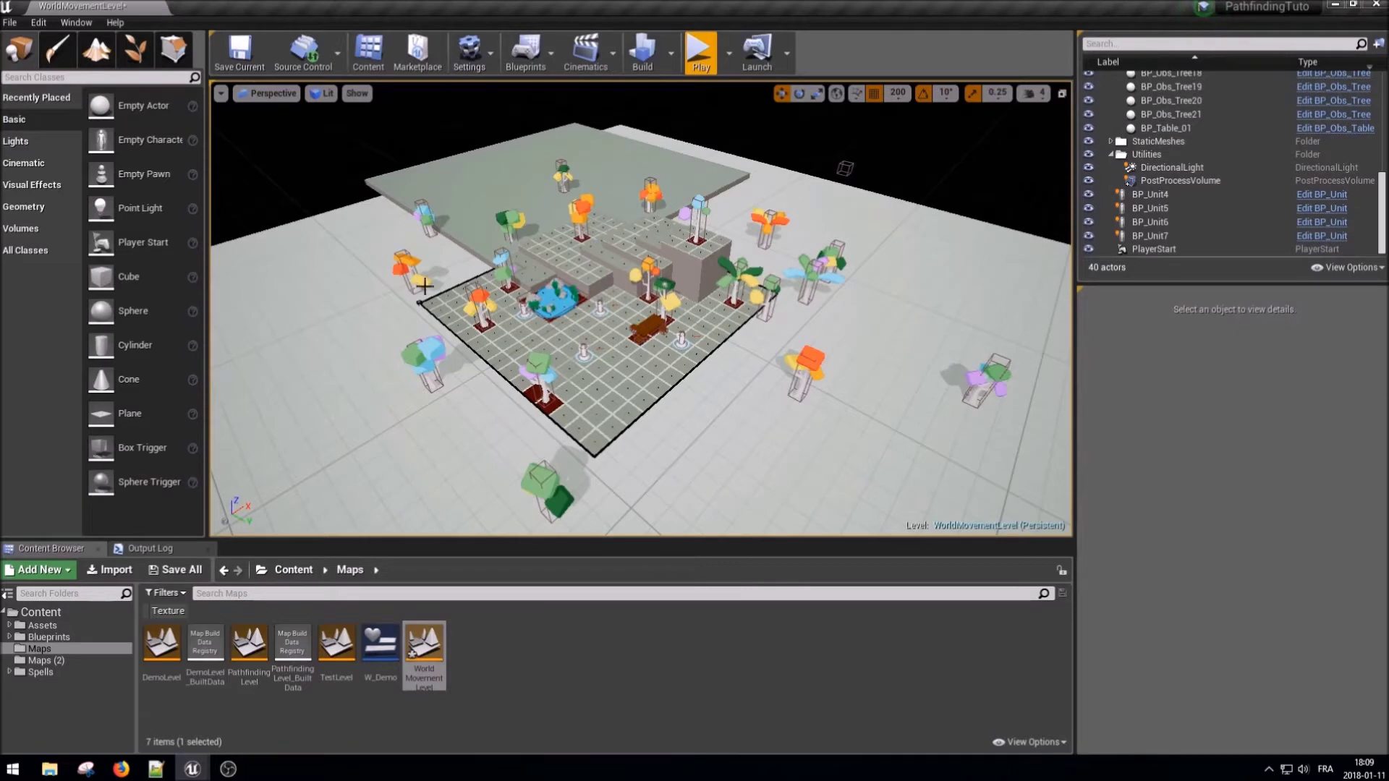
scroll(671, 340, up, 1)
scroll(670, 341, up, 2)
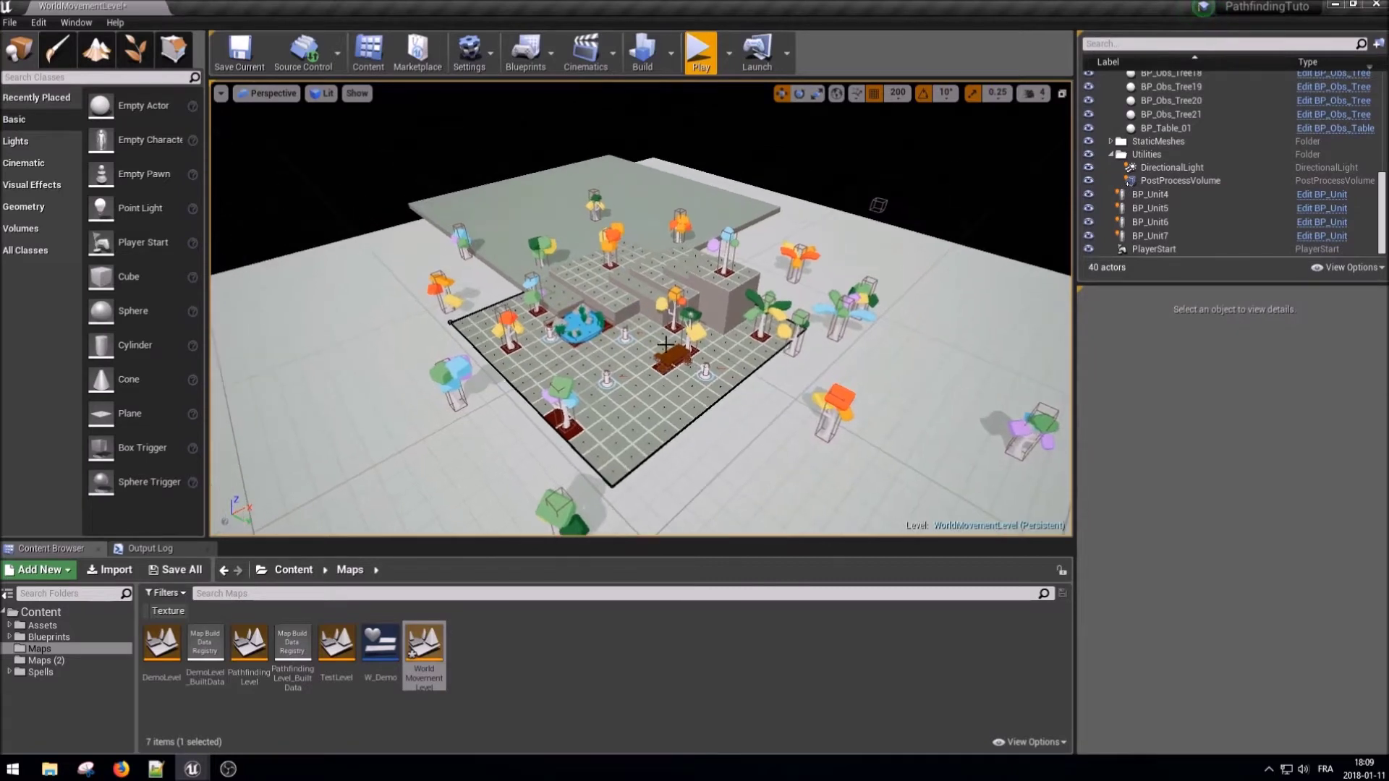
scroll(670, 341, up, 2)
scroll(671, 340, up, 3)
scroll(670, 341, down, 1)
scroll(671, 340, down, 1)
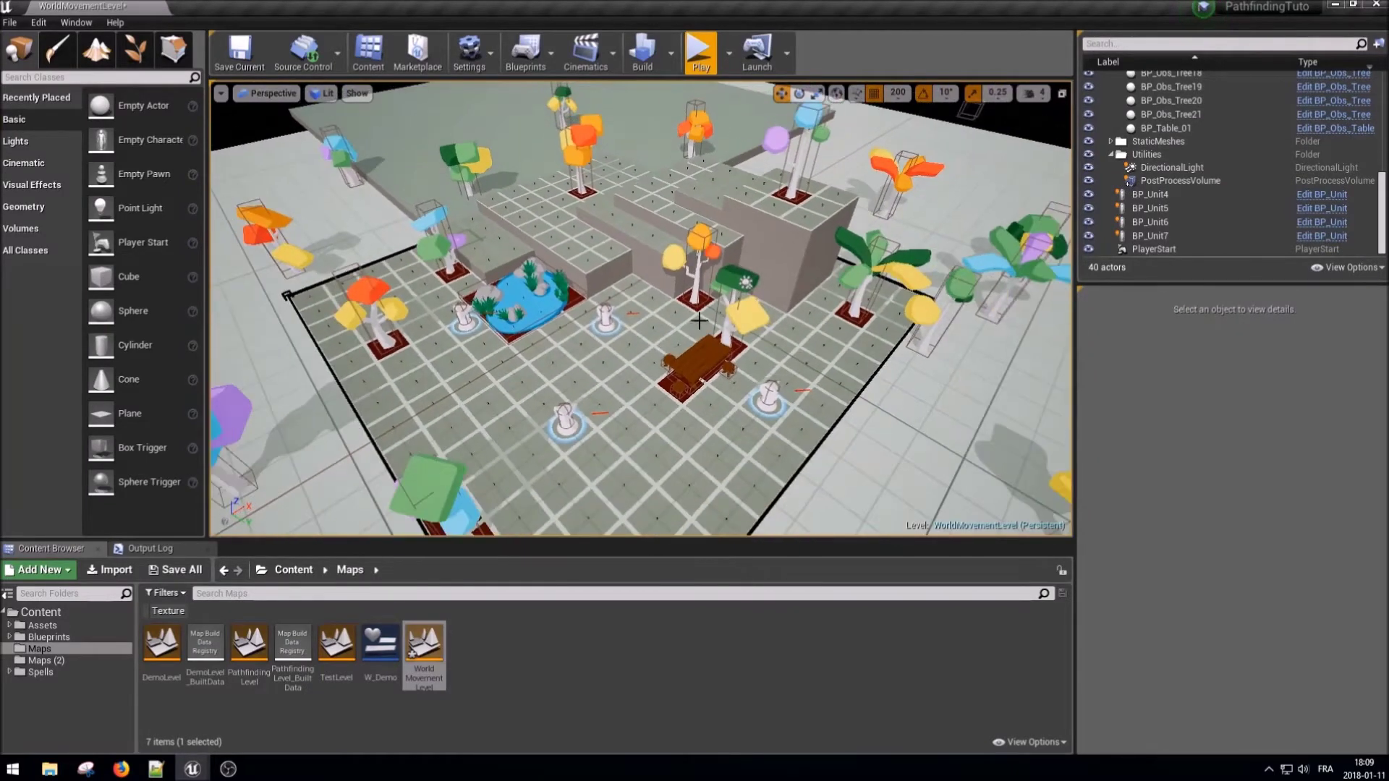
- Add a Flush Persistent Debug Lines node after BP_Unit's Construction Script
click(1318, 195)
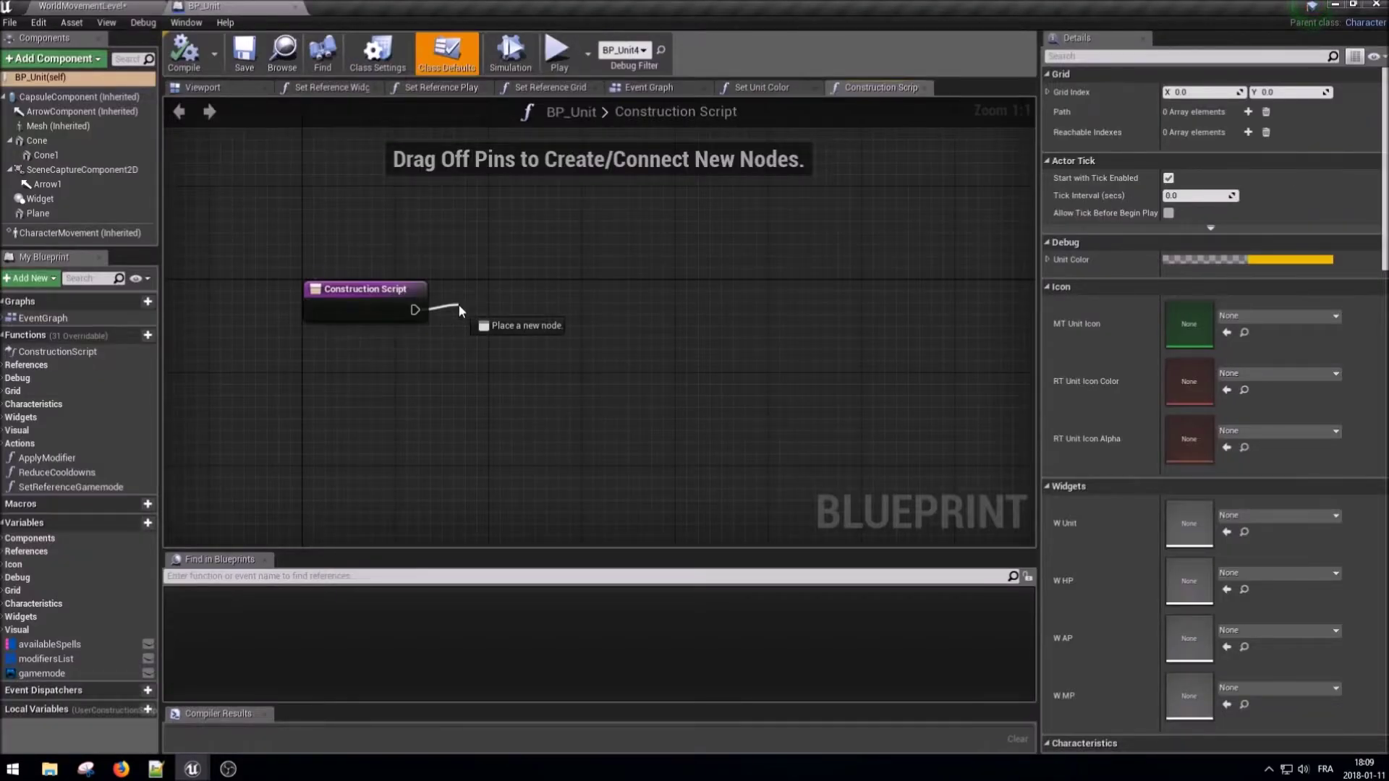
drag(458, 305, 459, 305)
text(flush p)
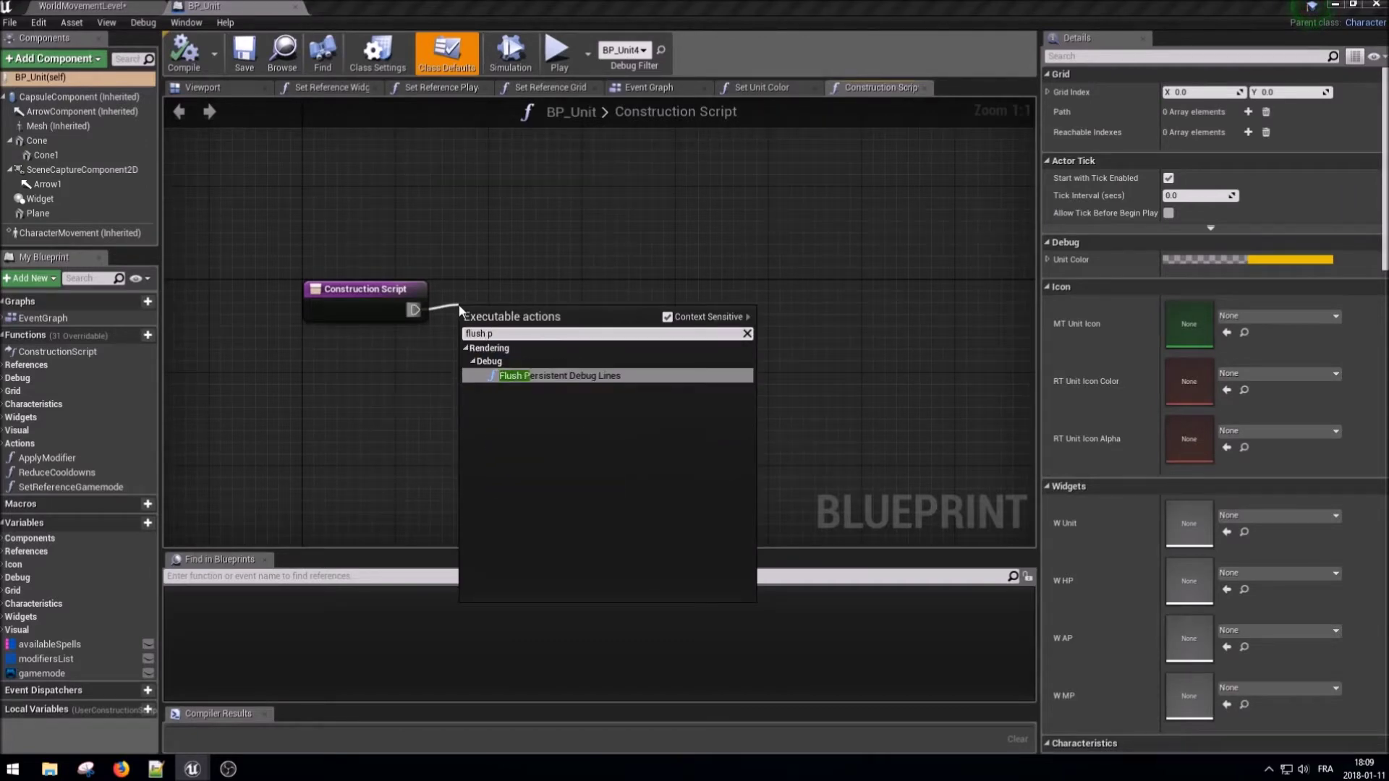
key(Return)
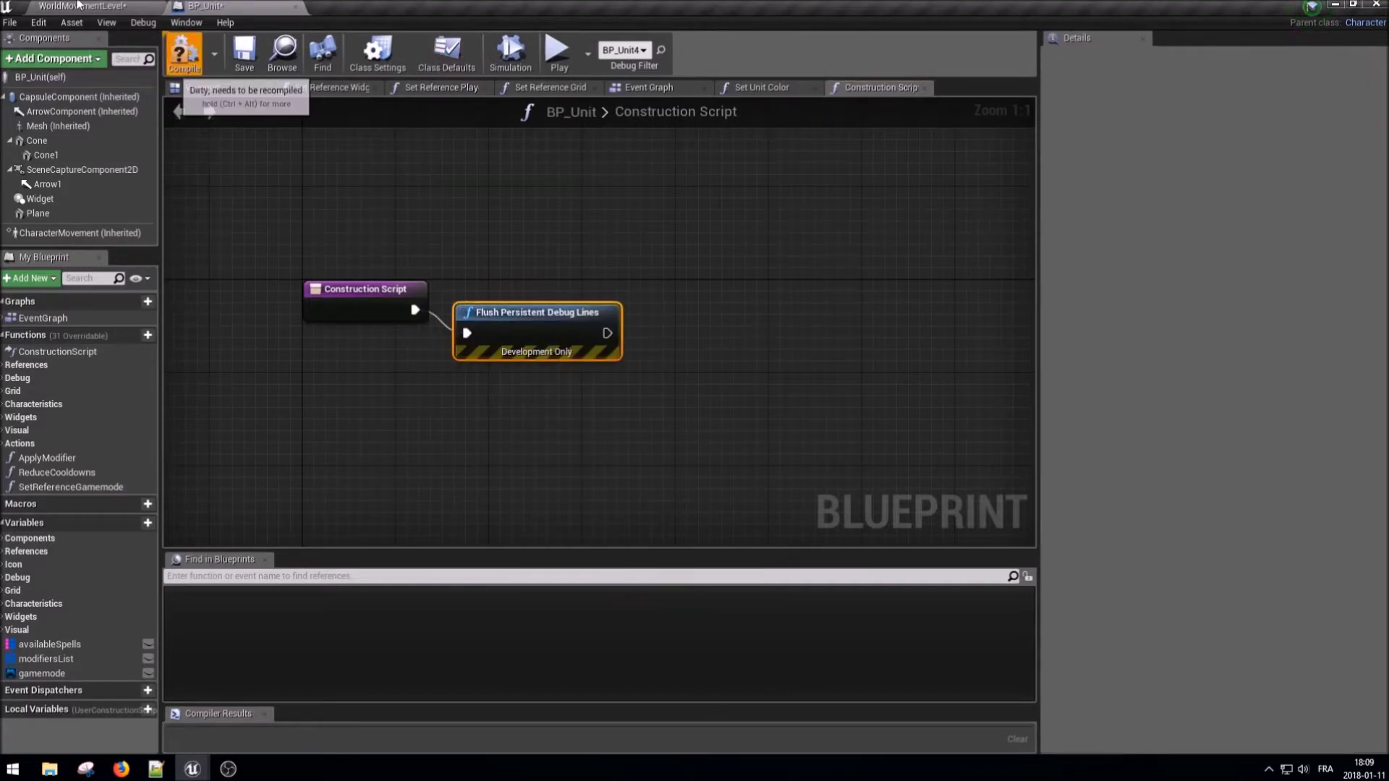
- Remove the Flush Persistent Debug Lines node again, save BP_Unit and close its editor
click(78, 5)
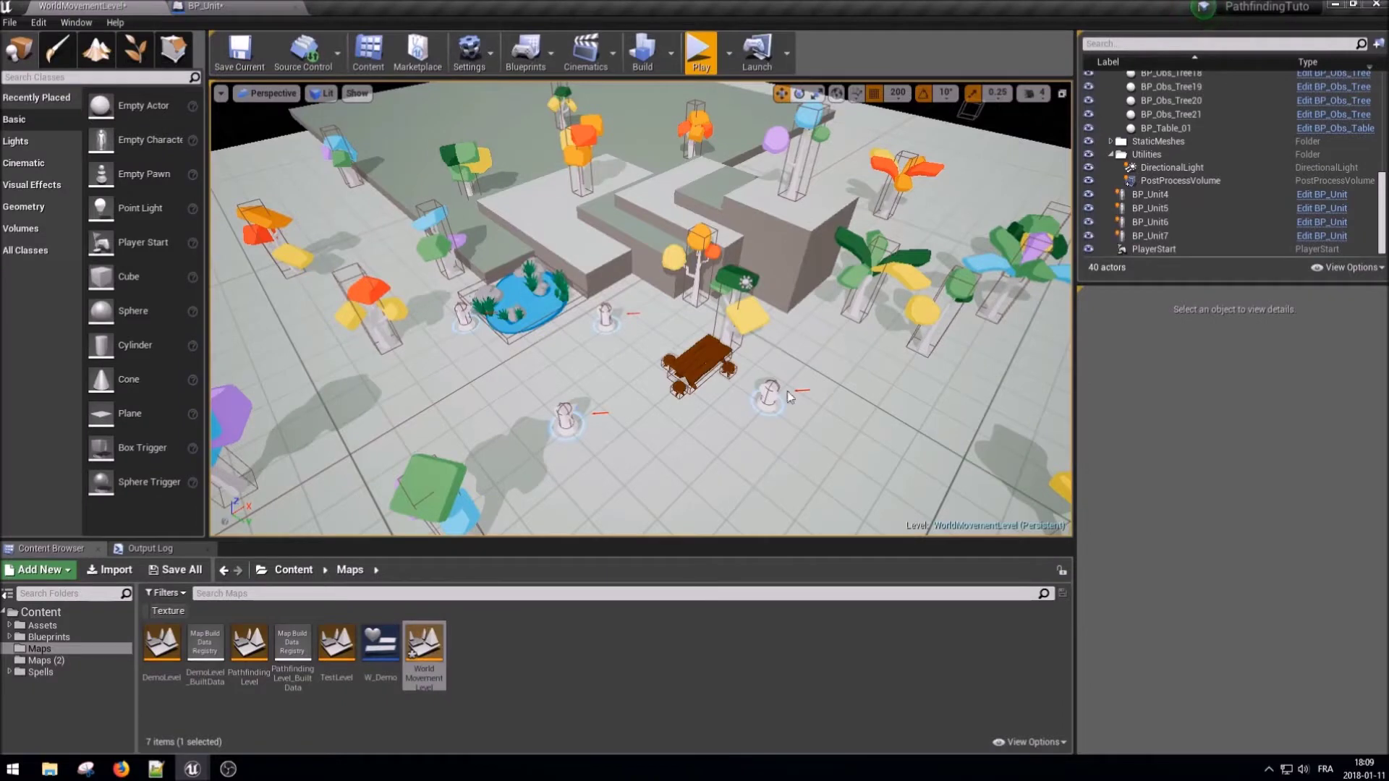
click(269, 9)
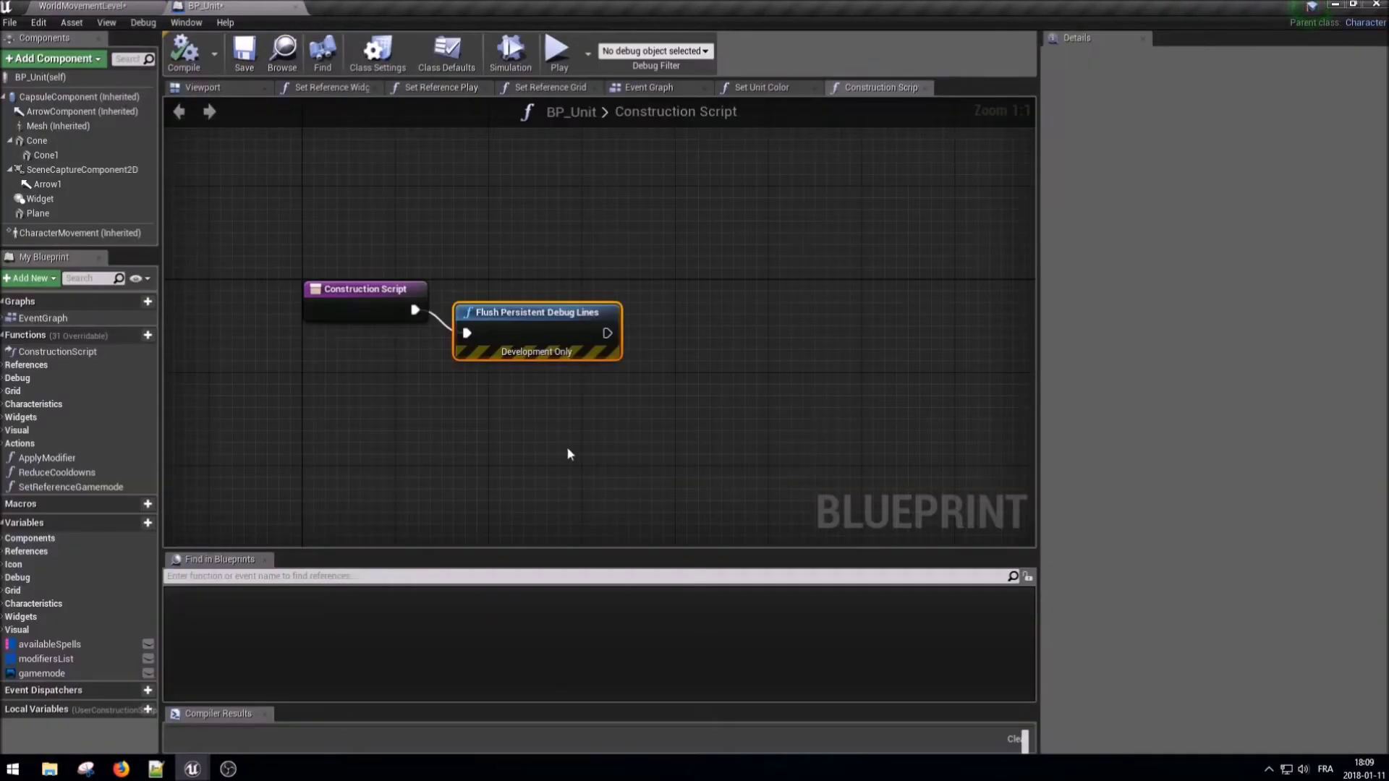
key(Delete)
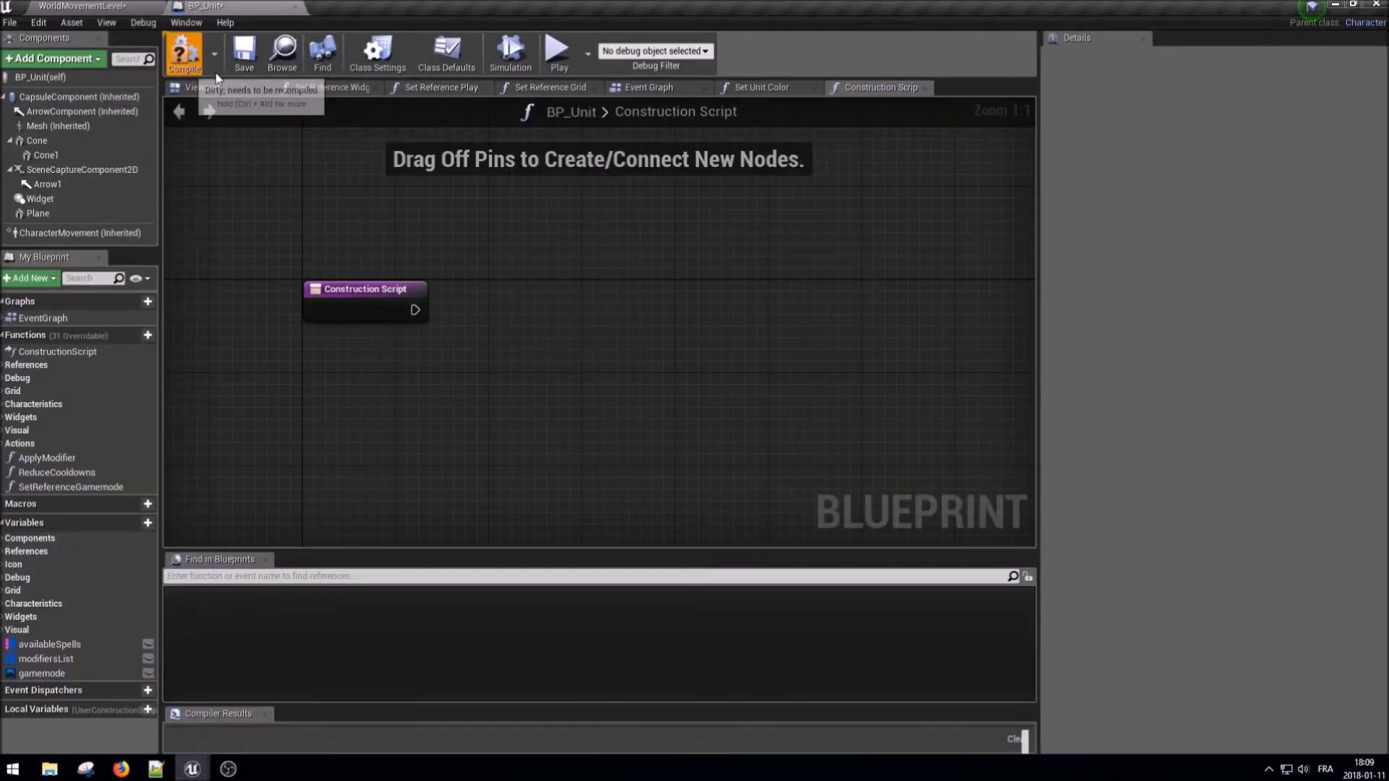
click(239, 56)
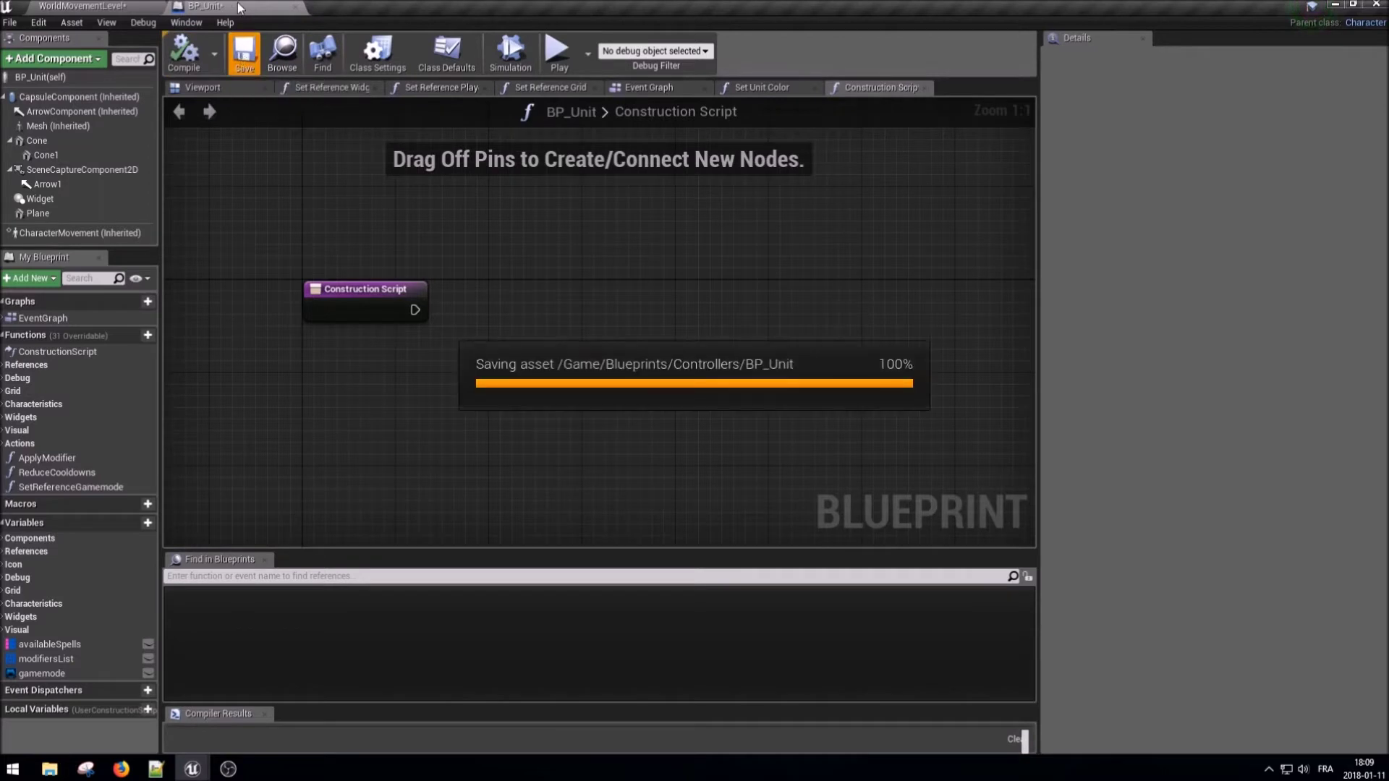
click(293, 9)
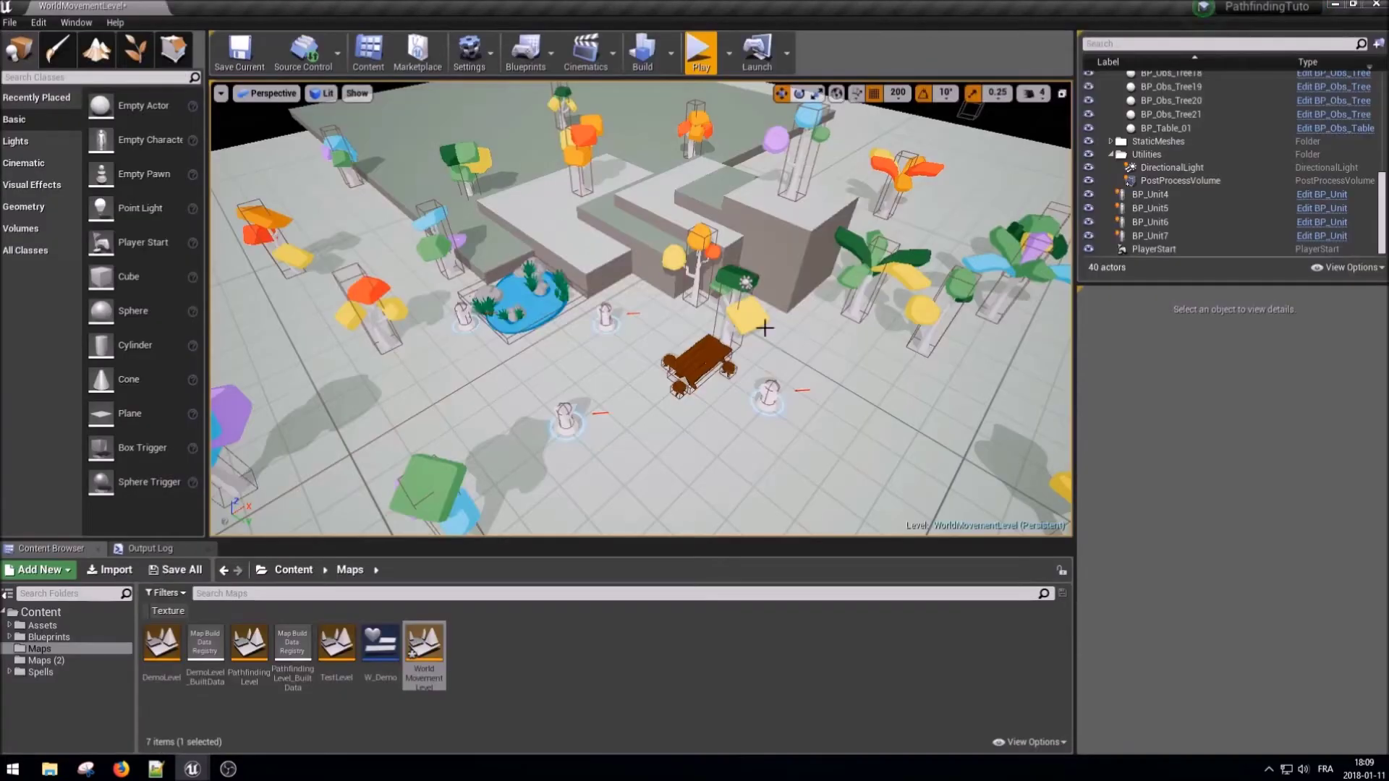
- Delete the unit actors BP_Unit4 through BP_Unit7 from the World Outliner
click(1181, 180)
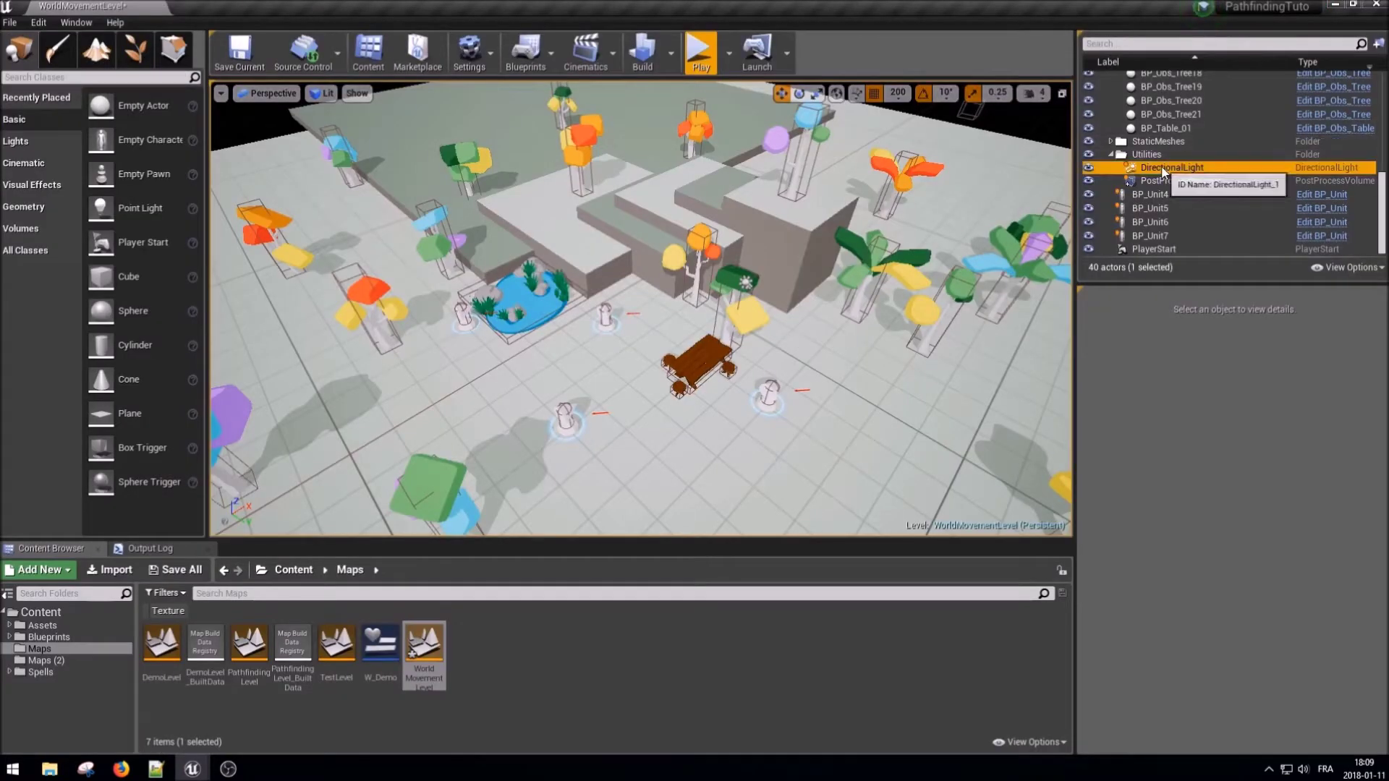
click(1172, 221)
click(1171, 209)
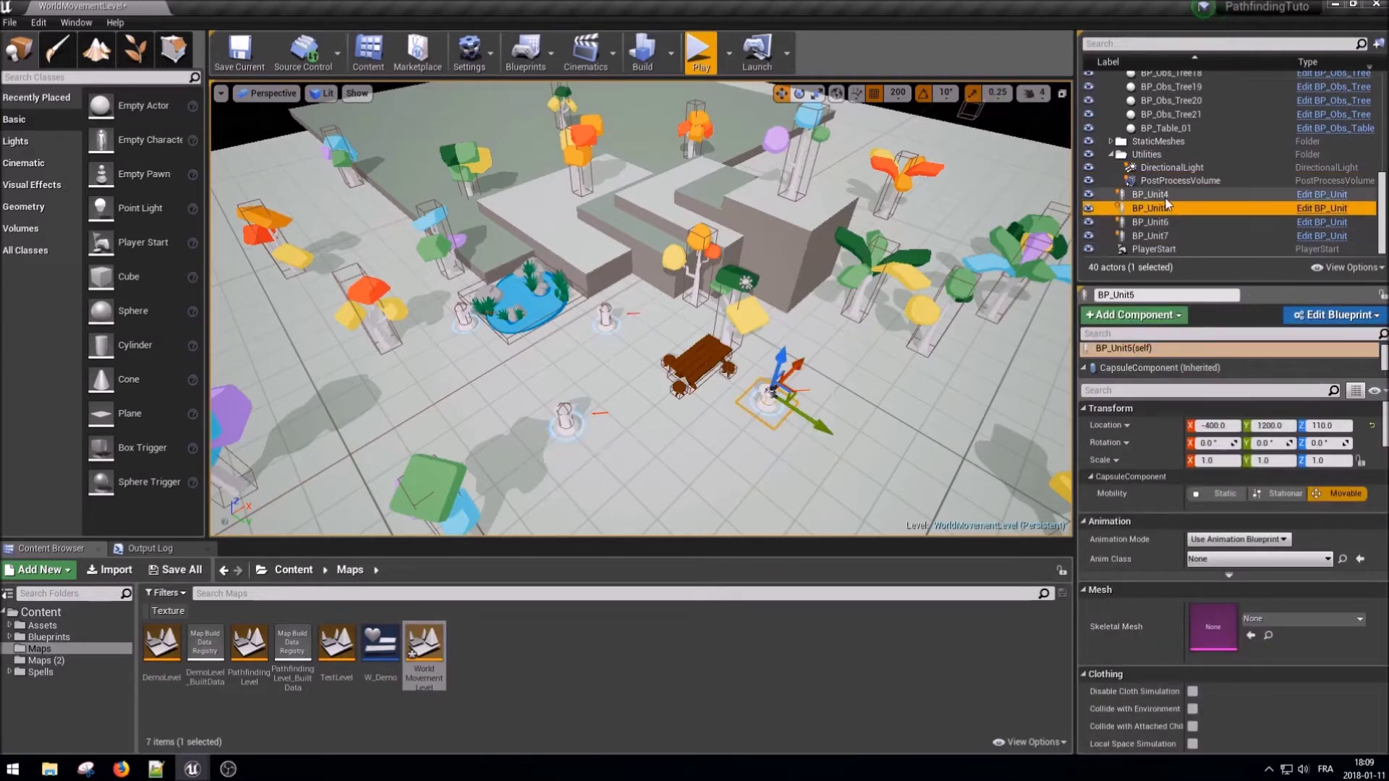
click(1167, 195)
key(Delete)
click(1157, 195)
key(Delete)
click(1158, 196)
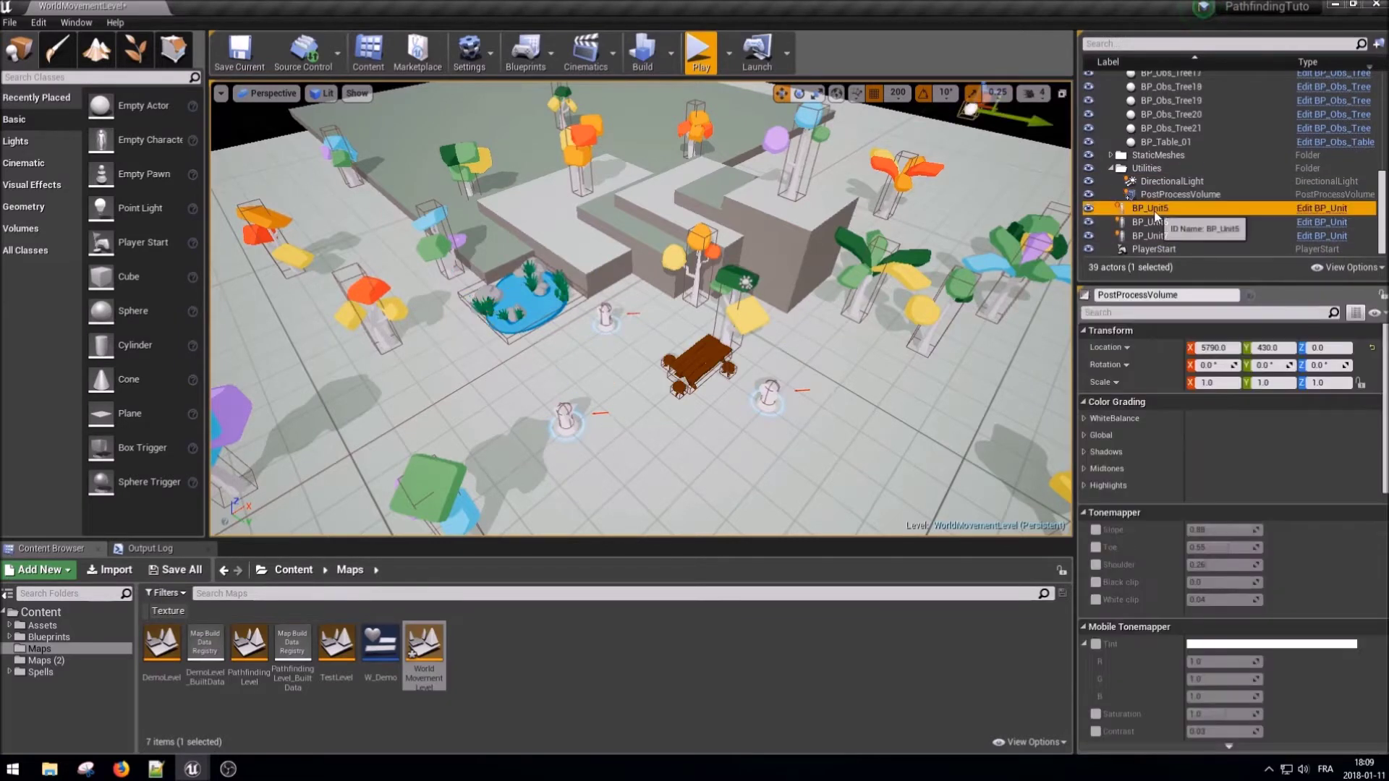
key(Delete)
click(1161, 238)
key(Delete)
click(1158, 249)
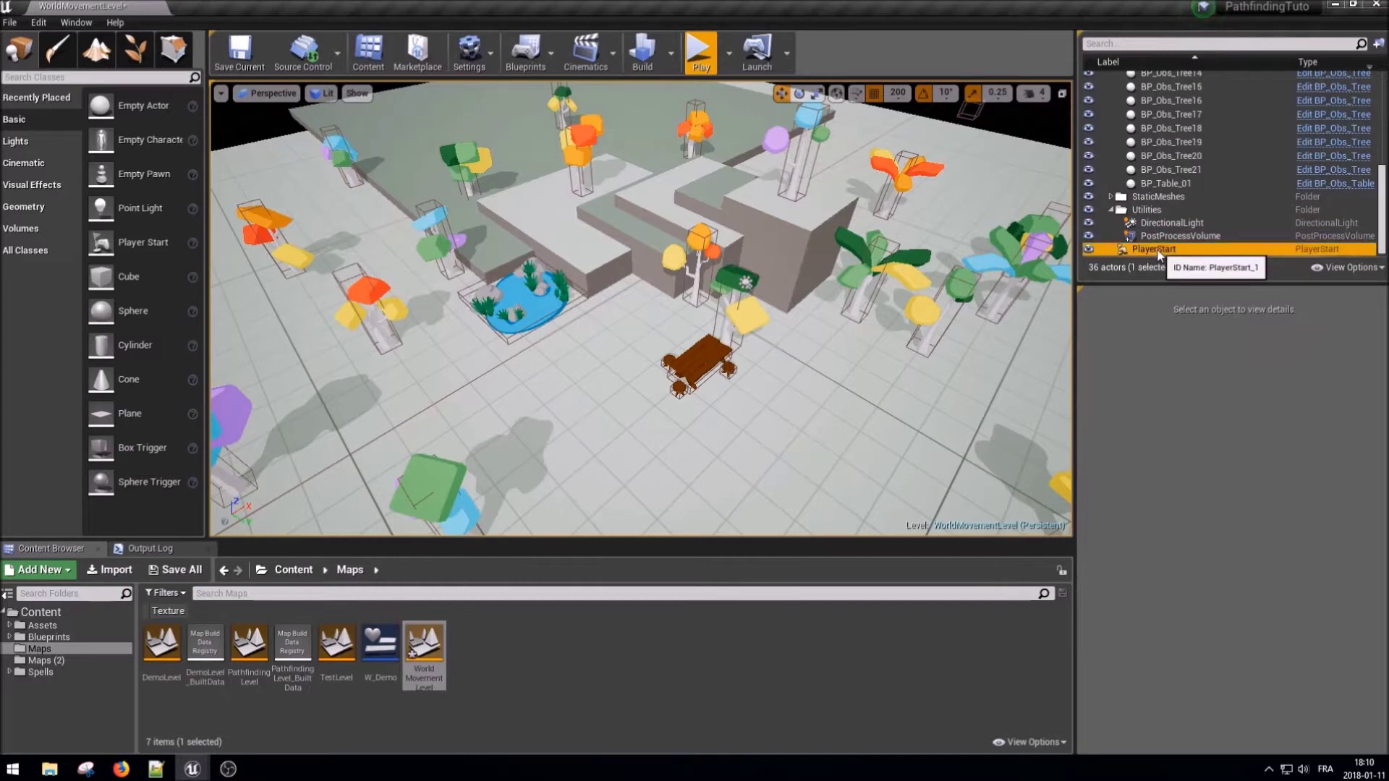
- Make the World Outliner taller and collapse the Obstacles, StaticMeshes and Utilities folders
drag(1215, 284, 1216, 582)
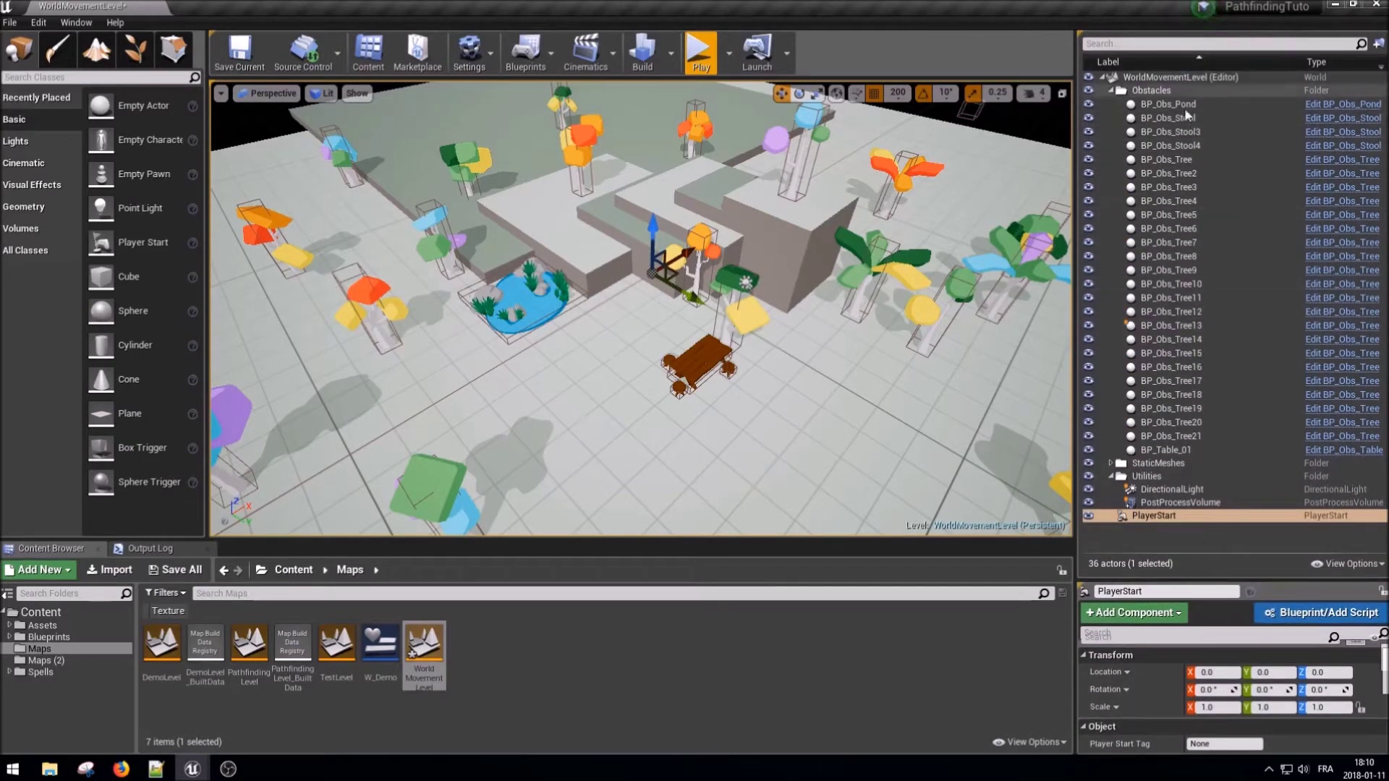
click(1105, 468)
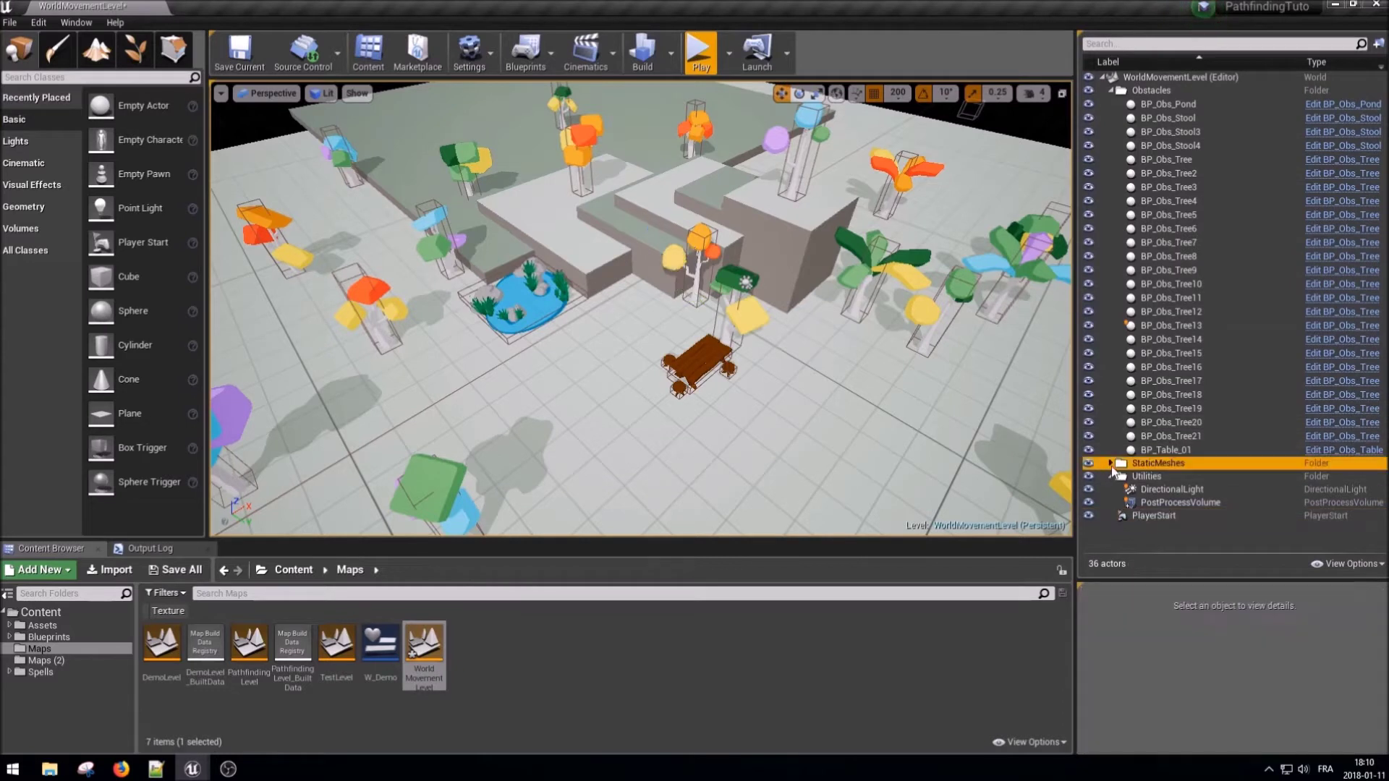
click(1111, 464)
scroll(1187, 391, down, 3)
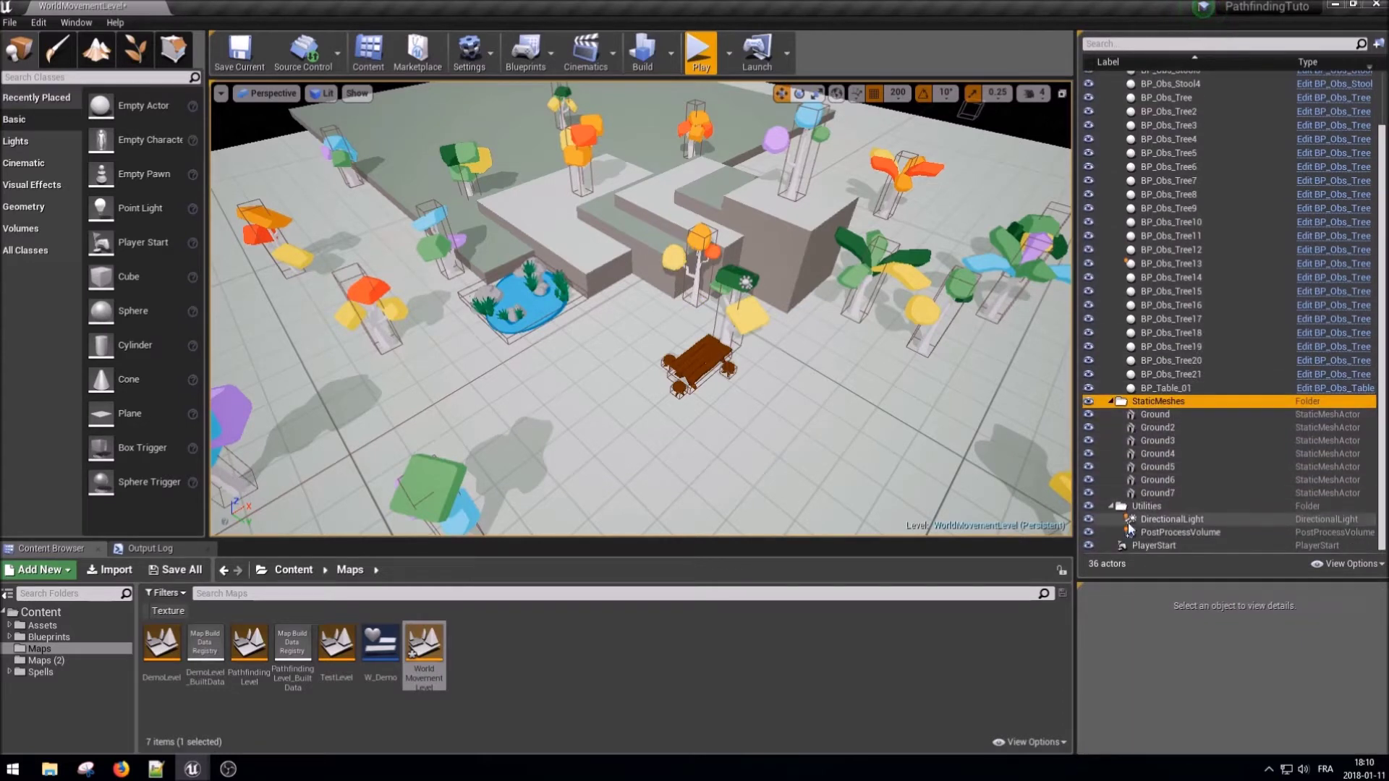
click(1165, 528)
click(1172, 250)
scroll(1172, 289, up, 10)
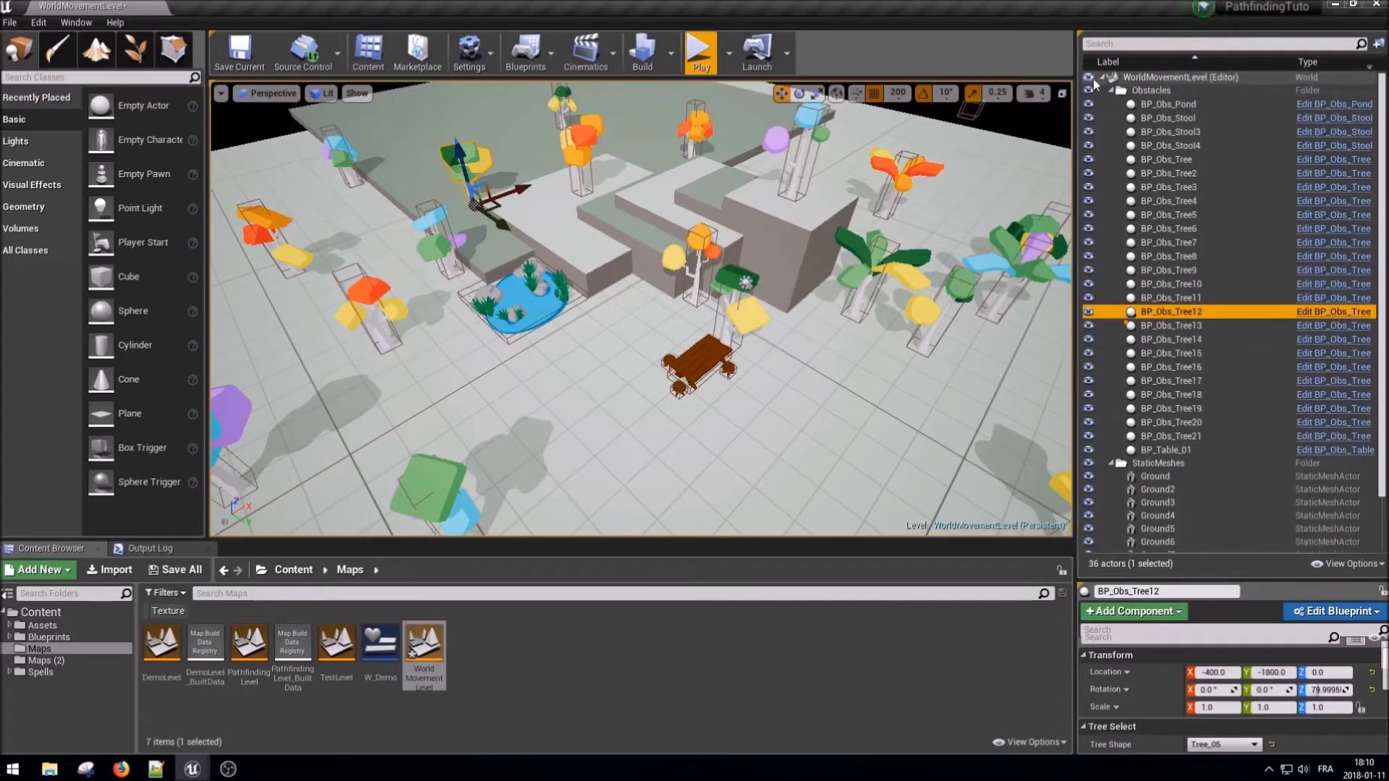
click(1111, 91)
click(1111, 104)
click(1112, 116)
key(alt+p)
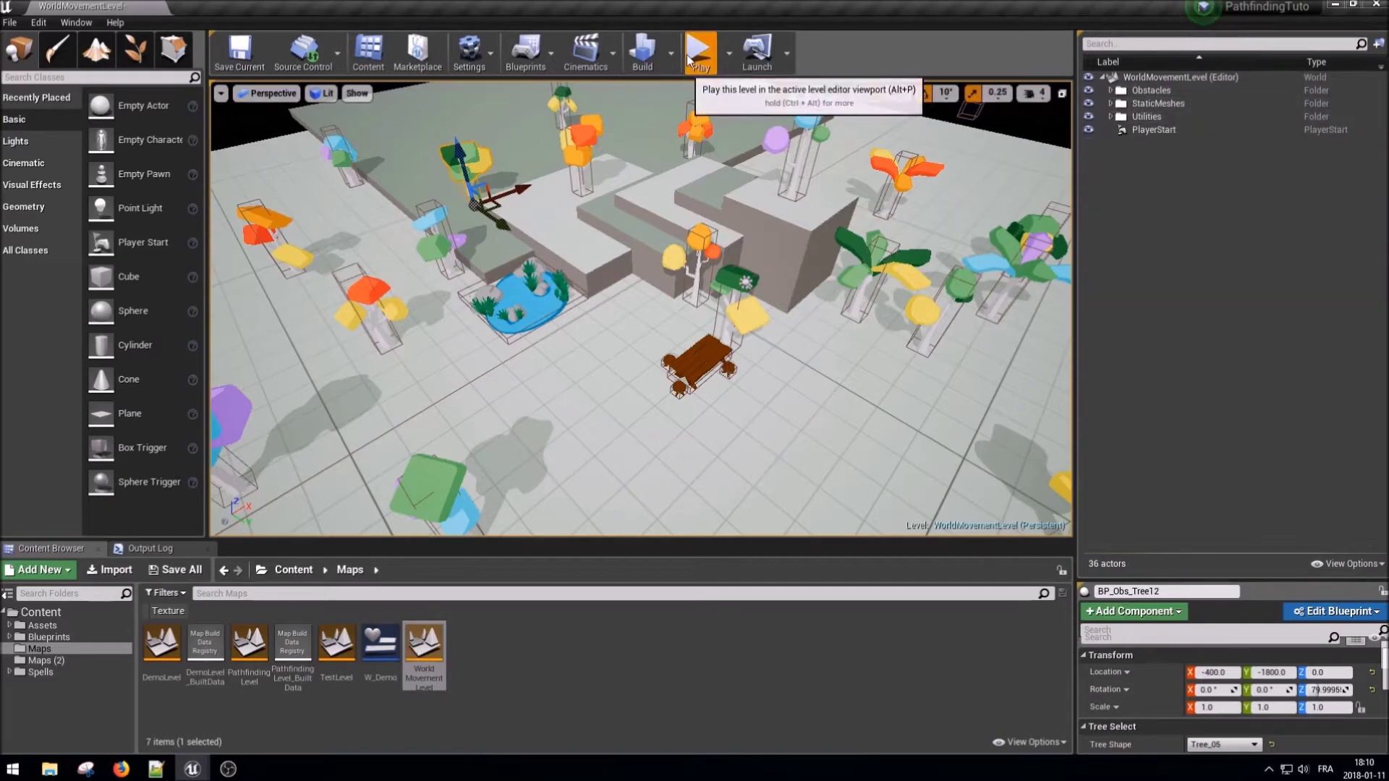
- Stop the play test, check the reported errors, then browse to Blueprints > Controllers
key(Escape)
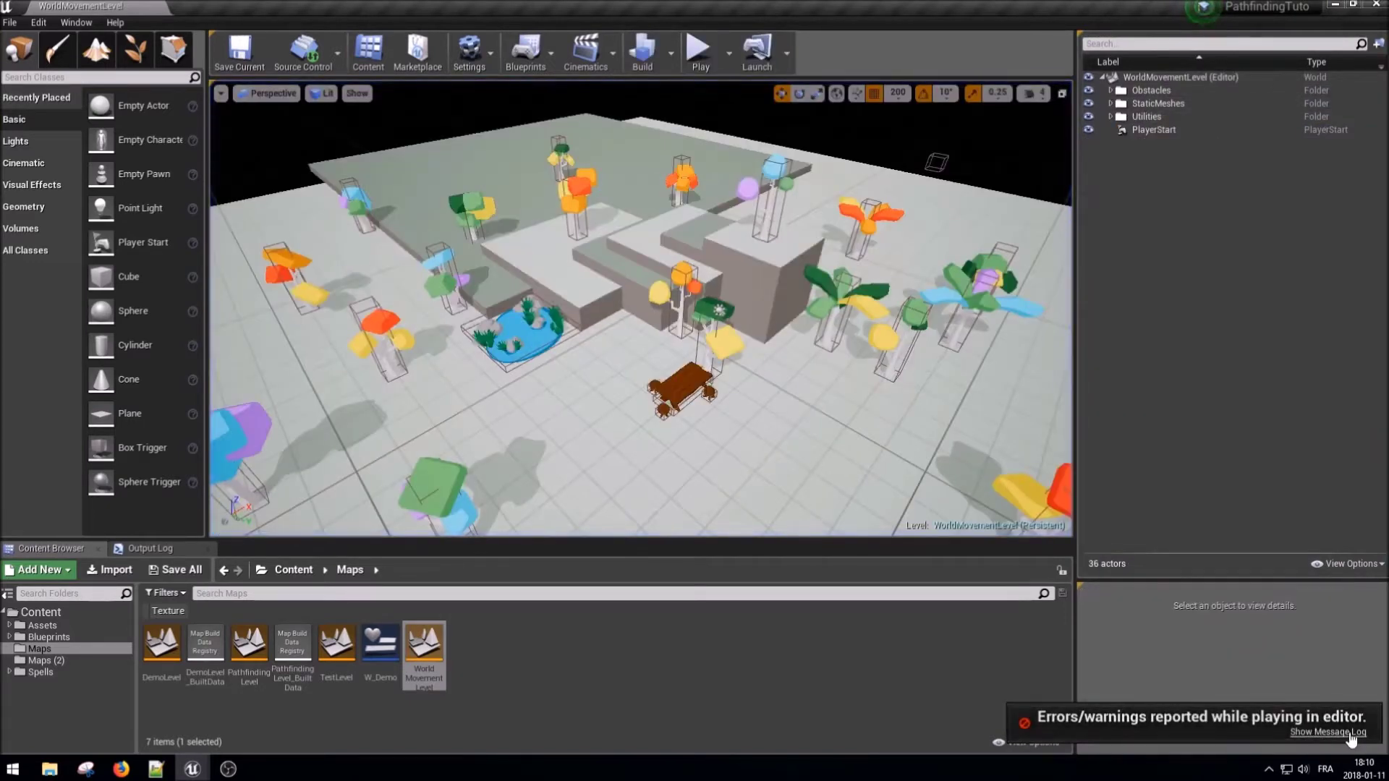
click(1331, 737)
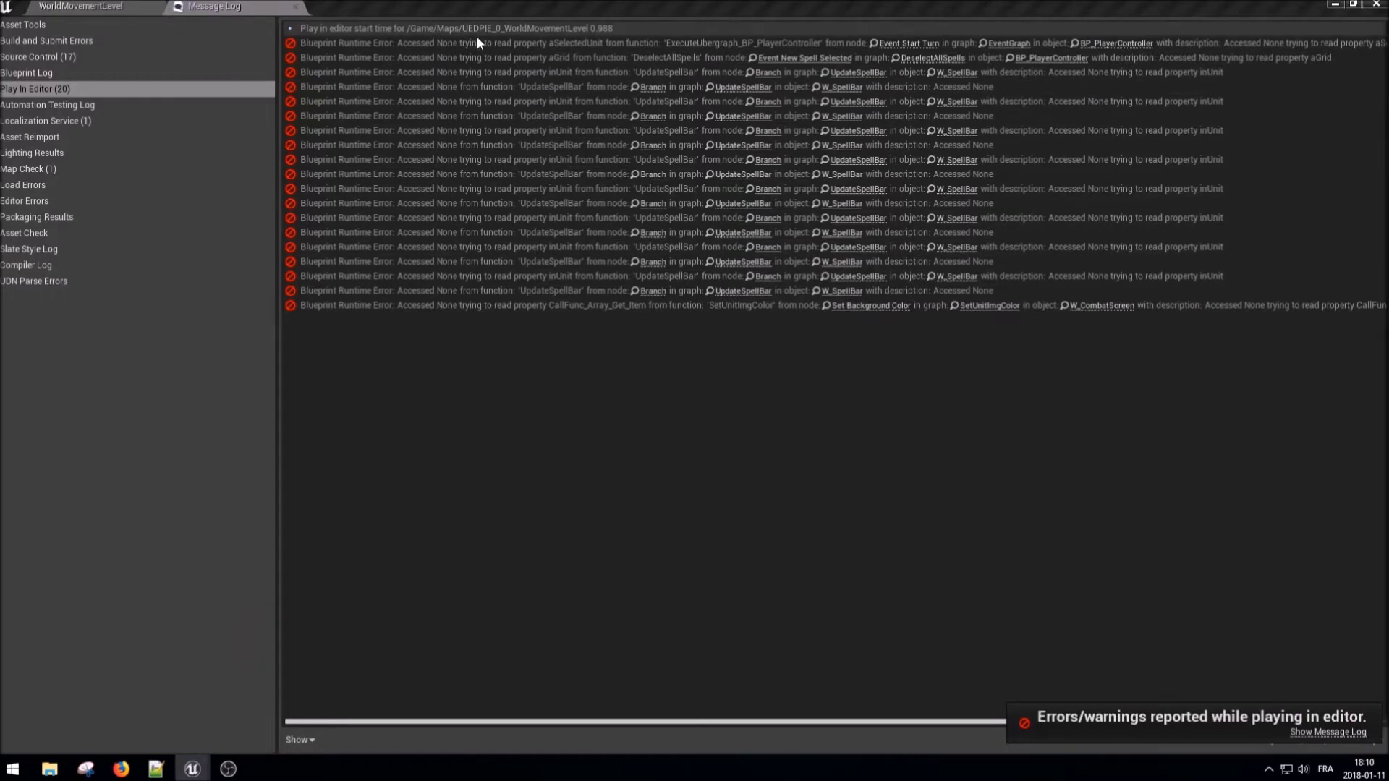
click(241, 7)
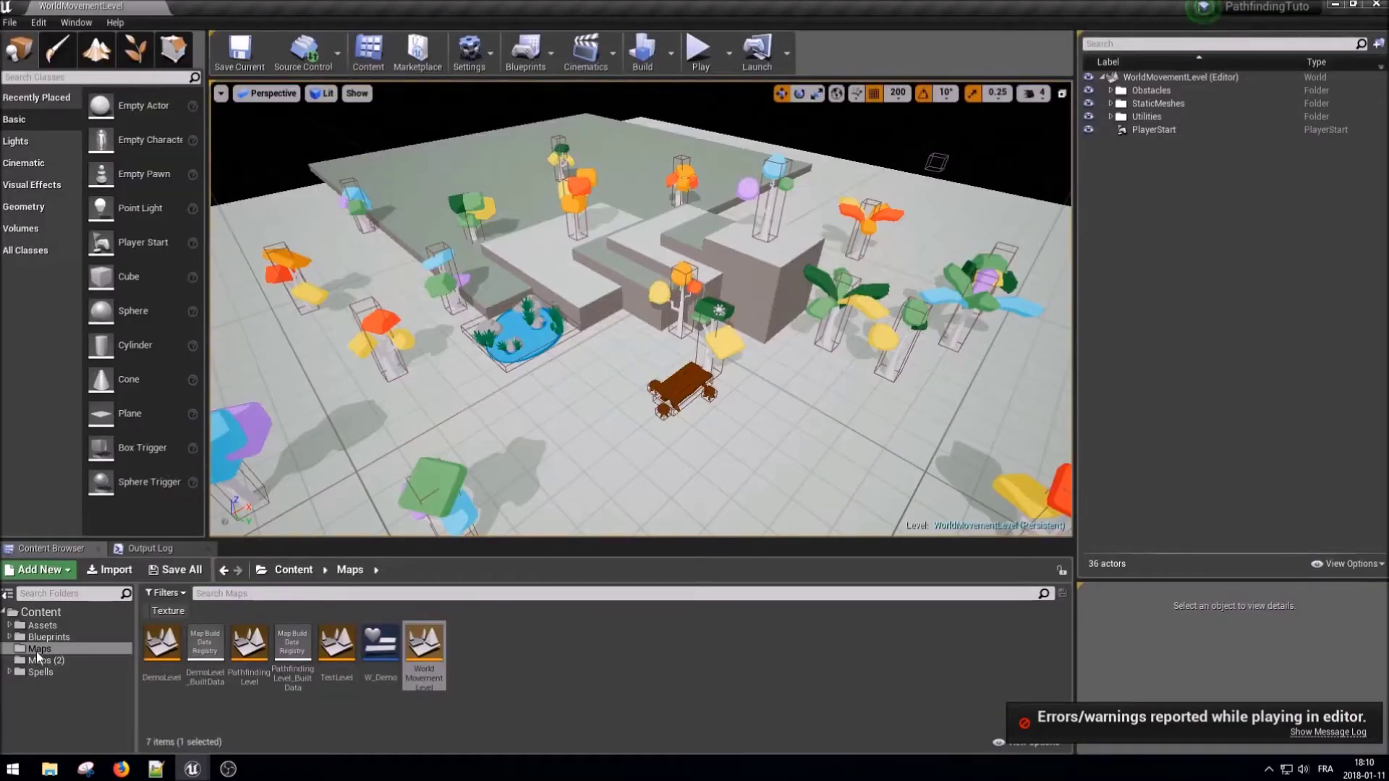
click(49, 637)
double_click(162, 640)
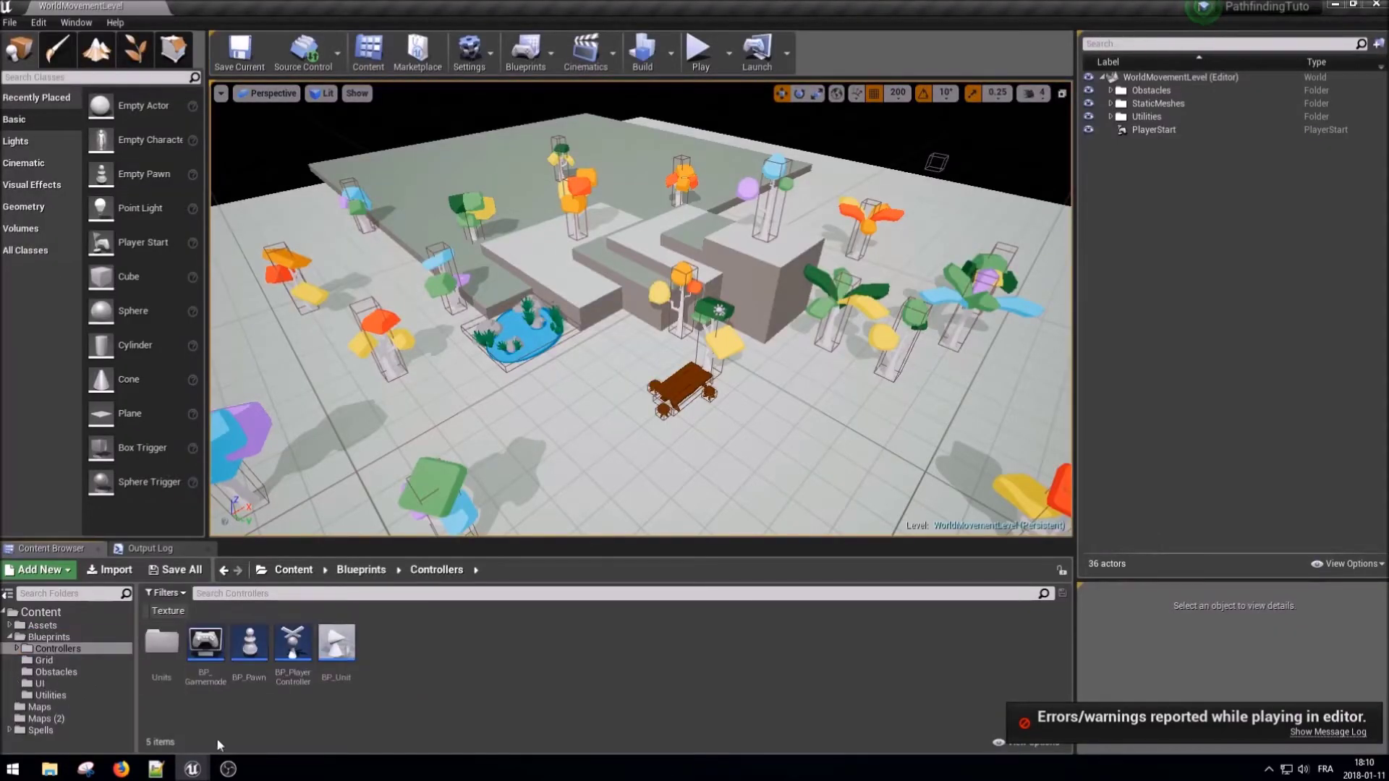
- Create a new Blueprint class named BP_GameMode_New
right_click(273, 717)
click(366, 411)
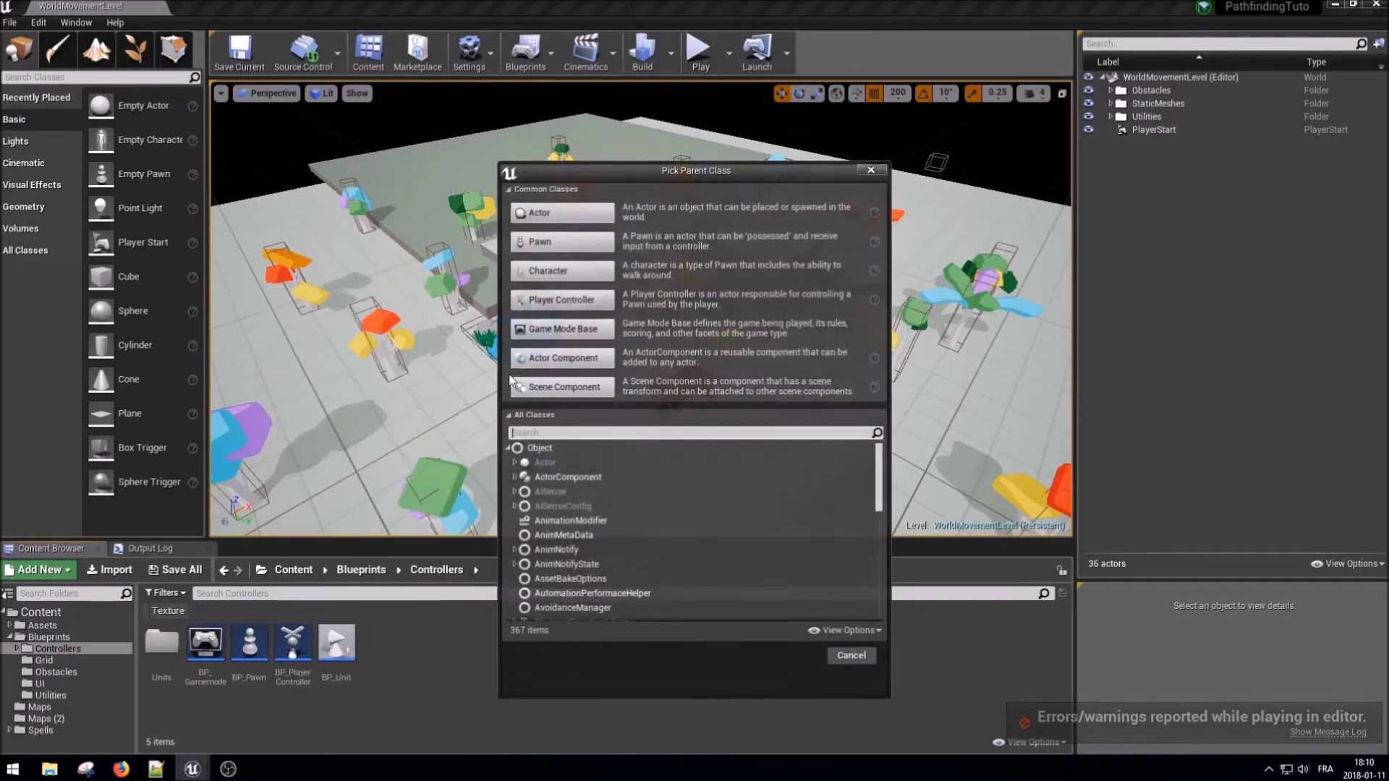
click(542, 432)
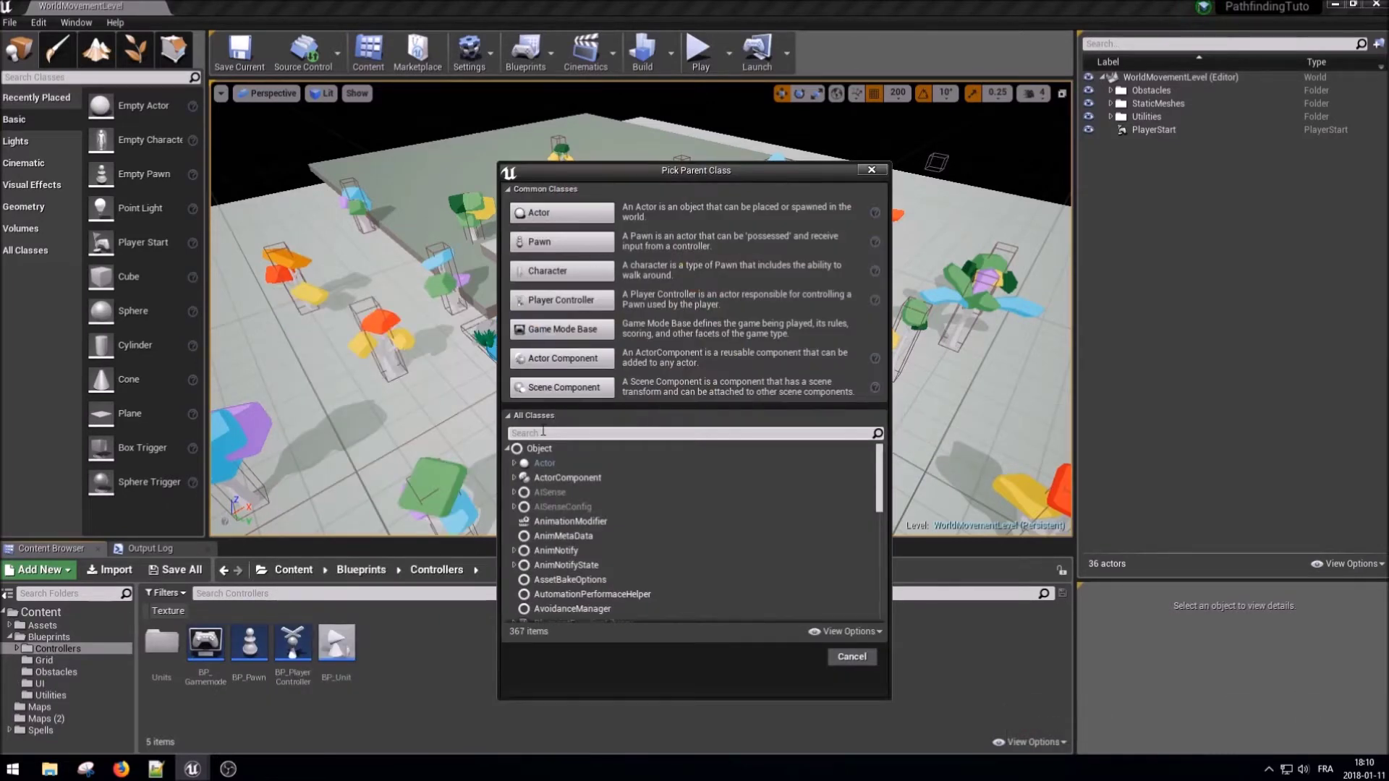
click(605, 357)
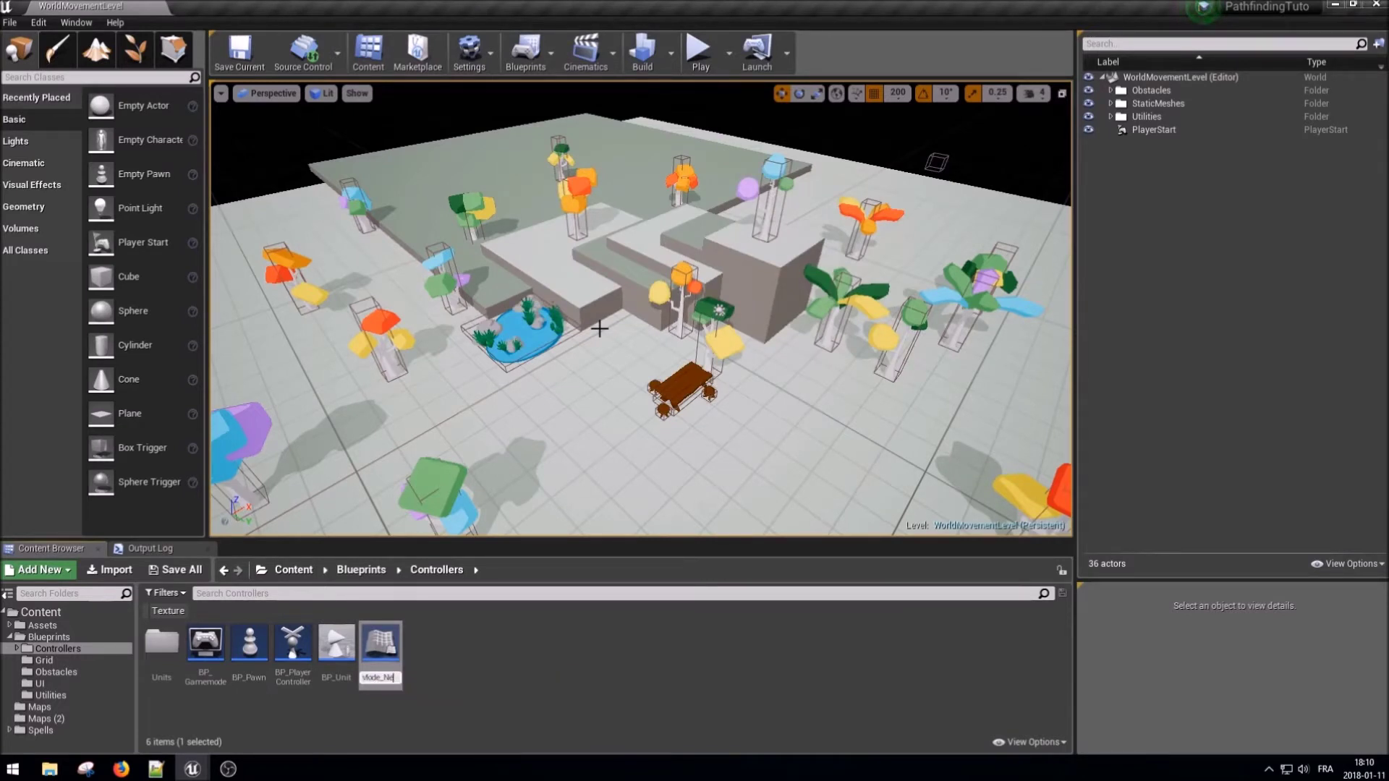
key(Return)
- Create a Blueprint class by mistake in Controllers and delete it again
right_click(500, 692)
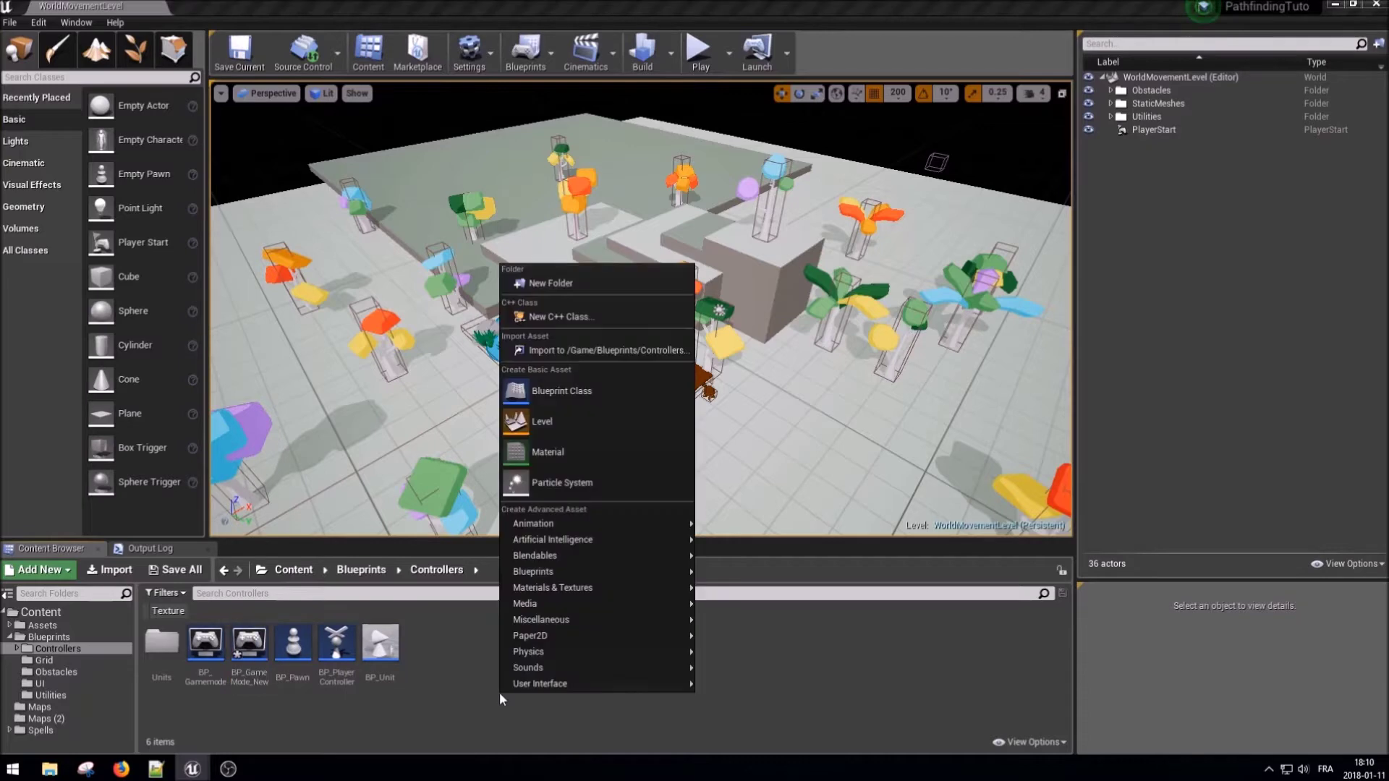
click(549, 390)
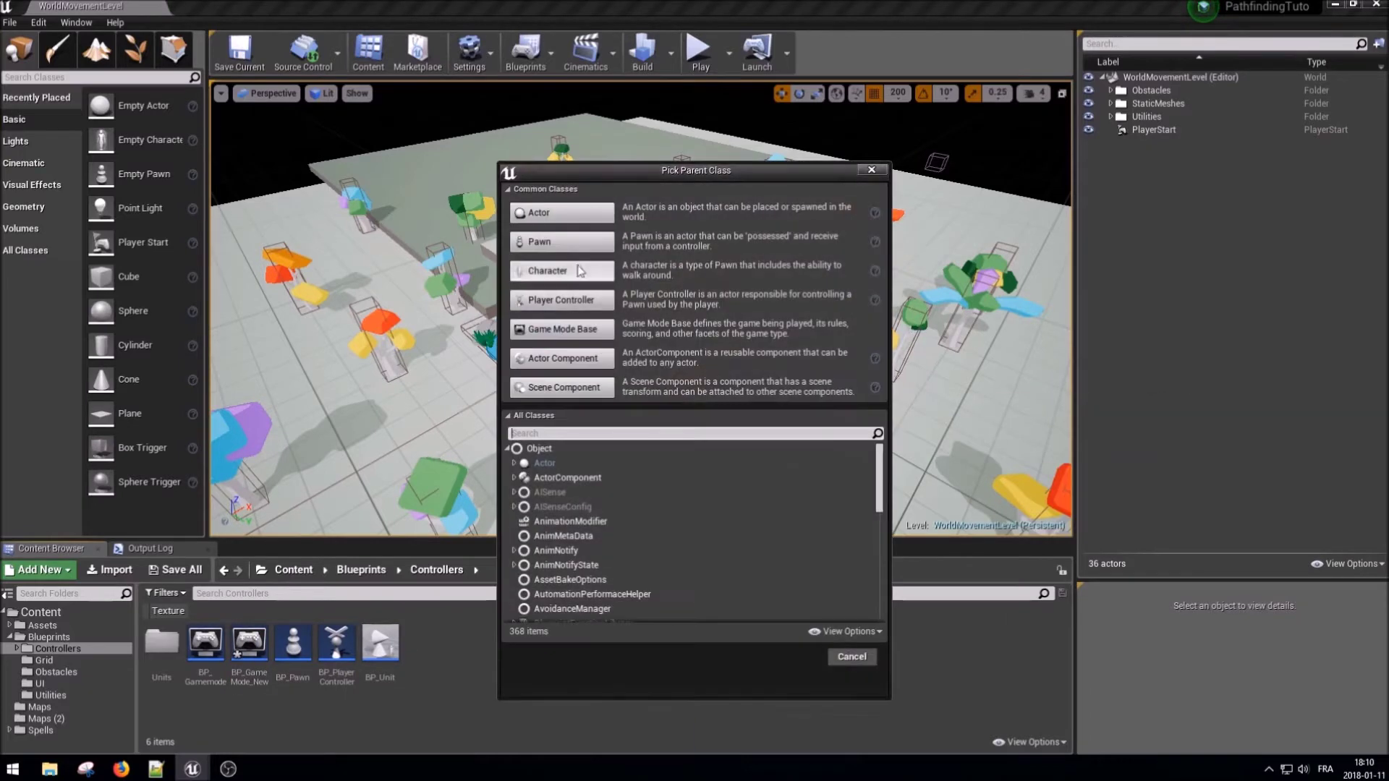
click(562, 242)
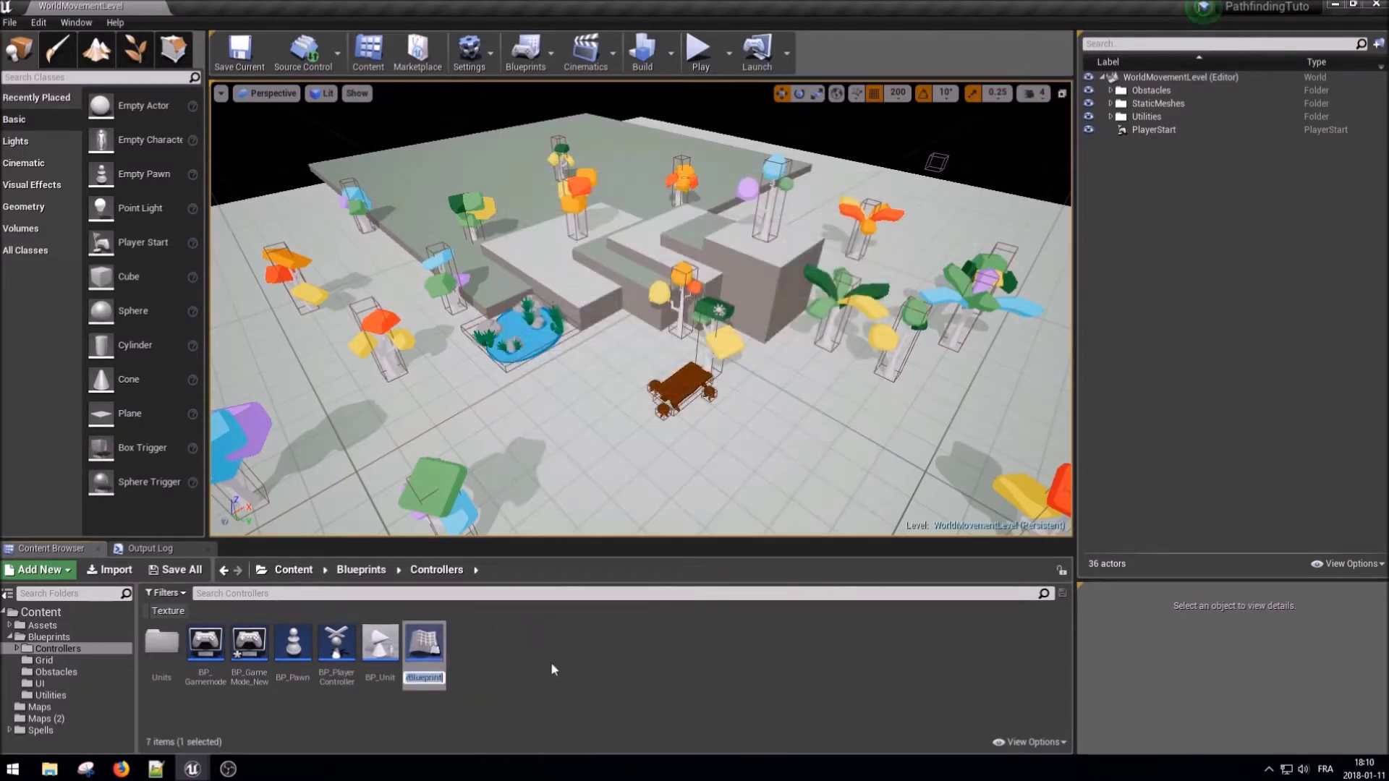
key(Delete)
click(549, 614)
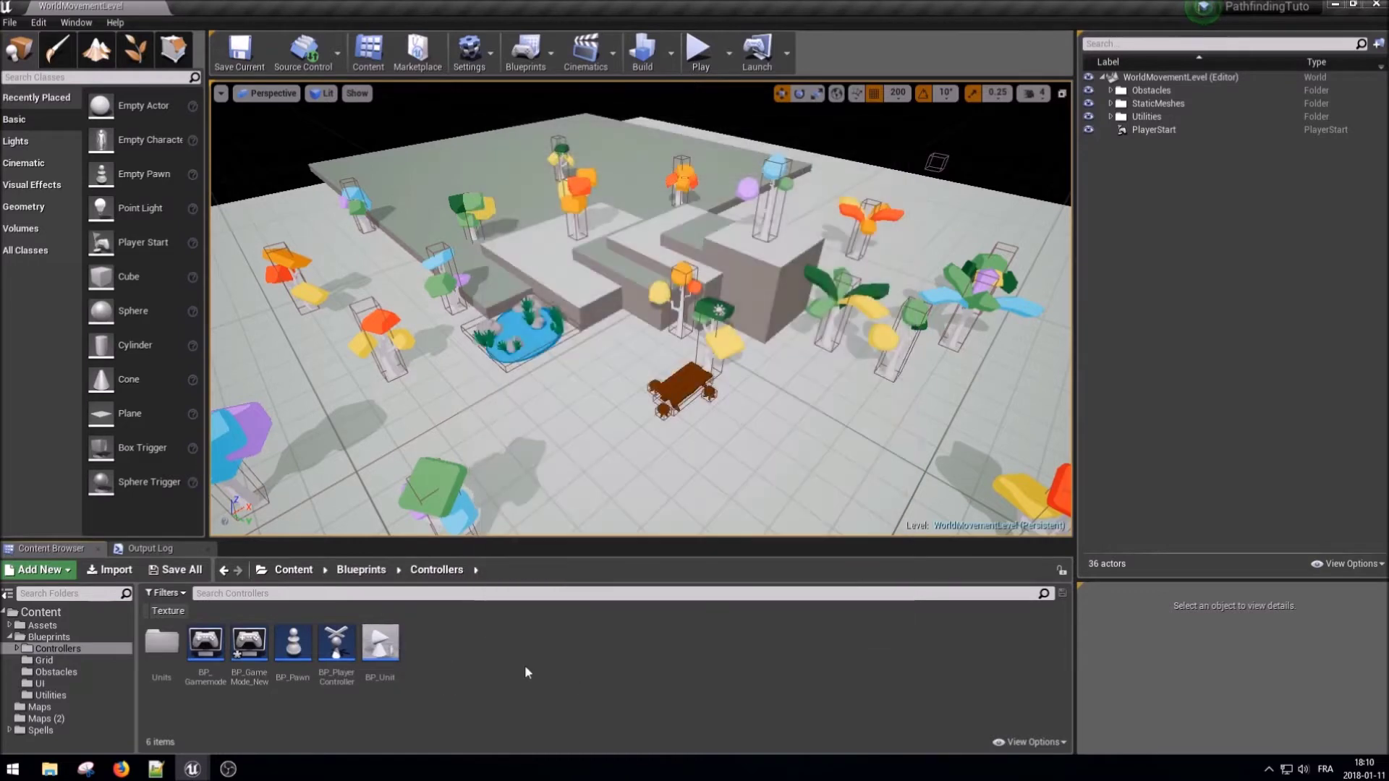
- Create a Character-based Blueprint class named BP_Unit_New
right_click(524, 666)
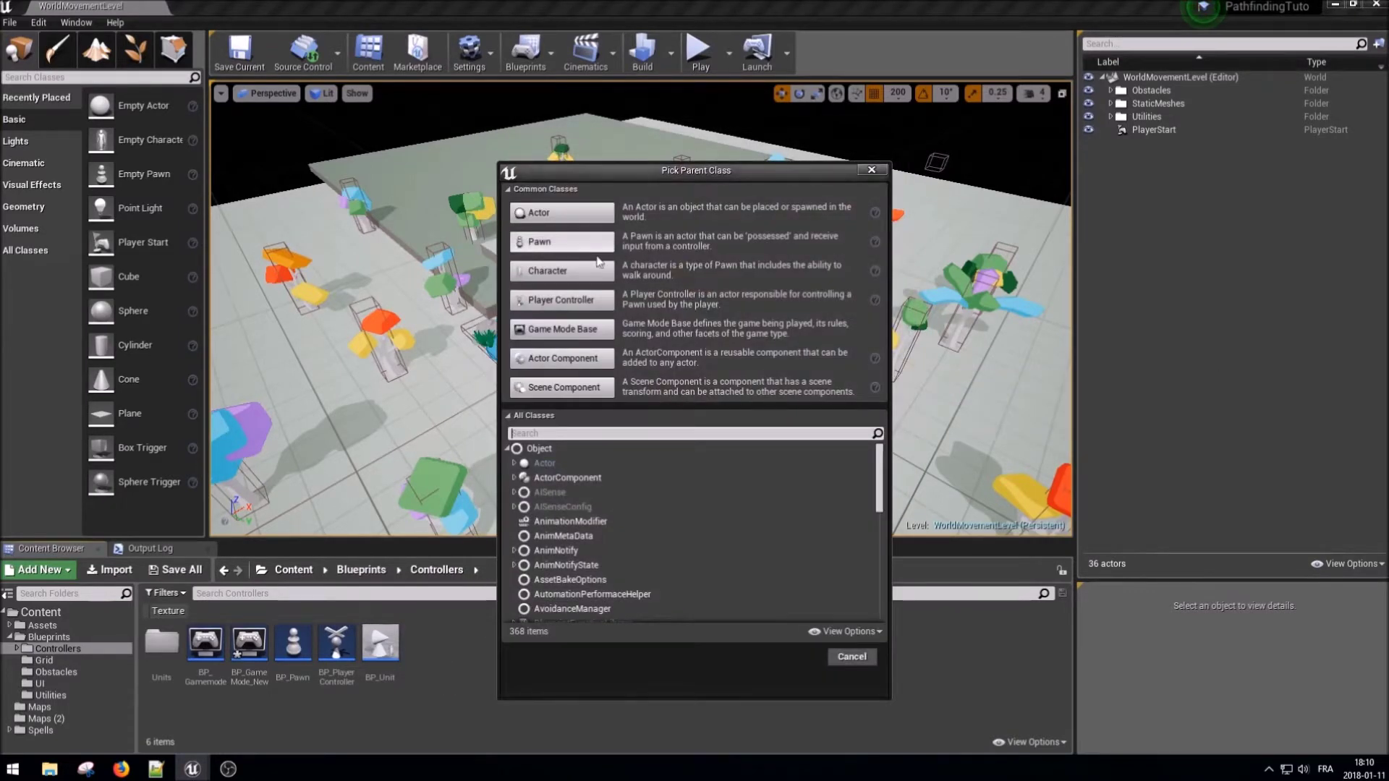
click(561, 241)
text(BP_Unit_New)
key(Return)
click(561, 637)
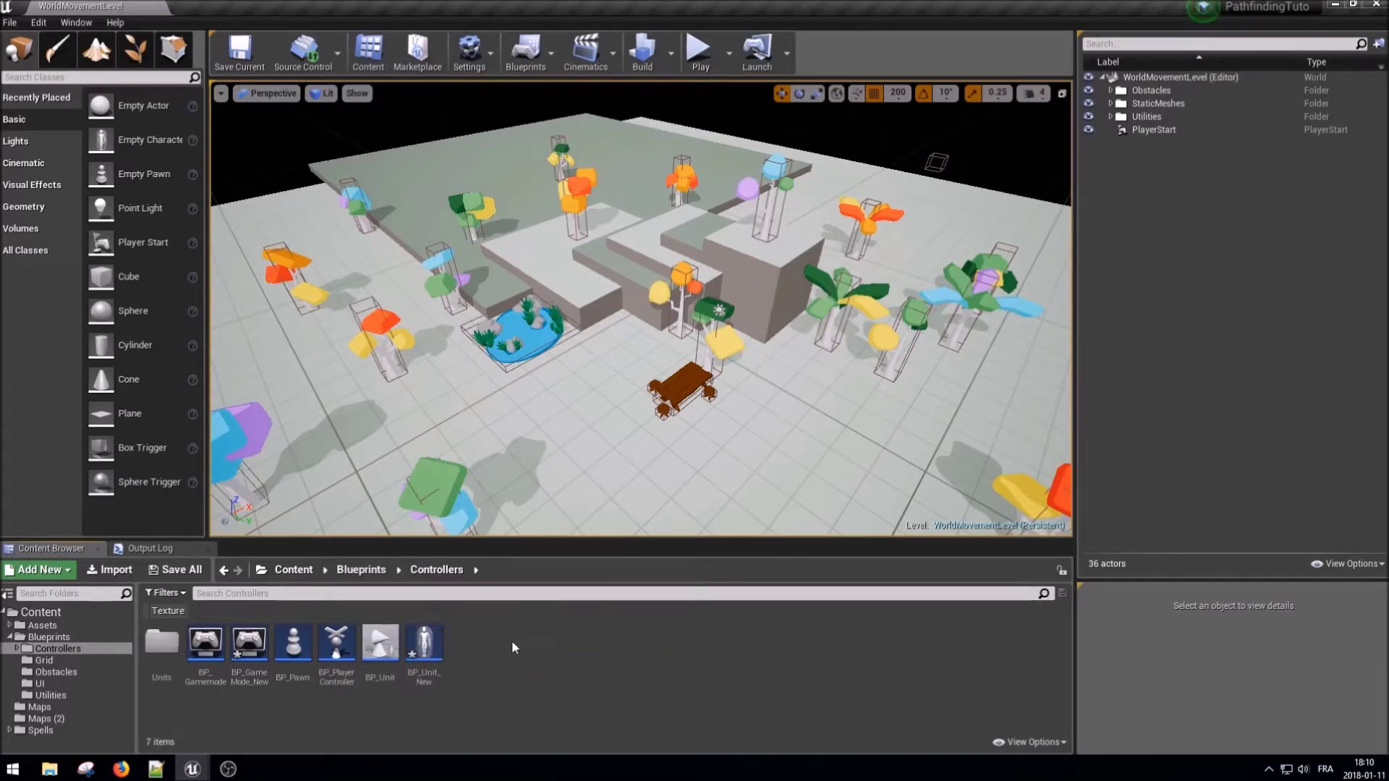
- Create a Player Controller blueprint named BP_PlayerController_New and save the new assets
right_click(511, 641)
click(590, 332)
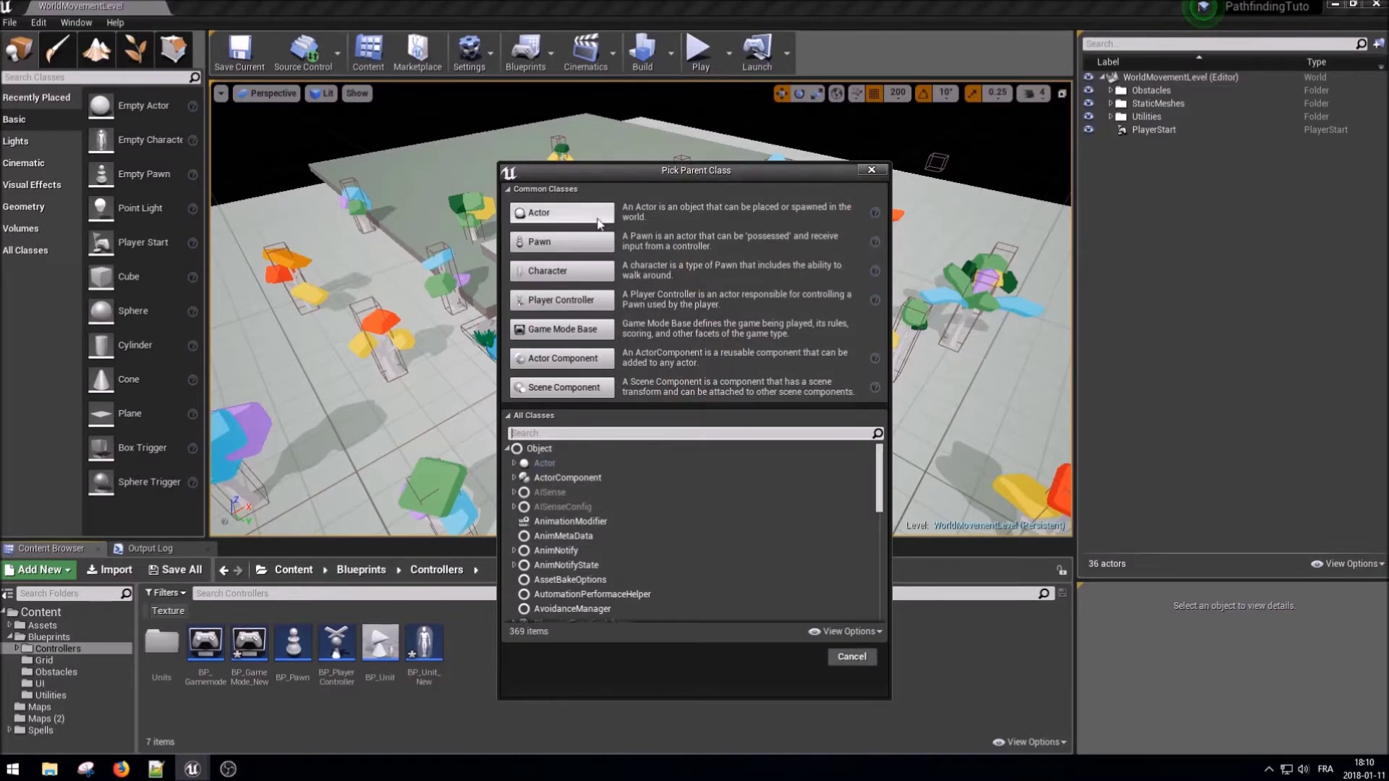
click(568, 302)
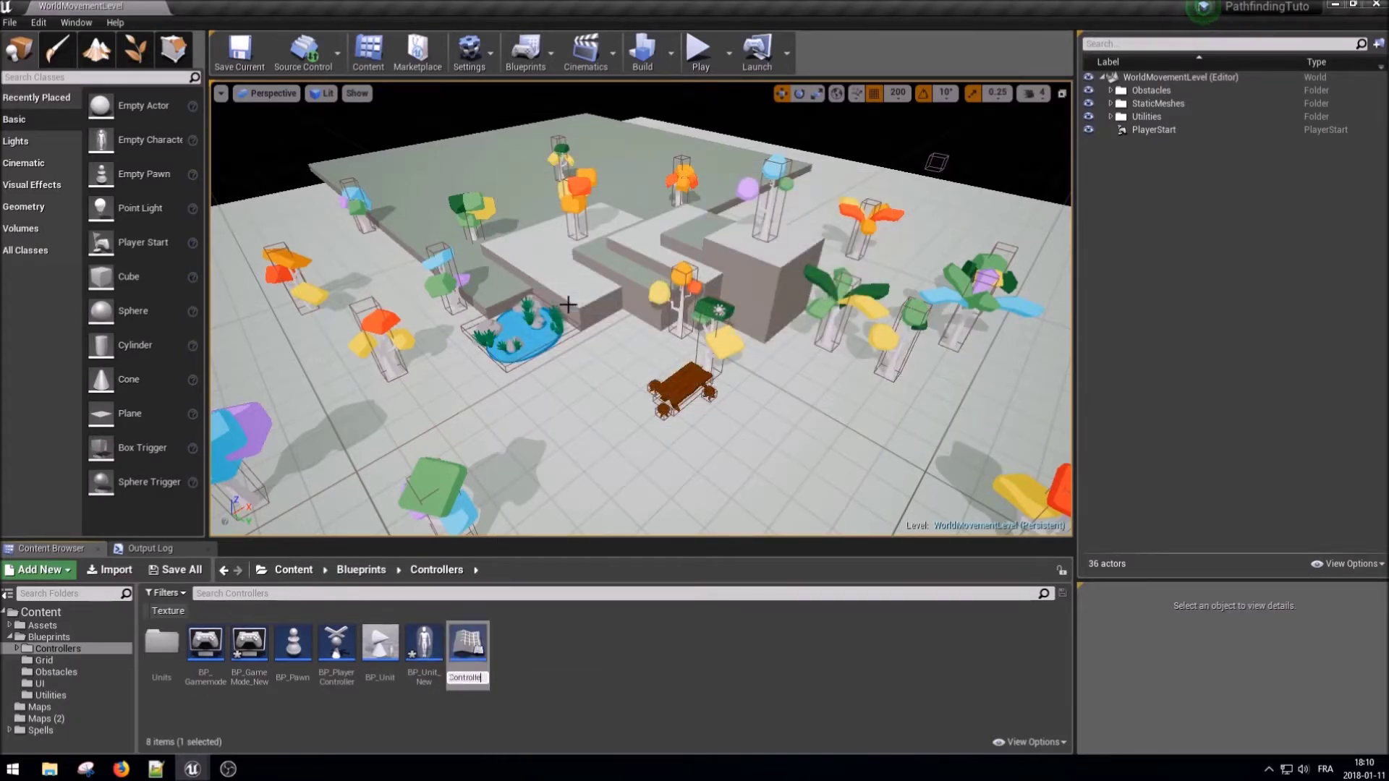
key(Return)
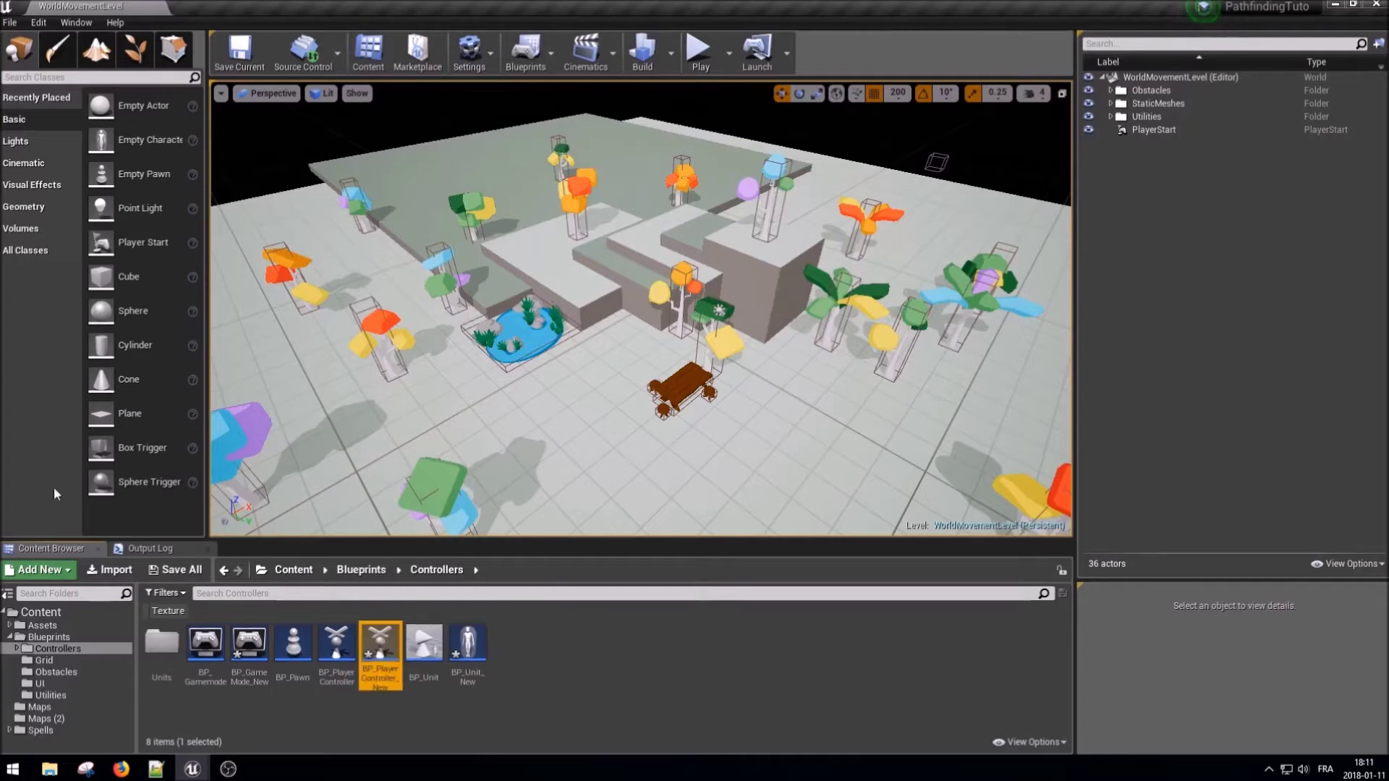
click(175, 570)
click(823, 516)
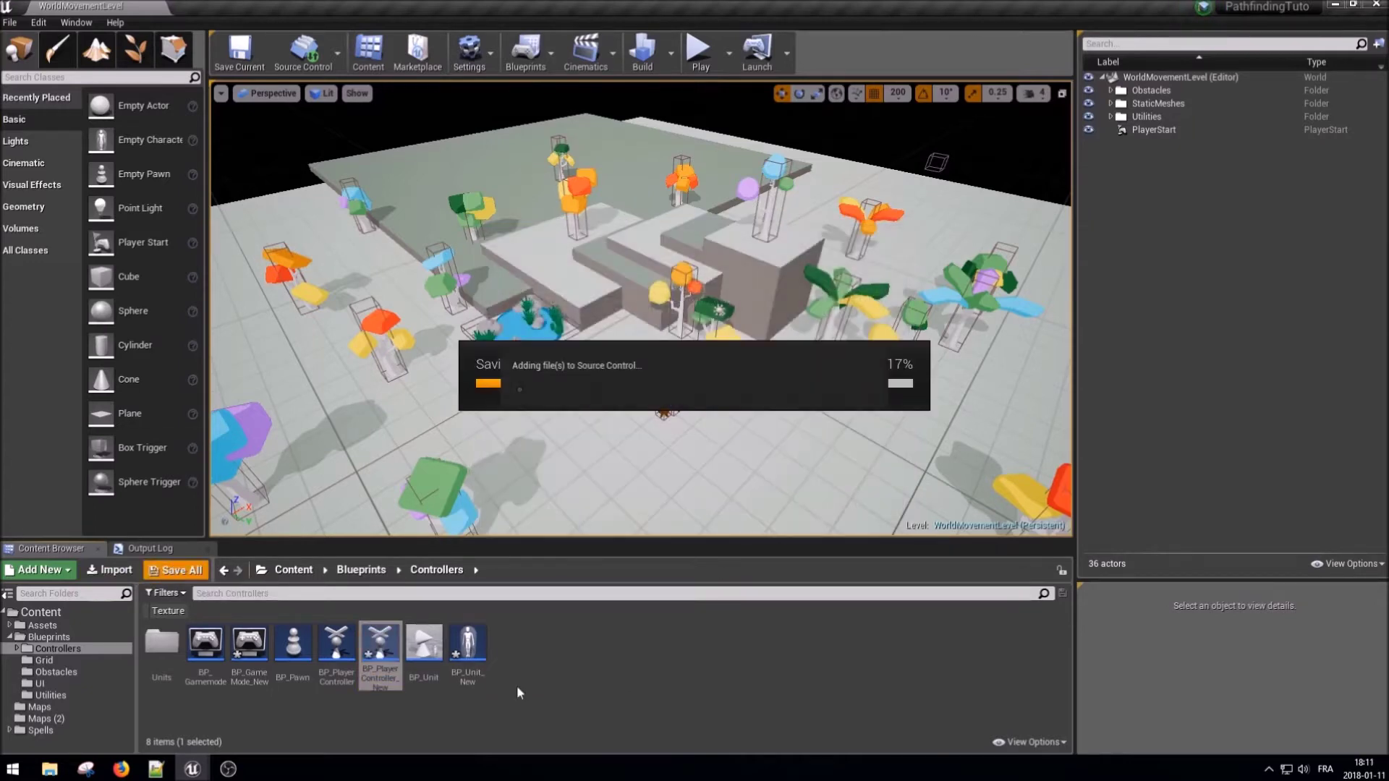
- Give BP_GameMode_New the BP_PlayerController_New player and replay spectator controllers and BP_Pawn pawn, then compile and save
double_click(249, 675)
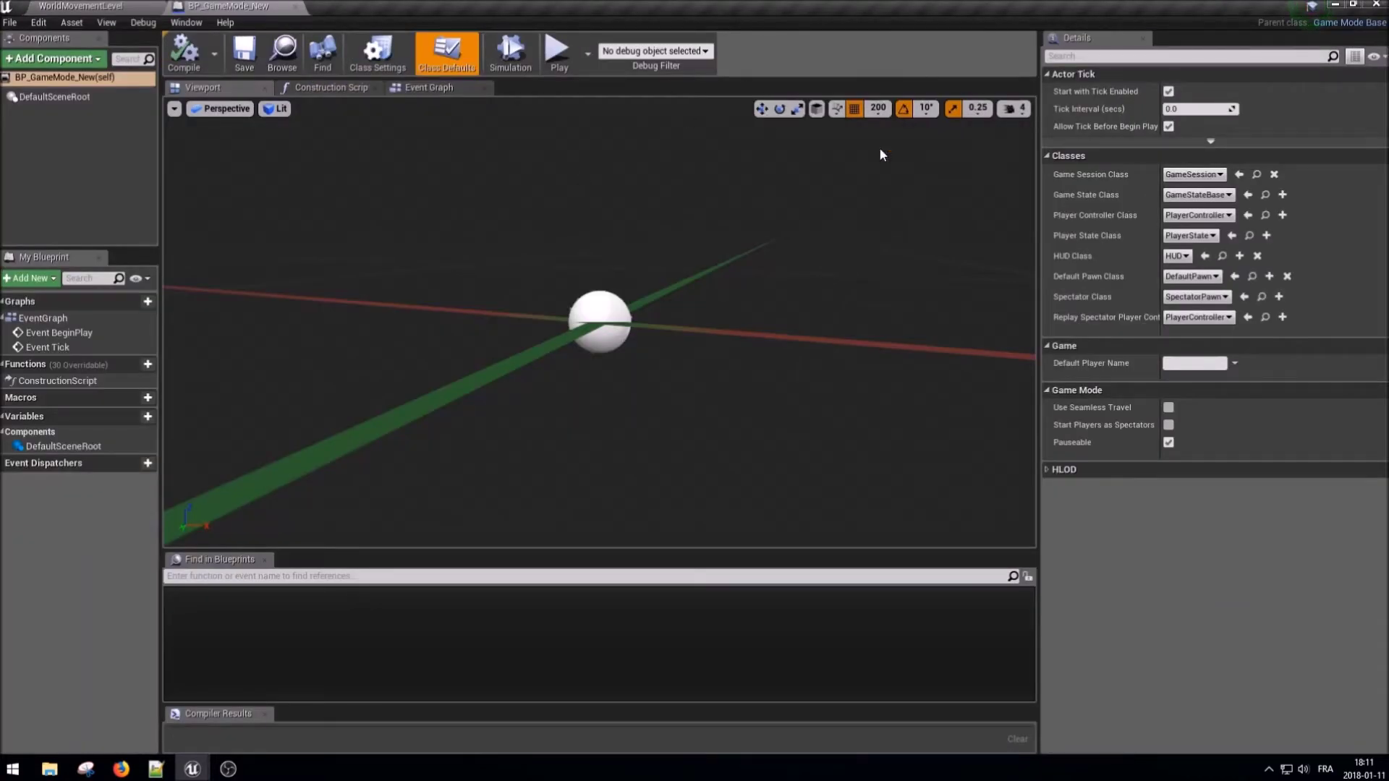
drag(1009, 197, 867, 196)
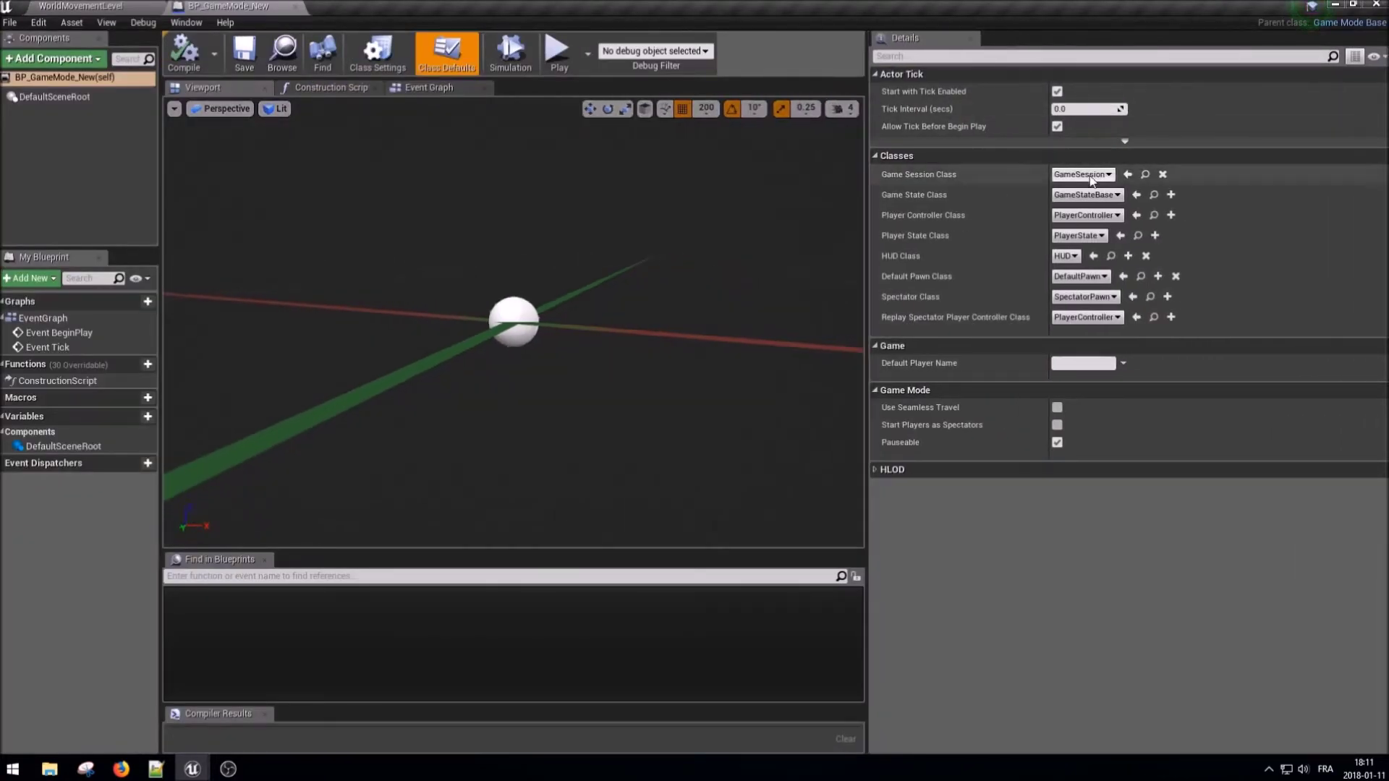
click(1103, 215)
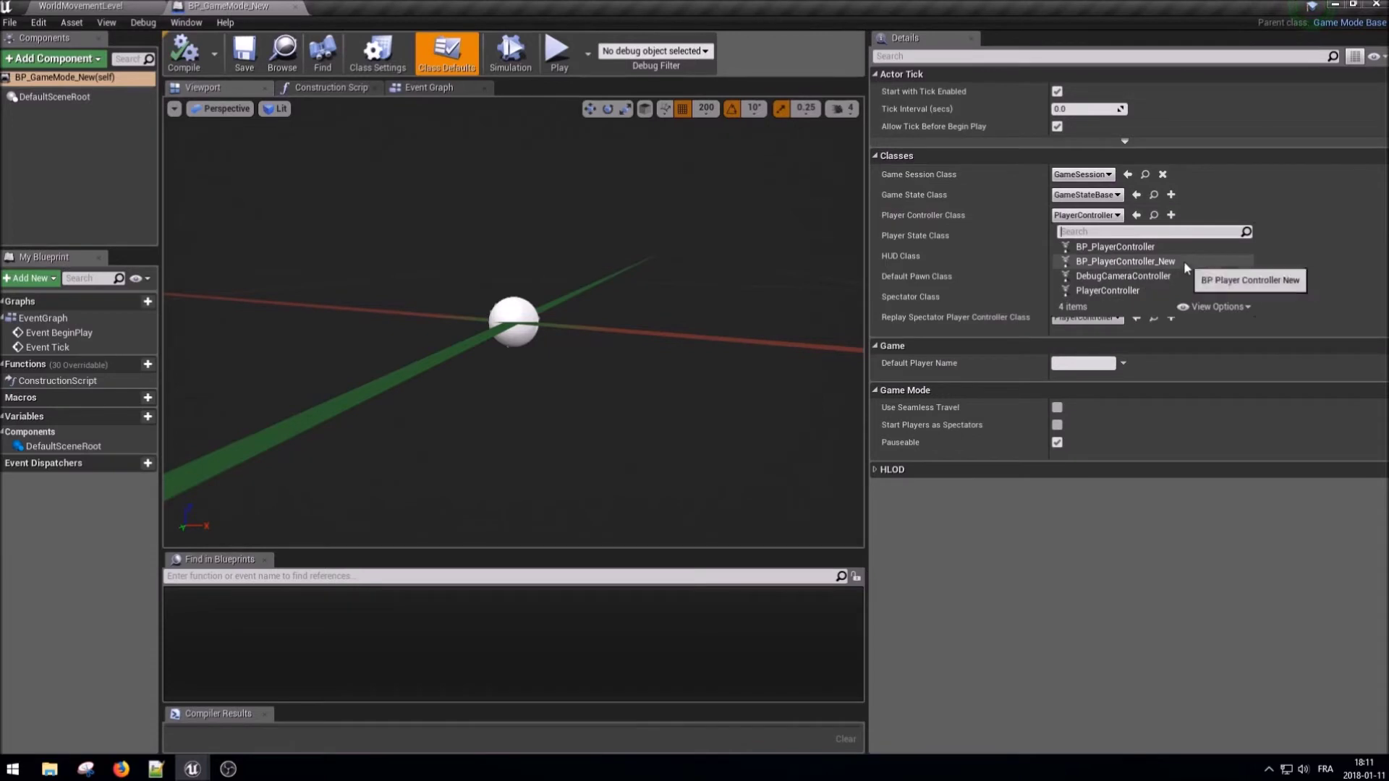
click(1183, 261)
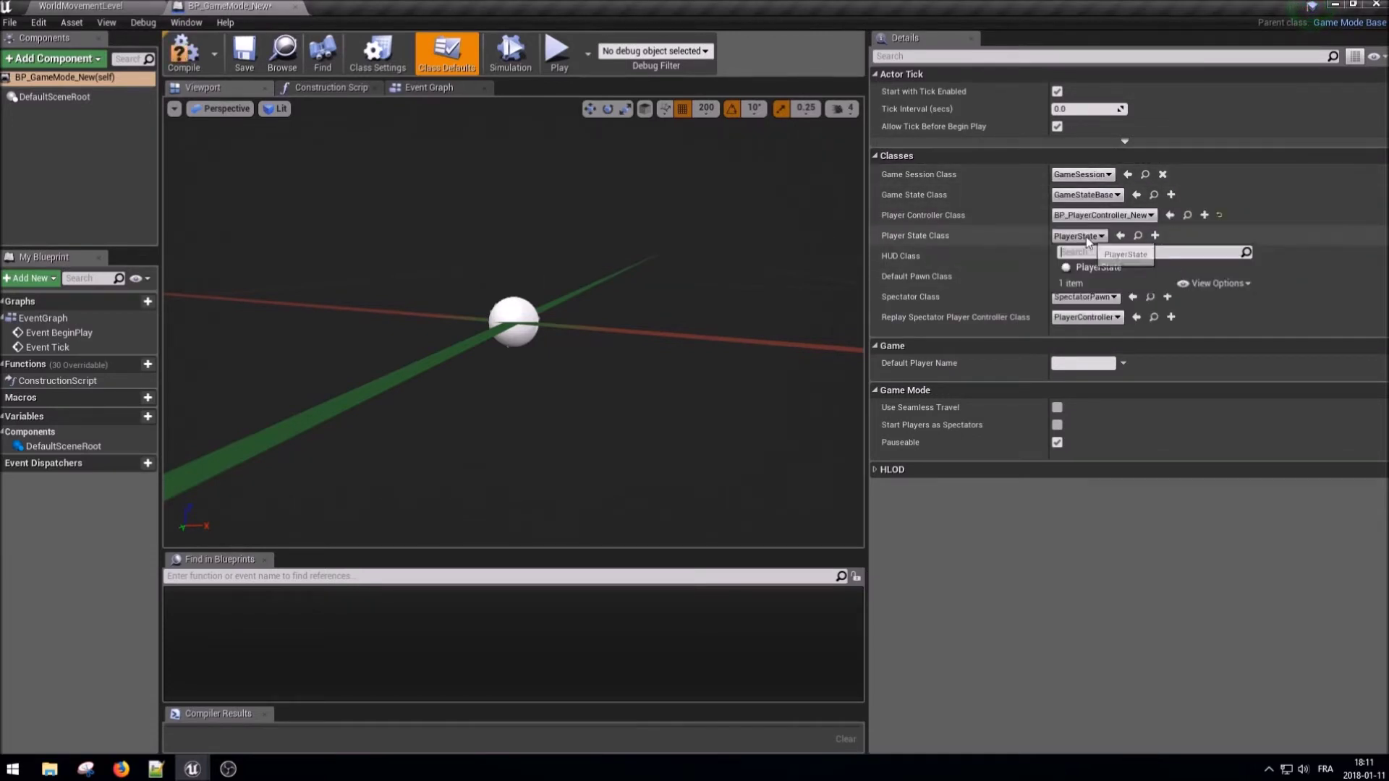
click(1082, 277)
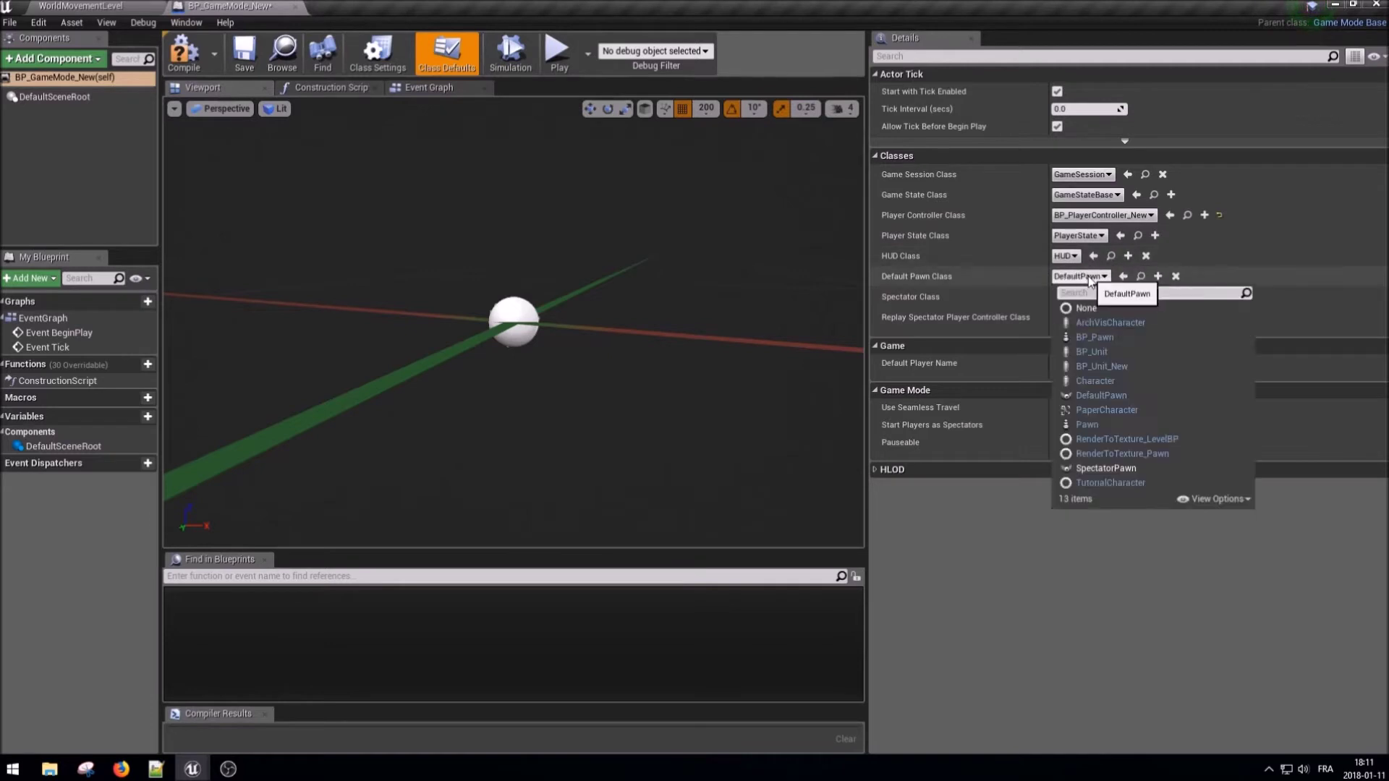
click(1123, 336)
click(1087, 317)
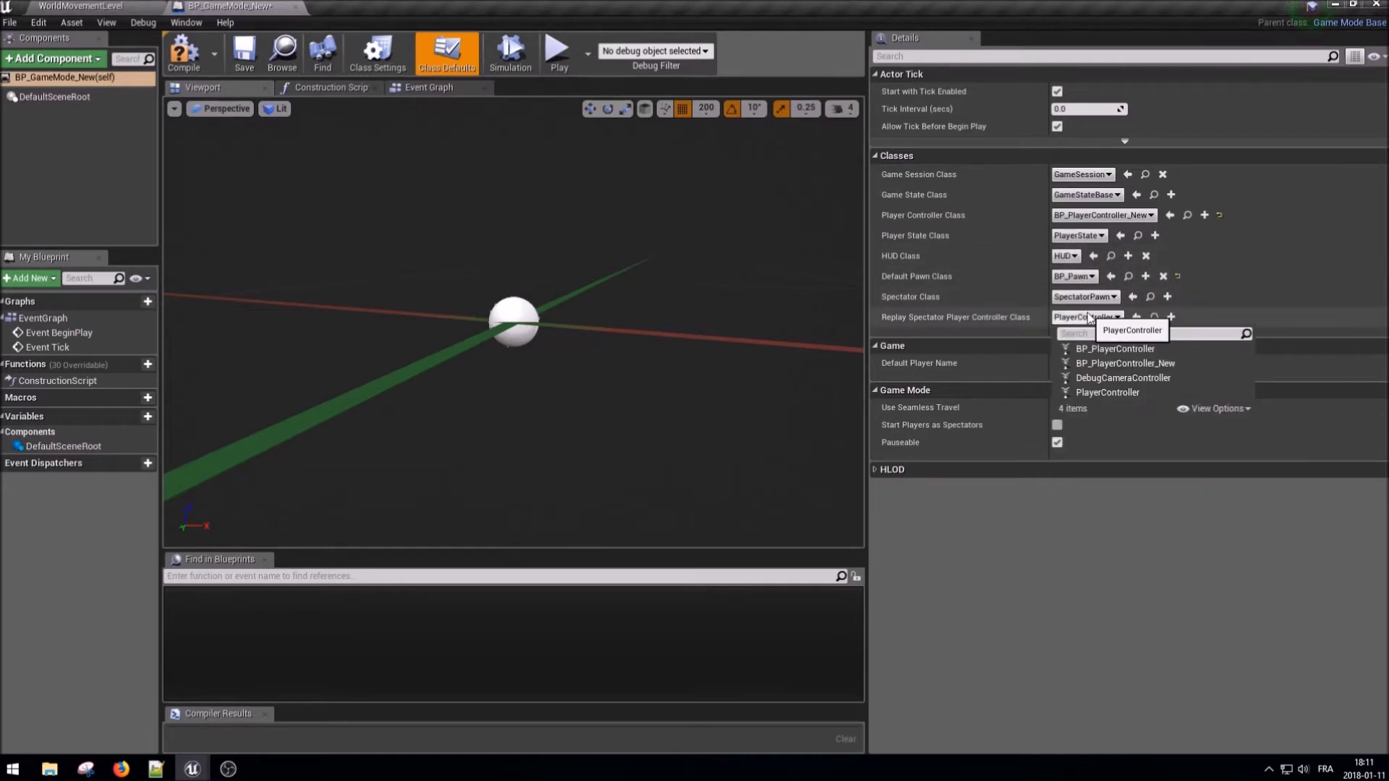
click(1172, 365)
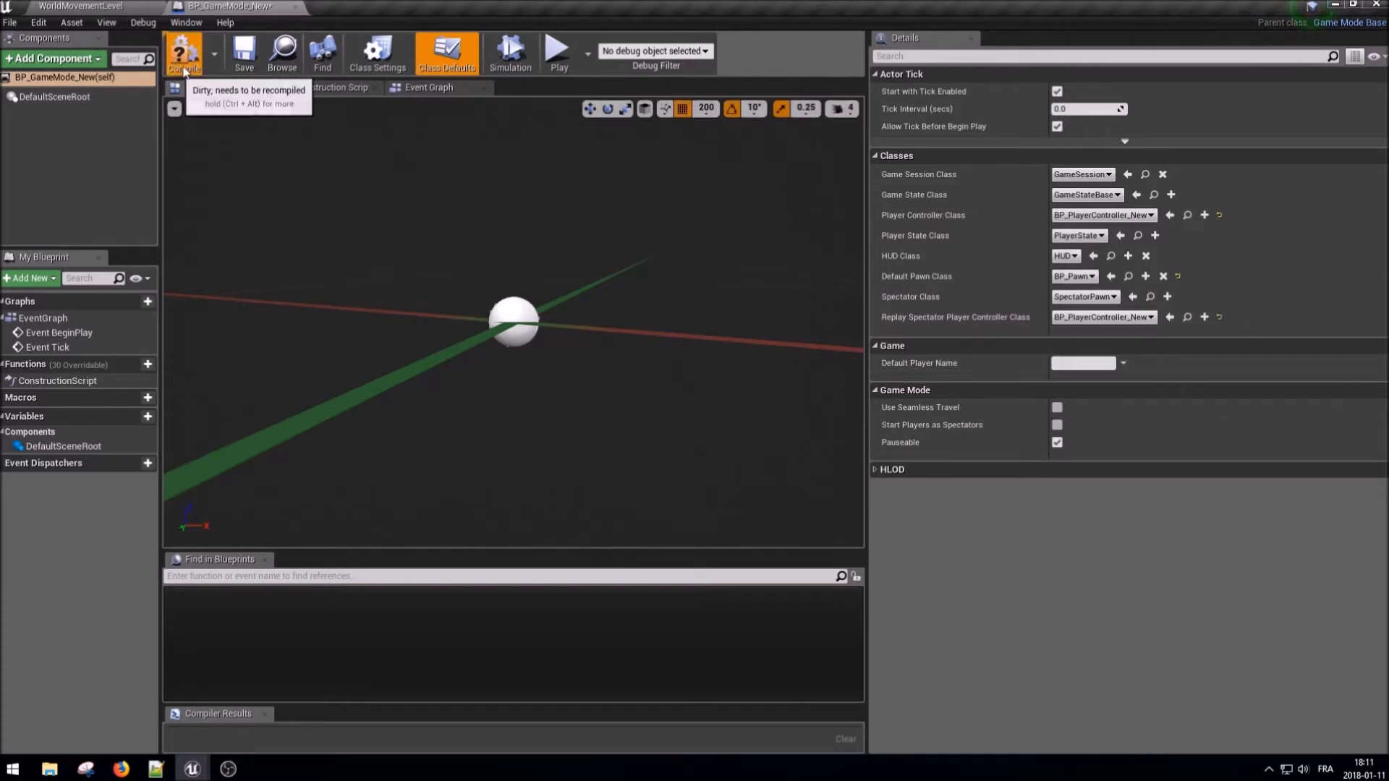
click(246, 67)
click(102, 6)
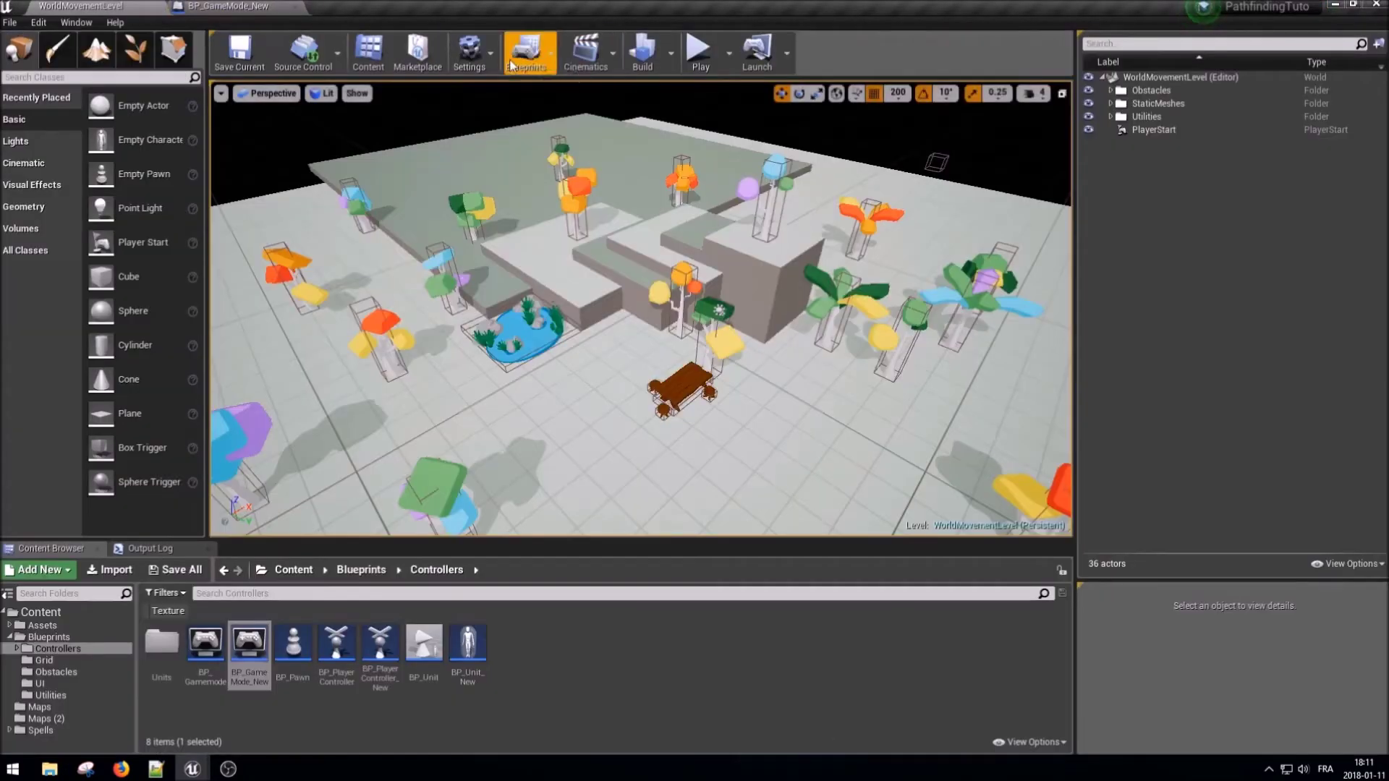
- Set the level's World Override GameMode to BP_GameMode_New
click(537, 56)
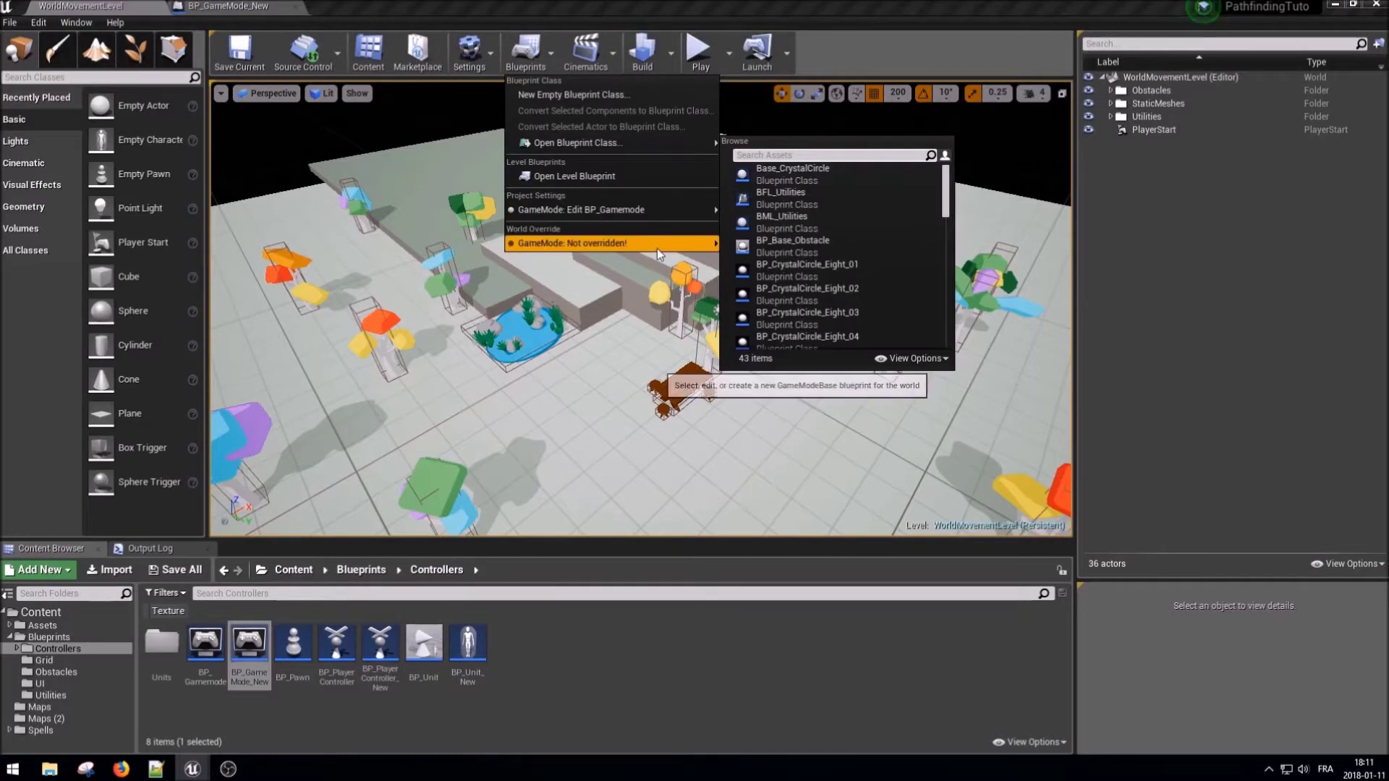
mouse_move(654, 249)
mouse_move(789, 259)
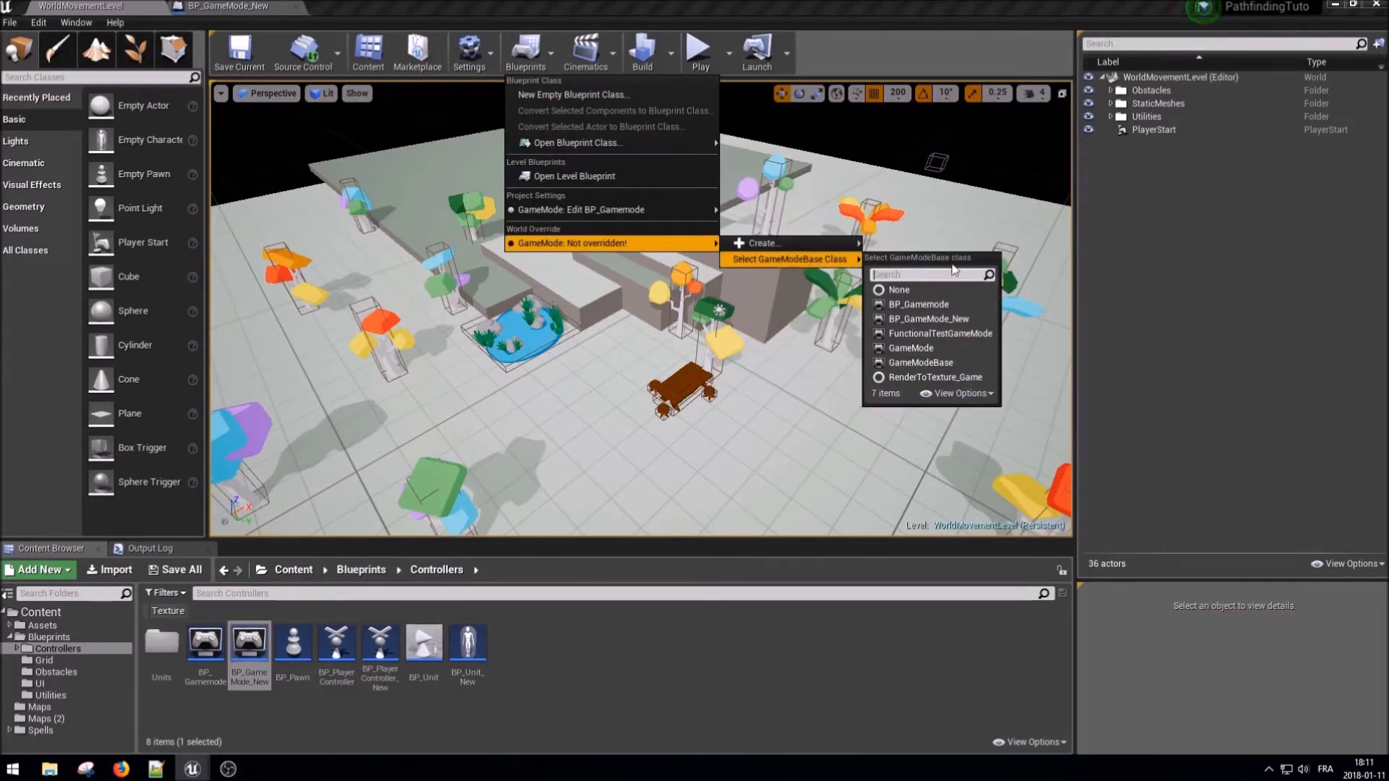
click(974, 318)
- Run a brief play test of the level, then select the BP_Unit asset
click(699, 50)
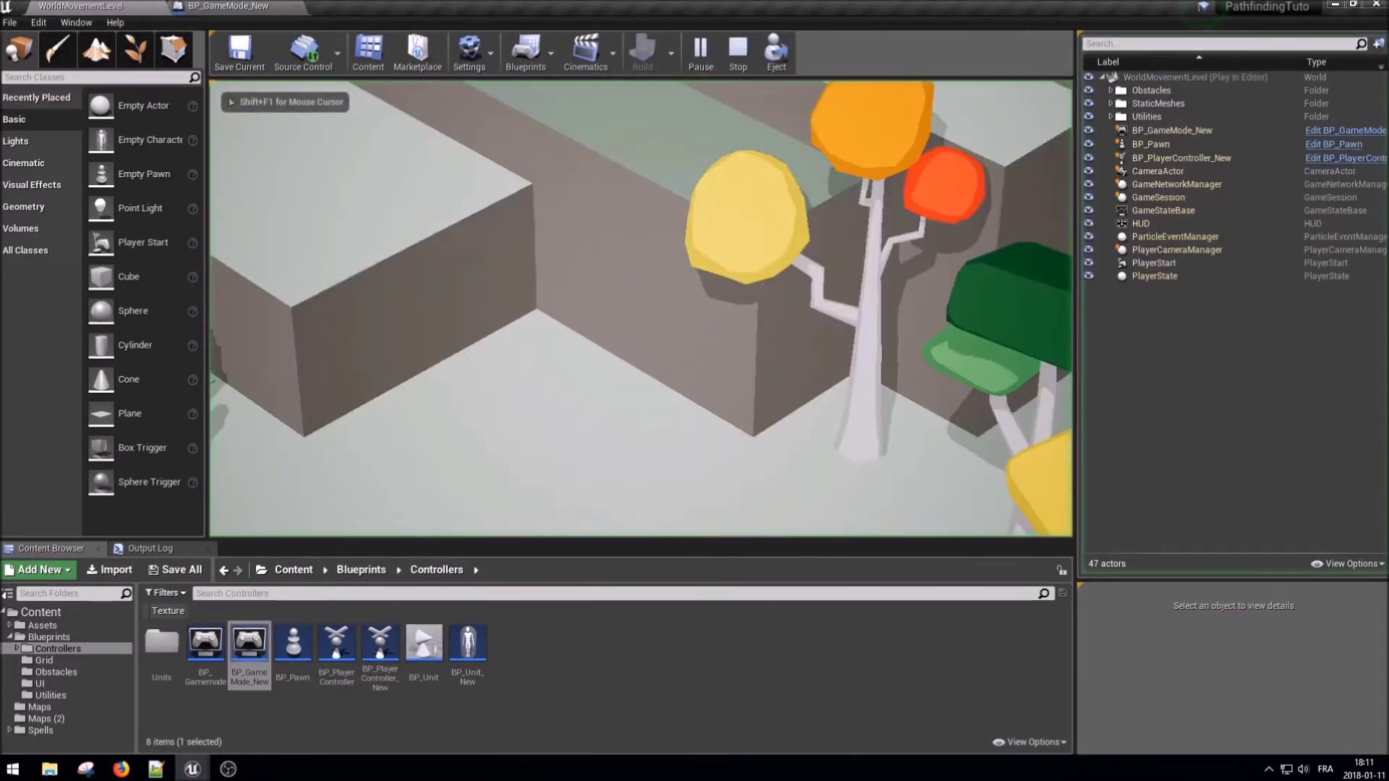
key(Escape)
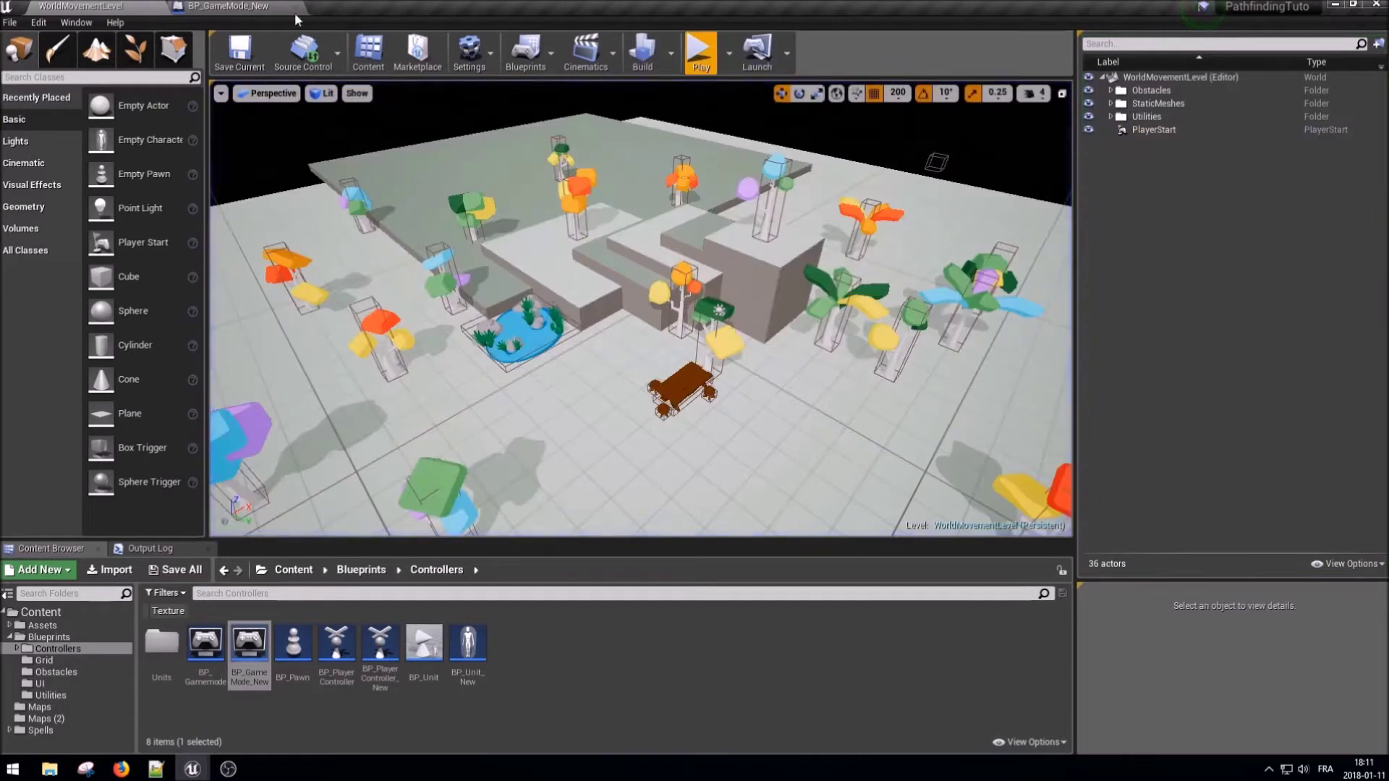
click(424, 644)
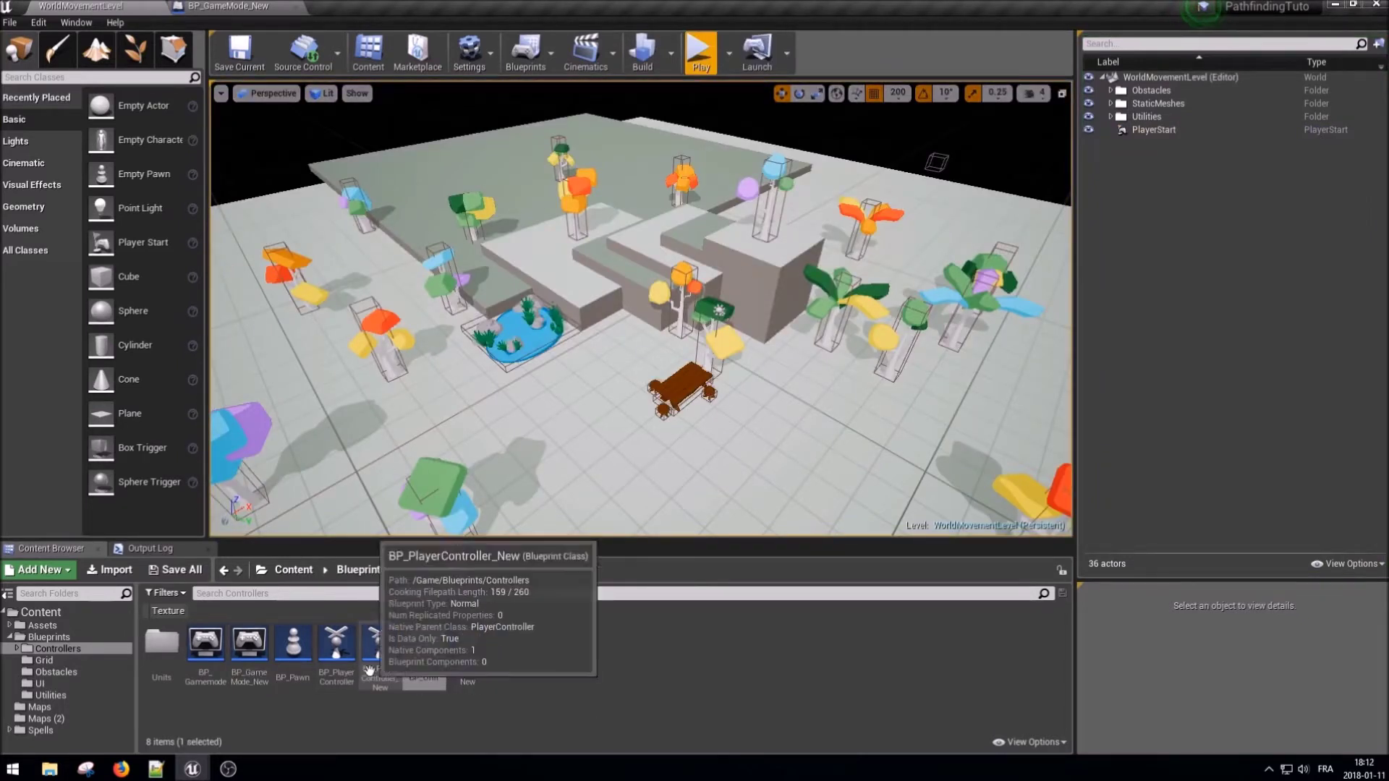
- Open BP_PlayerController and BP_PlayerController_New side by side with wider details panels for comparison
double_click(336, 644)
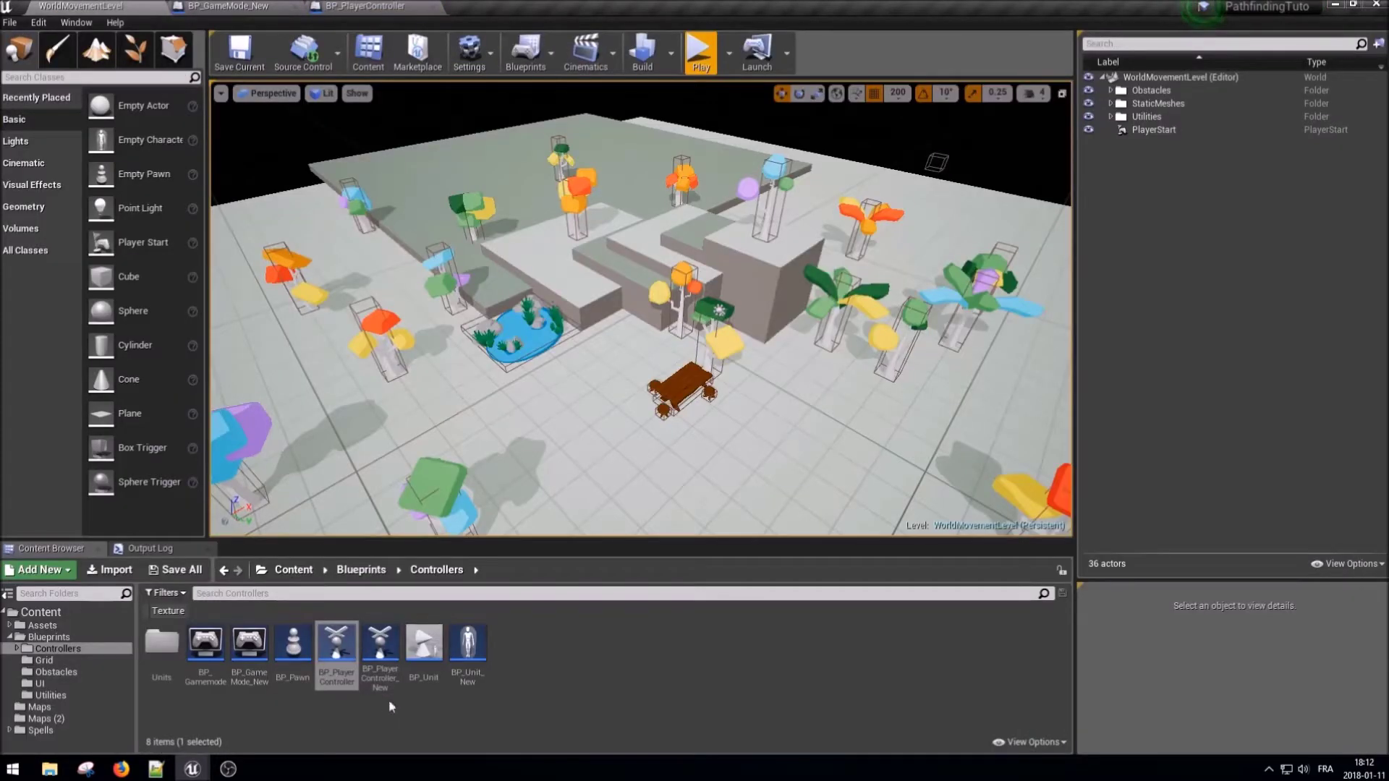
double_click(380, 643)
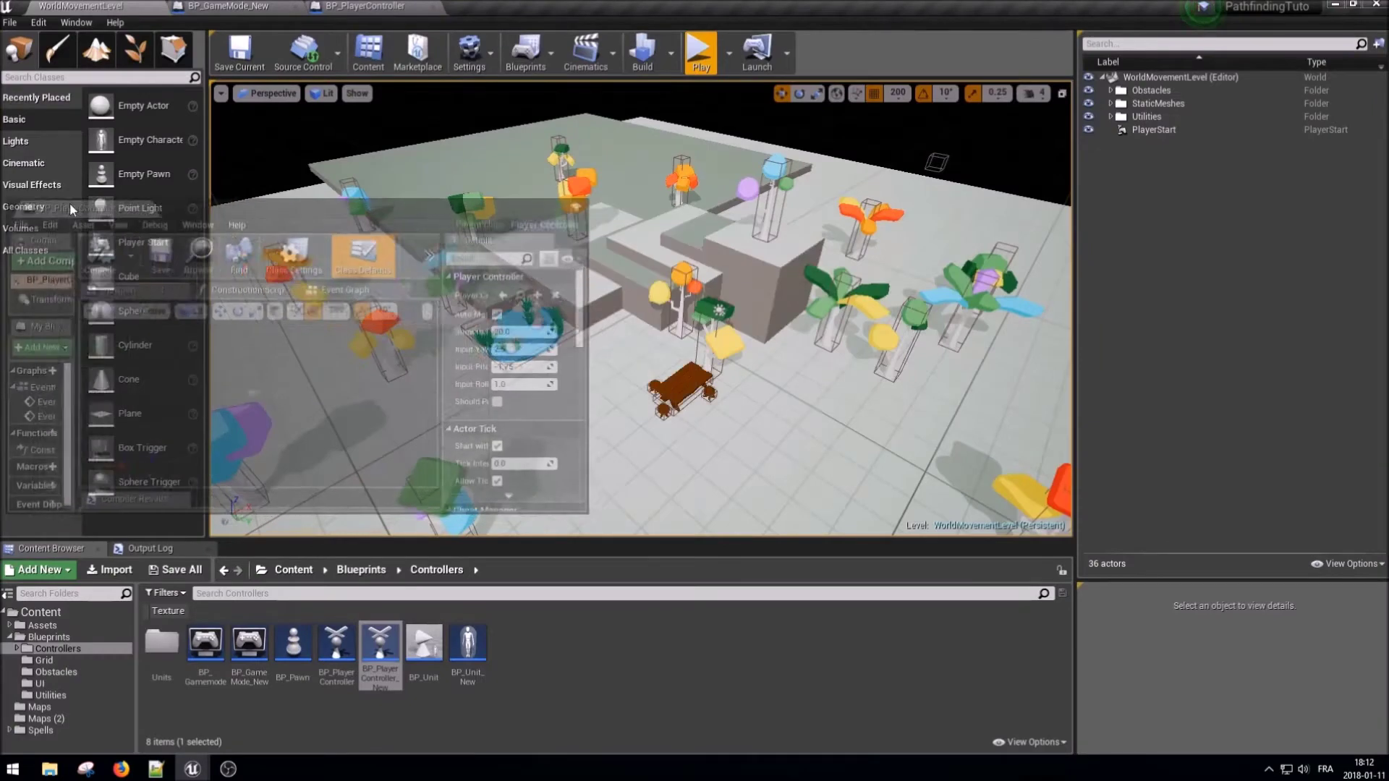
drag(71, 209, 73, 218)
drag(334, 209, 444, 200)
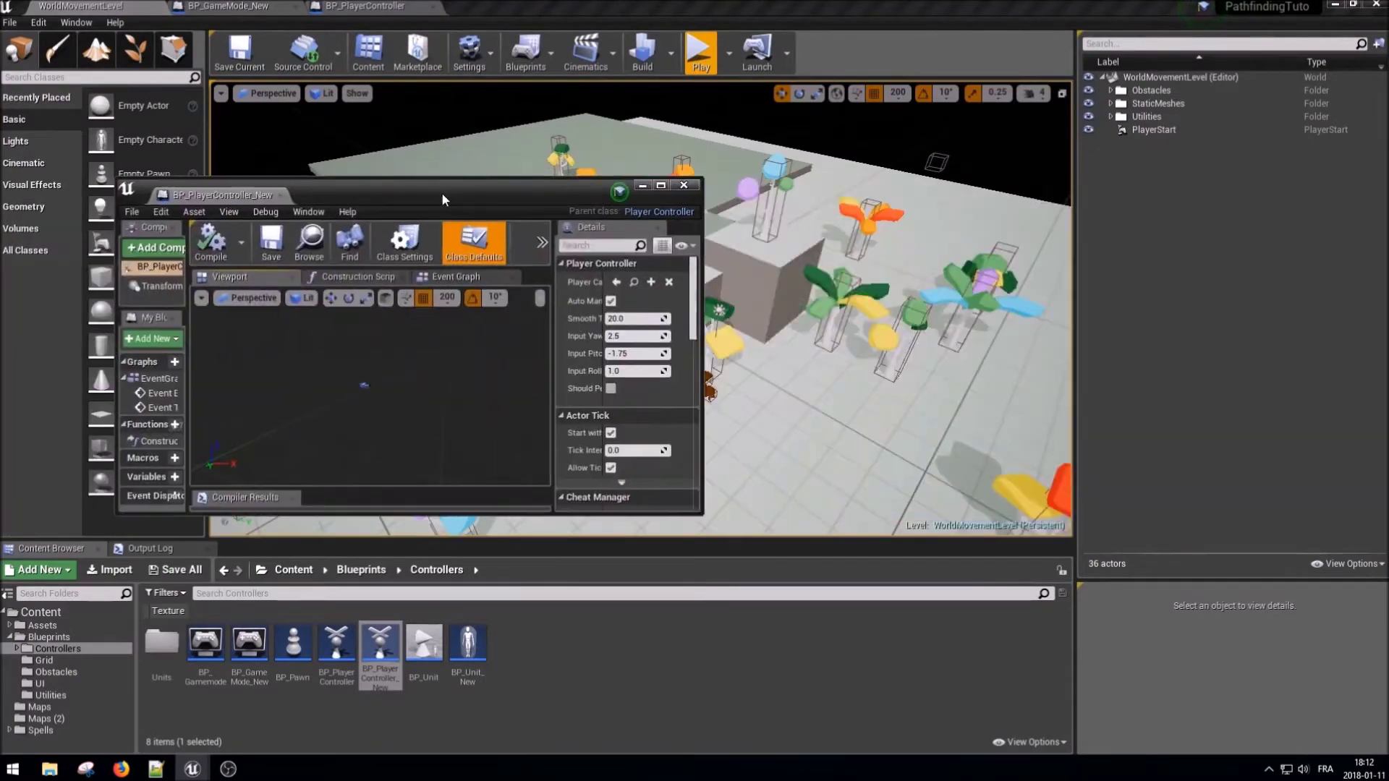
drag(366, 5, 800, 194)
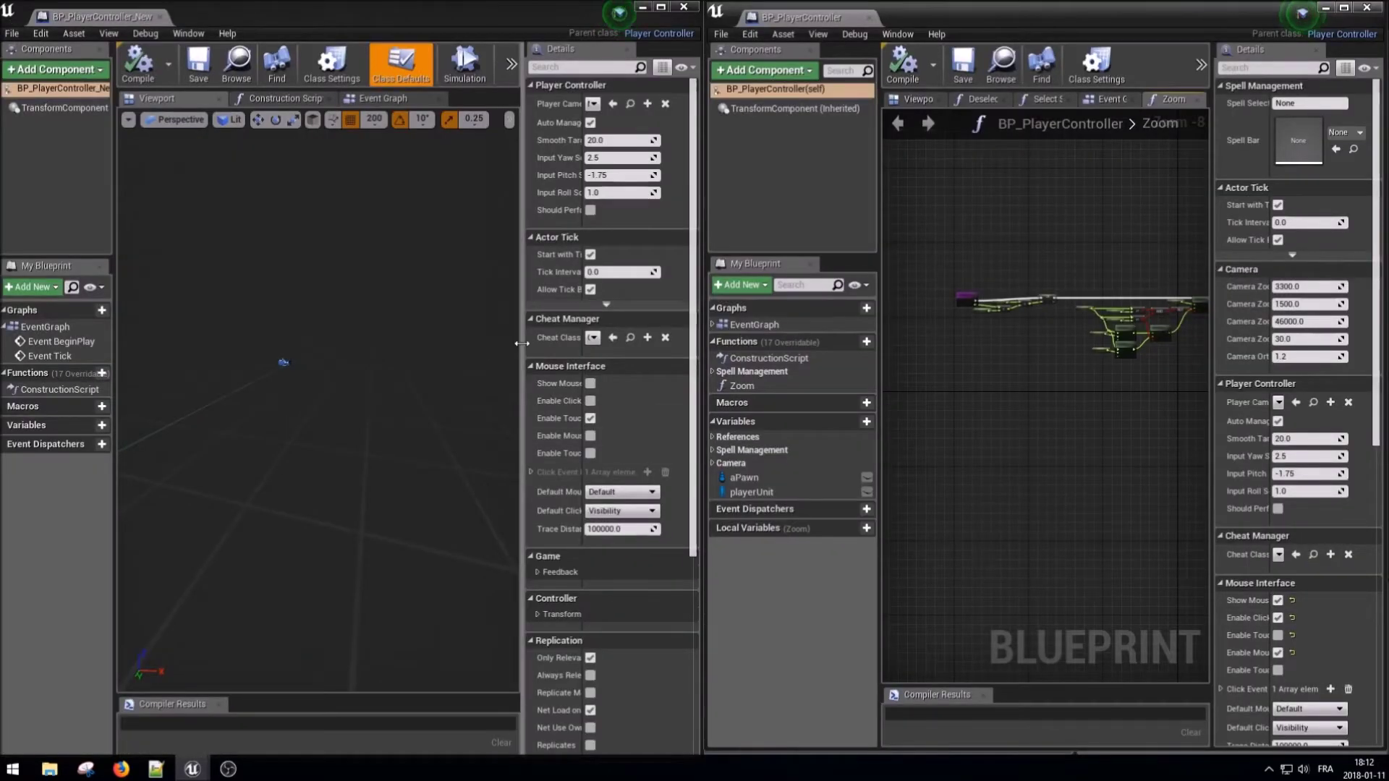
drag(522, 353, 405, 353)
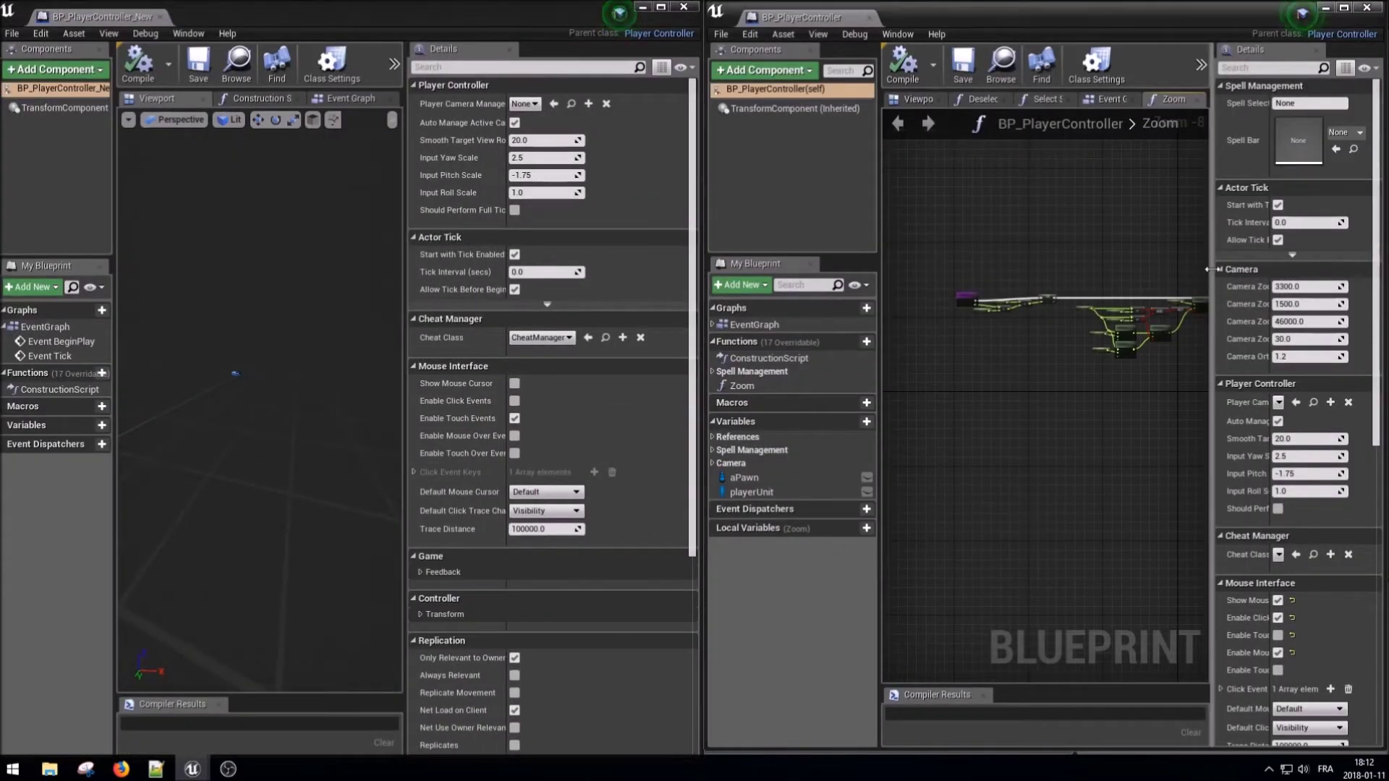
drag(1209, 266, 1092, 267)
scroll(550, 188, down, 3)
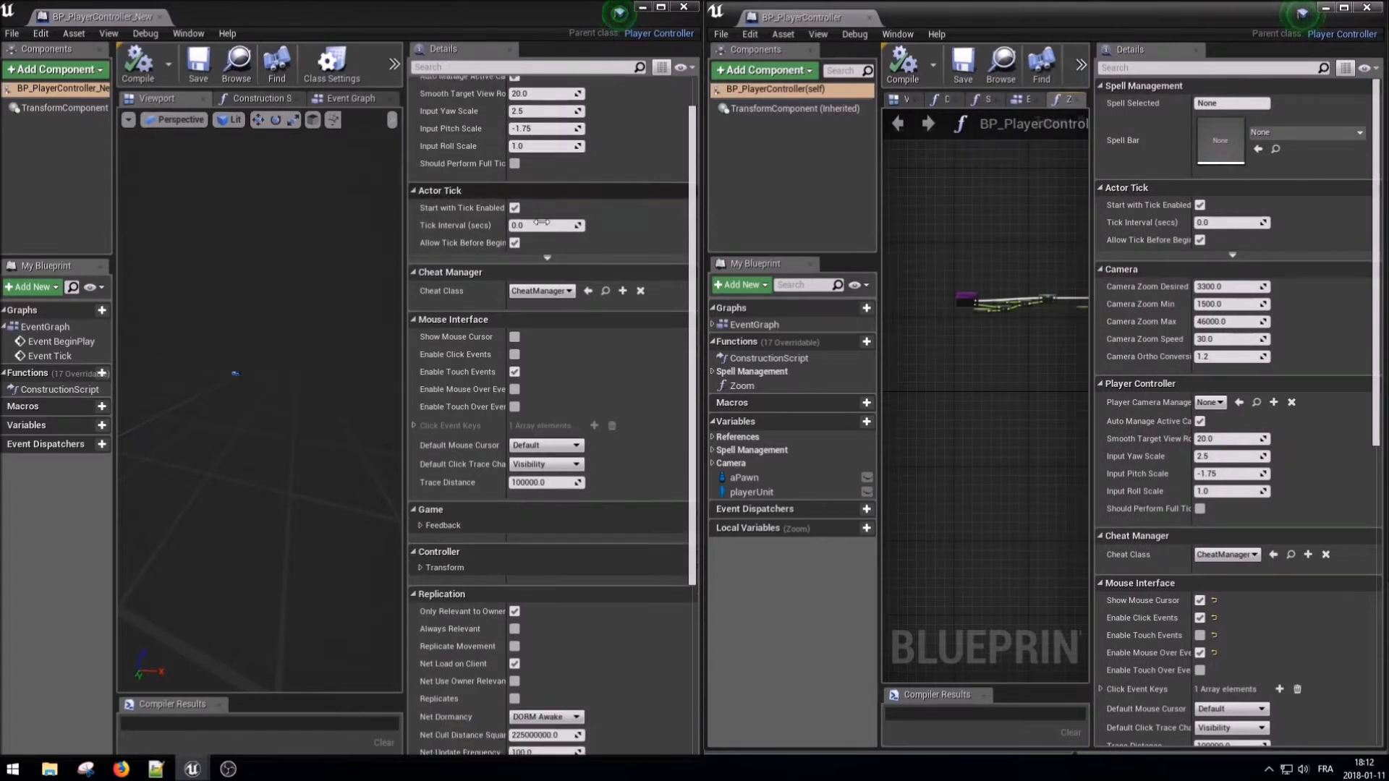
scroll(1259, 471, down, 5)
- Enable Show Mouse Cursor, Click Events and Mouse Over Events, disable Touch Events, then view the Event Graph
click(515, 290)
click(514, 308)
click(514, 325)
click(515, 343)
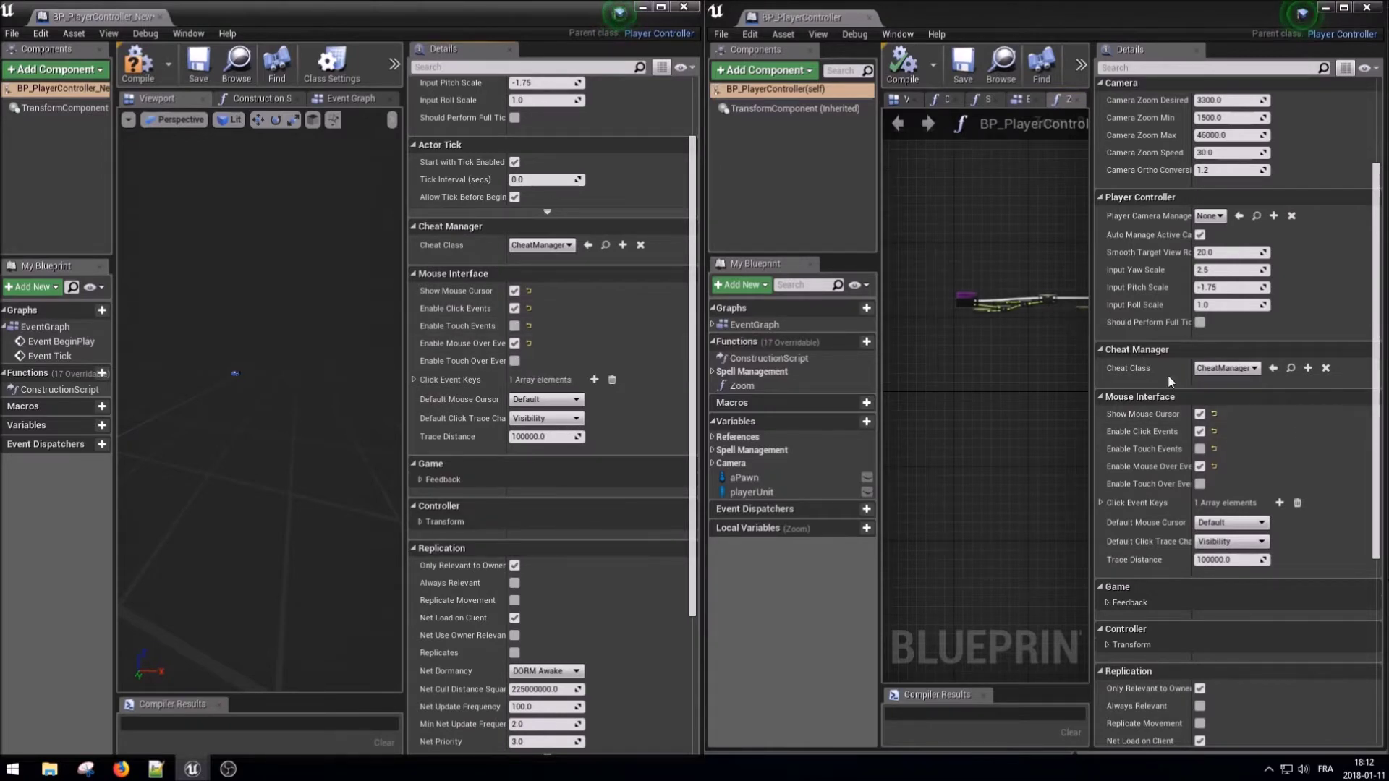
scroll(542, 449, down, 2)
scroll(543, 428, up, 3)
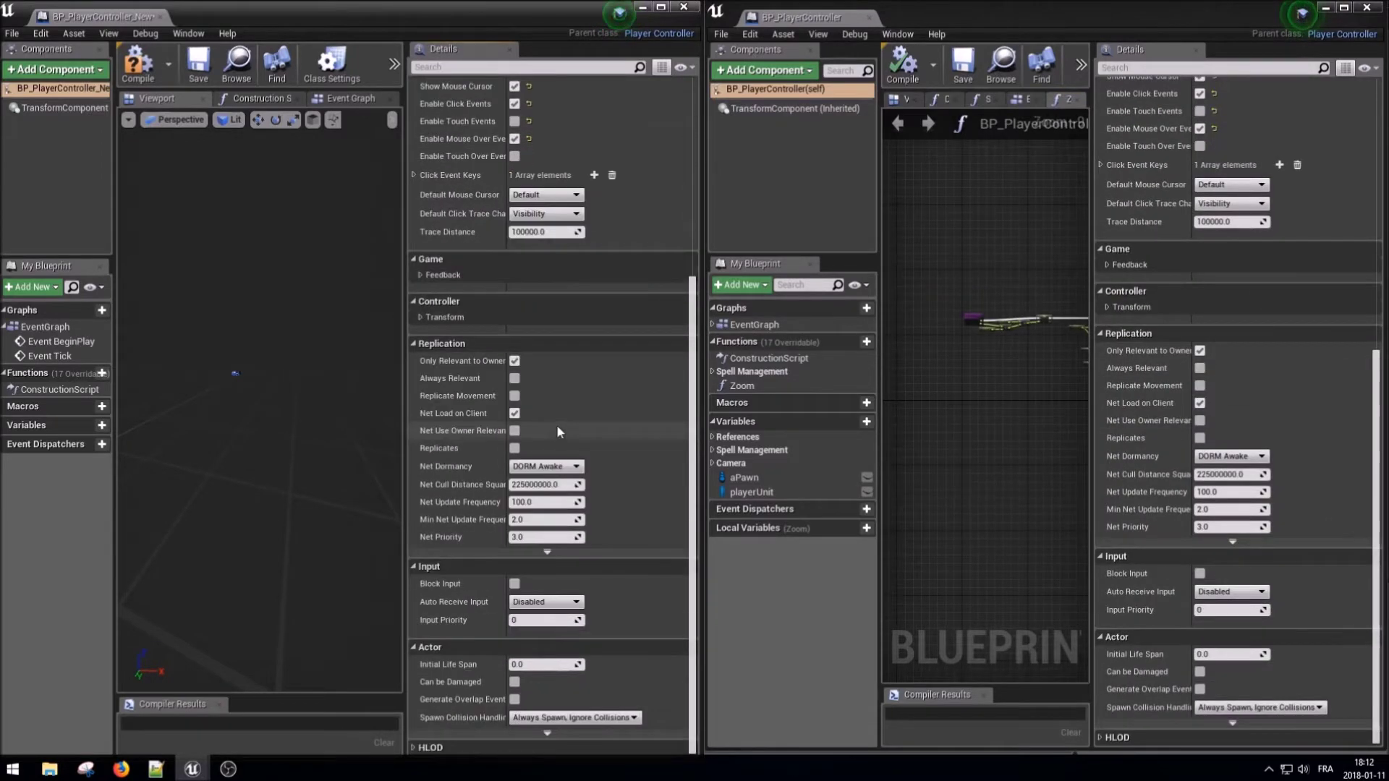
scroll(557, 424, up, 2)
scroll(584, 432, up, 1)
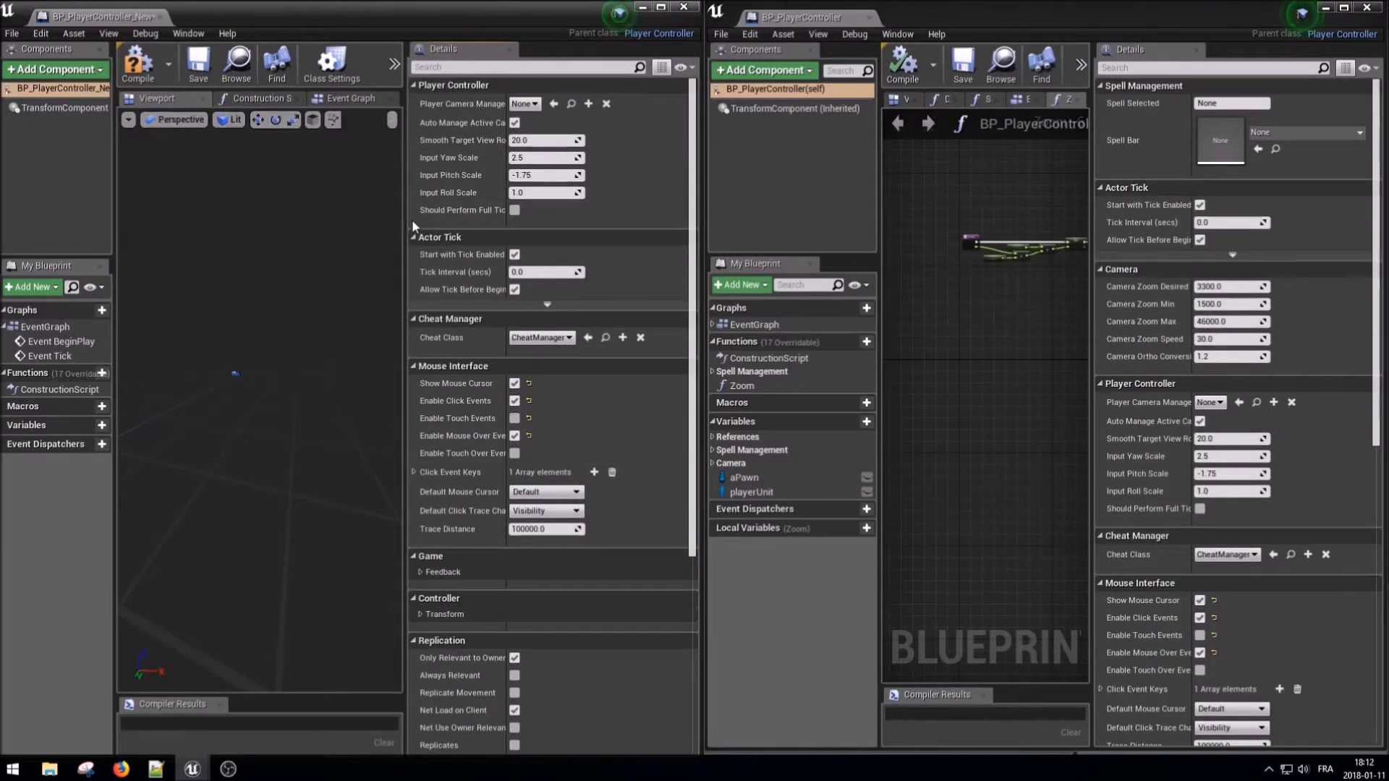
click(344, 101)
mouse_move(406, 155)
mouse_down()
mouse_move(468, 173)
mouse_move(651, 174)
mouse_up()
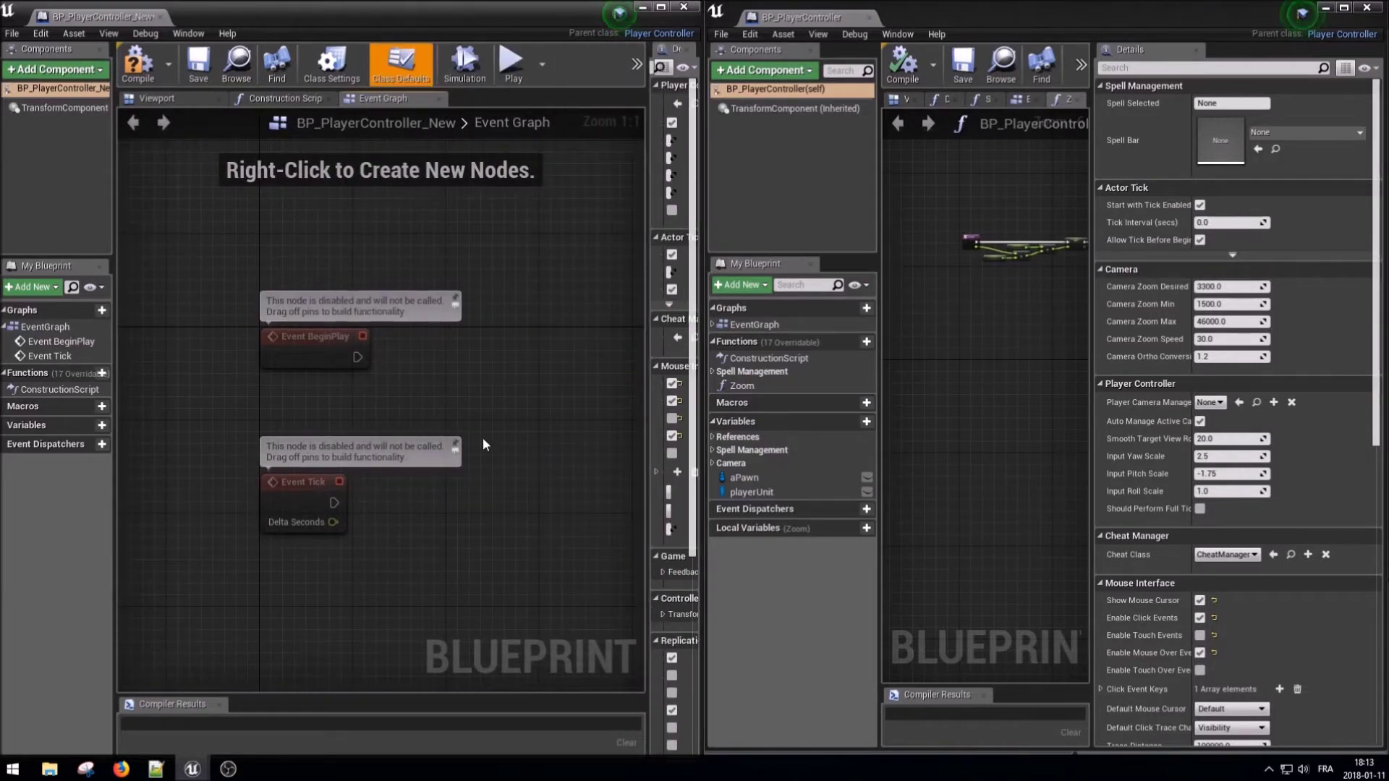
- Delete the default event nodes from the new controller's Event Graph
key(ctrl+a)
key(Delete)
scroll(279, 396, down, 8)
scroll(306, 400, up, 4)
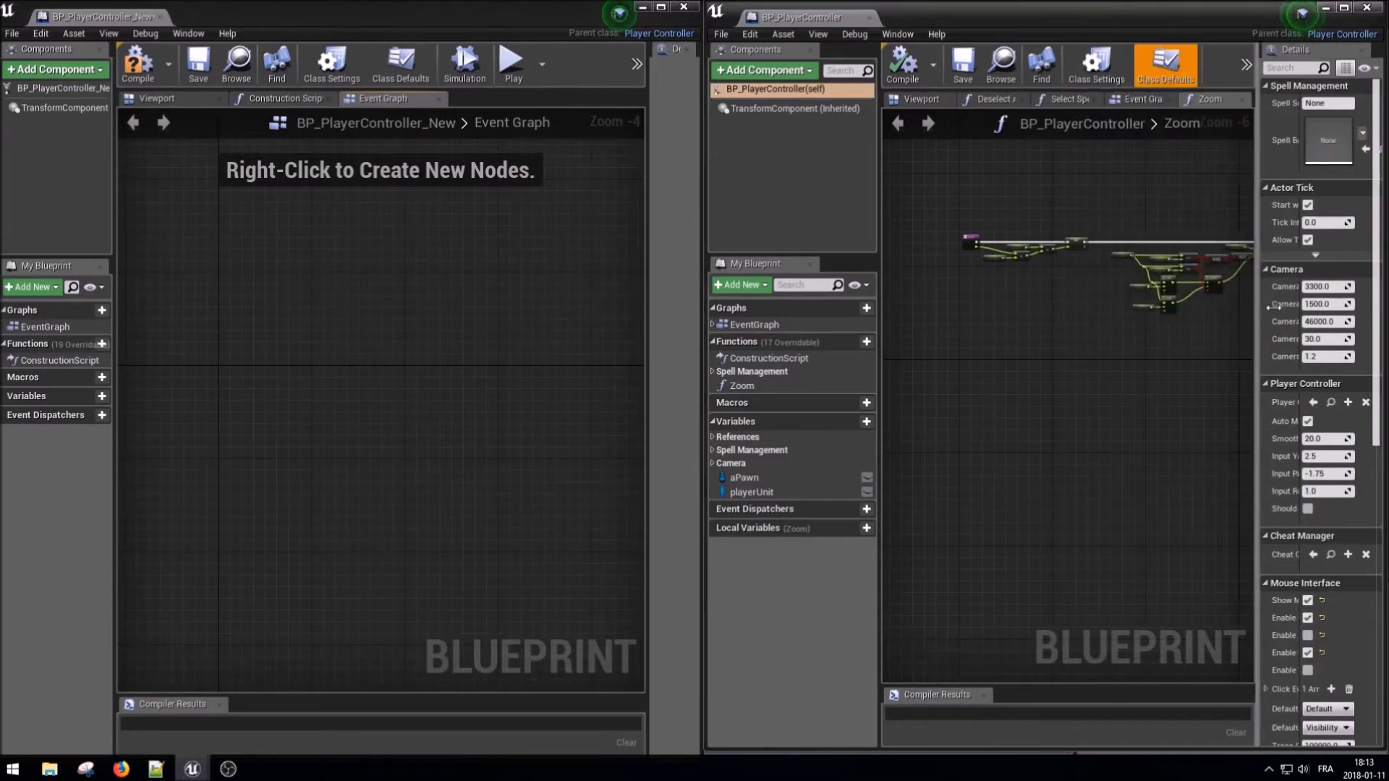
- Copy the BeginPlay chain from BP_PlayerController's Event Graph into the new controller's graph
drag(1089, 307, 1343, 301)
scroll(1018, 272, up, 3)
click(1188, 102)
right_drag(1169, 243, 922, 364)
scroll(1056, 313, up, 2)
right_drag(1097, 358, 1115, 348)
scroll(1158, 353, down, 2)
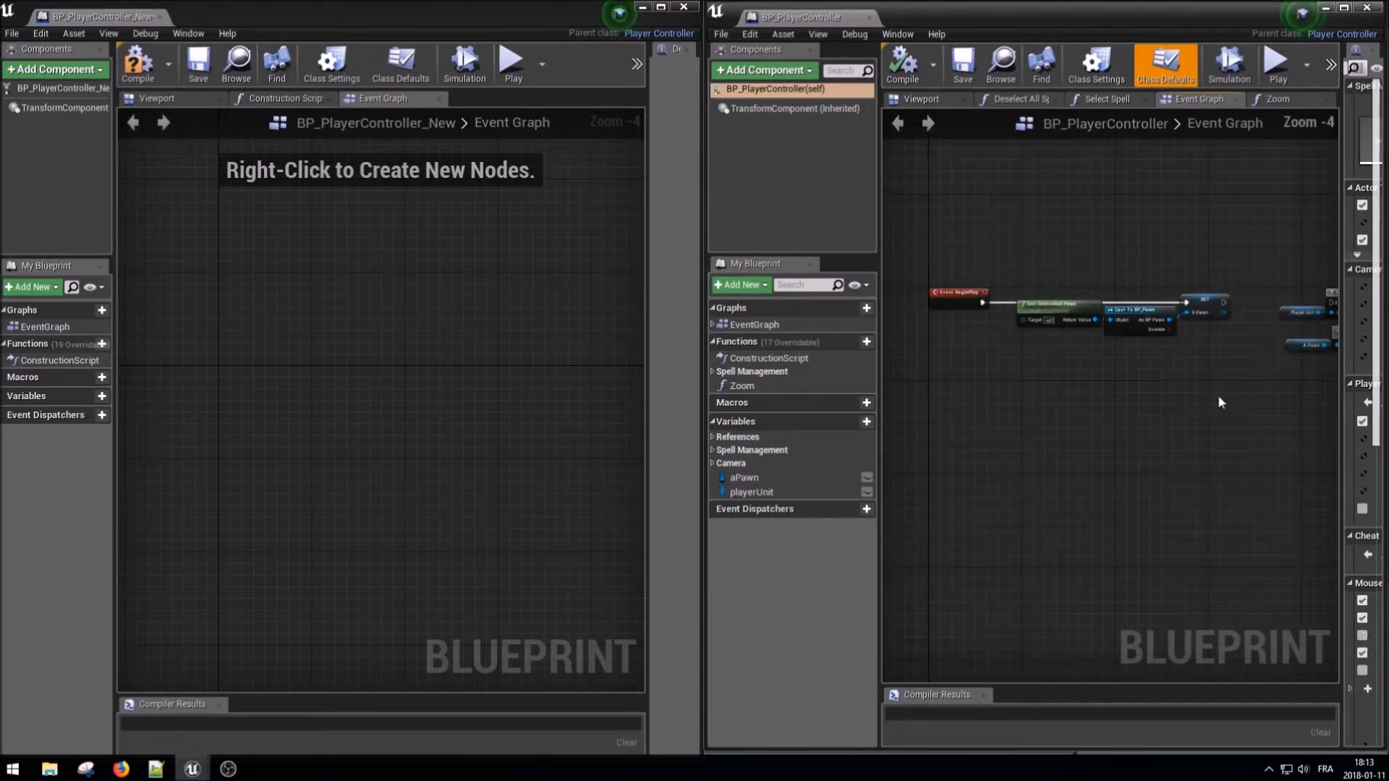
drag(936, 253, 935, 251)
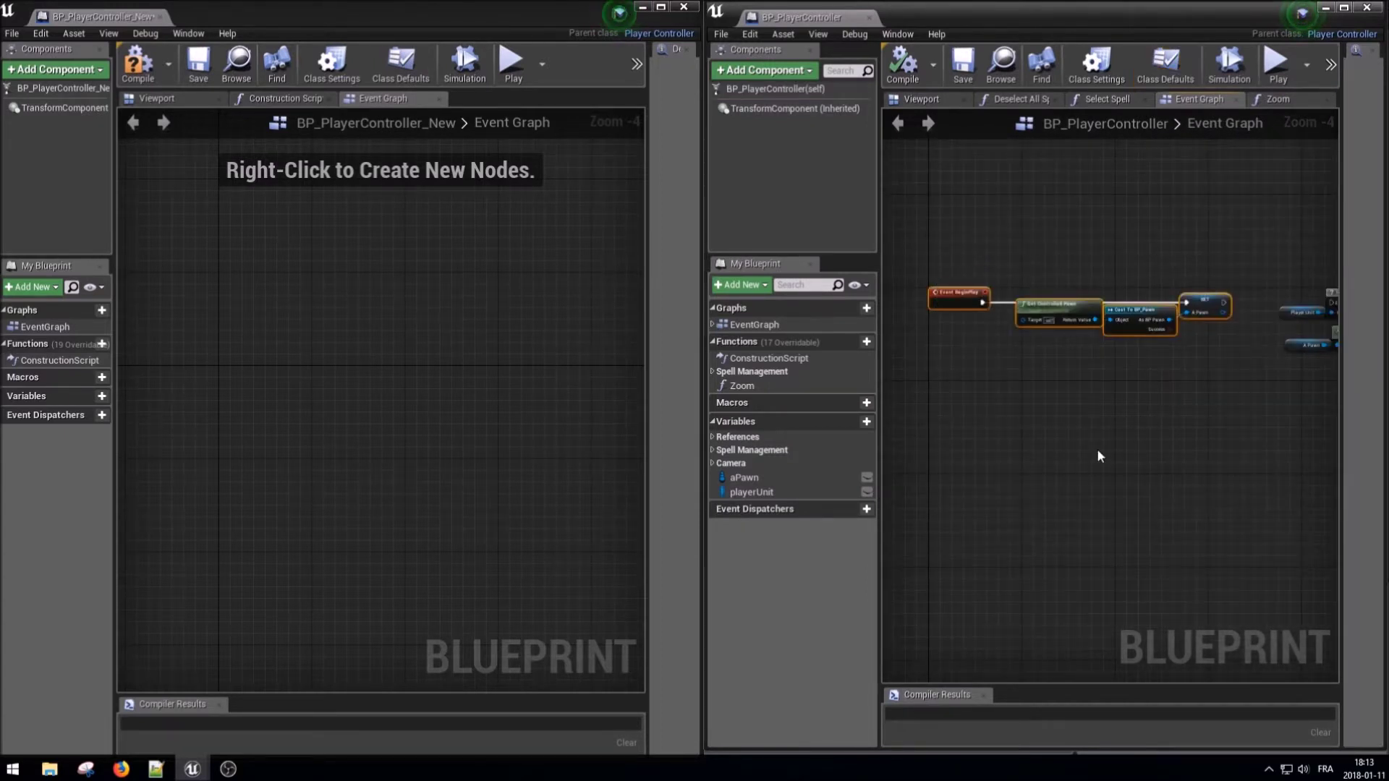
key(ctrl+v)
scroll(211, 271, up, 1)
scroll(250, 325, up, 1)
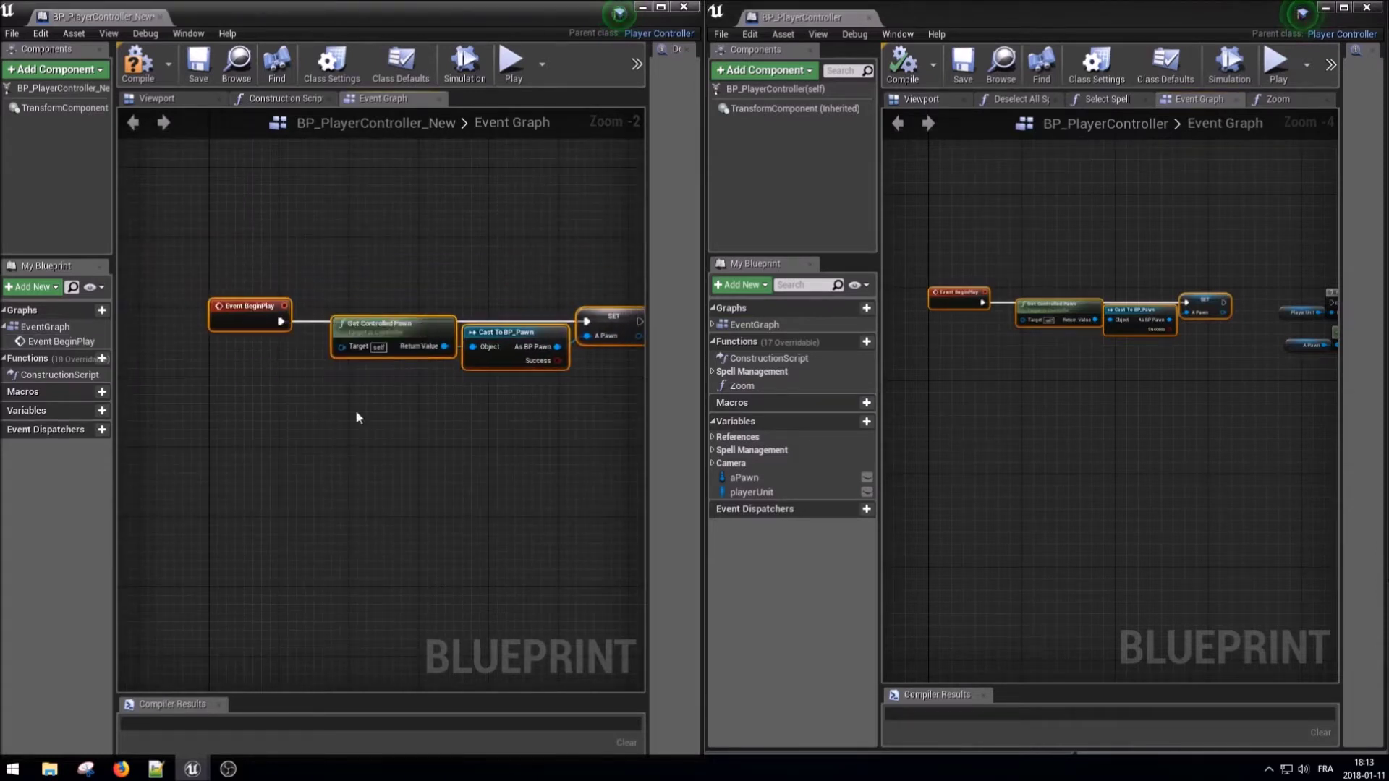
scroll(287, 389, up, 1)
scroll(472, 305, up, 1)
key(ctrl+z)
- Create the aPawn variable from the SET node and compile the blueprint
right_click(523, 281)
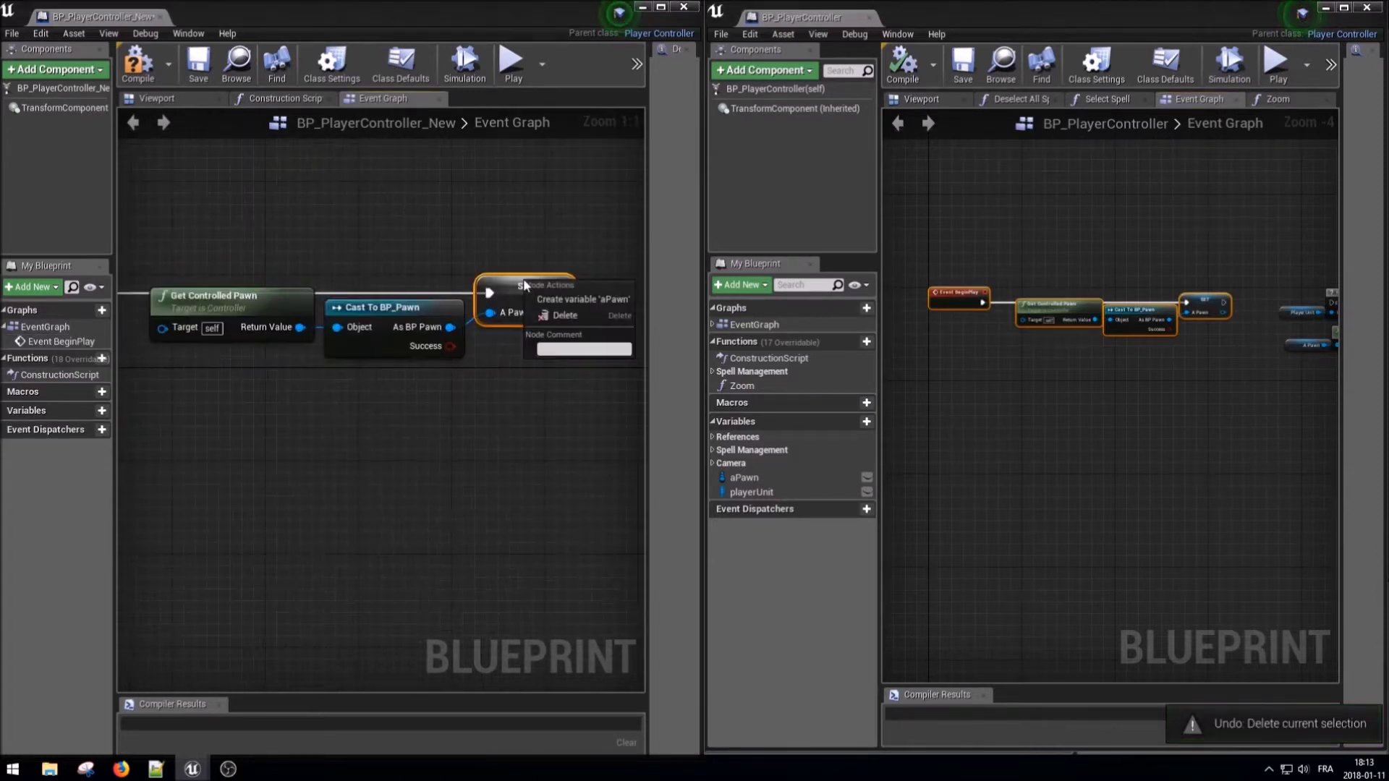
click(595, 302)
scroll(593, 438, down, 3)
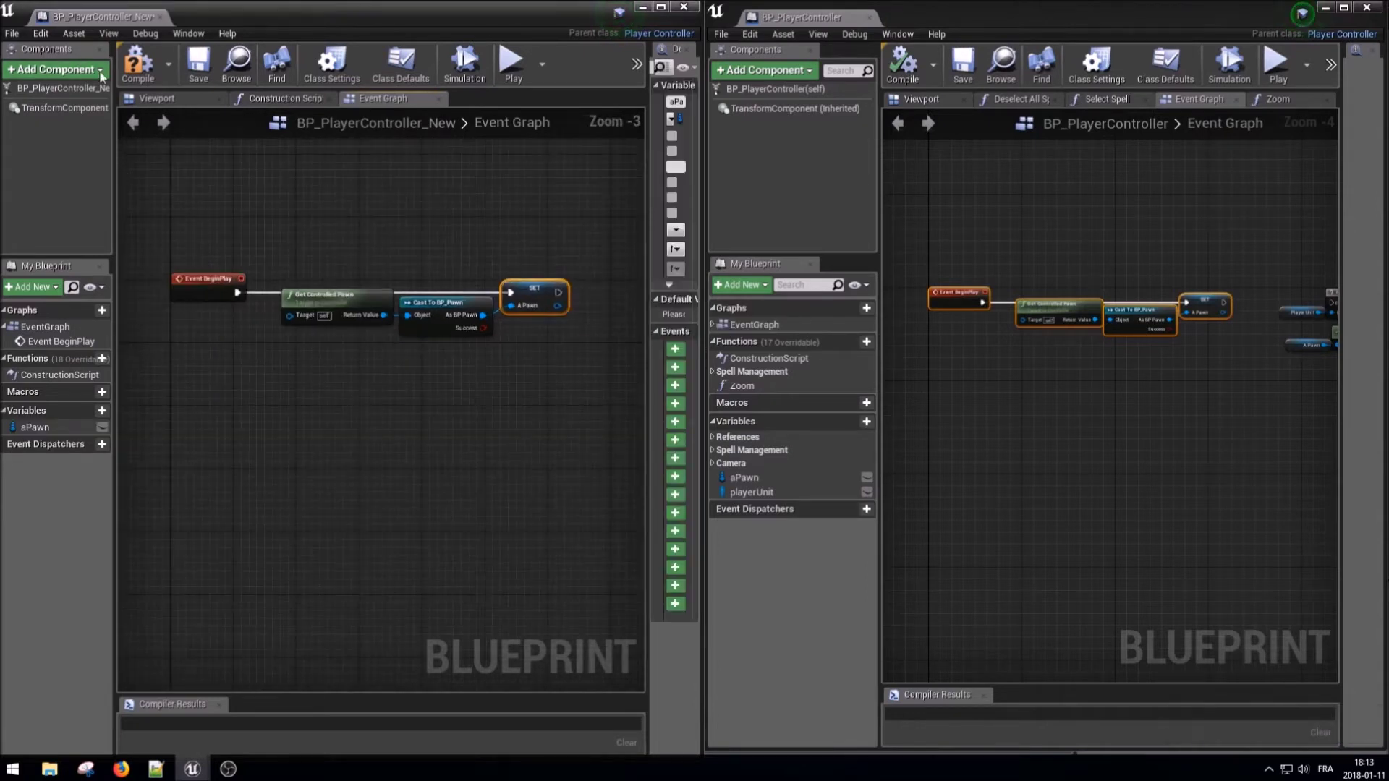
click(138, 63)
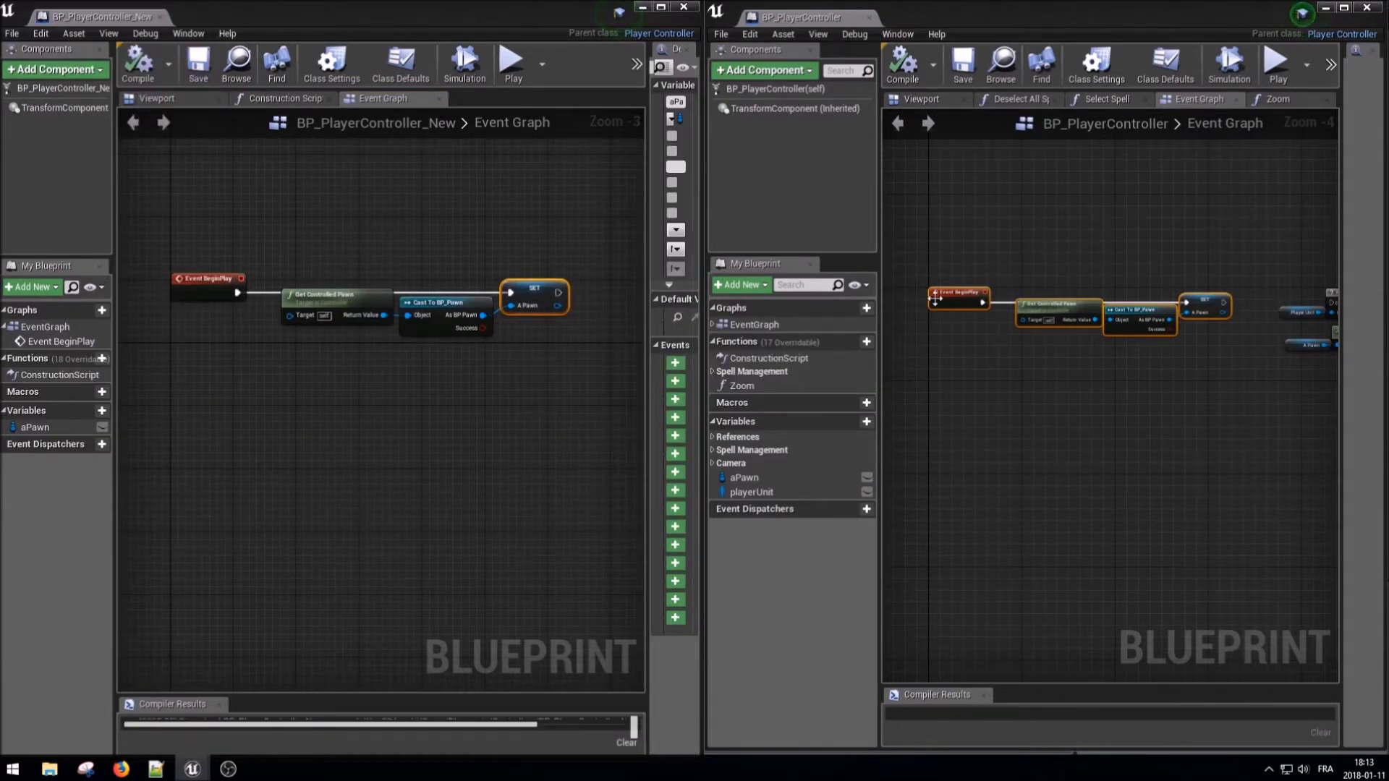
- Copy the InputAxis ZoomIn and Zoom nodes into the new graph below the BeginPlay chain
right_drag(1009, 258, 1049, 217)
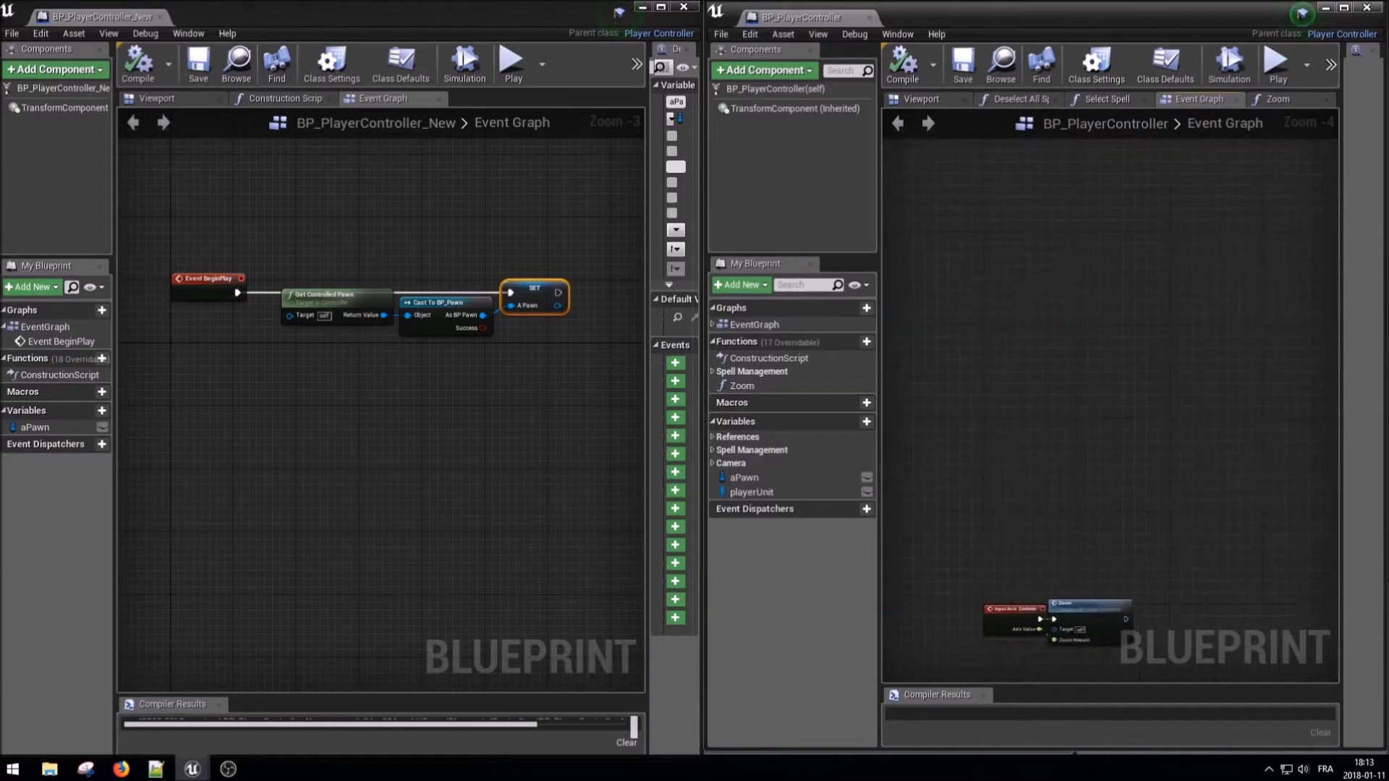
scroll(1117, 389, up, 4)
drag(1264, 538, 978, 312)
key(ctrl+c)
right_drag(247, 414, 262, 384)
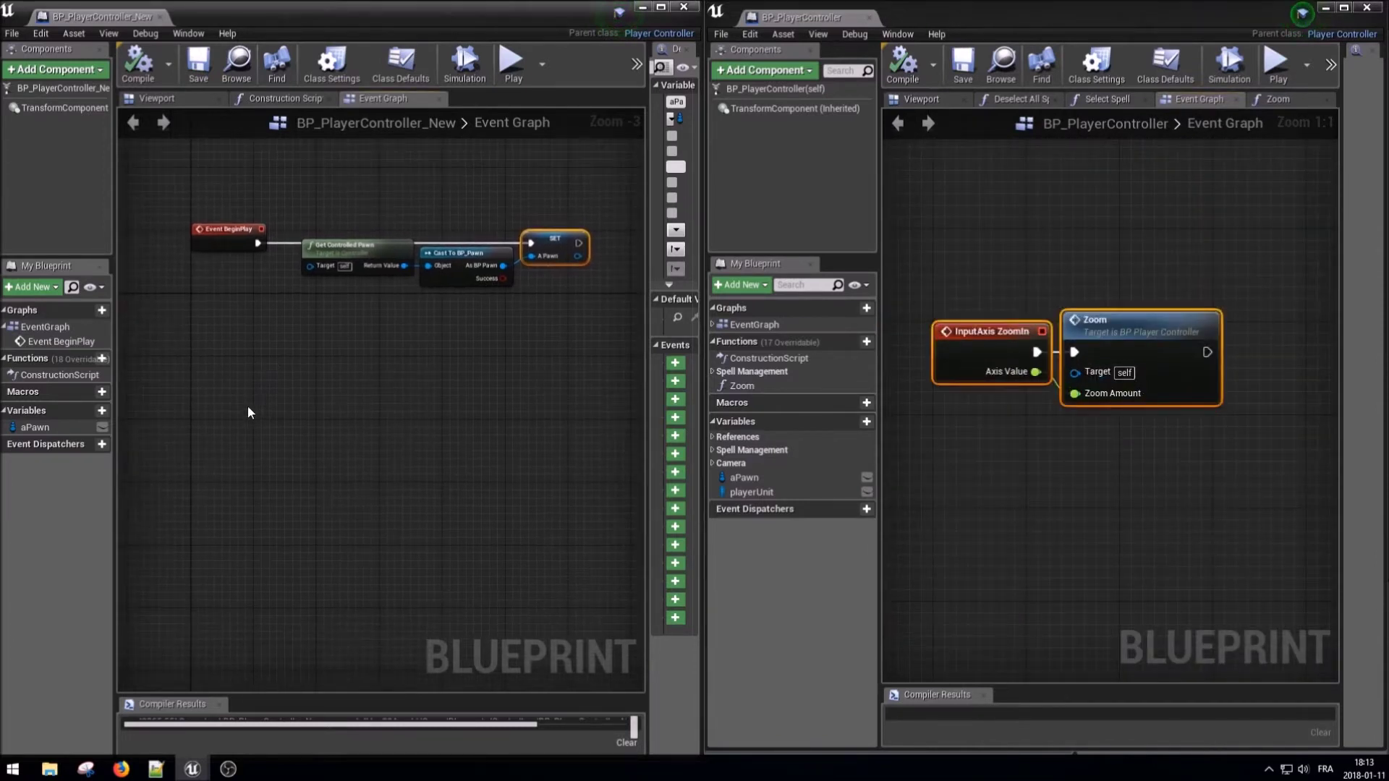
key(ctrl+v)
drag(234, 418, 217, 362)
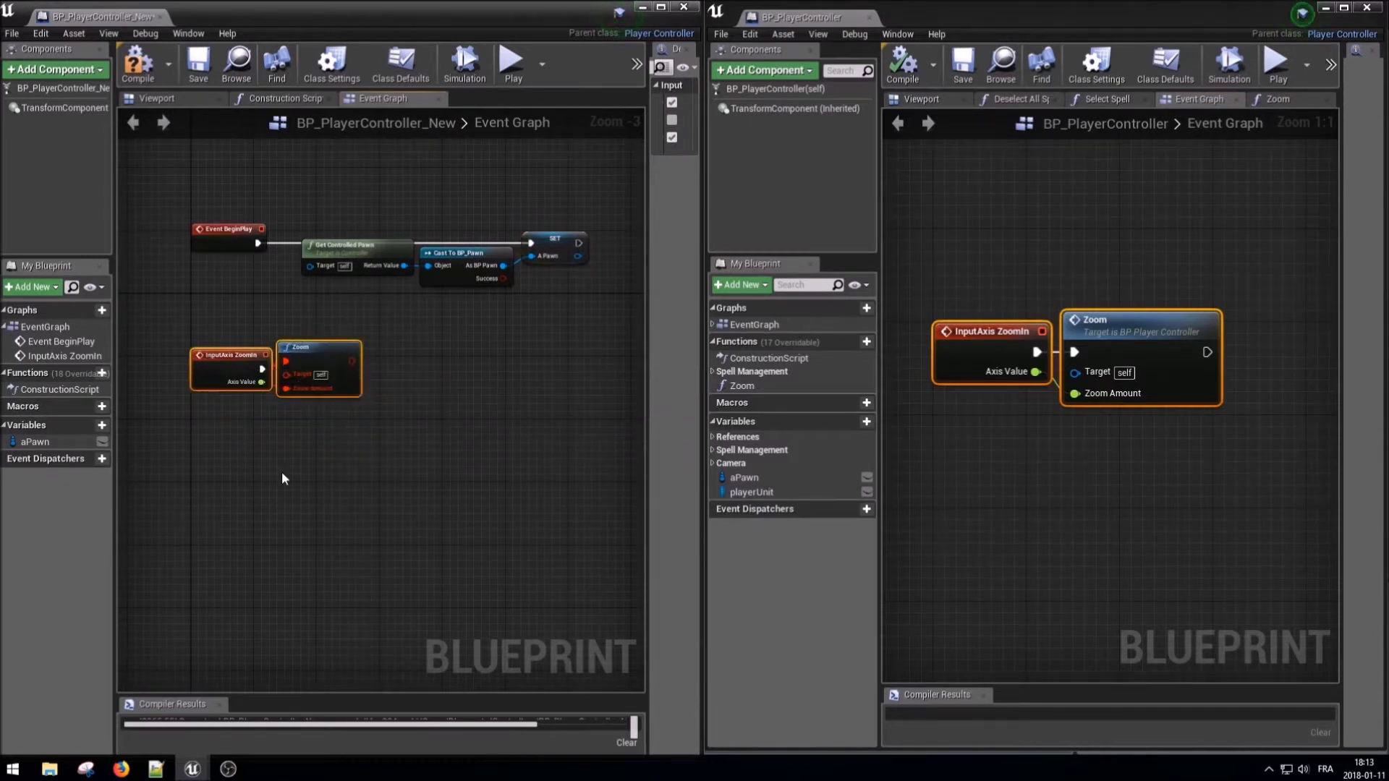
scroll(302, 358, up, 3)
right_click(306, 357)
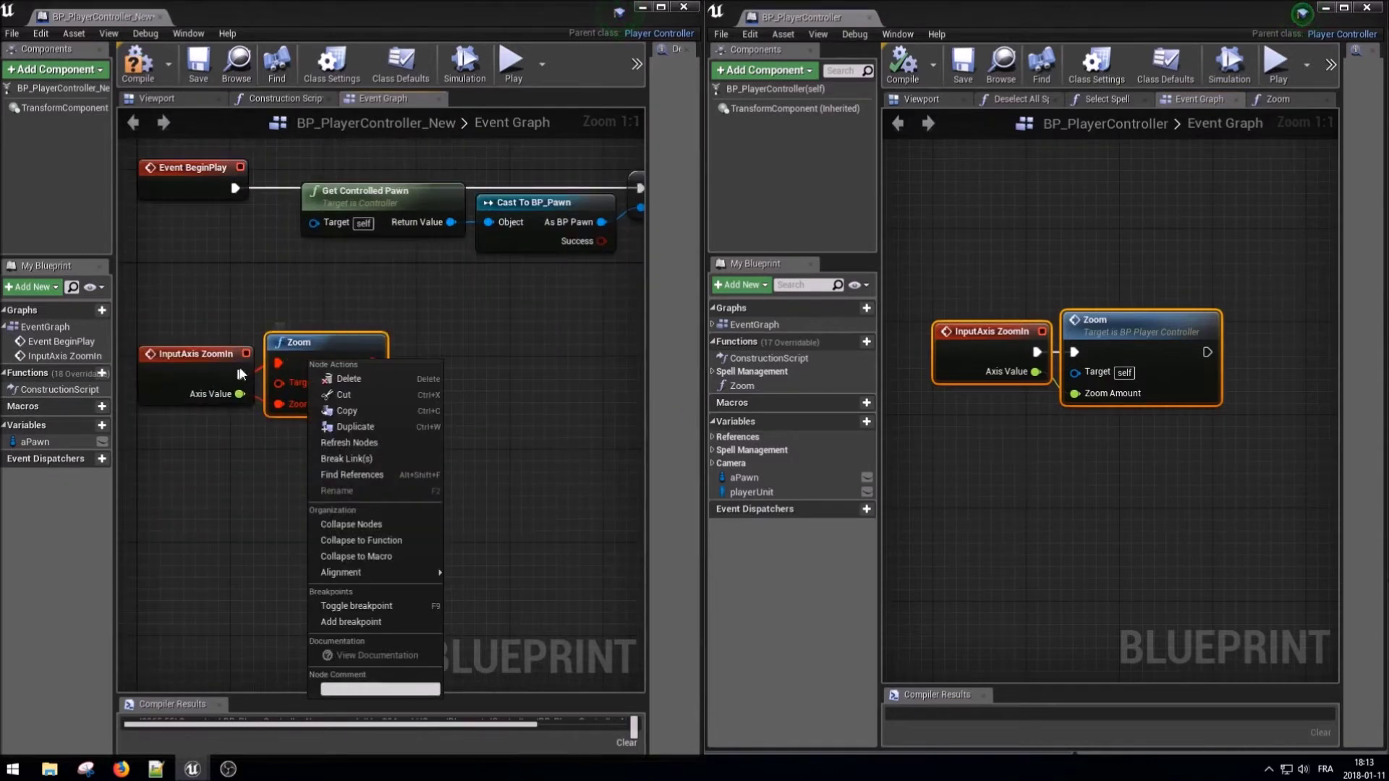
- Add a function named Zoom with a Float input parameter
click(222, 532)
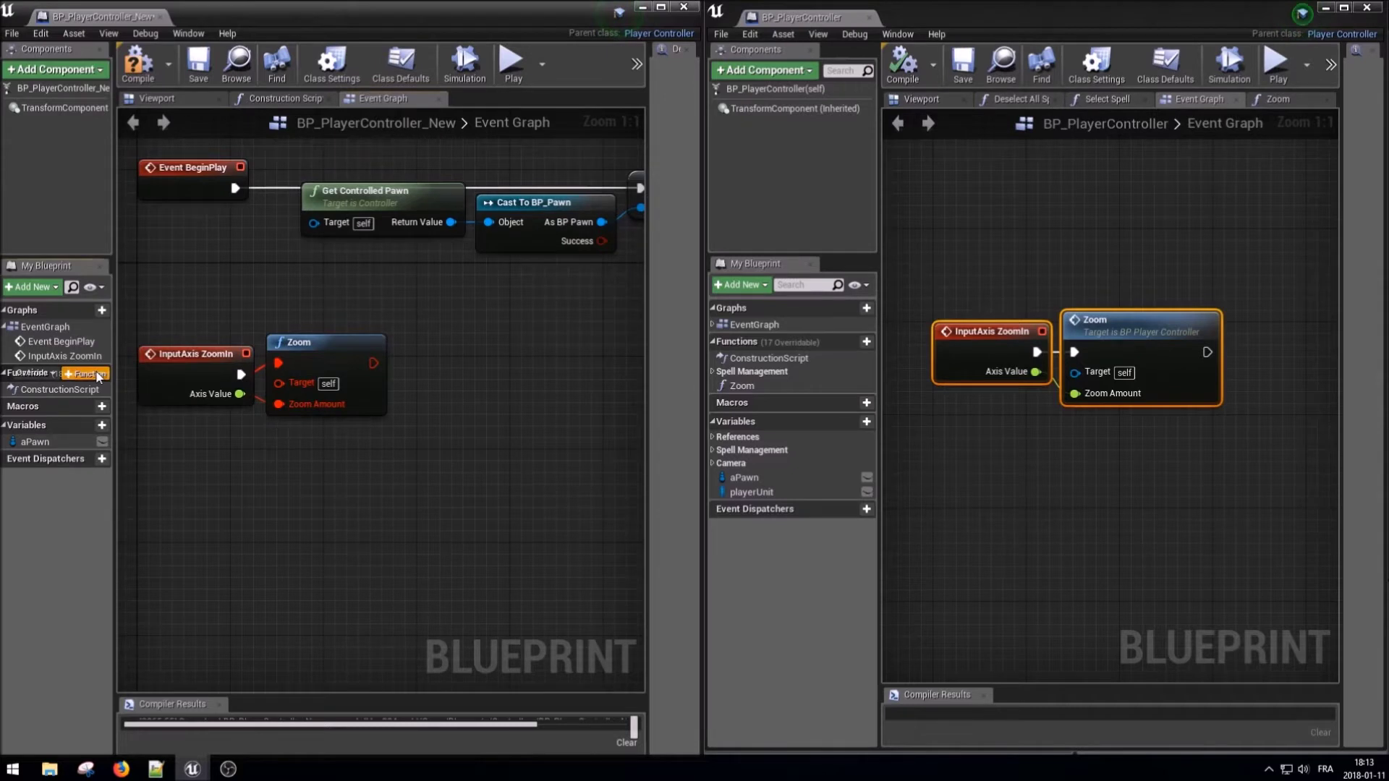
click(98, 376)
text(Zoom)
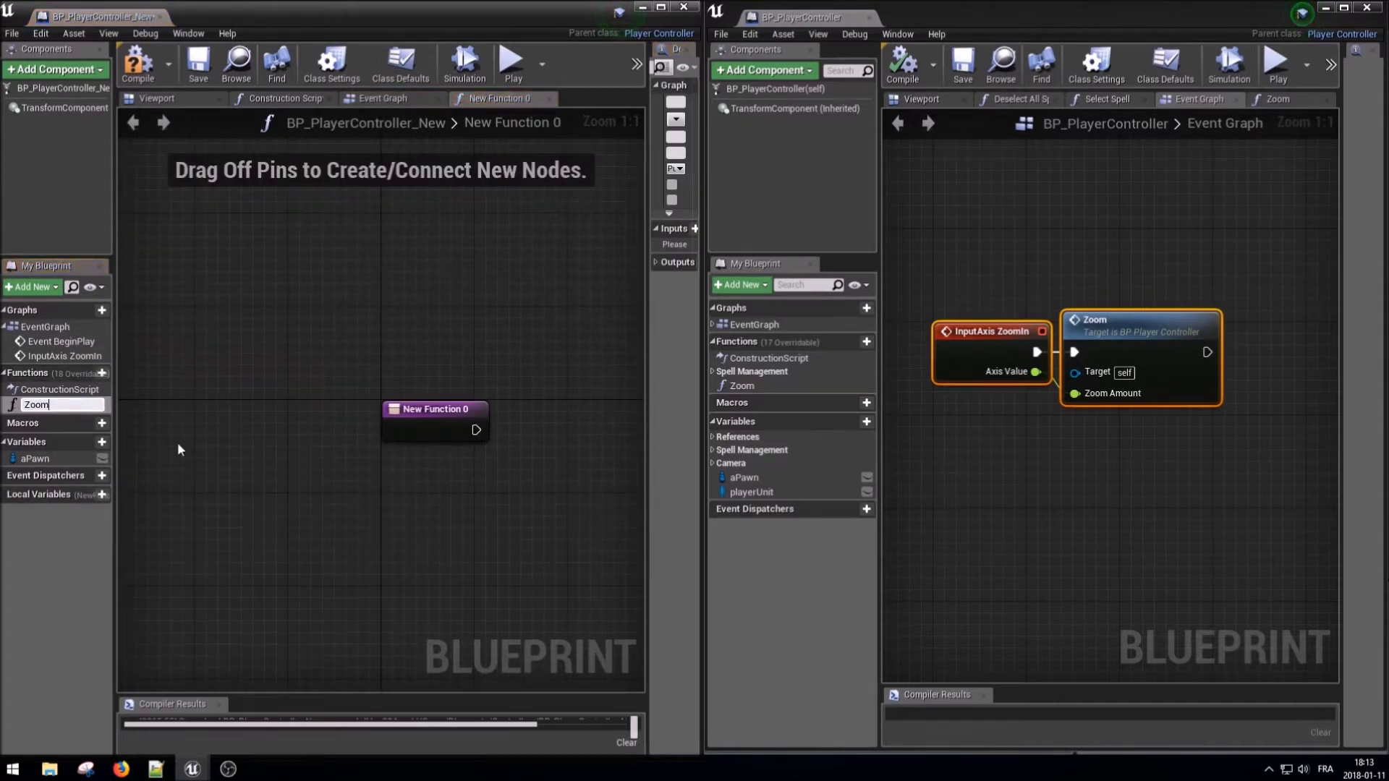
key(Return)
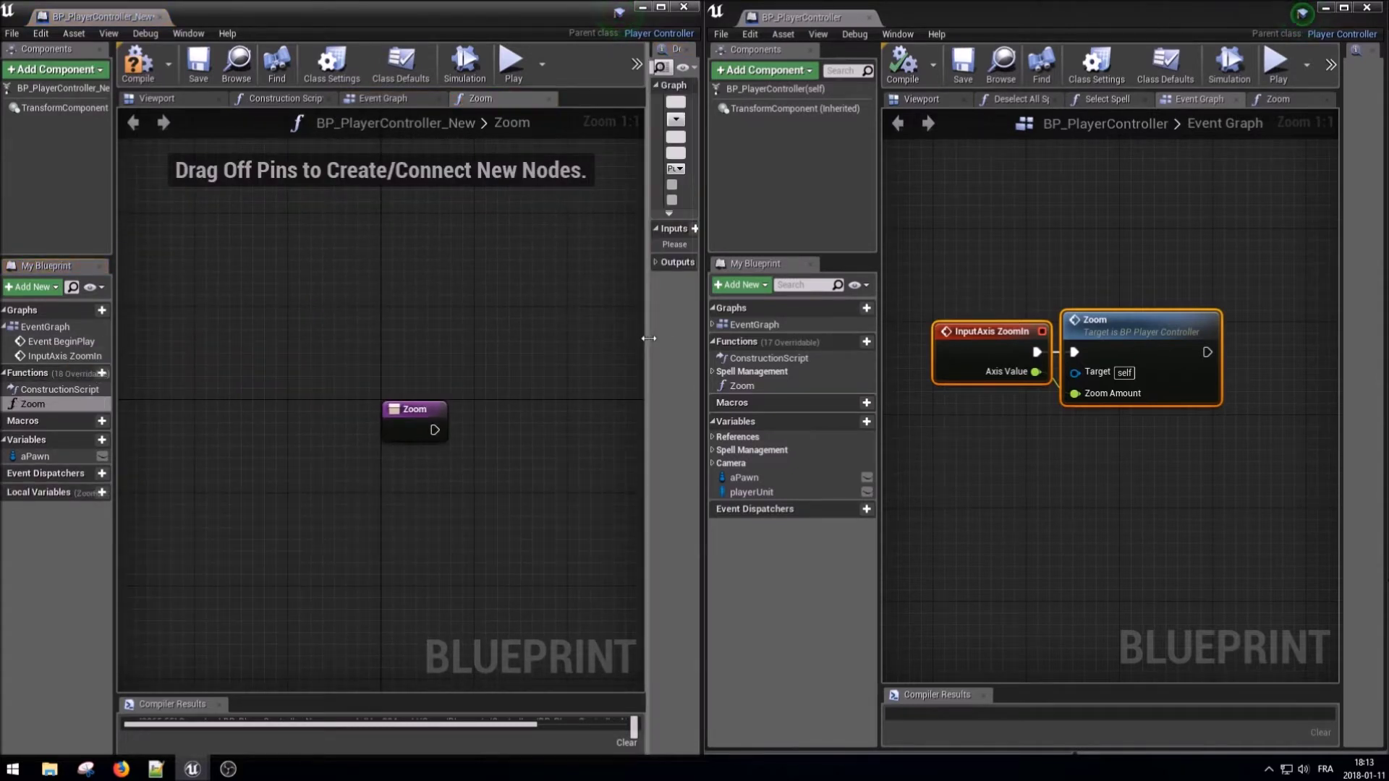
drag(646, 335, 274, 335)
right_drag(271, 337, 155, 308)
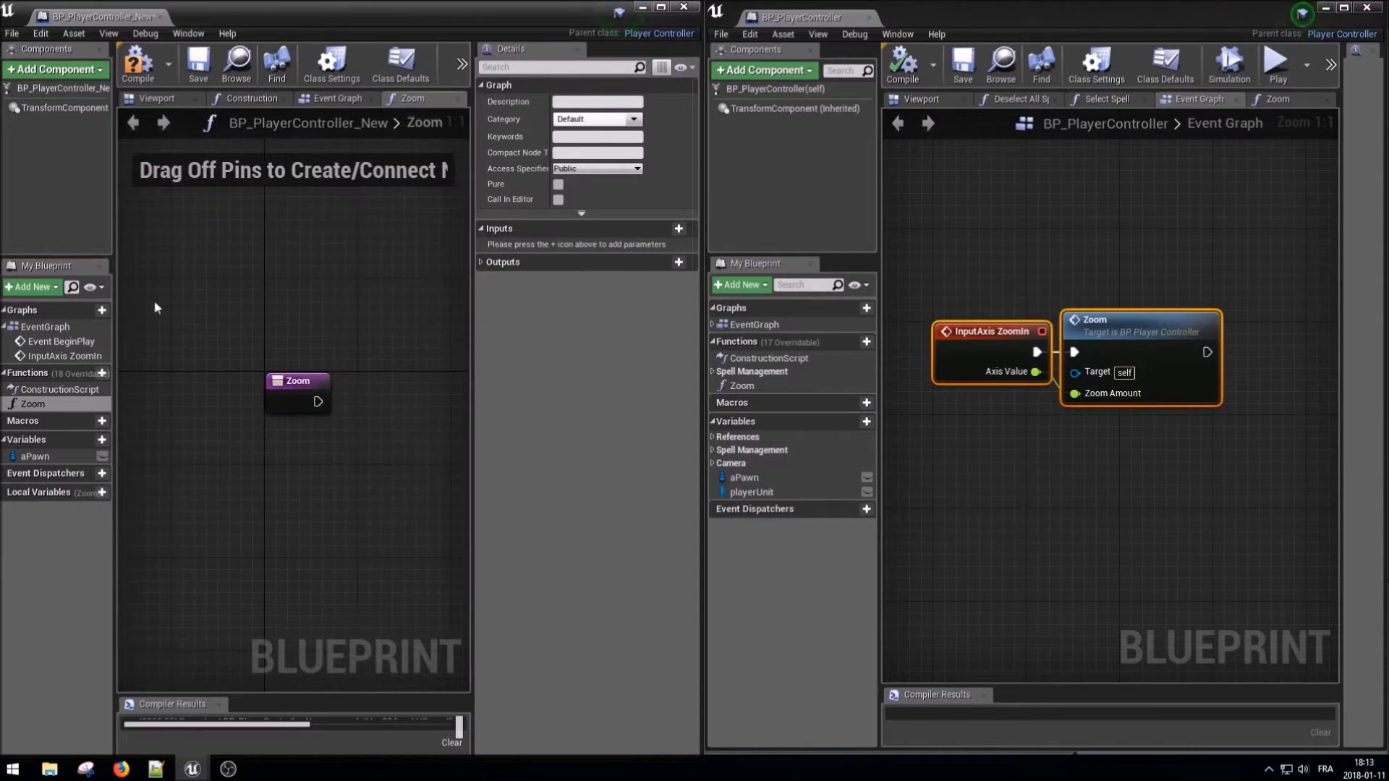
click(680, 230)
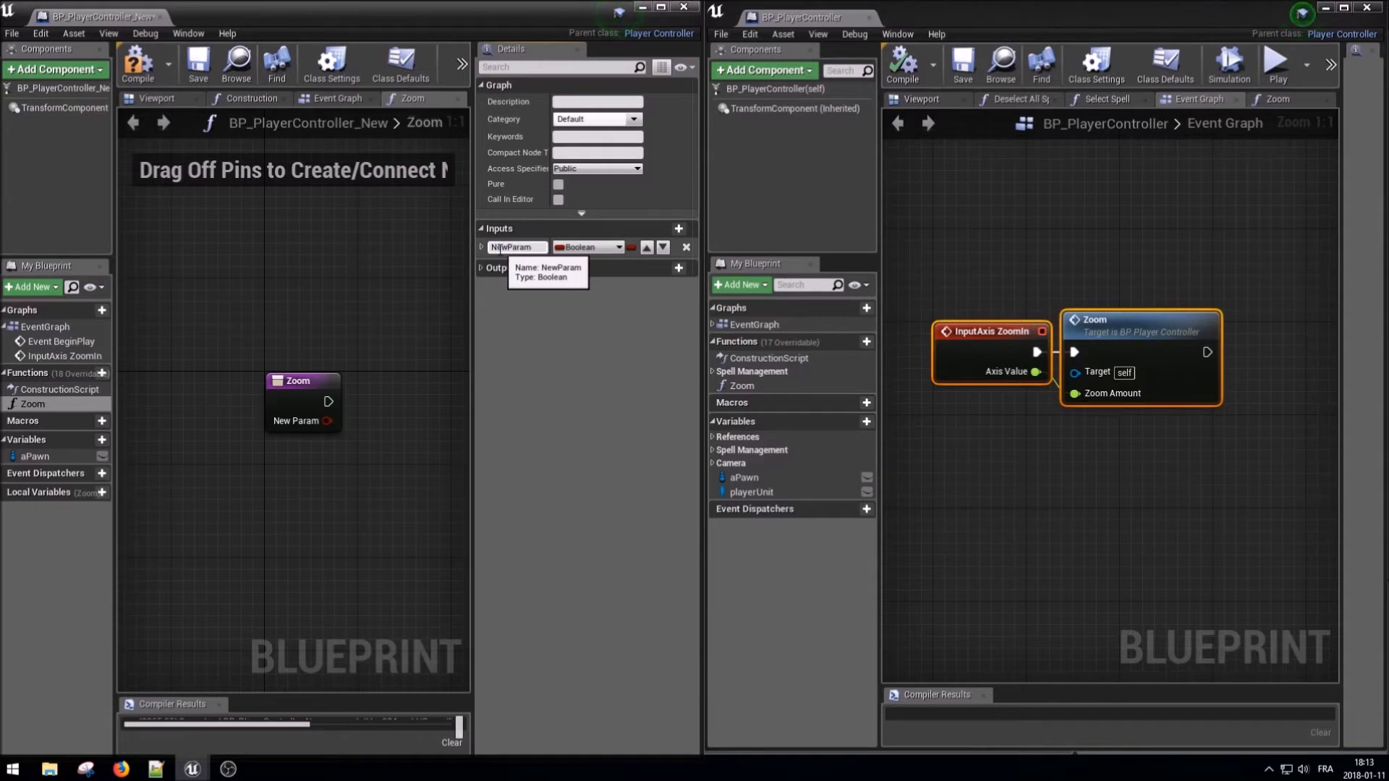
click(587, 247)
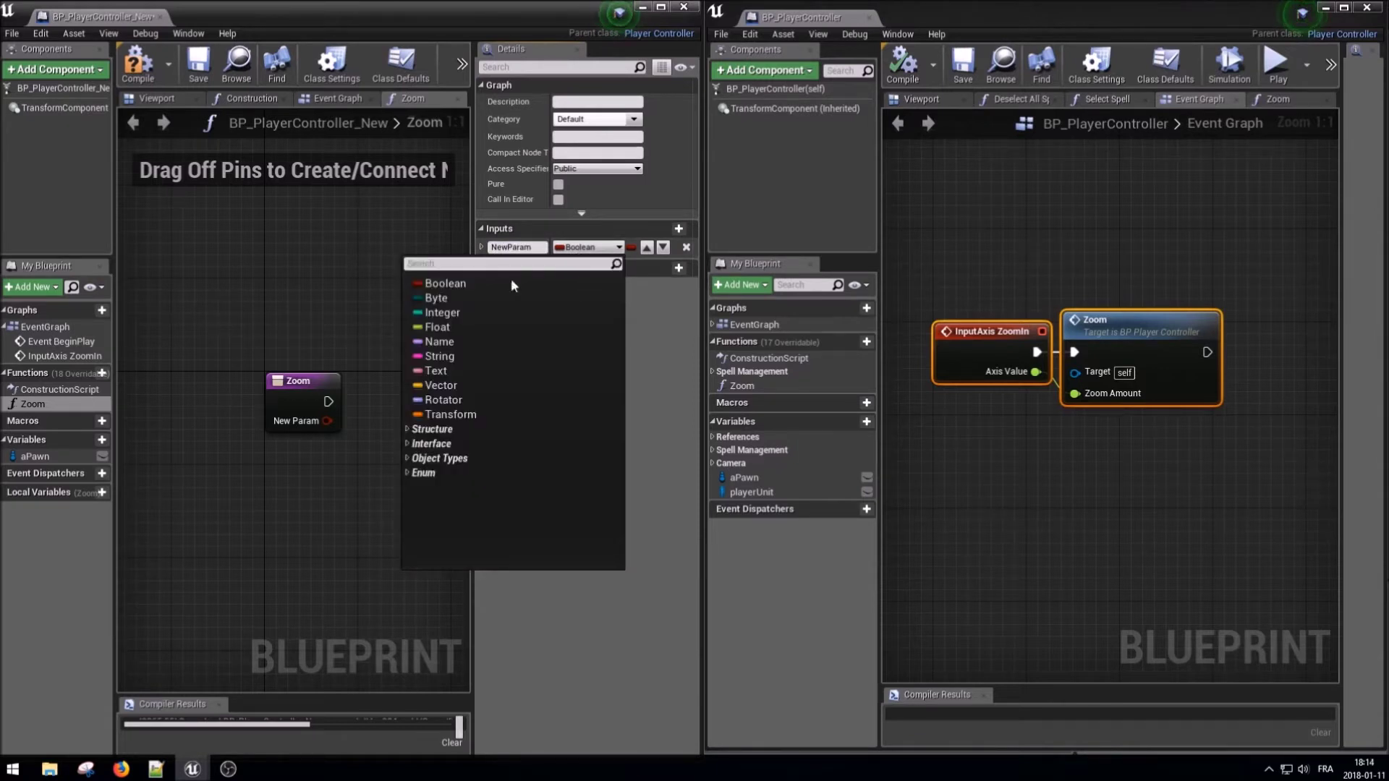
click(432, 330)
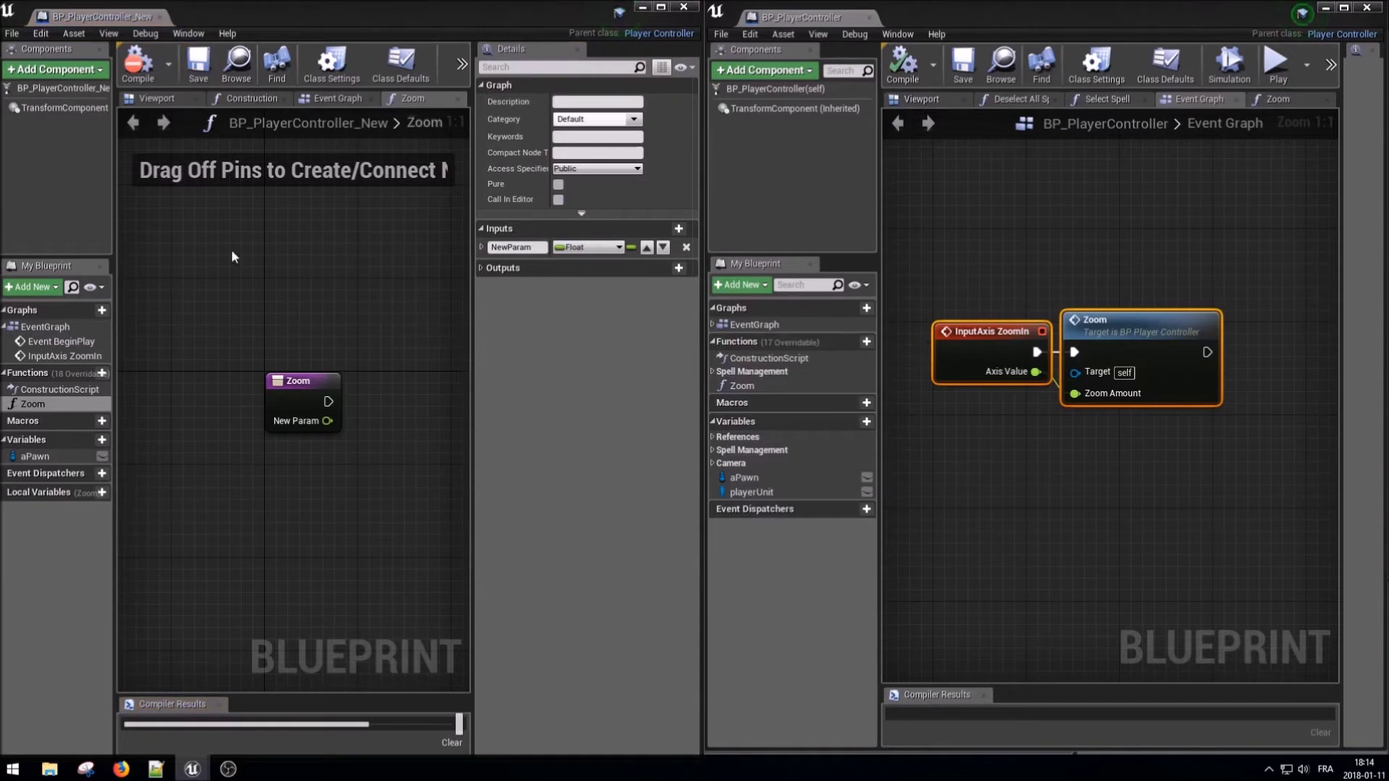
- Name the input ZoomAmount, call Zoom from InputAxis ZoomIn, and open its graph
click(331, 100)
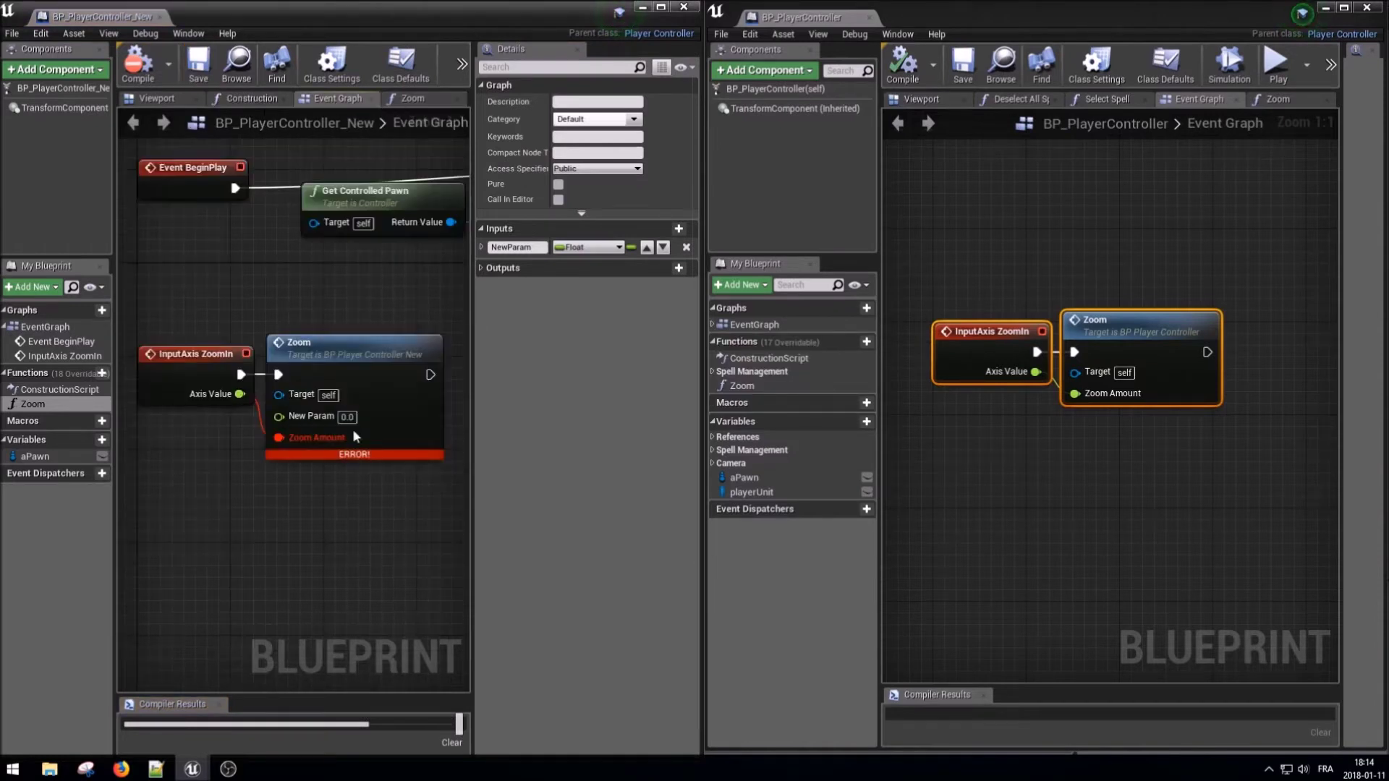
click(32, 403)
click(488, 246)
click(514, 247)
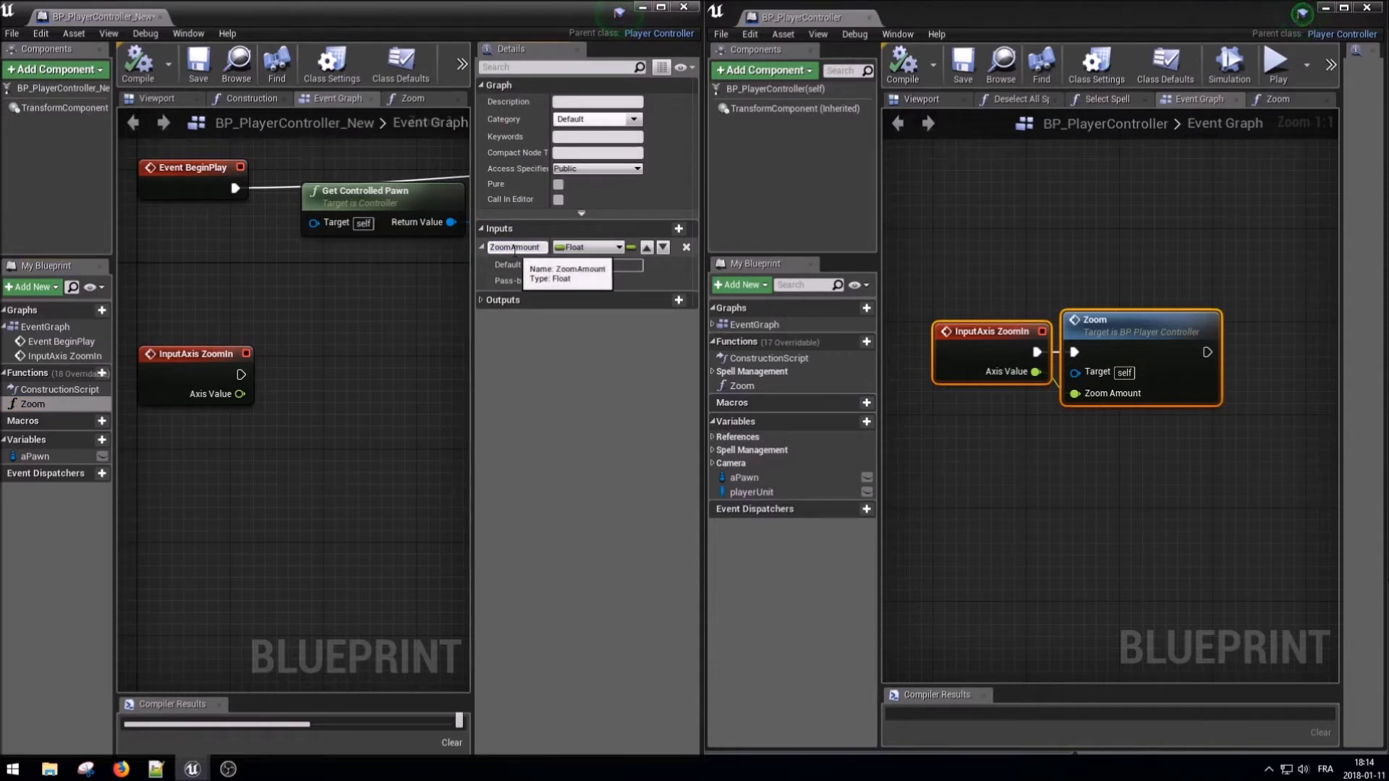
key(Return)
mouse_move(24, 410)
mouse_down()
mouse_move(341, 336)
mouse_move(351, 371)
mouse_move(239, 395)
mouse_up()
drag(421, 362, 383, 366)
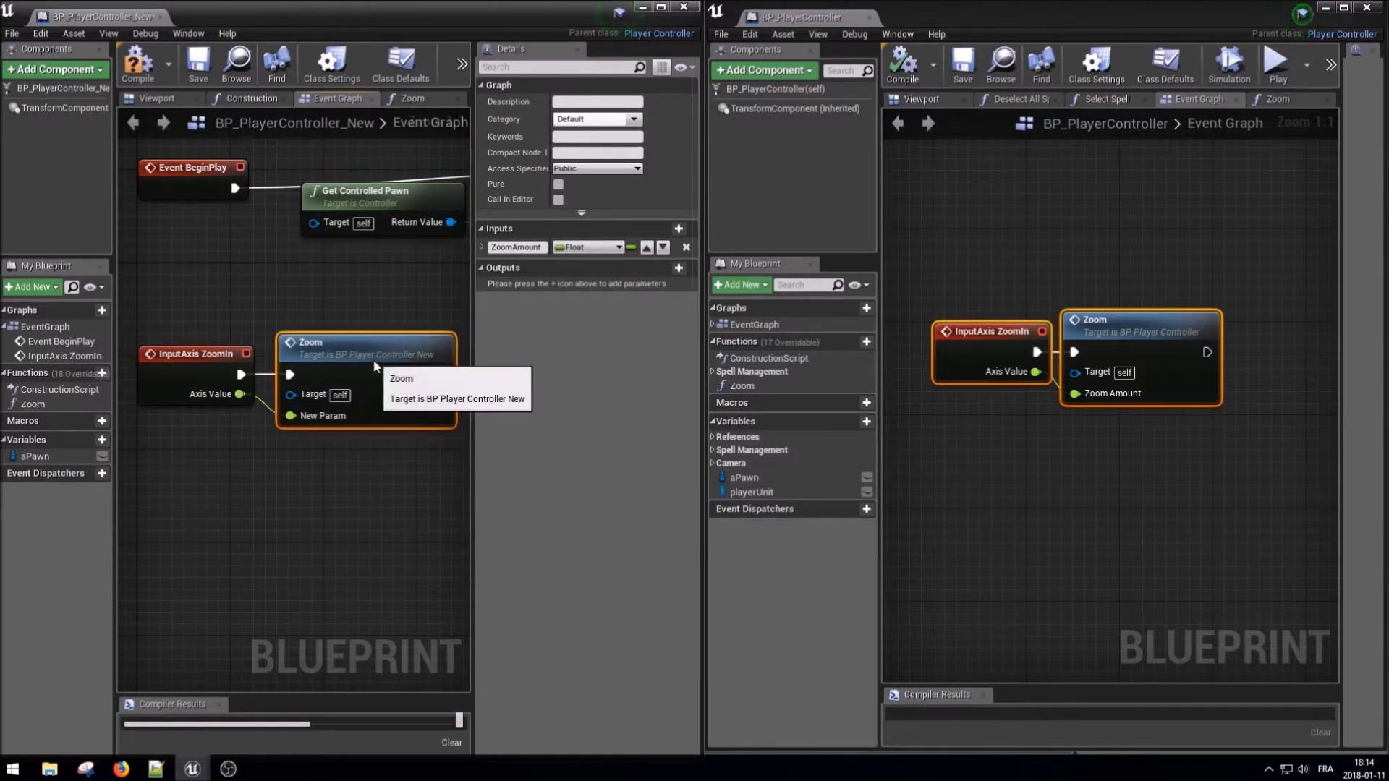
double_click(384, 367)
scroll(282, 379, down, 2)
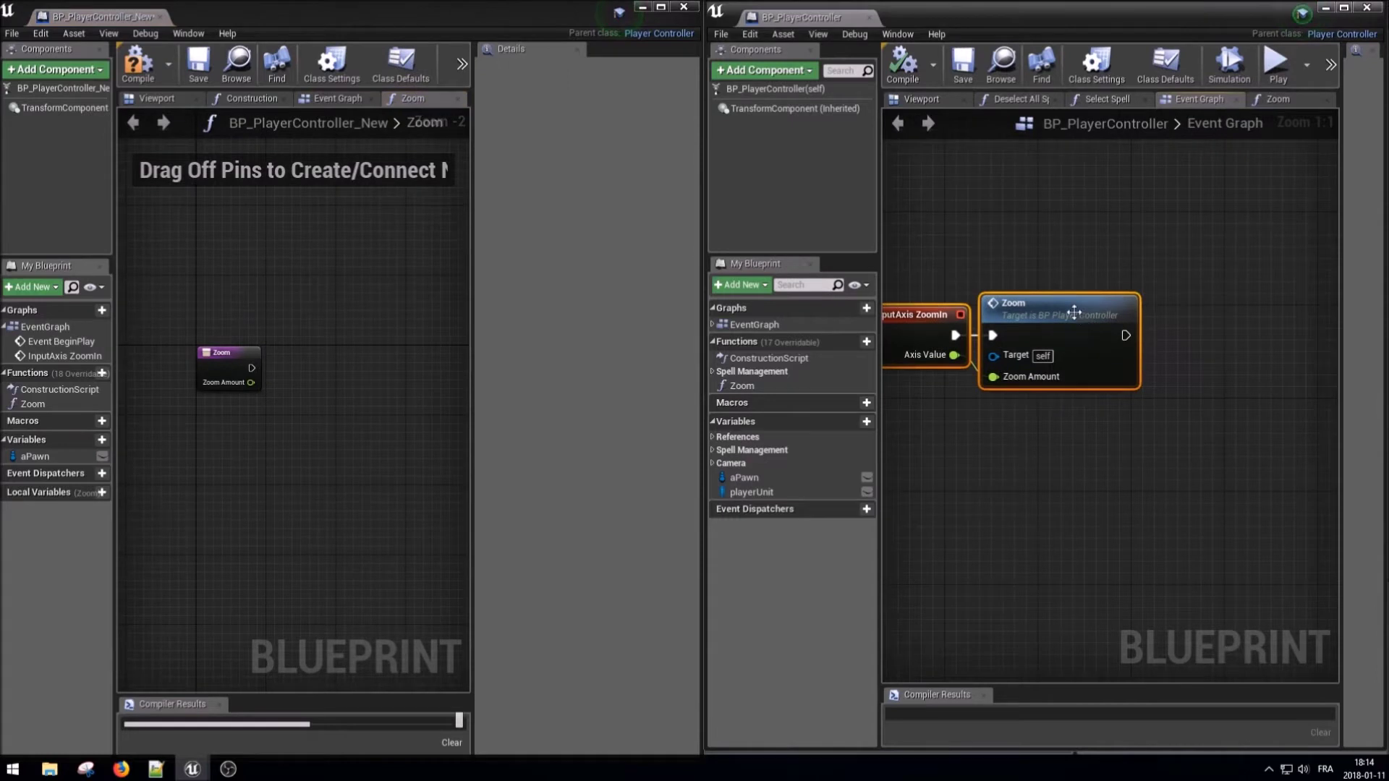
- Copy the original controller's Zoom function nodes into the new Zoom function graph
double_click(1078, 319)
drag(1305, 435, 1187, 358)
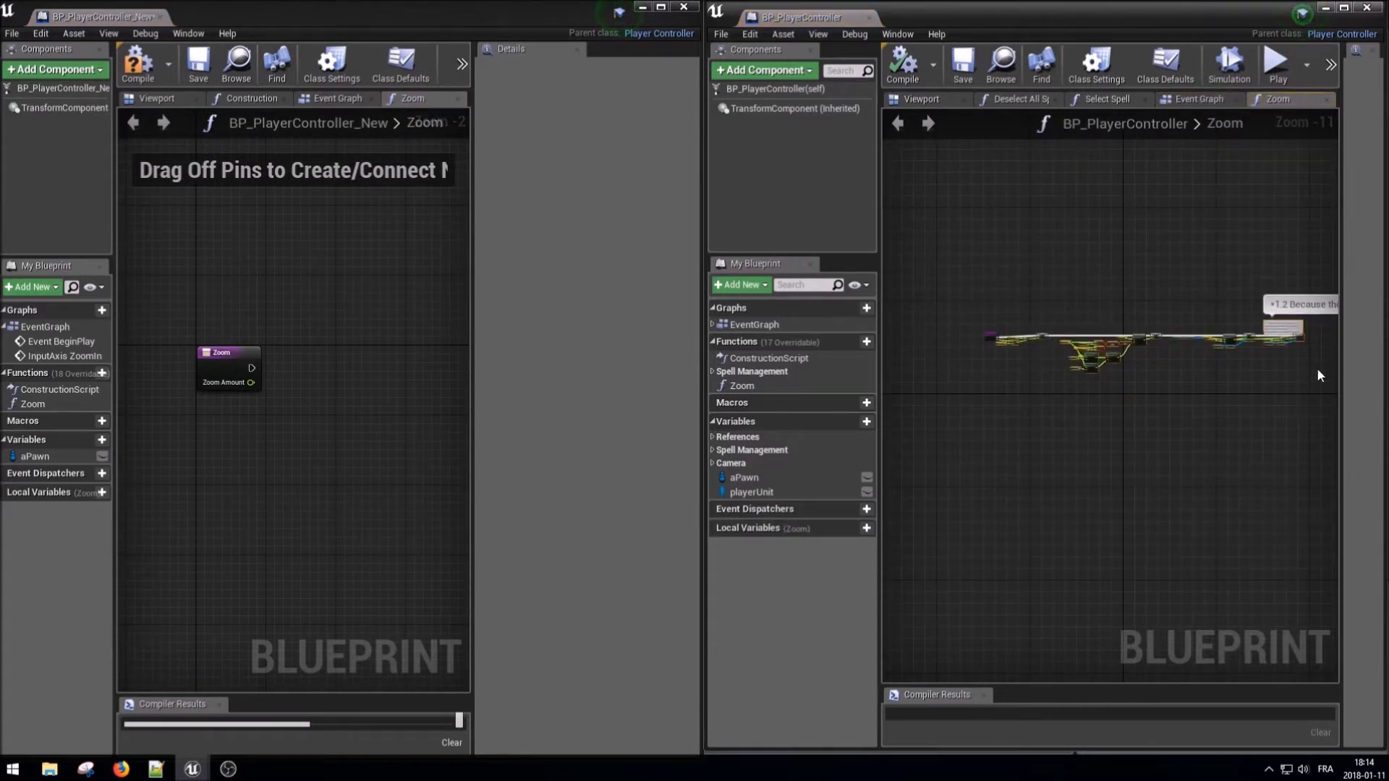
scroll(318, 412, down, 1)
scroll(290, 391, down, 2)
scroll(318, 372, down, 2)
drag(471, 376, 635, 383)
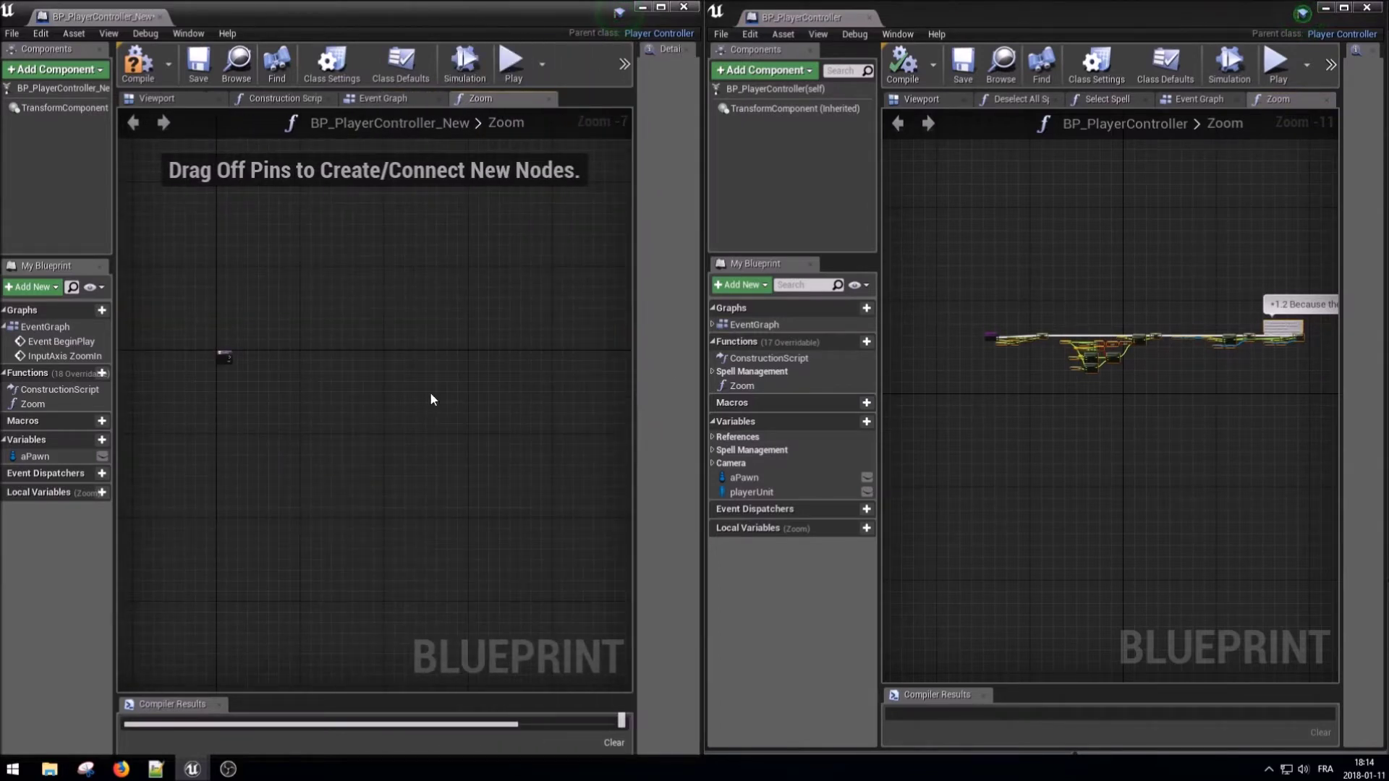
key(ctrl+v)
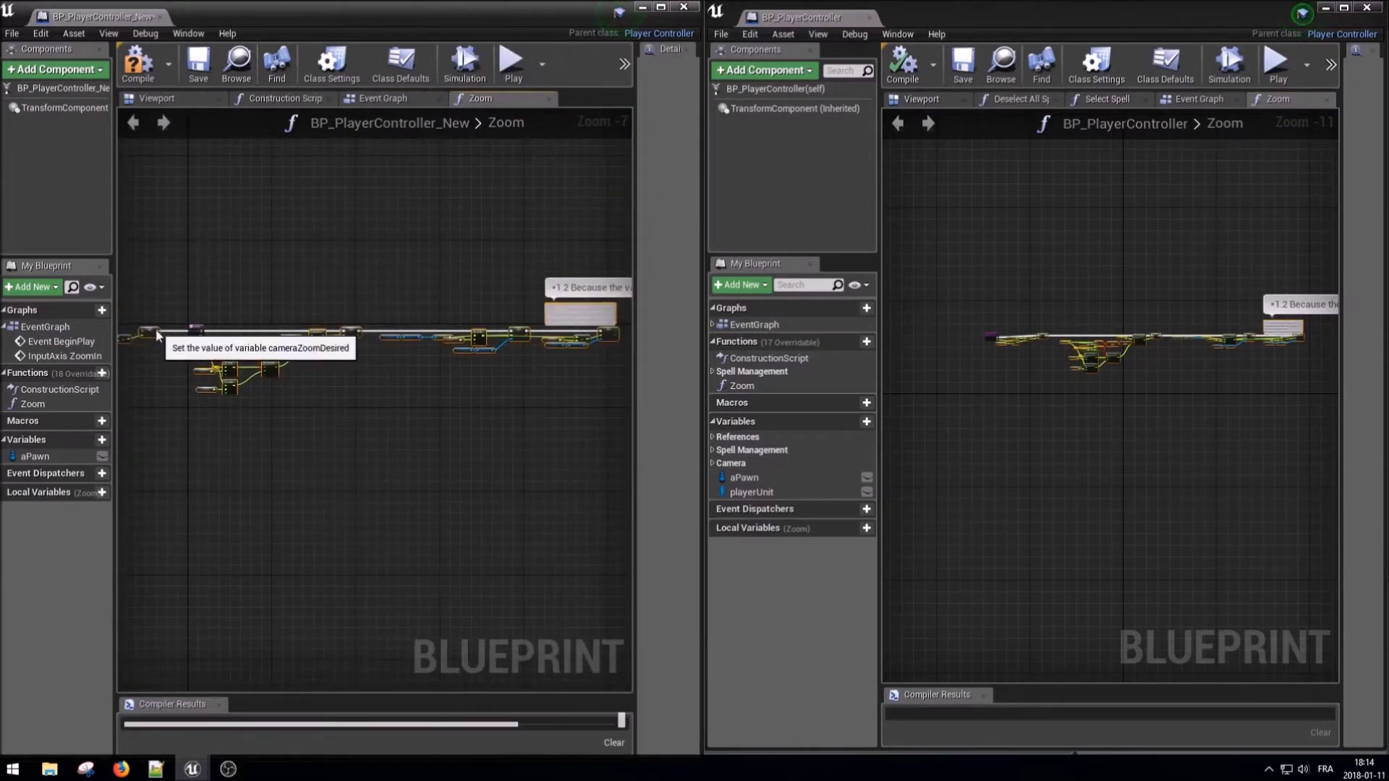
drag(153, 335, 288, 336)
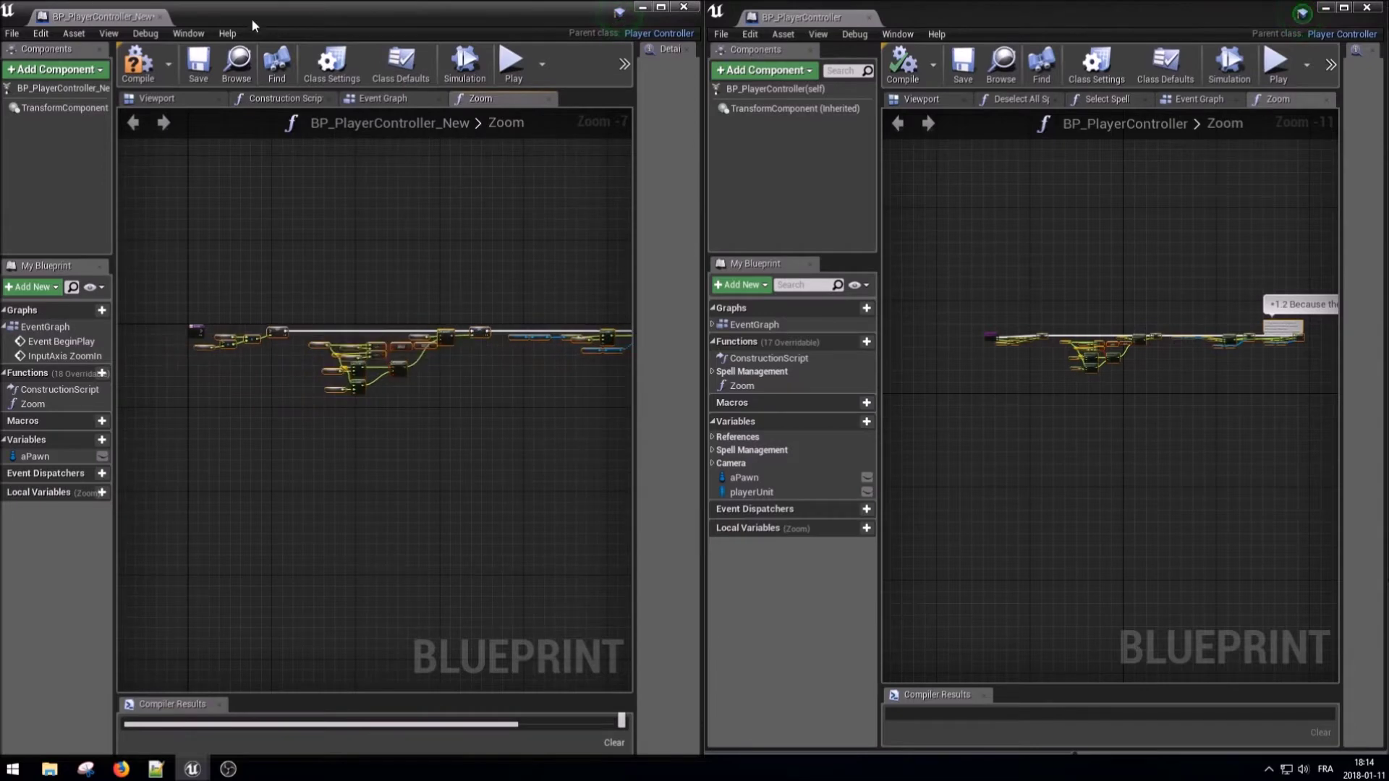
- Close the old BP_PlayerController editor and connect the Zoom entry exec and Zoom Amount pins
mouse_move(119, 18)
mouse_down()
mouse_move(950, 24)
mouse_move(576, 27)
mouse_up()
click(570, 7)
scroll(456, 348, up, 2)
scroll(499, 337, up, 8)
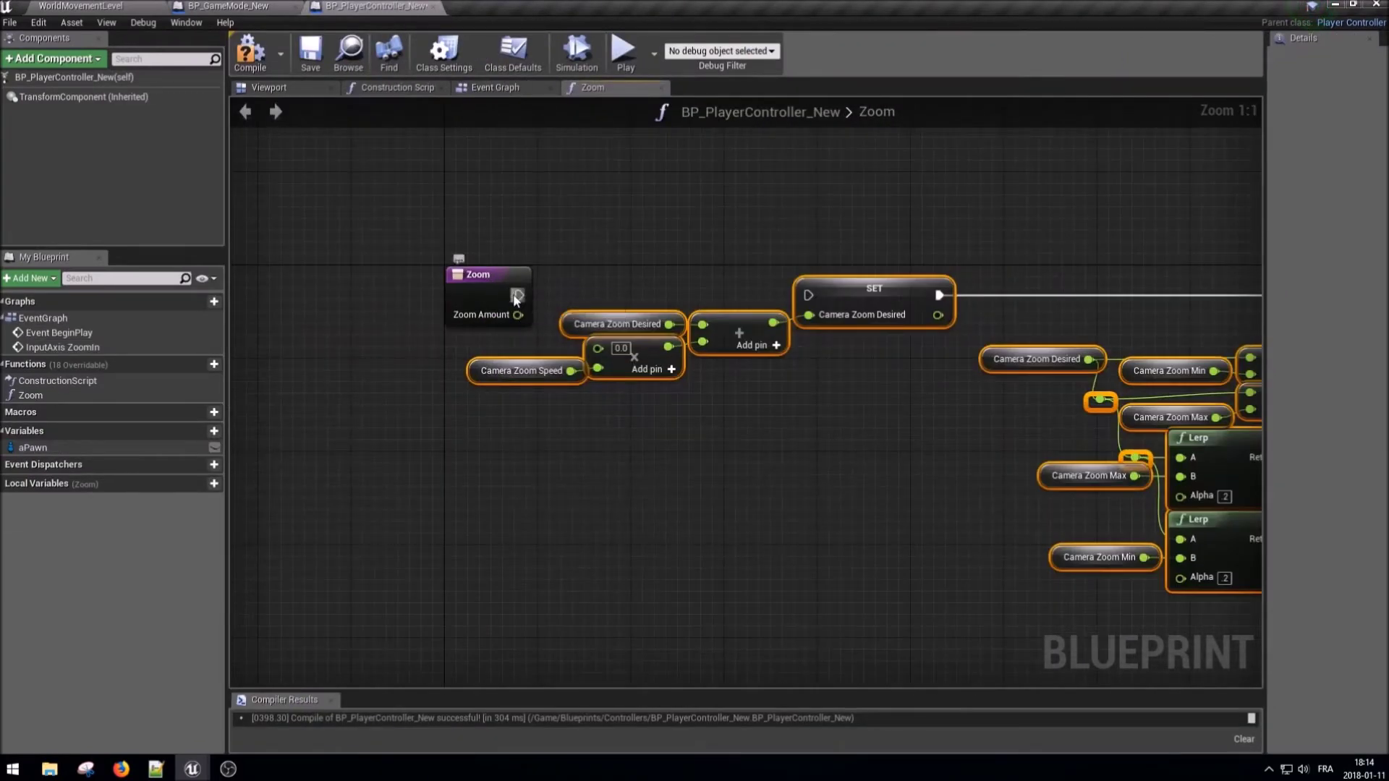
drag(518, 295, 809, 295)
drag(597, 349, 518, 314)
click(502, 317)
right_drag(502, 317, 449, 308)
- Create the cameraZoomSpeed, cameraZoomDesired, cameraZoomMax and cameraZoomMin variables from their nodes
right_click(419, 362)
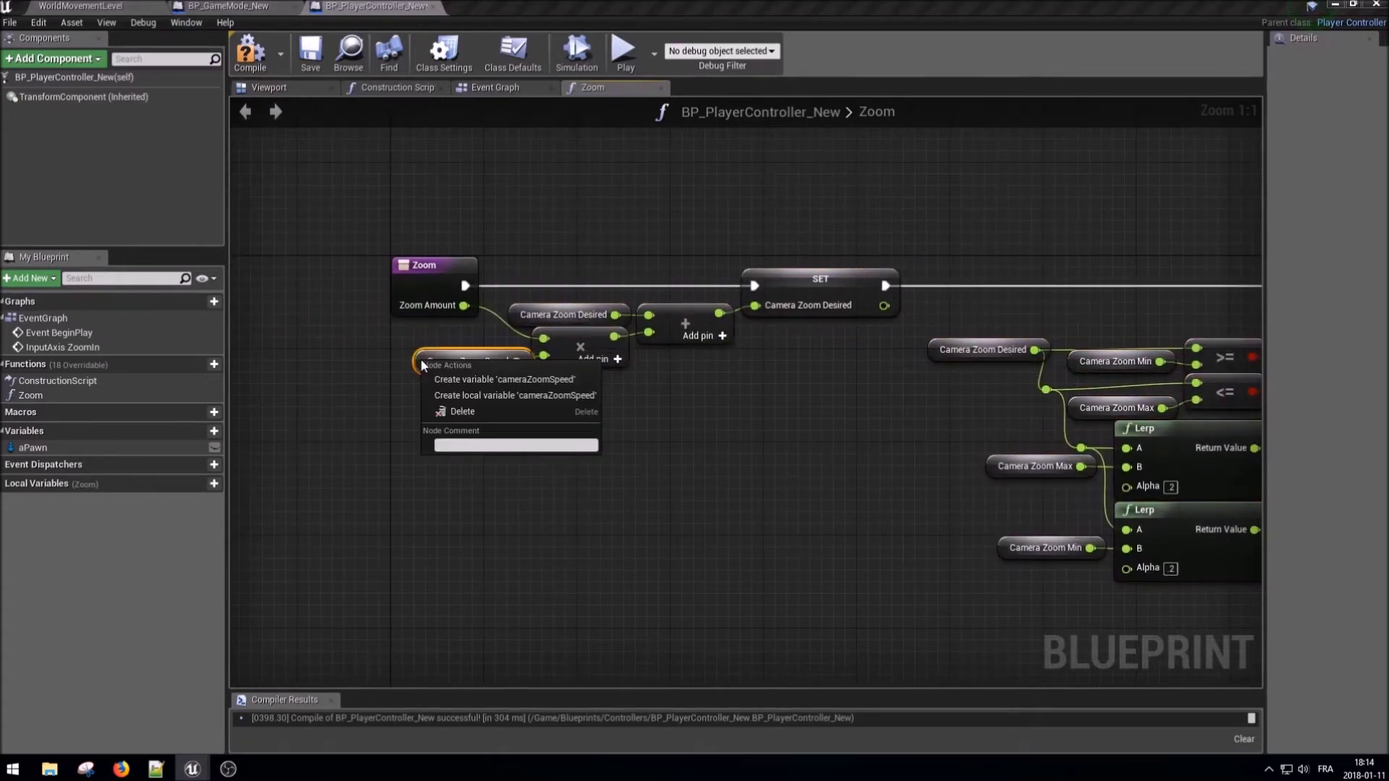
click(506, 380)
right_click(515, 315)
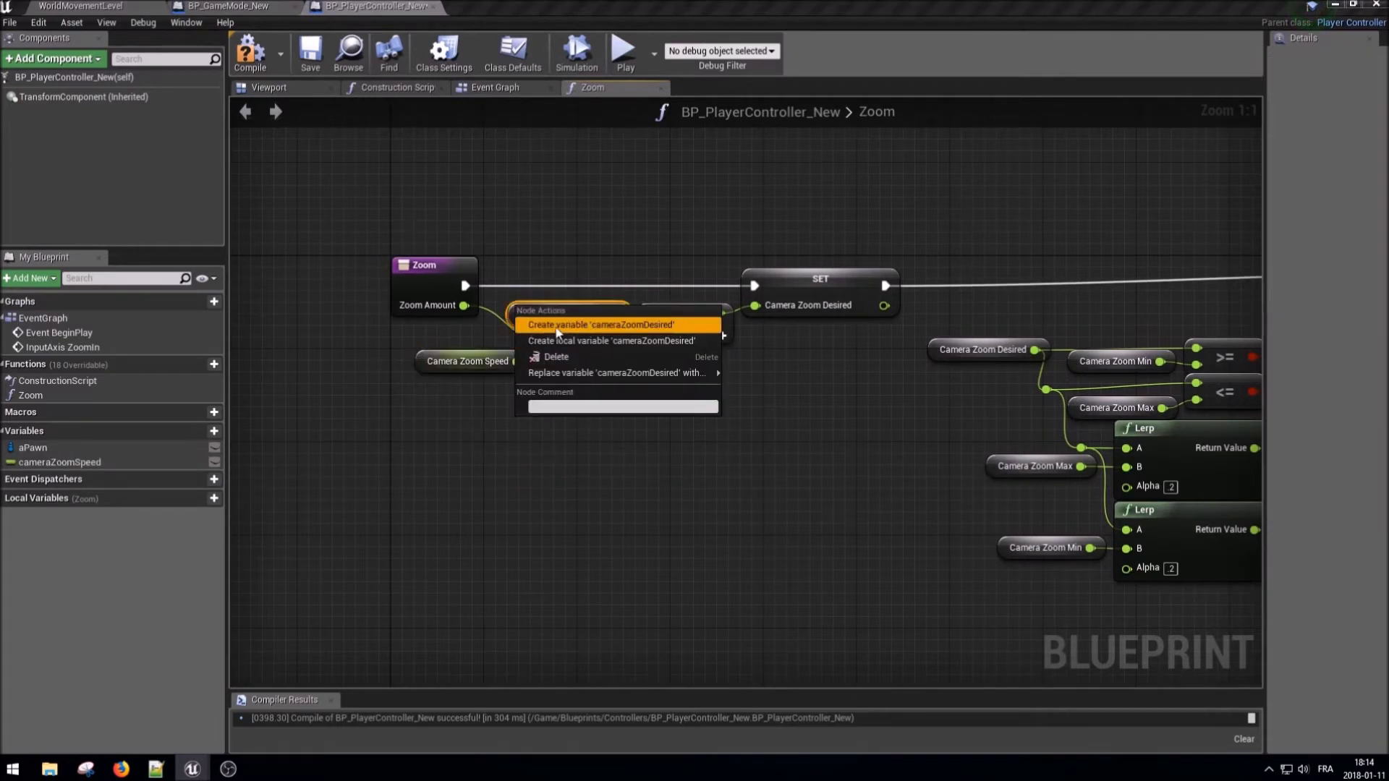
click(550, 327)
right_drag(999, 464, 696, 385)
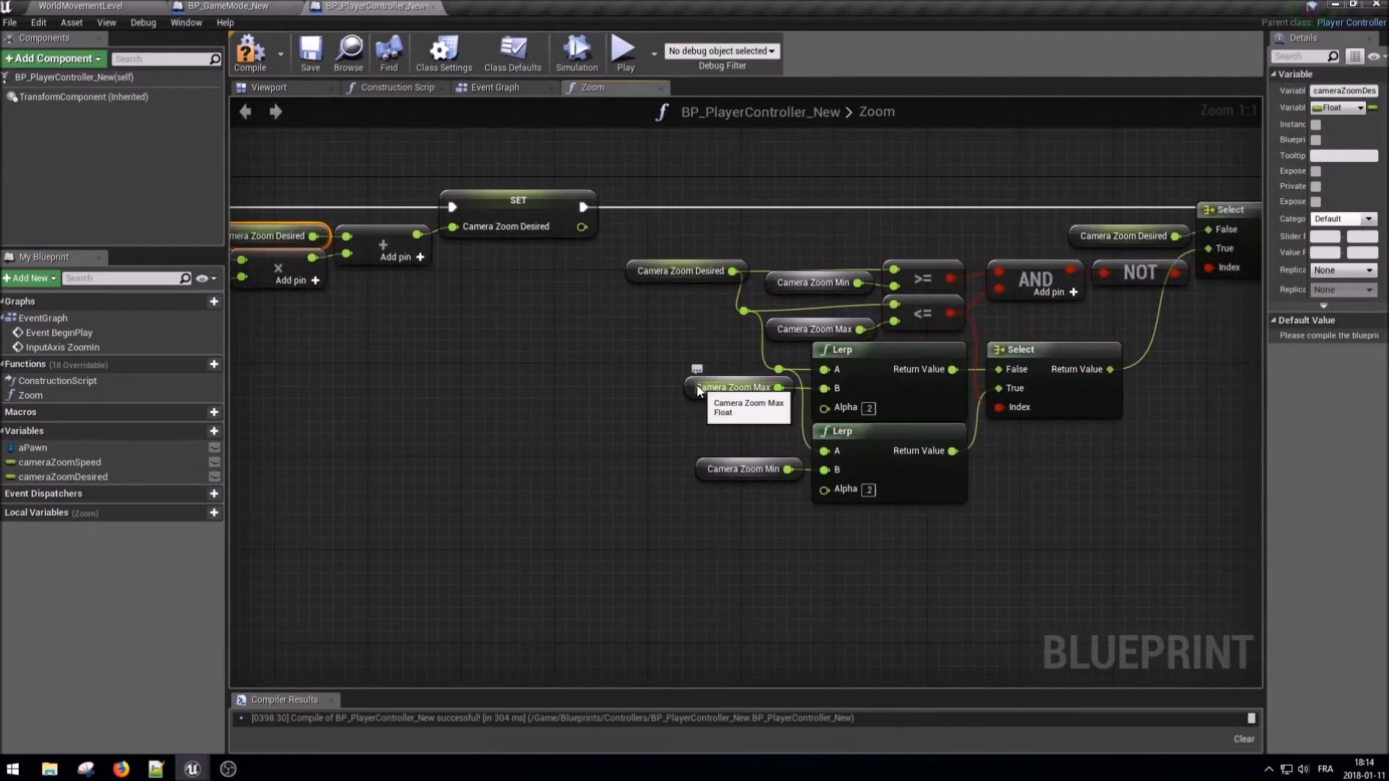
right_click(692, 385)
click(770, 405)
right_click(776, 276)
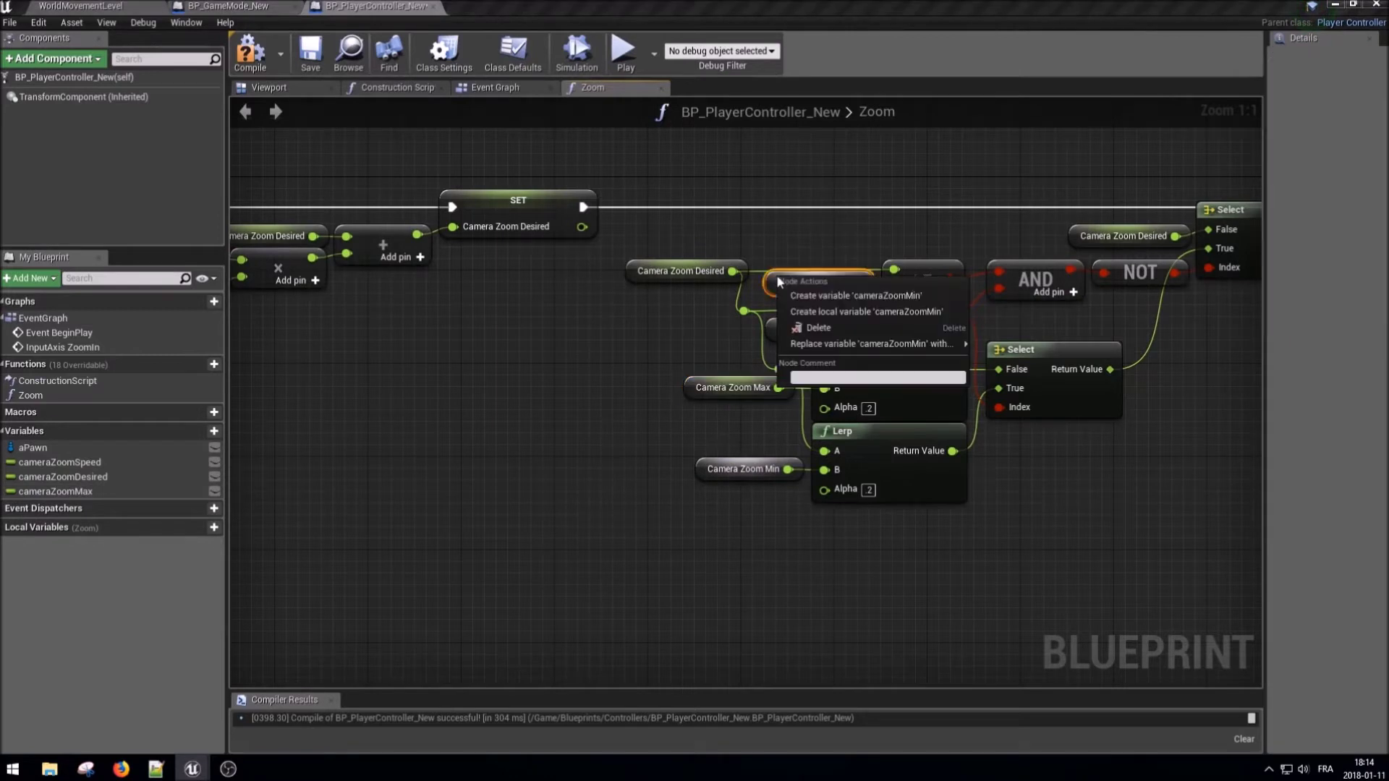
click(809, 296)
- Create the cameraOrthoConversion variable and compile the player controller blueprint
right_drag(809, 300, 531, 395)
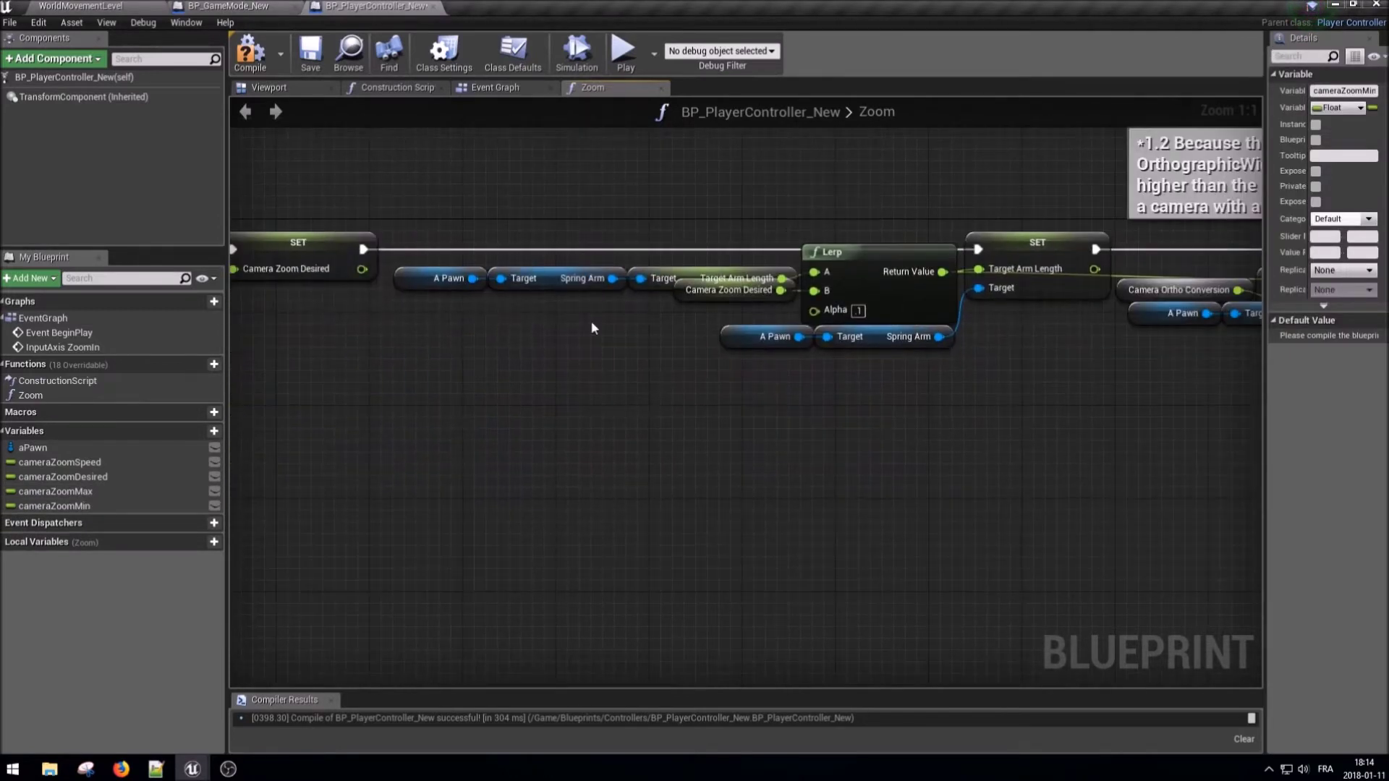
right_click(705, 301)
click(706, 301)
right_click(701, 302)
click(760, 317)
scroll(1056, 358, down, 2)
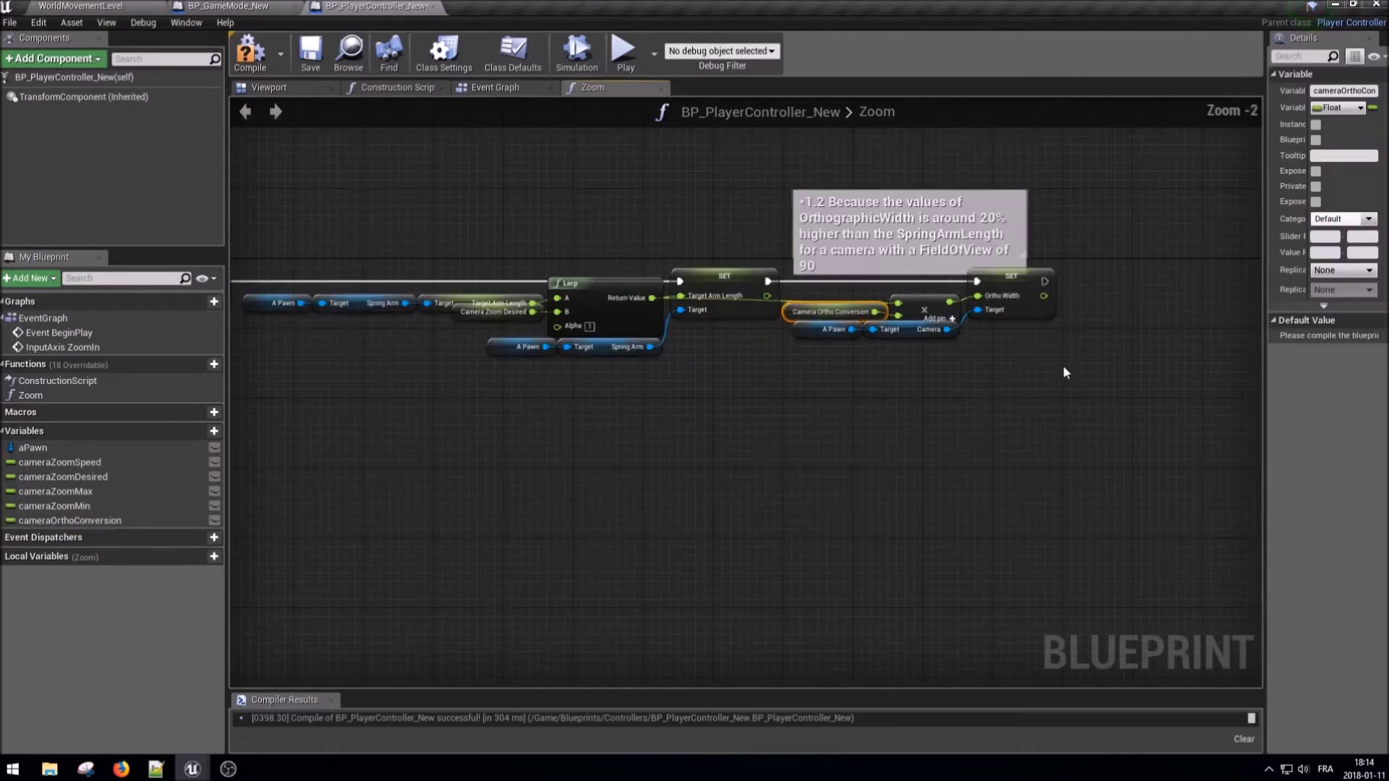
click(1062, 365)
click(279, 71)
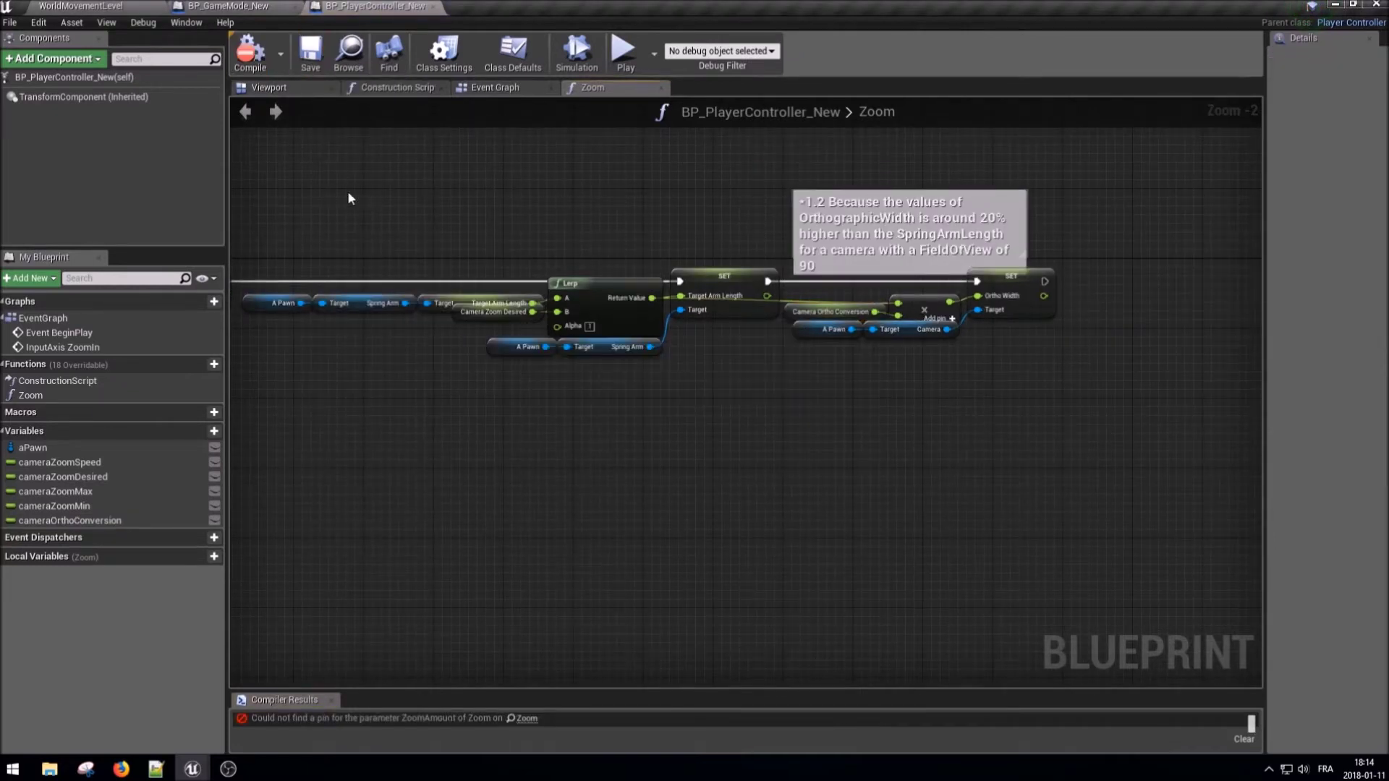
right_drag(347, 190, 1026, 224)
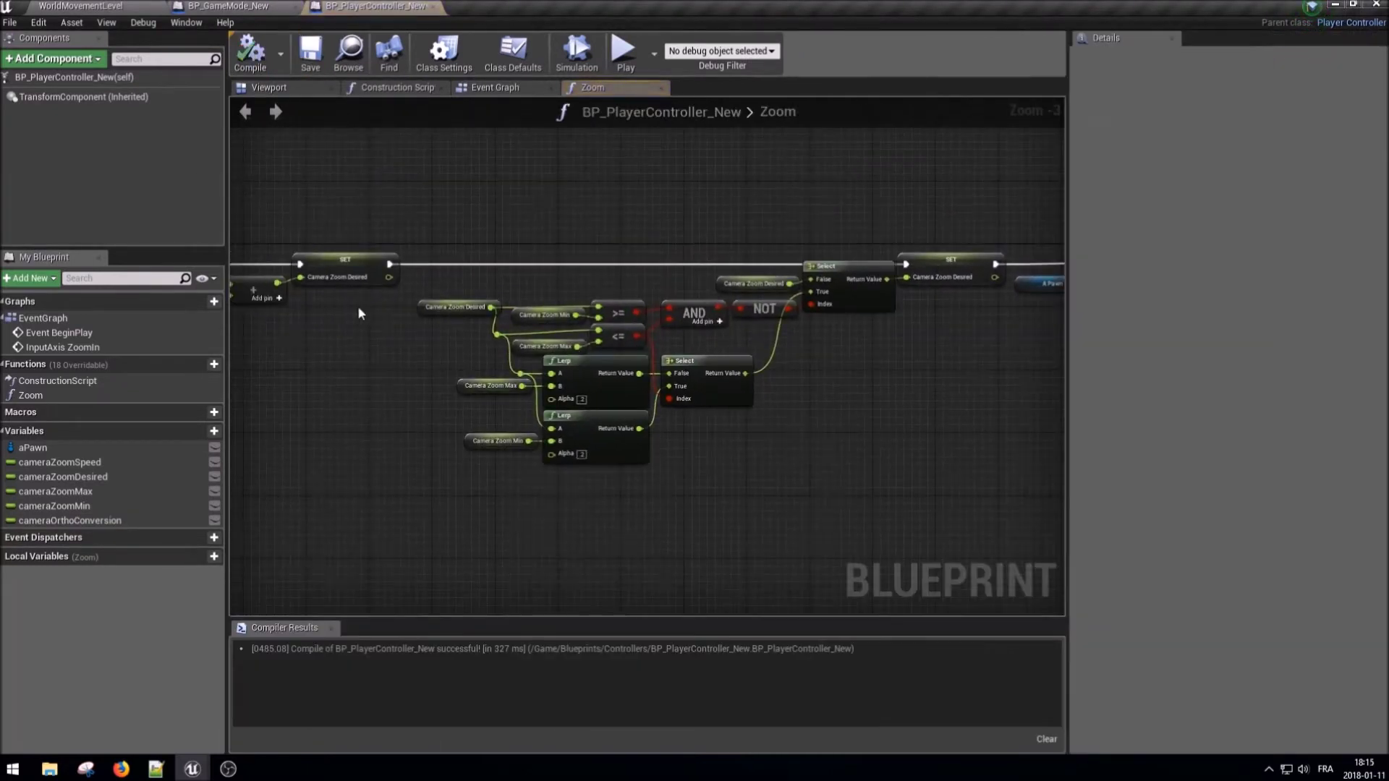
right_drag(357, 306, 564, 305)
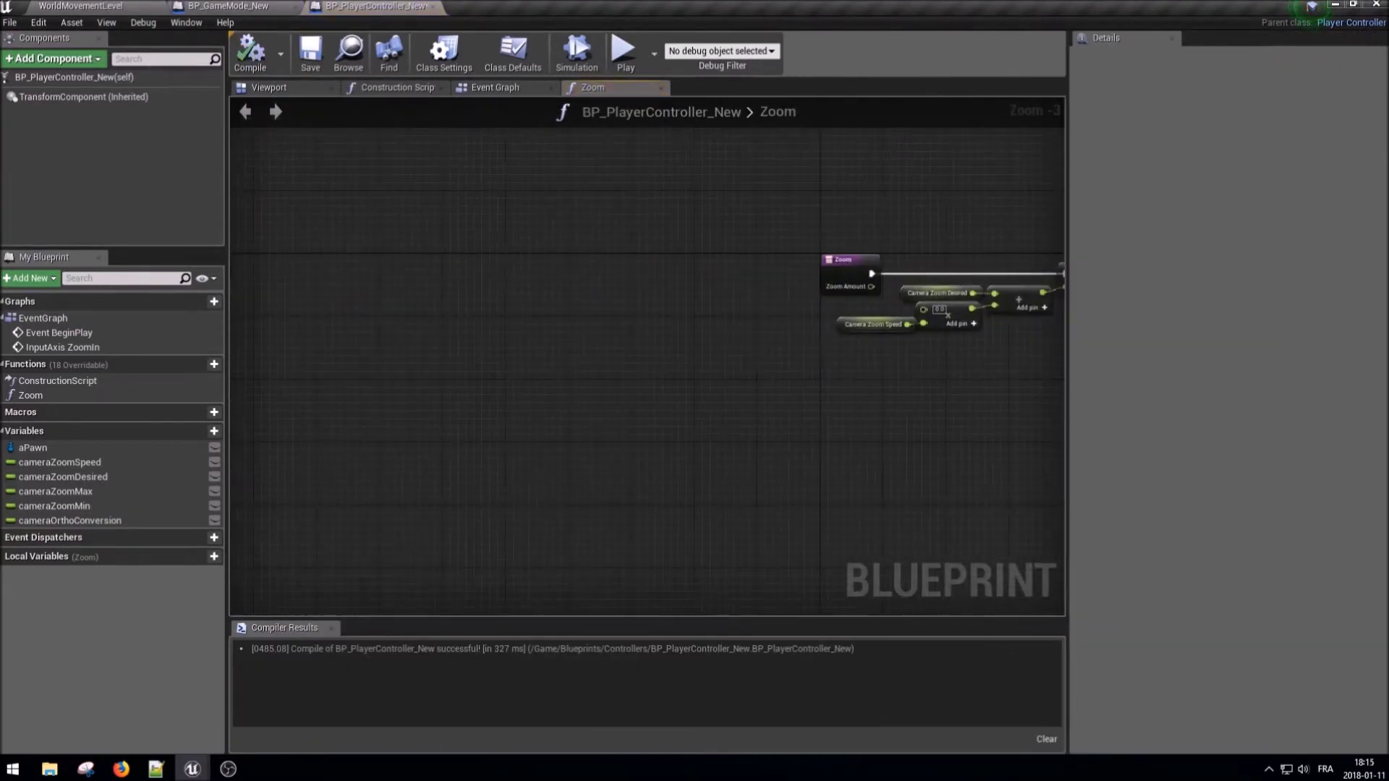
- Wire Zoom Amount into the multiply node, then compile and save the blueprint
drag(555, 308, 625, 340)
click(250, 52)
click(310, 51)
scroll(283, 288, down, 1)
scroll(283, 288, down, 4)
right_drag(593, 319, 702, 344)
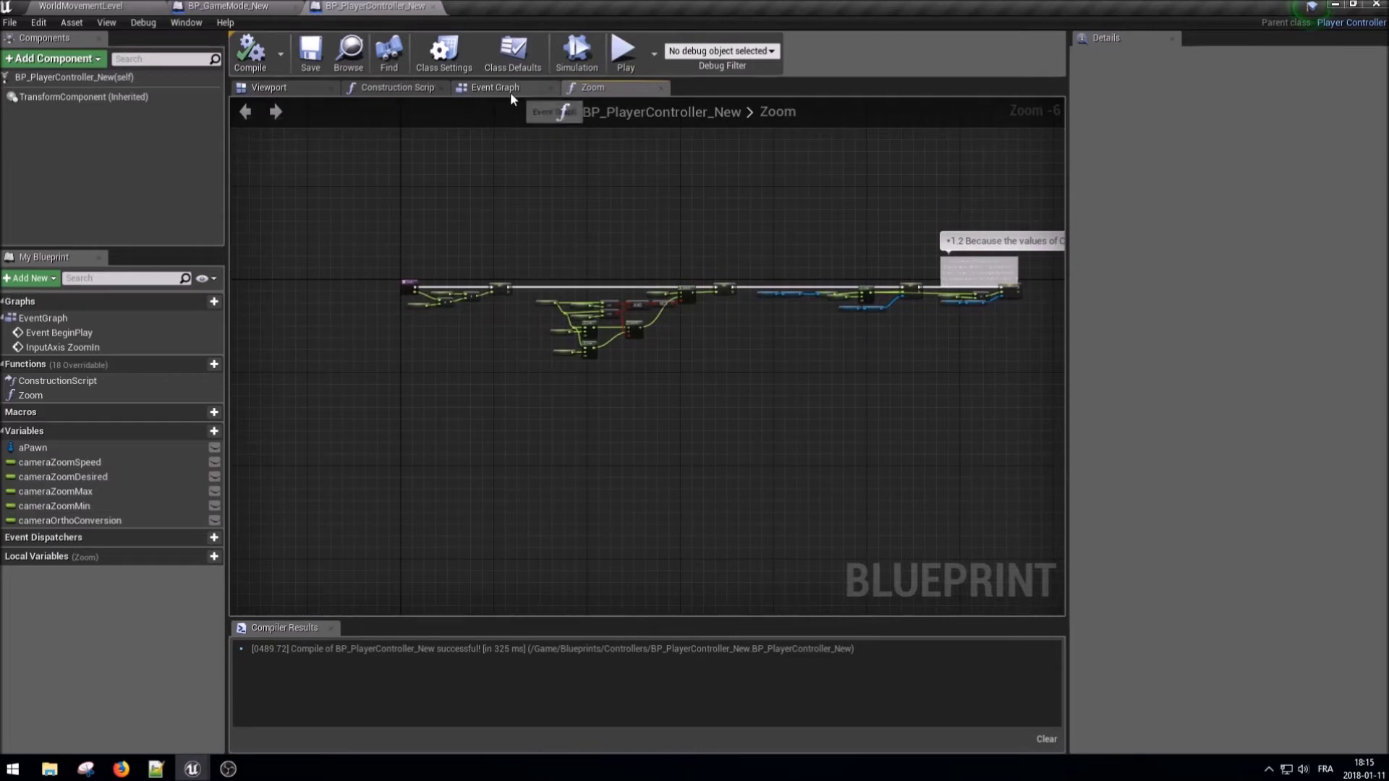
- Set cameraZoomDesired's default to 3300 and cameraOrthoConversion's to 1.2, then compile and save
click(509, 93)
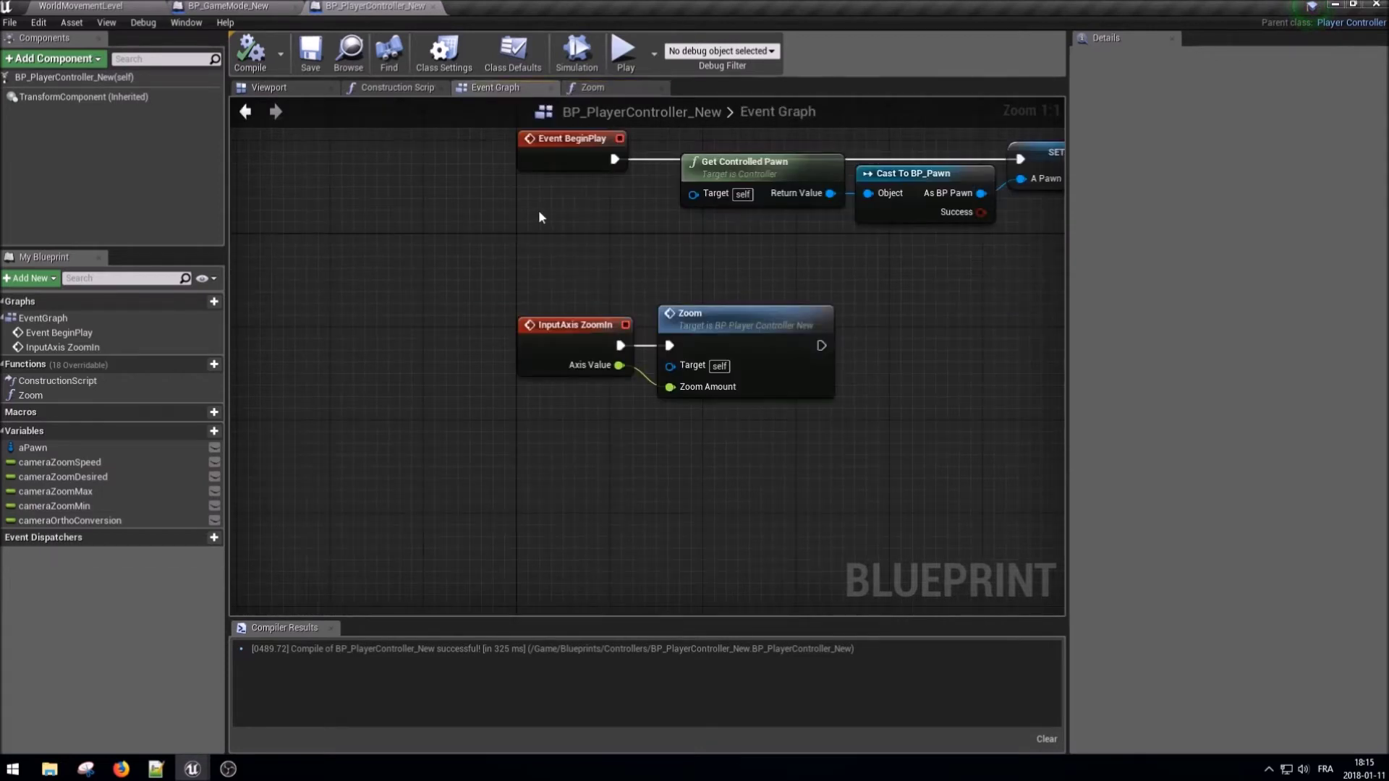
right_drag(921, 419, 735, 446)
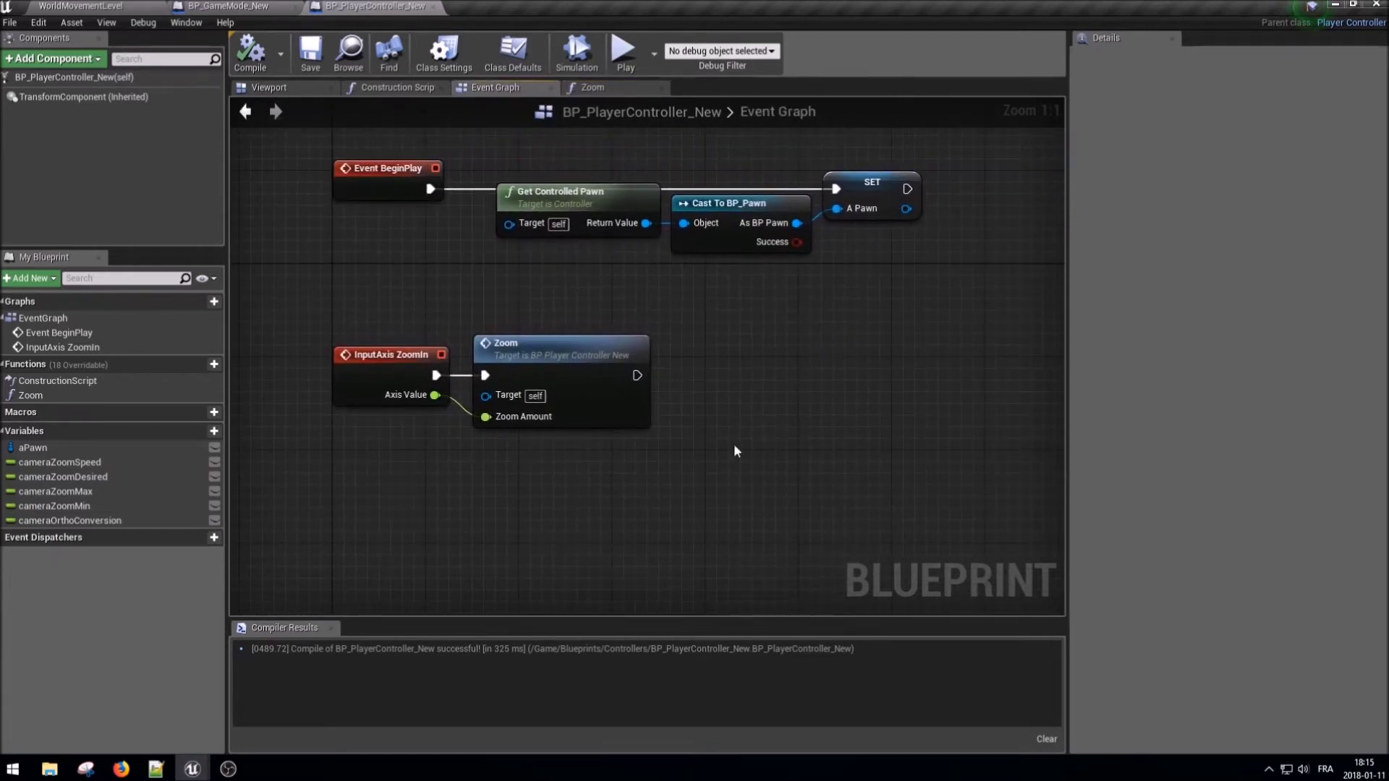
click(50, 462)
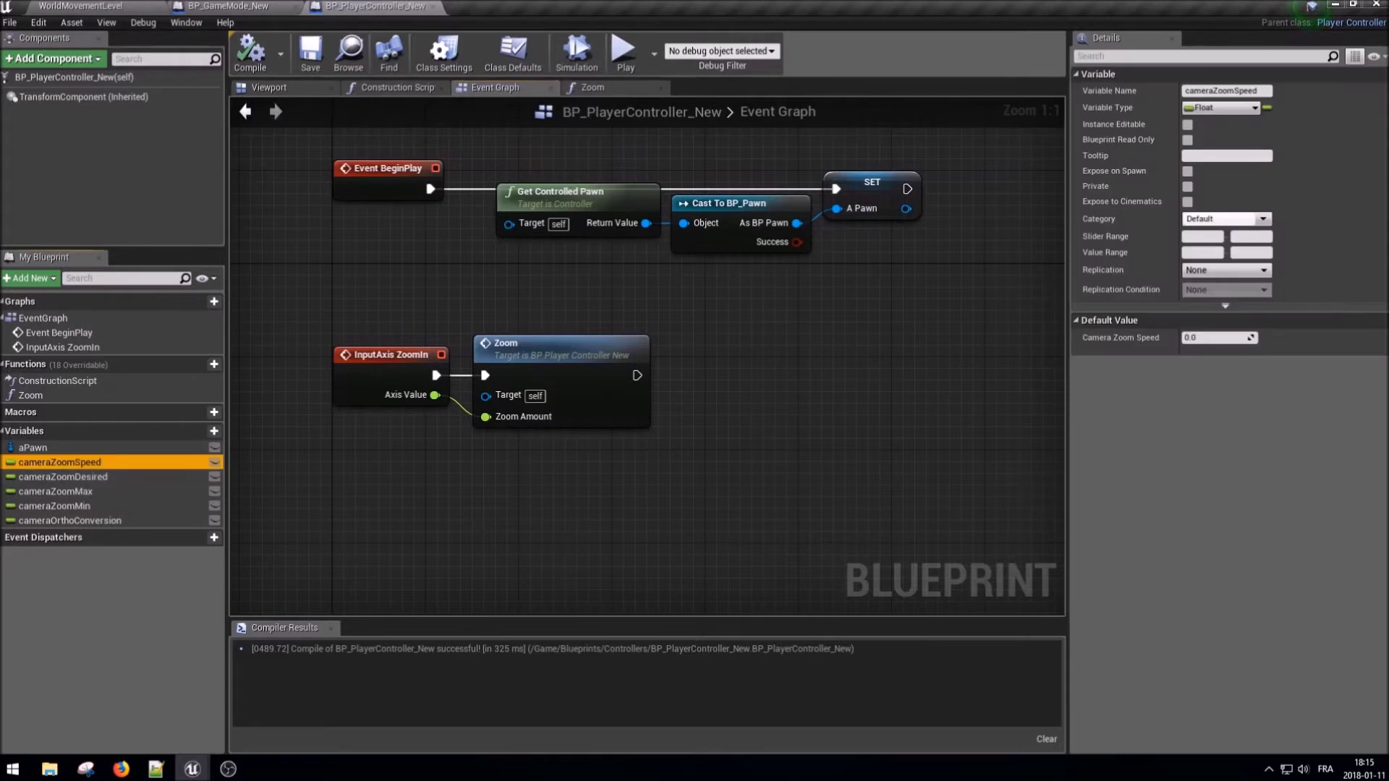
text(300)
key(Down)
click(1217, 337)
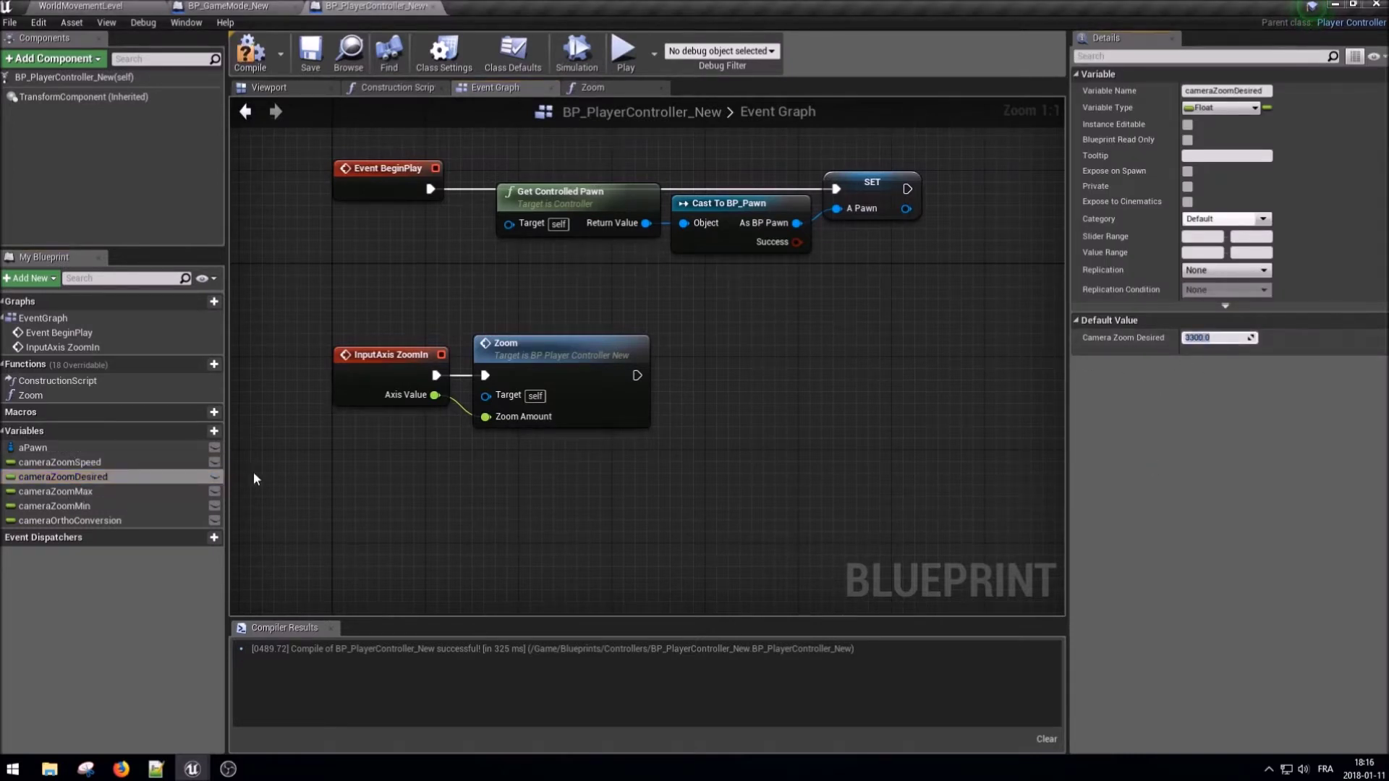
click(54, 491)
click(1218, 338)
click(54, 505)
click(1217, 338)
click(70, 520)
click(1217, 338)
text(1.2)
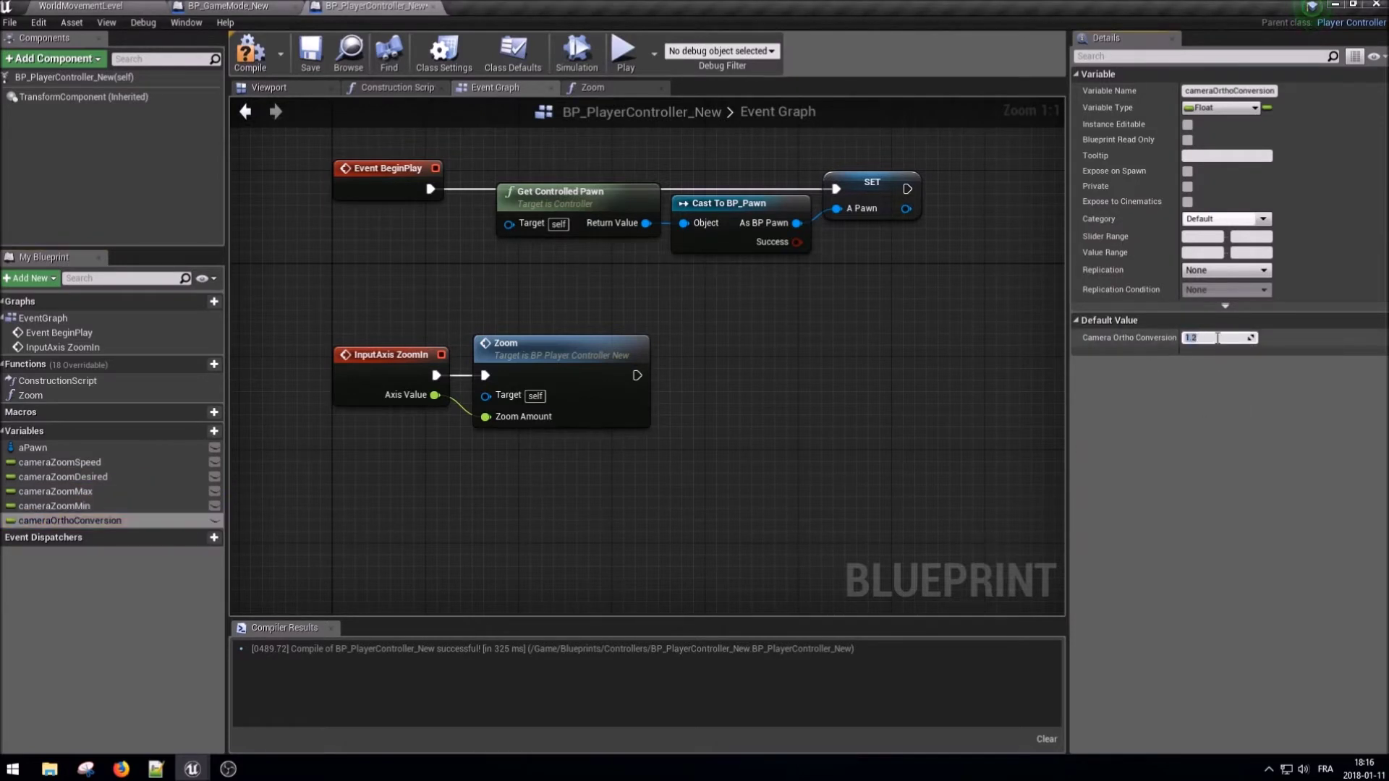
click(250, 51)
click(310, 51)
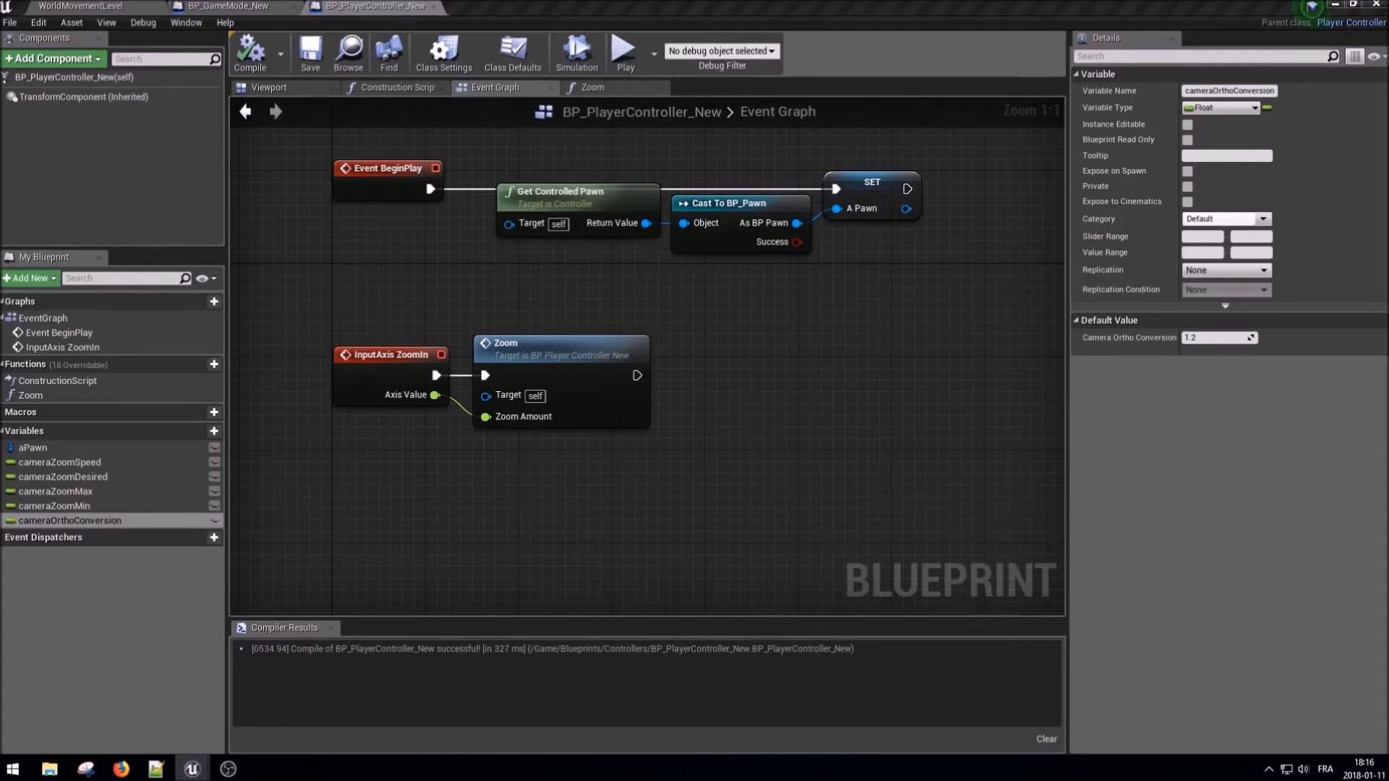
- Play-test the WorldMovementLevel in the editor, then stop the session
click(134, 6)
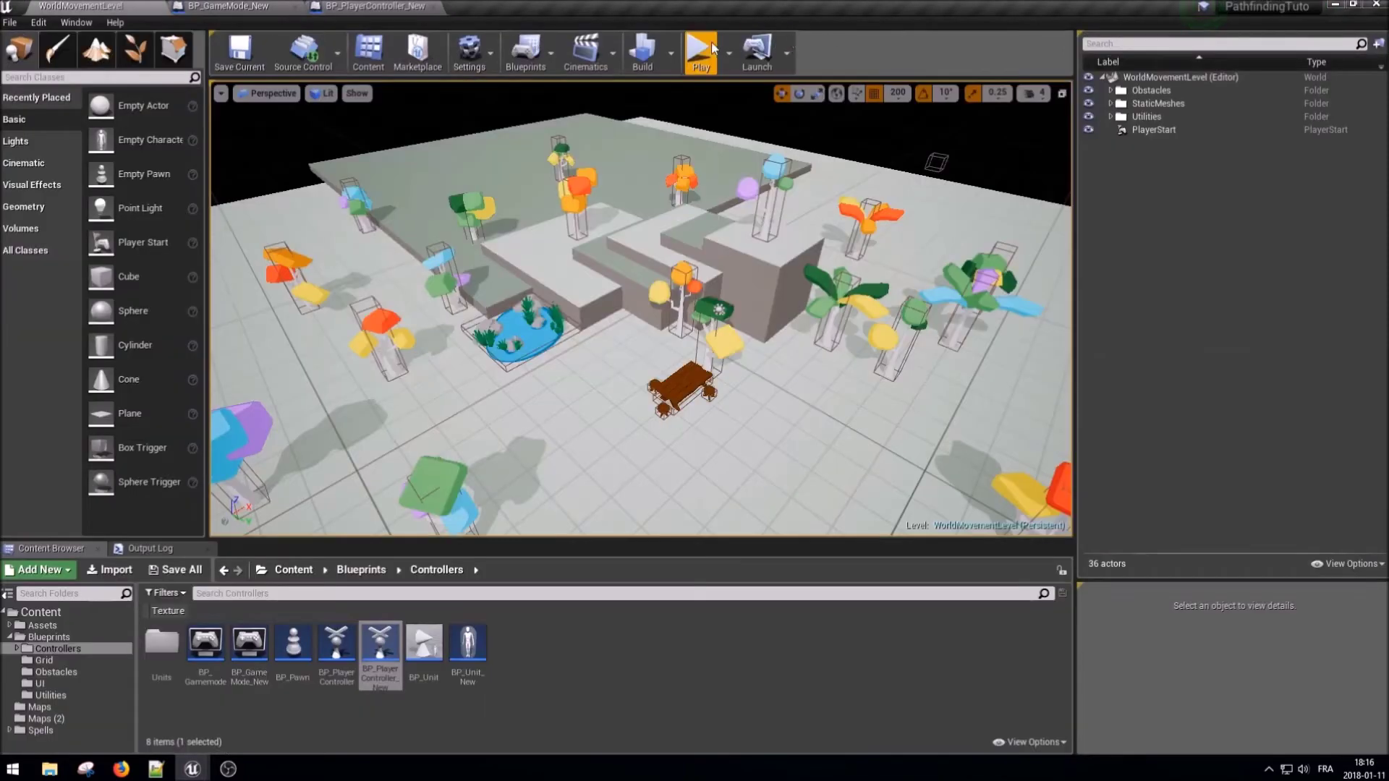
click(713, 48)
scroll(674, 311, down, 4)
scroll(675, 315, up, 2)
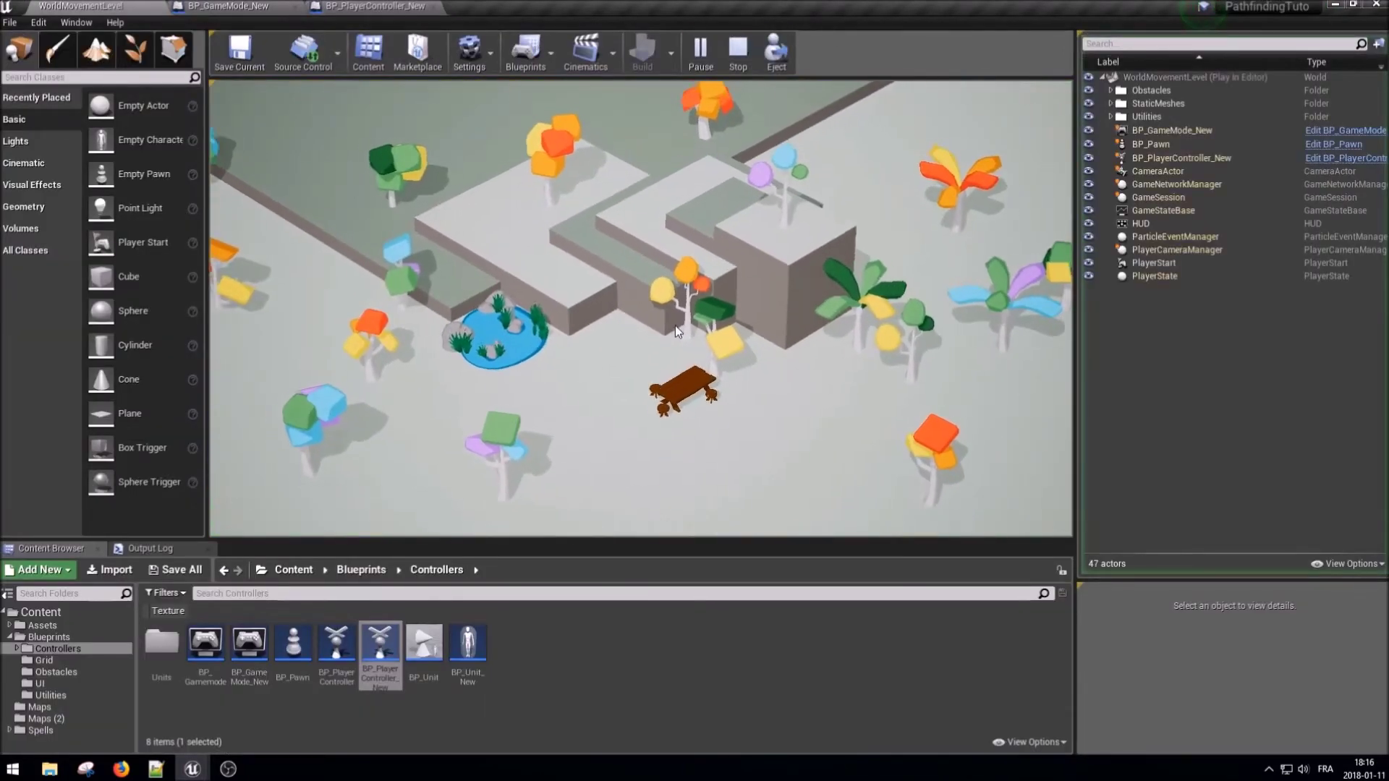
scroll(675, 326, up, 4)
scroll(675, 326, down, 5)
scroll(678, 329, up, 1)
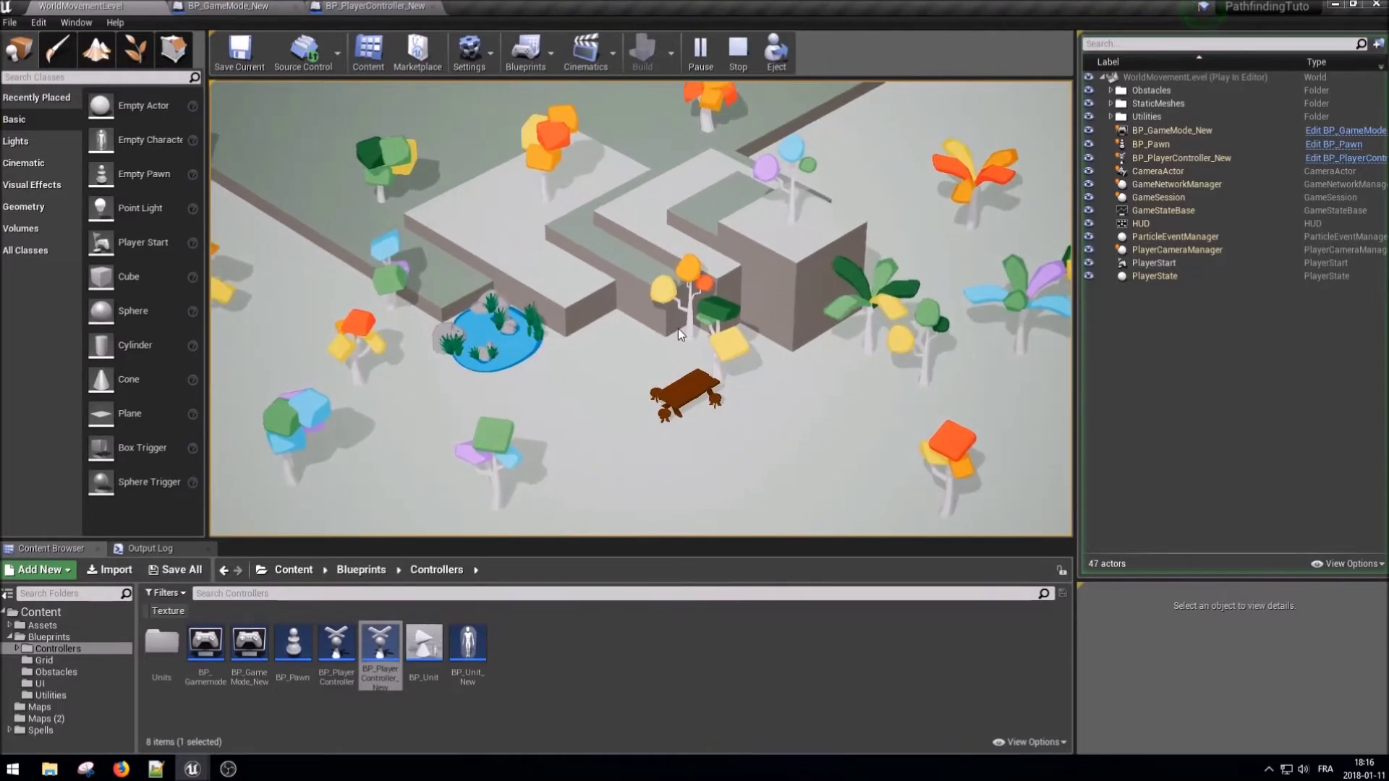
scroll(678, 328, up, 2)
scroll(679, 328, down, 4)
scroll(678, 328, up, 2)
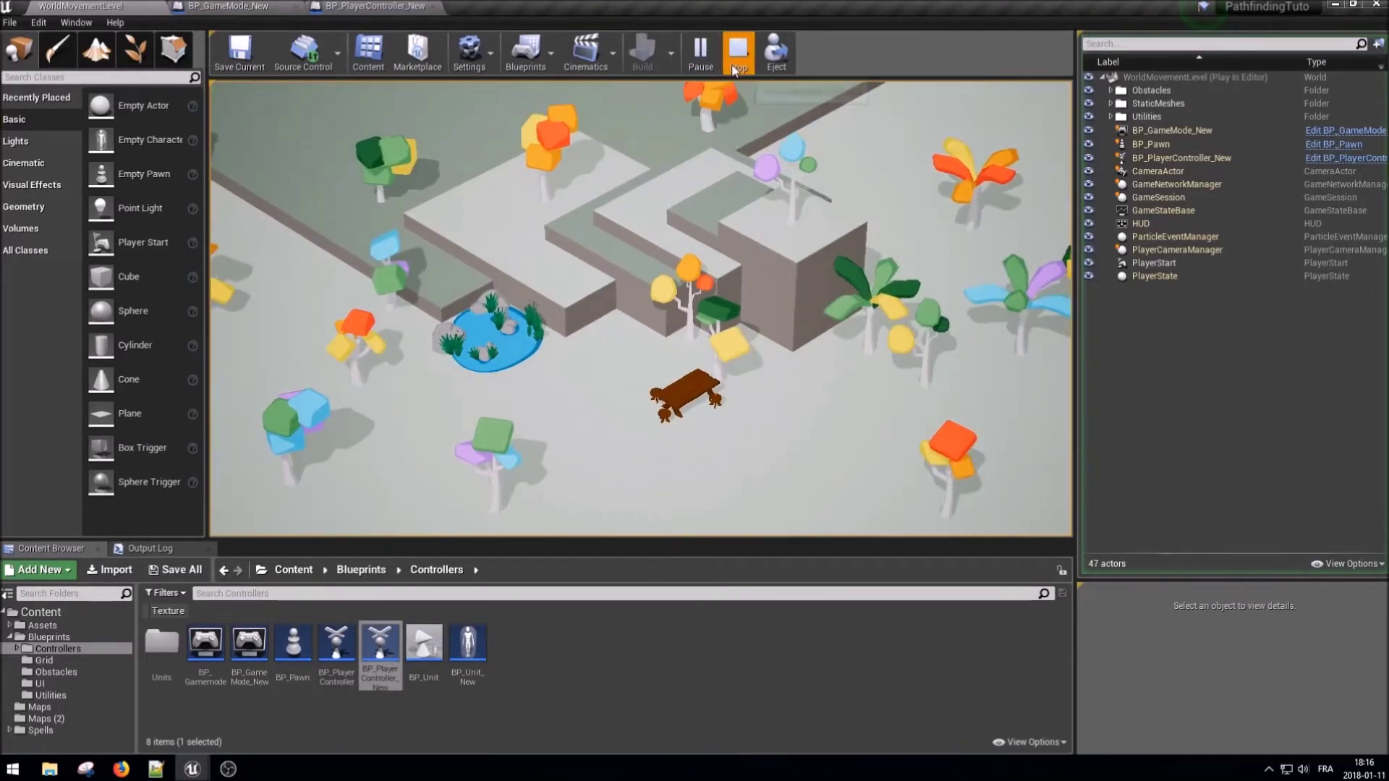
click(734, 69)
double_click(468, 644)
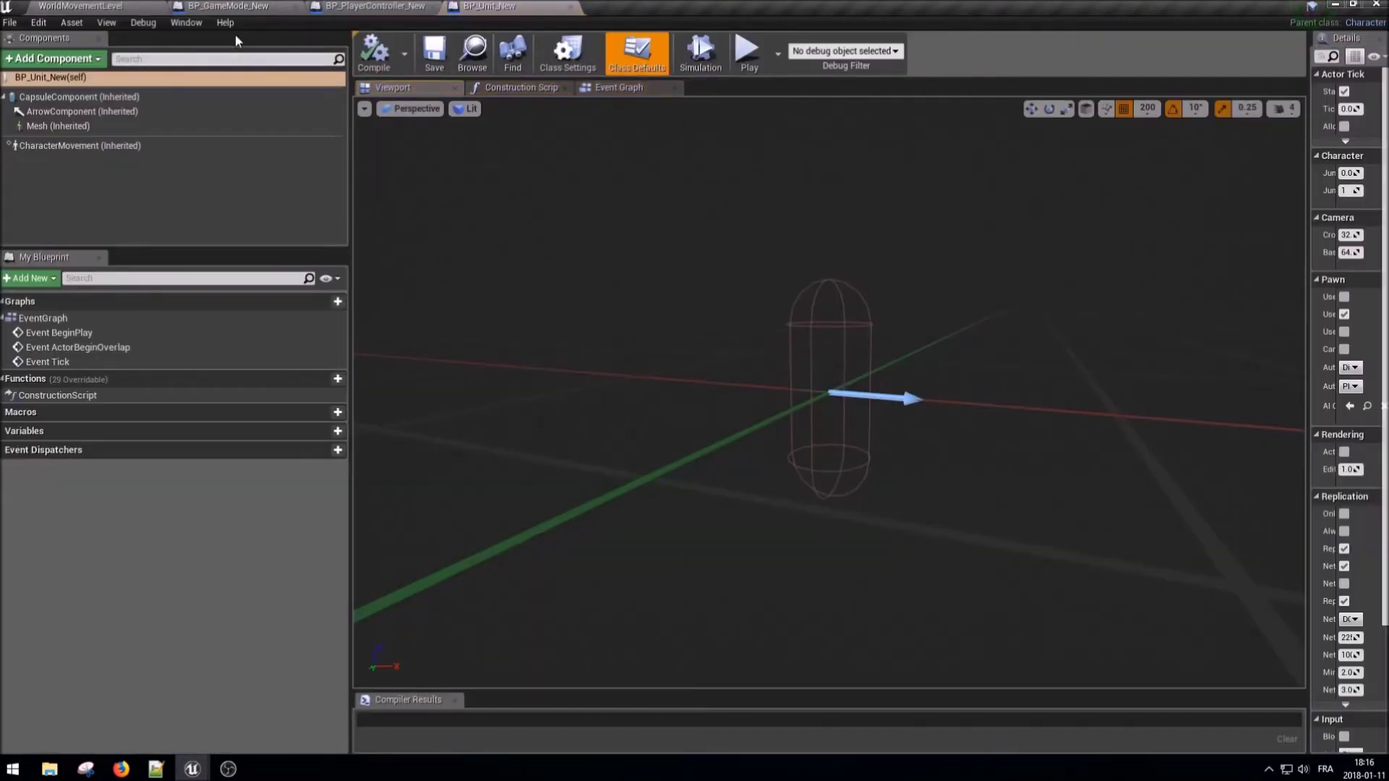
- Copy the Cone and Cone1 components from BP_Unit
click(78, 5)
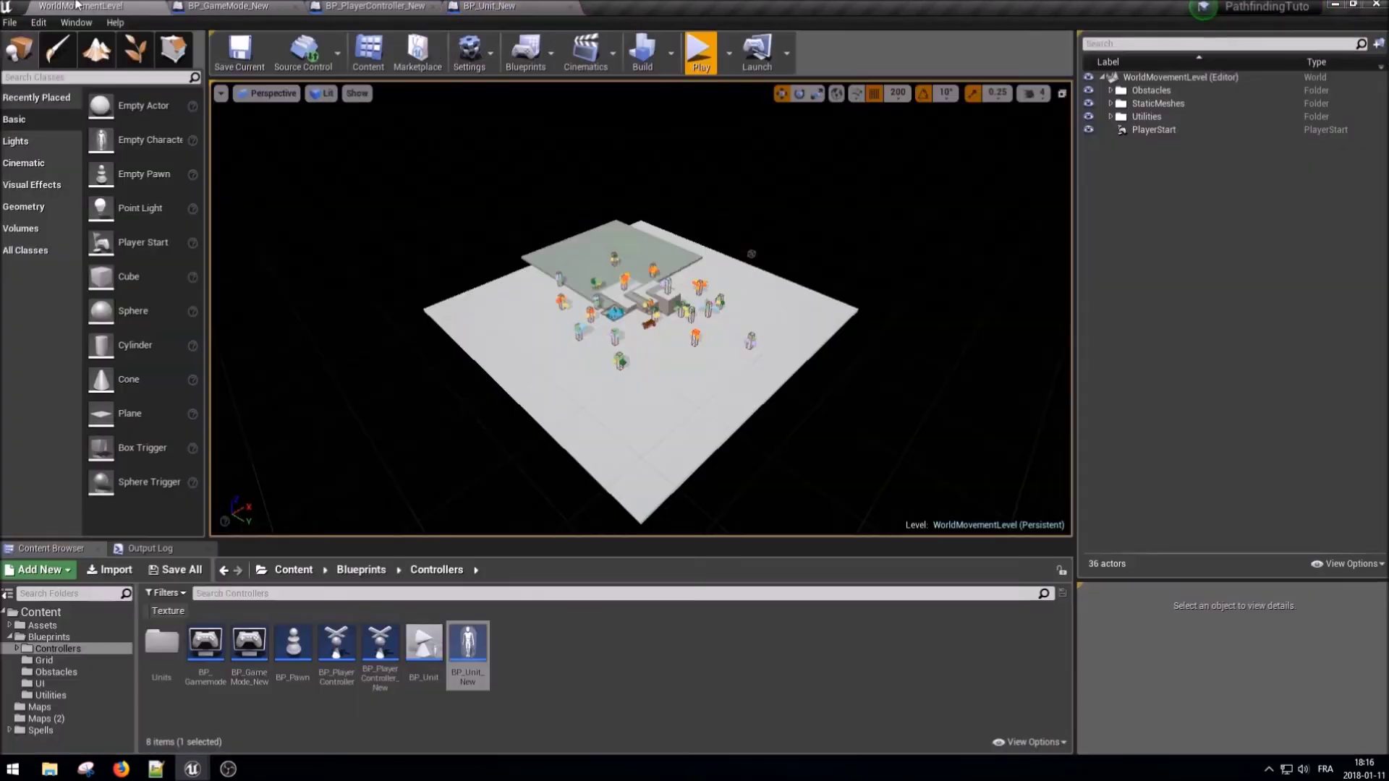
double_click(425, 647)
right_click(47, 142)
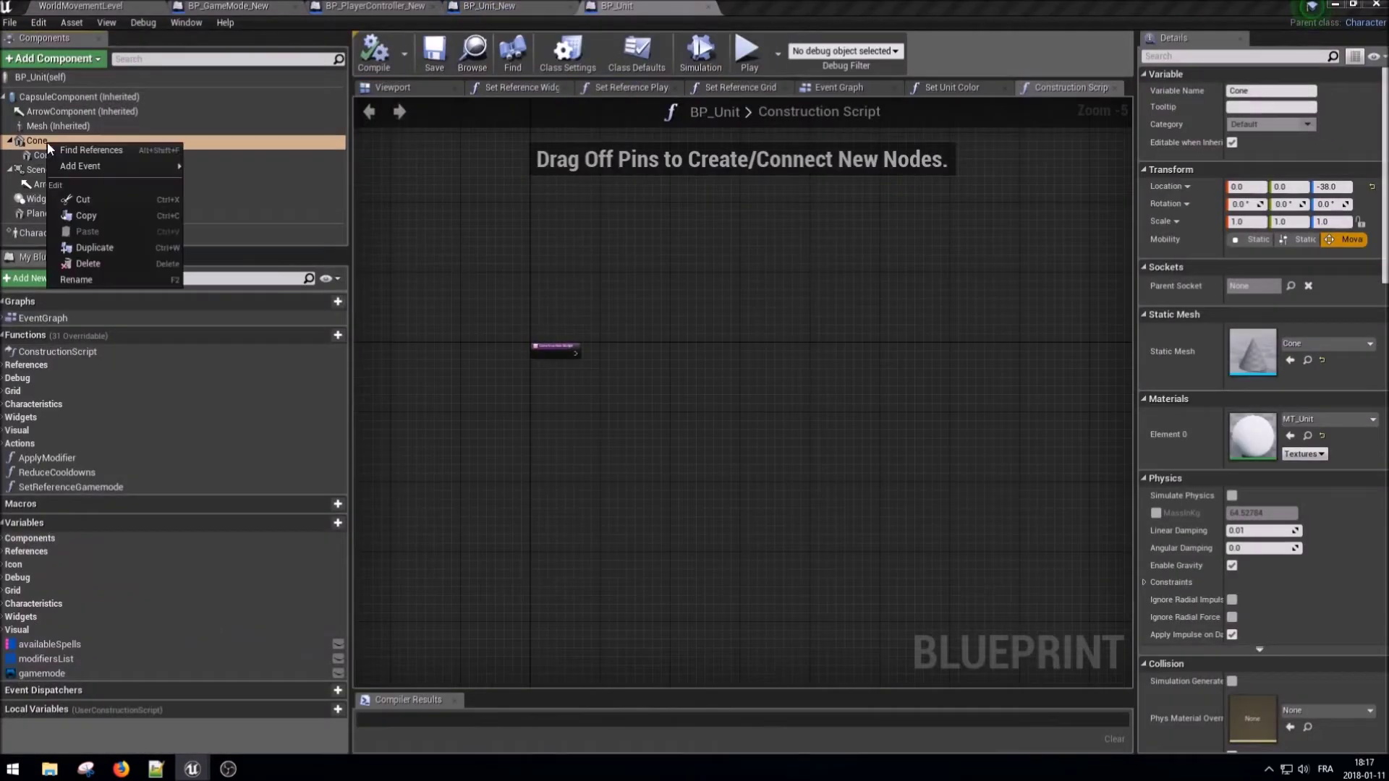
shift+click(51, 144)
right_click(51, 137)
click(119, 194)
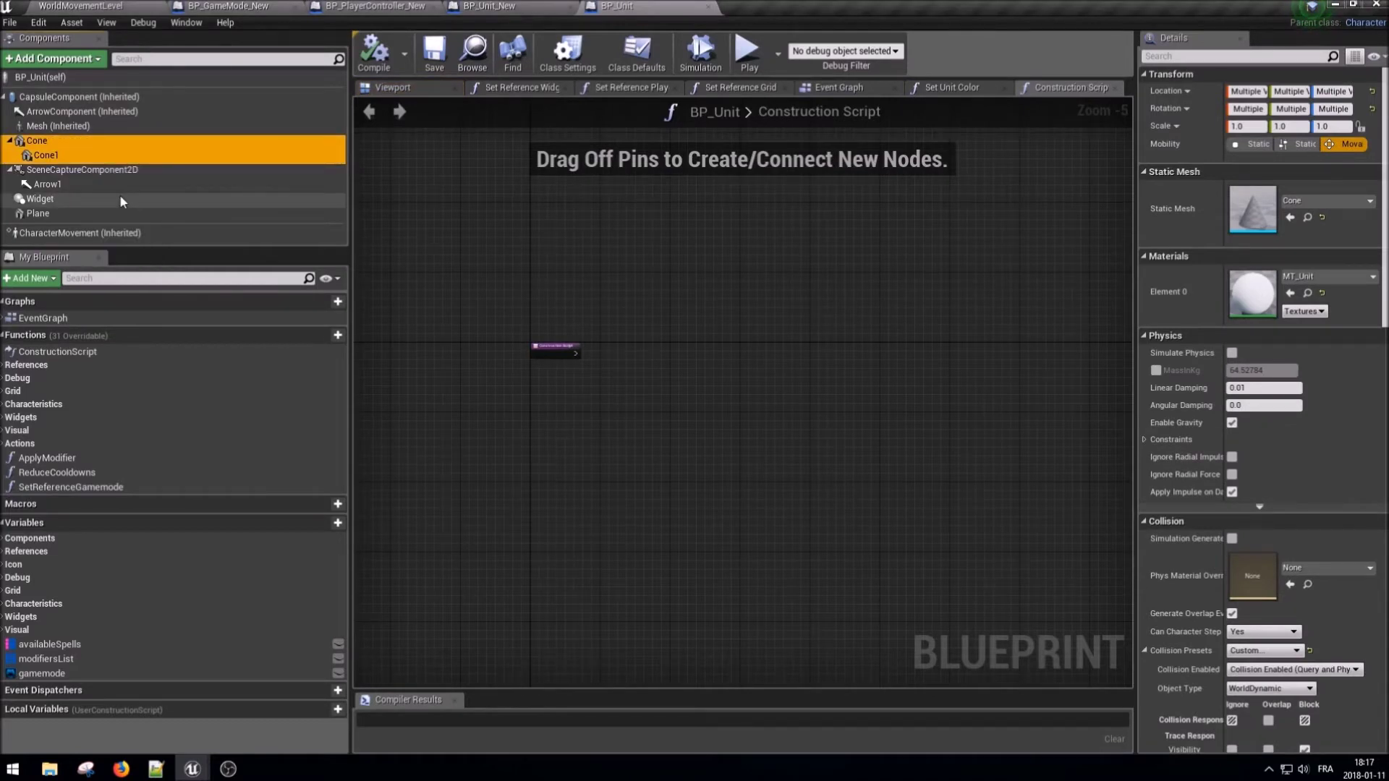
- Paste the two cones under BP_Unit_New's CapsuleComponent, then compile and save
click(481, 6)
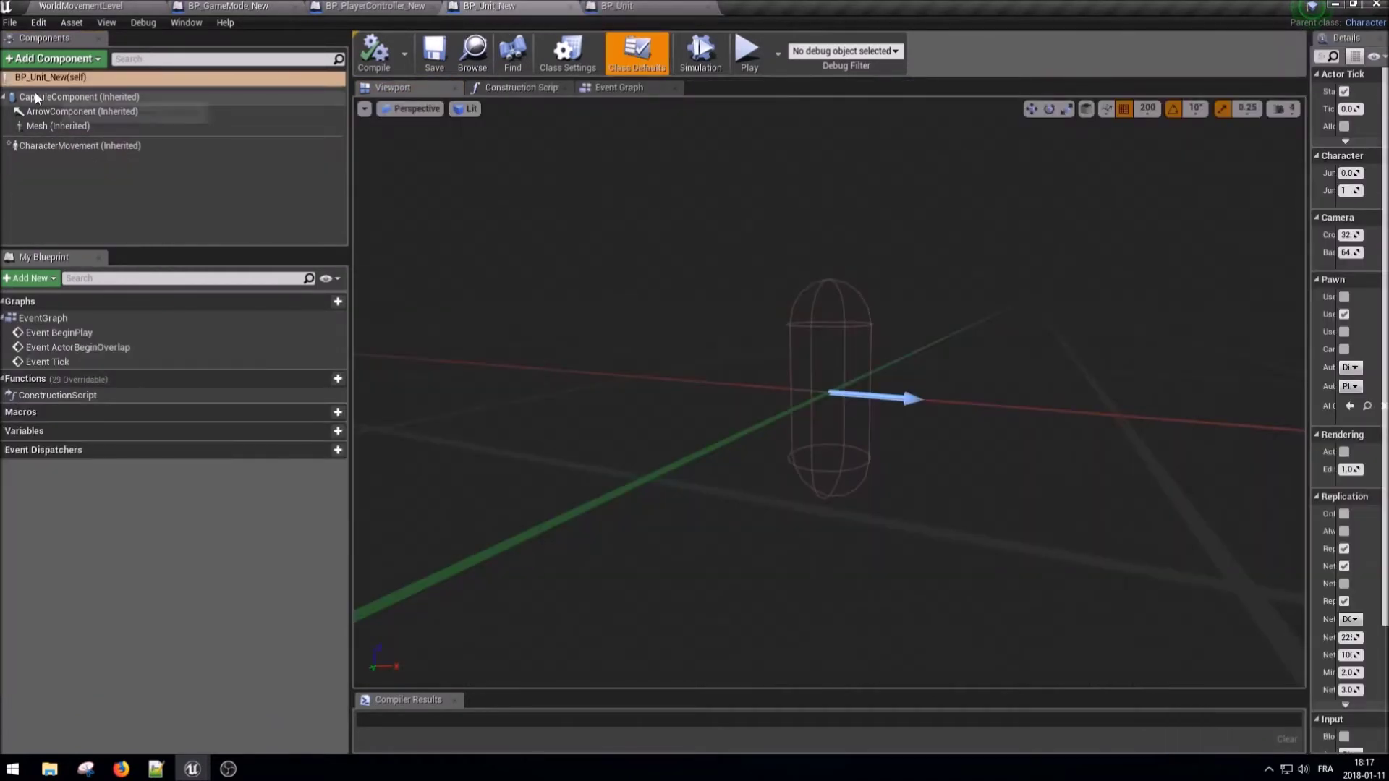
right_click(50, 97)
click(81, 183)
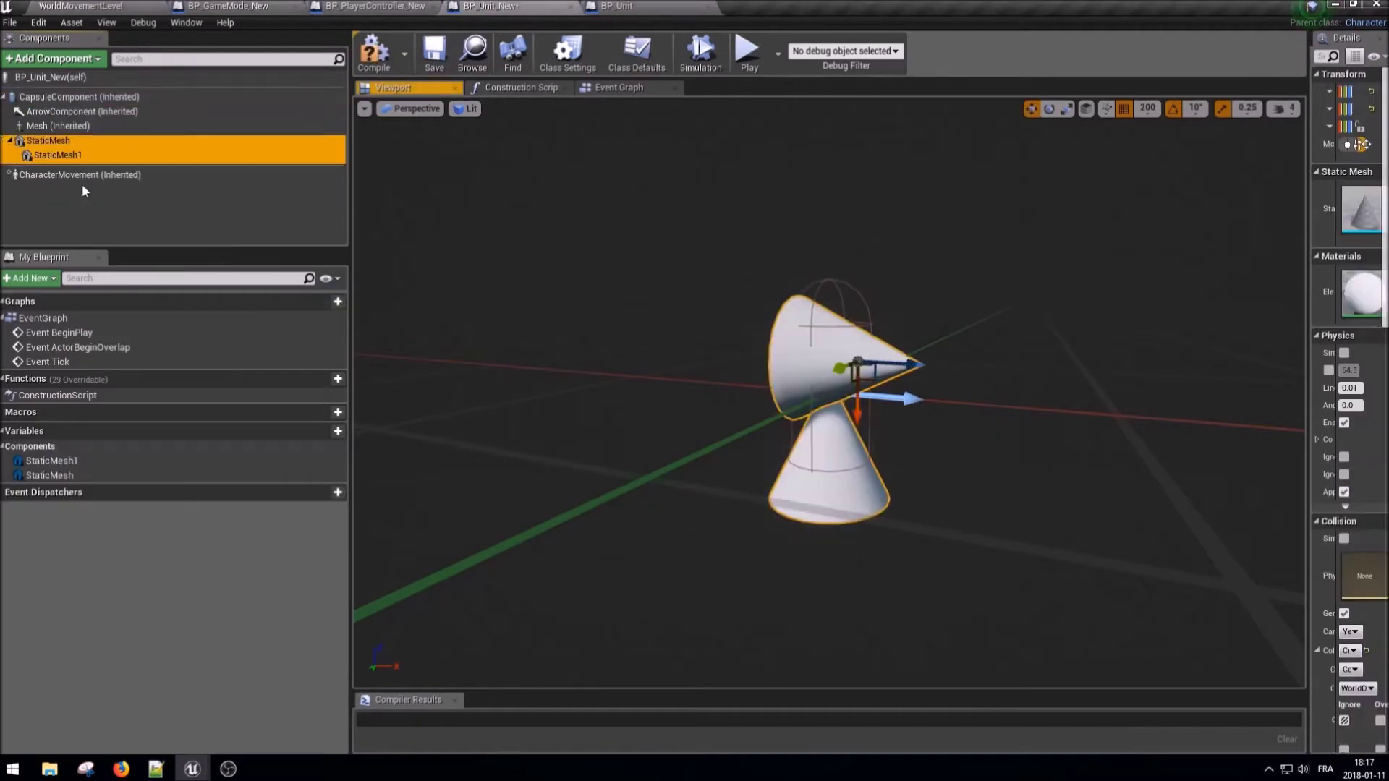
click(373, 53)
click(434, 54)
click(55, 97)
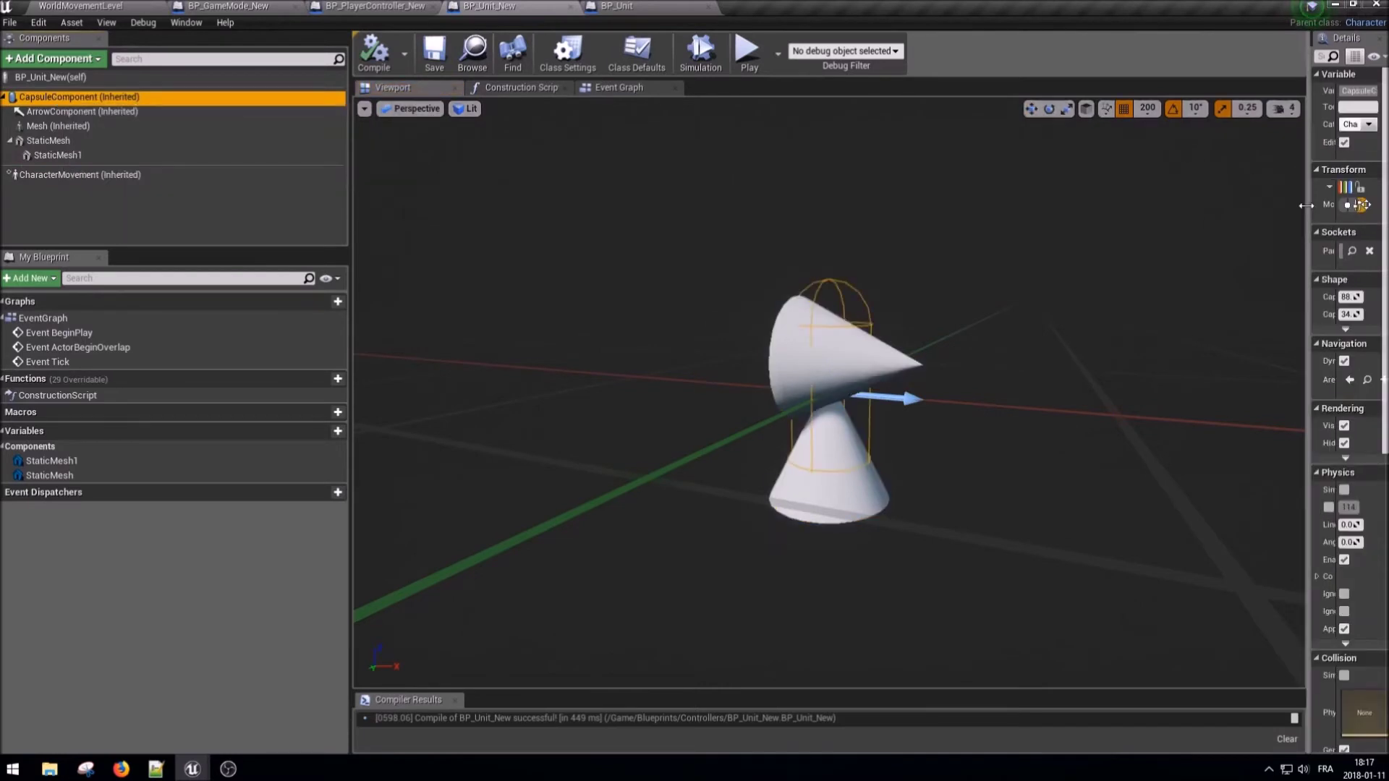
- Switch the capsule's Collision Presets to Custom
drag(1308, 217, 1085, 232)
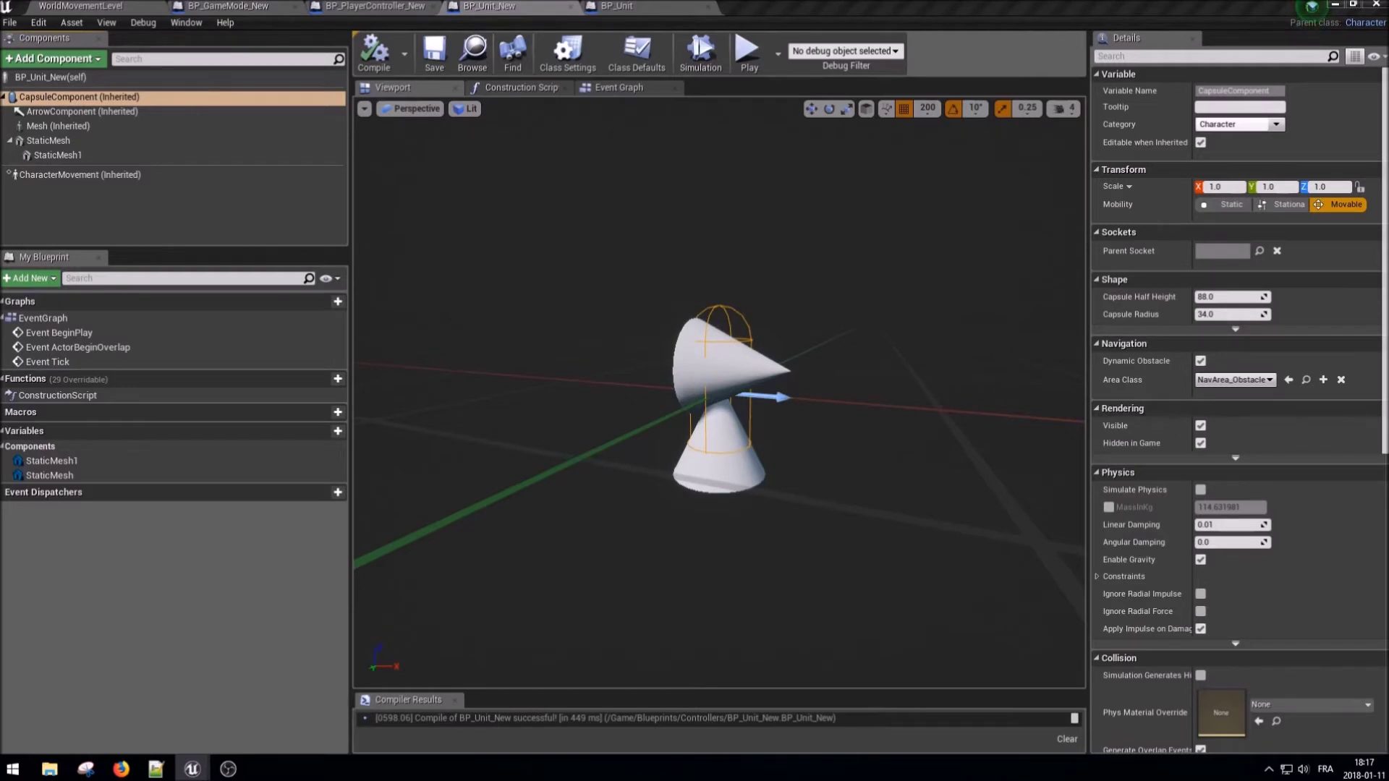
scroll(1268, 350, down, 3)
scroll(1268, 349, down, 2)
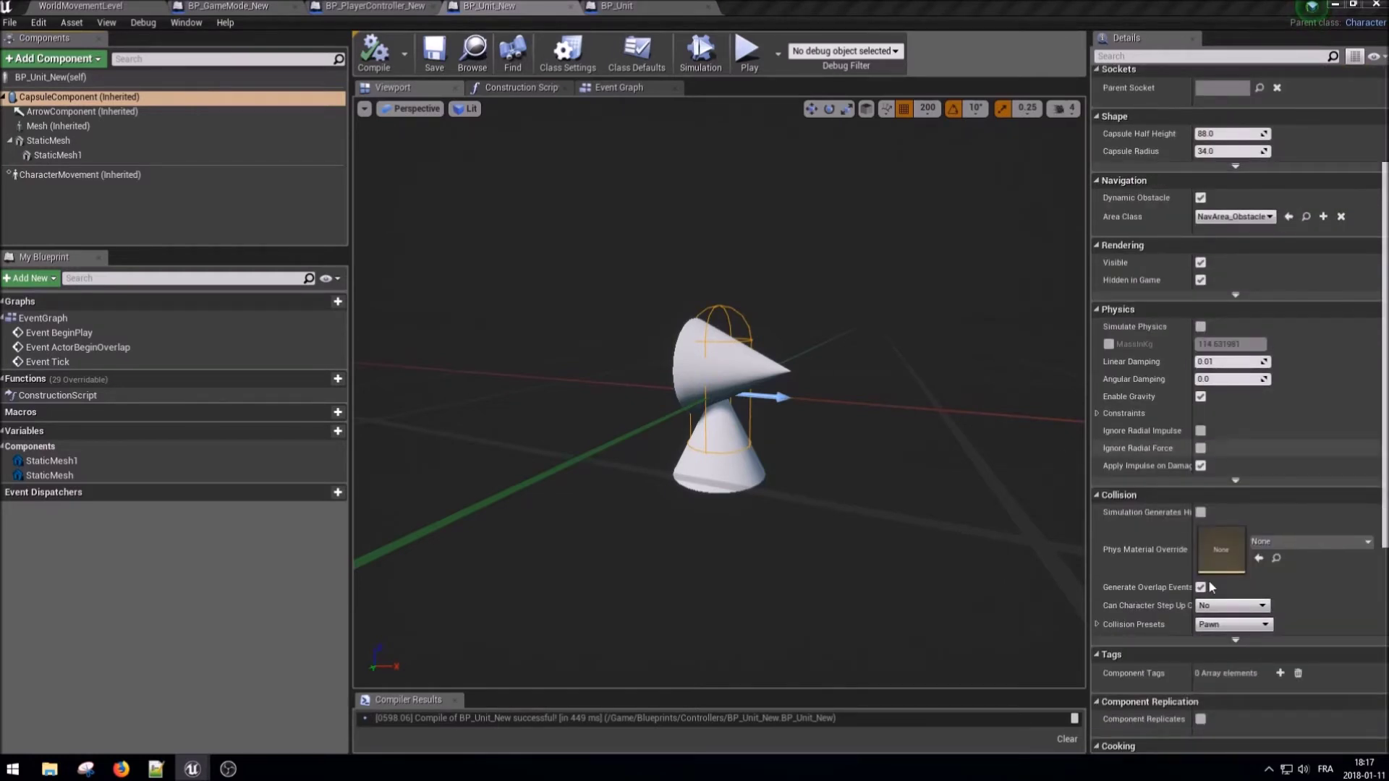
click(1097, 625)
click(1234, 625)
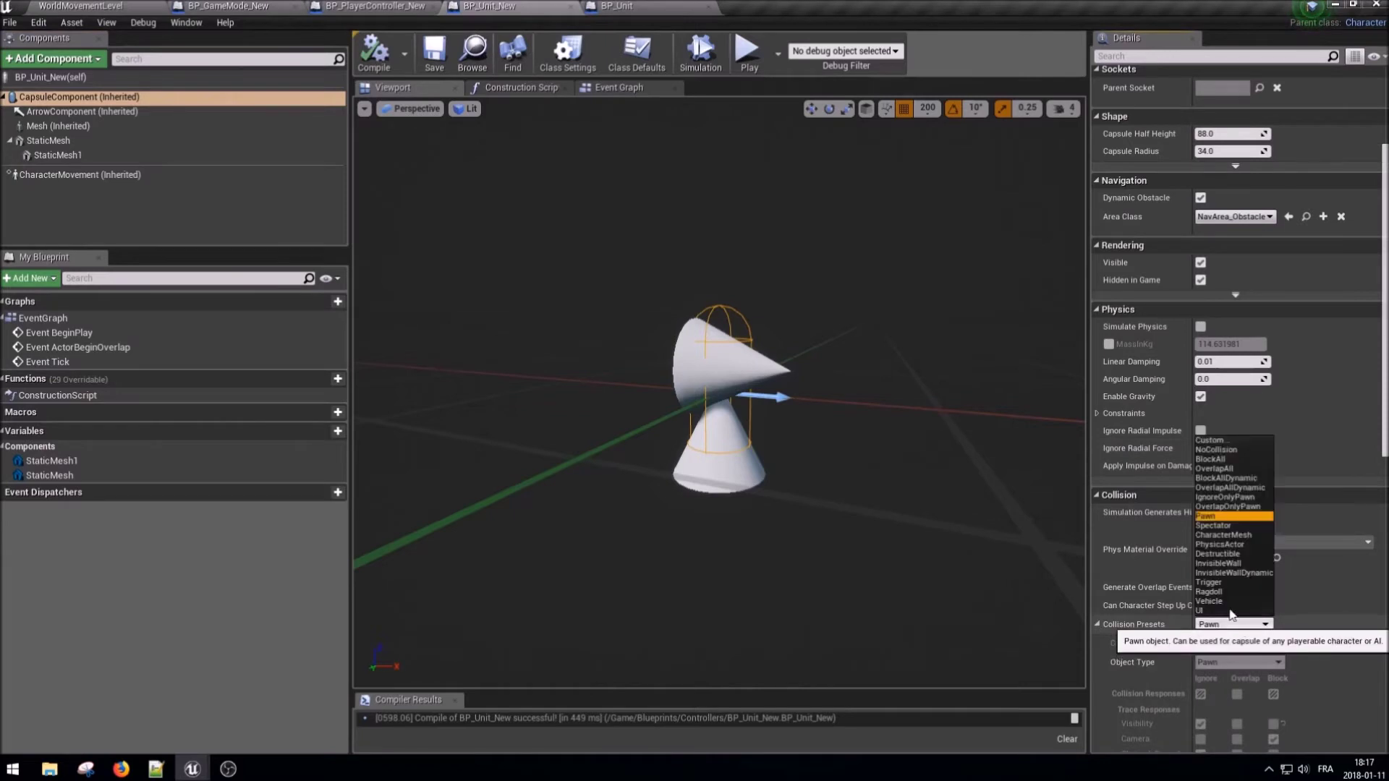
click(1226, 460)
click(1232, 624)
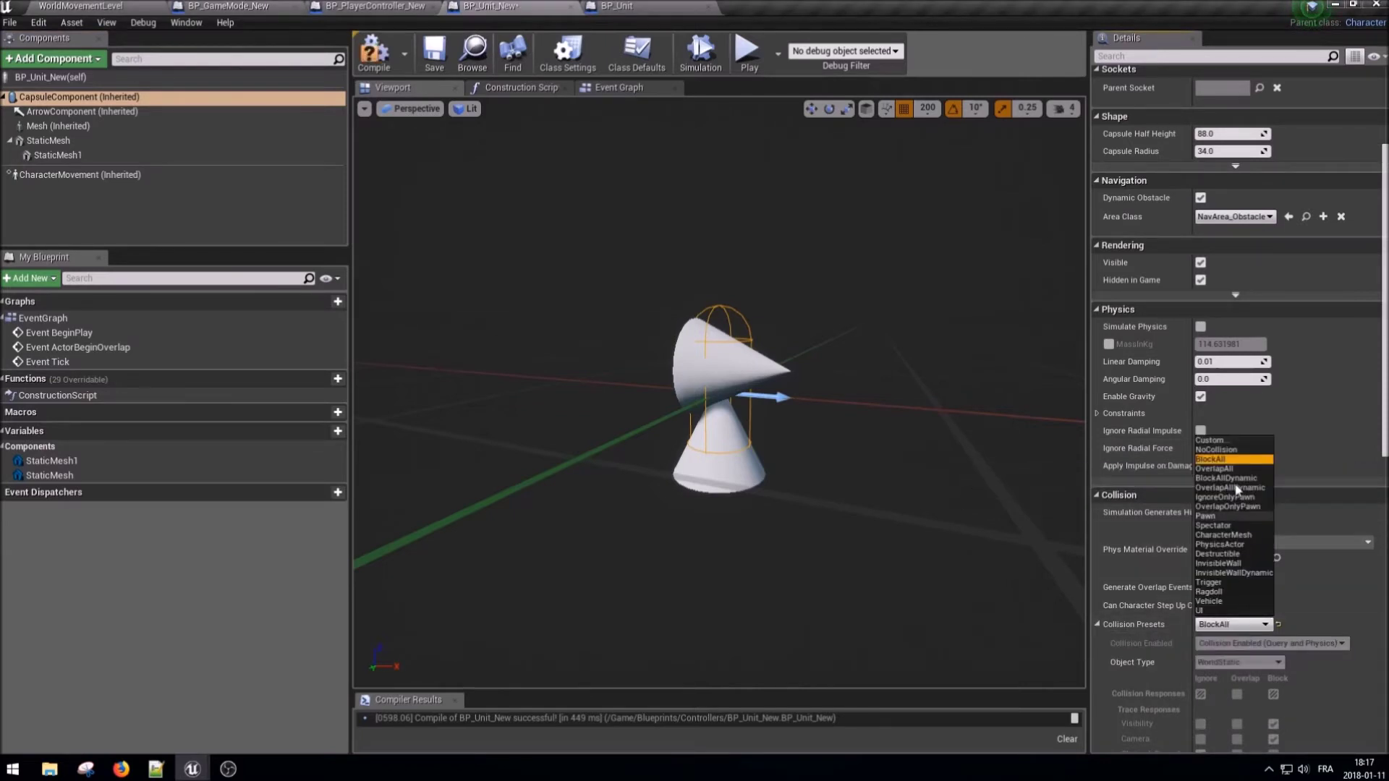
click(1221, 440)
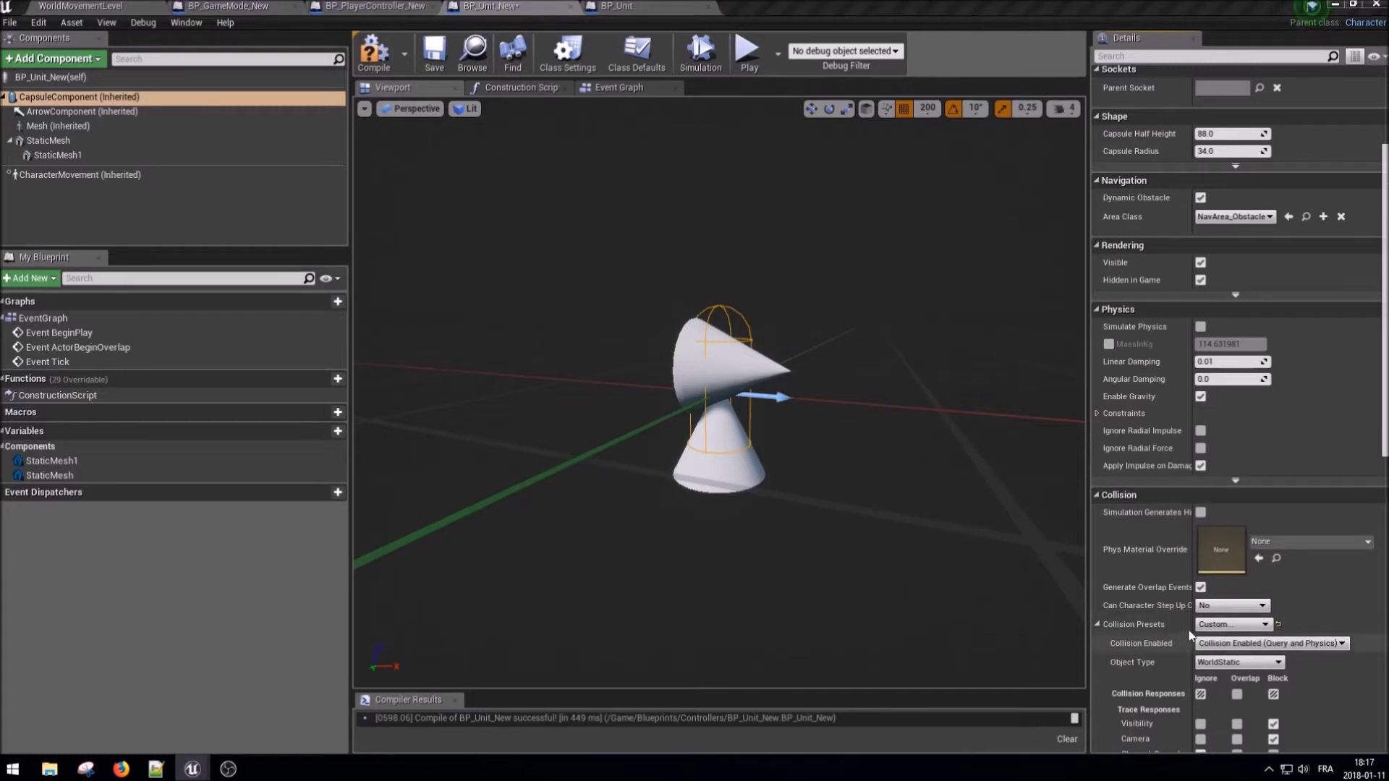
- Set the capsule to ignore the Visibility trace and block the Channel_Unit trace
scroll(1322, 571, down, 2)
scroll(1293, 564, down, 3)
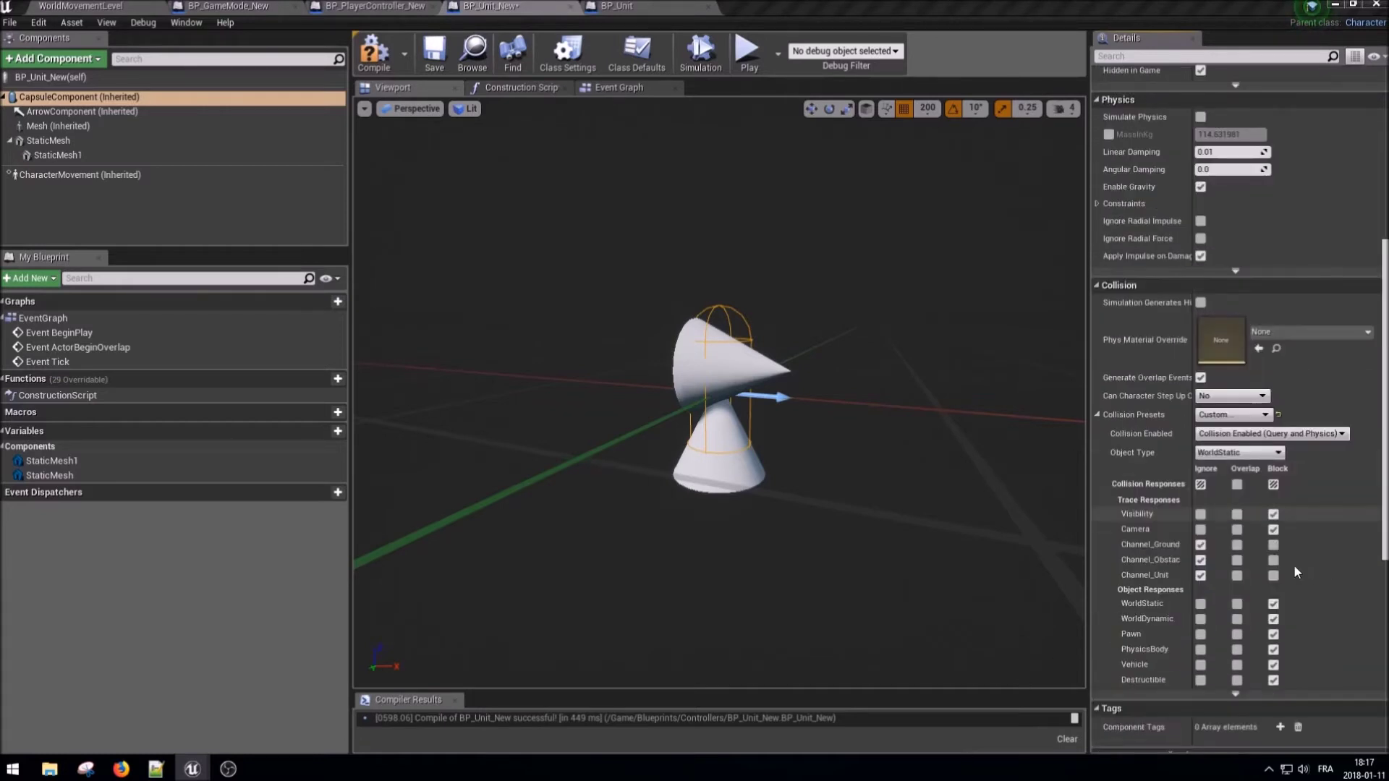
click(1200, 514)
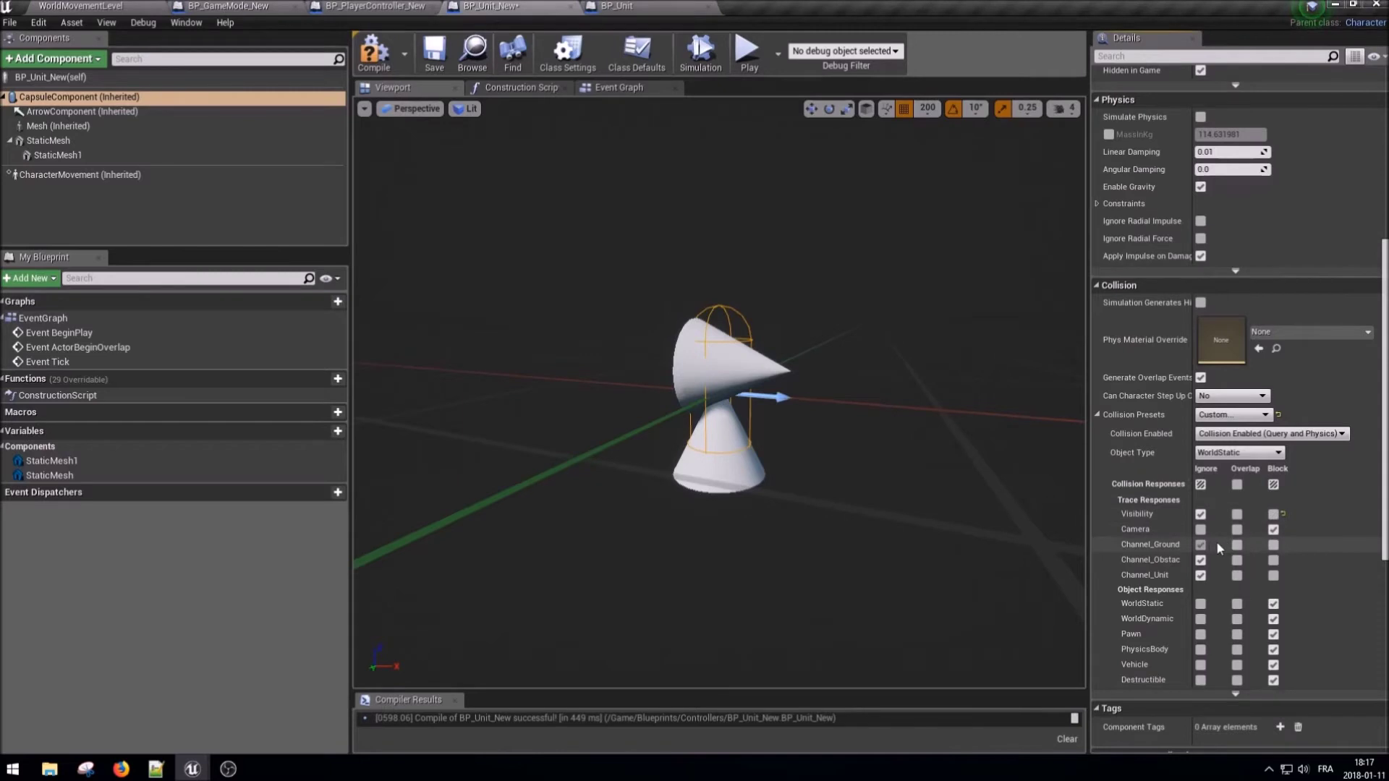
click(1274, 576)
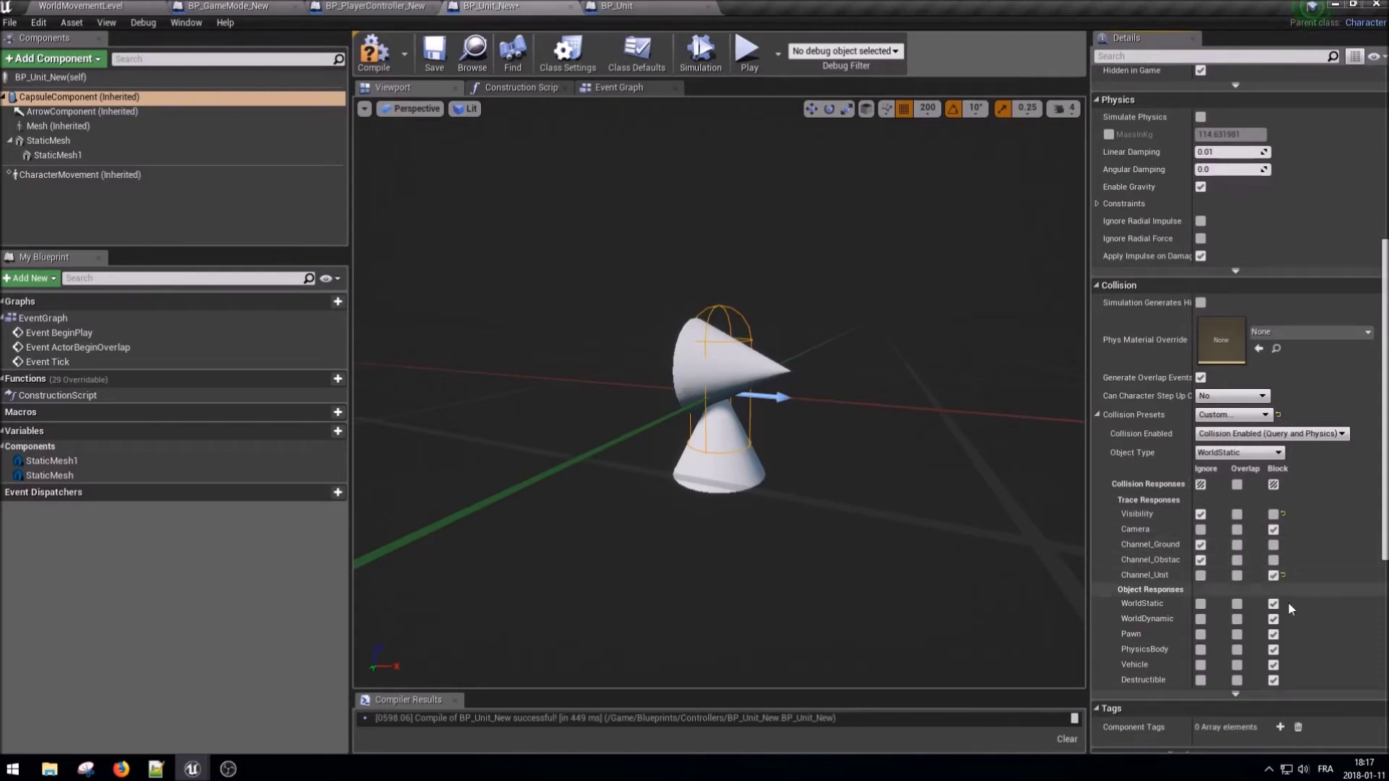
click(385, 6)
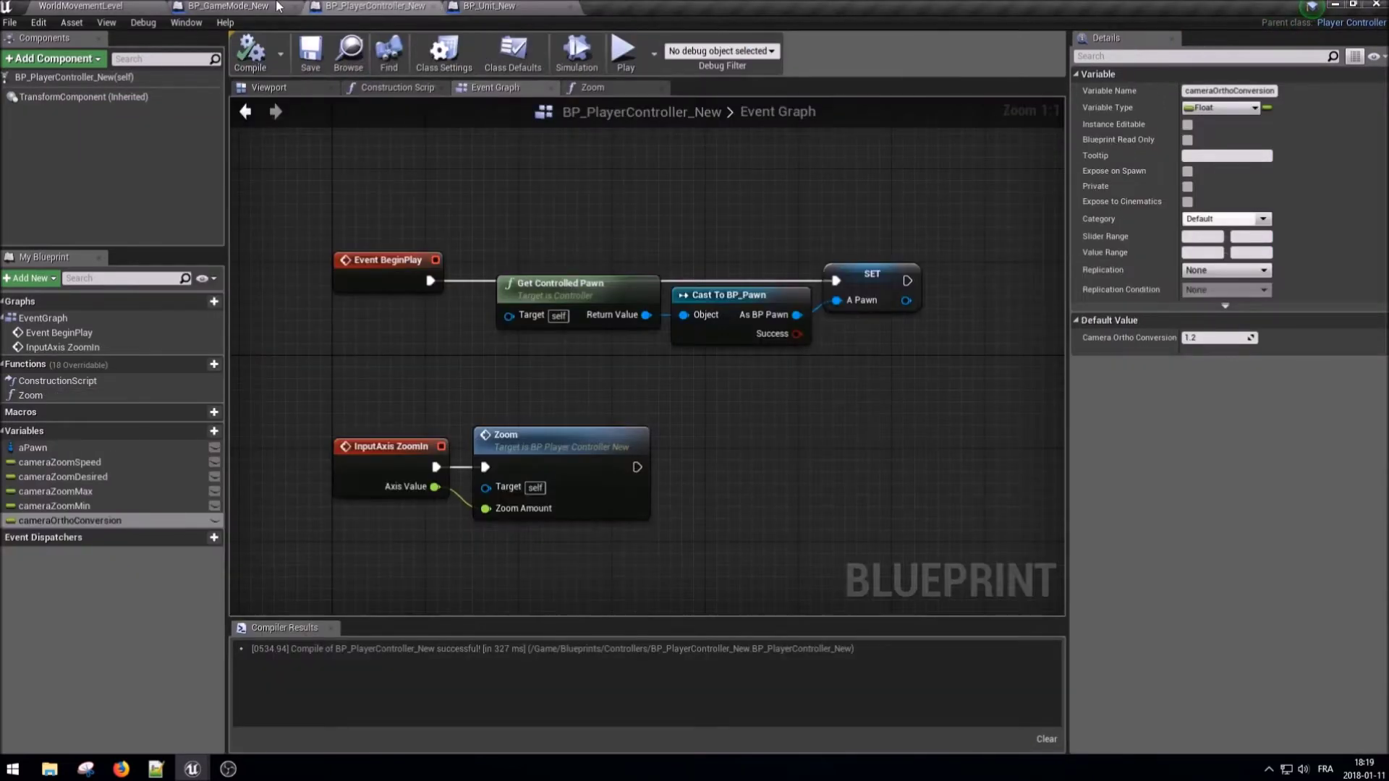
- Enlarge the BP_GameMode_New viewport and show its Event Graph
click(238, 5)
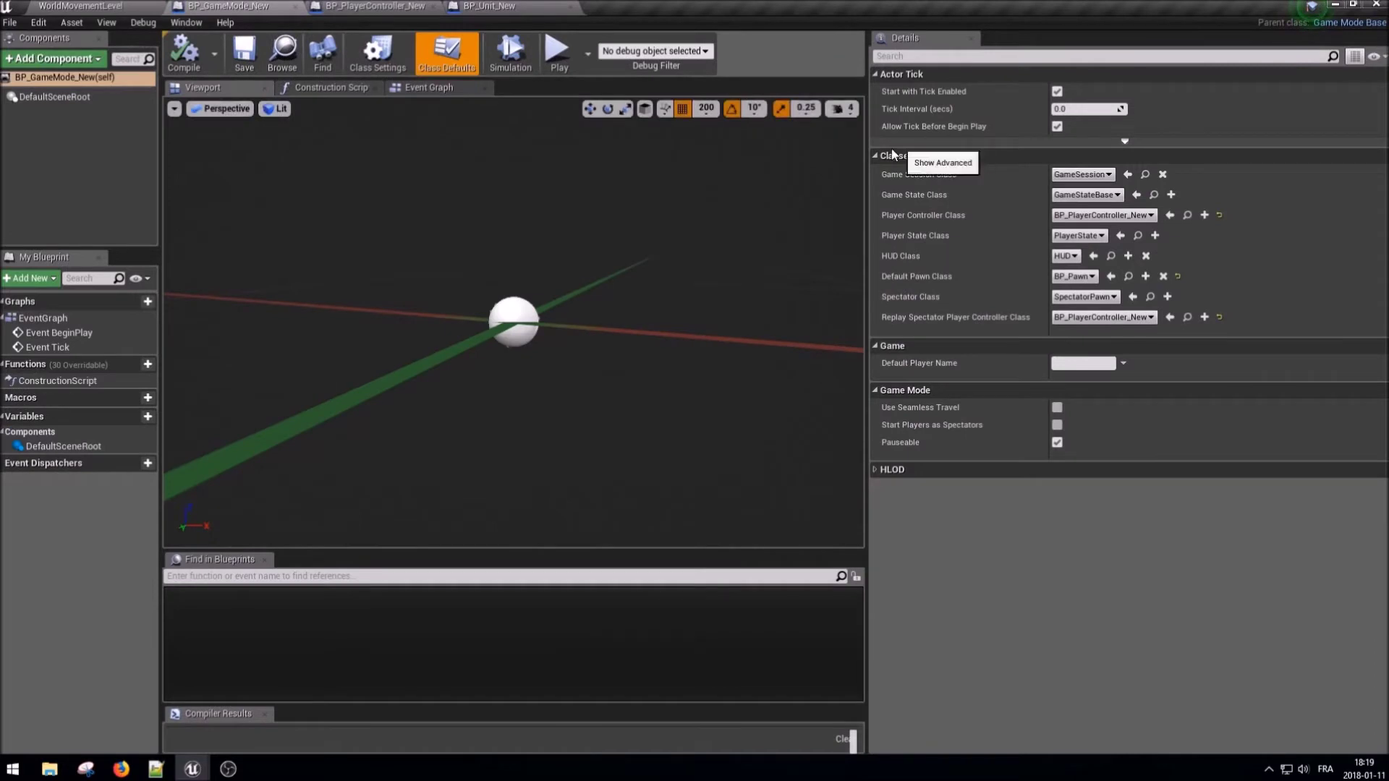
drag(867, 174, 1089, 190)
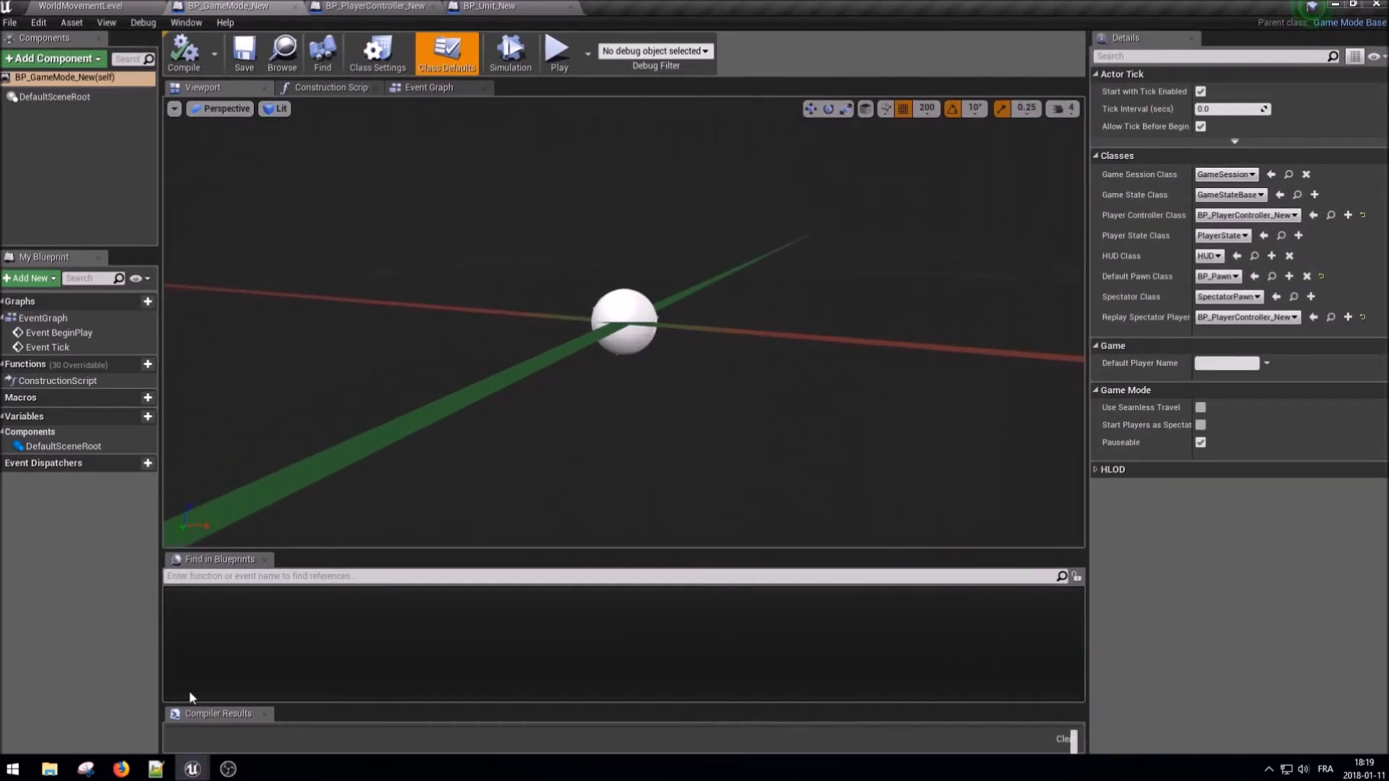
drag(219, 560, 379, 693)
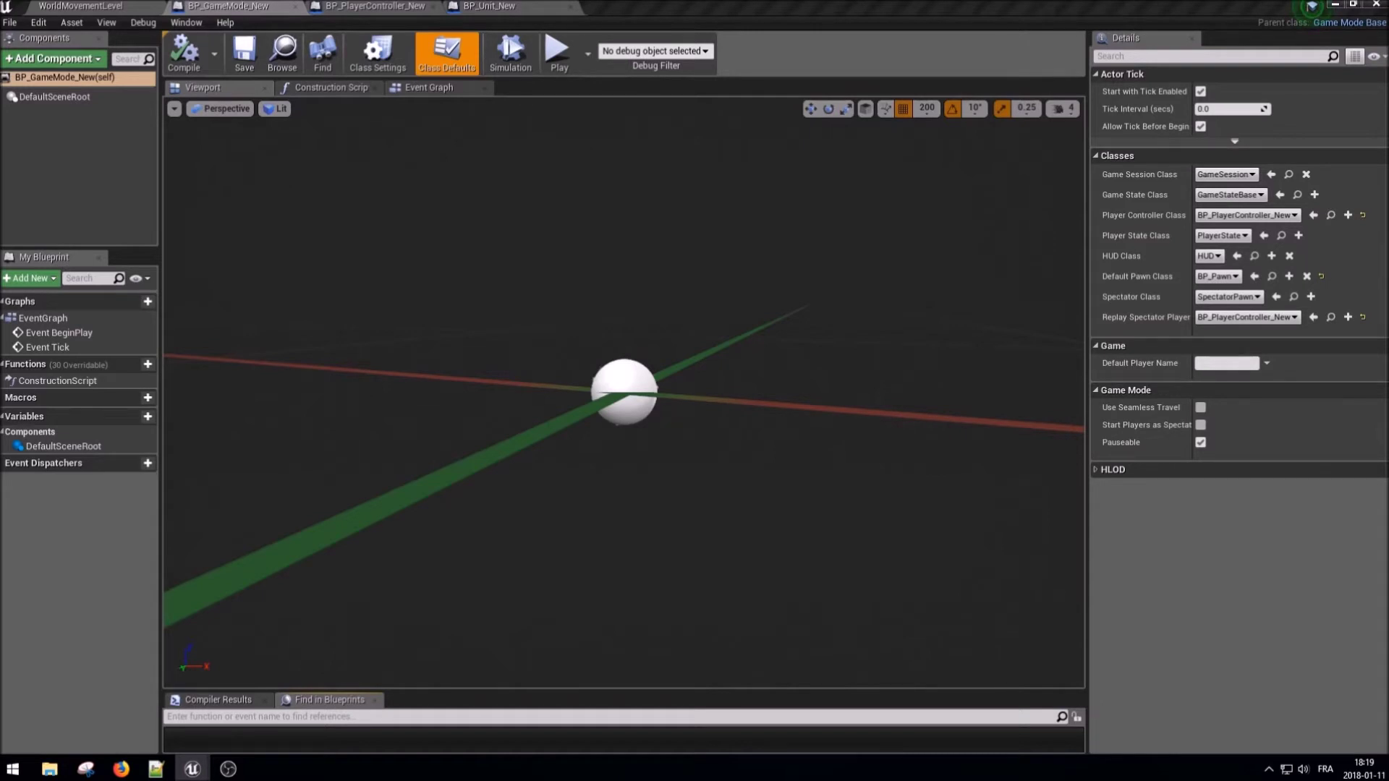
click(463, 88)
- Add a Cast To BP_PlayerController_New node after BeginPlay
drag(470, 343, 648, 346)
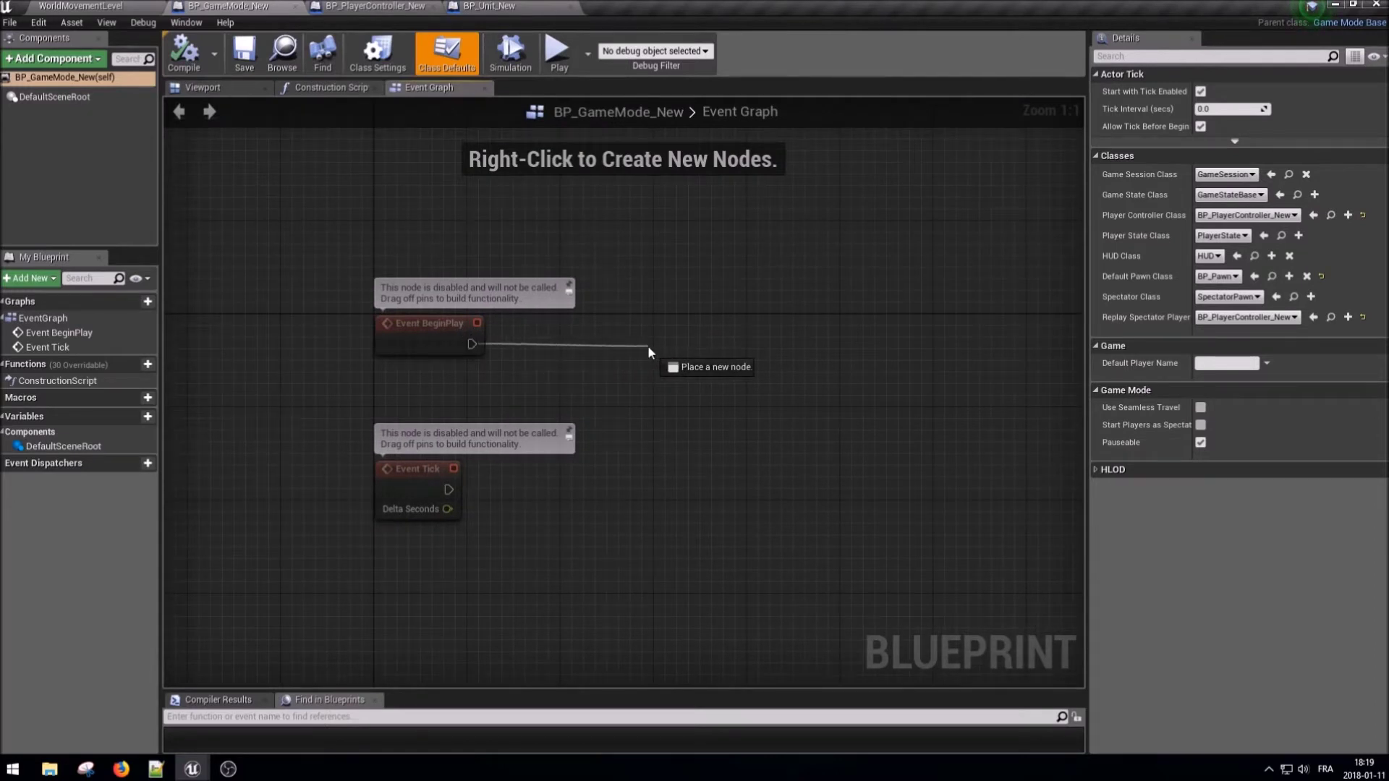
text(cast to bp player)
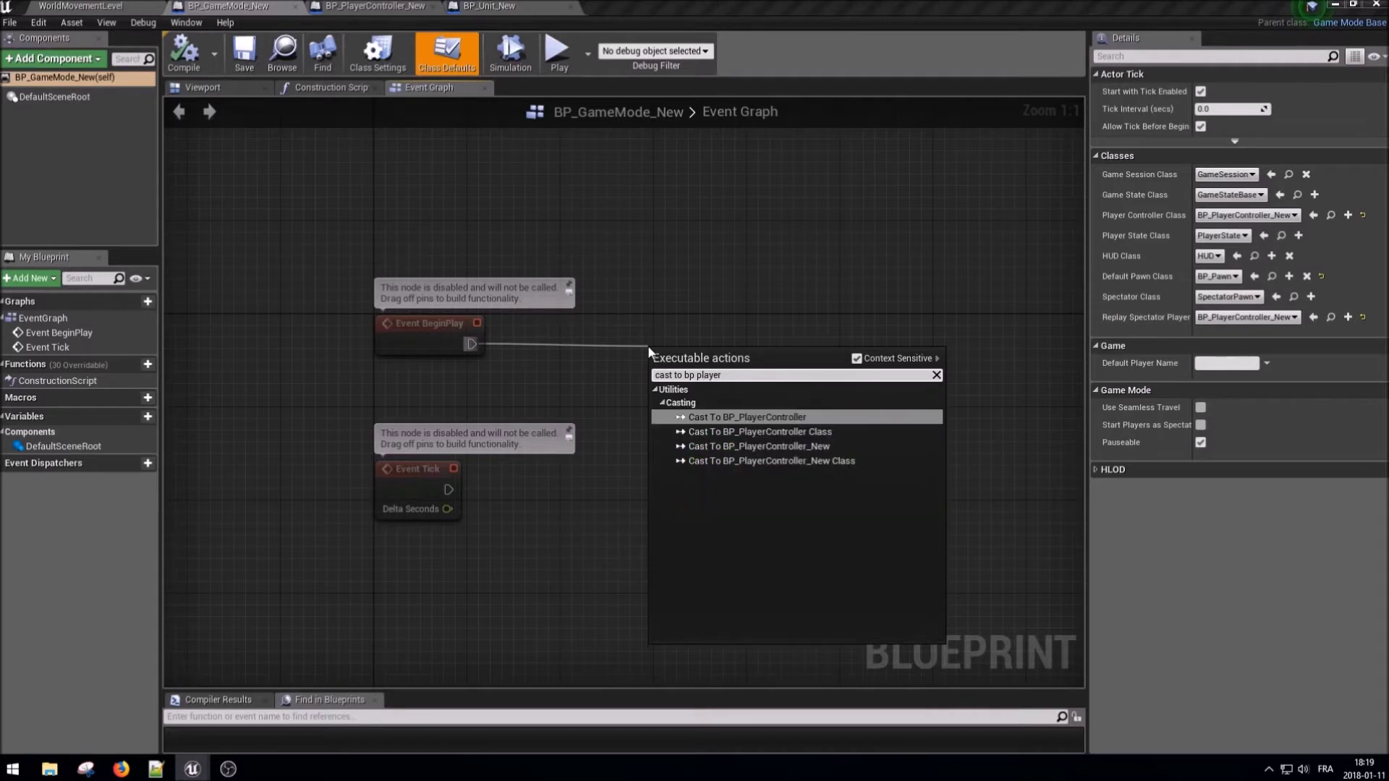
key(Down)
key(Down)
key(Return)
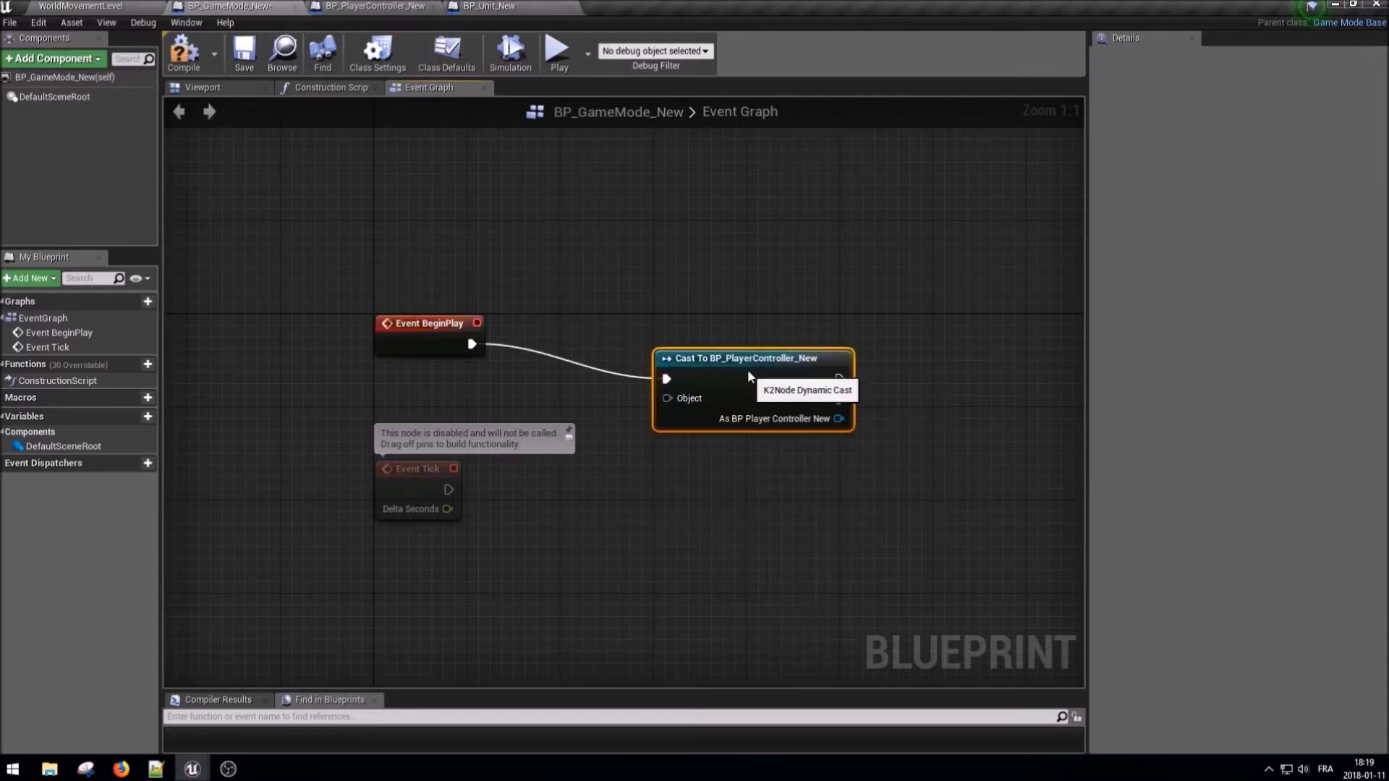
drag(748, 374, 736, 340)
- Feed Get Player Controller into the cast's Object input
drag(656, 363, 617, 371)
text(get play)
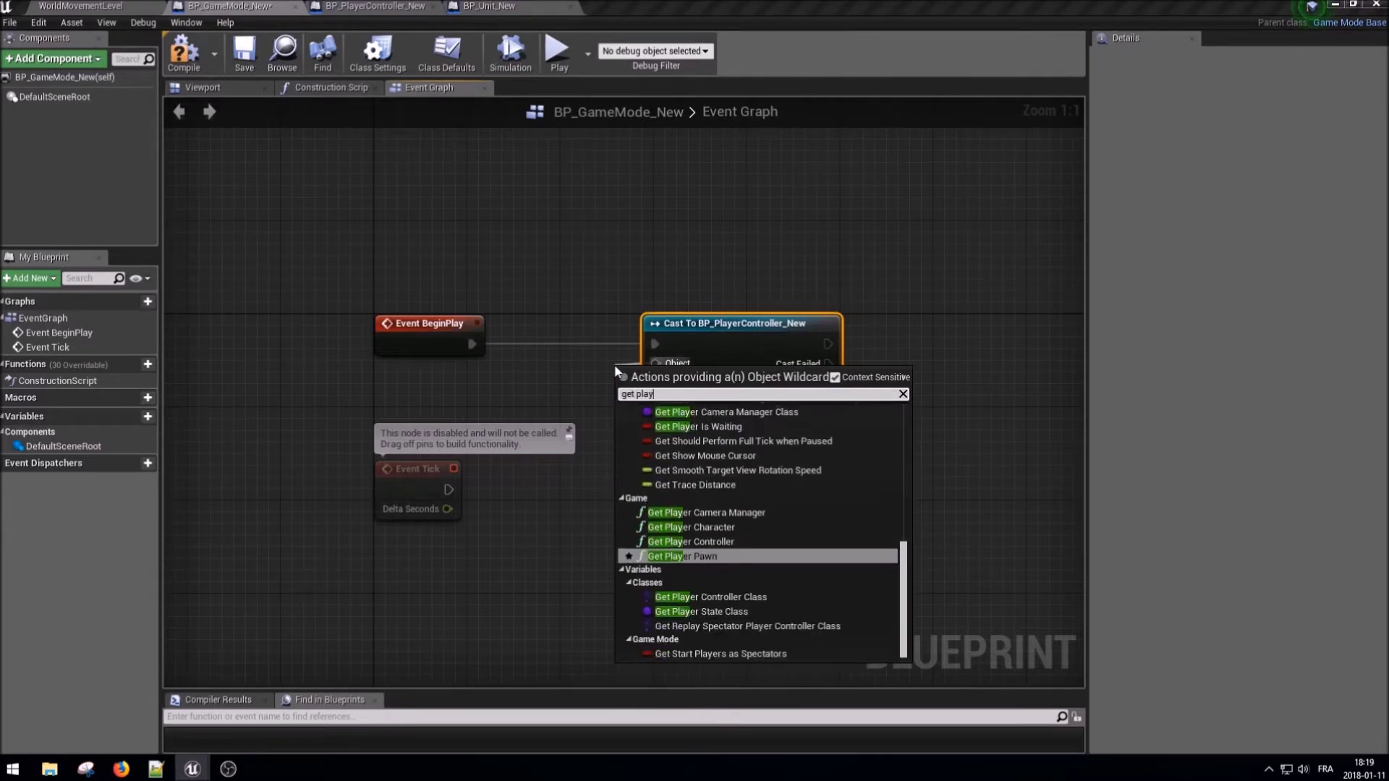
text(er co)
text(l)
key(Return)
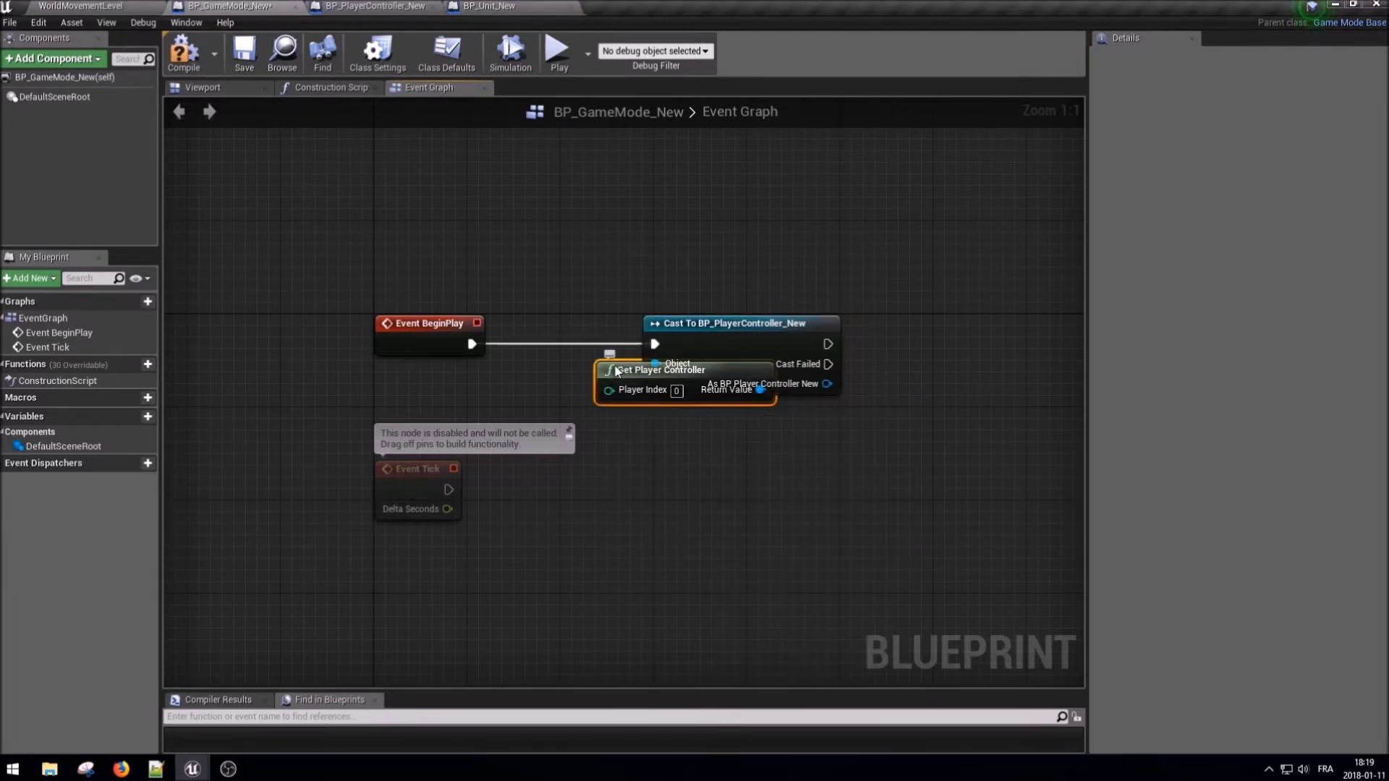
drag(604, 369, 478, 347)
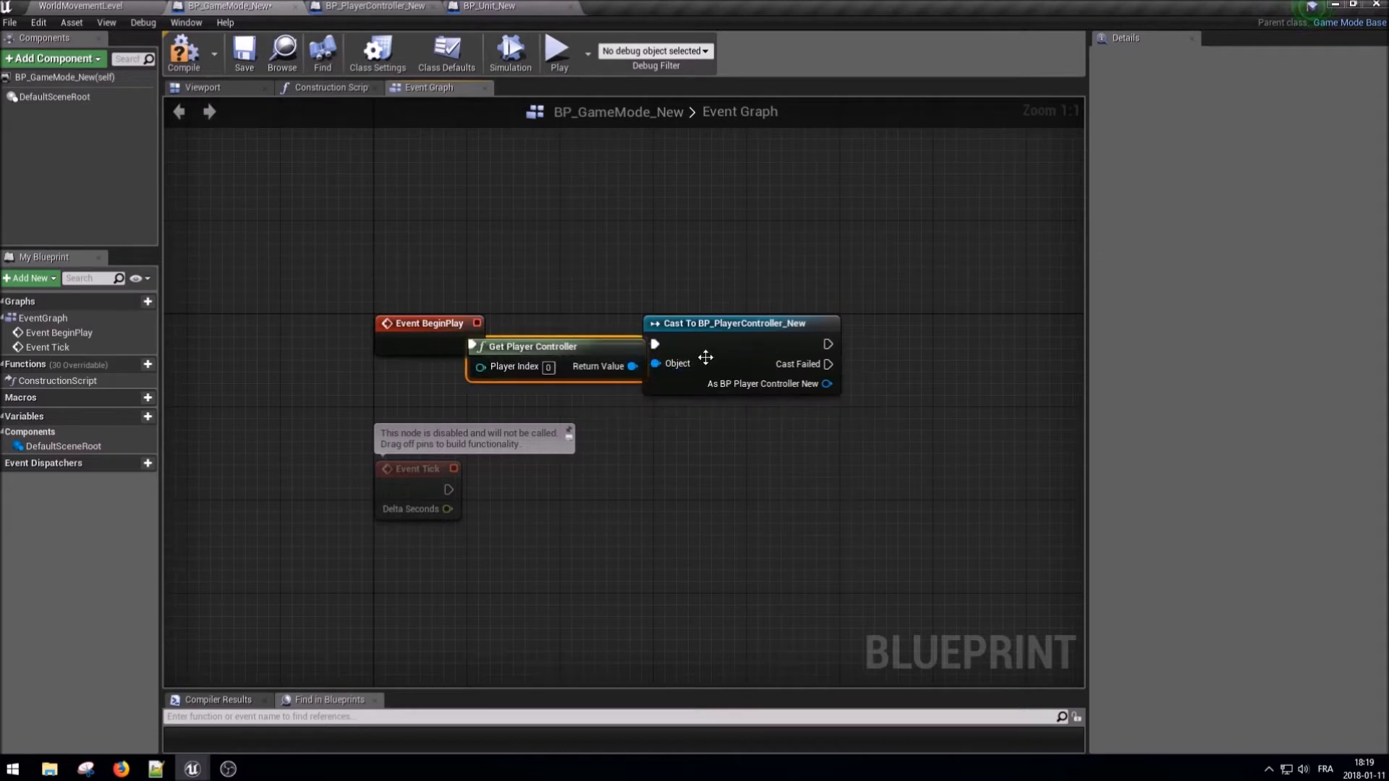
right_click(656, 363)
click(705, 435)
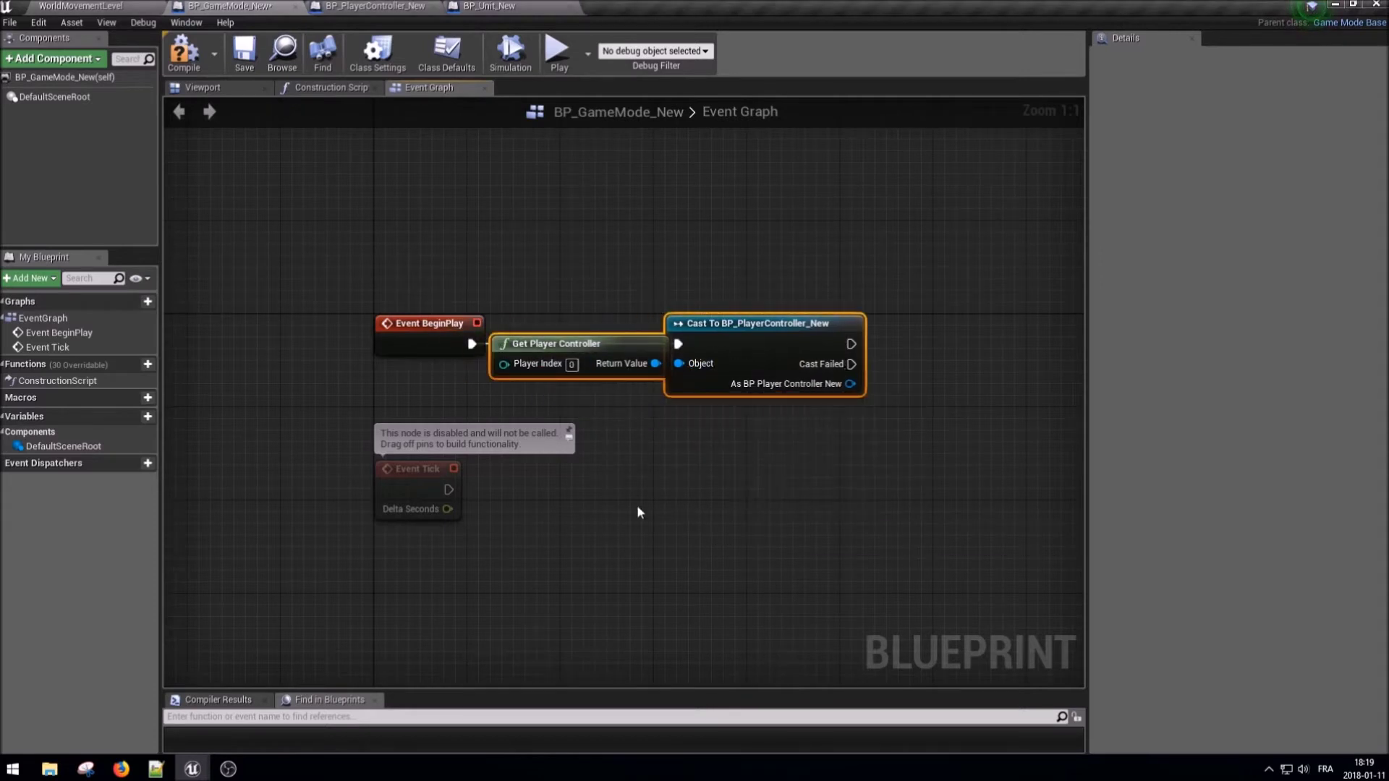
- Delete Event Tick and promote the cast result to a playerController variable
click(418, 469)
key(Delete)
right_drag(921, 431, 635, 458)
click(593, 362)
right_drag(747, 465, 633, 393)
right_click(555, 395)
click(613, 412)
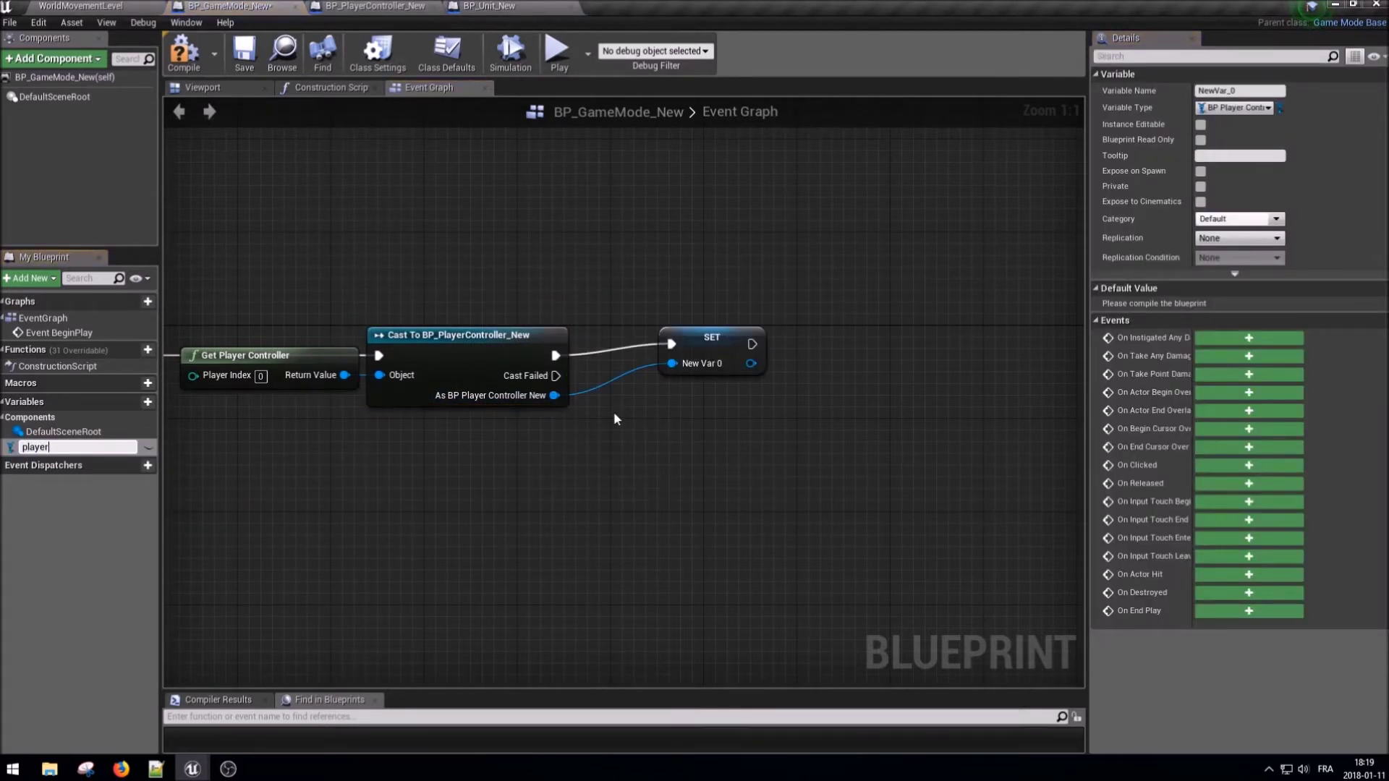
text(Controller)
key(Return)
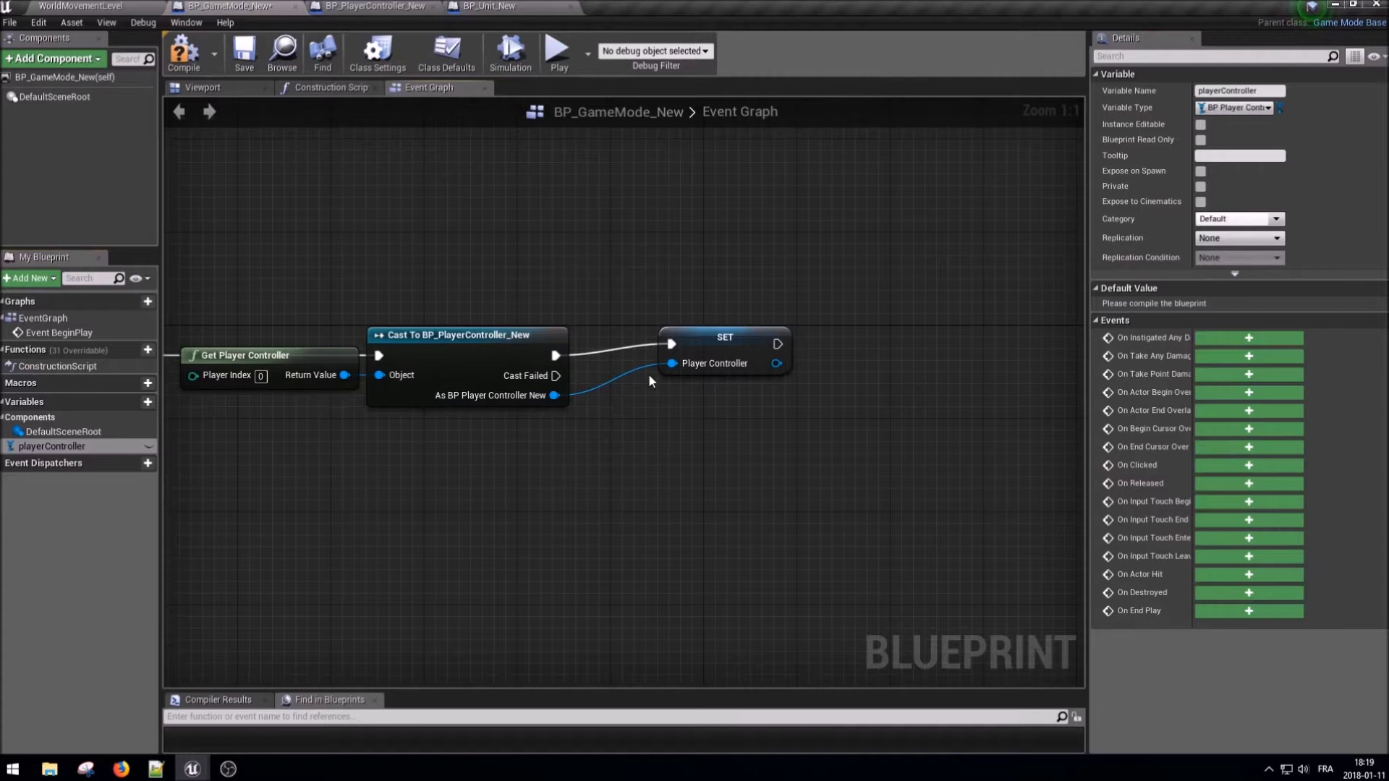
drag(710, 338, 638, 350)
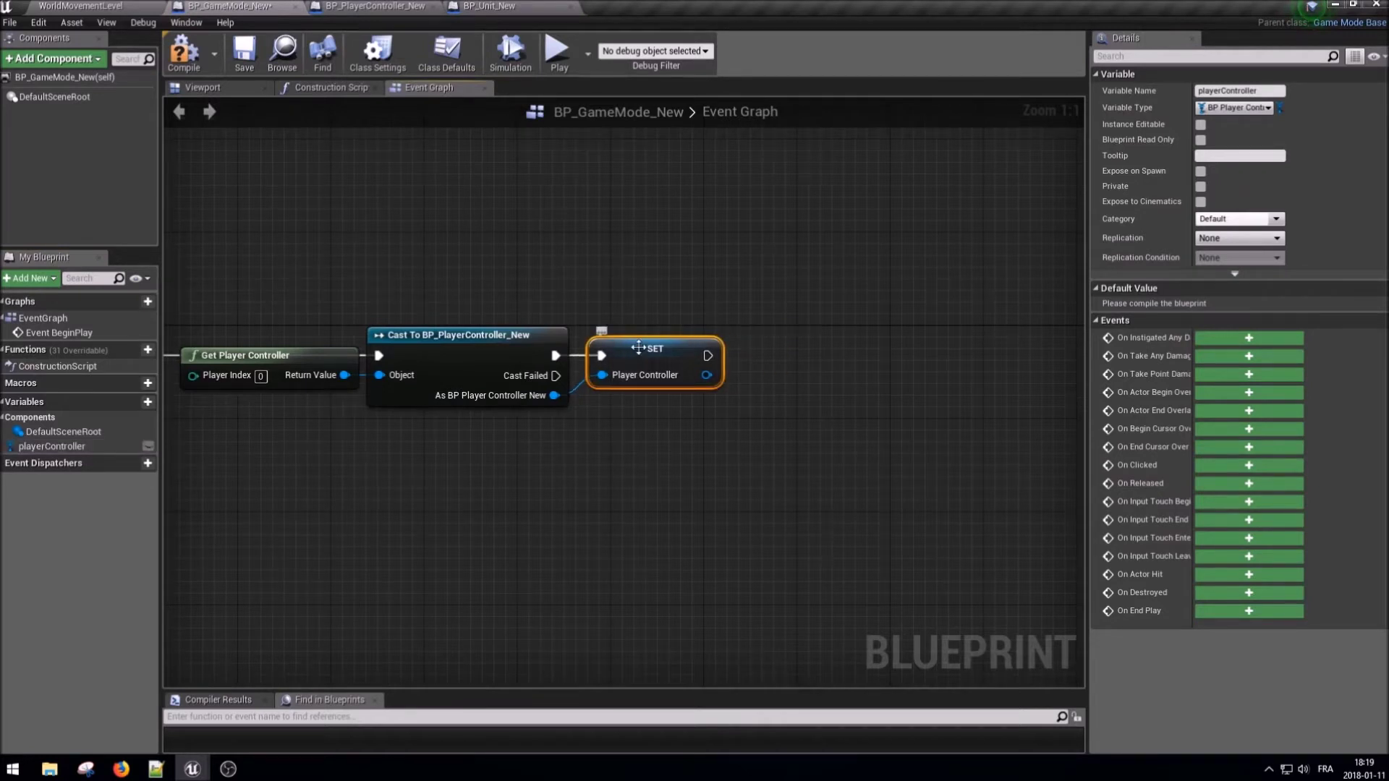
right_drag(651, 351, 563, 354)
- Compile and save BP_GameMode_New, then add a new variable in BP_PlayerController_New
click(183, 55)
click(243, 67)
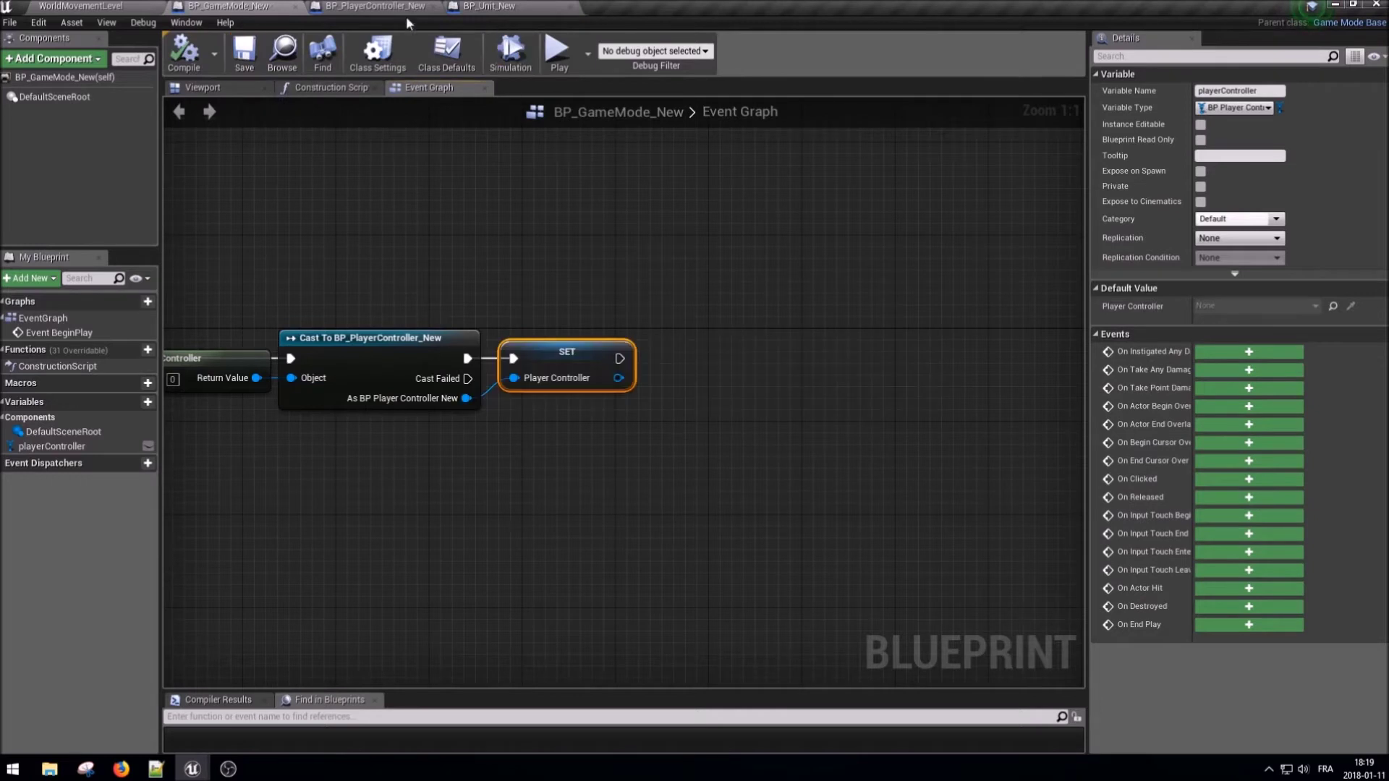
click(391, 7)
click(212, 431)
- Name the variable gamemode, make it a BP Game Mode reference, then compile and save
text(gamemode)
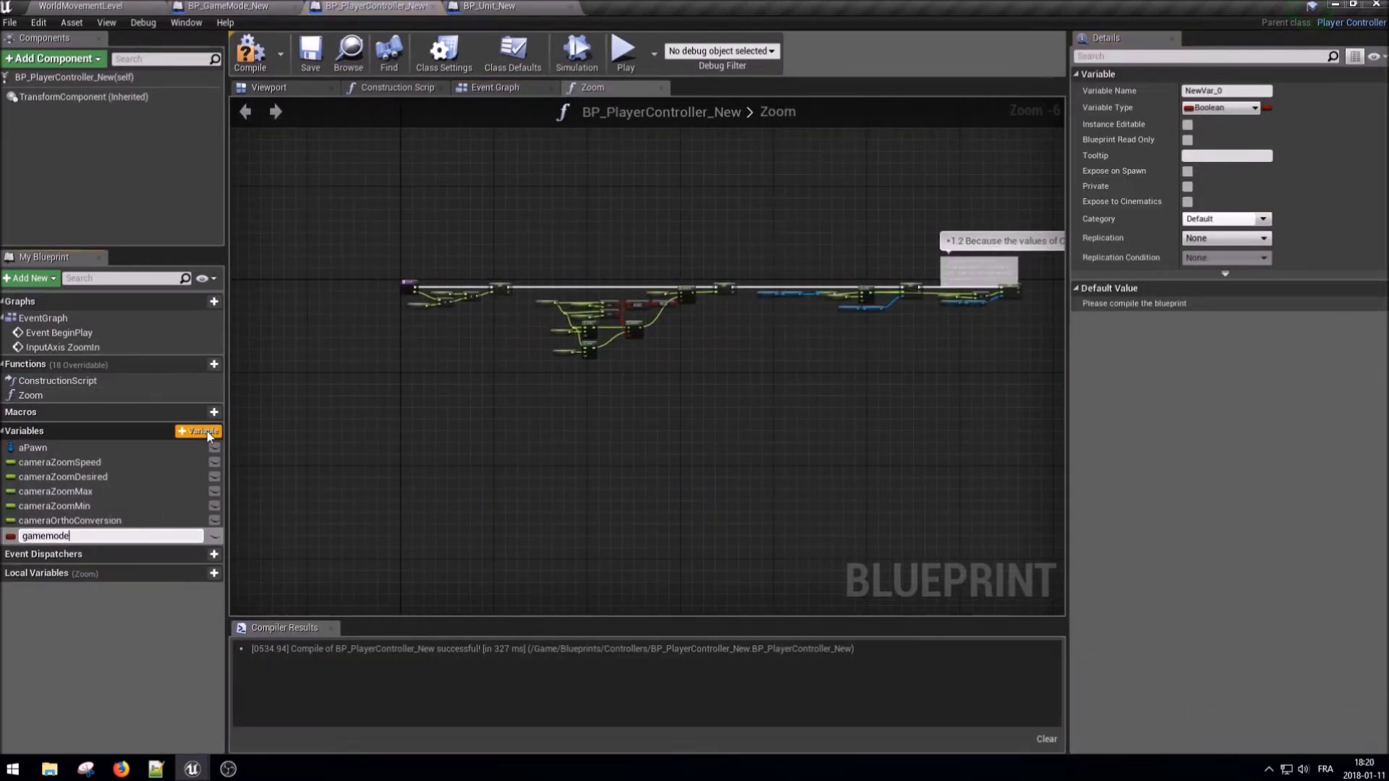
key(Return)
scroll(318, 518, down, 1)
click(1230, 109)
text(gamem)
key(Down)
key(Up)
key(Right)
key(Escape)
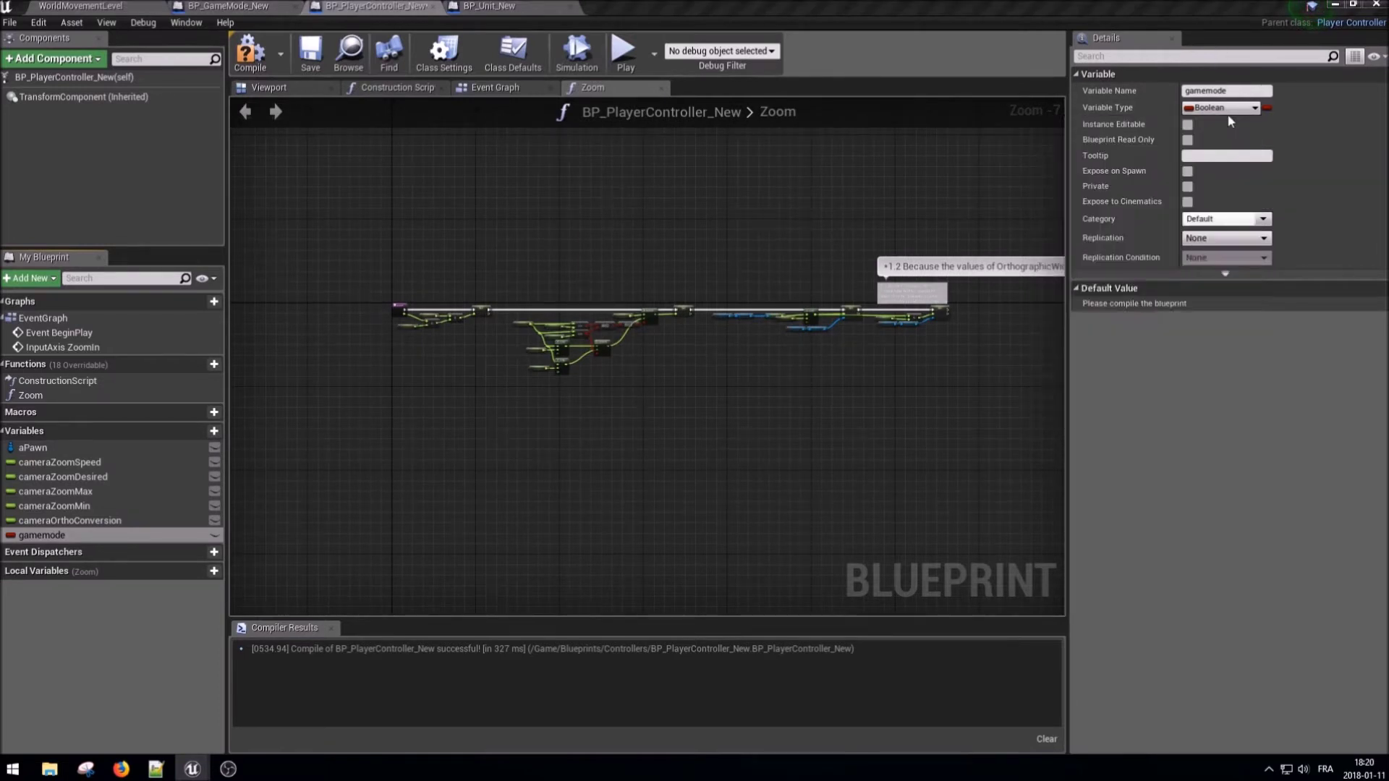
click(243, 51)
click(300, 63)
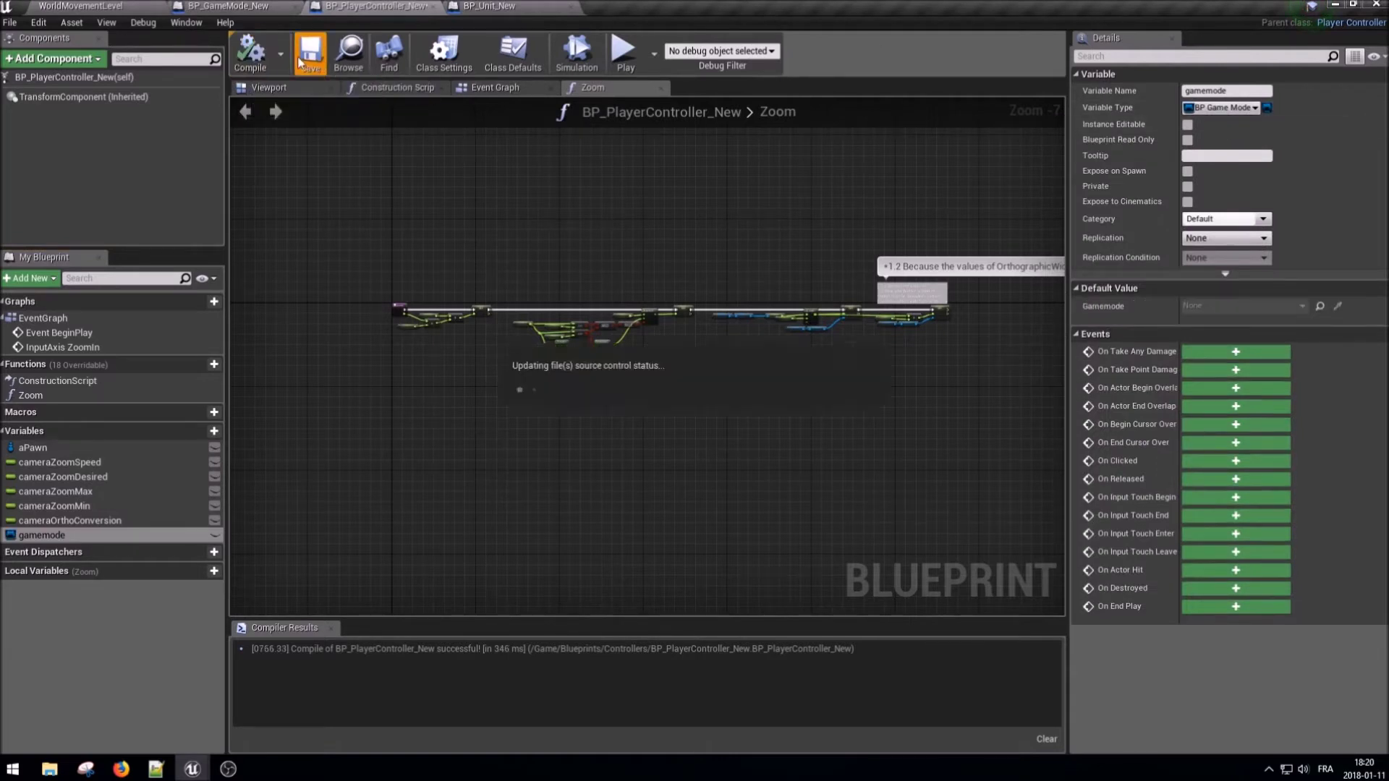
- In BP_GameMode_New, set the playerController's Gamemode to Self
click(224, 6)
drag(617, 378, 654, 378)
text(set gamemo)
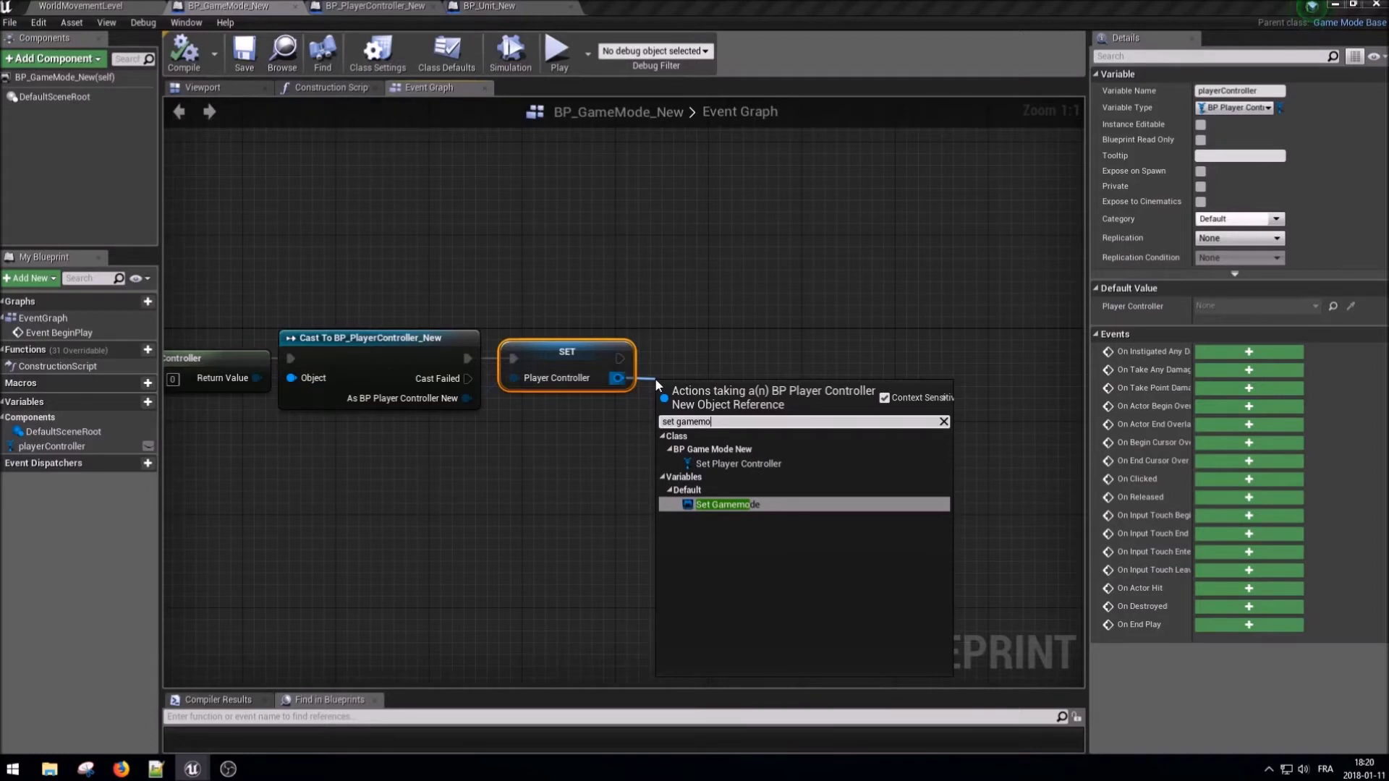
key(Return)
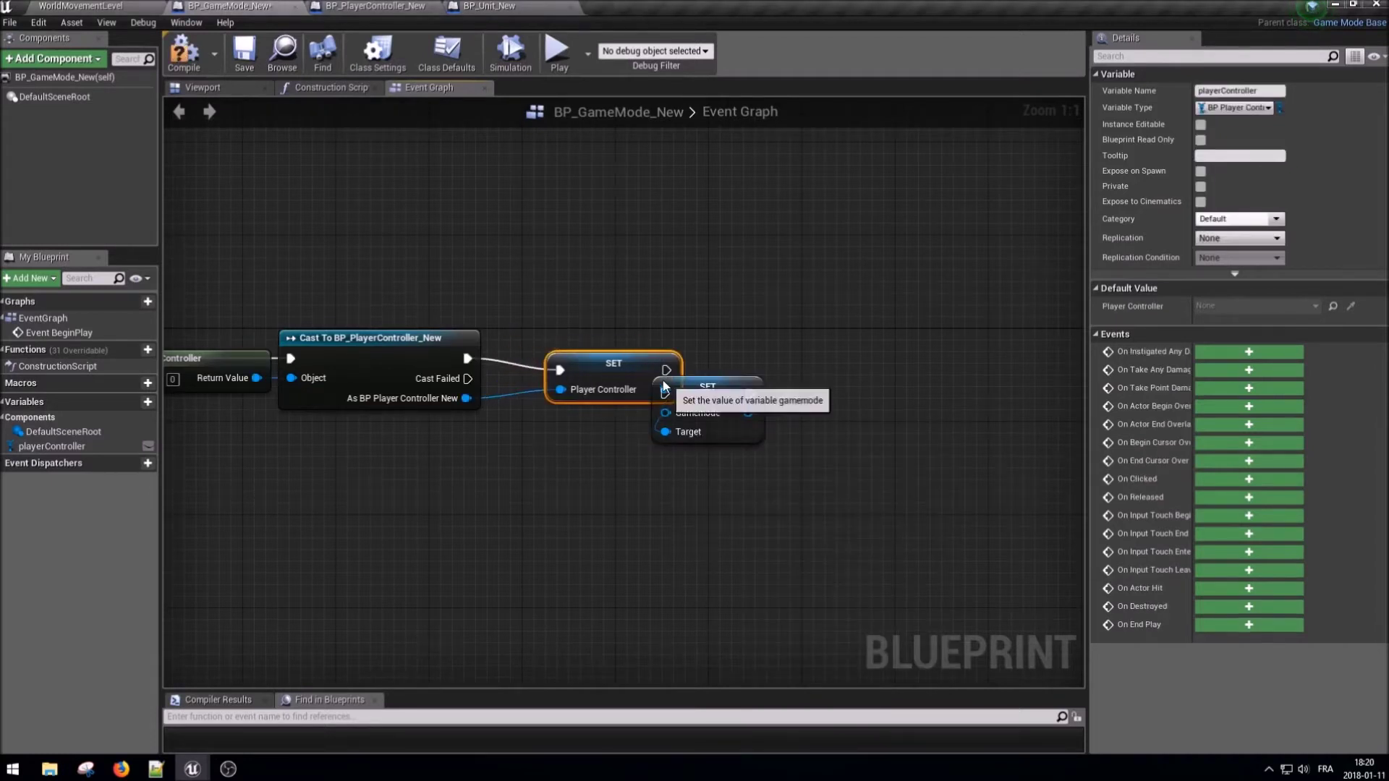
drag(613, 363, 567, 351)
mouse_move(723, 399)
mouse_down()
mouse_move(757, 376)
mouse_move(745, 360)
mouse_move(661, 376)
mouse_move(765, 355)
mouse_up()
text(self)
key(Return)
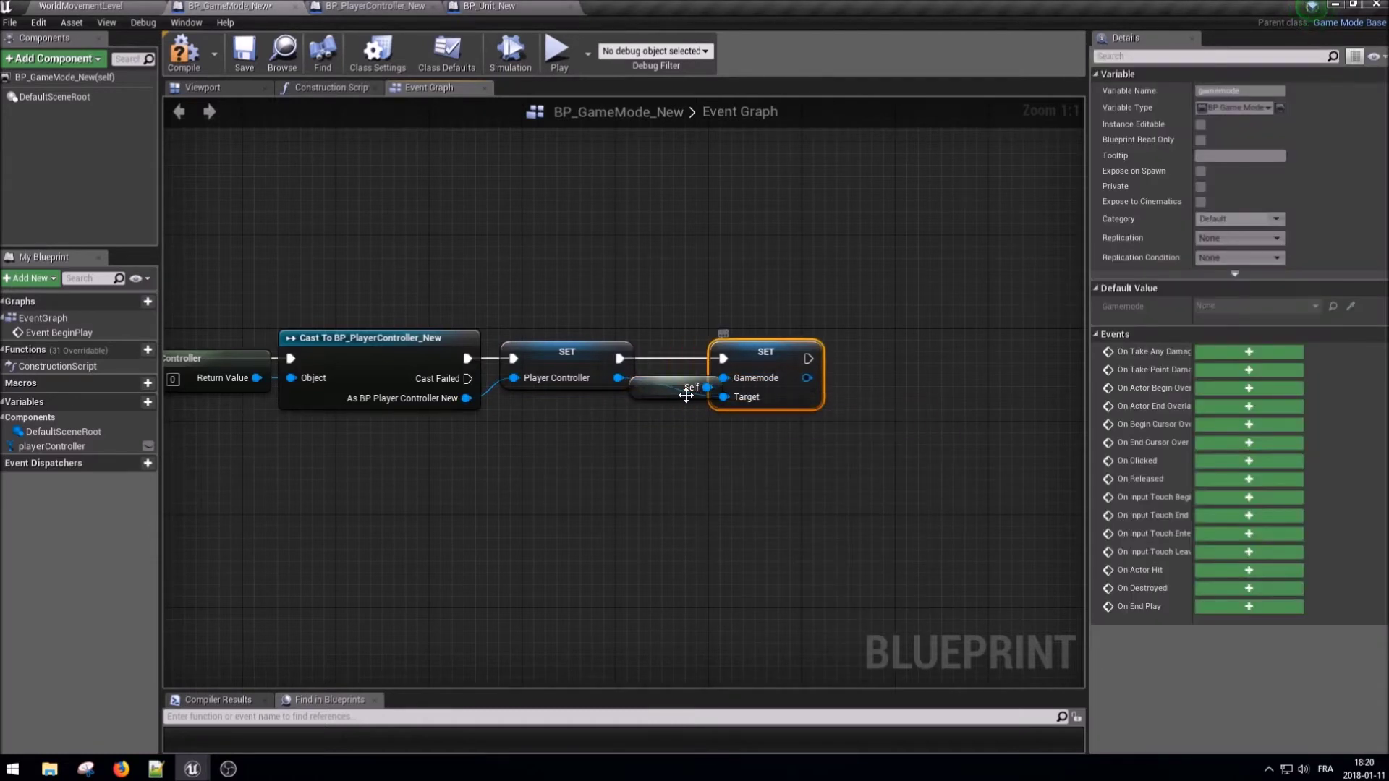
- Tidy the SET Gamemode node, then bring up new-asset options in the Controllers folder
click(674, 383)
right_click(746, 377)
drag(693, 424, 691, 343)
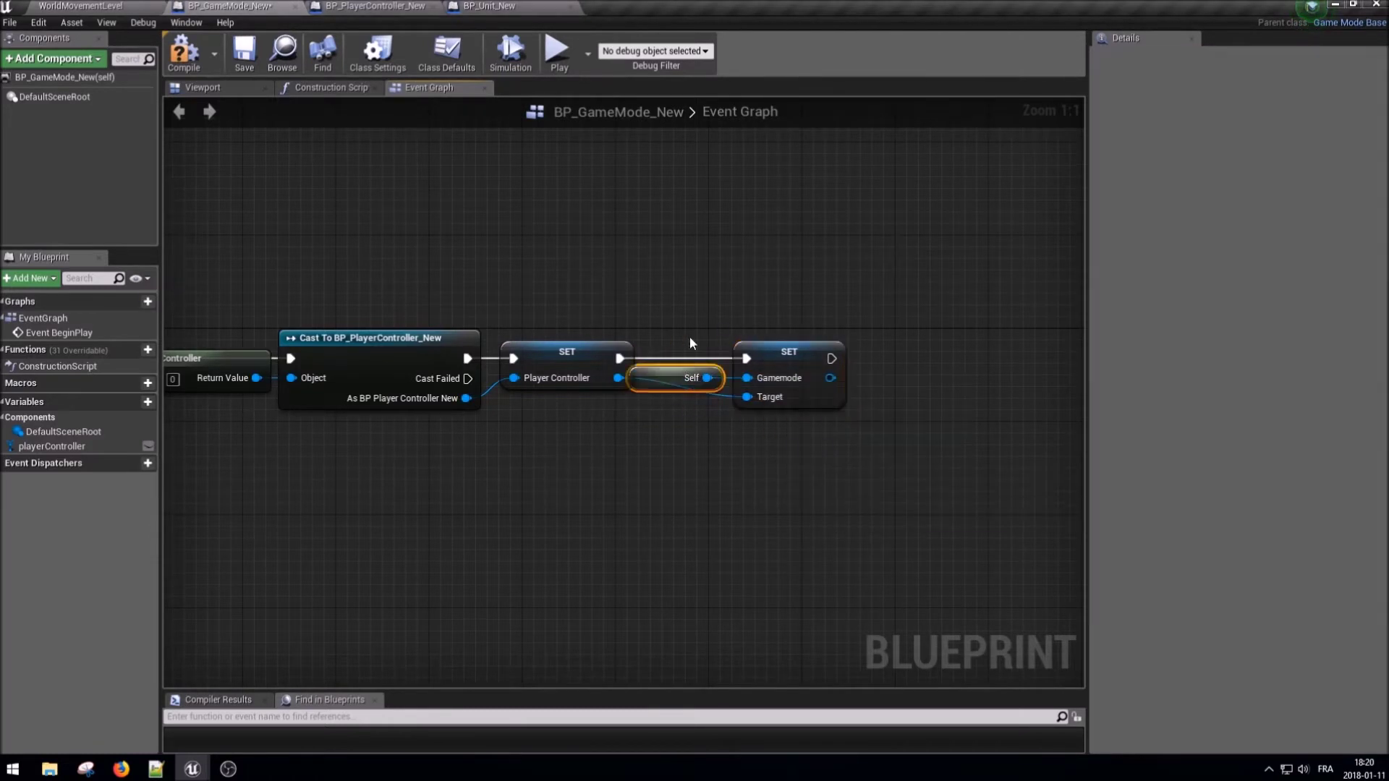
drag(788, 352, 800, 352)
click(796, 527)
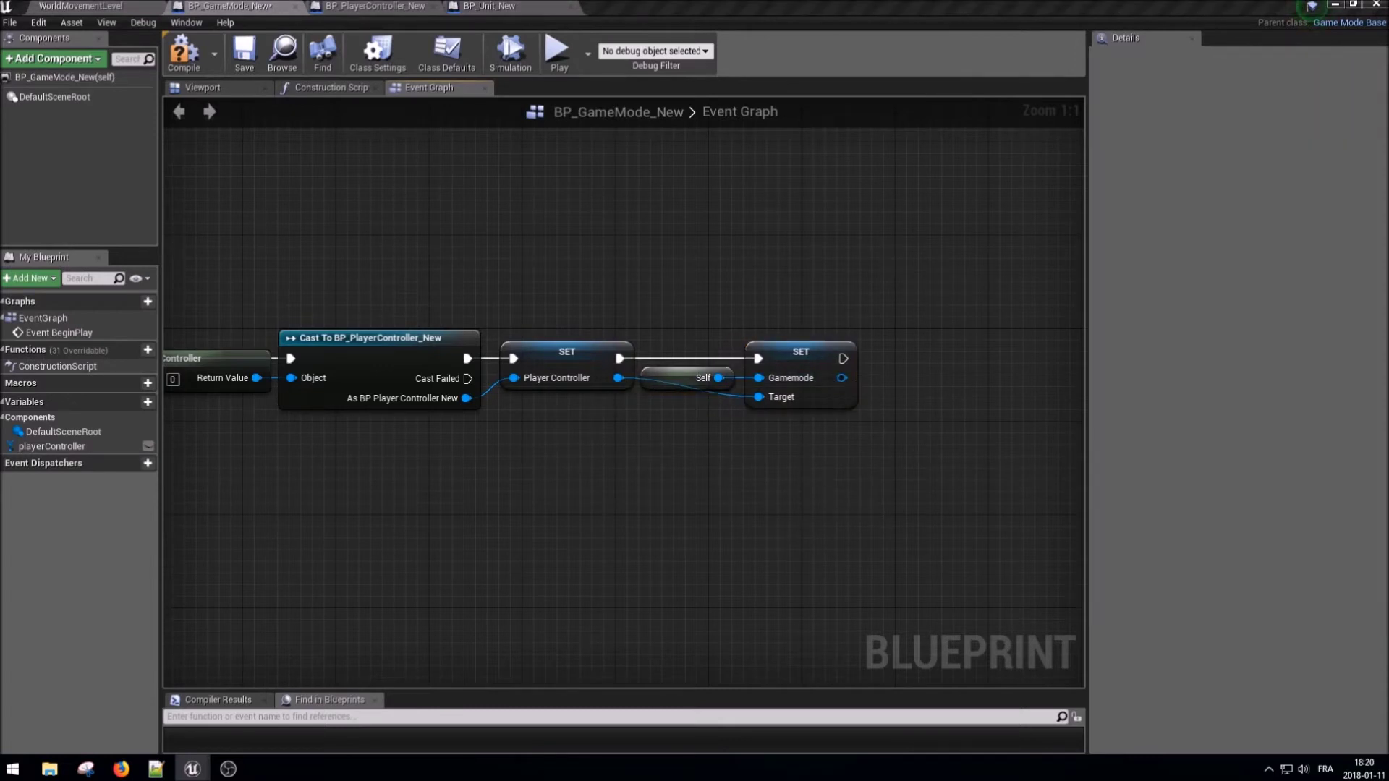
click(80, 6)
right_click(518, 665)
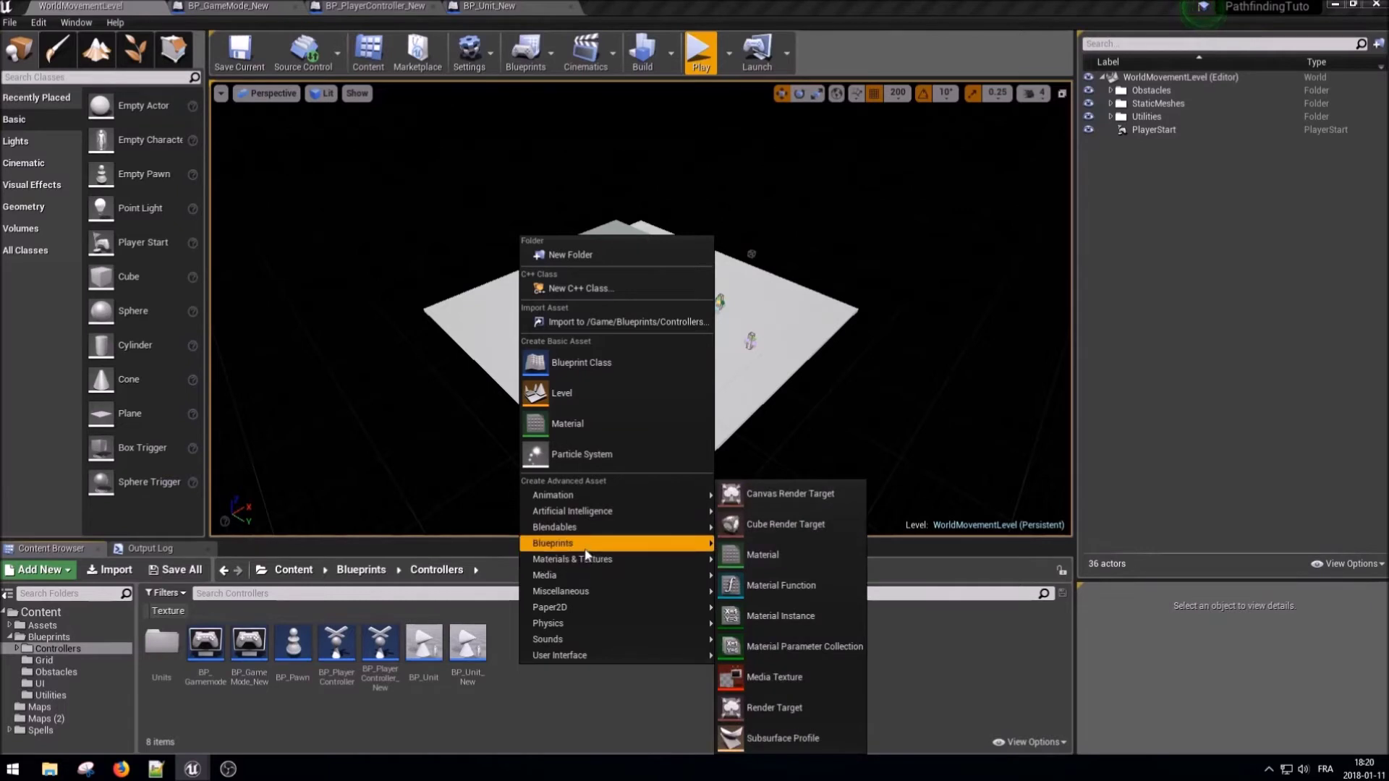
- Create a Blueprint Enumeration named EGameState in the Controllers folder and open it
mouse_move(586, 548)
click(795, 674)
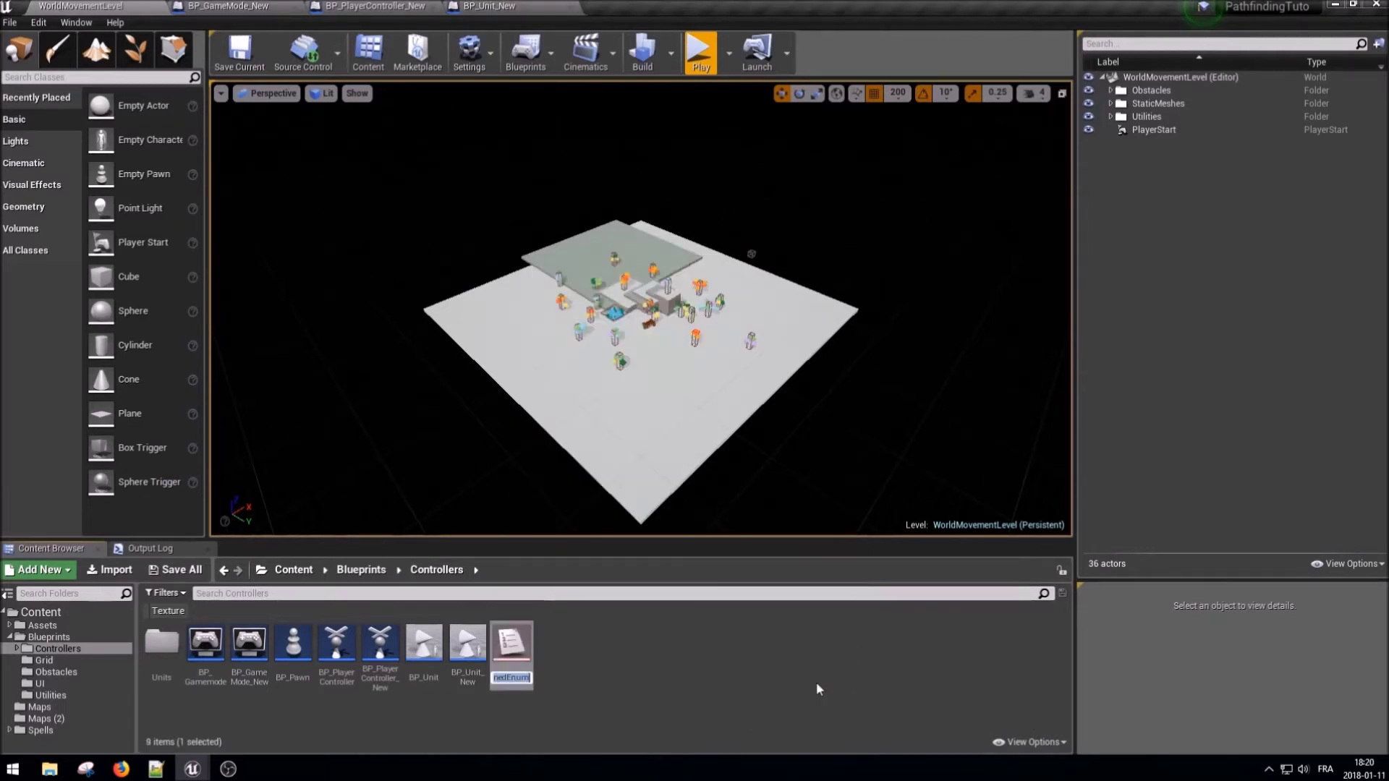
text(EGam)
text(e)
key(Return)
key(Return)
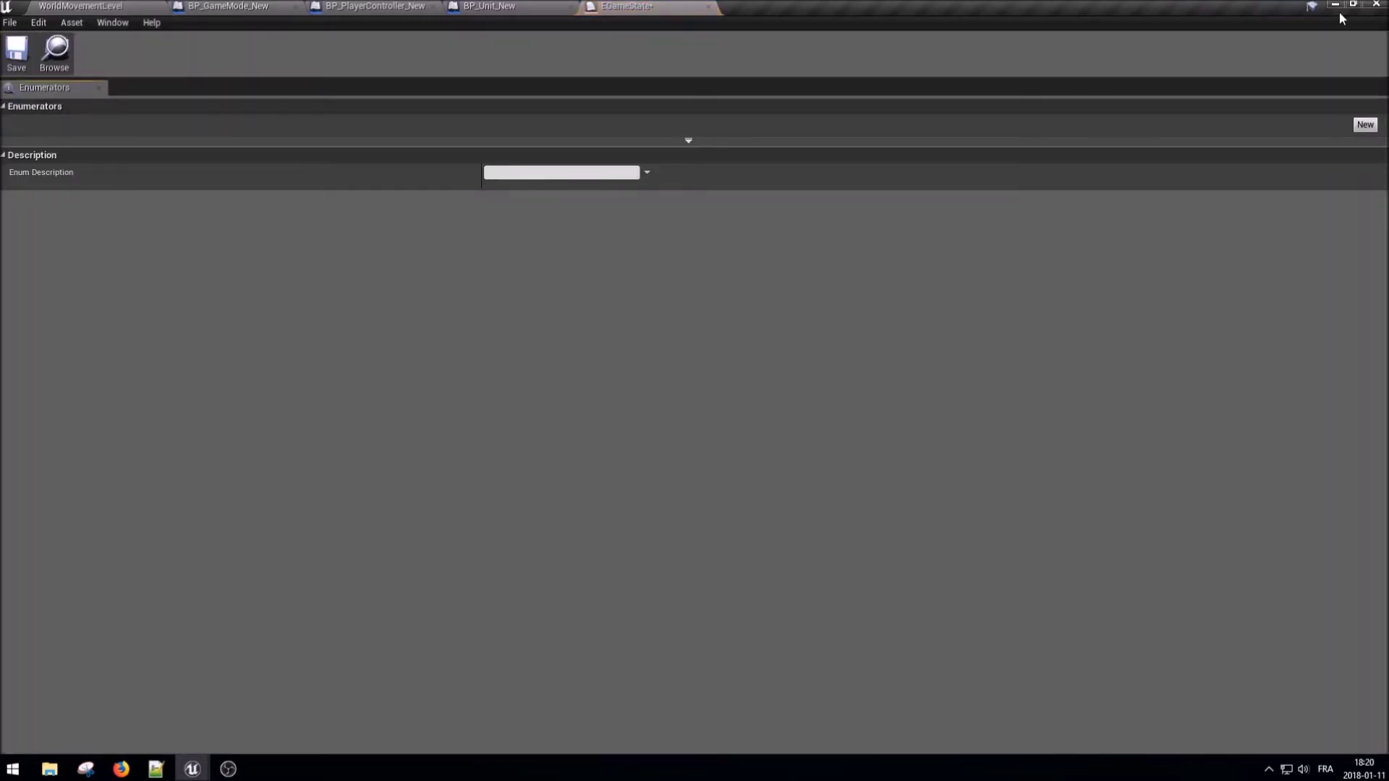
- Name the enumerators InMenus, InWorld and InCombat, delete the fourth, and save
click(1366, 125)
click(1365, 125)
click(1365, 125)
click(1365, 124)
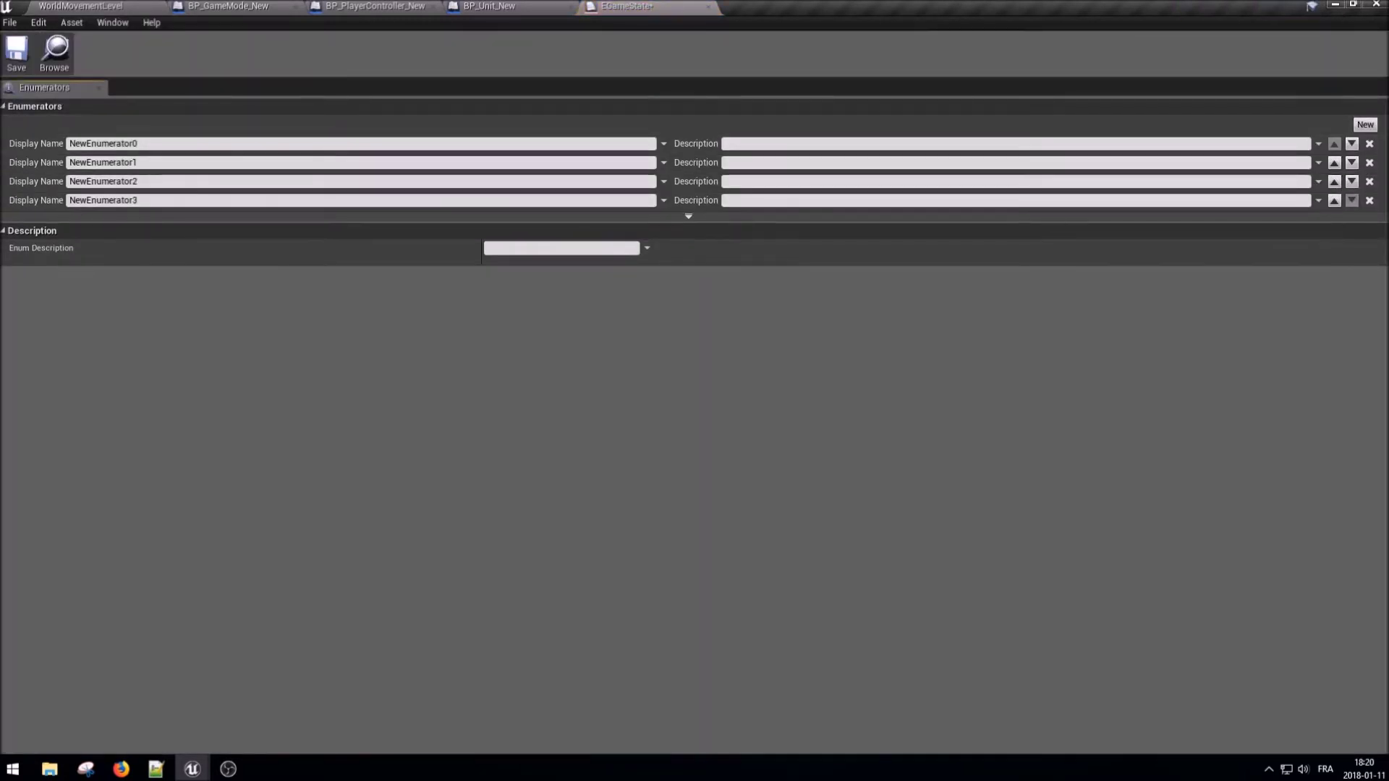
click(126, 144)
text(InMenu)
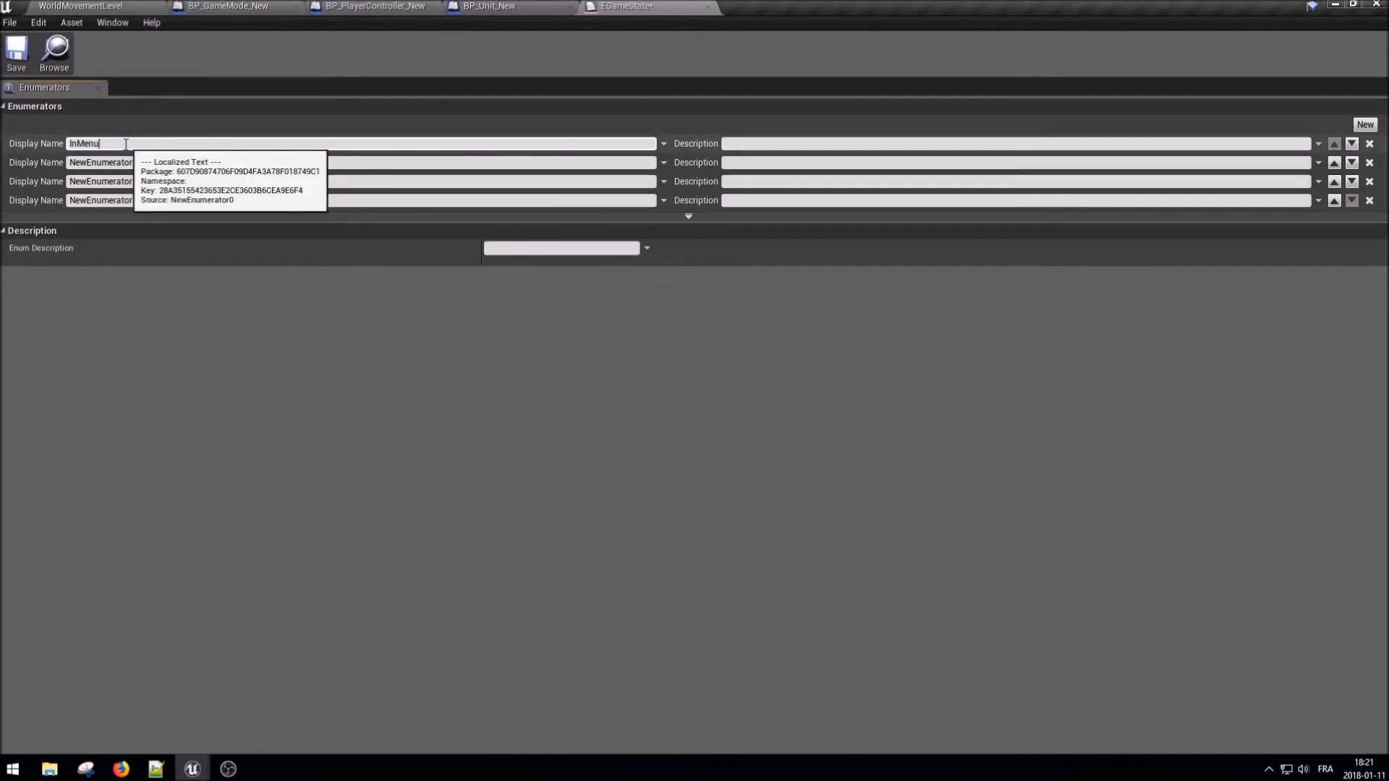
text(s)
key(Return)
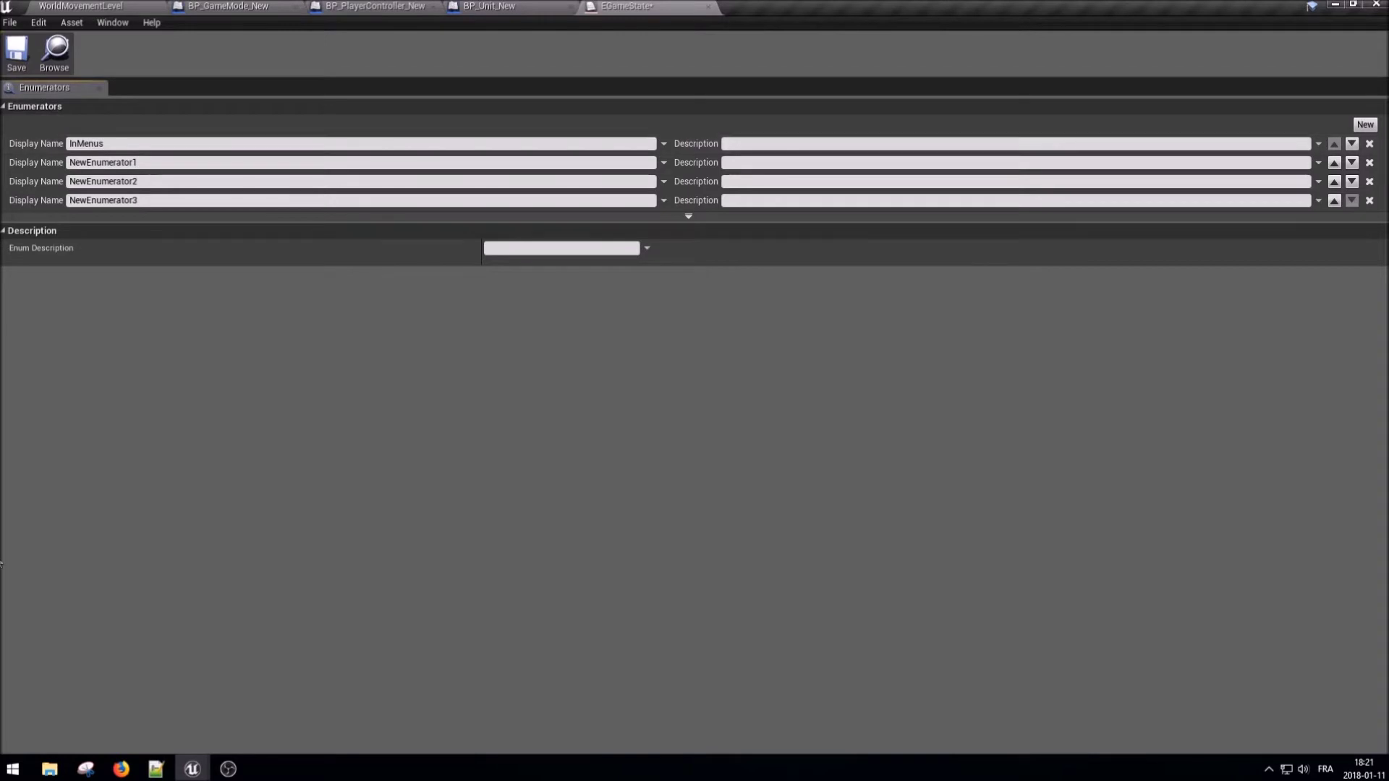
click(96, 164)
text(InW)
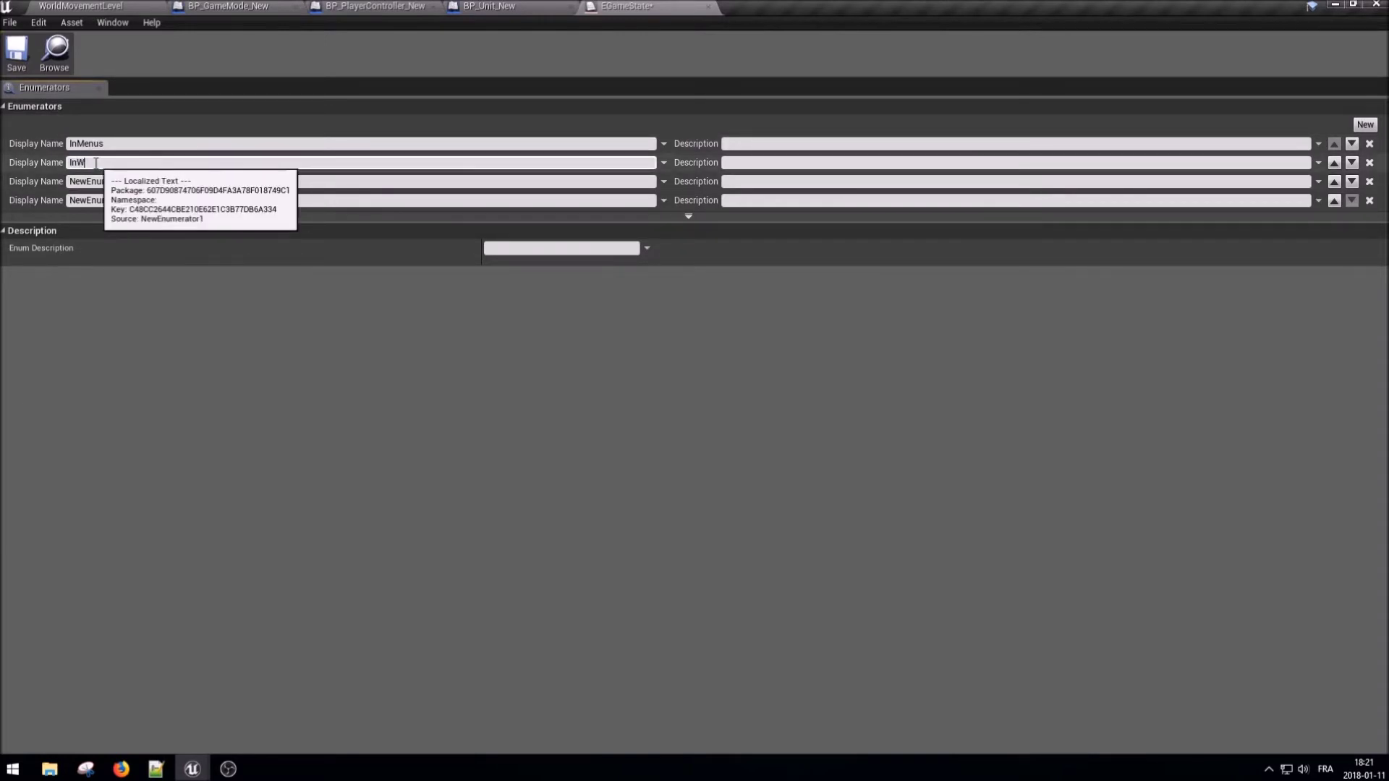
text(orld)
click(106, 183)
text(InCombat)
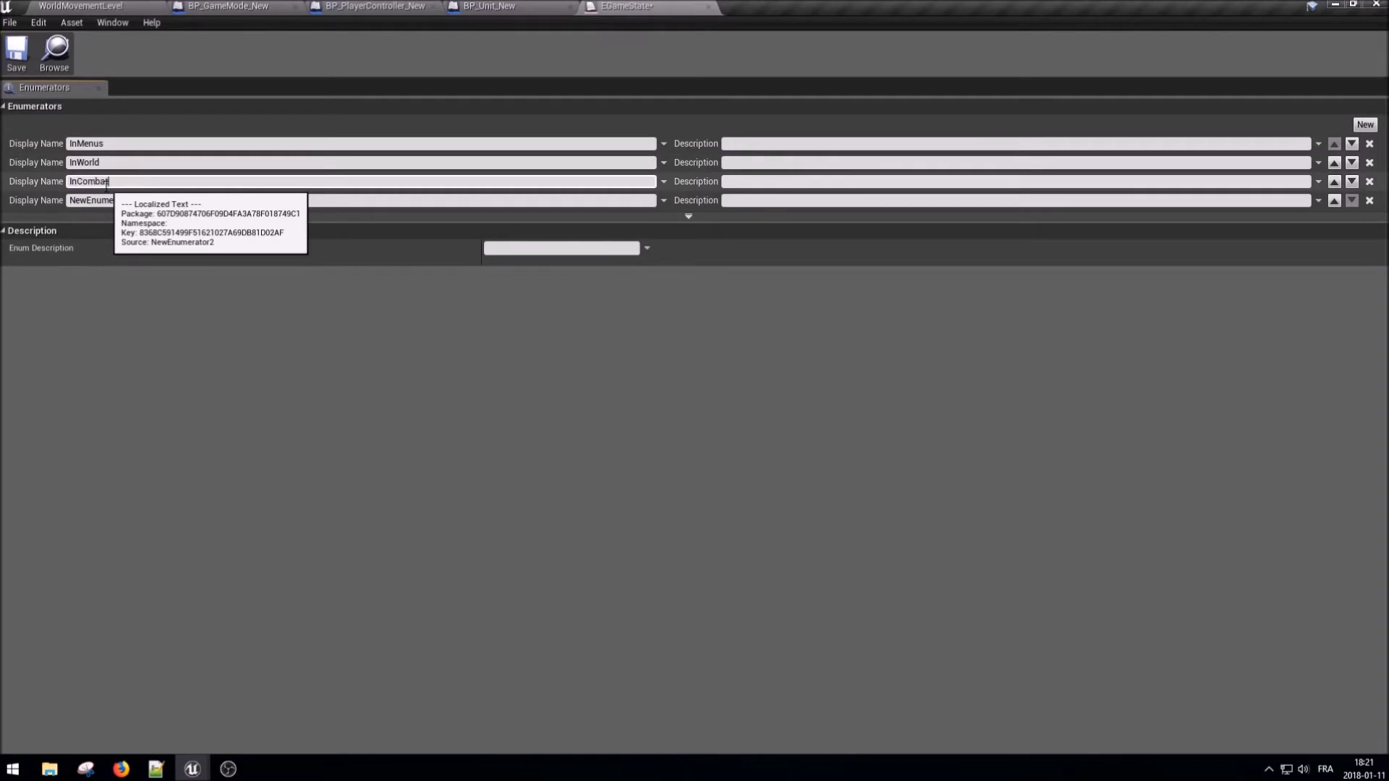
key(Return)
click(1370, 200)
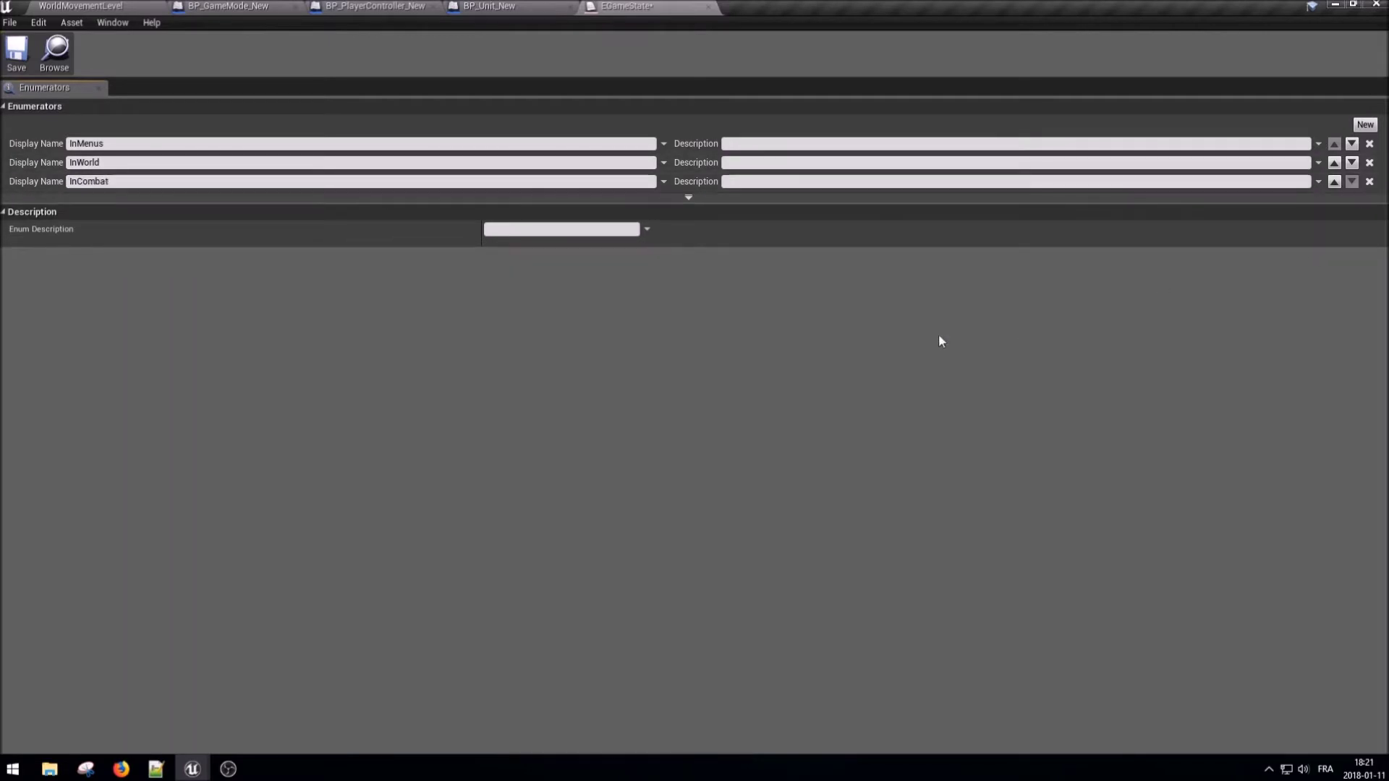
key(ctrl+s)
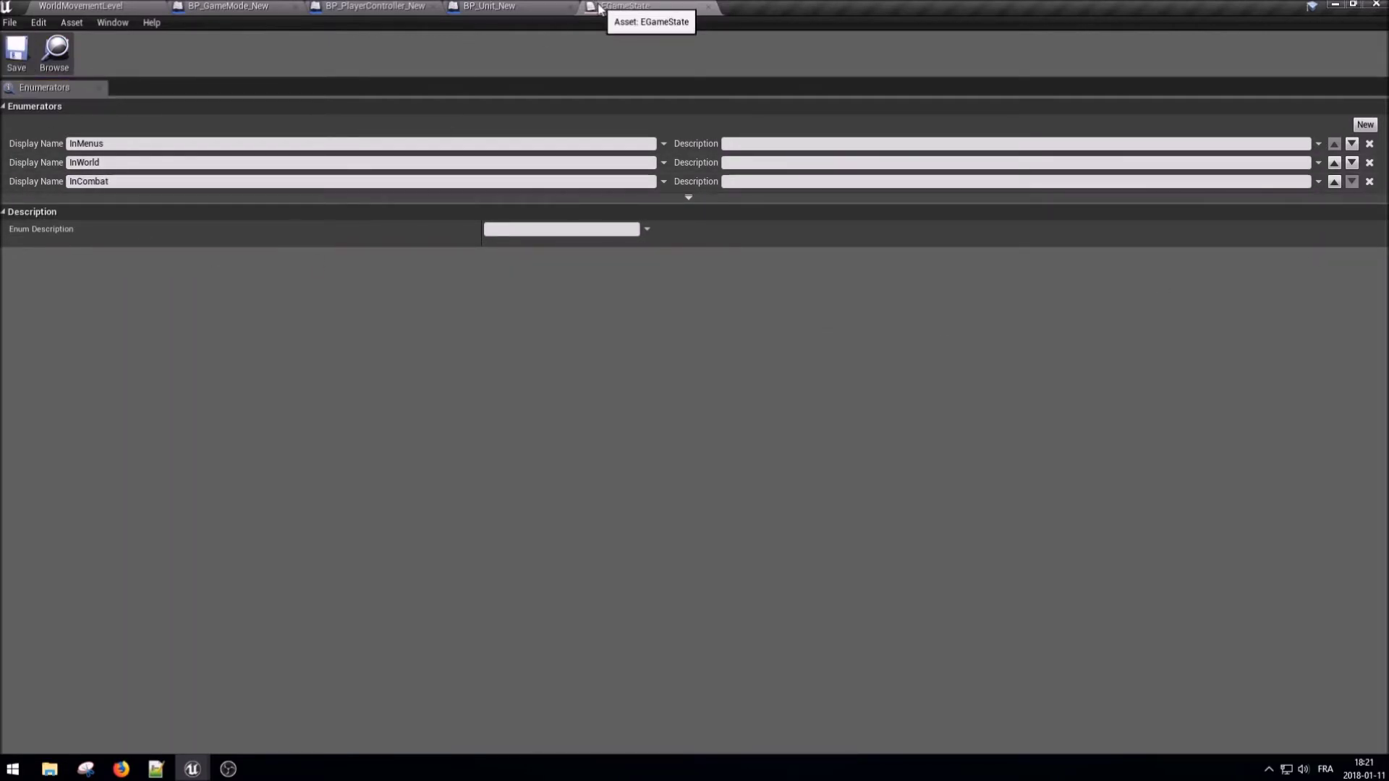
- Close EGameState and add an eGameState variable of type EGame State to BP_GameMode_New
middle_click(598, 9)
click(353, 5)
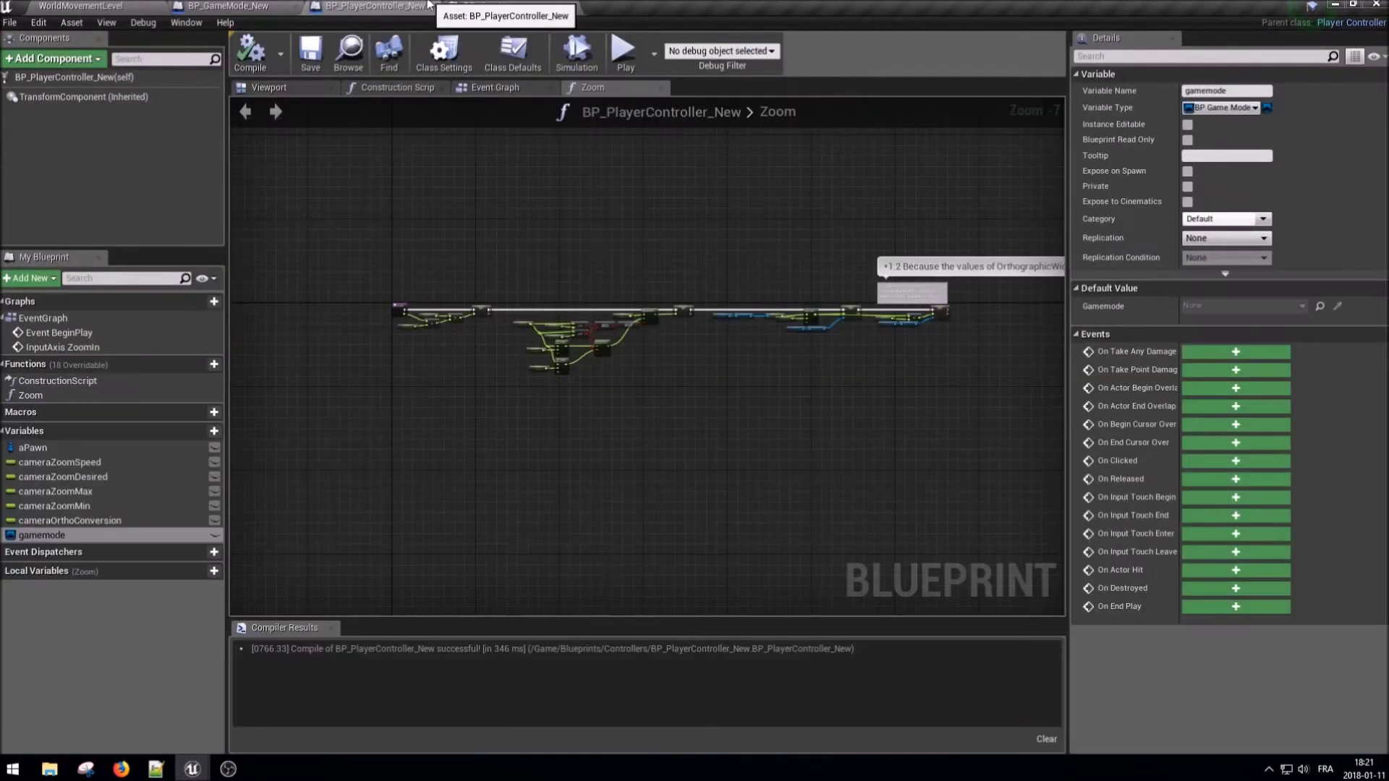
click(228, 6)
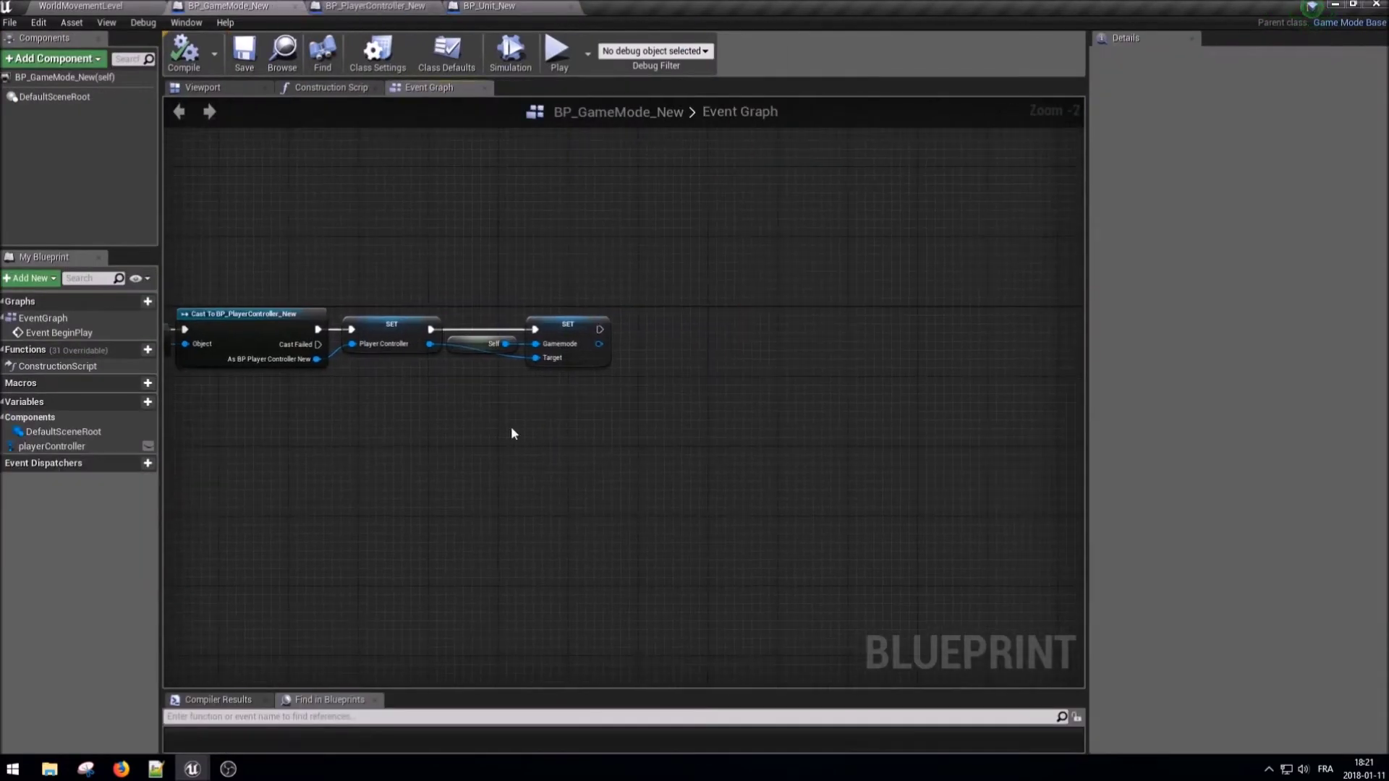
click(131, 403)
text(eGameSta)
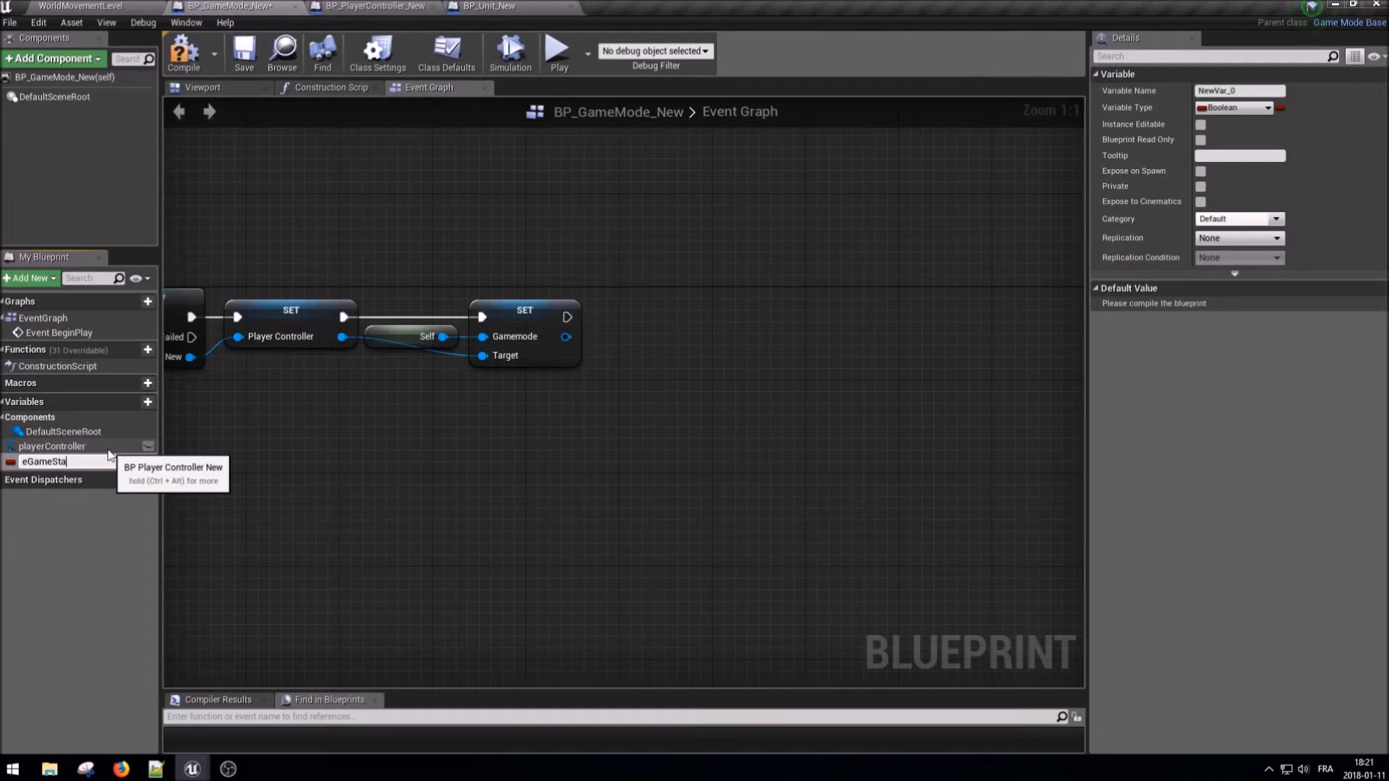
text(te)
key(Return)
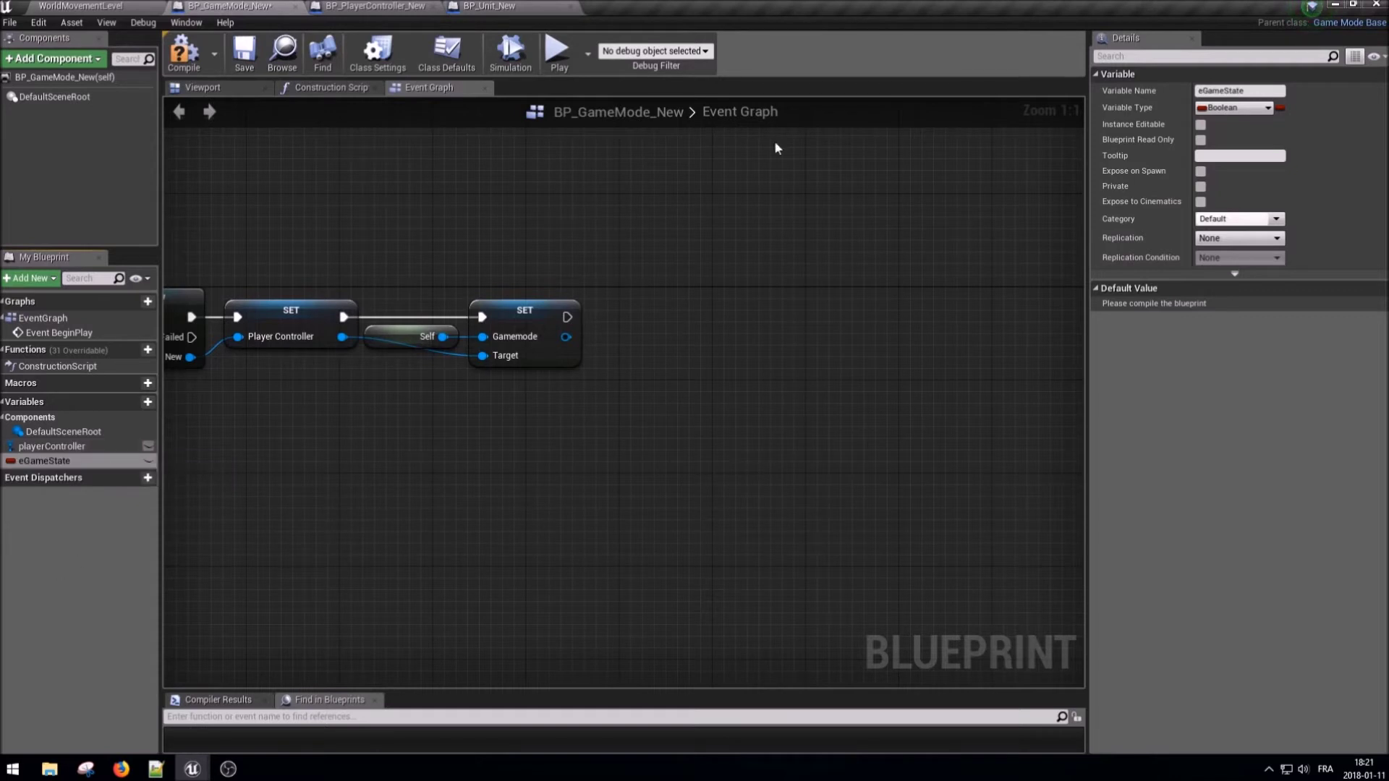
click(1267, 108)
text(egameS)
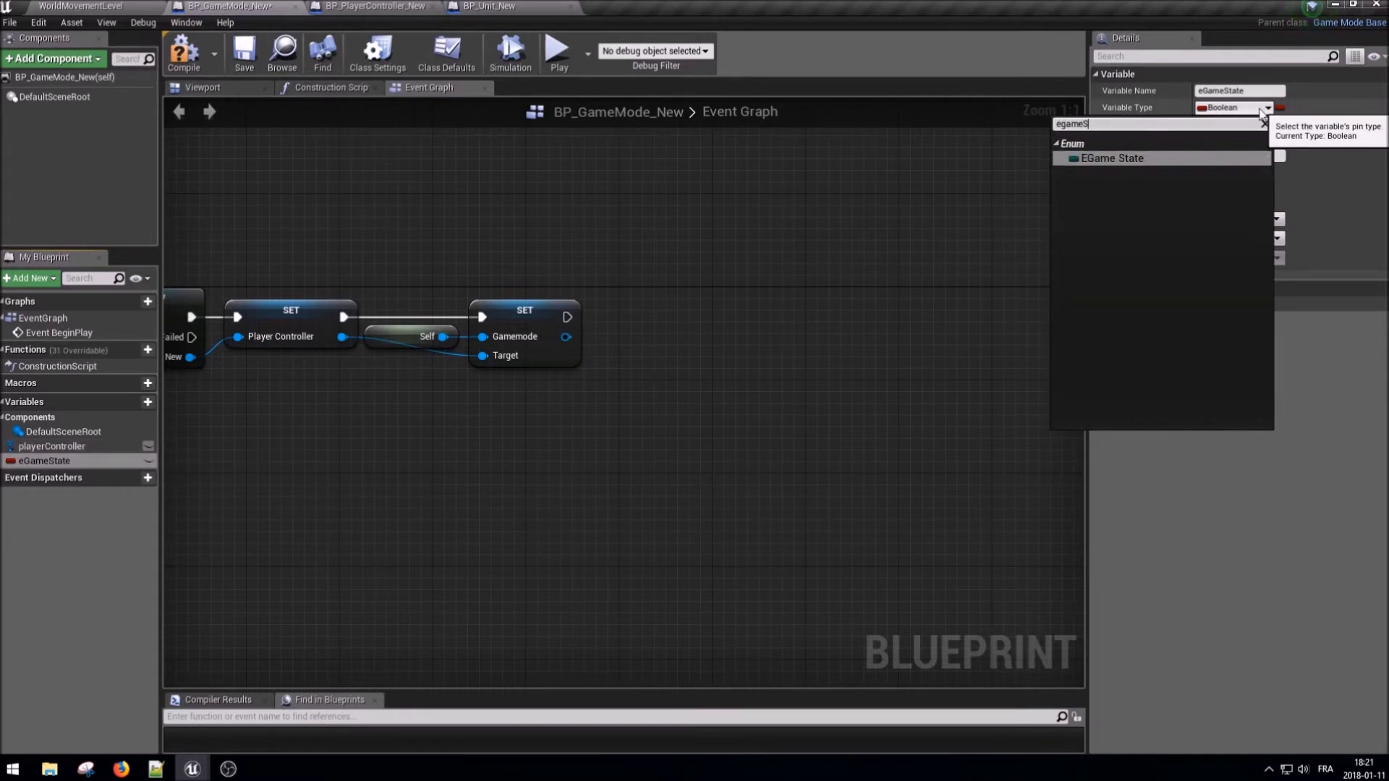
key(Return)
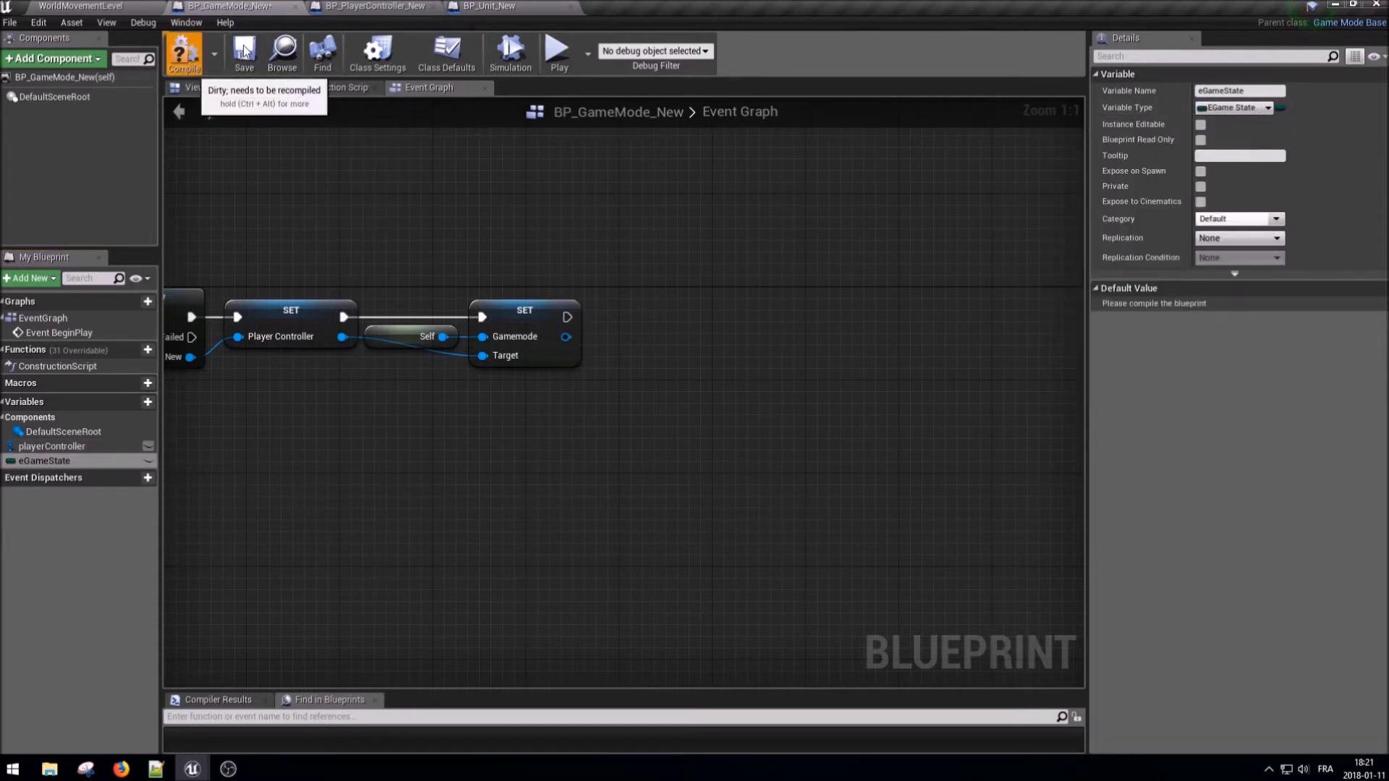
click(244, 49)
- Chain a SET eGameState node set to InWorld after the Gamemode setter, then compile and save
drag(44, 461, 650, 314)
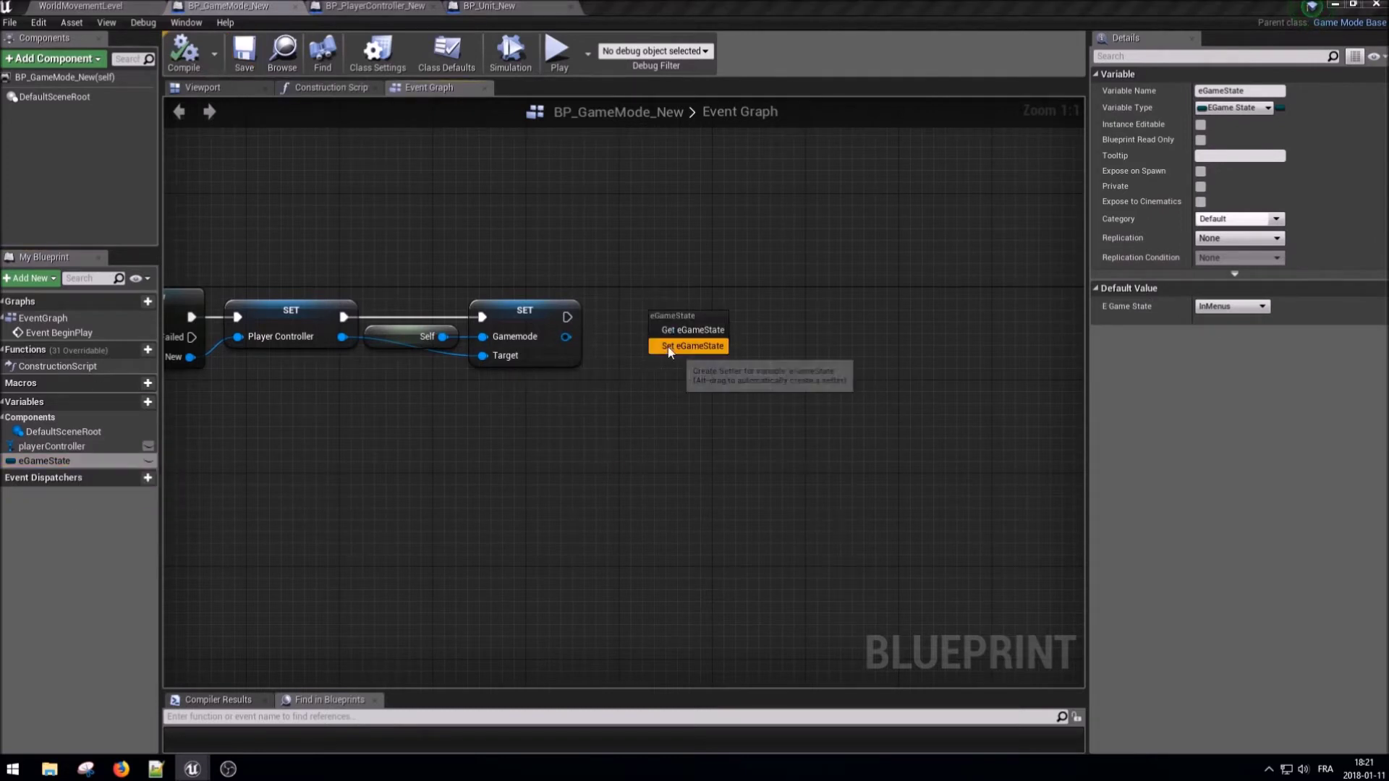
click(669, 347)
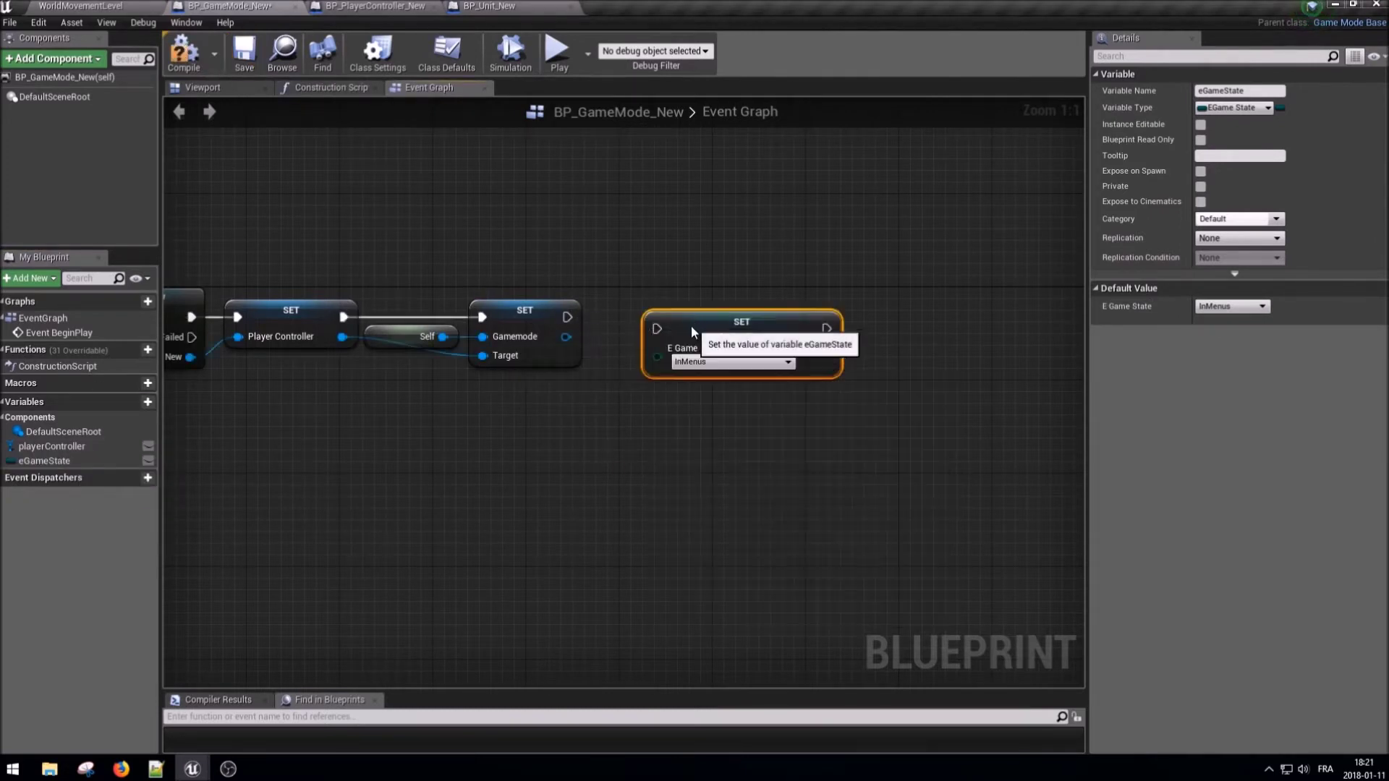
drag(692, 333, 681, 321)
drag(567, 317, 645, 317)
click(699, 352)
click(688, 372)
right_drag(928, 479, 868, 469)
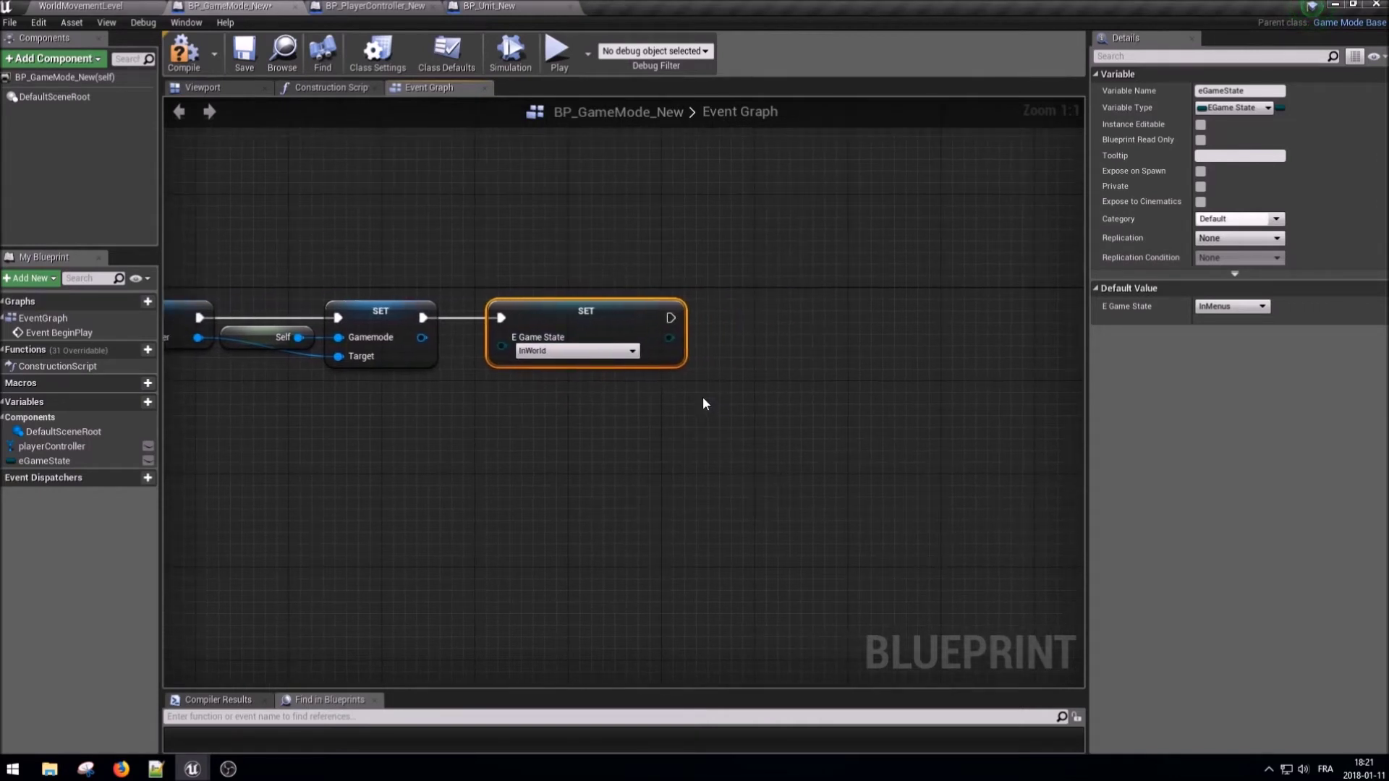
click(186, 51)
click(250, 62)
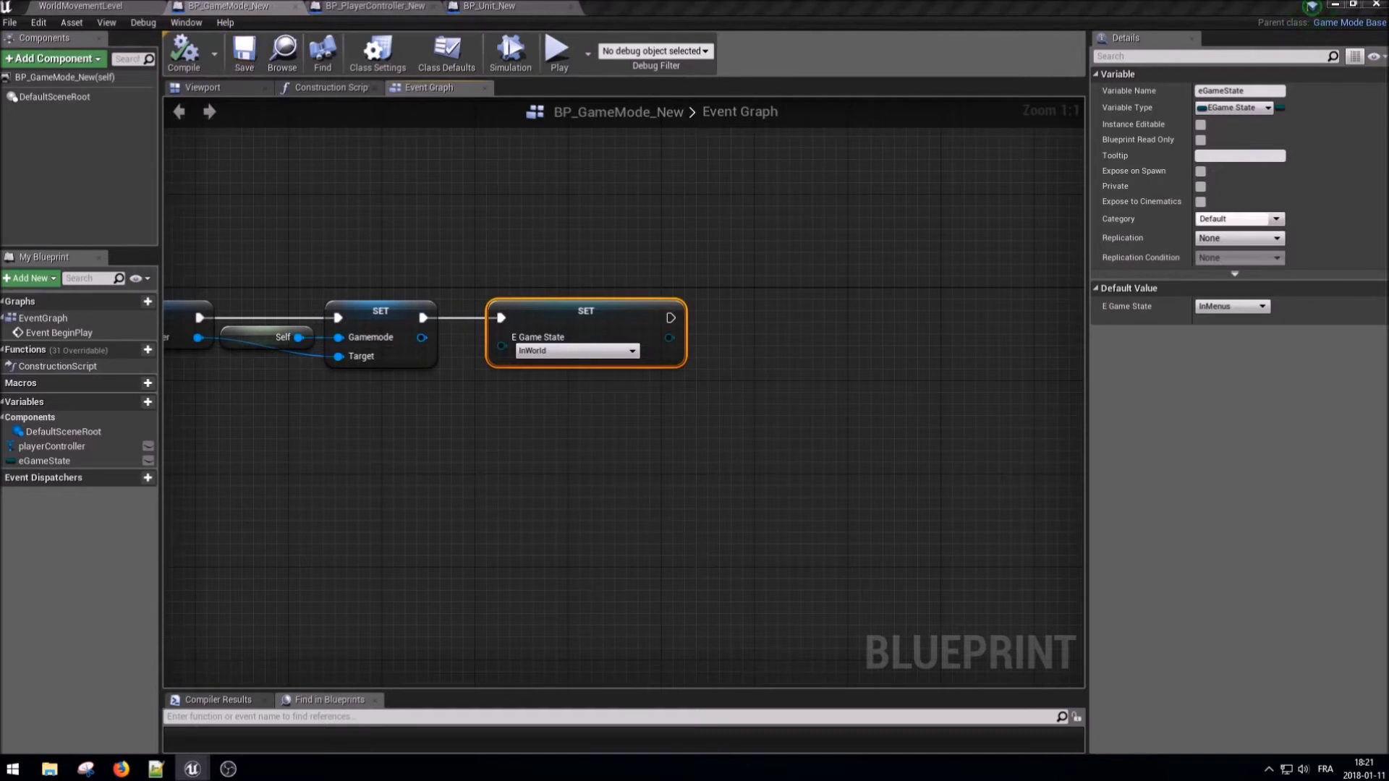
- Place a playerController getter node in the game mode graph
drag(53, 446, 749, 315)
click(781, 345)
right_drag(919, 357, 864, 348)
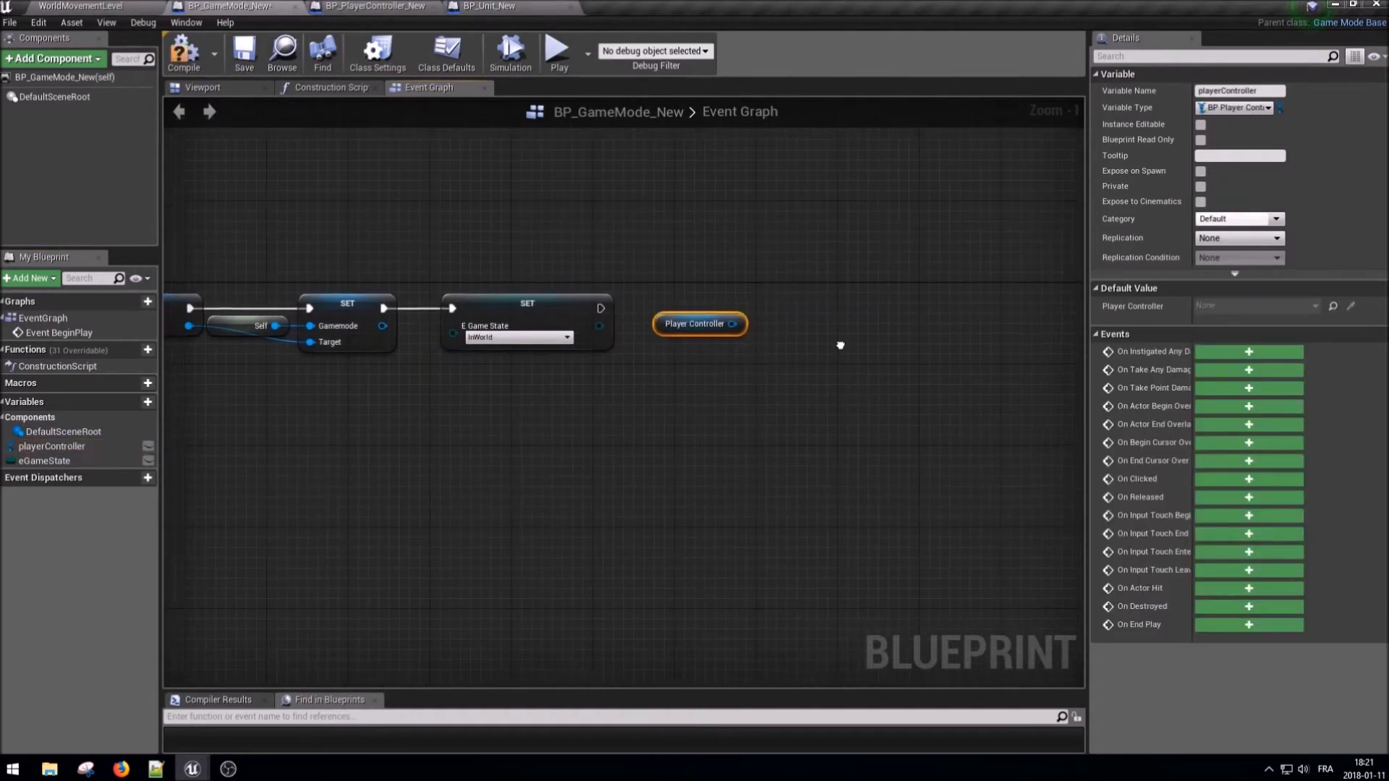
click(376, 6)
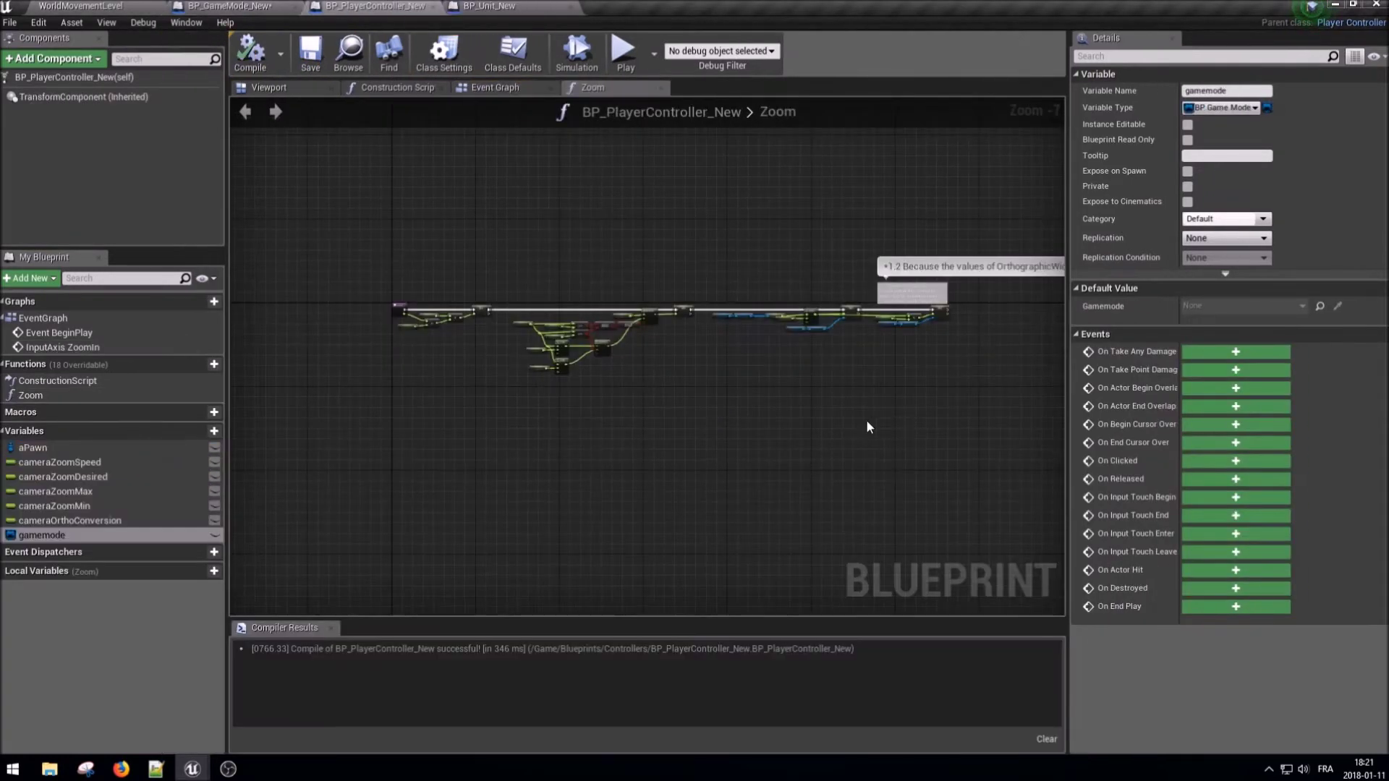
- Add a custom event named Event_IsInWorld to BP_PlayerController_New's Event Graph
click(660, 88)
right_drag(398, 611, 426, 518)
right_click(427, 518)
text(custom event)
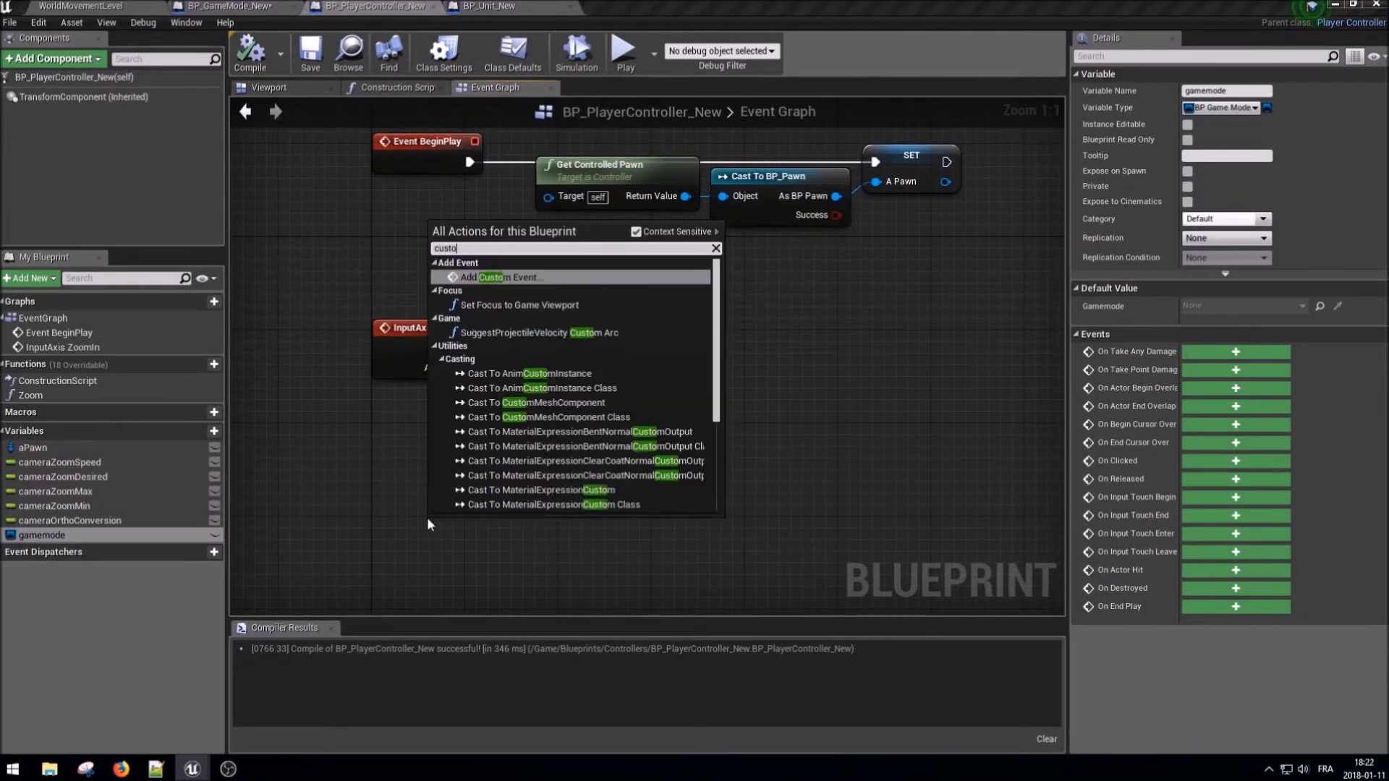
key(Return)
text(Event_)
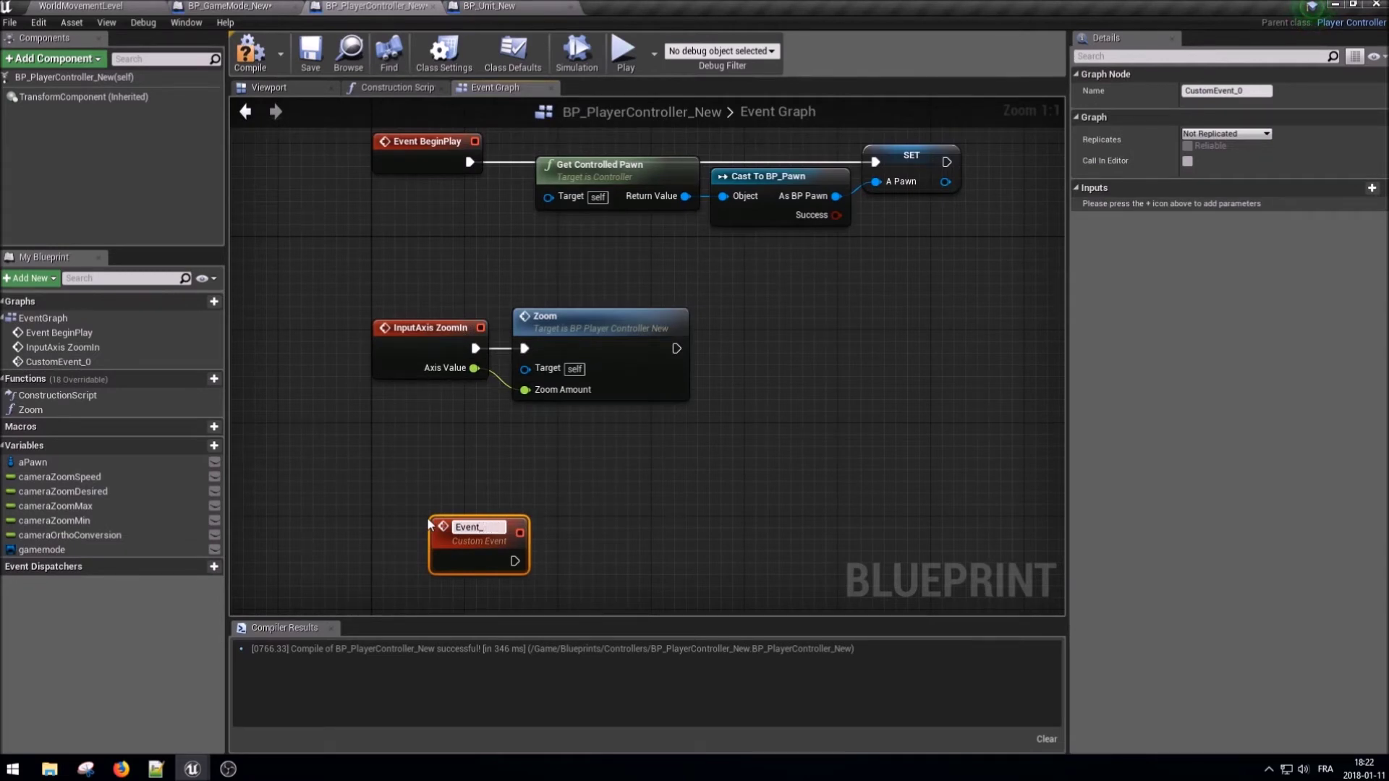
text(IsInWorld)
key(Return)
right_drag(358, 508, 399, 380)
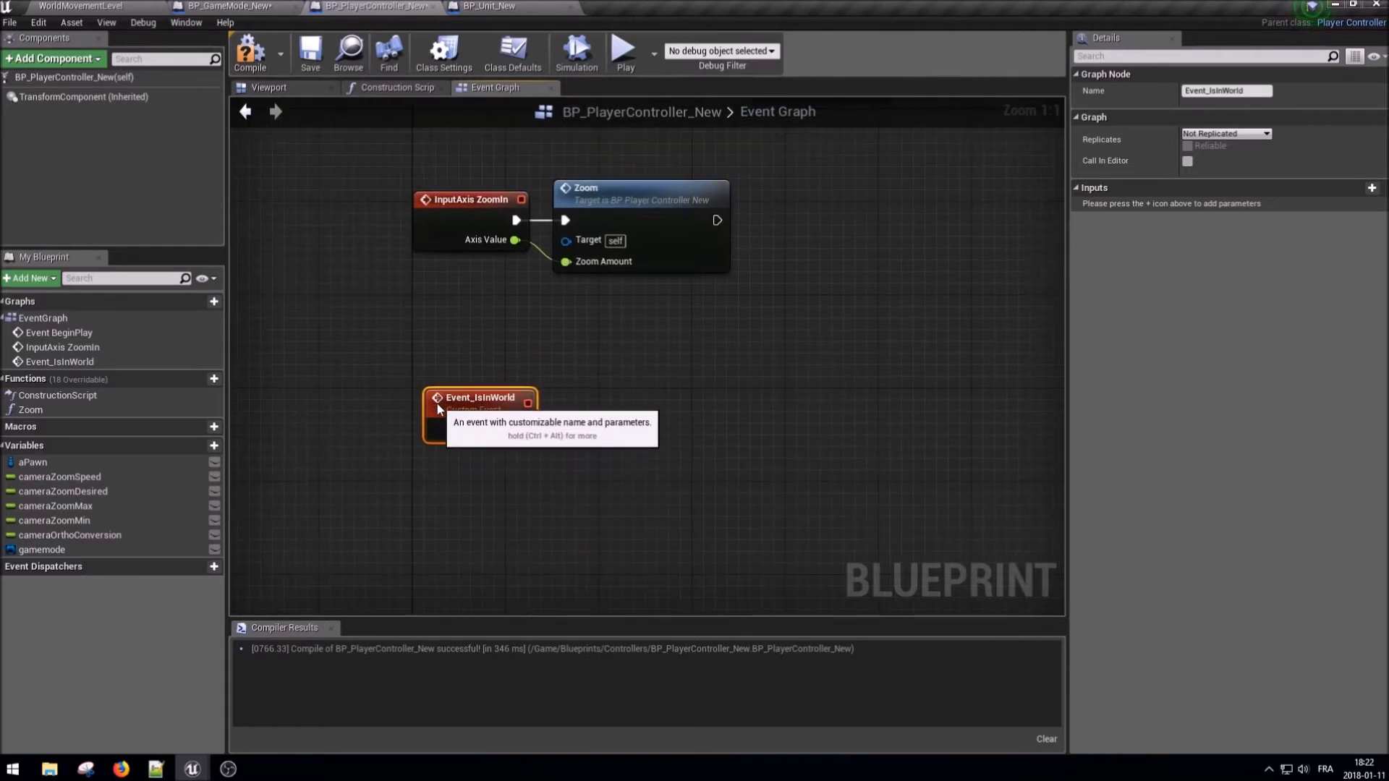
click(391, 347)
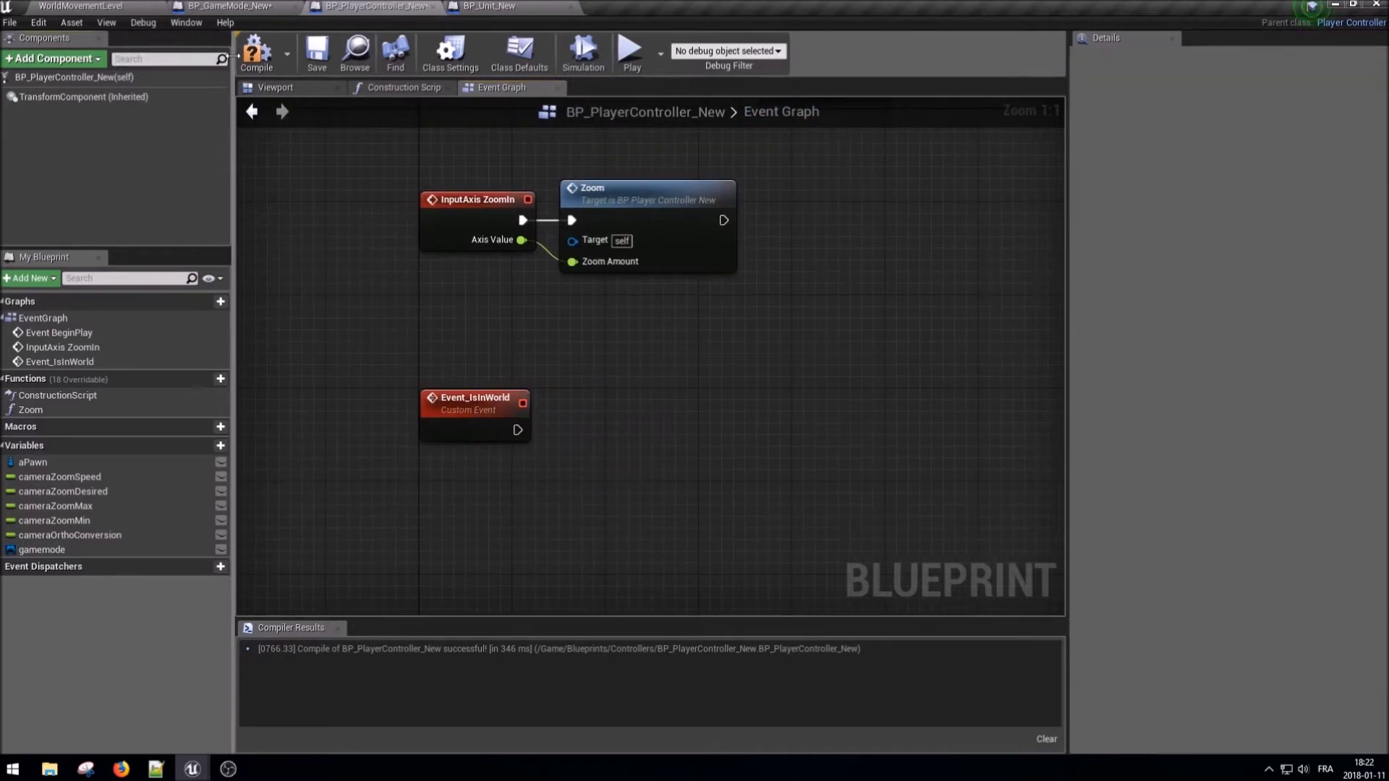
drag(227, 67, 162, 78)
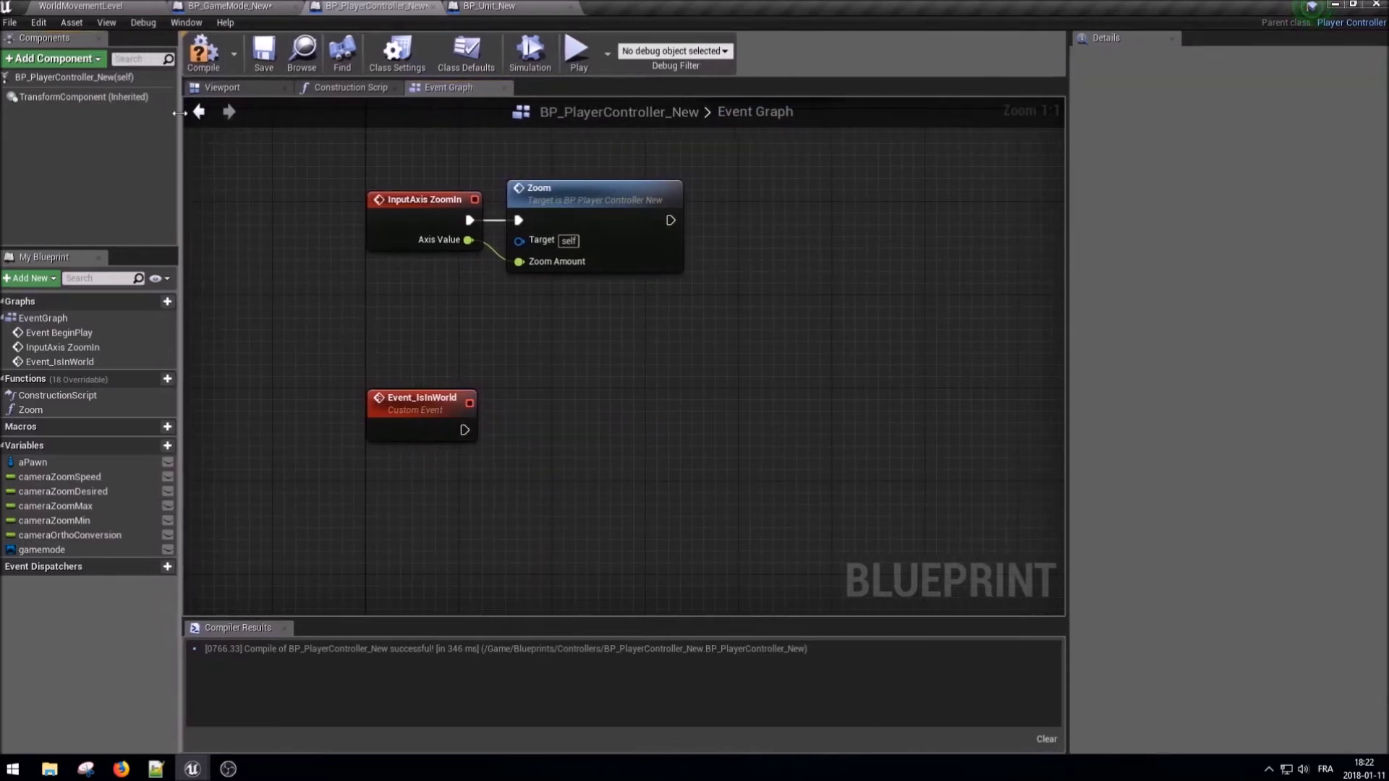
click(519, 9)
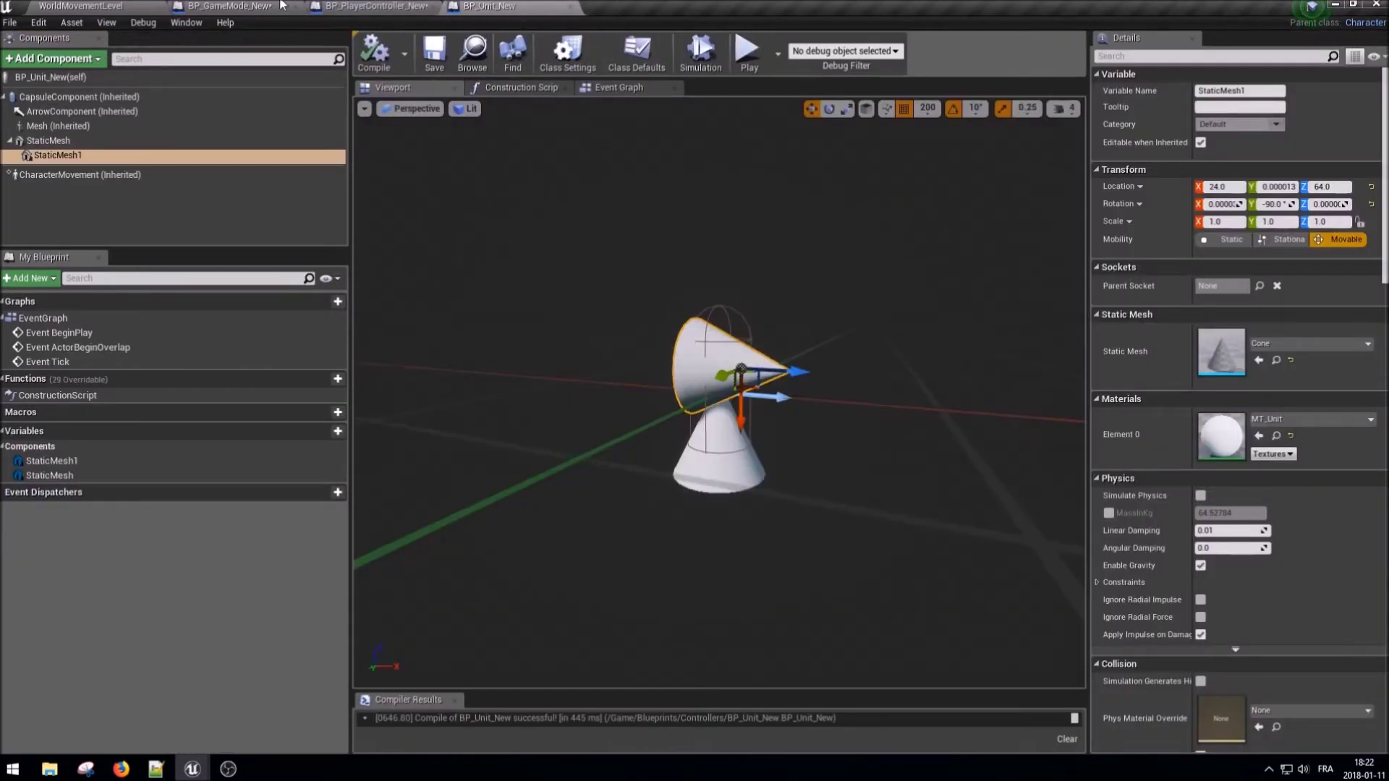
- In BP_GameMode_New, call Event Is In World on the Player Controller after setting InWorld
click(230, 6)
drag(575, 331, 598, 333)
text(event)
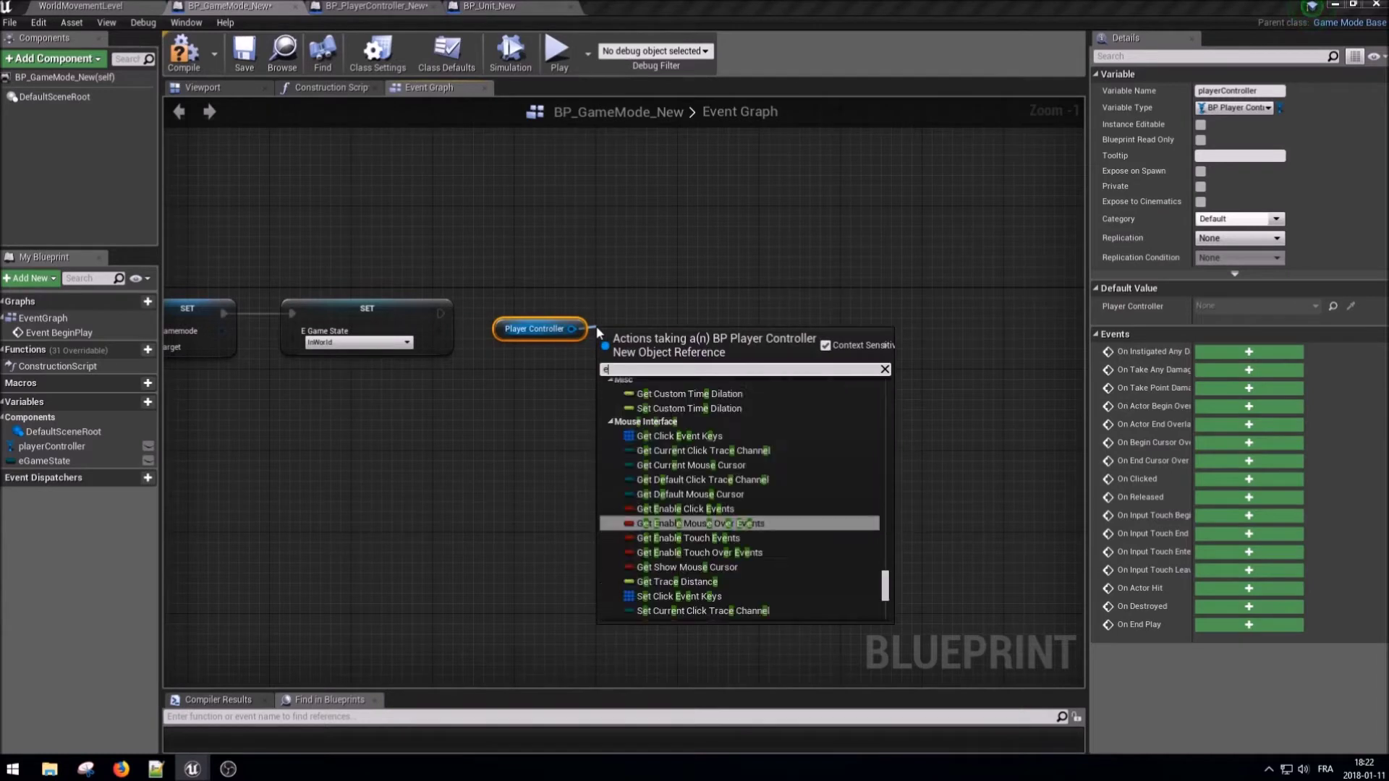
key(Return)
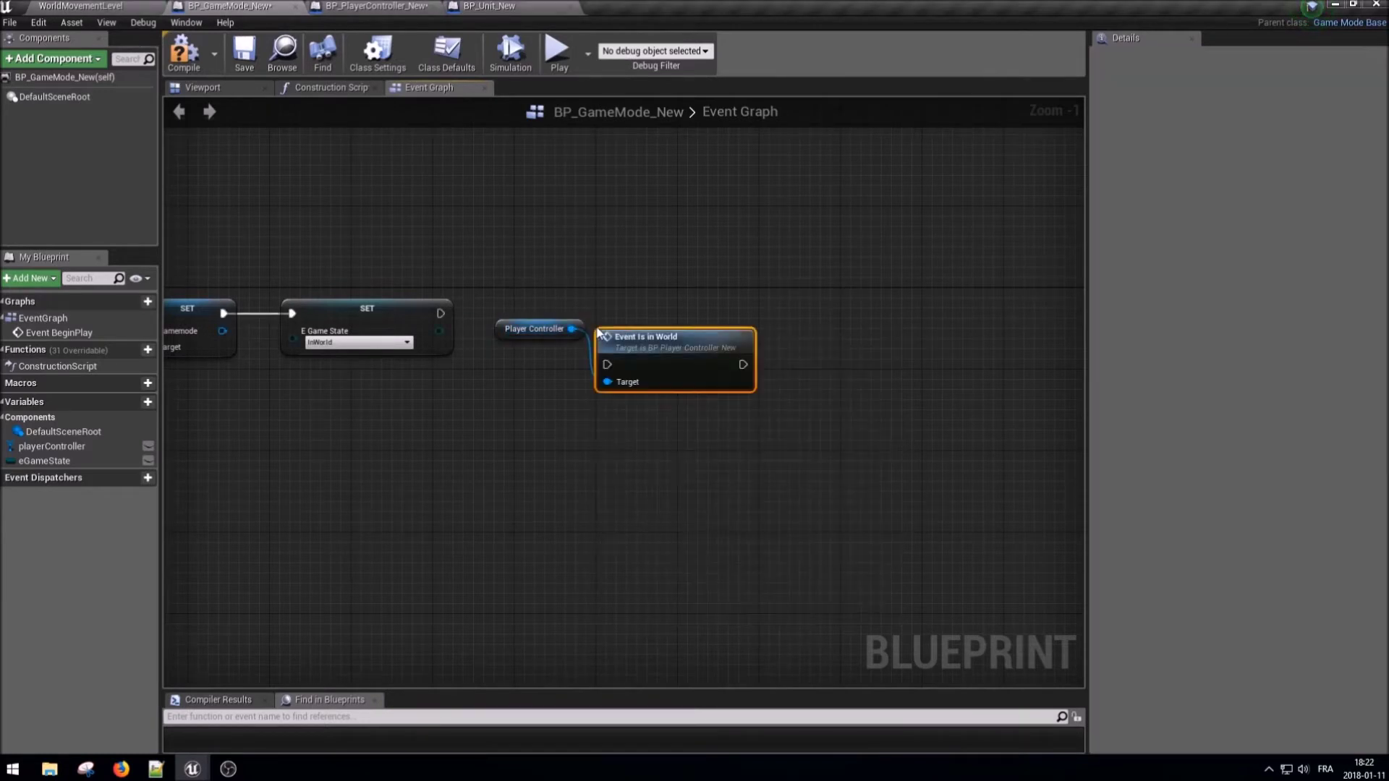
mouse_move(440, 313)
mouse_down()
mouse_move(607, 364)
mouse_move(649, 312)
mouse_up()
- Open the Event Is In World definition in BP_PlayerController_New
click(546, 329)
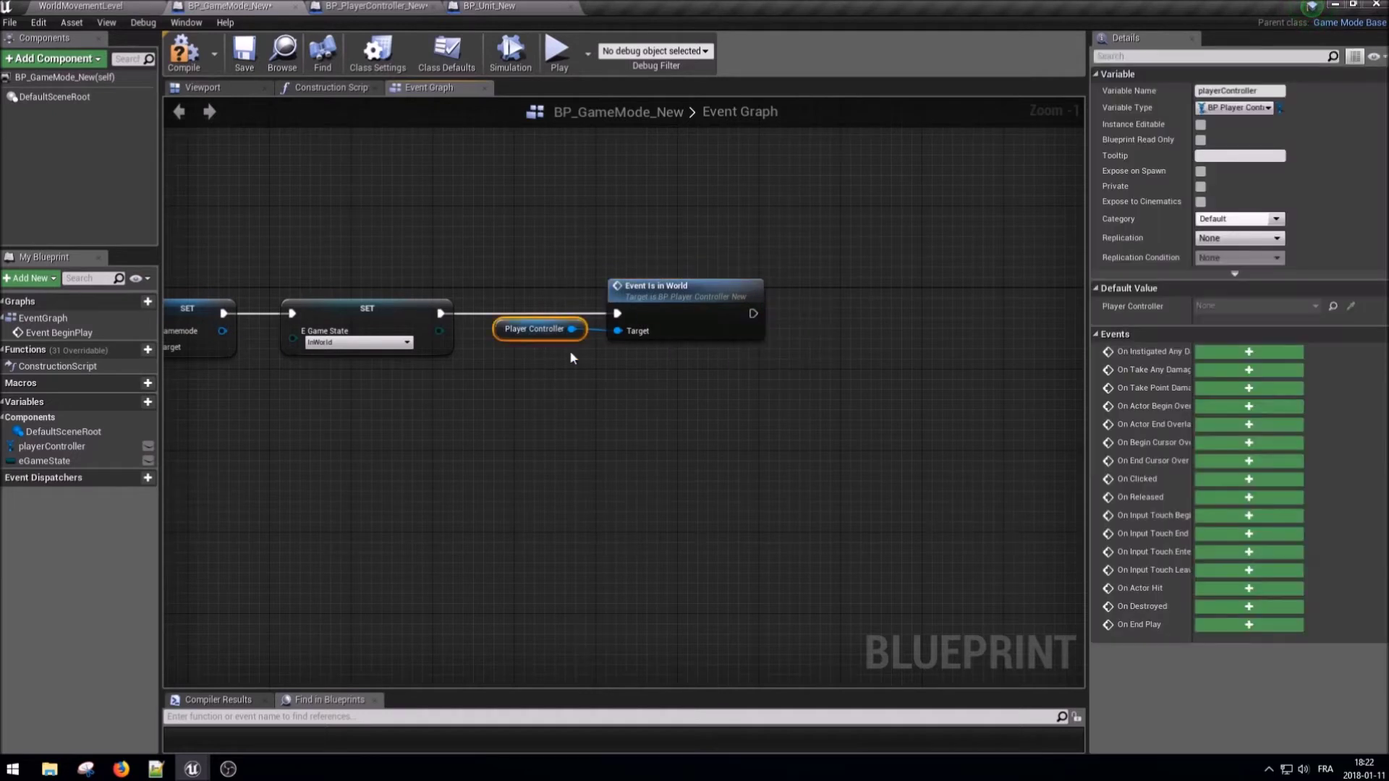
click(624, 396)
click(667, 297)
double_click(666, 296)
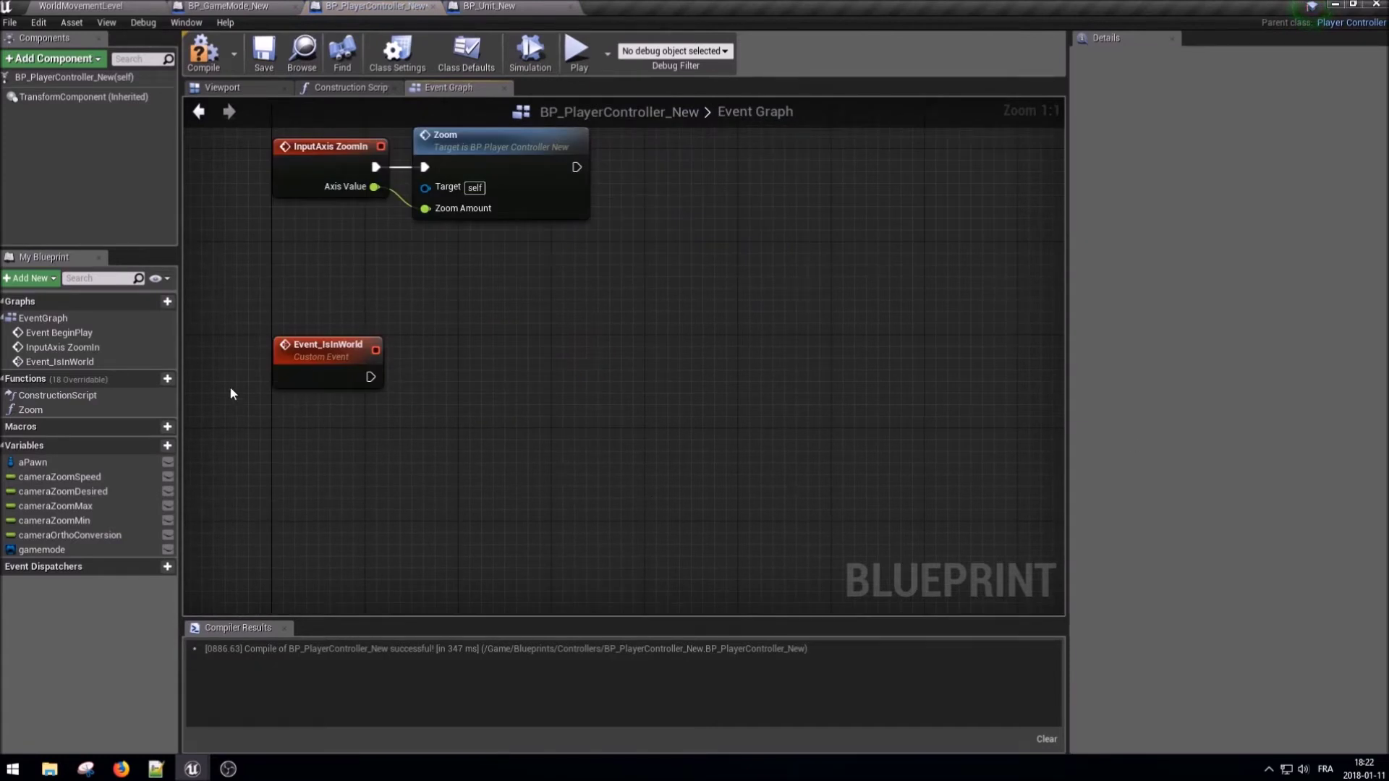
- Create a SpawnPlayerInWorld function with a Boolean IsNewCharacter input and compile
click(167, 378)
text(SpawnPlayerInWorld)
key(Return)
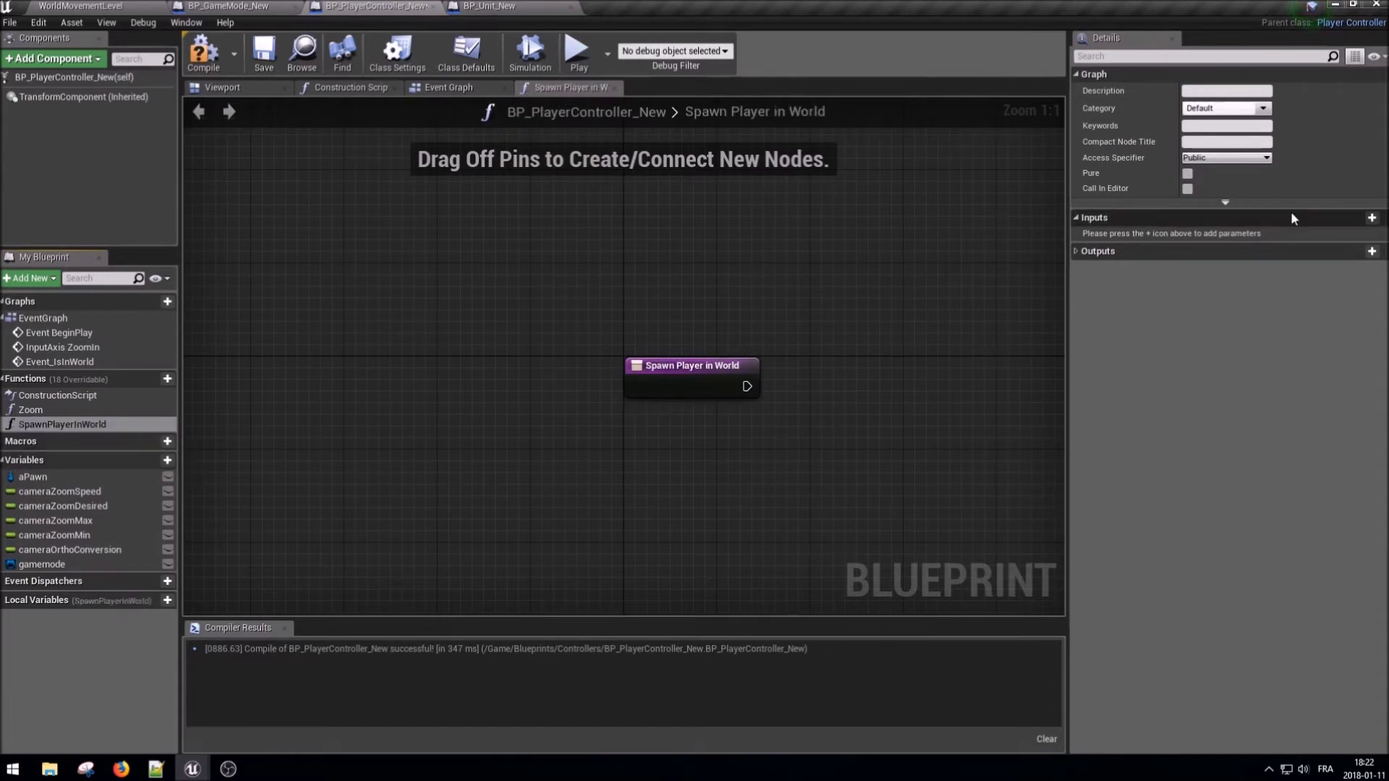
click(1372, 217)
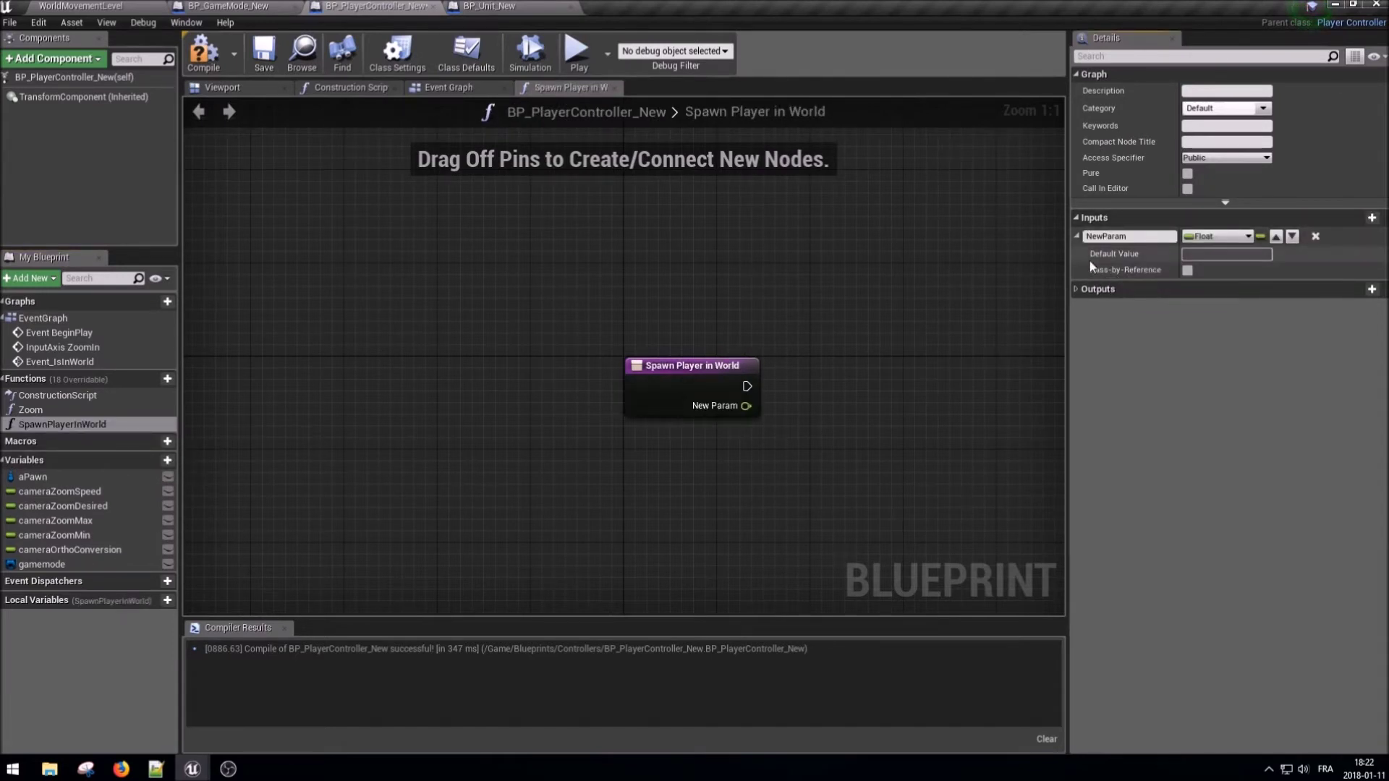
click(1078, 237)
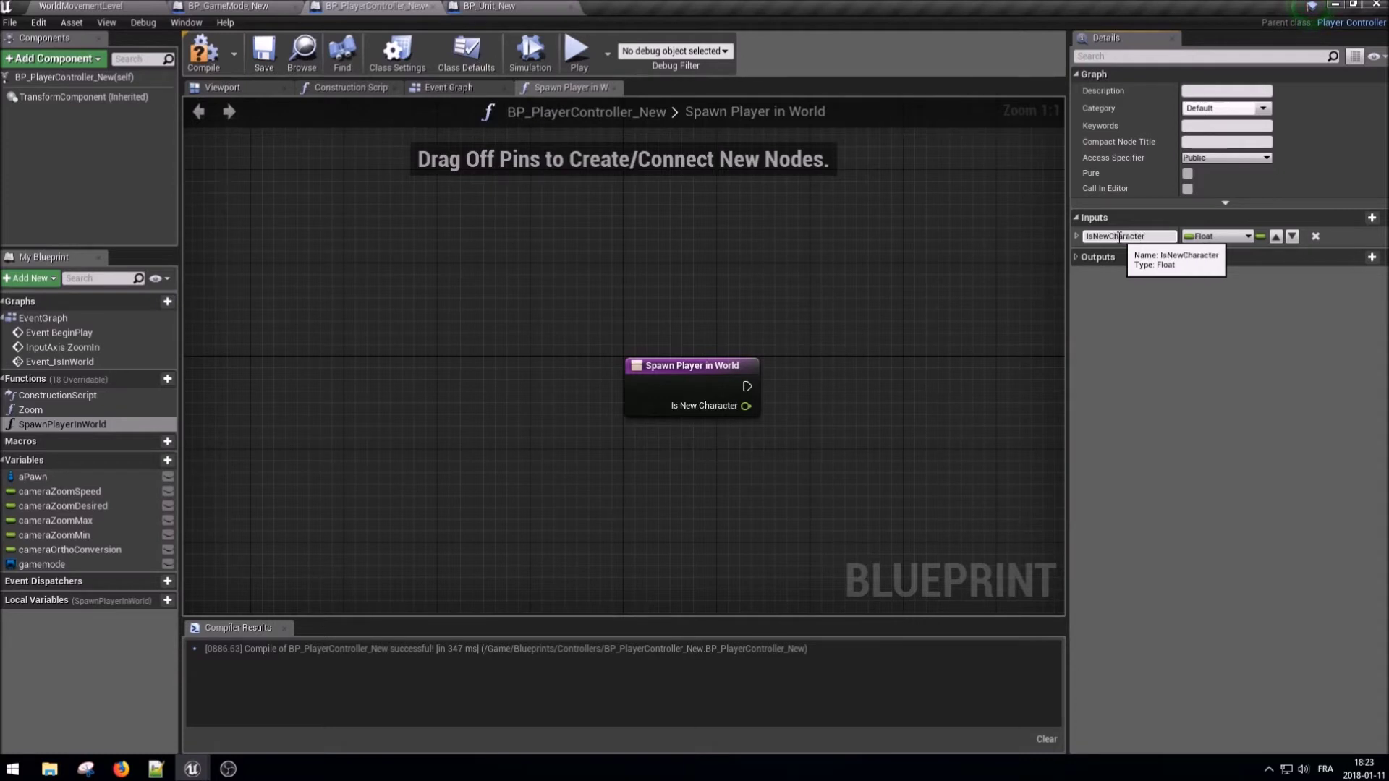
click(1215, 236)
click(1100, 268)
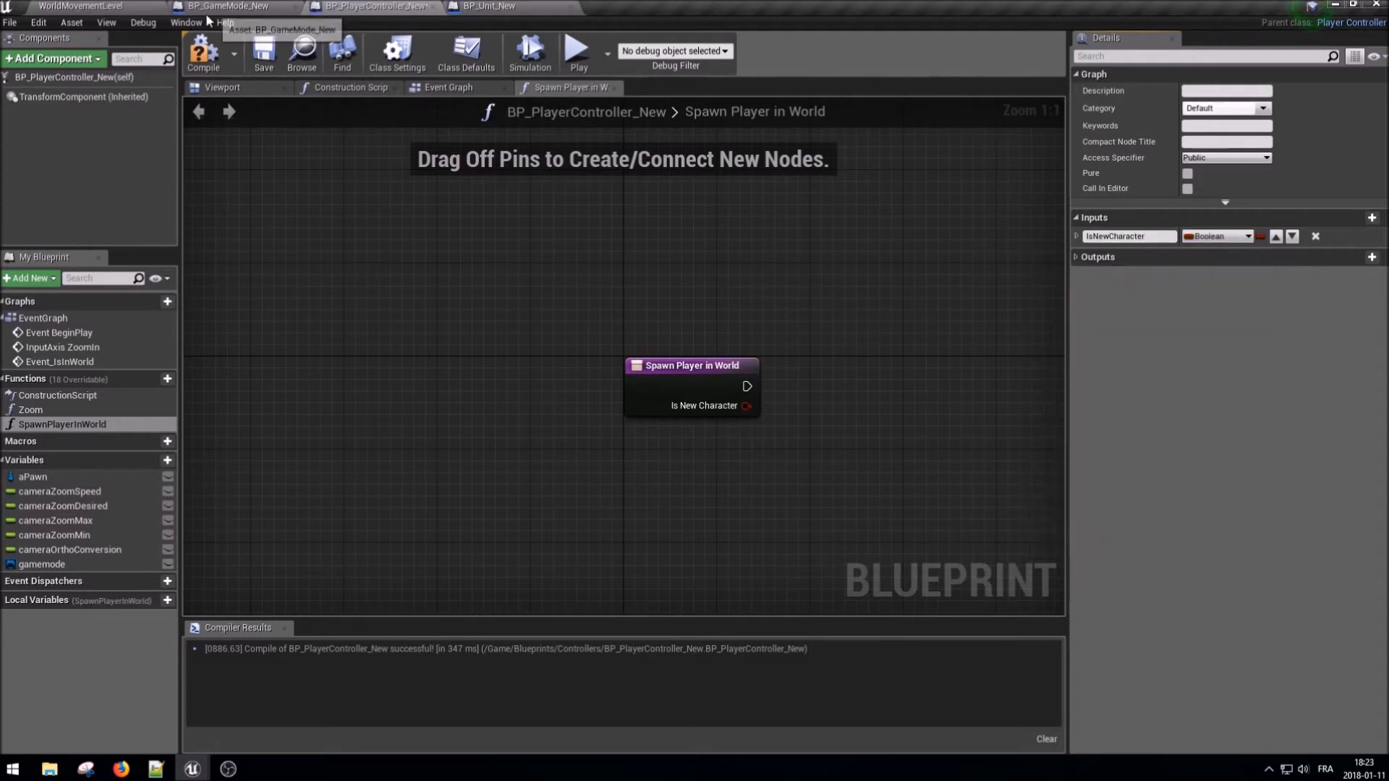
click(203, 52)
right_drag(828, 336, 628, 313)
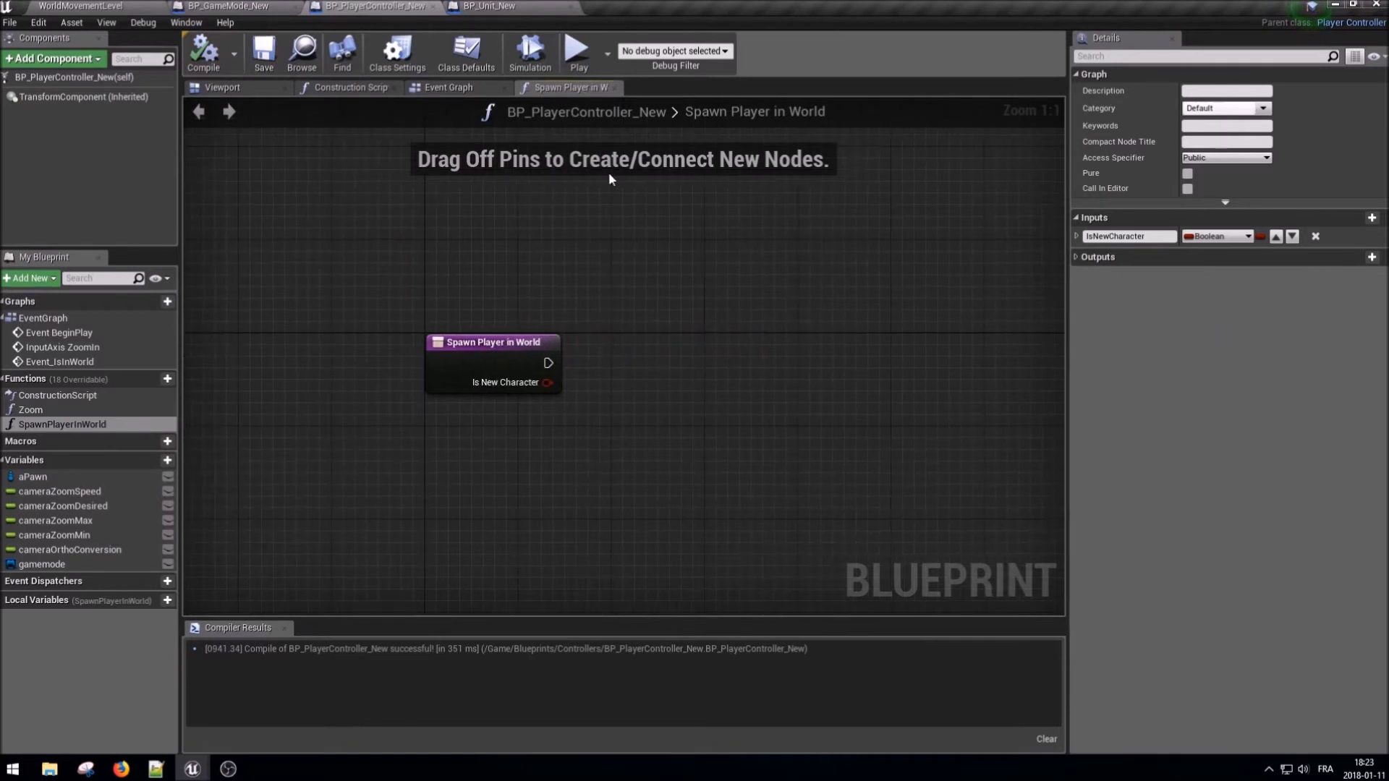
- Call Spawn Player In World after Event_IsInWorld with Is New Character ticked, then compile and save
click(456, 88)
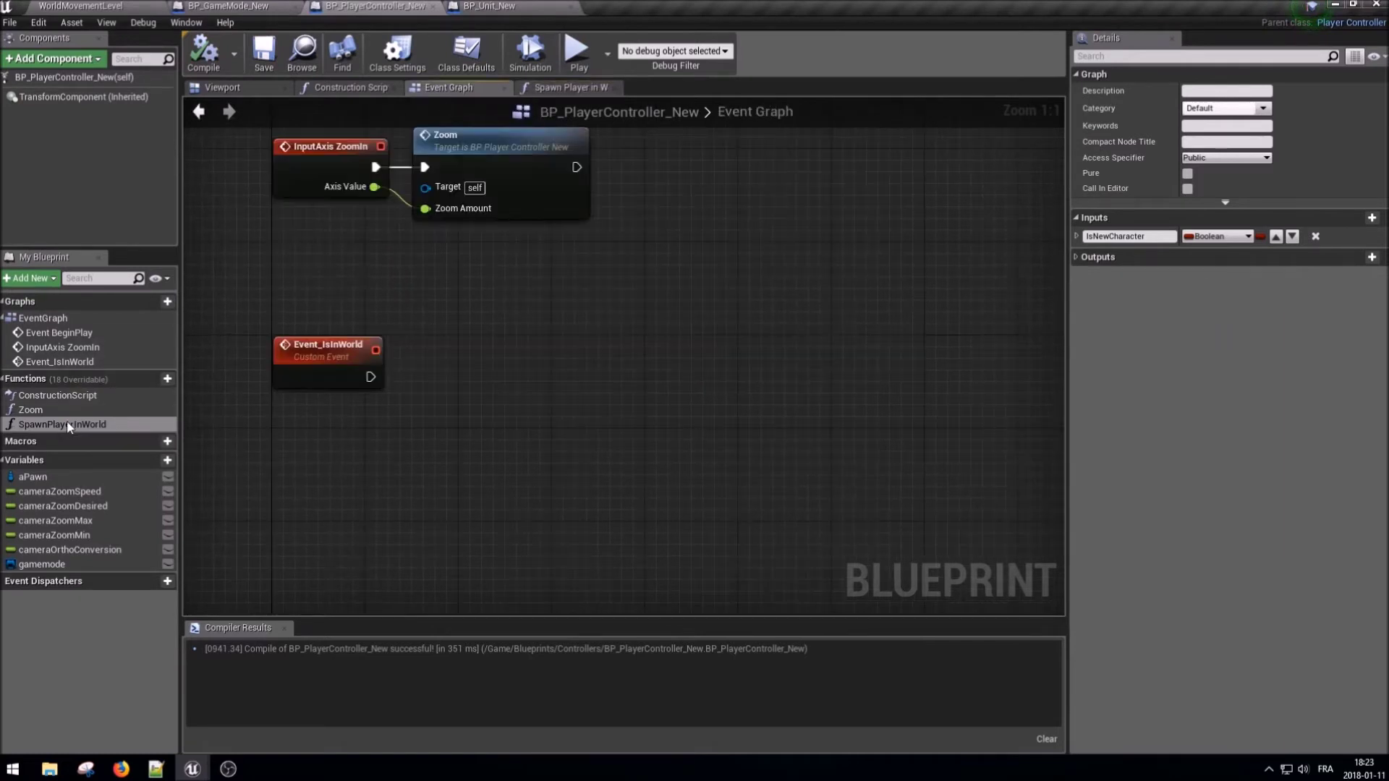
drag(68, 424, 500, 366)
mouse_move(371, 377)
mouse_down()
mouse_move(517, 407)
mouse_move(480, 358)
mouse_move(469, 370)
mouse_up()
click(524, 421)
click(561, 506)
right_drag(411, 321, 463, 324)
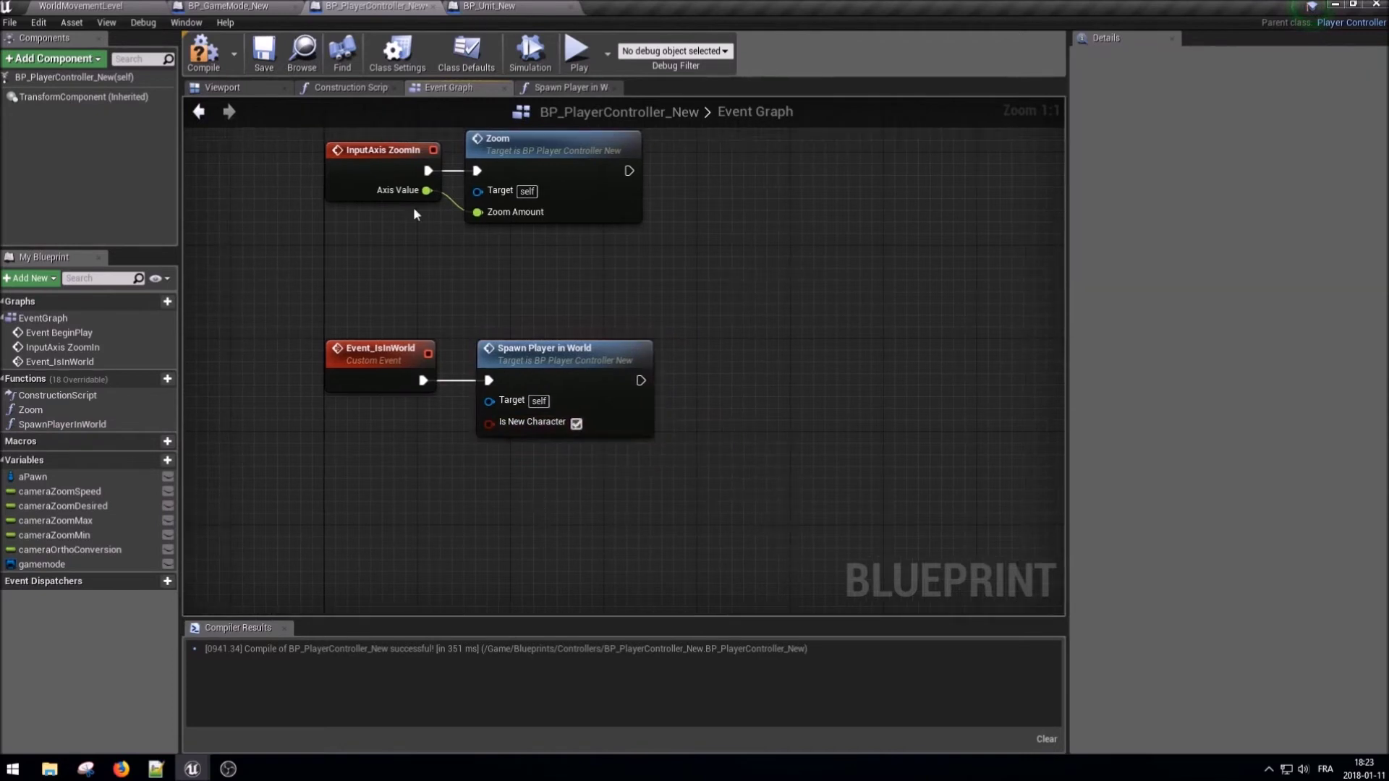
click(203, 51)
click(264, 54)
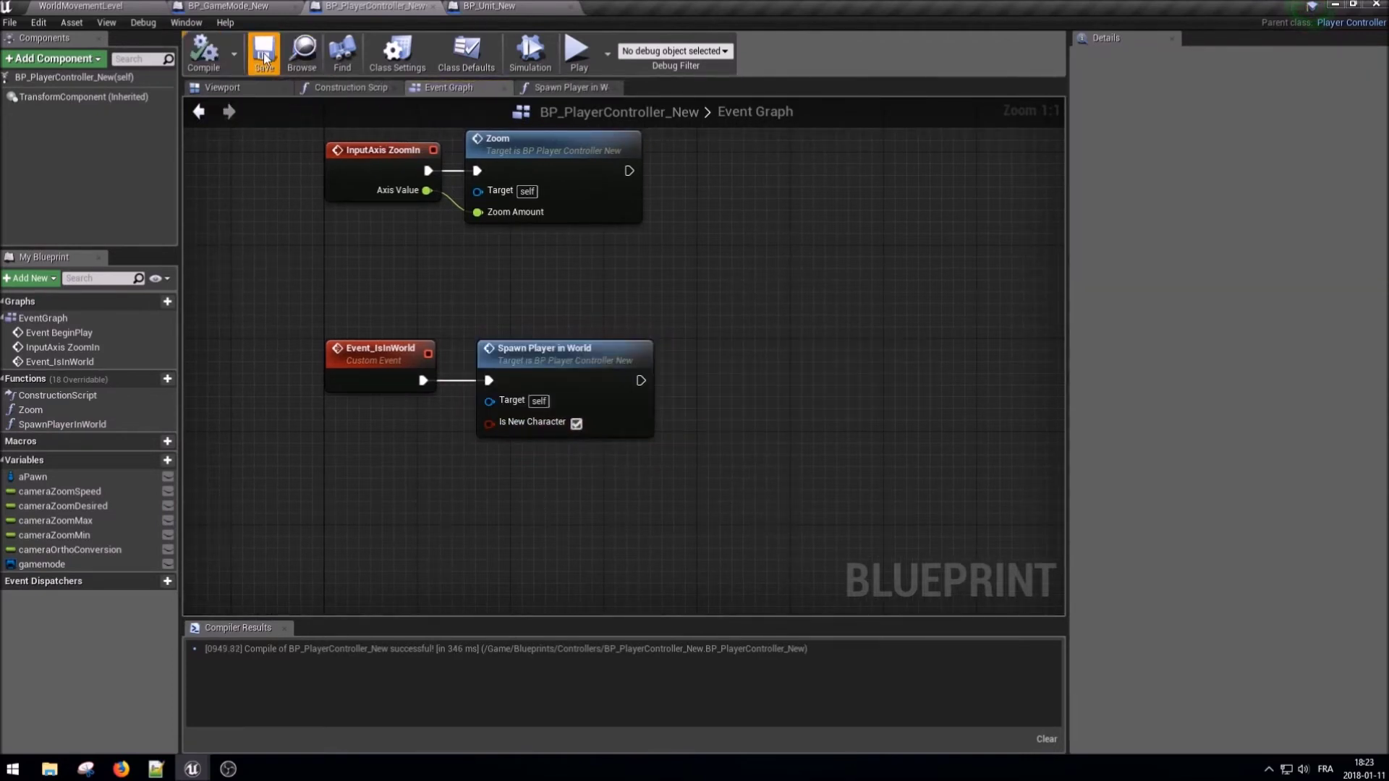
- Rename the function to SpawnPlayerUnitInWorld
drag(546, 357, 535, 357)
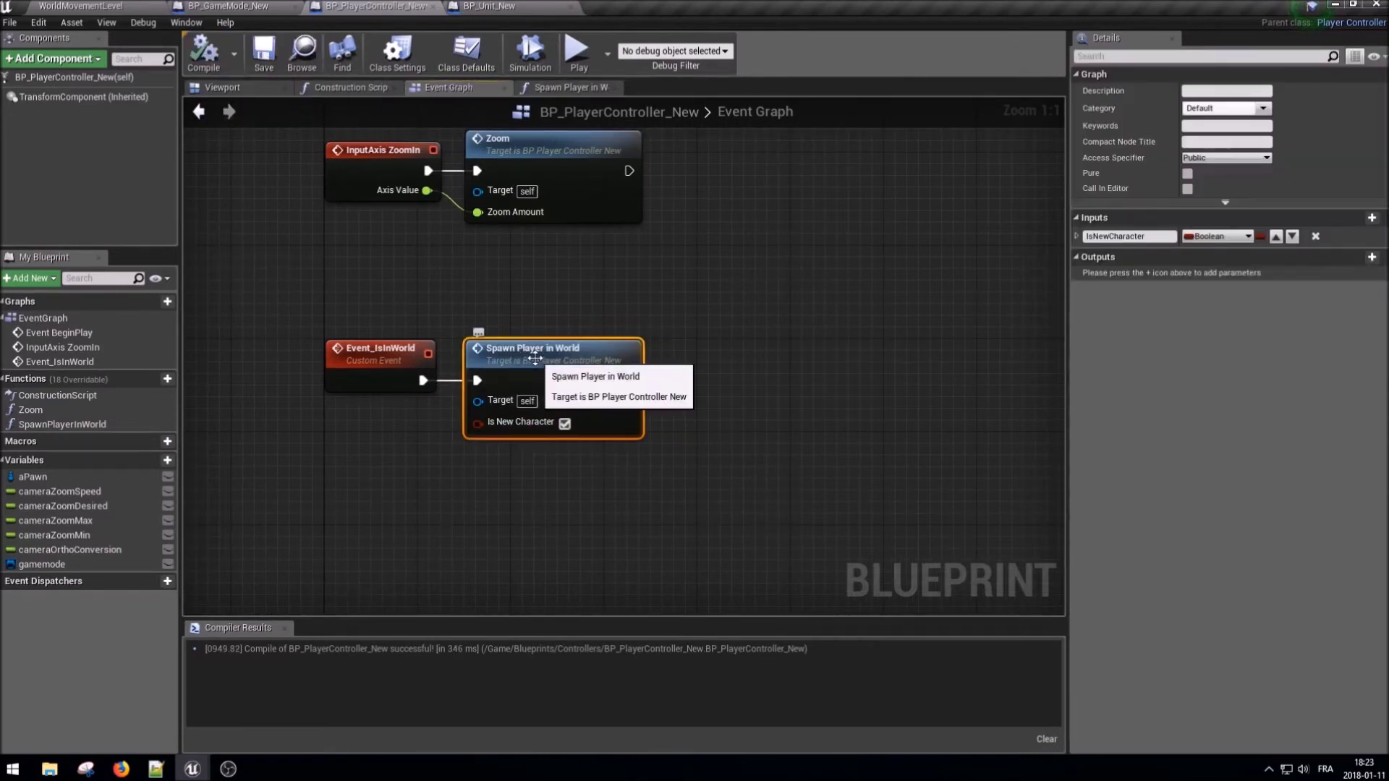
double_click(534, 358)
double_click(87, 426)
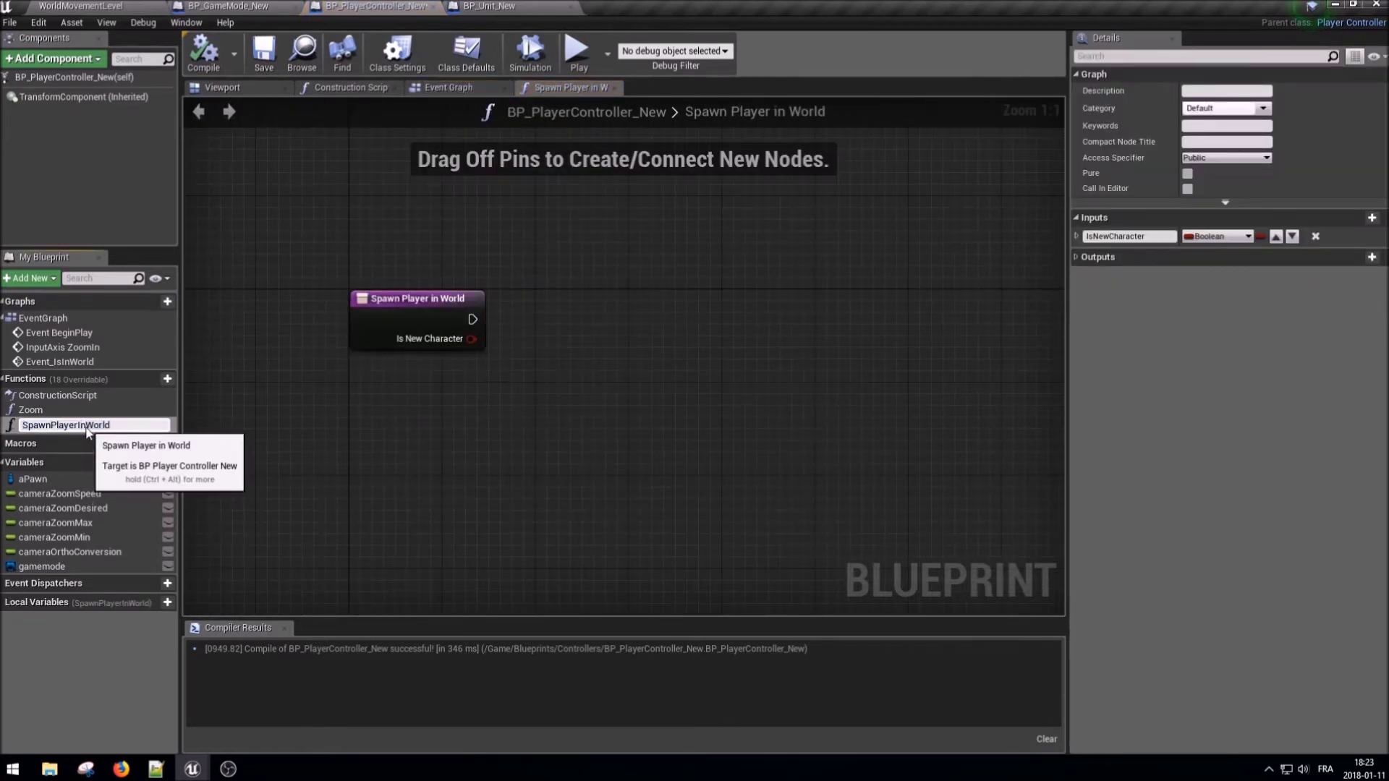
text(Unit)
key(Return)
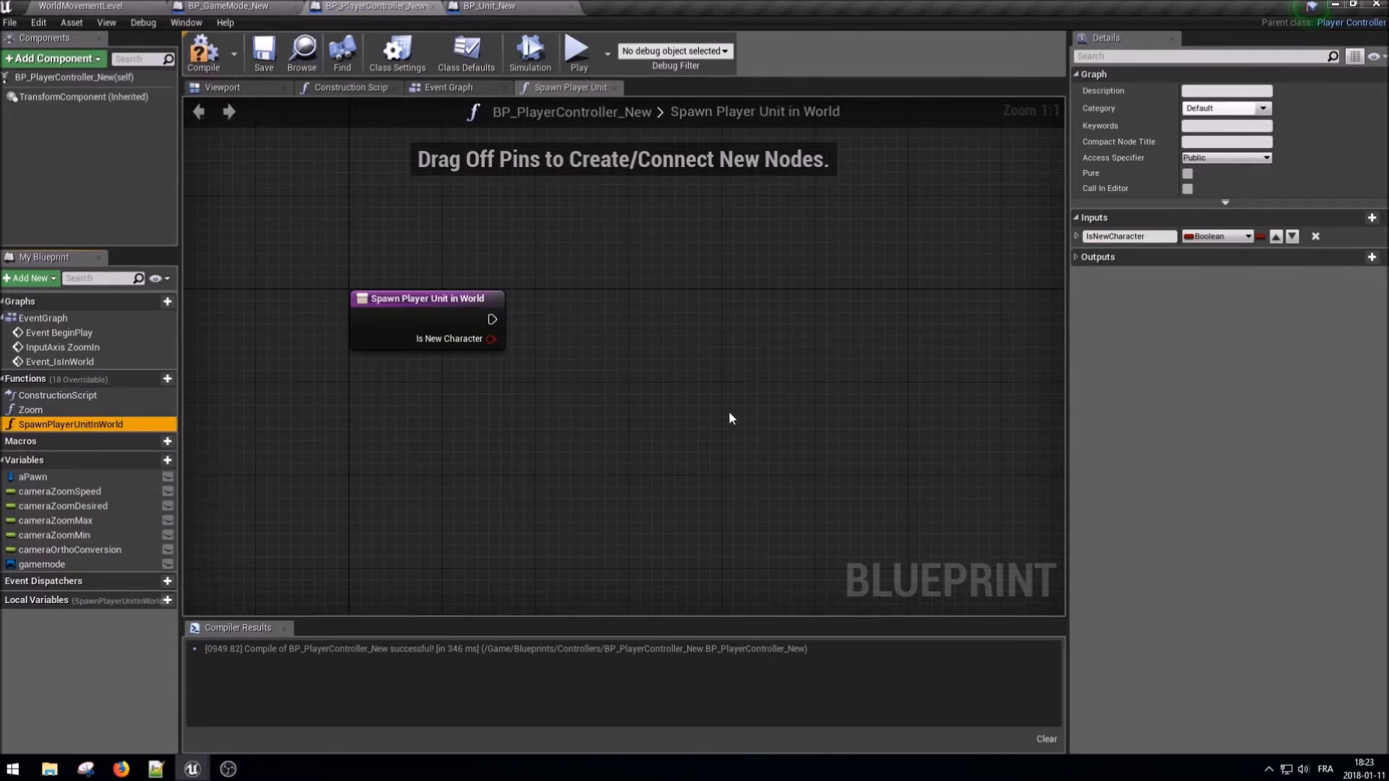
- After the entry node, spawn a BP_Unit_New actor with collision handling set to Always Spawn
right_drag(737, 416, 685, 369)
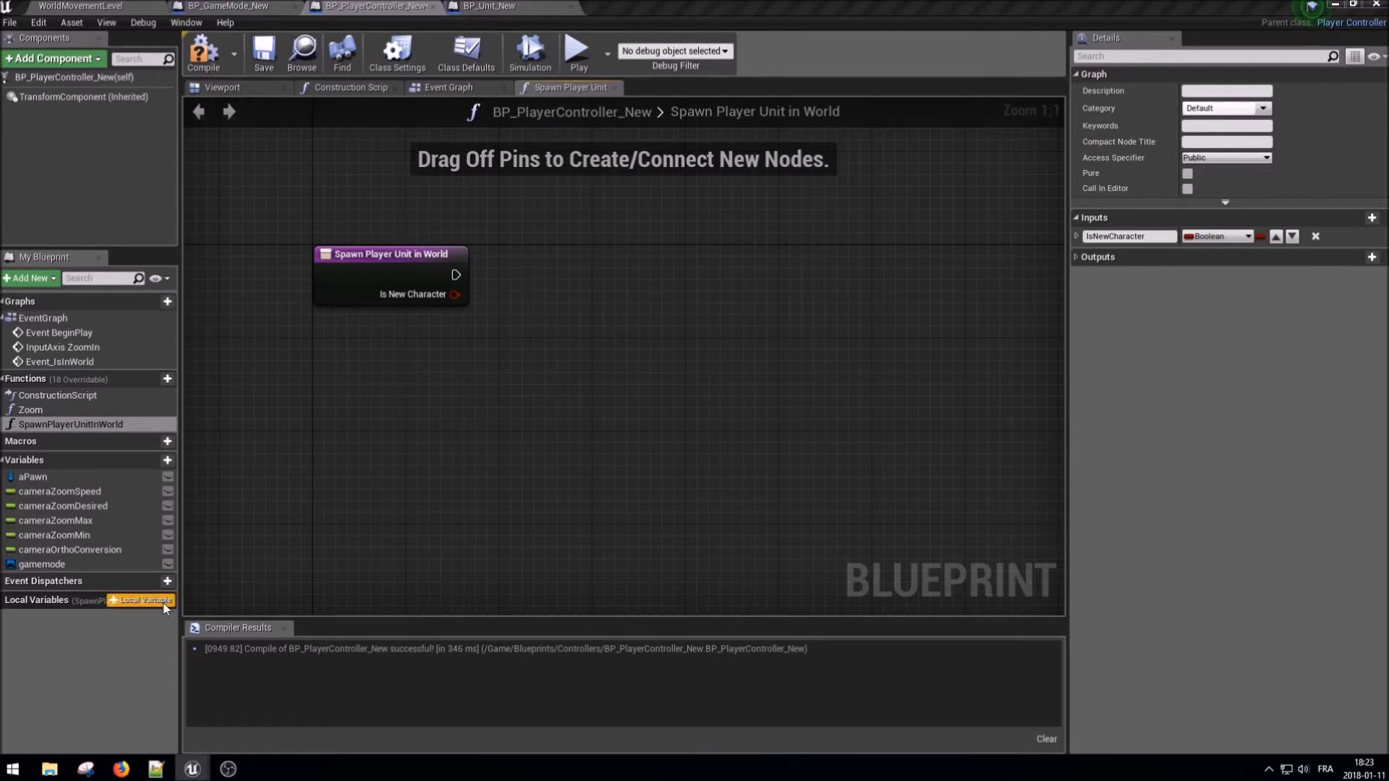
right_drag(466, 372, 392, 347)
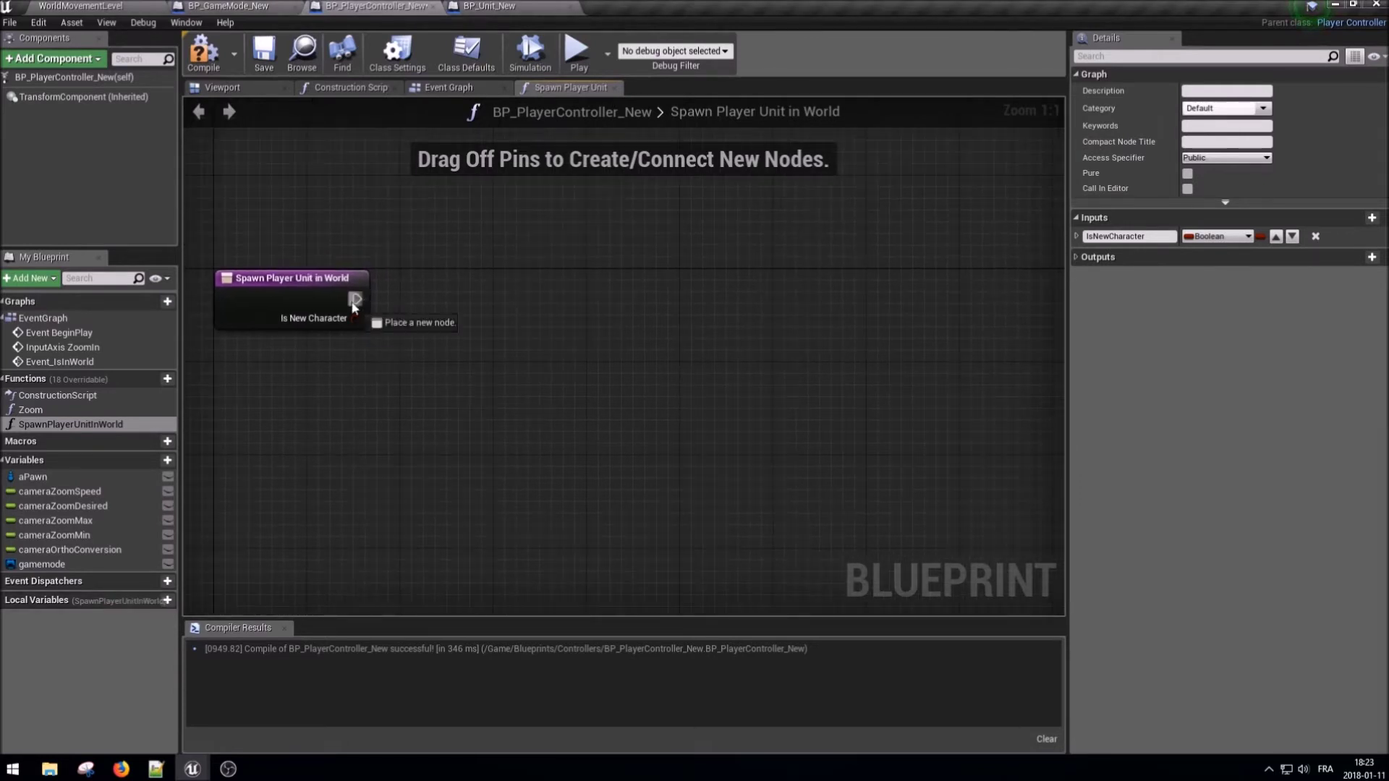
drag(355, 308, 591, 305)
text(spawn actor)
key(Return)
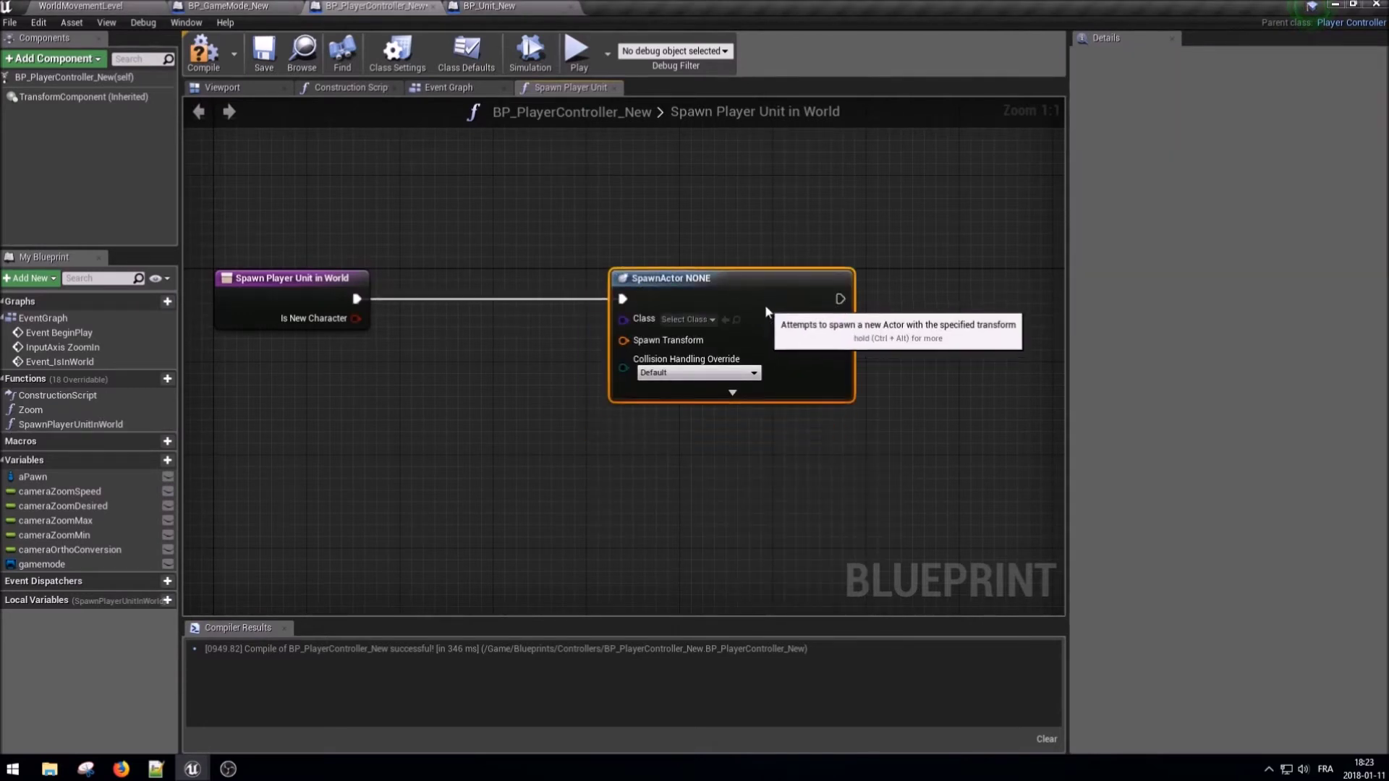
click(711, 320)
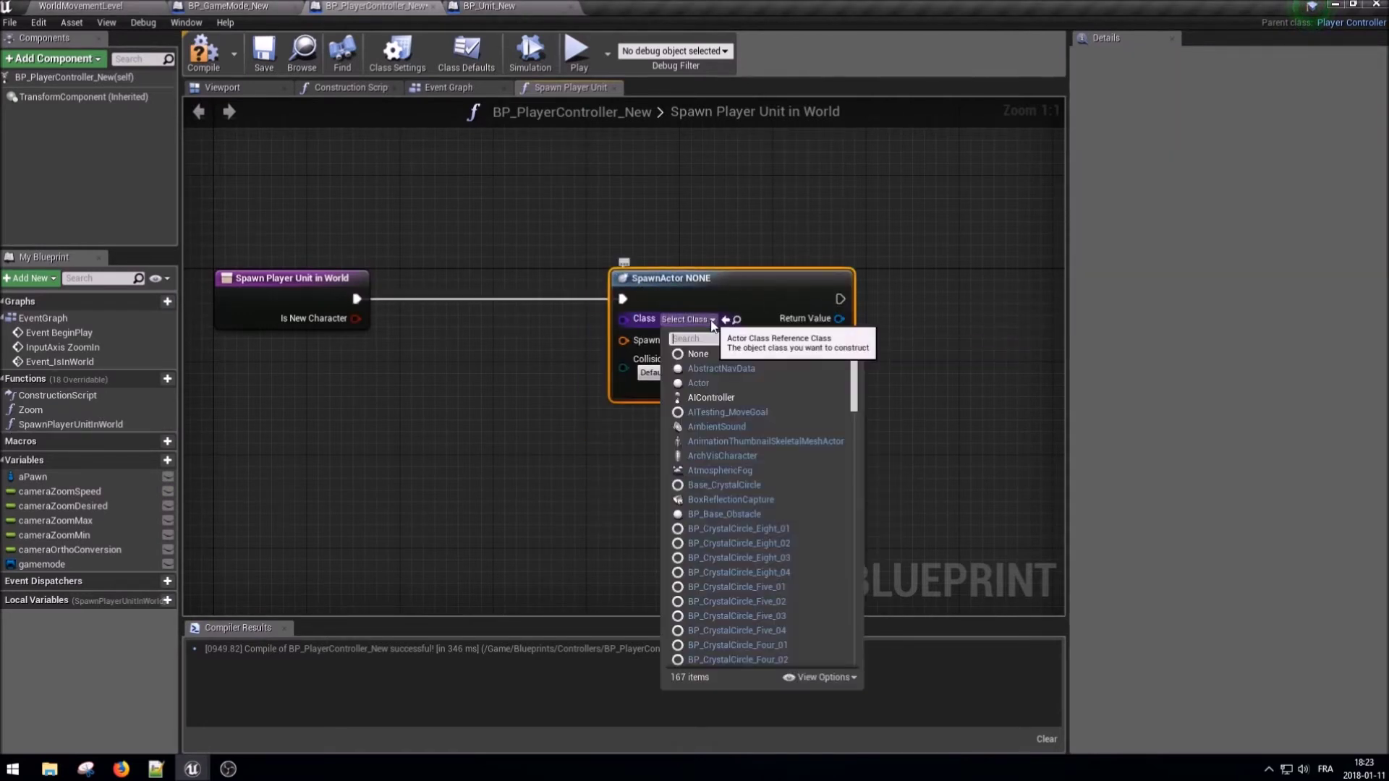
text(bp unit)
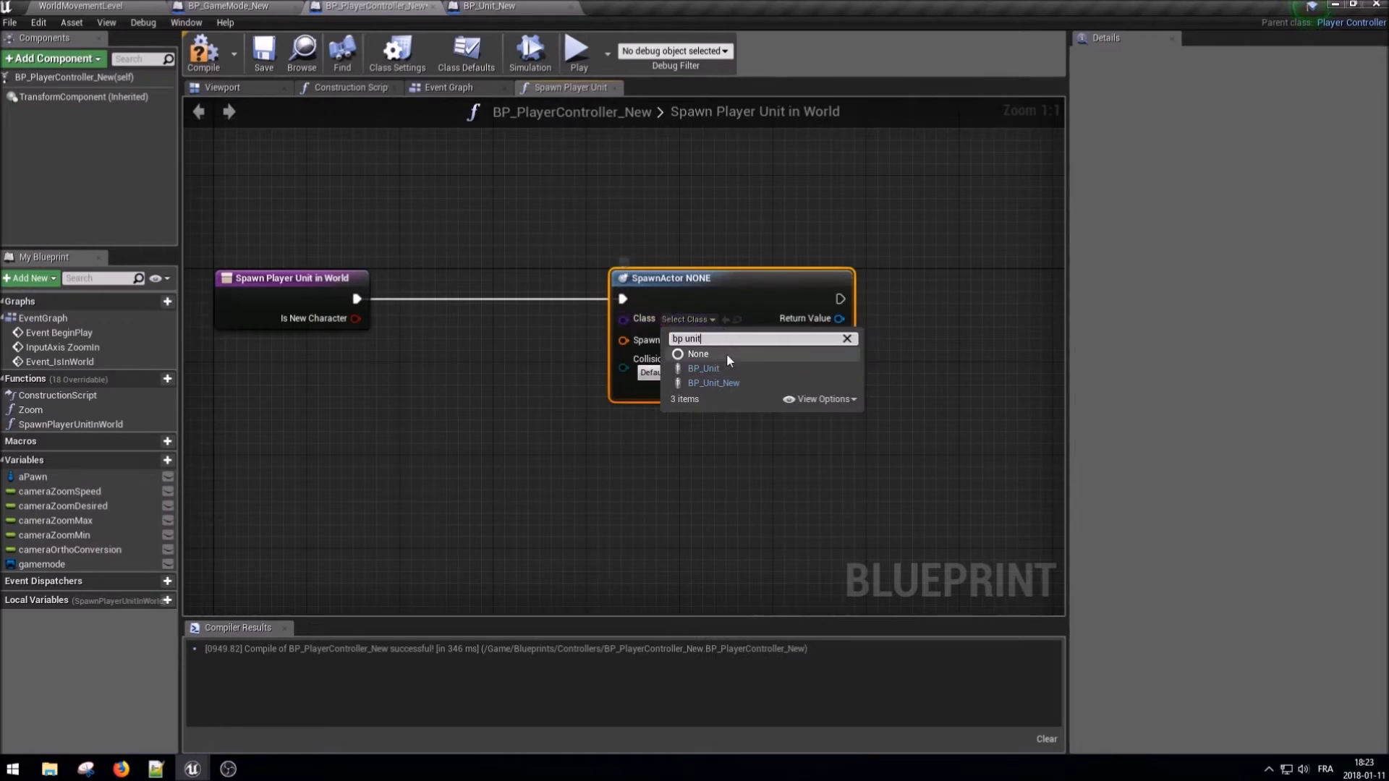
click(714, 383)
click(721, 377)
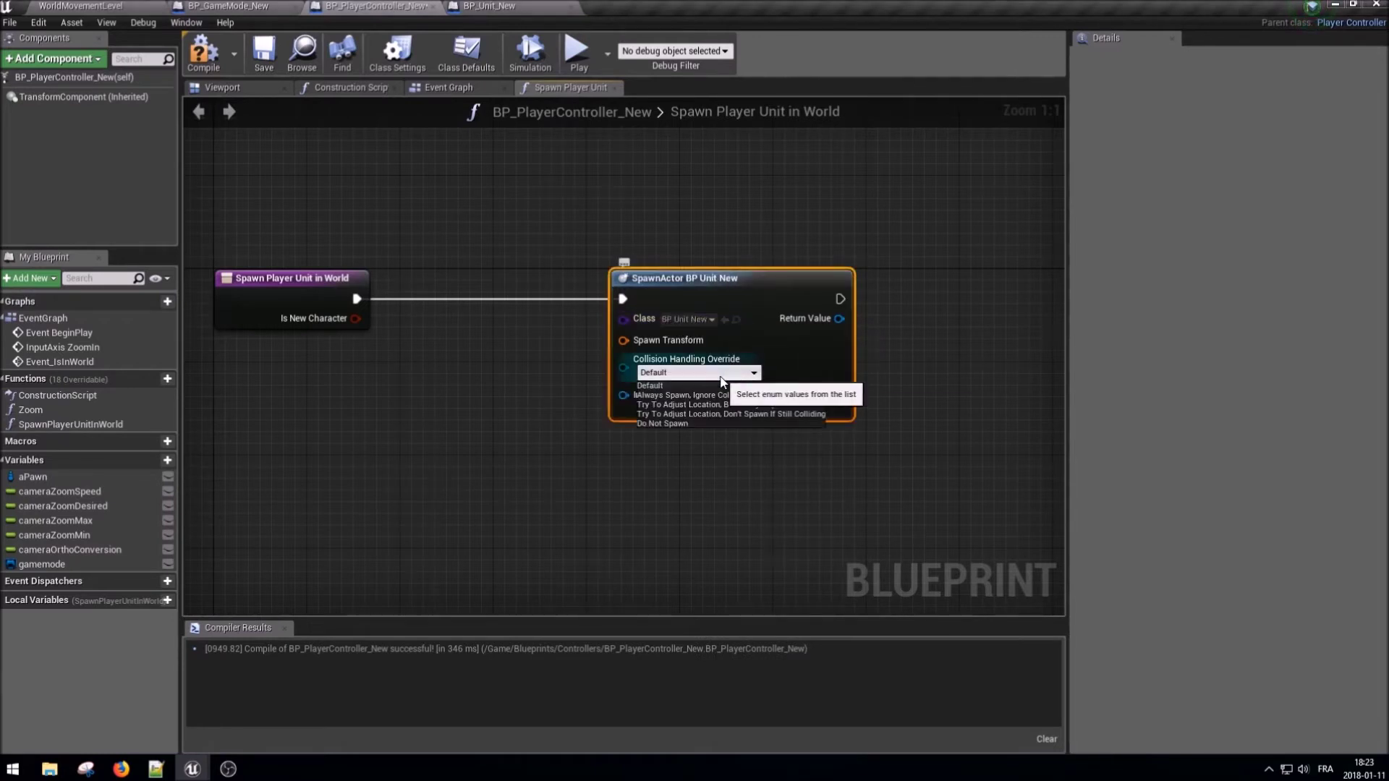
click(680, 395)
mouse_move(625, 346)
mouse_down()
mouse_move(788, 346)
mouse_move(742, 338)
mouse_up()
- Feed Spawn Transform from a Select driven by Is New Character, promoting its False input to a local variable
text(select)
key(Return)
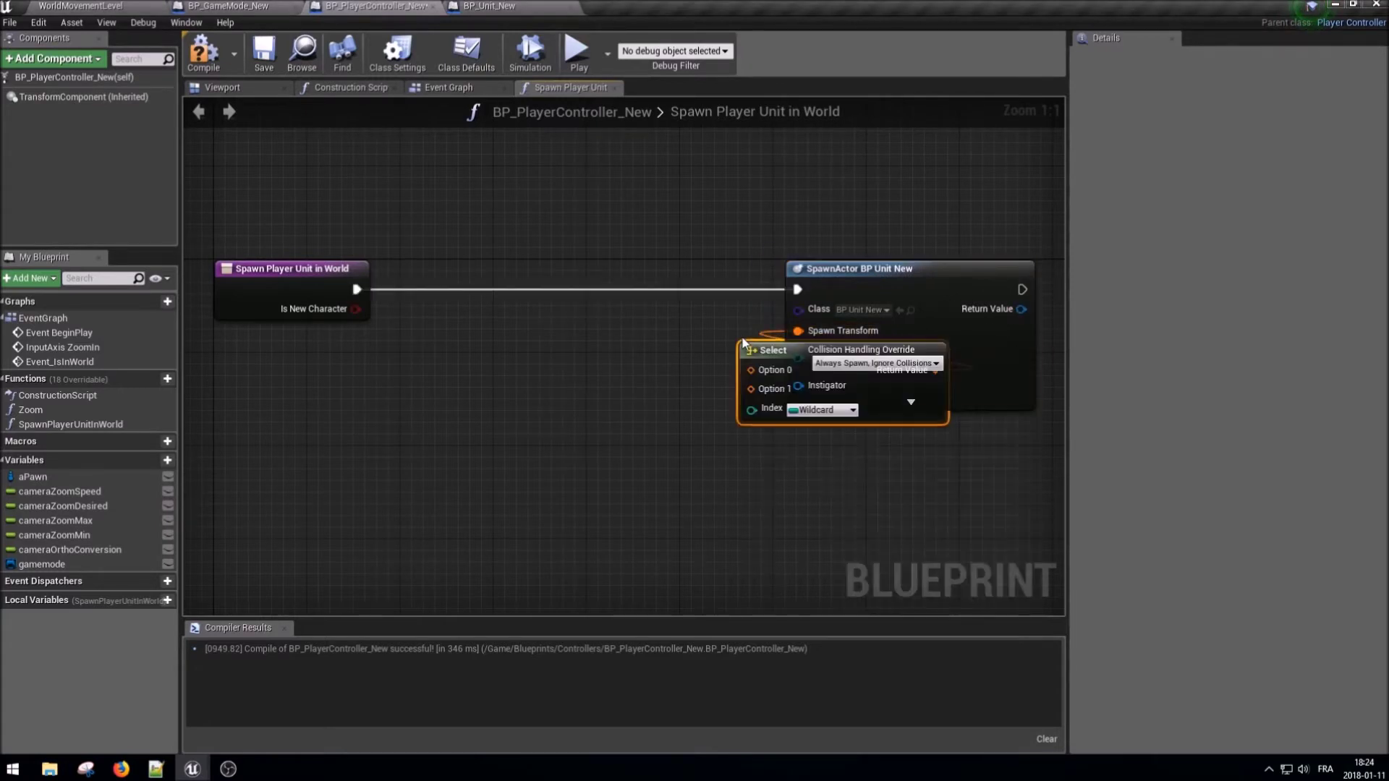
drag(753, 352, 590, 340)
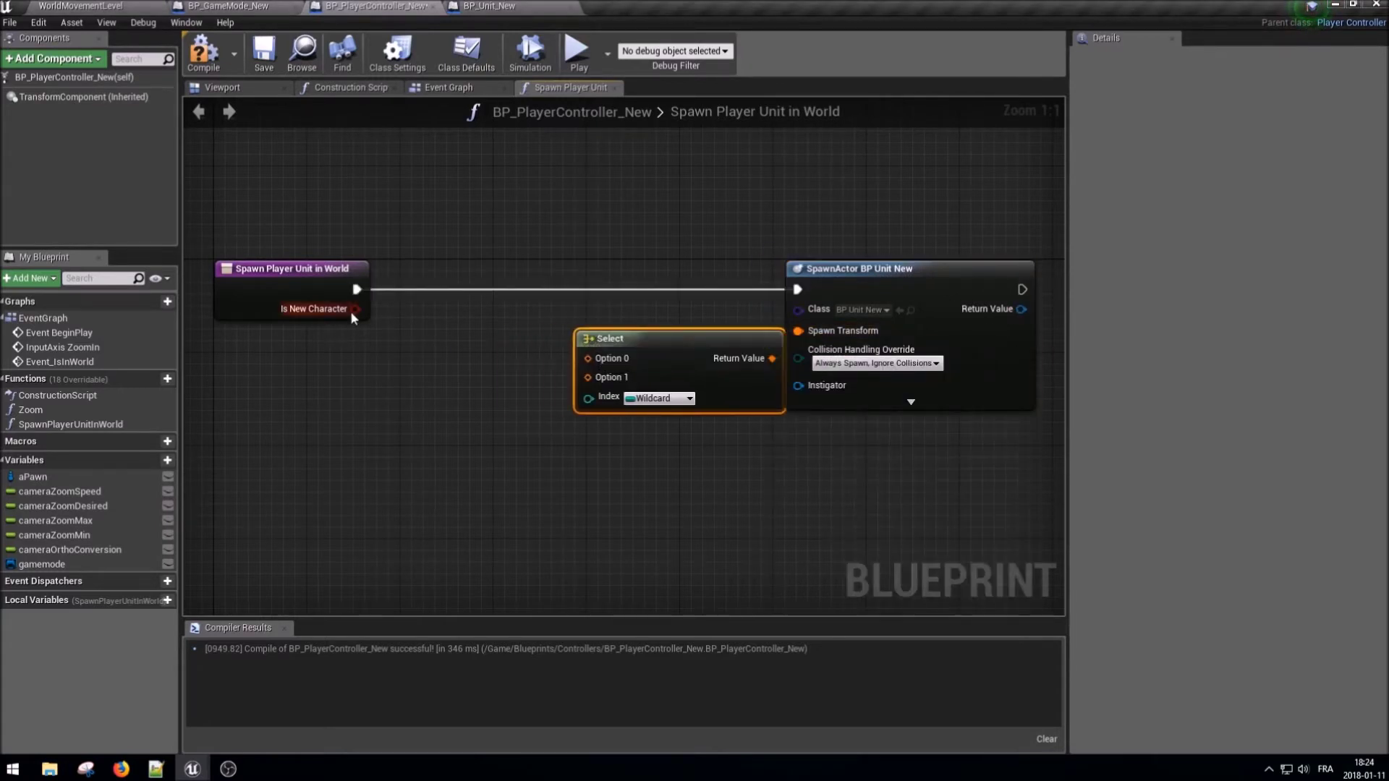
mouse_move(354, 310)
mouse_down()
mouse_move(588, 397)
mouse_move(737, 380)
mouse_up()
right_click(799, 331)
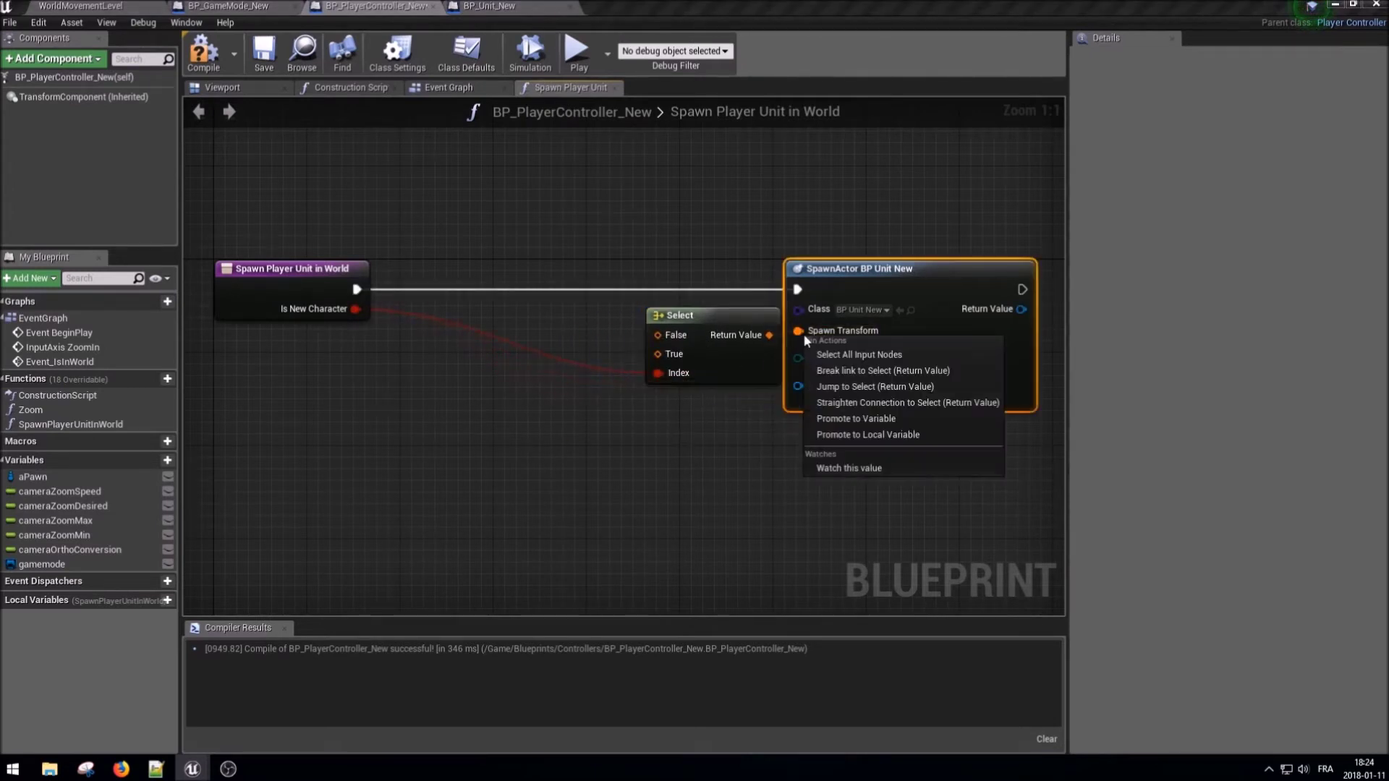
click(858, 406)
right_click(744, 328)
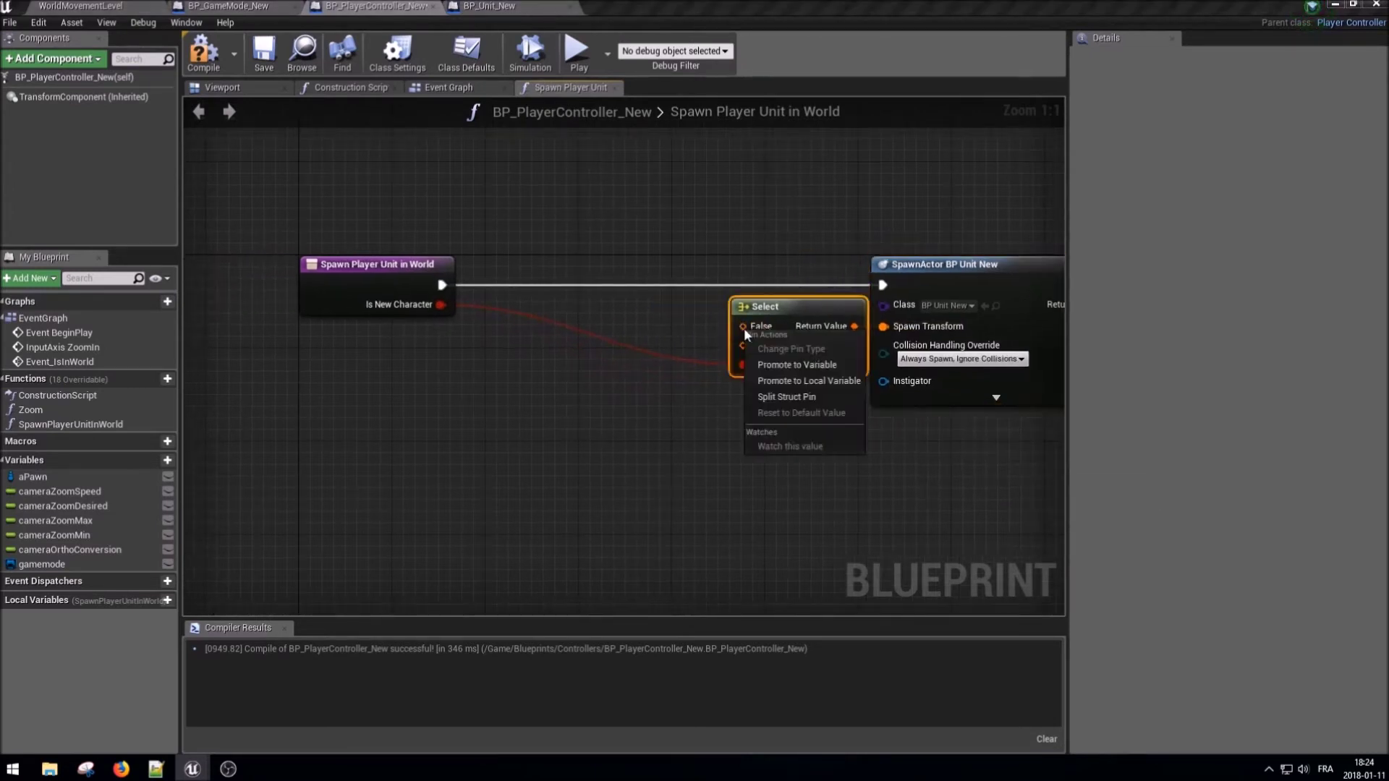
click(796, 381)
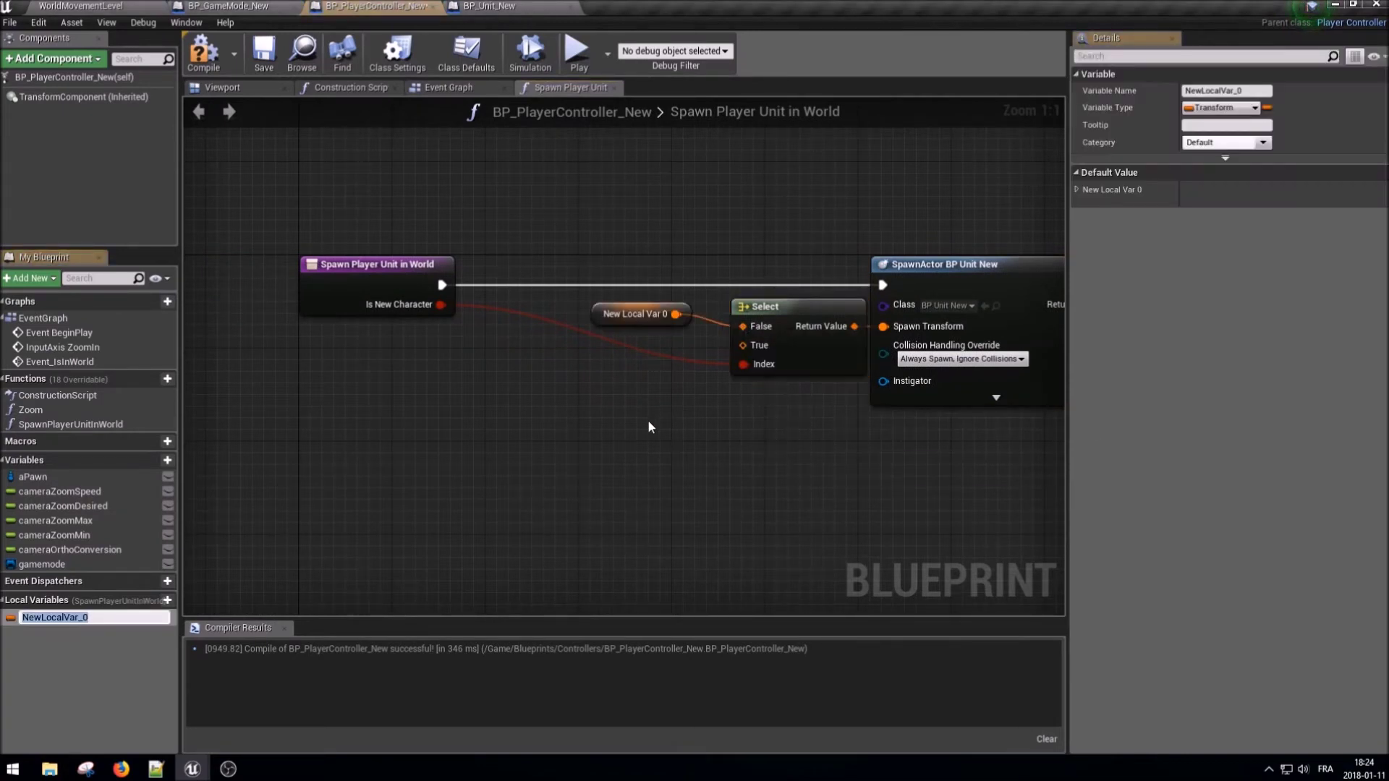
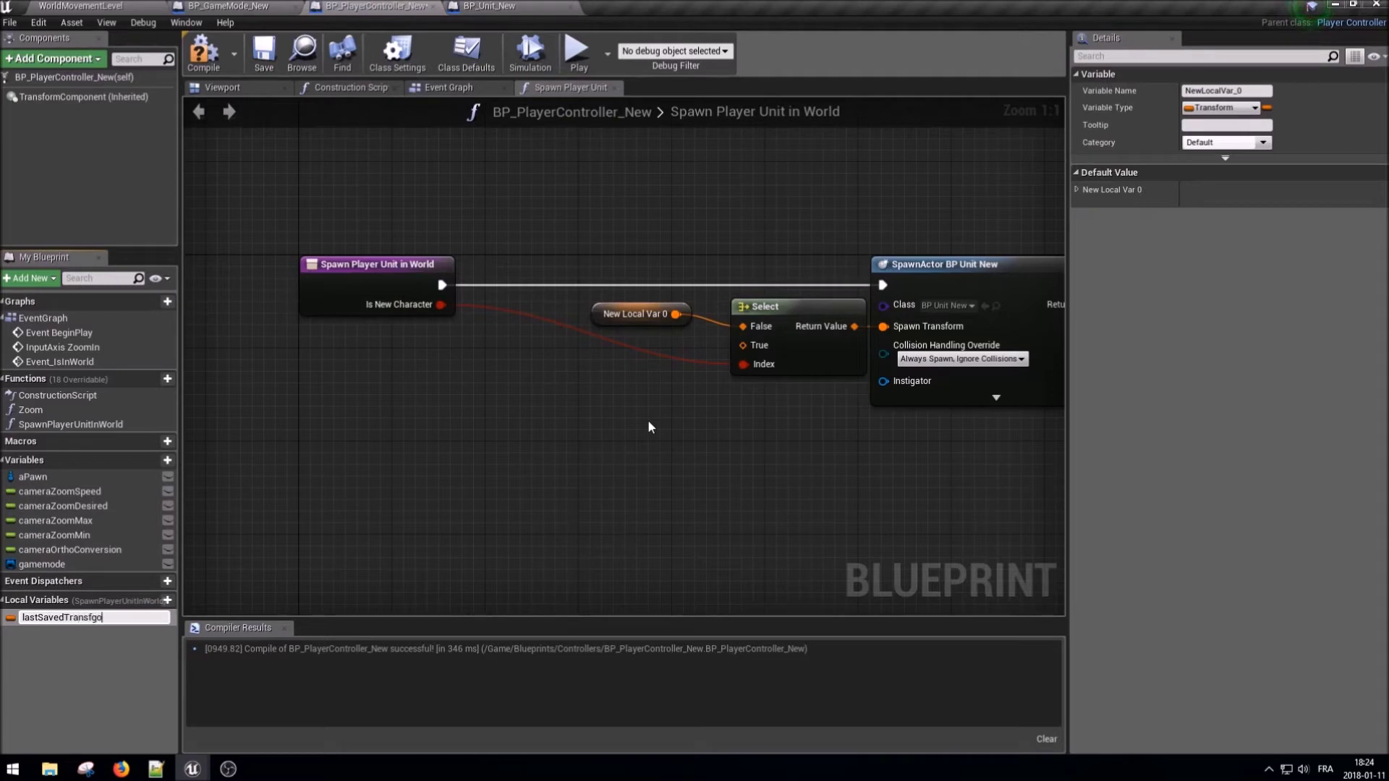
- Name the local variable lastSavedTransform and straighten its wire into the Select's False input
text(orm)
key(Return)
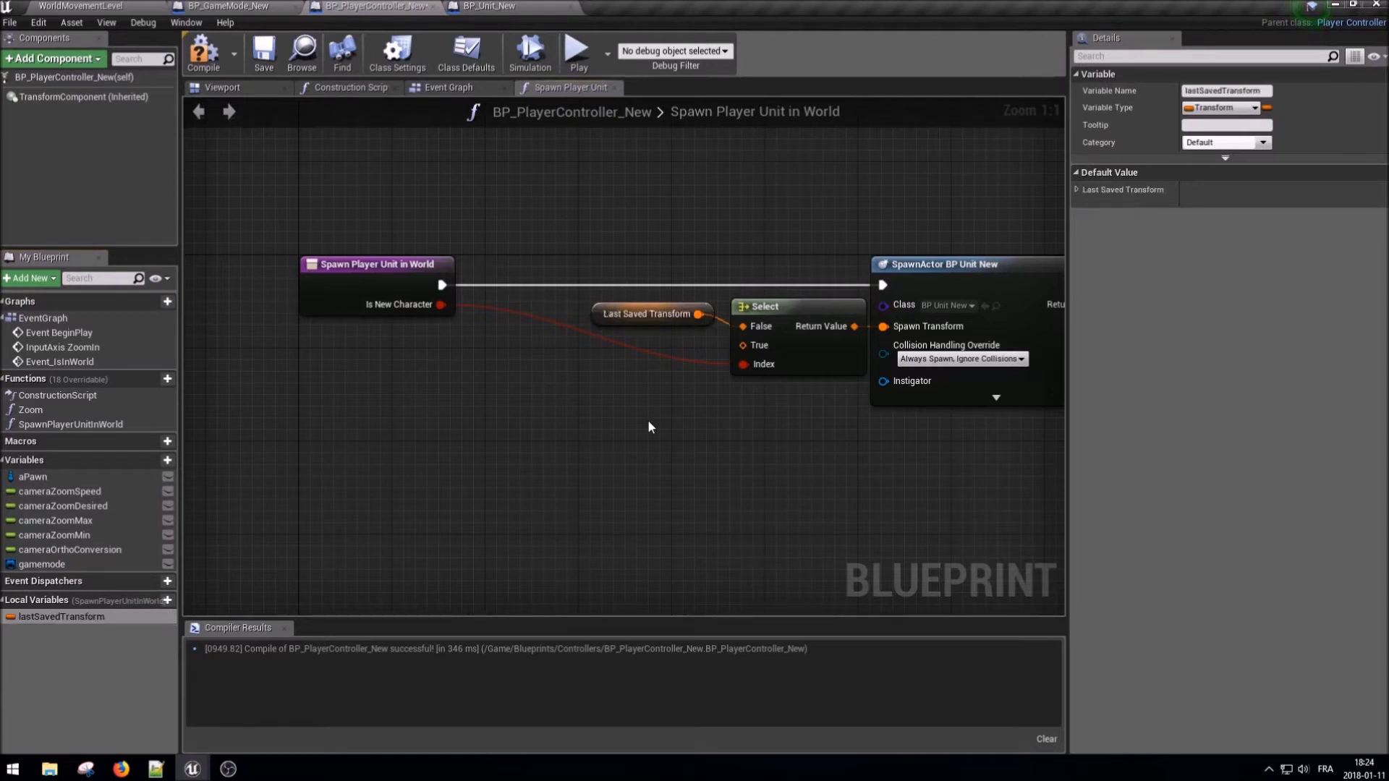
right_click(753, 319)
click(805, 409)
click(675, 418)
- Add a Make Transform node feeding the Select's True input and place it under the Select node
right_drag(691, 407, 747, 404)
drag(819, 350, 687, 399)
text(make transform)
key(Return)
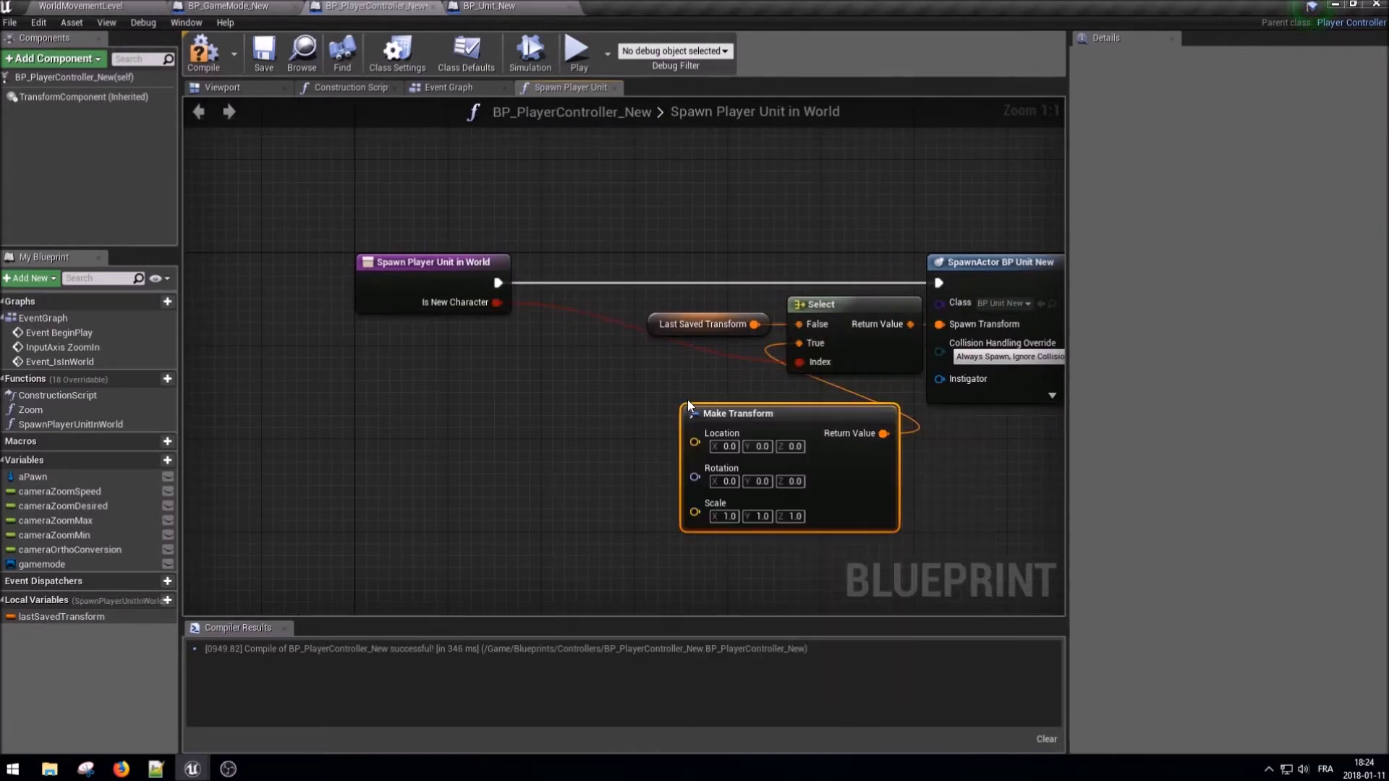
drag(843, 414, 716, 391)
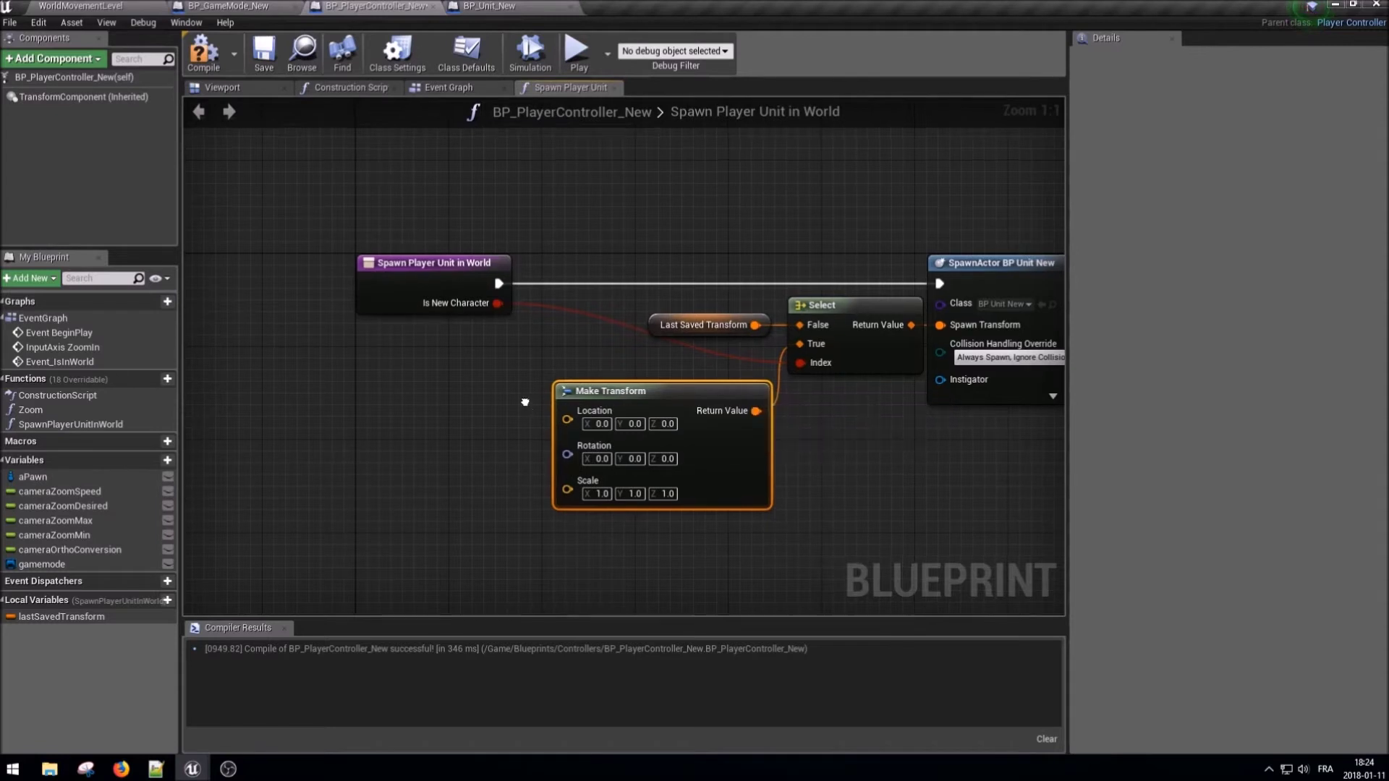
- Add a Get Player Pawn node, delete it again, and switch to the Event Graph
right_drag(525, 402, 670, 404)
right_click(460, 439)
text(playe)
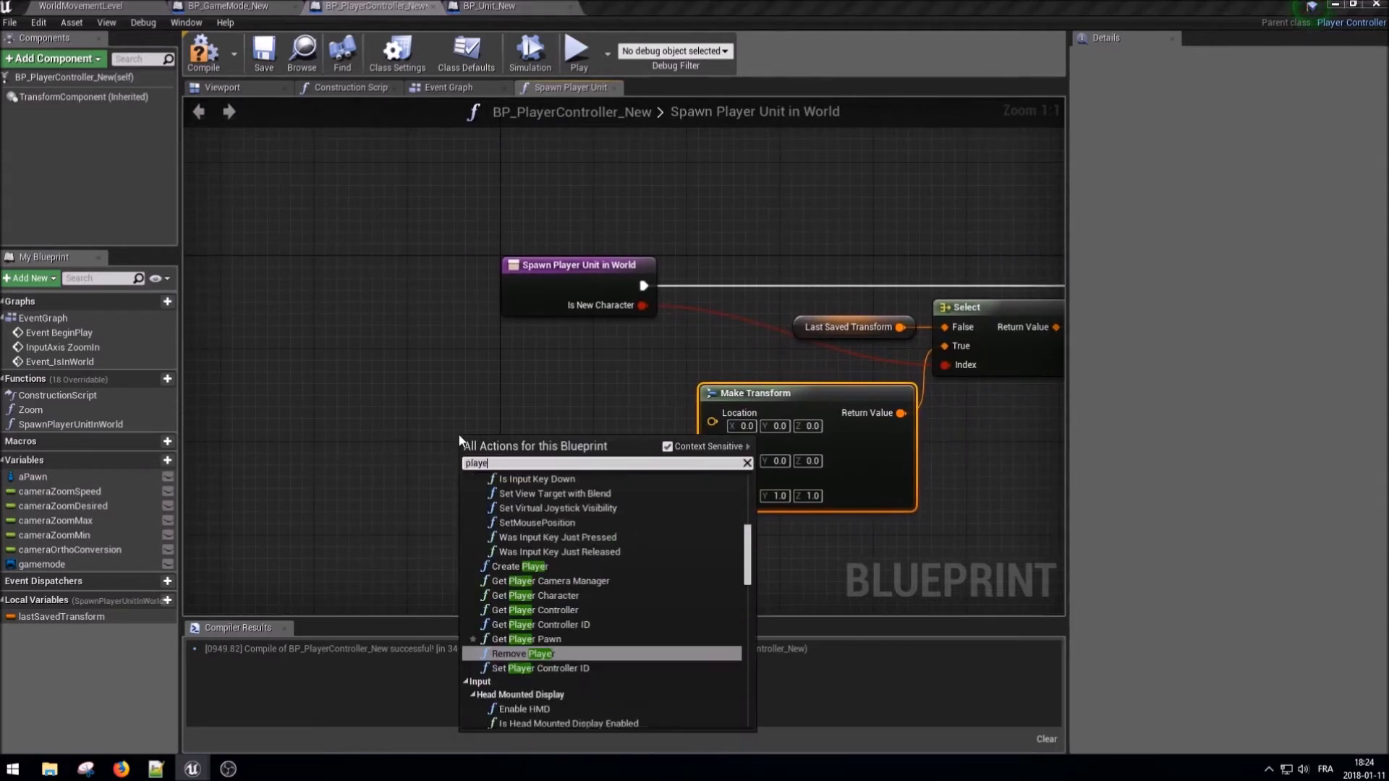
text(r pawn)
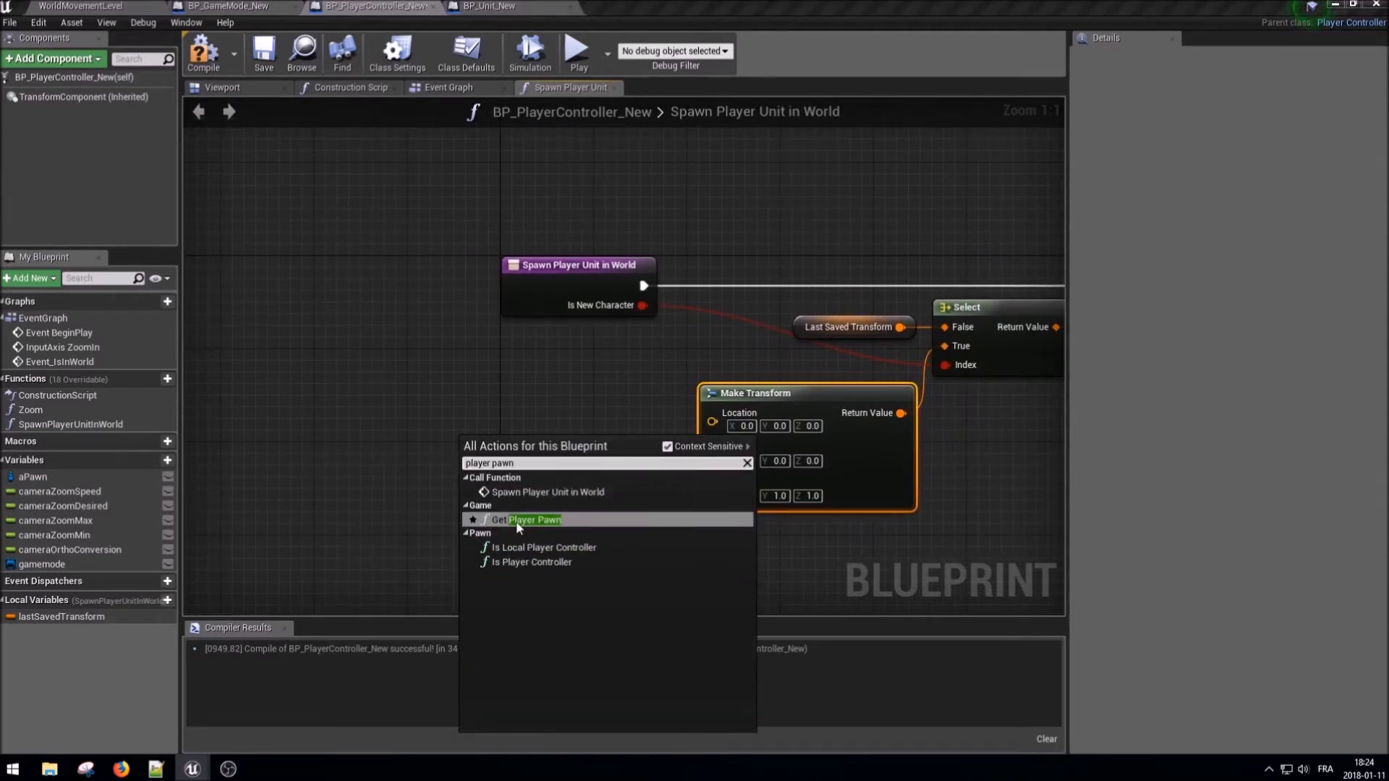
click(515, 520)
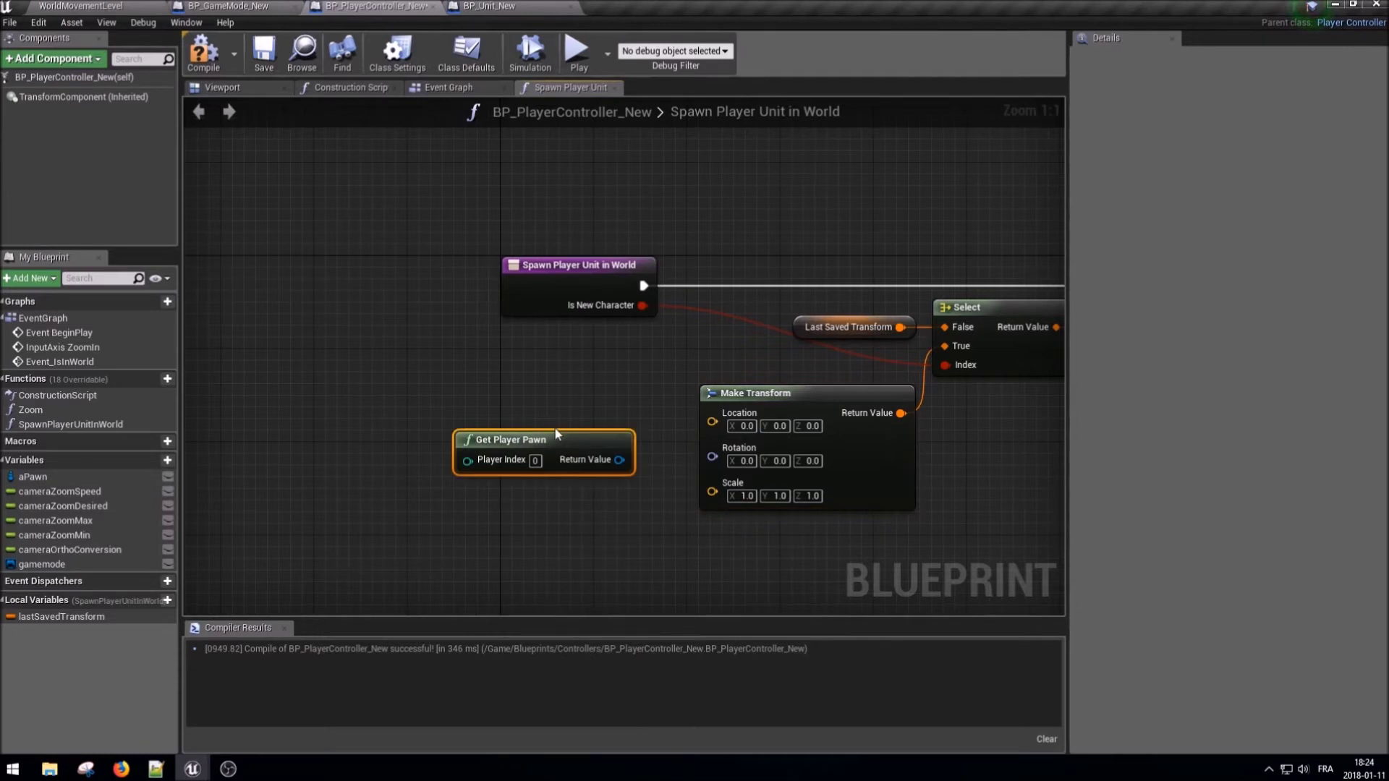
key(Delete)
click(466, 92)
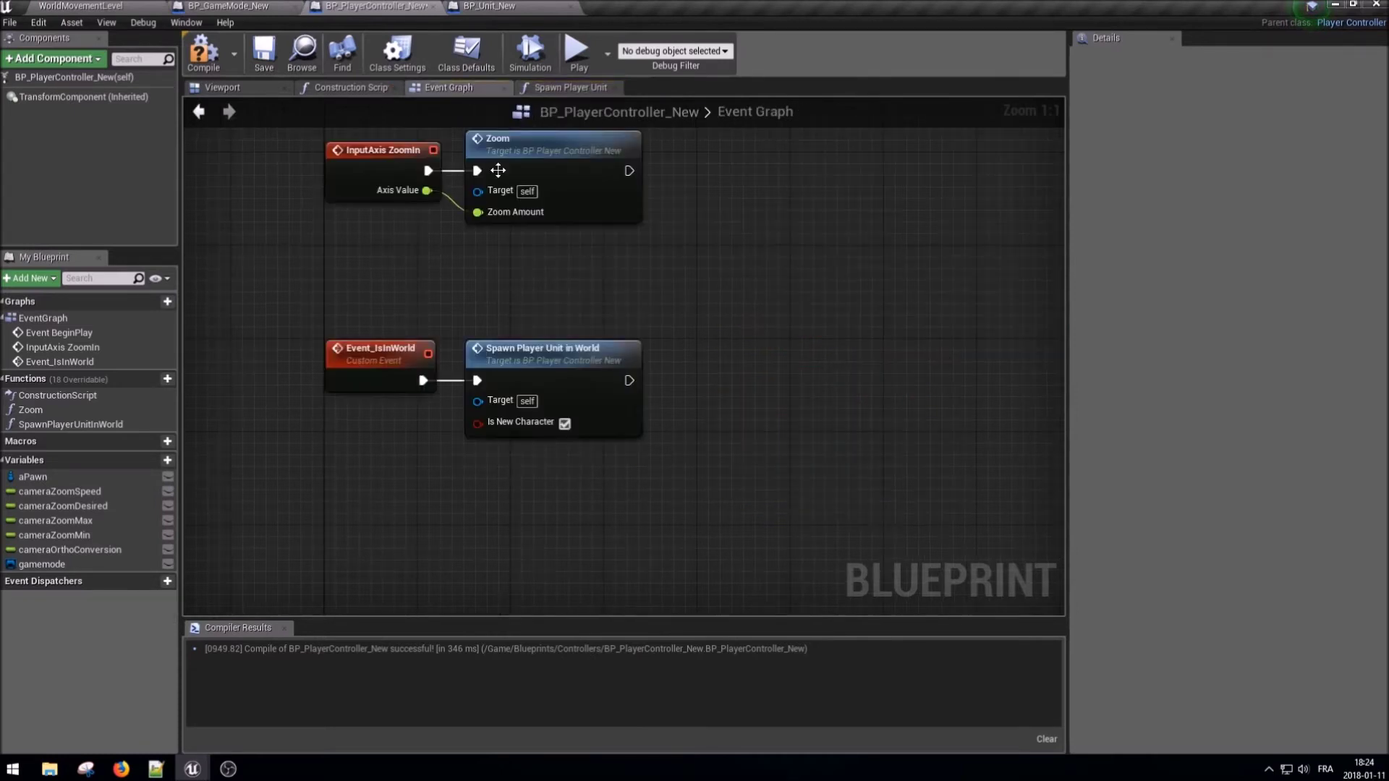
- Rename the aPawn variable to playerPawn
right_drag(832, 145, 697, 306)
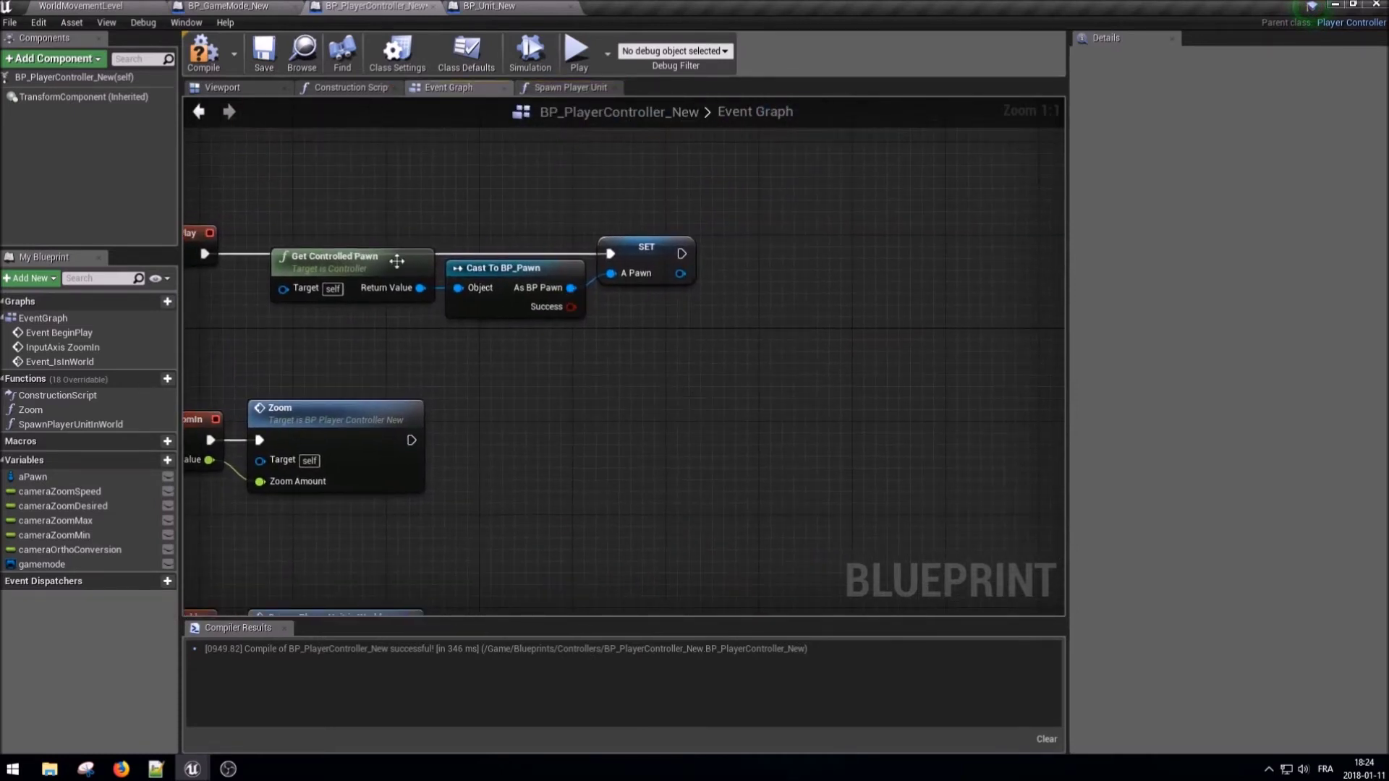
click(654, 250)
right_drag(654, 250, 772, 173)
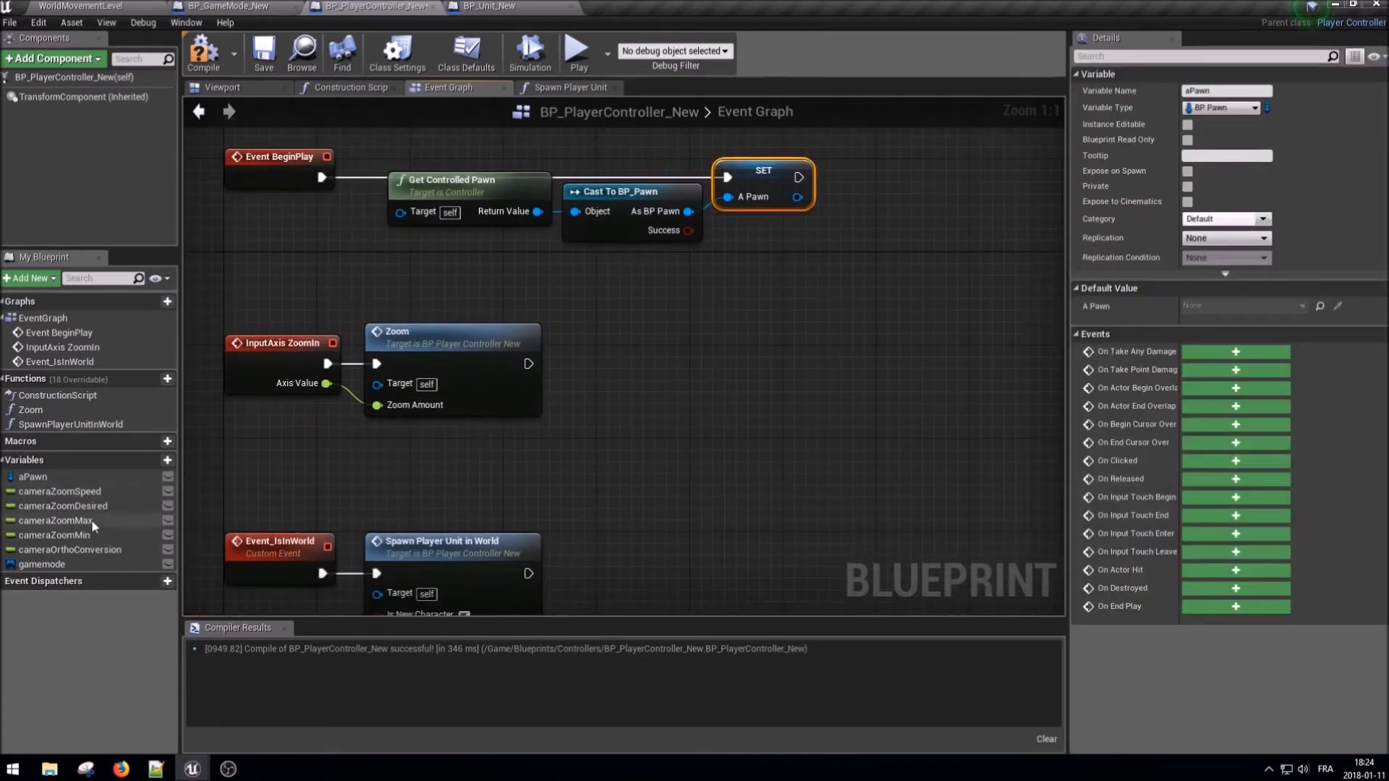
click(46, 479)
key(F2)
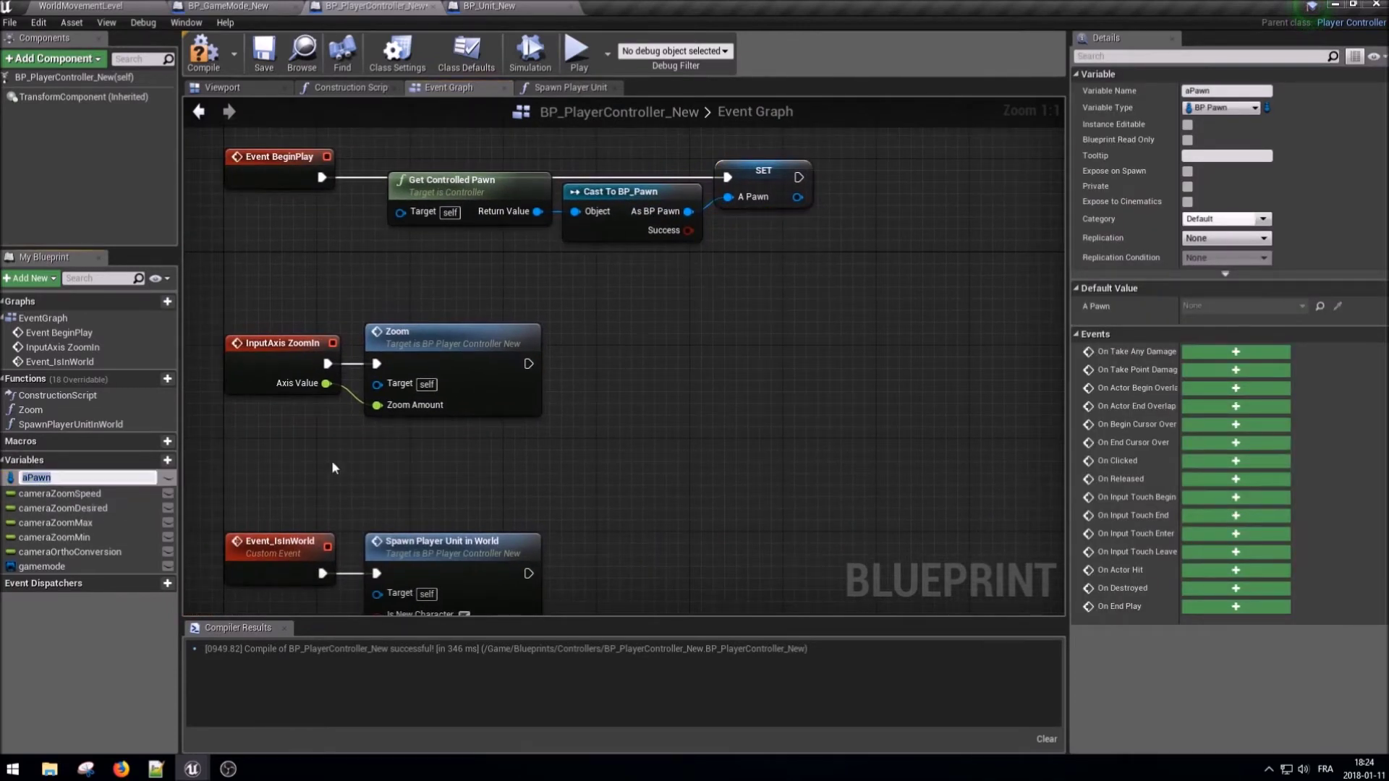
text(wn)
key(Return)
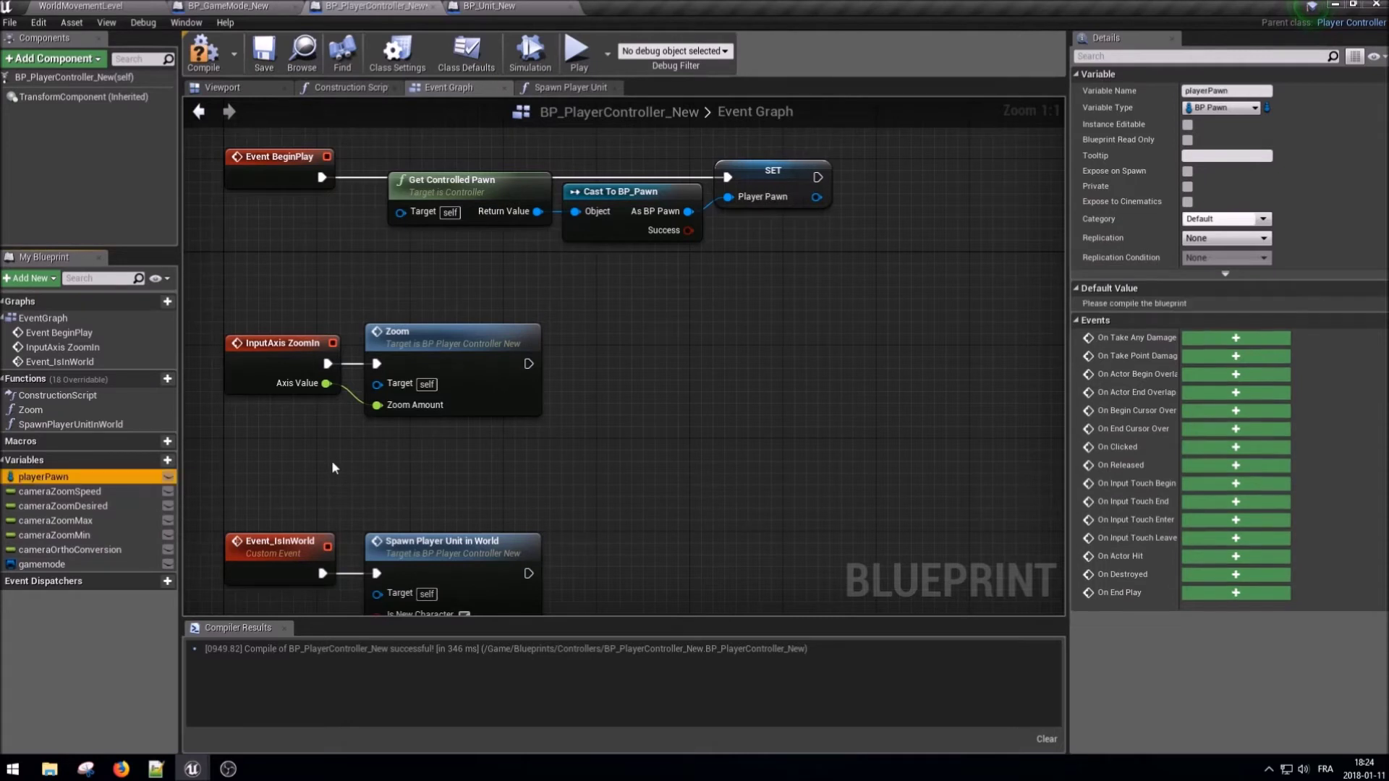
- In the Spawn Player Unit in World function, recompile and place a playerPawn getter node
click(557, 88)
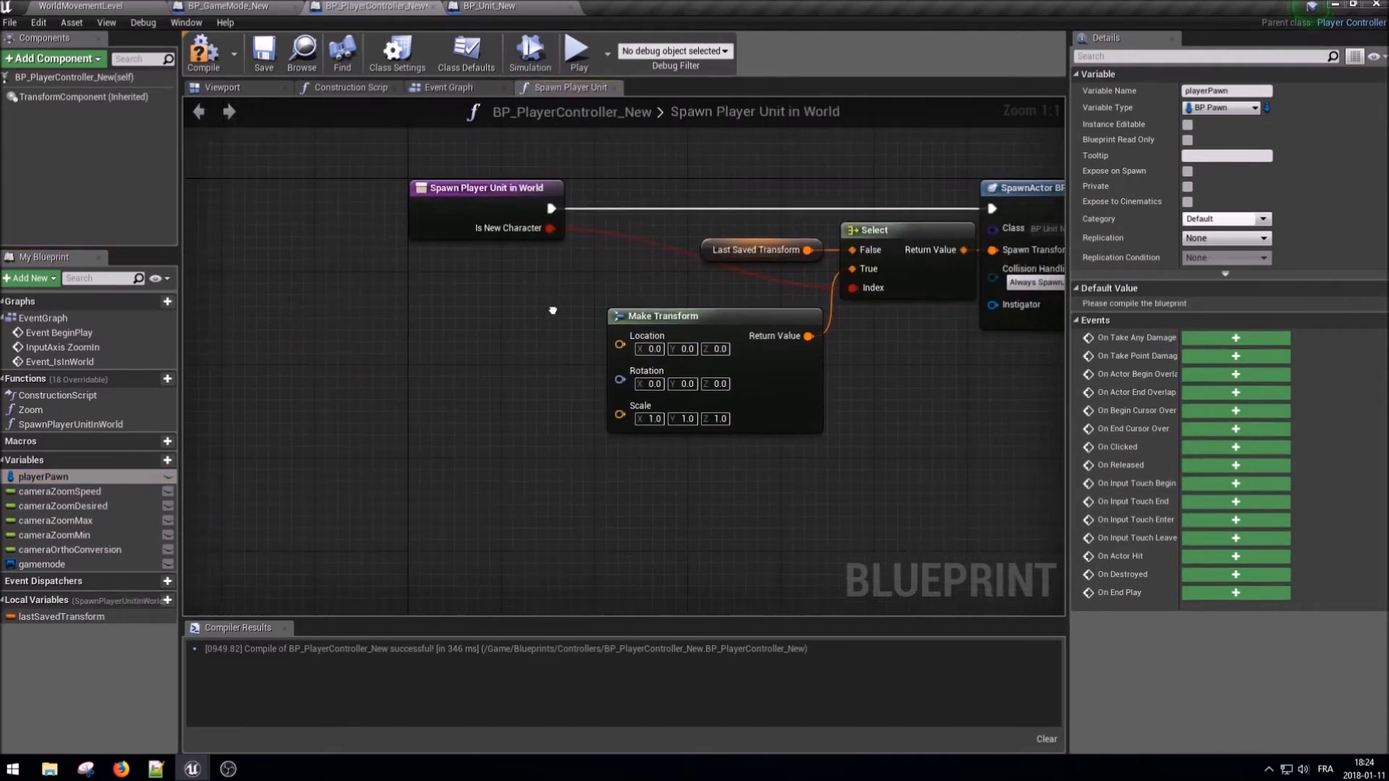
click(196, 65)
drag(44, 477, 337, 381)
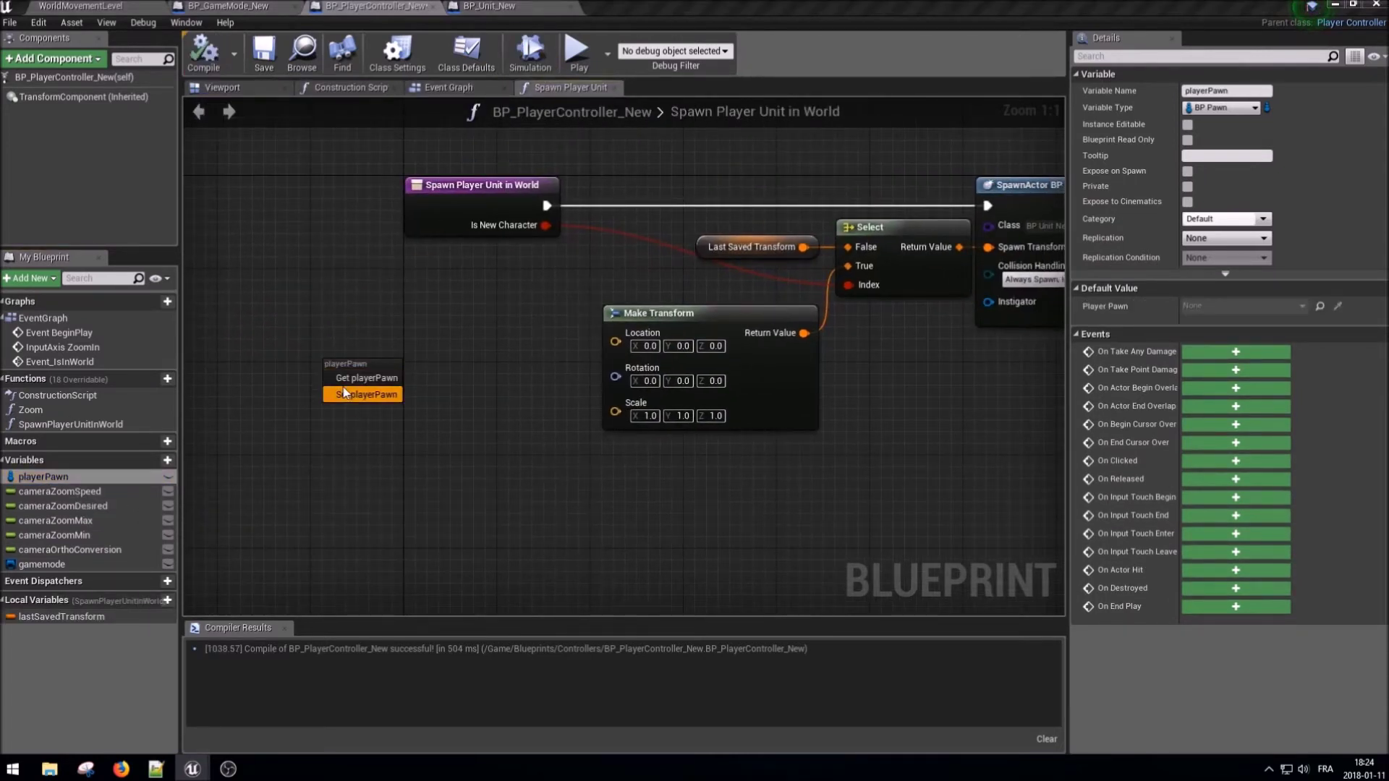
click(346, 389)
key(Delete)
mouse_move(44, 477)
mouse_down()
mouse_move(355, 387)
mouse_move(428, 415)
mouse_up()
click(363, 397)
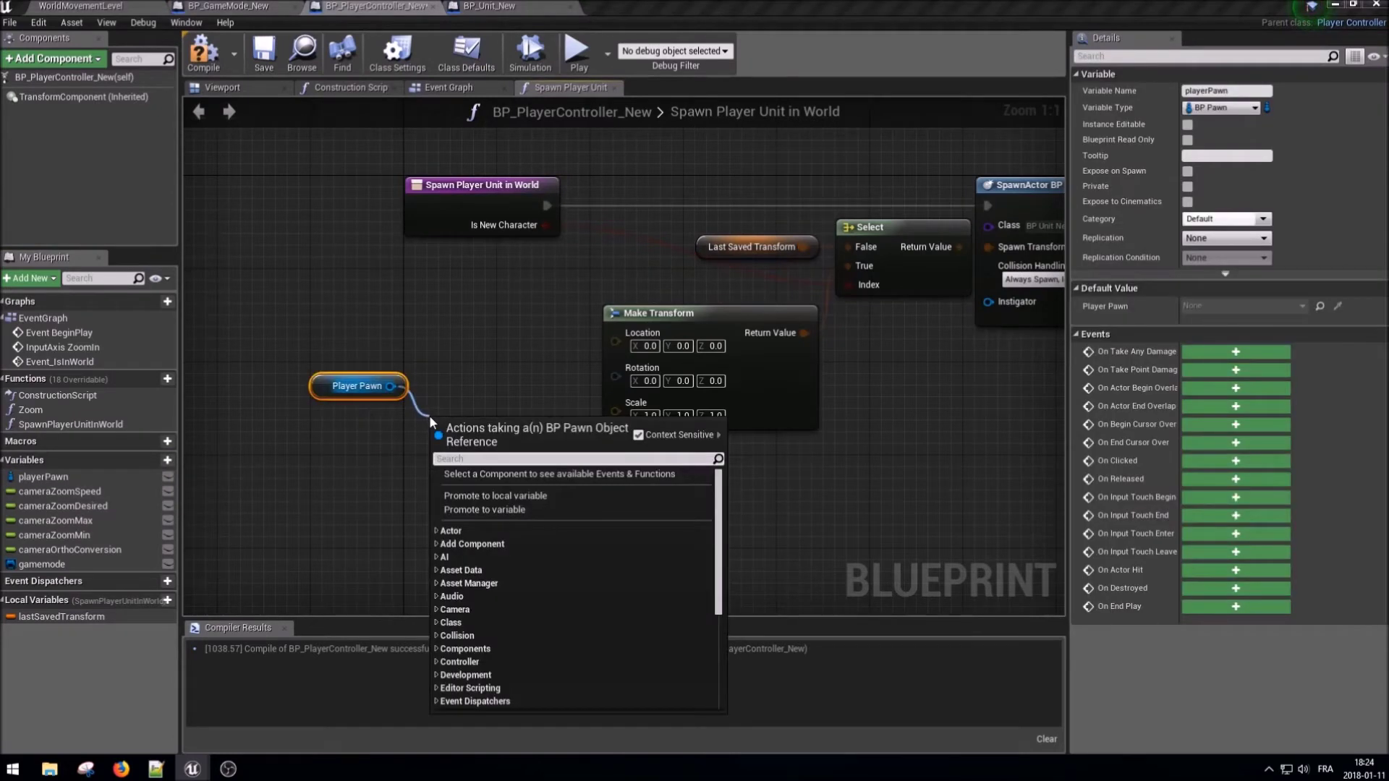
- Add GetActorLocation on playerPawn, wire it into Make Transform's Location, and compile
text(get ac)
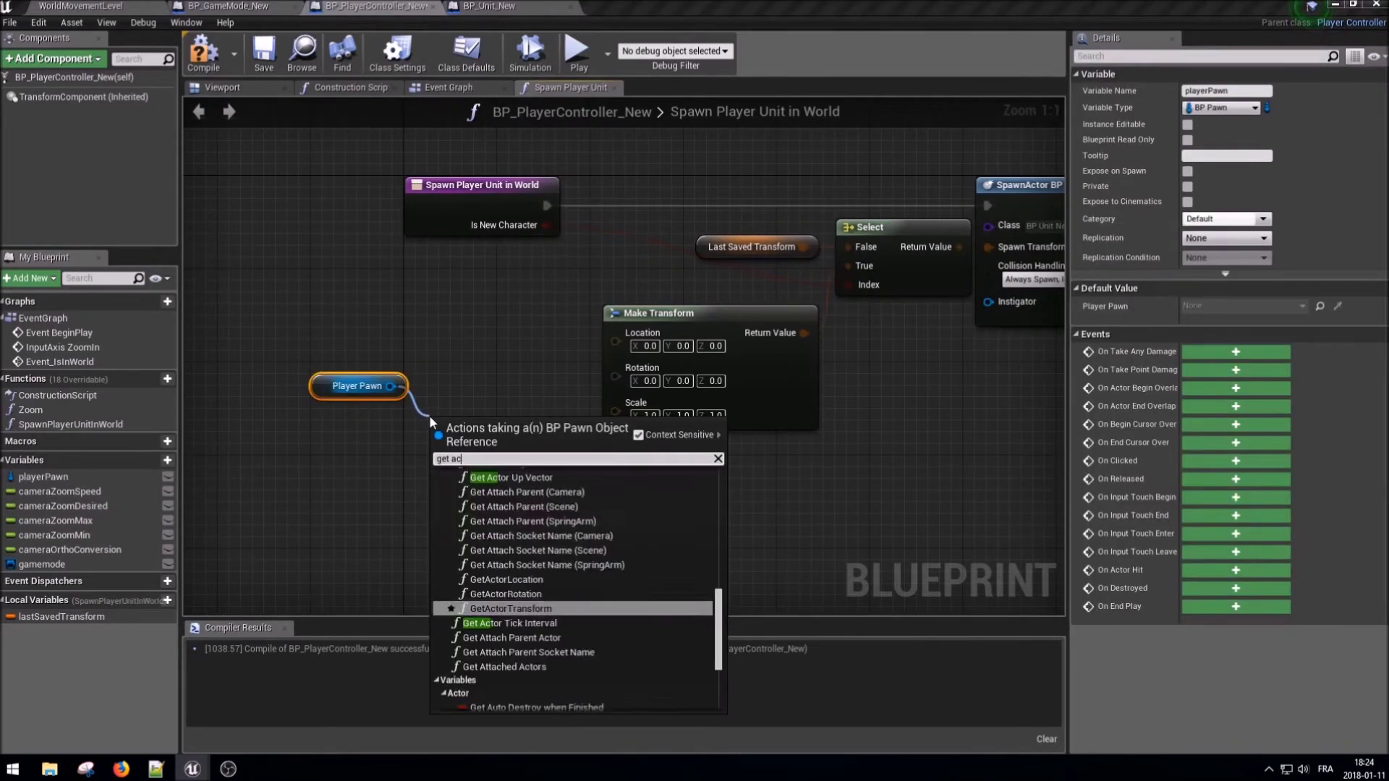
text(tor oc)
key(Return)
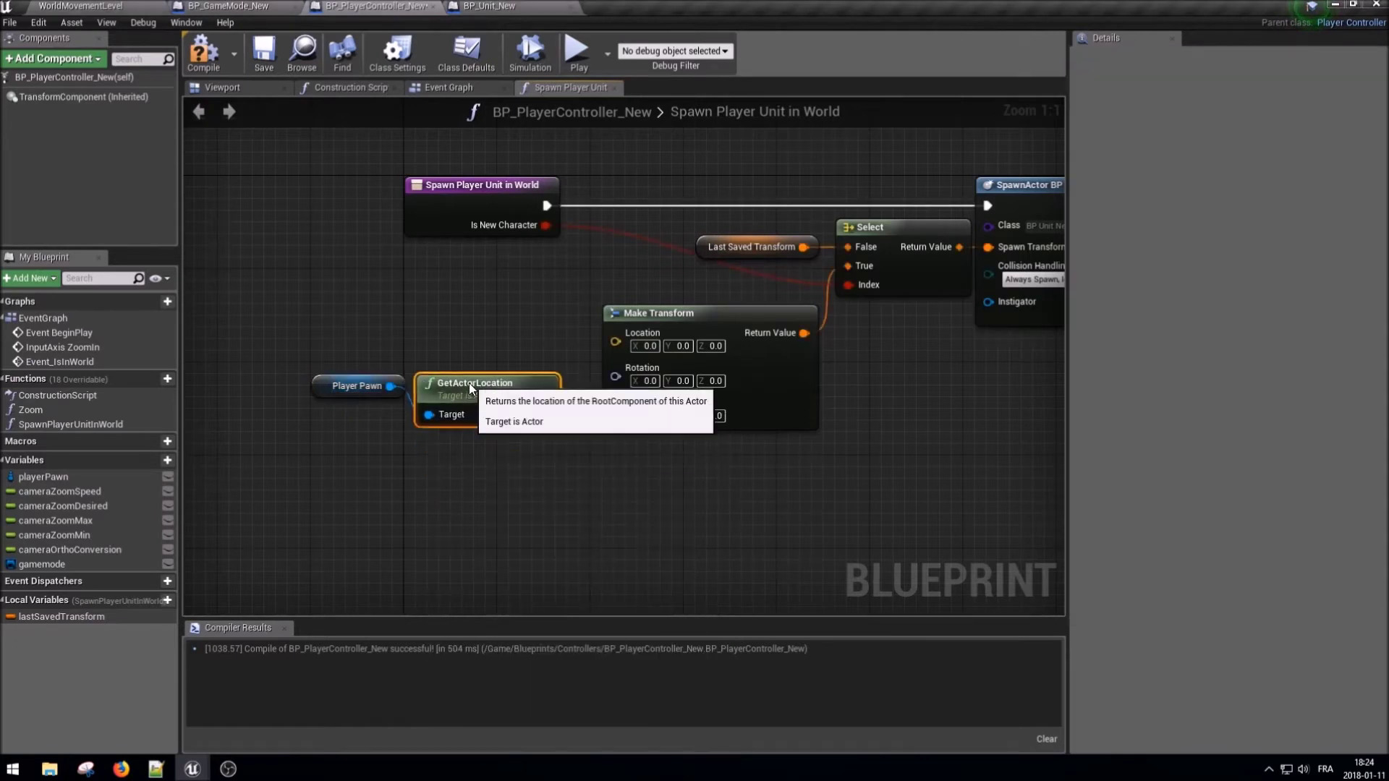
drag(430, 416, 416, 340)
drag(533, 368, 615, 333)
right_click(615, 333)
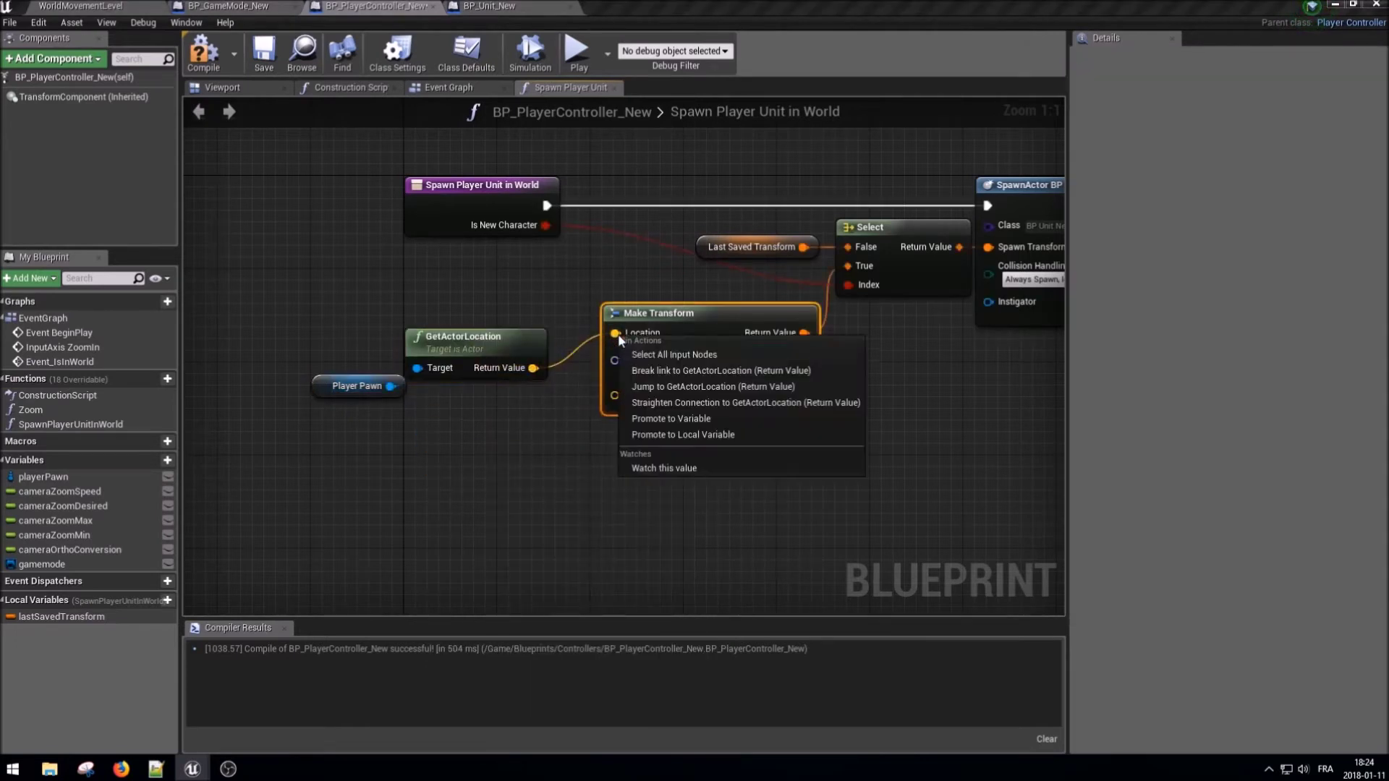
click(683, 397)
right_click(418, 334)
click(476, 401)
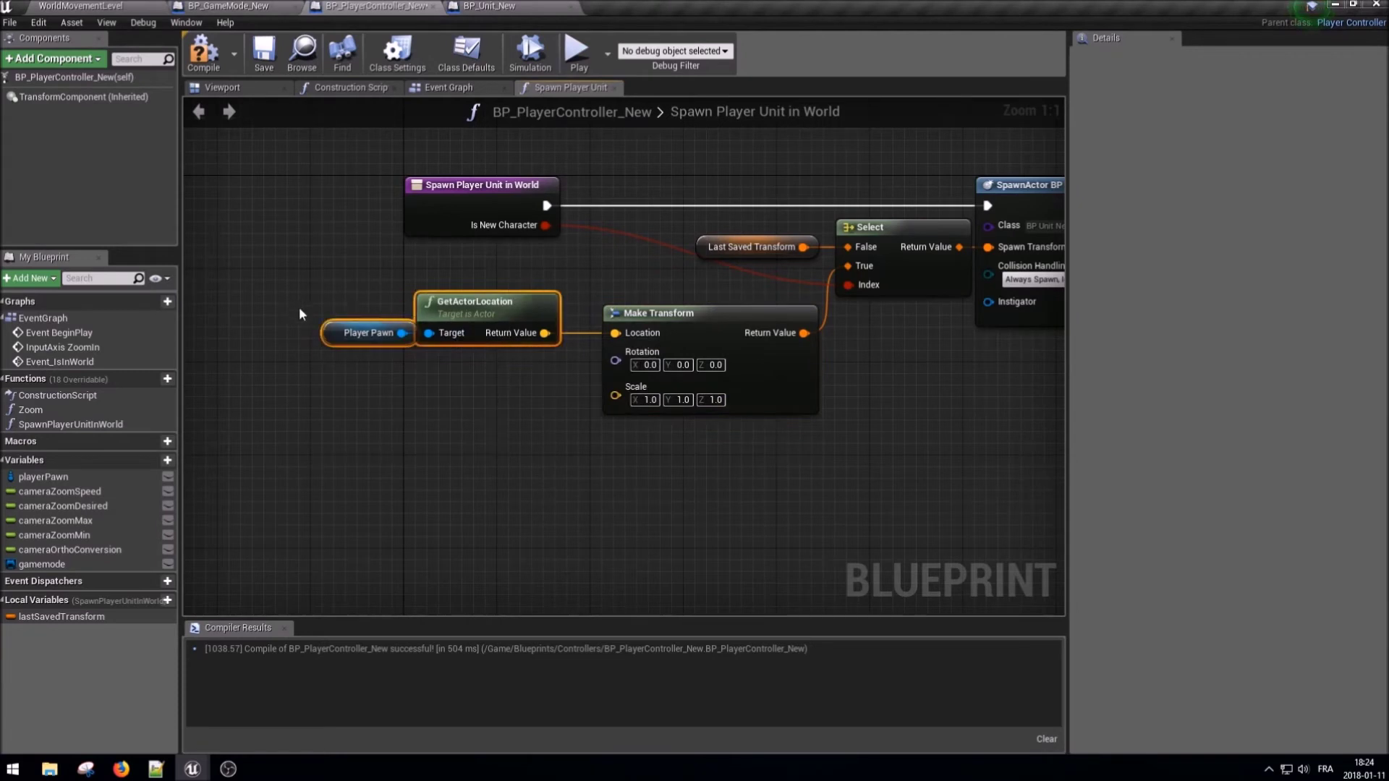
click(411, 431)
click(203, 52)
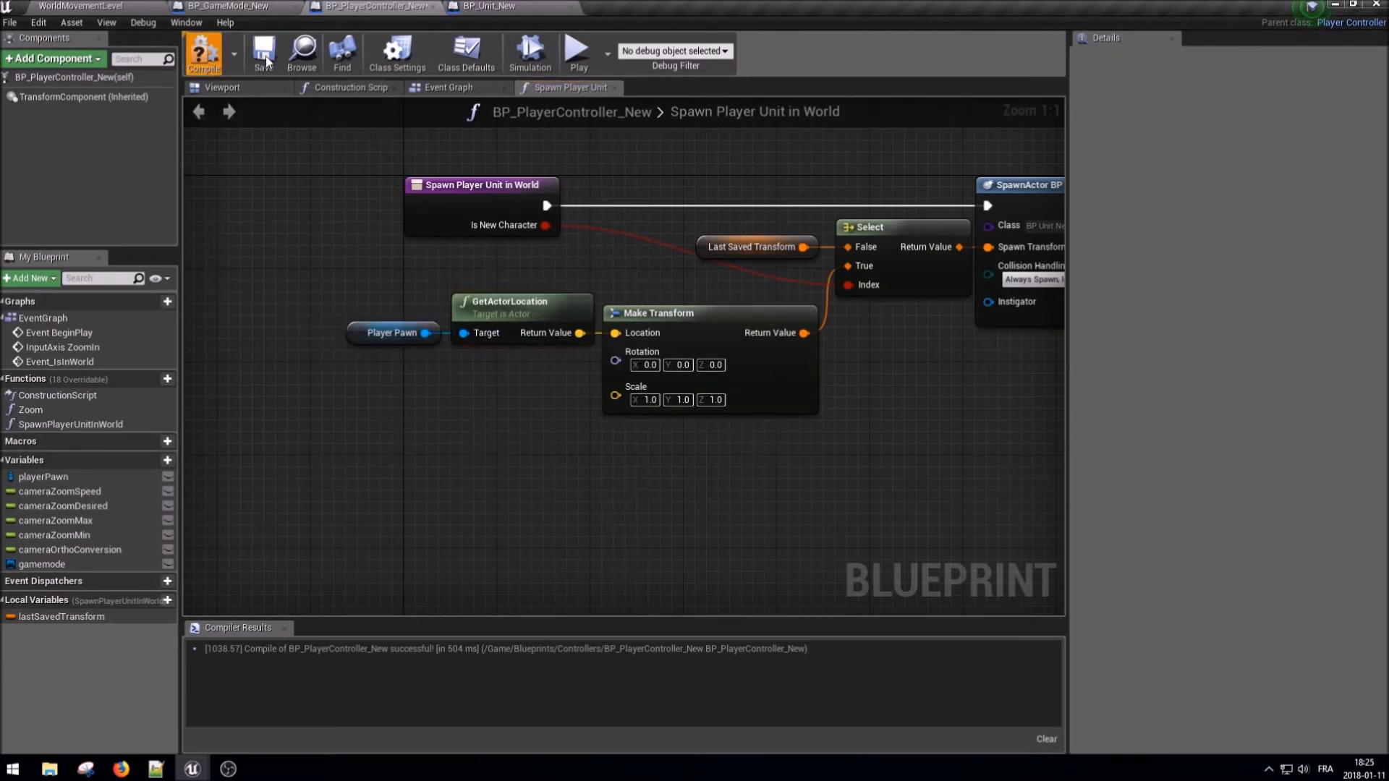
- Save the blueprint, promote SpawnActor's Return Value to a local variable, then undo it
click(266, 55)
right_drag(1040, 407, 590, 445)
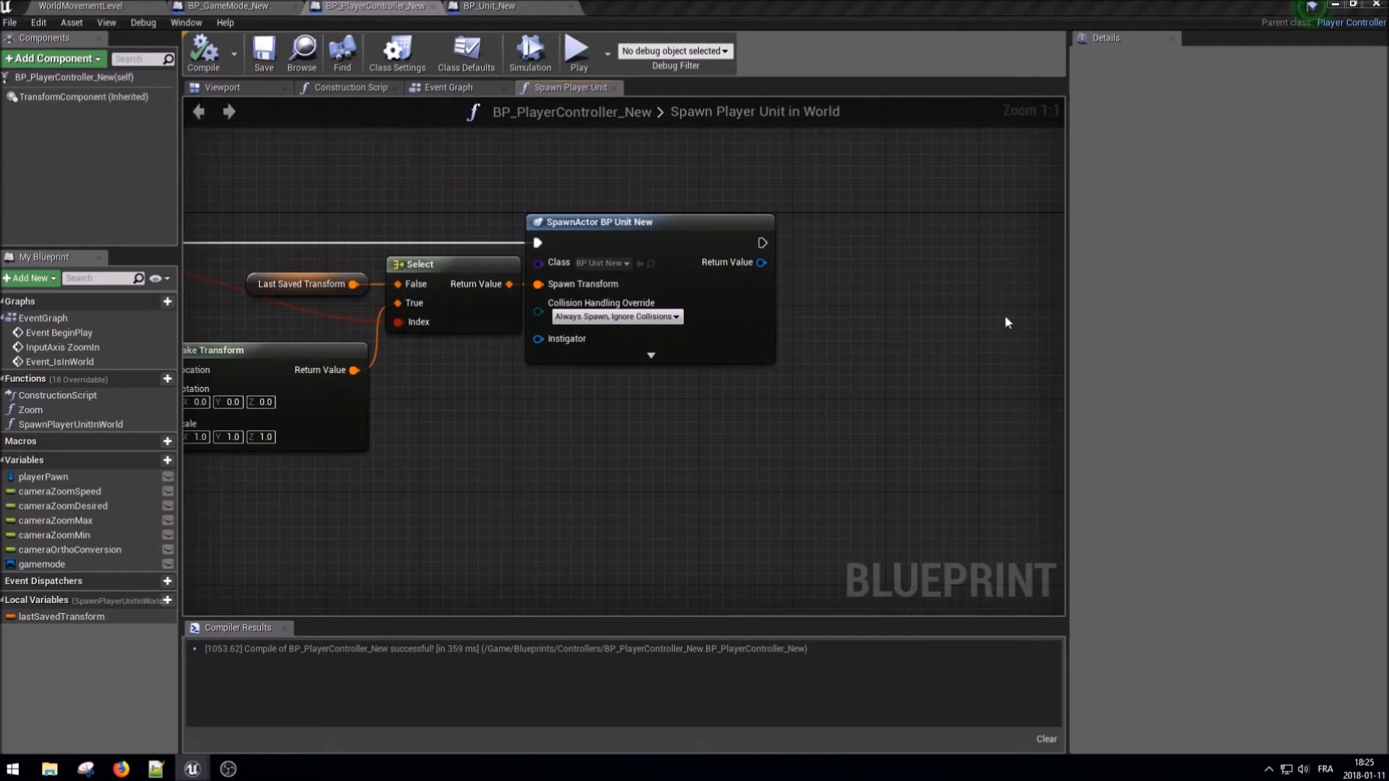
right_click(761, 263)
click(793, 294)
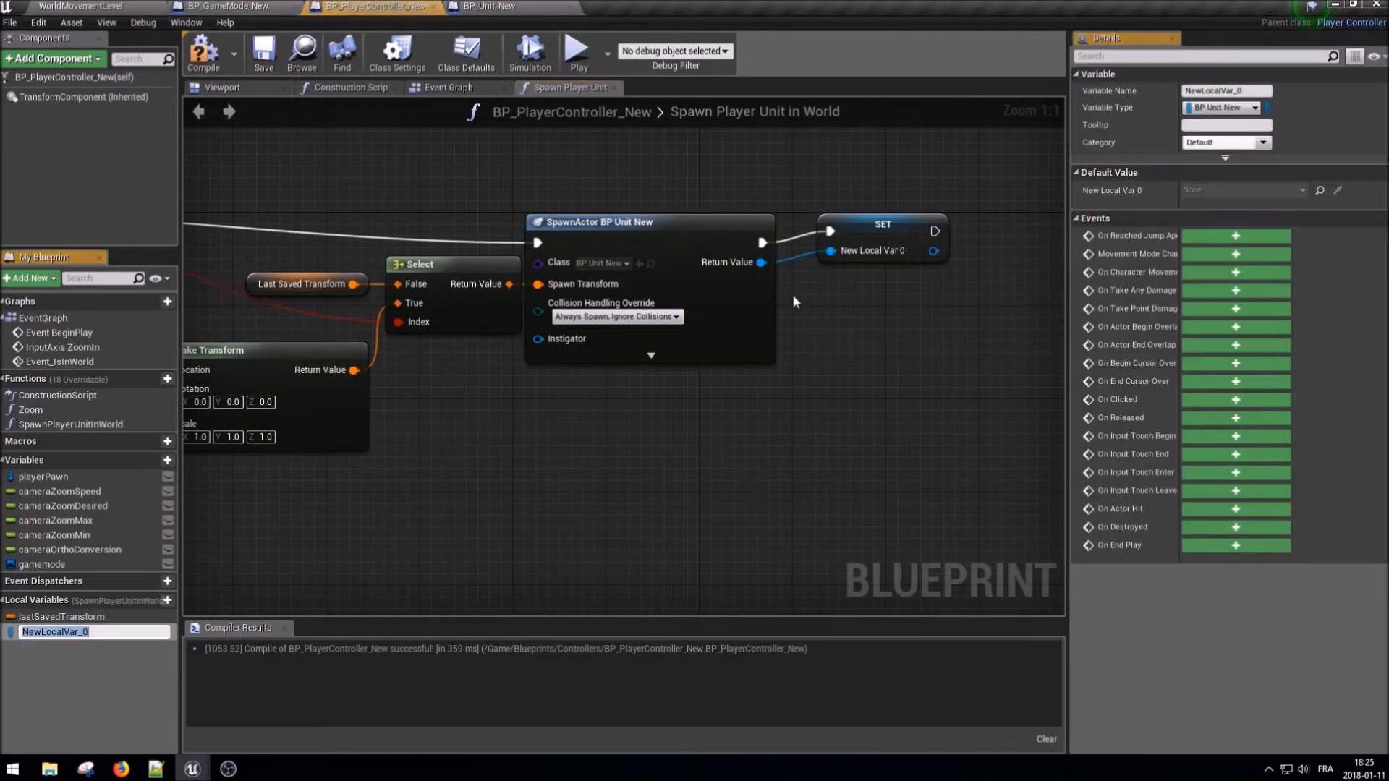
key(ctrl+z)
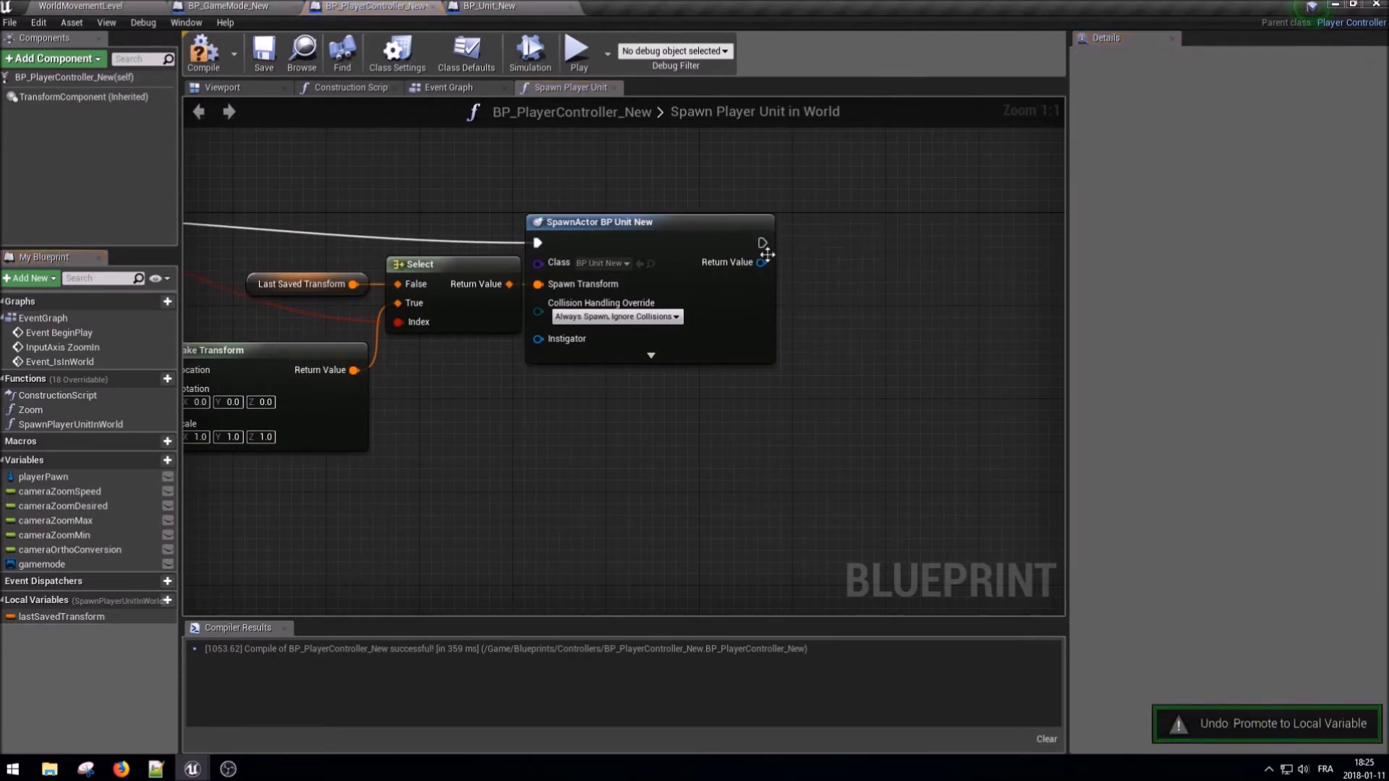
- Promote SpawnActor's Return Value to a new playerUnit variable, align the SET node, and compile
right_click(762, 263)
click(789, 281)
text(pla)
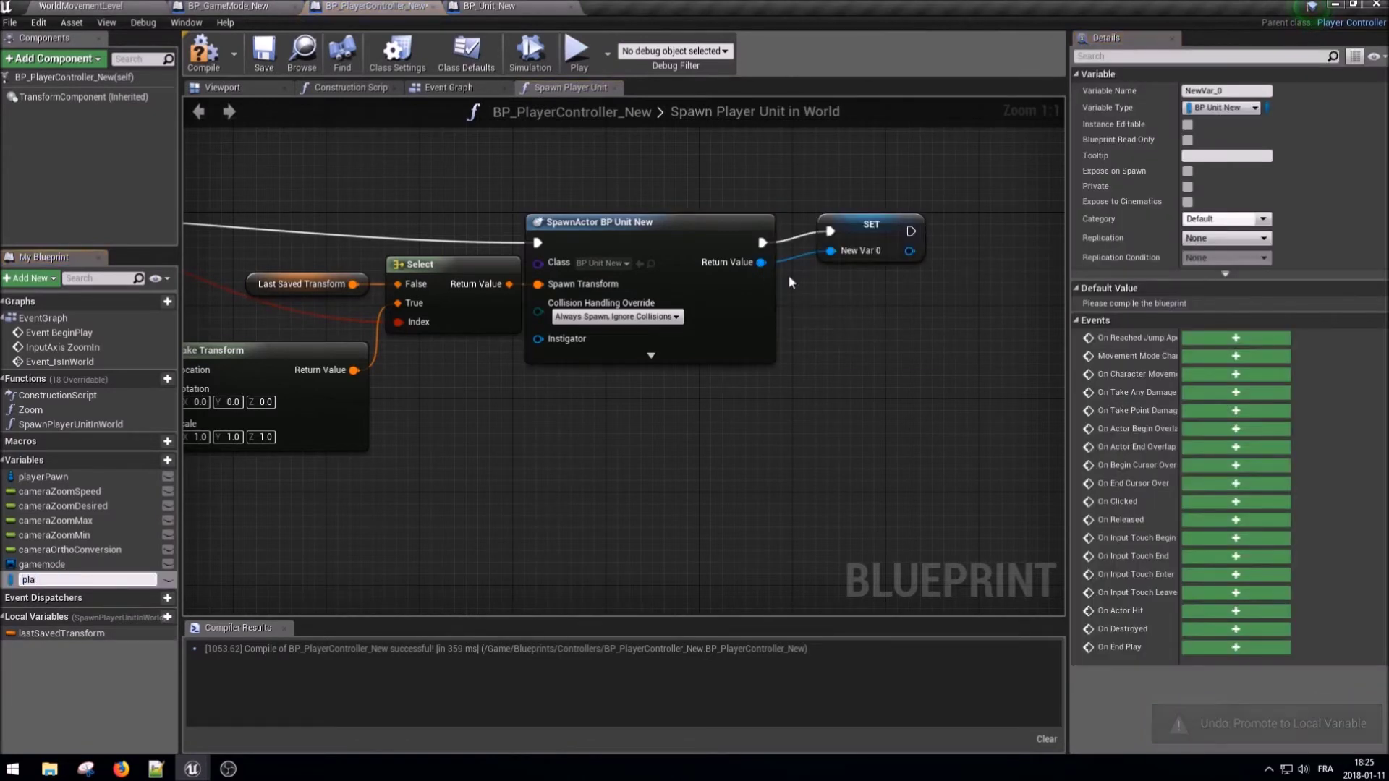
text(yerUnit)
key(Return)
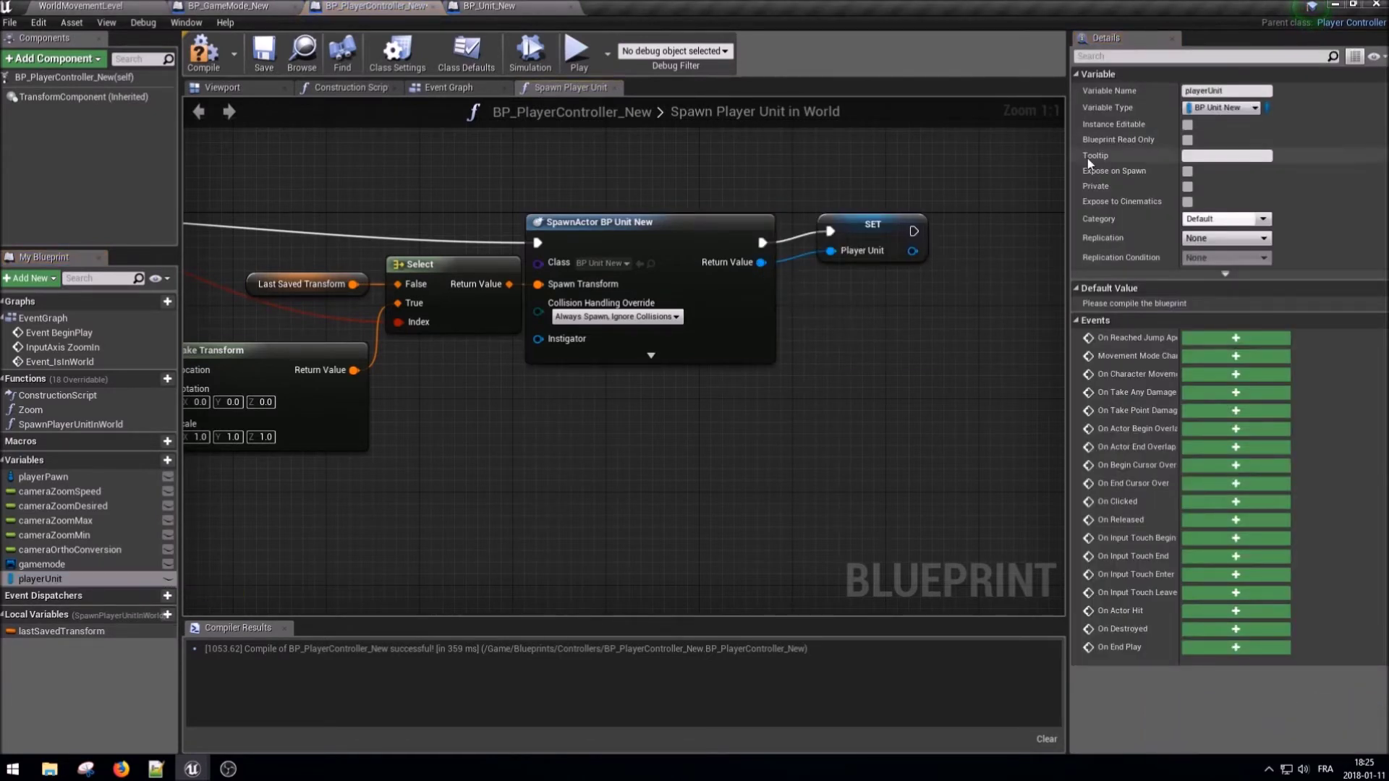
drag(874, 256, 851, 268)
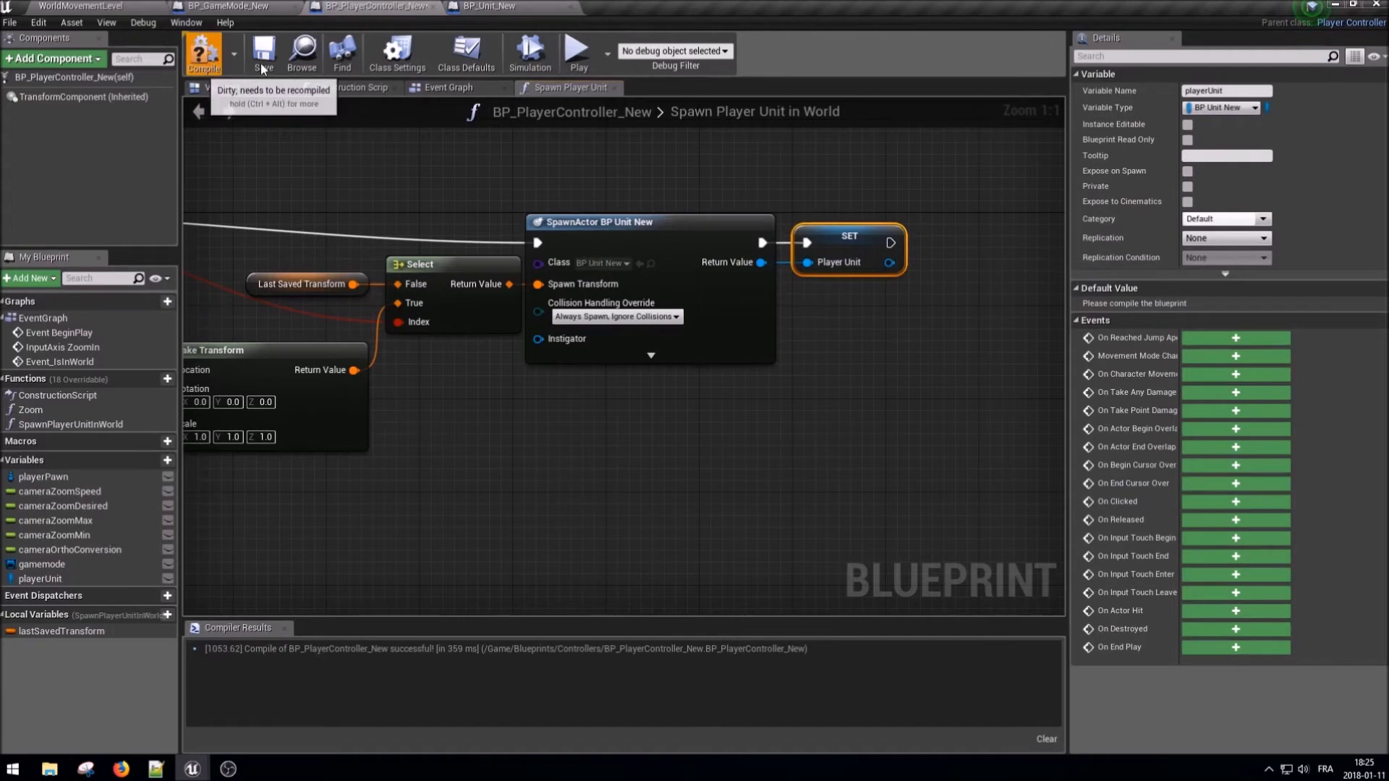
click(203, 50)
scroll(574, 272, down, 3)
click(573, 272)
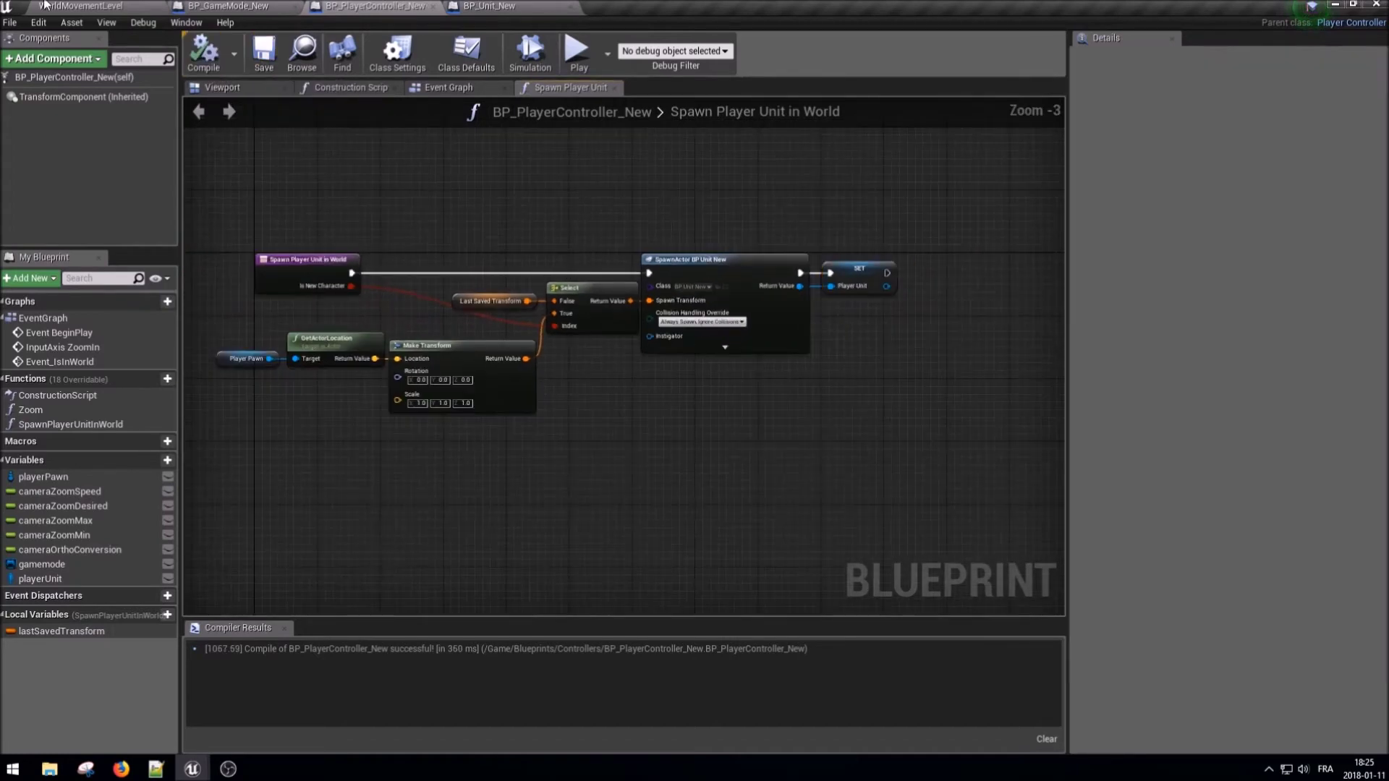
- Play-test the level, inspecting PlayerStart, camera manager, pawn, camera and spawned unit, then stop
click(80, 6)
click(700, 51)
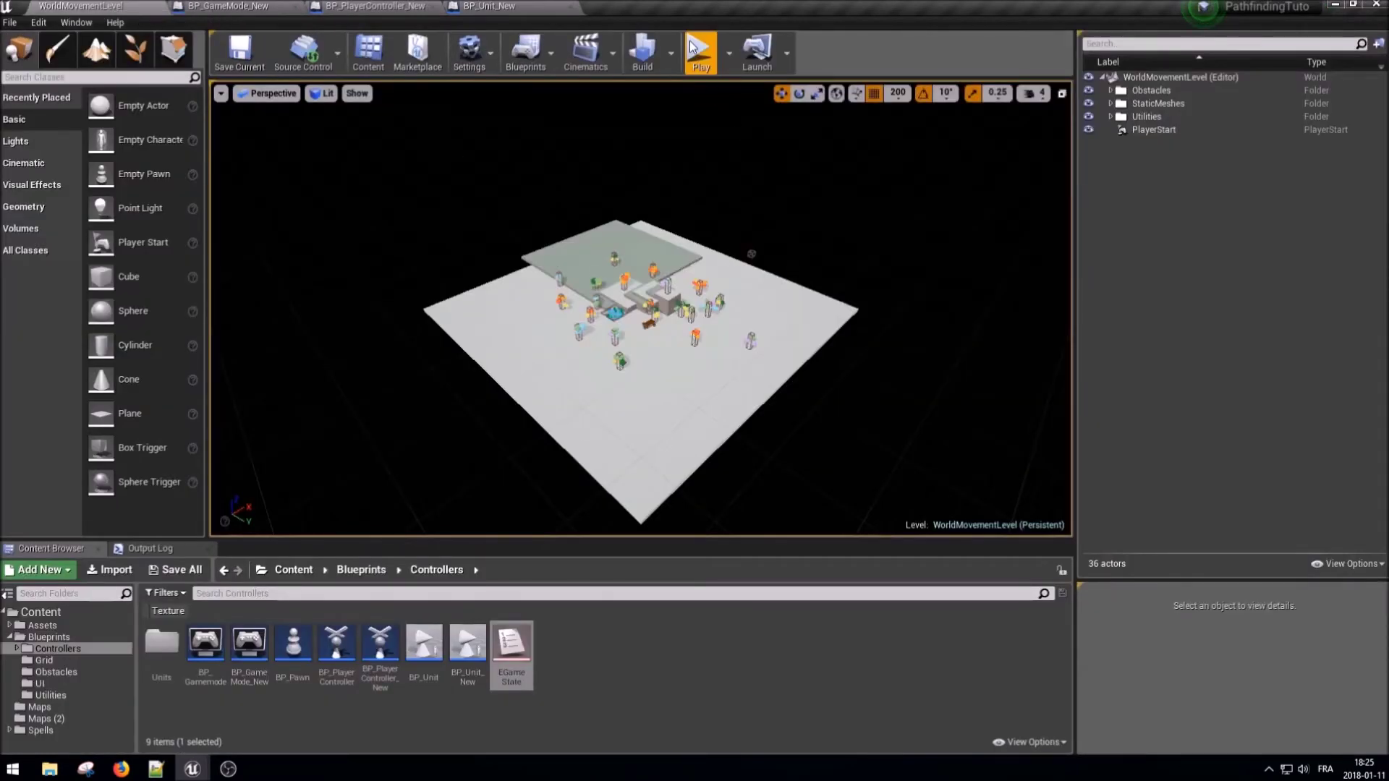
scroll(601, 381, down, 5)
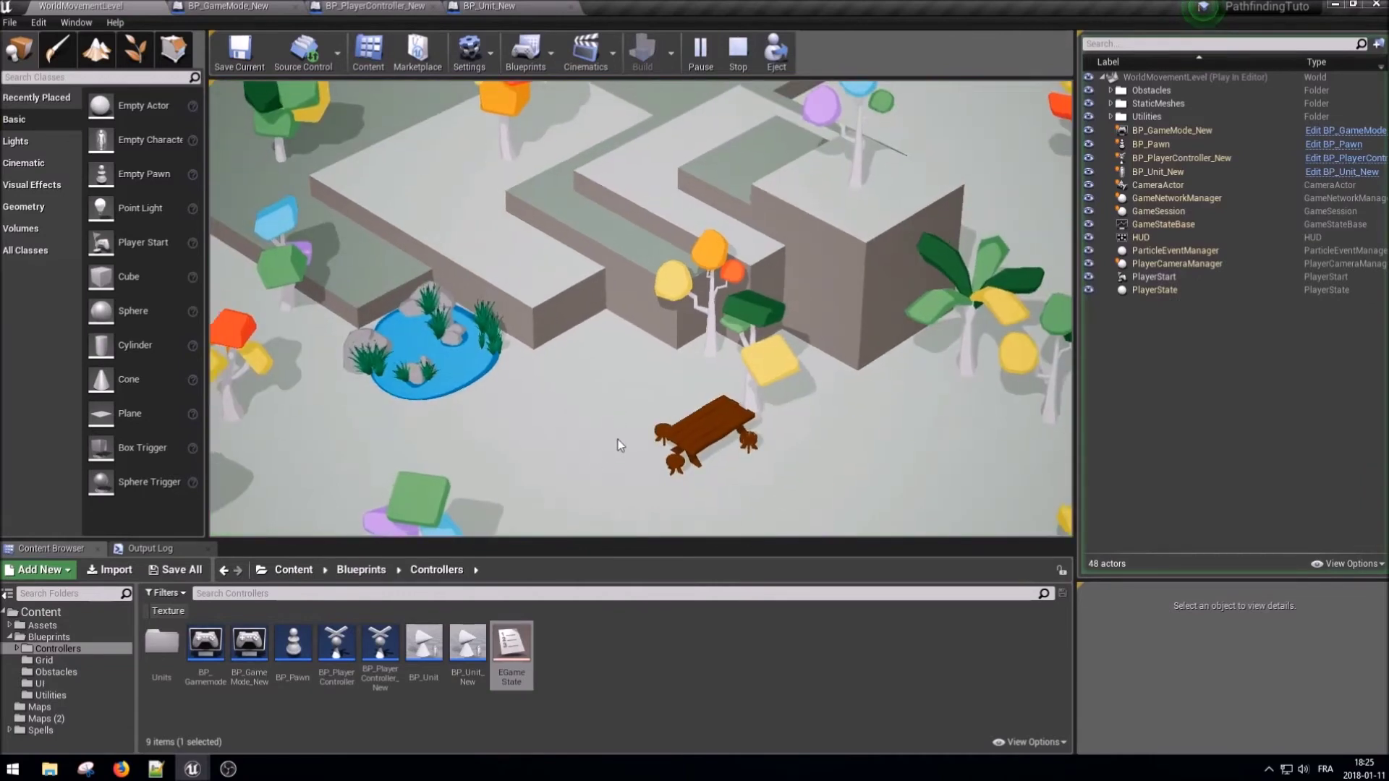
scroll(617, 440, up, 5)
scroll(618, 440, up, 3)
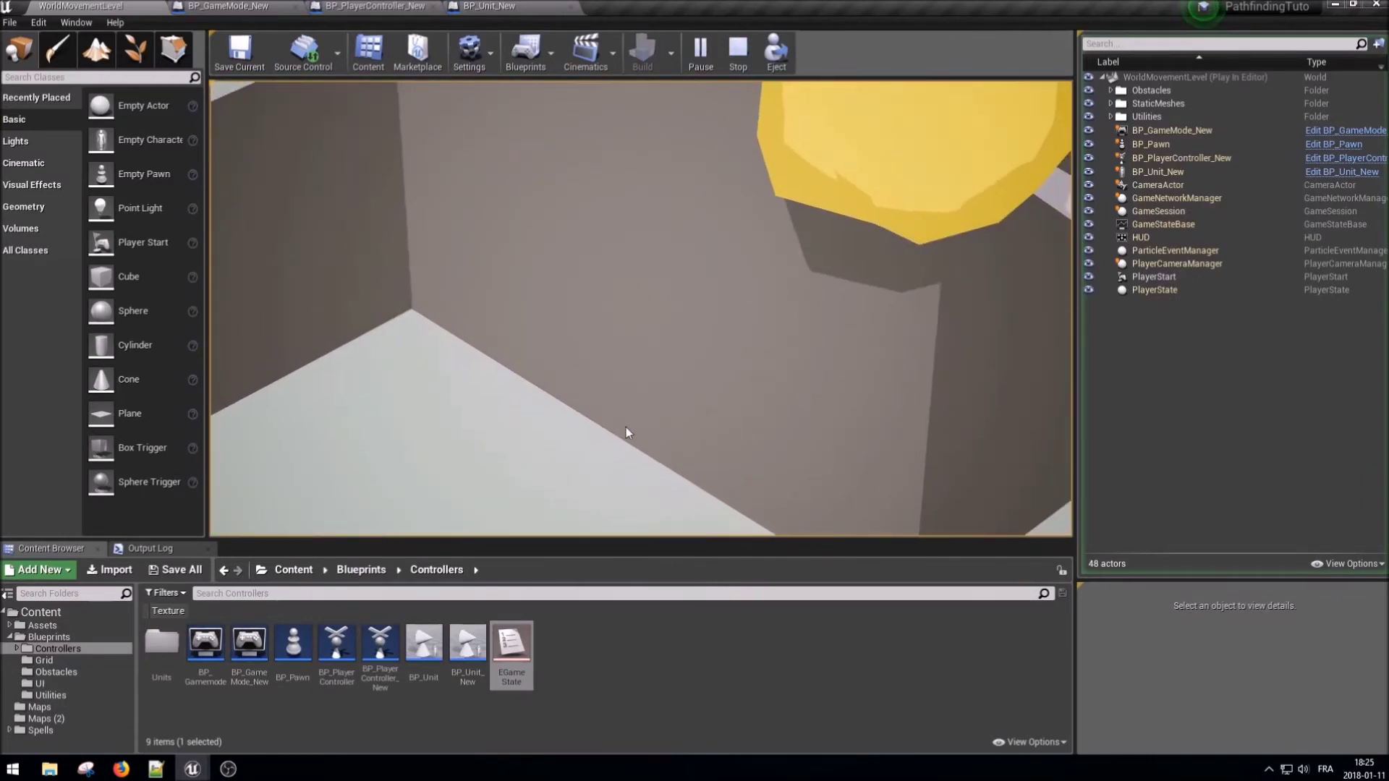
click(1169, 278)
click(1171, 264)
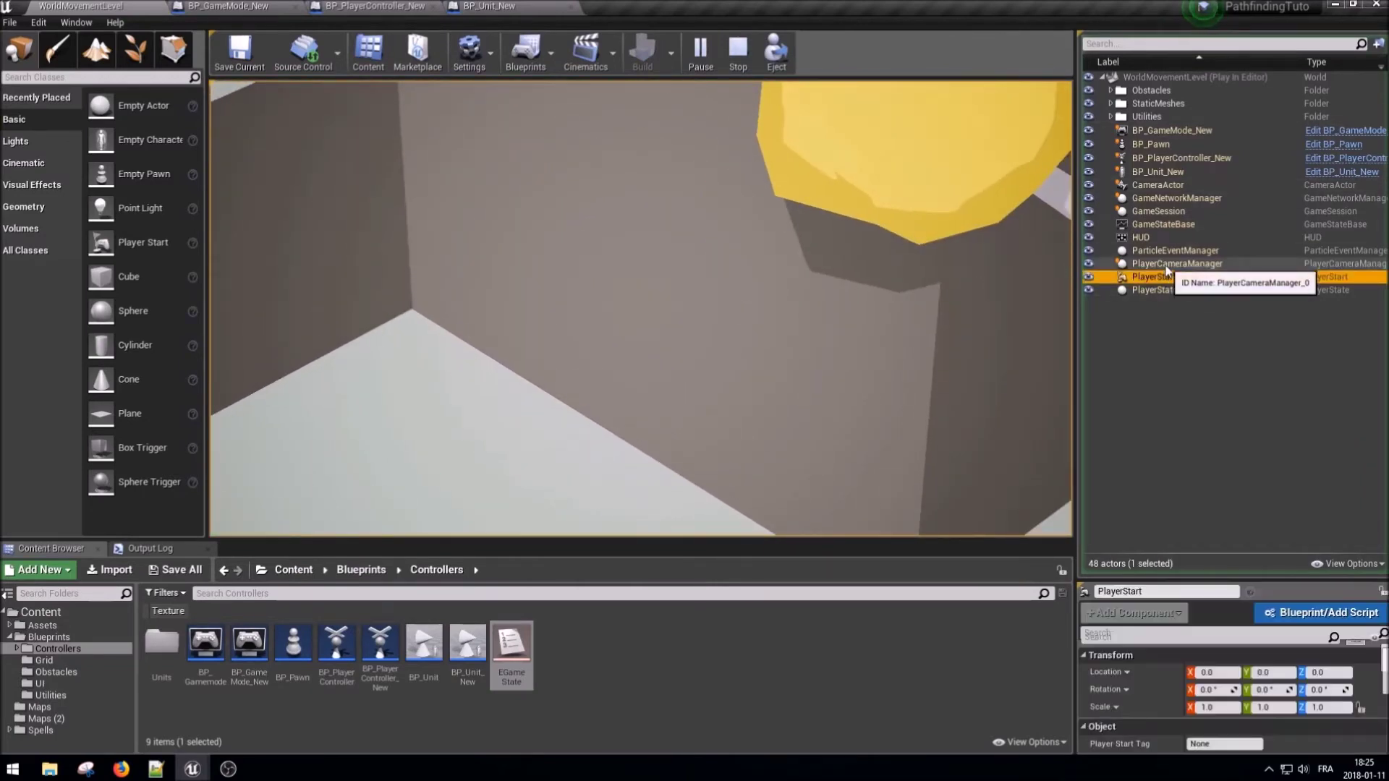
click(1150, 144)
click(1157, 185)
click(1157, 172)
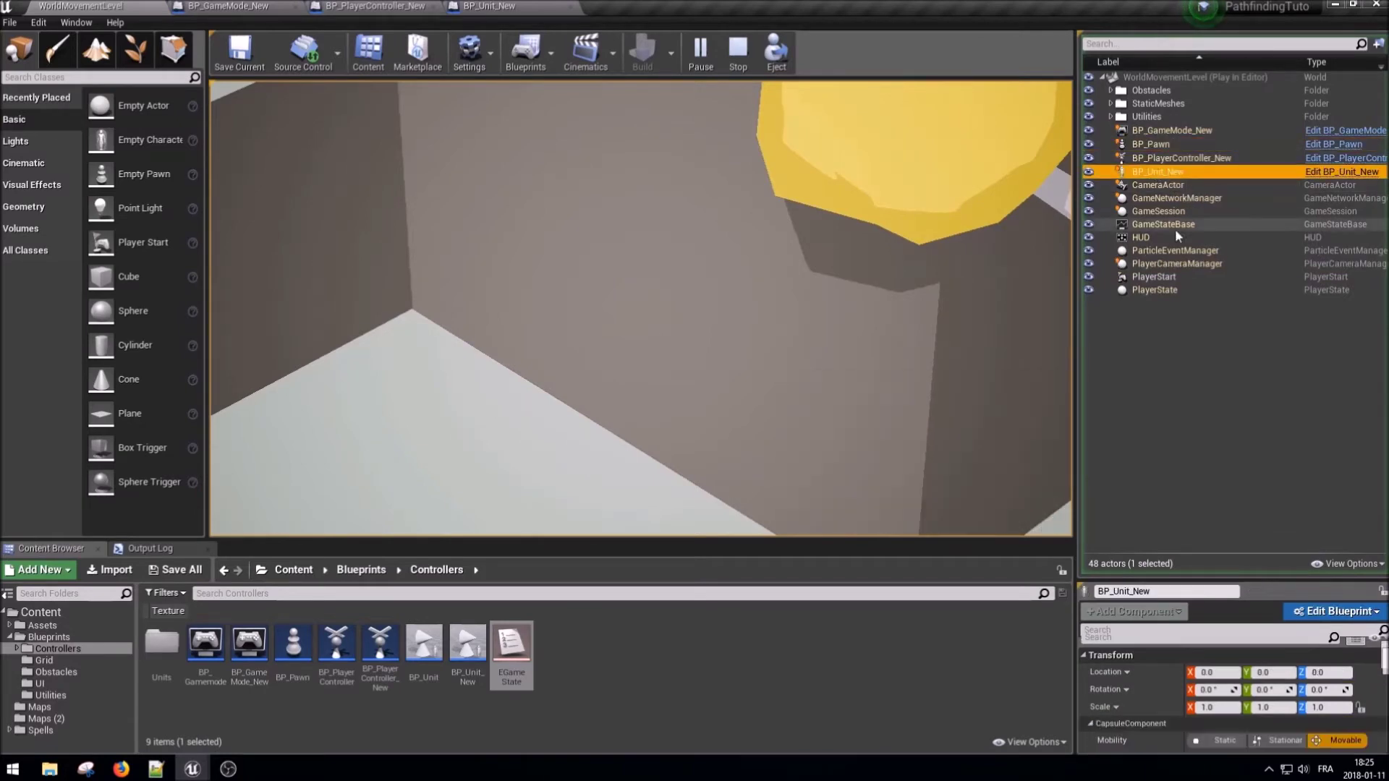
click(738, 51)
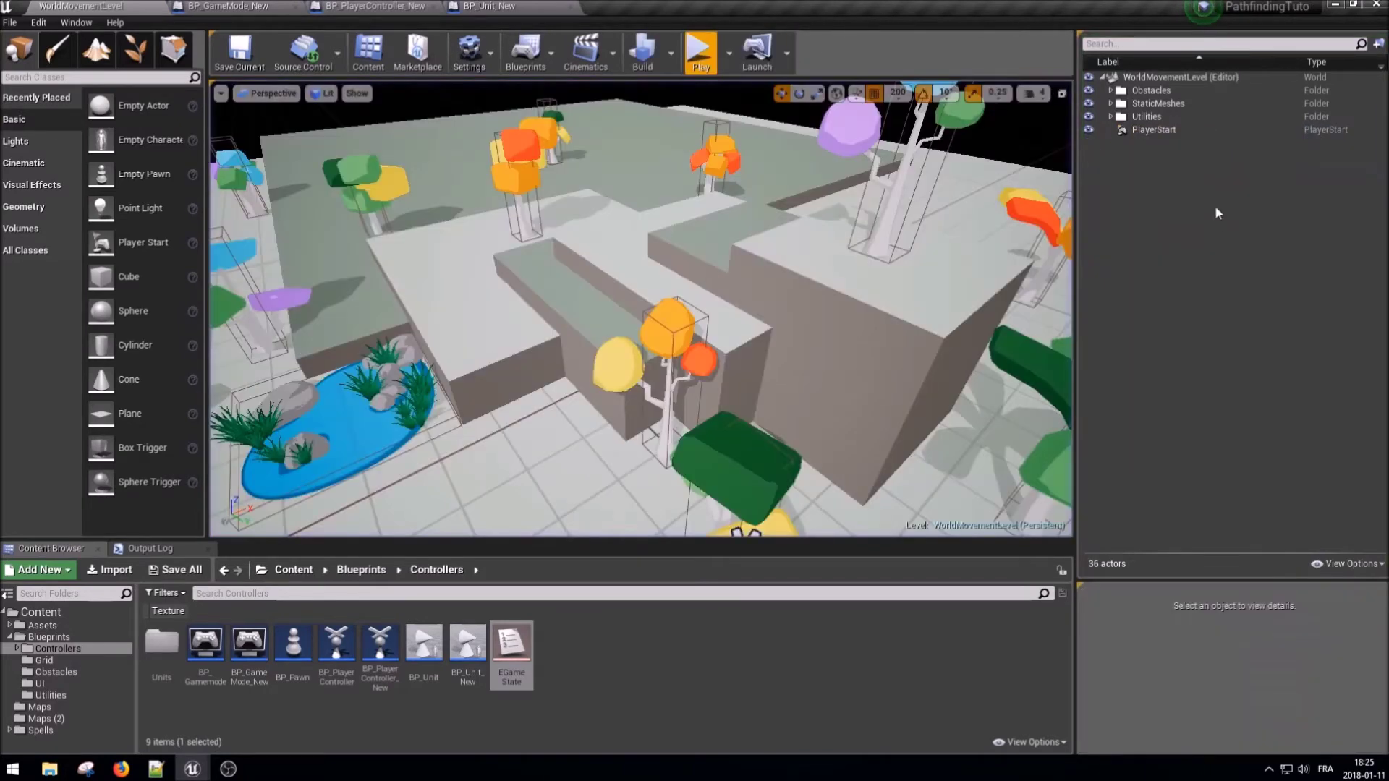
- Move PlayerStart to location -400, 200, 200
double_click(1152, 129)
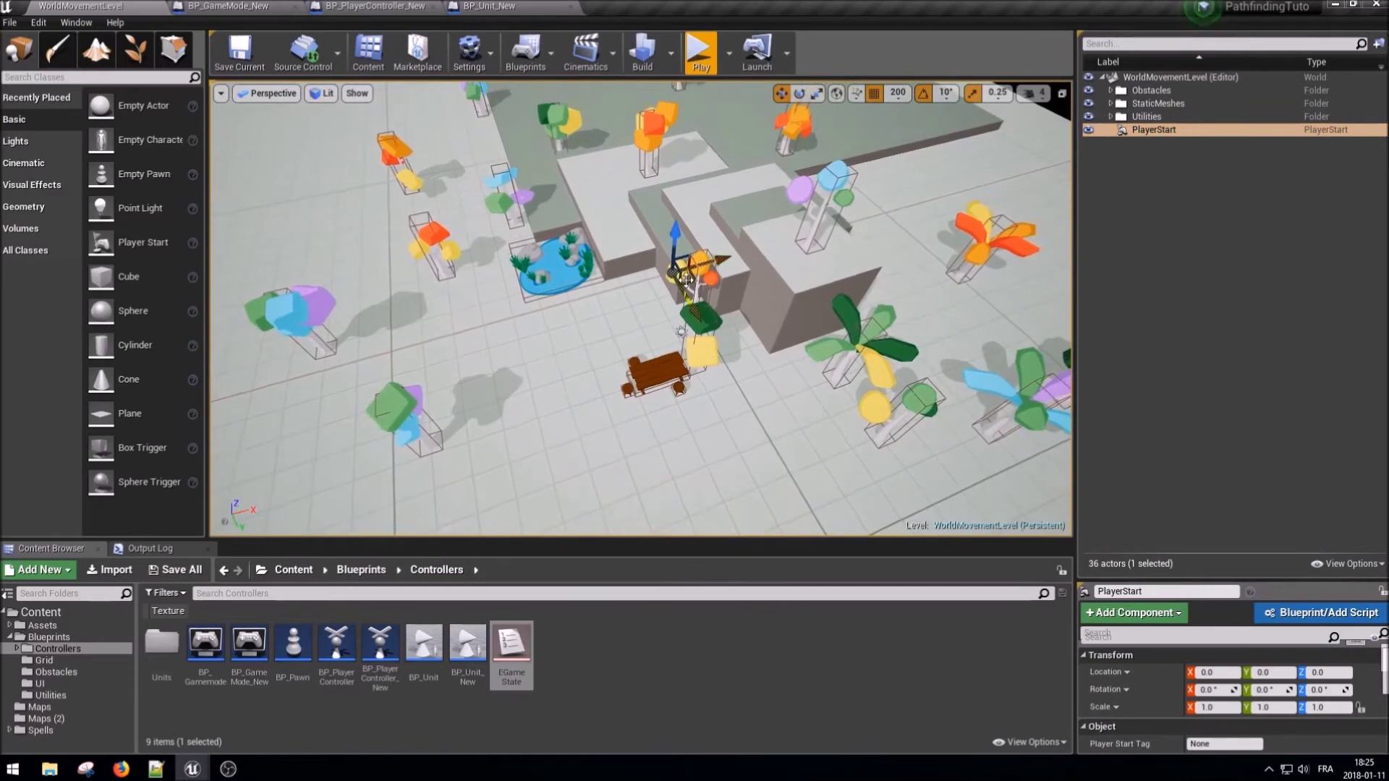
mouse_move(685, 282)
mouse_down()
mouse_move(637, 319)
mouse_move(651, 355)
mouse_up()
key(f)
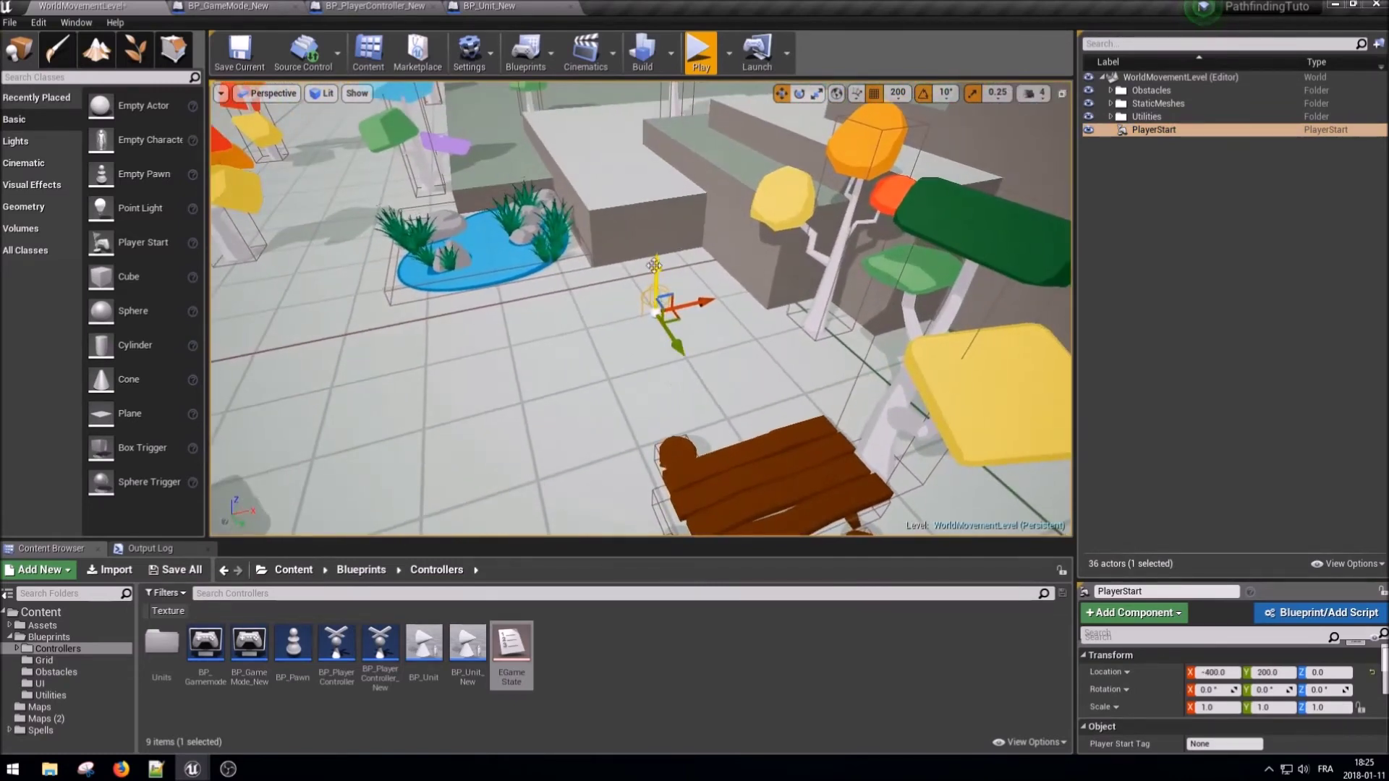
drag(661, 263, 658, 224)
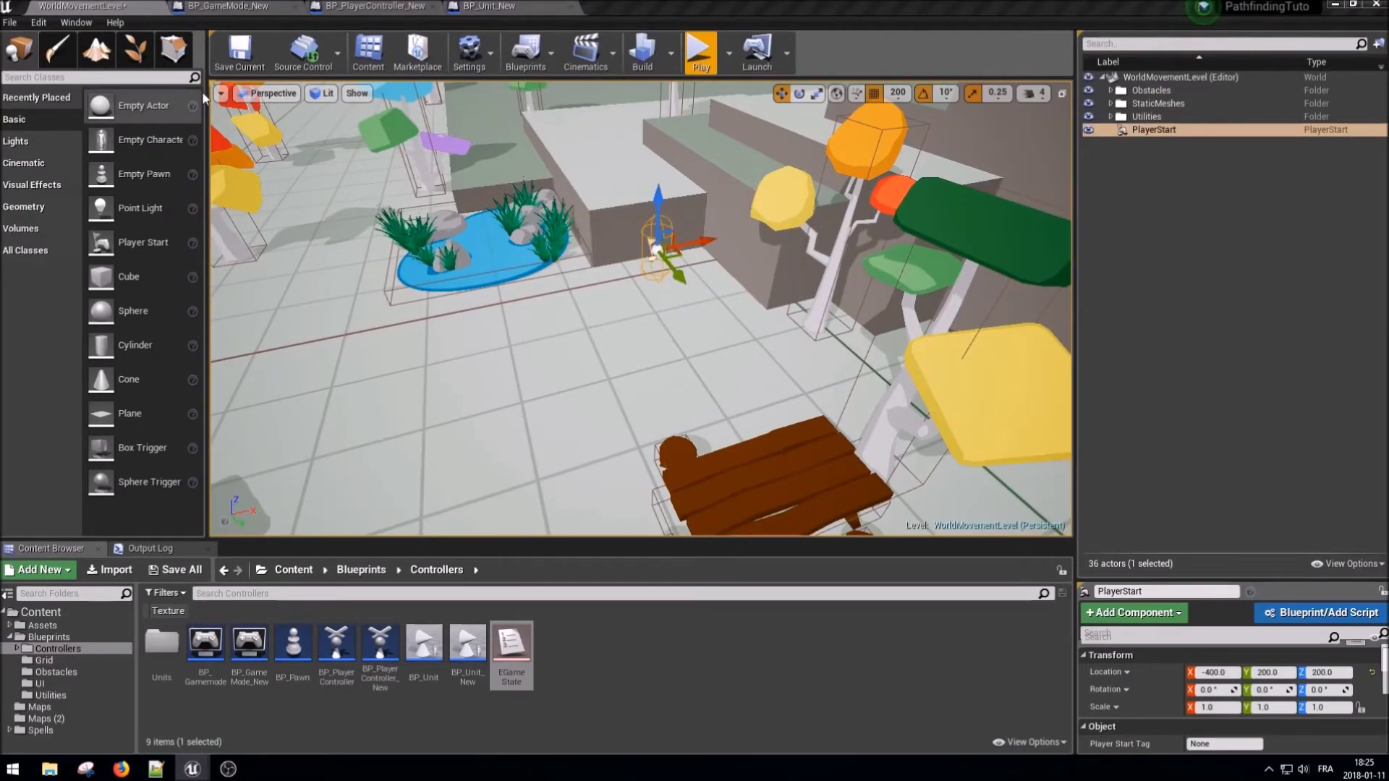
- Save all level changes, play-test again, and switch to the BP_Unit_New blueprint
click(178, 572)
click(809, 515)
click(689, 56)
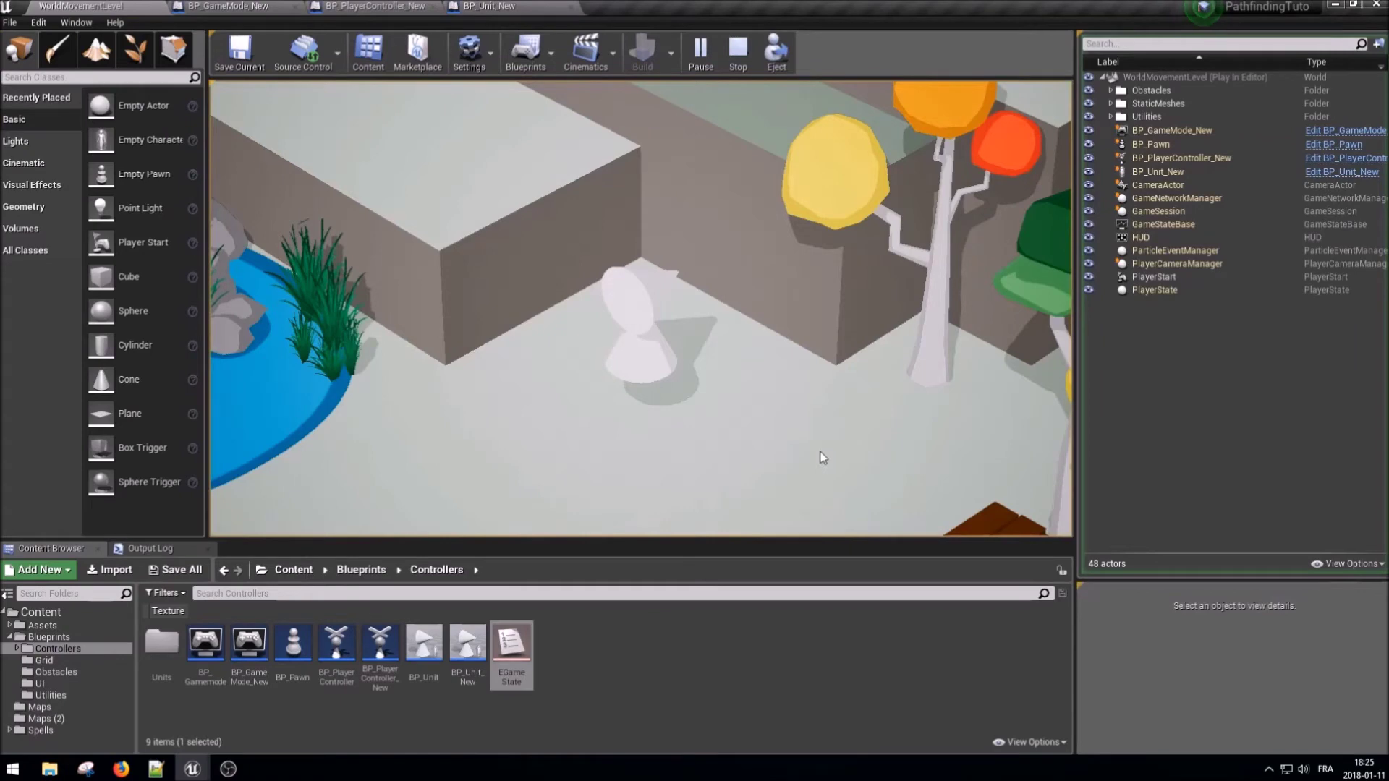
click(489, 5)
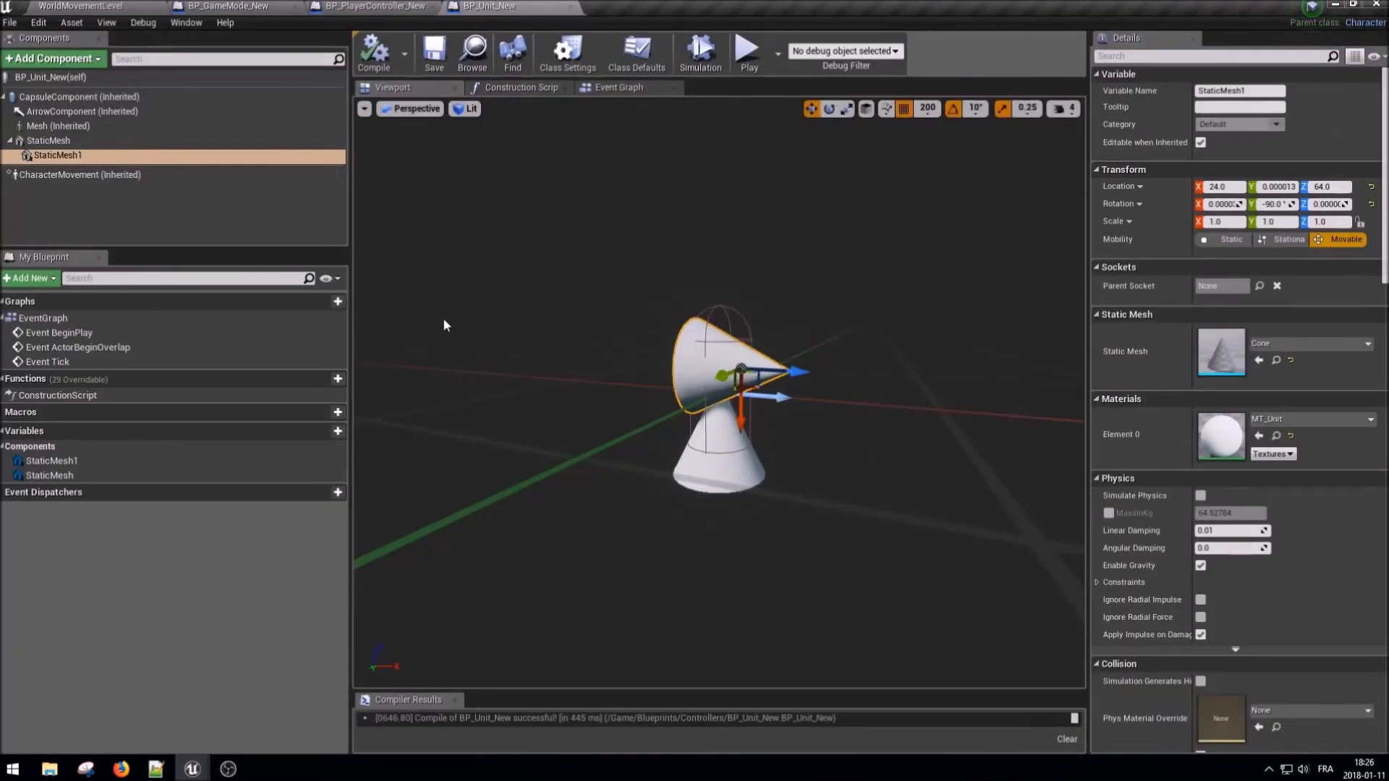
- In the Spawn Player Unit graph, shift the spawn nodes right to make room
click(376, 6)
scroll(527, 348, up, 2)
scroll(527, 348, up, 2)
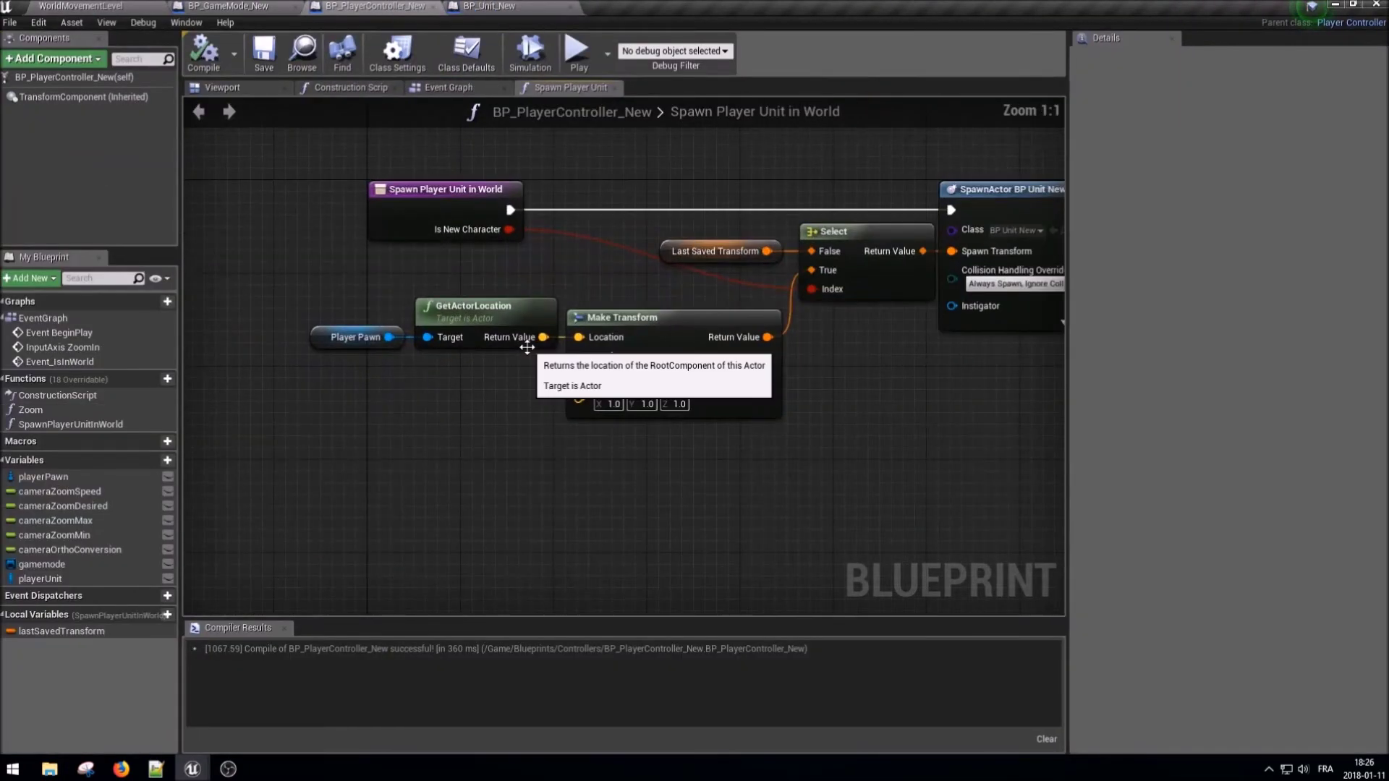
scroll(710, 408, down, 1)
scroll(805, 382, down, 1)
drag(957, 432, 446, 215)
drag(434, 323, 495, 323)
- Add a vector + vector node from GetActorLocation with a Z offset of 80
drag(361, 337, 370, 394)
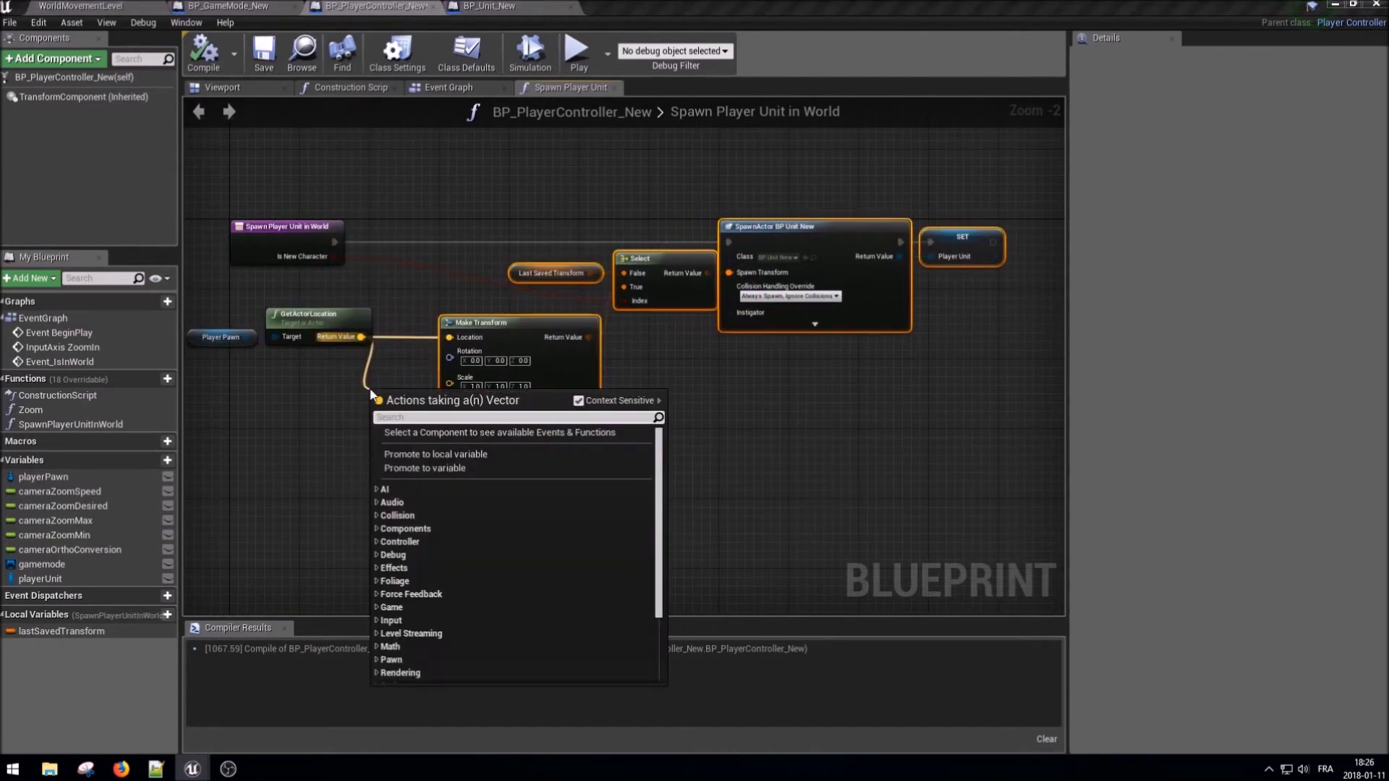
text(make array)
key(Up)
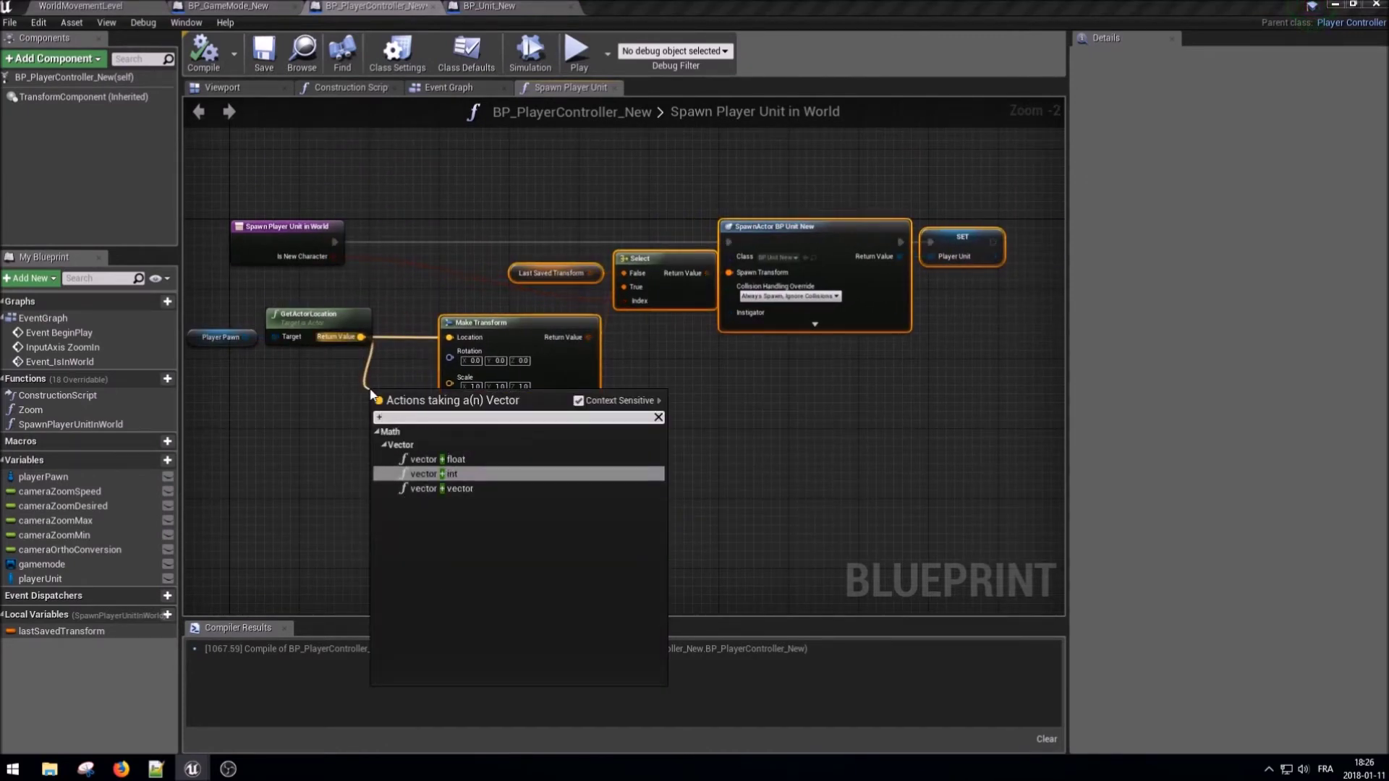
key(Down)
key(Return)
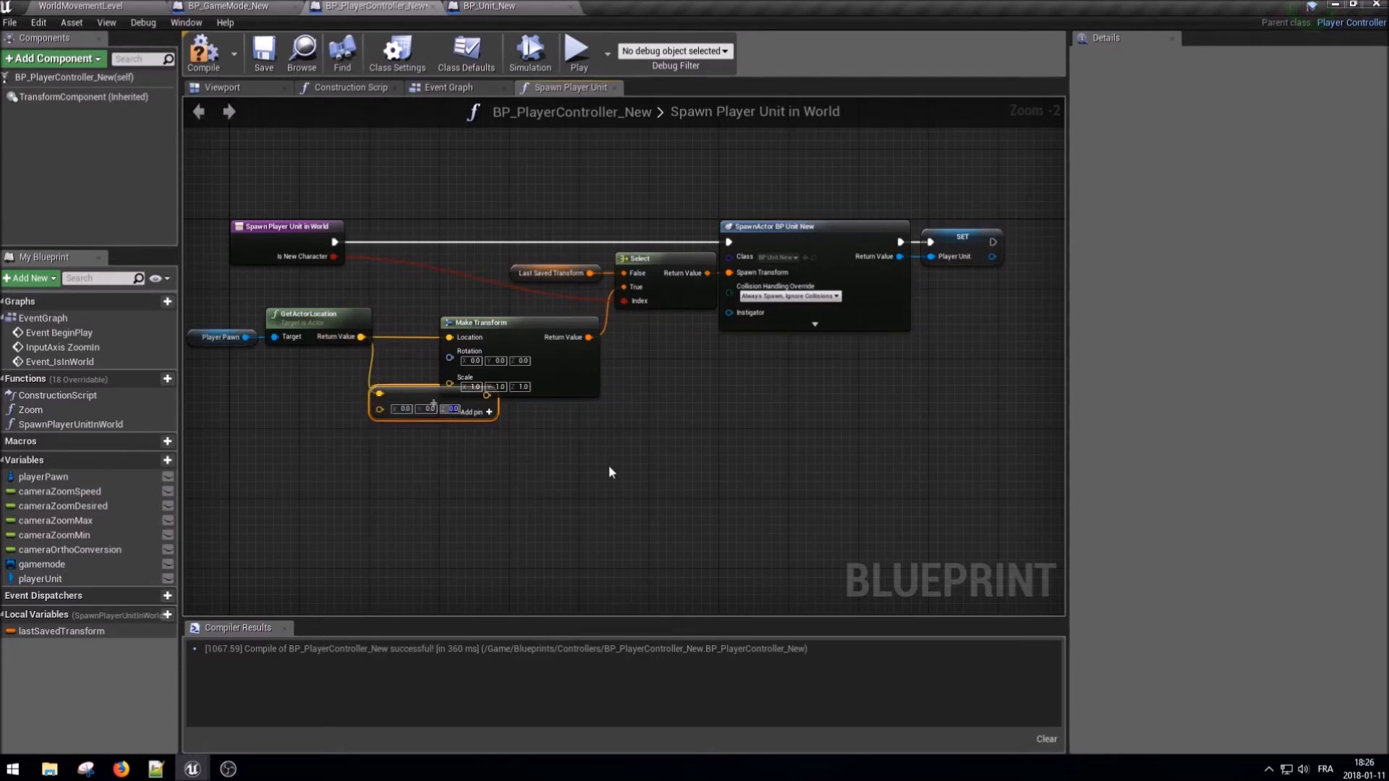
text(80)
key(Return)
- Wire the vector sum into Make Transform's Location and tidy the node layout
scroll(494, 415, up, 2)
drag(492, 402, 434, 326)
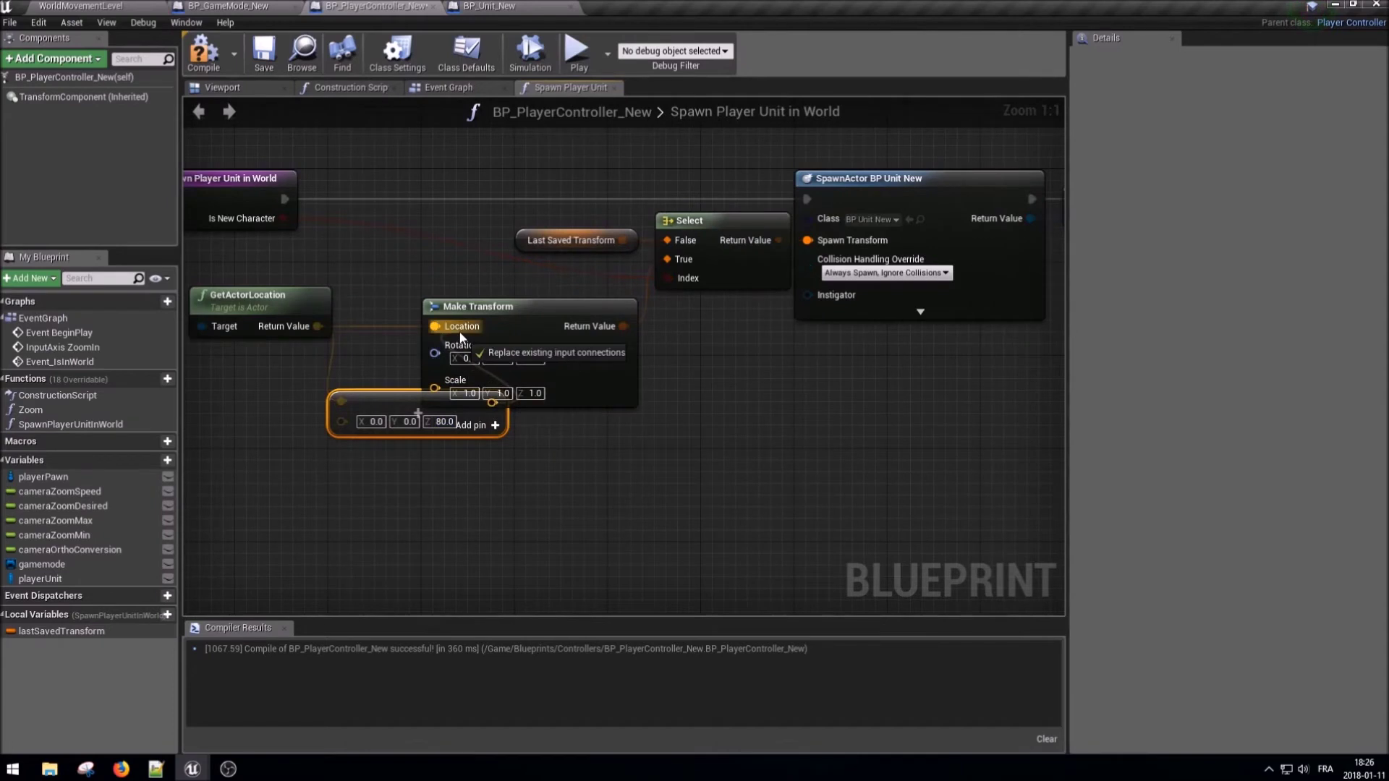
right_drag(458, 332, 371, 327)
scroll(417, 350, down, 2)
drag(923, 426, 445, 217)
drag(405, 317, 457, 317)
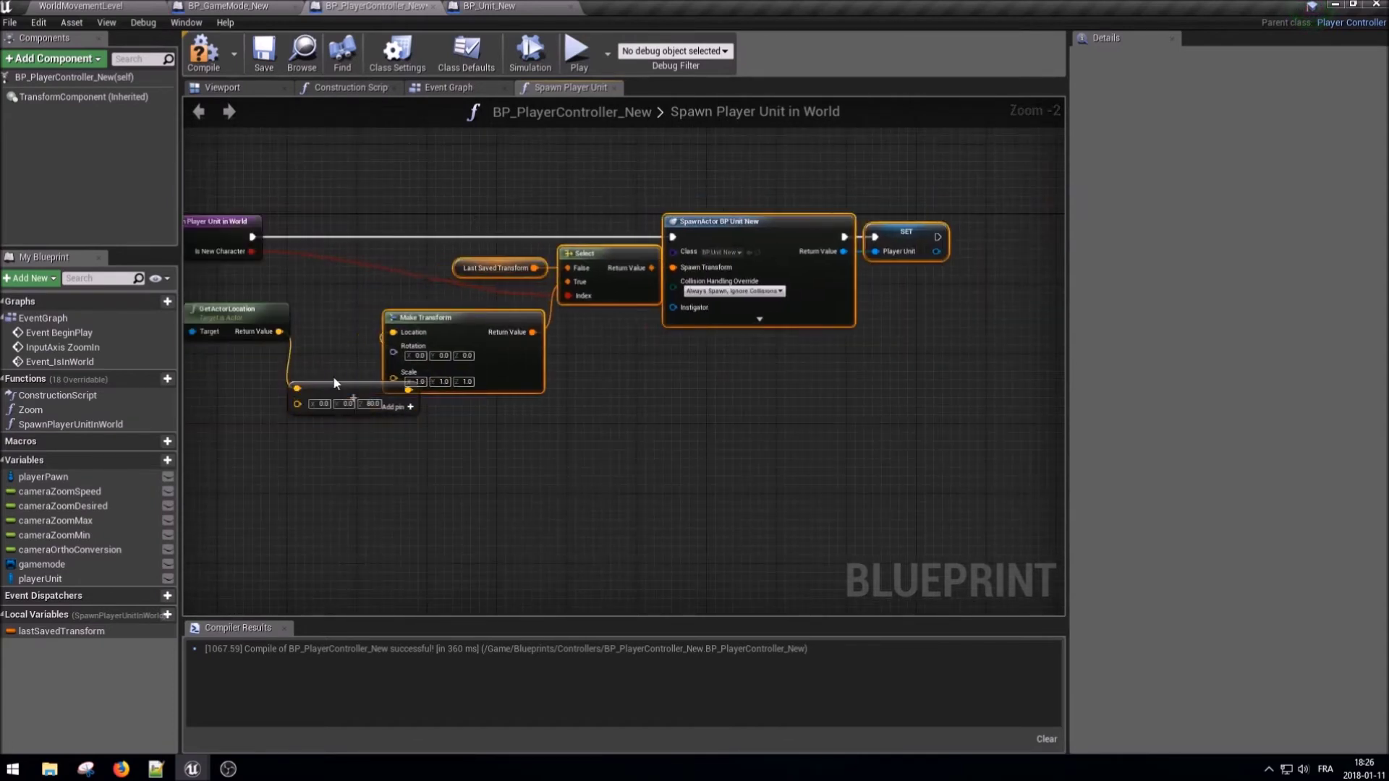
drag(329, 395, 336, 316)
right_click(442, 335)
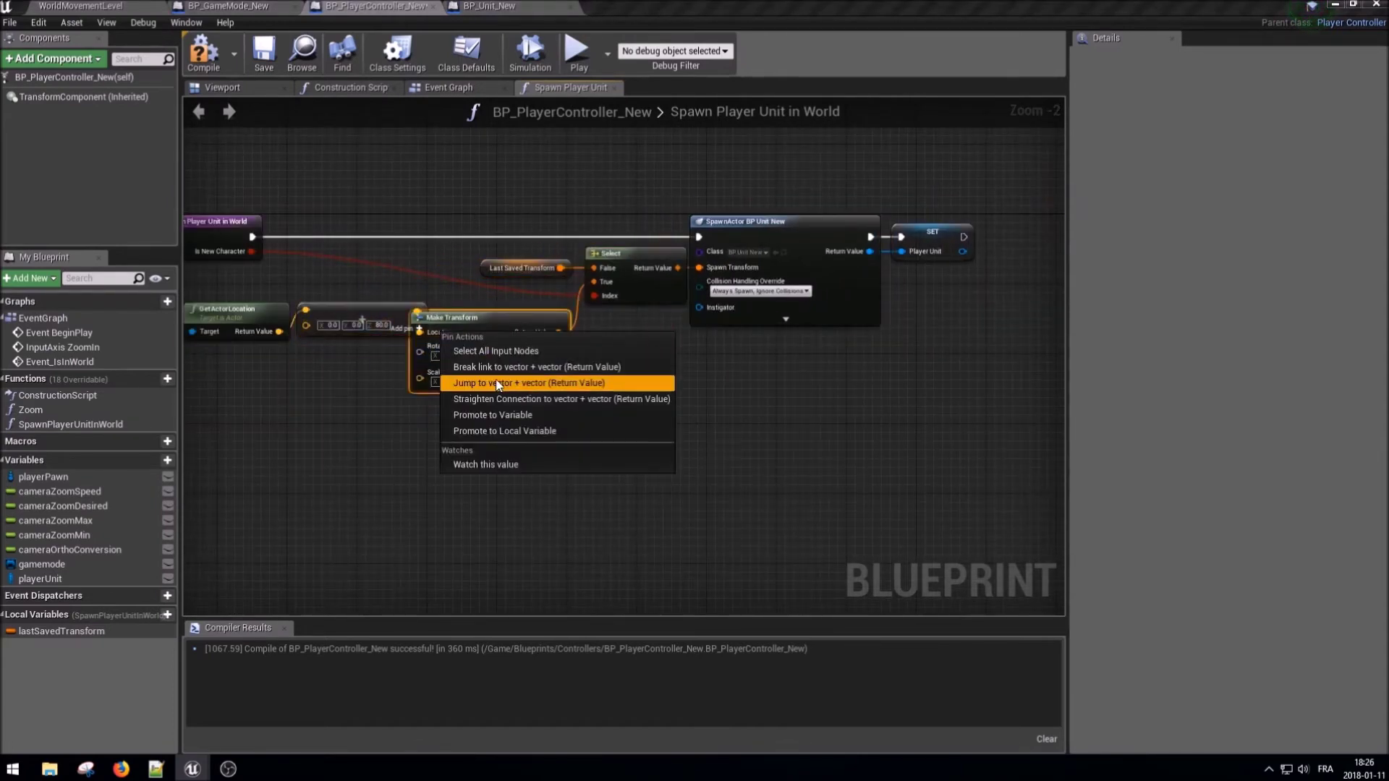
click(507, 381)
drag(1049, 470, 443, 181)
click(399, 215)
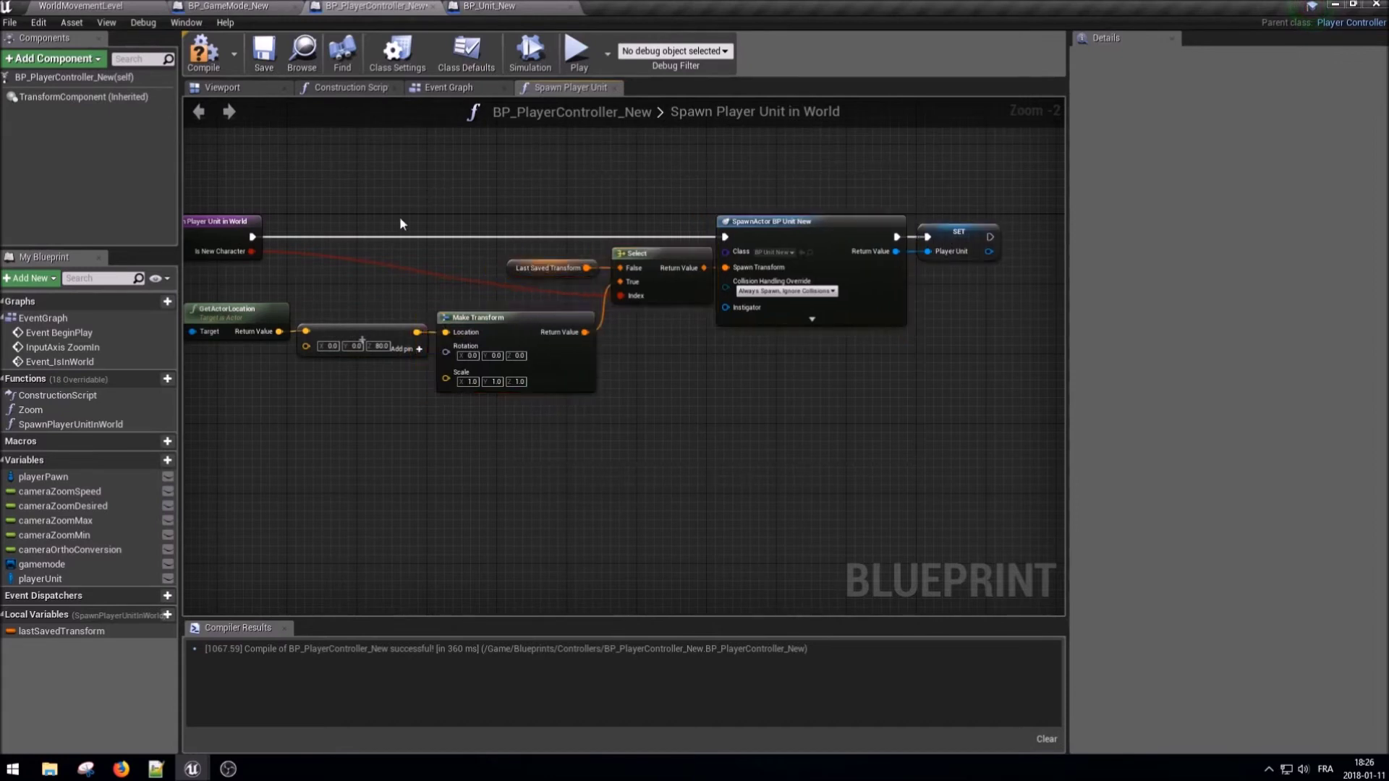
right_drag(400, 215, 479, 209)
- Compile and save the player controller blueprint, then play-test the level
click(203, 51)
click(265, 52)
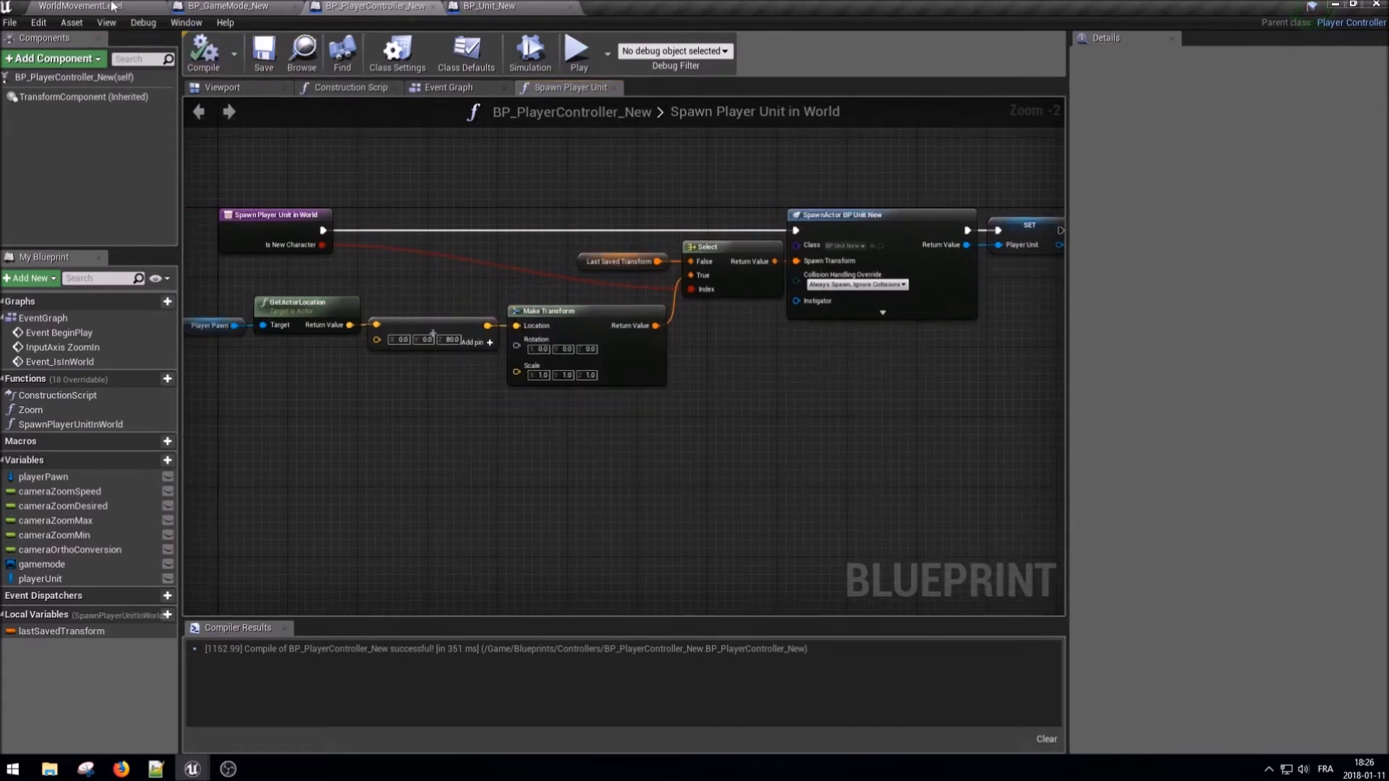
click(79, 6)
click(700, 52)
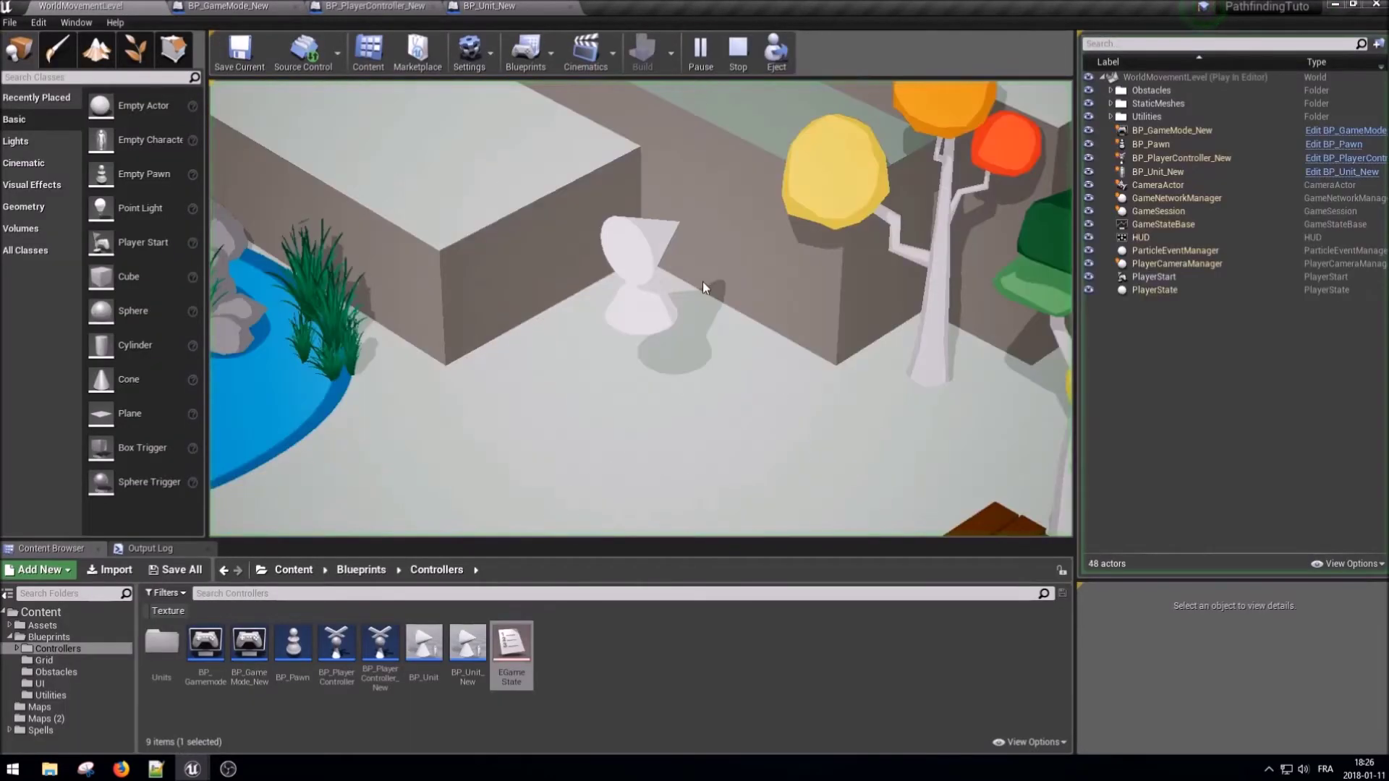
- Drop PlayerStart onto the floor with End and run another play test
key(Escape)
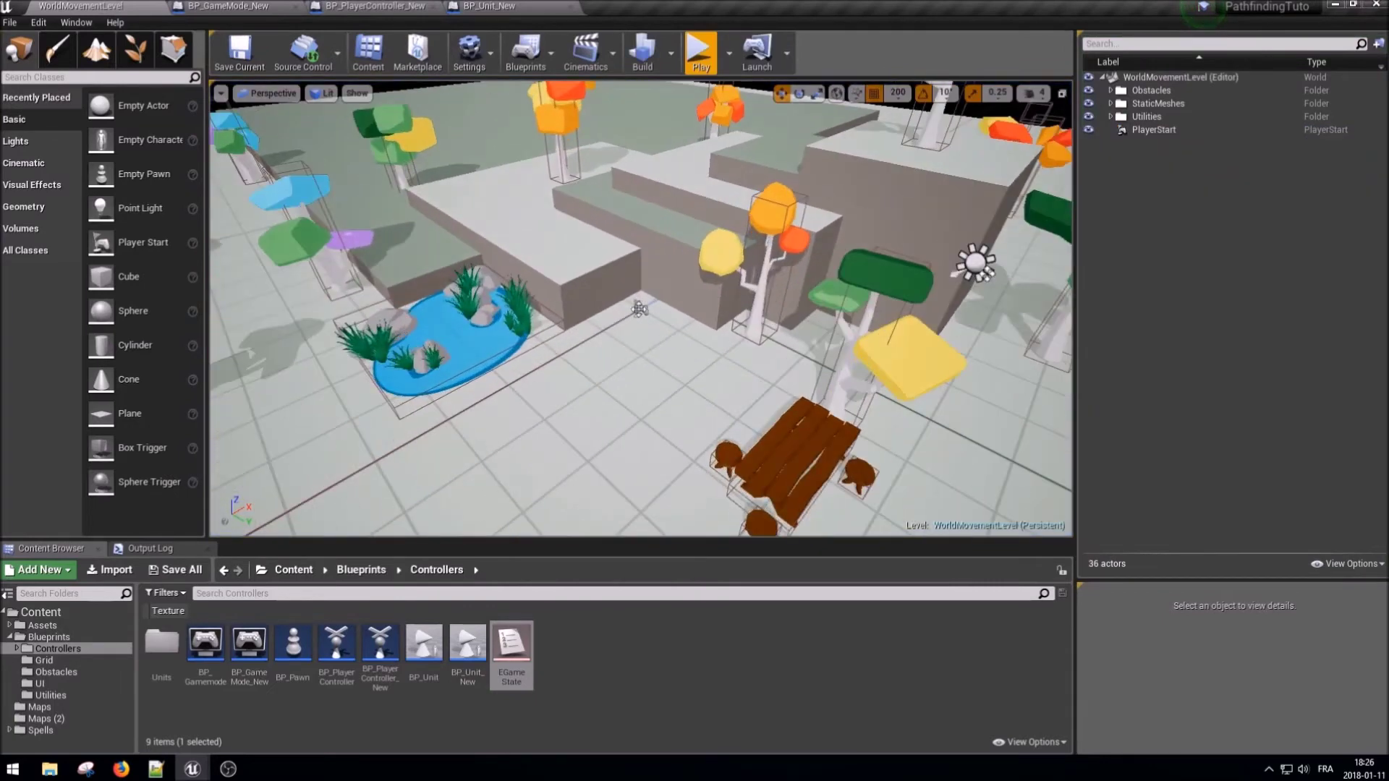
click(639, 312)
key(f)
key(End)
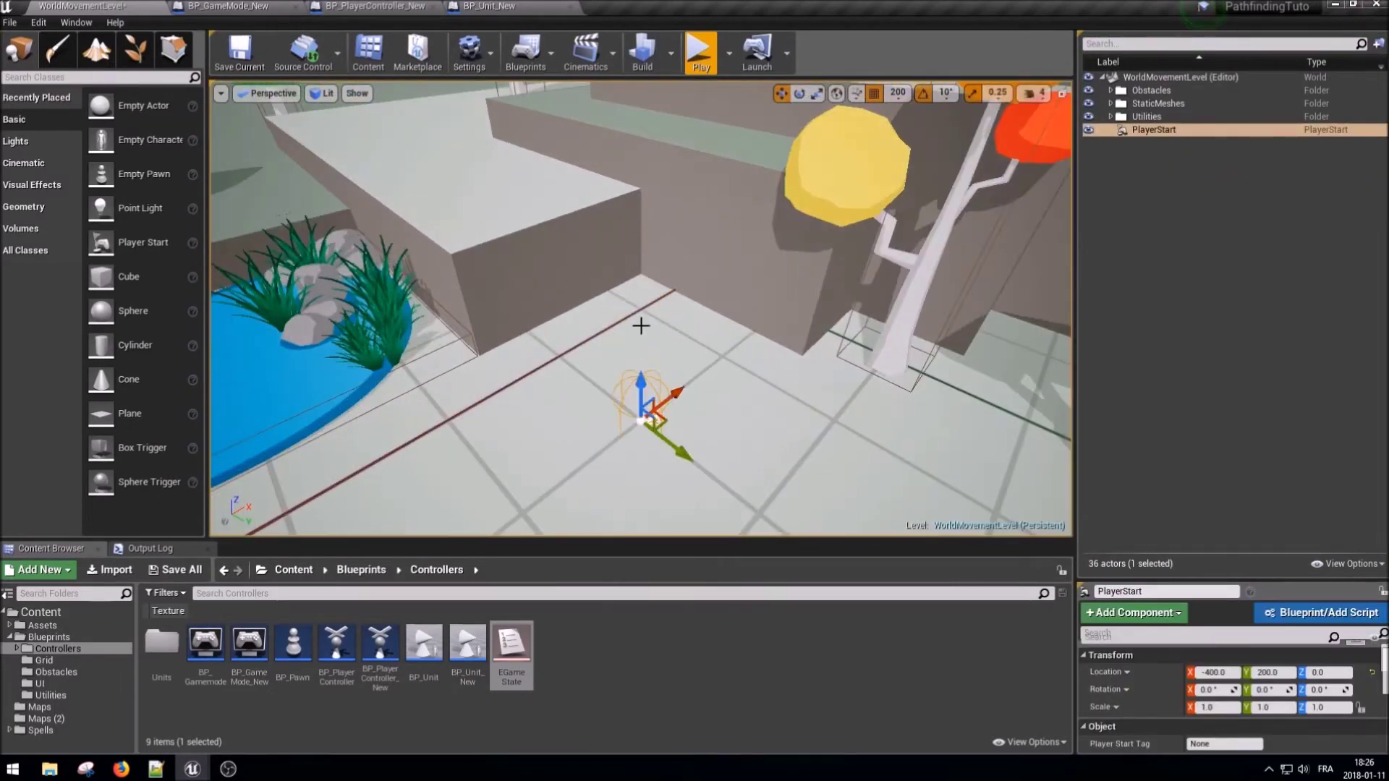
click(697, 64)
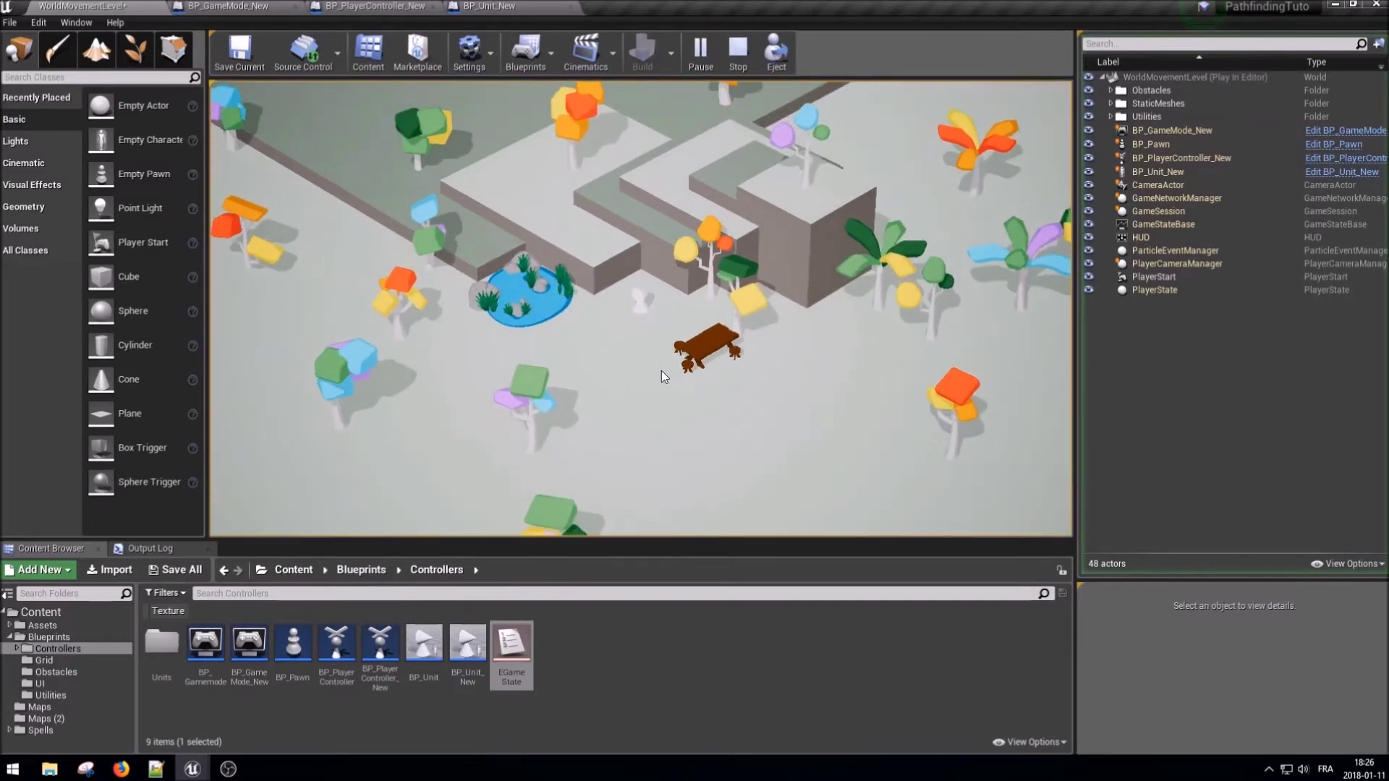
key(Escape)
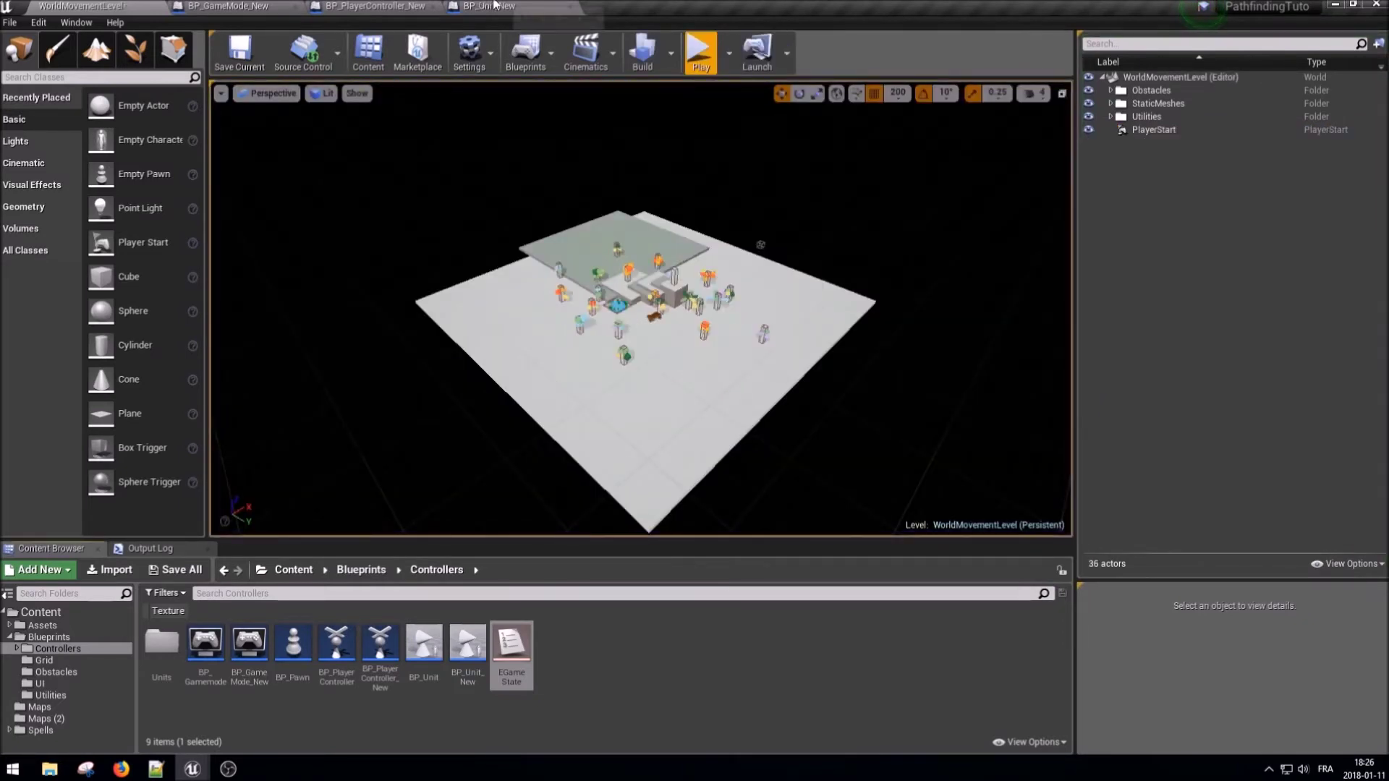
- Close the player controller's Spawn Player Unit graph and return to the level editor
click(489, 6)
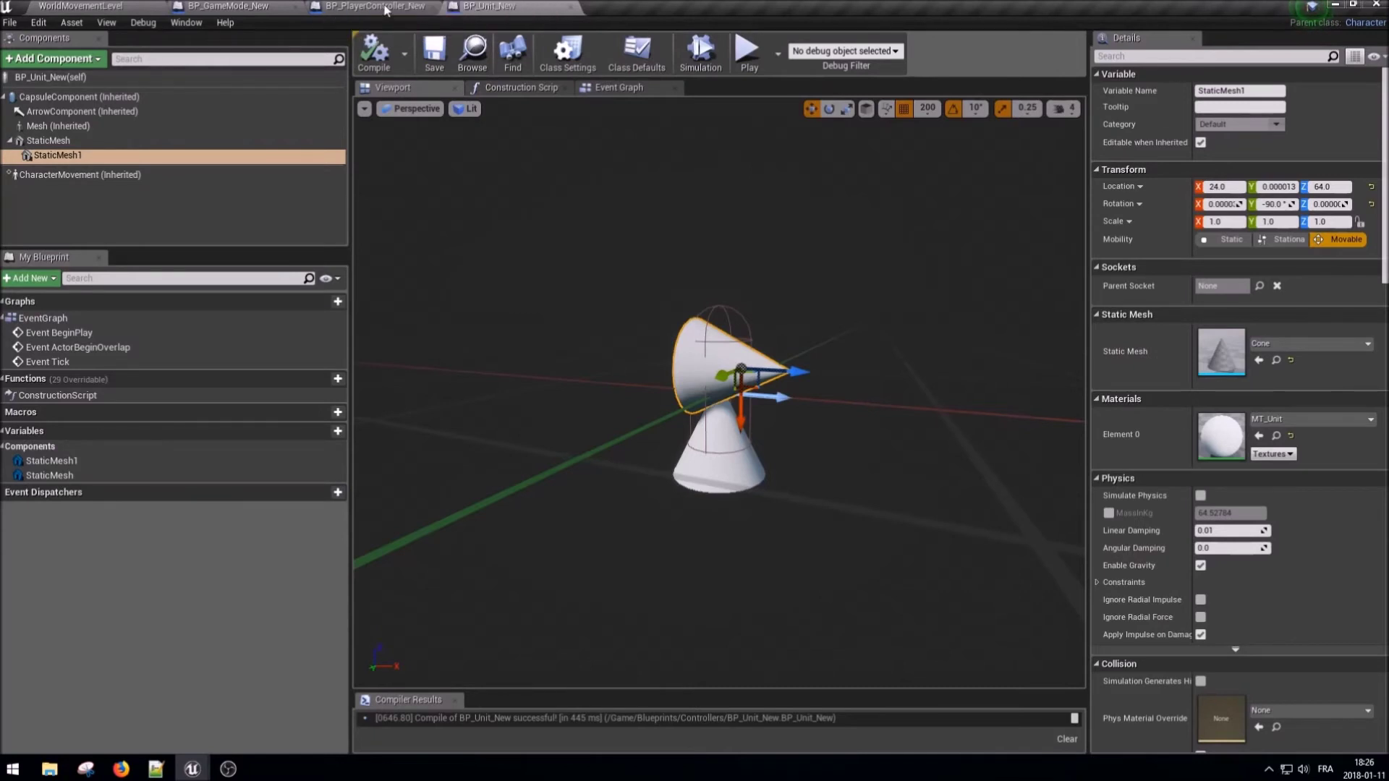
click(410, 6)
scroll(444, 307, down, 1)
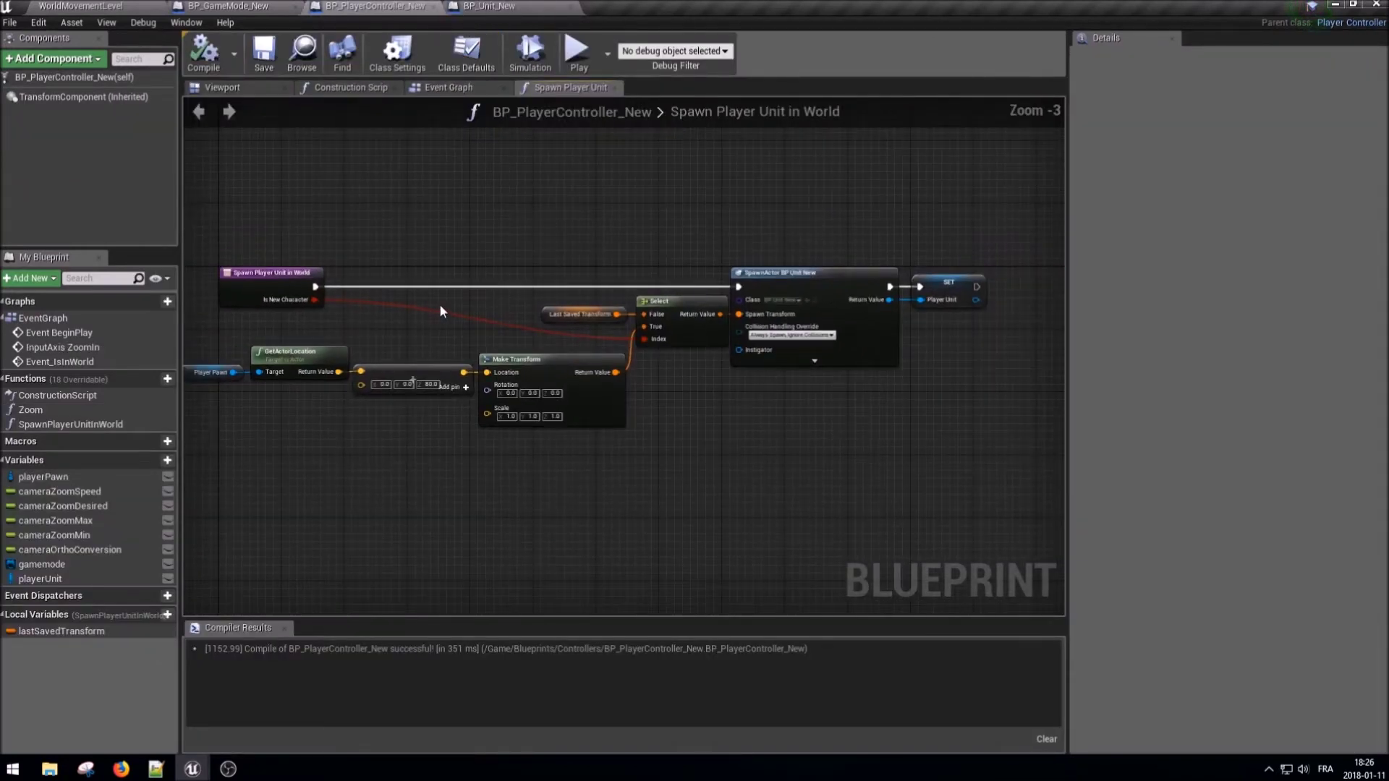
right_drag(471, 213, 531, 229)
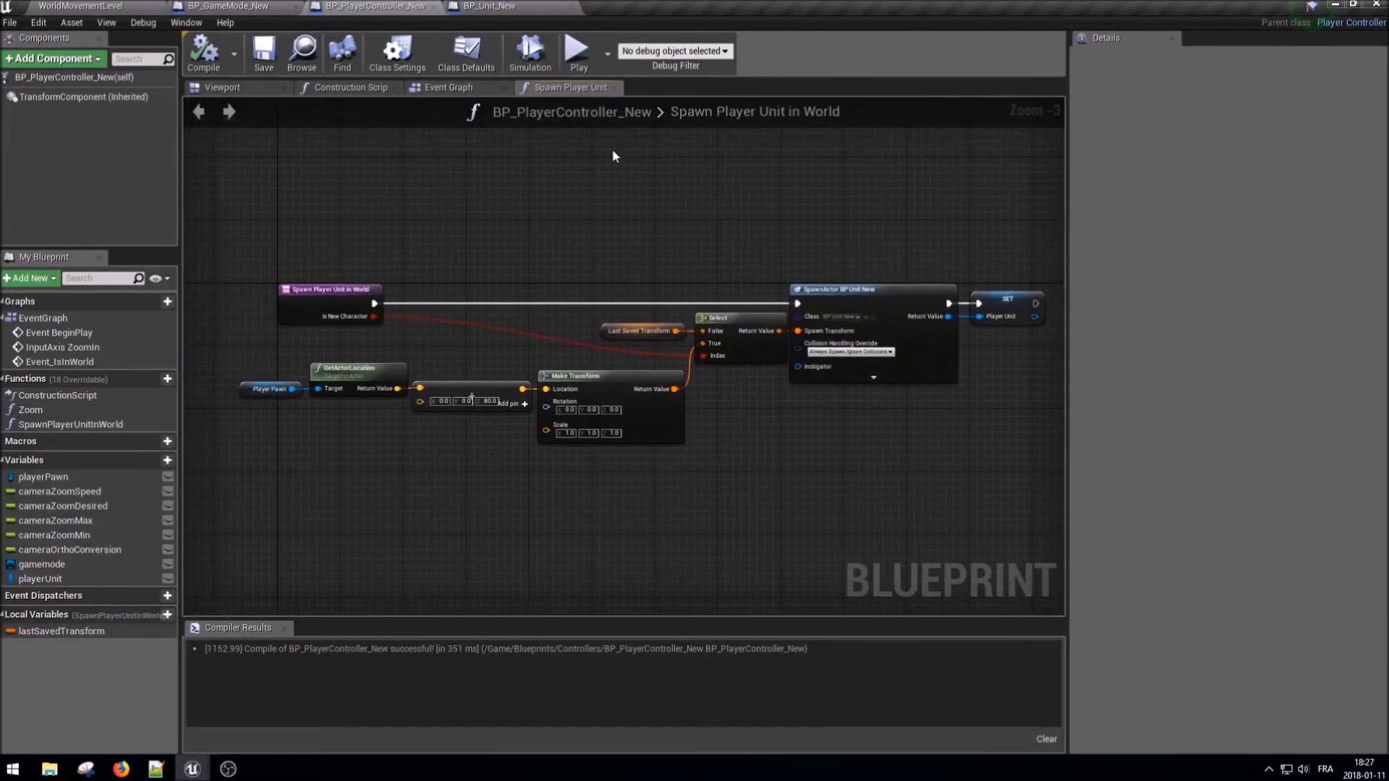
click(614, 87)
scroll(626, 379, down, 1)
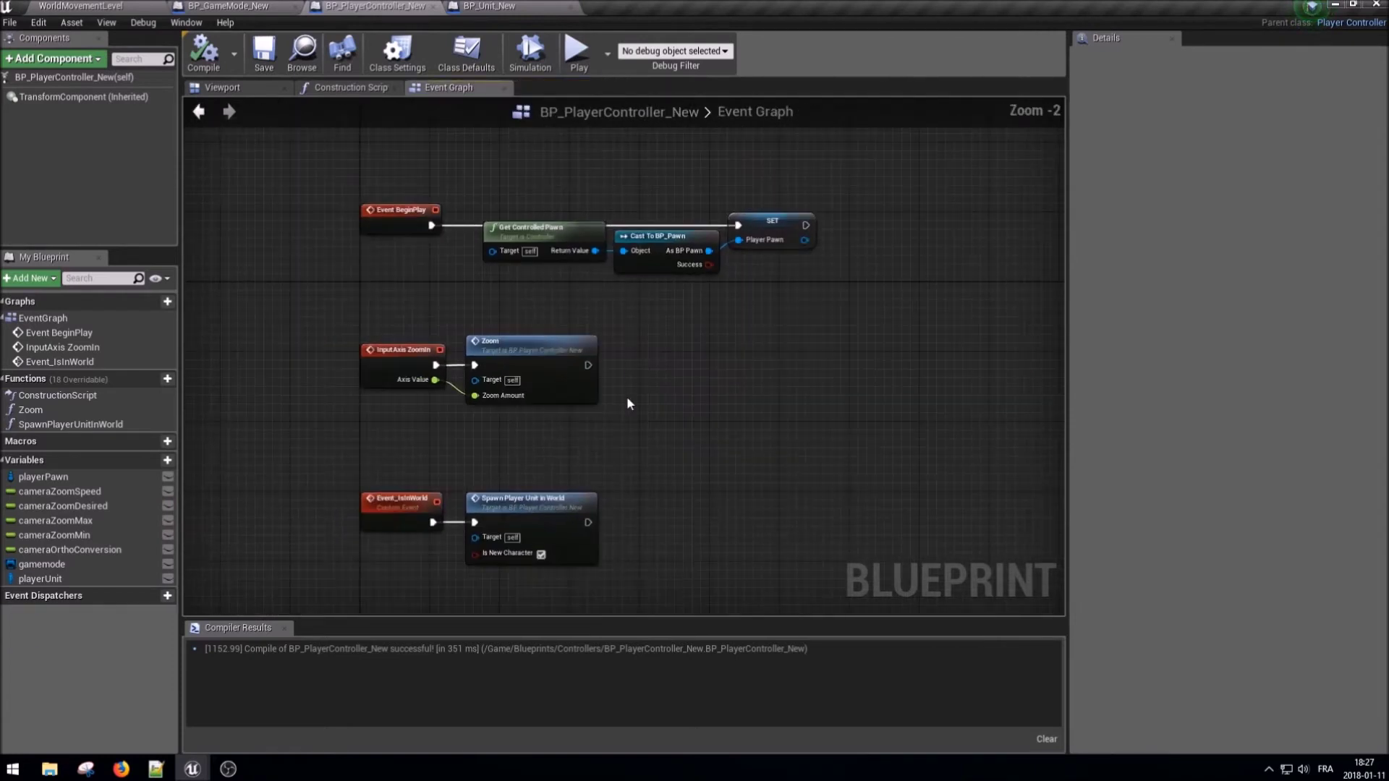
click(78, 4)
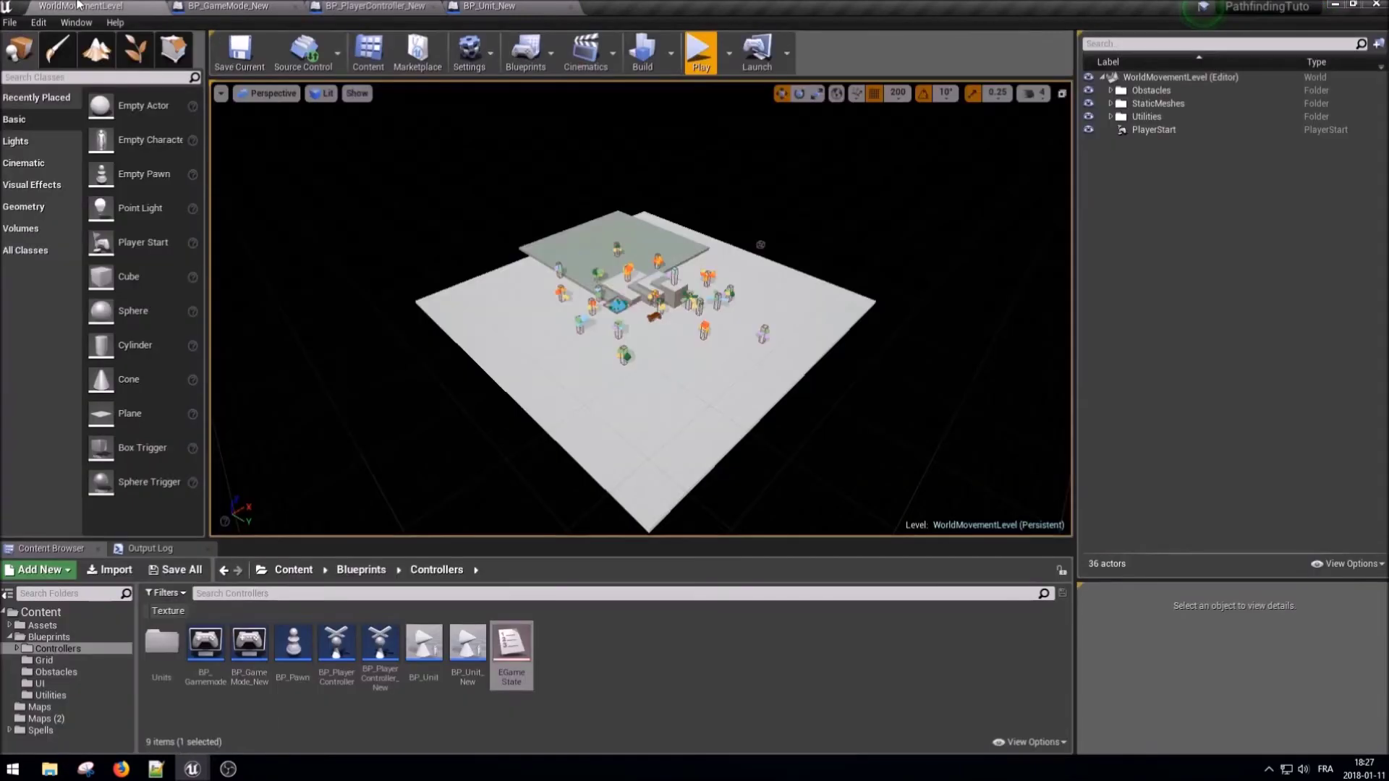
- Check the key bound to the LeftClick action in Project Settings > Input, then close the settings
click(55, 27)
mouse_move(50, 25)
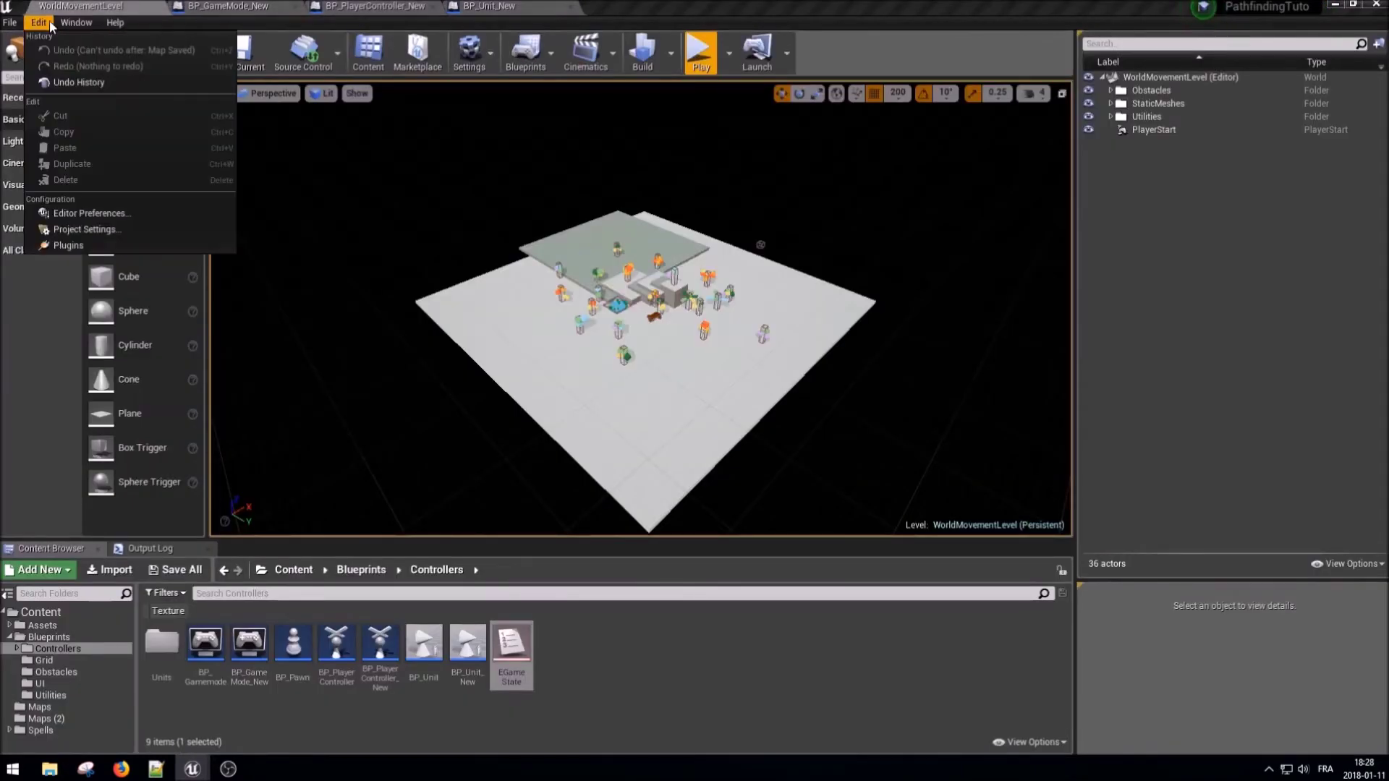
click(85, 229)
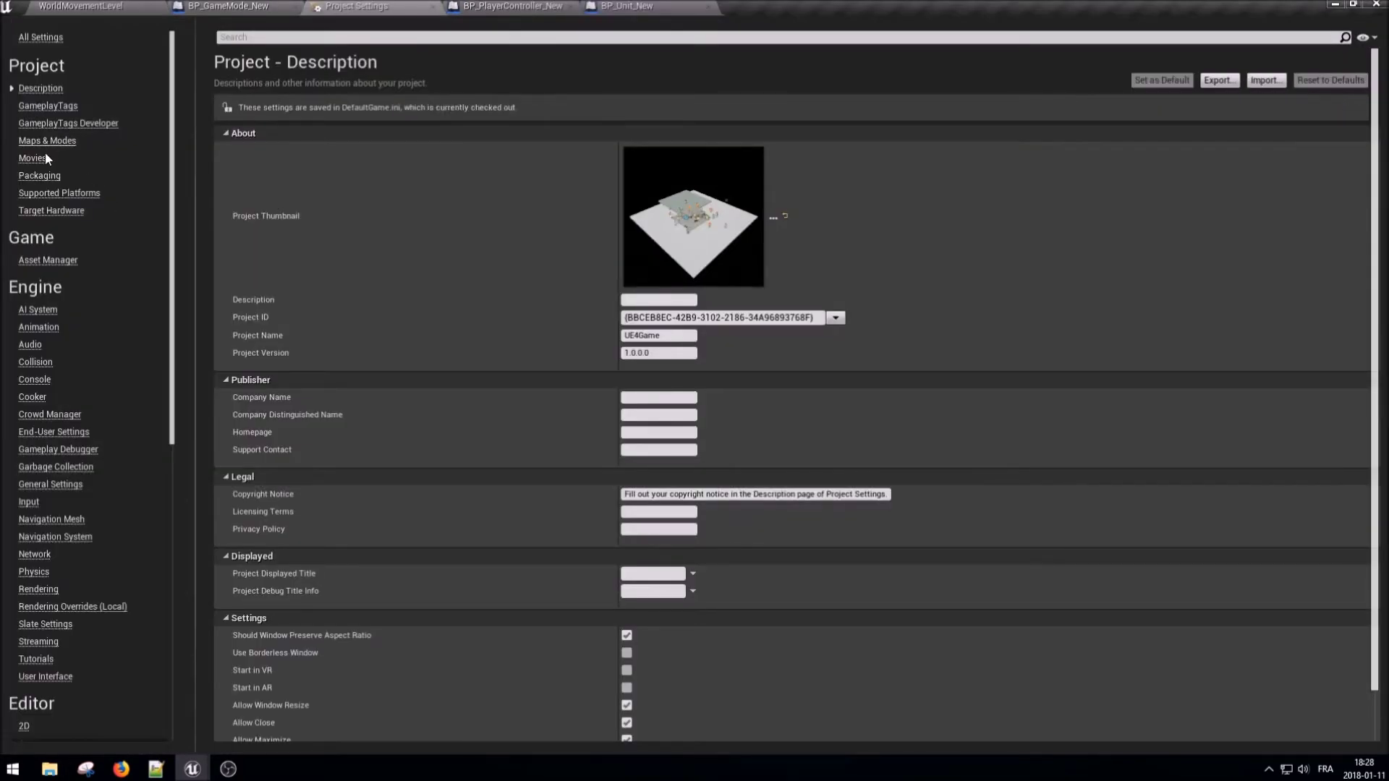
click(29, 502)
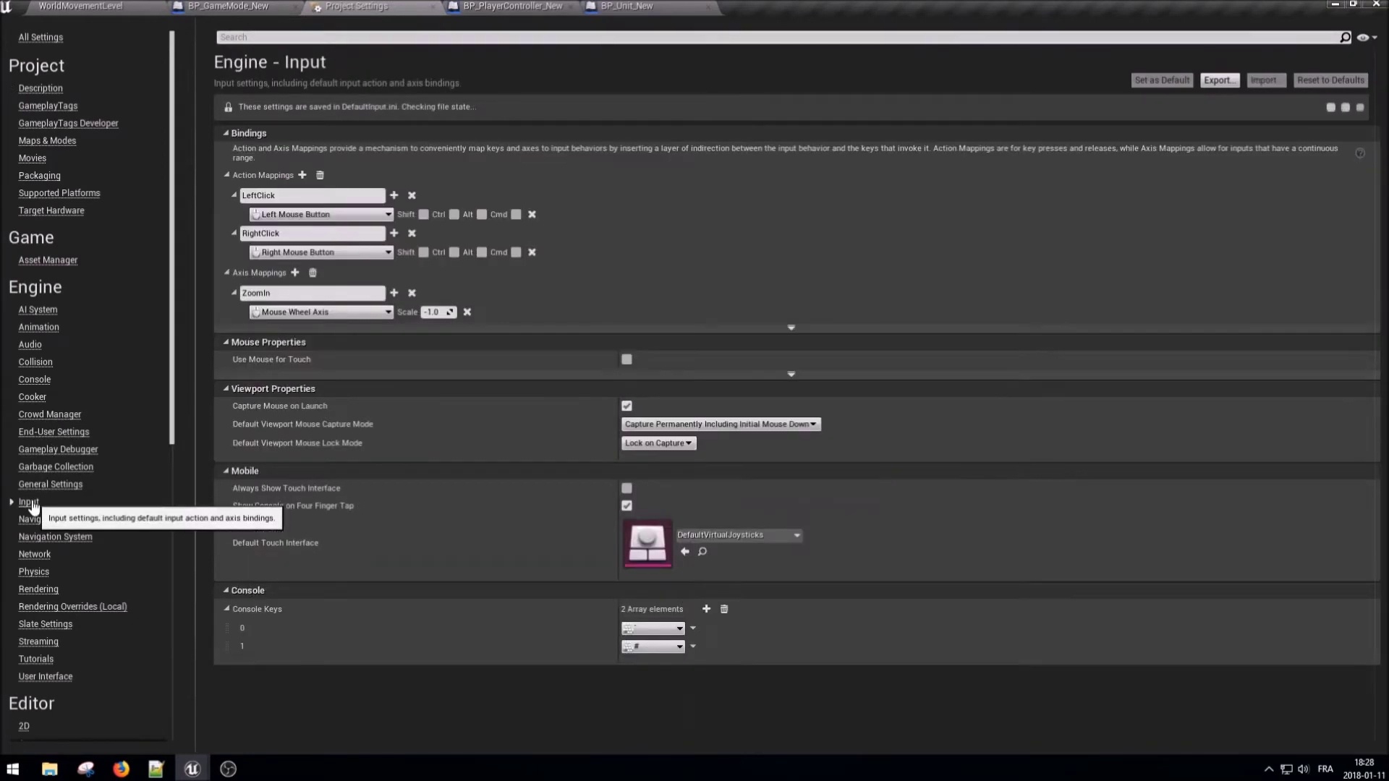
click(275, 214)
click(265, 197)
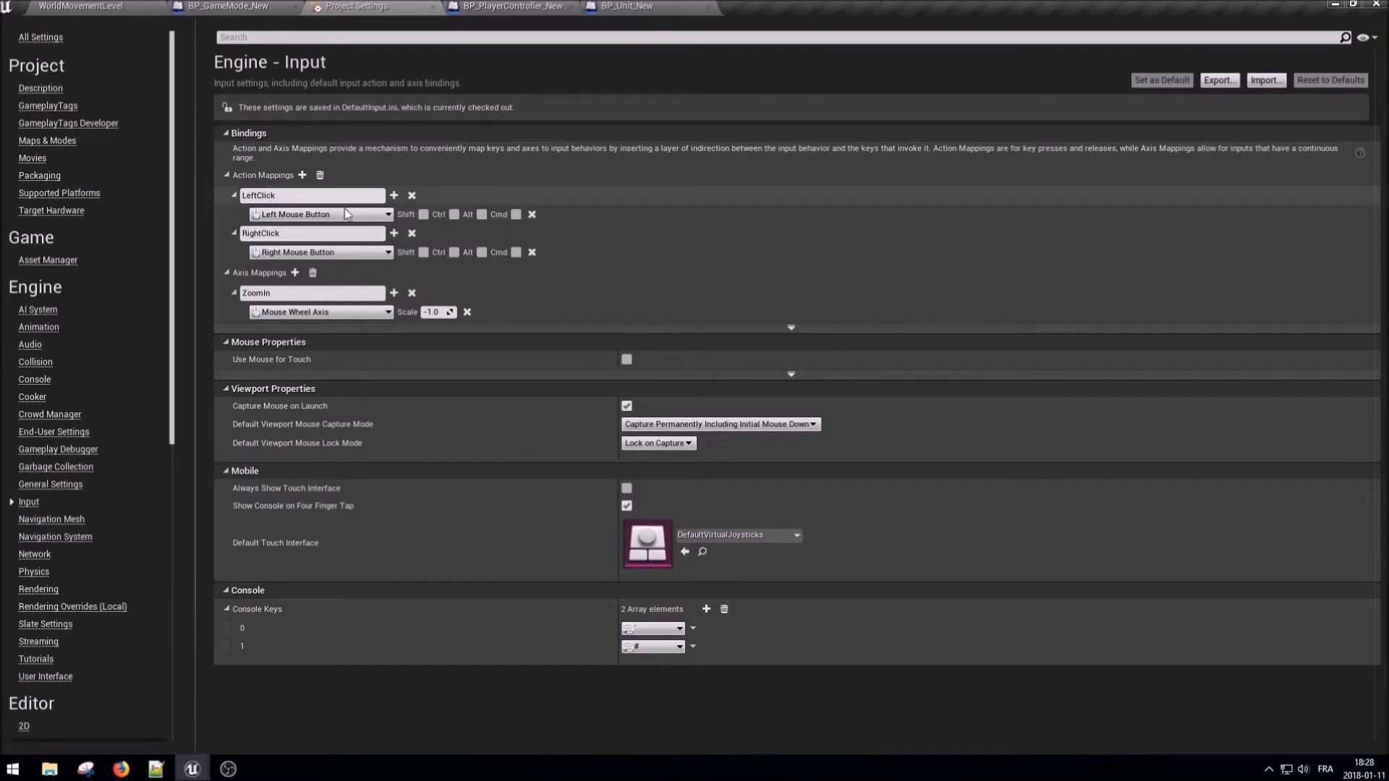
click(368, 217)
click(369, 216)
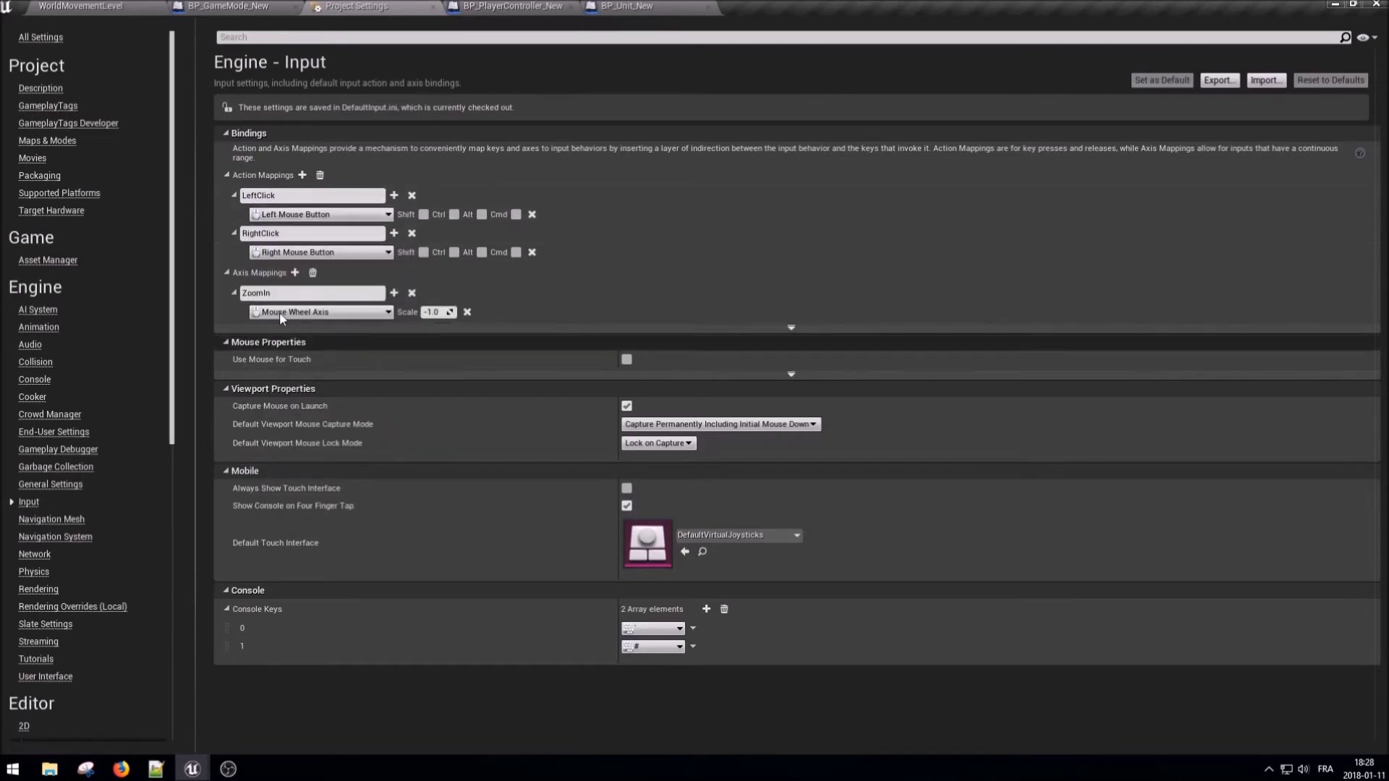
key(Return)
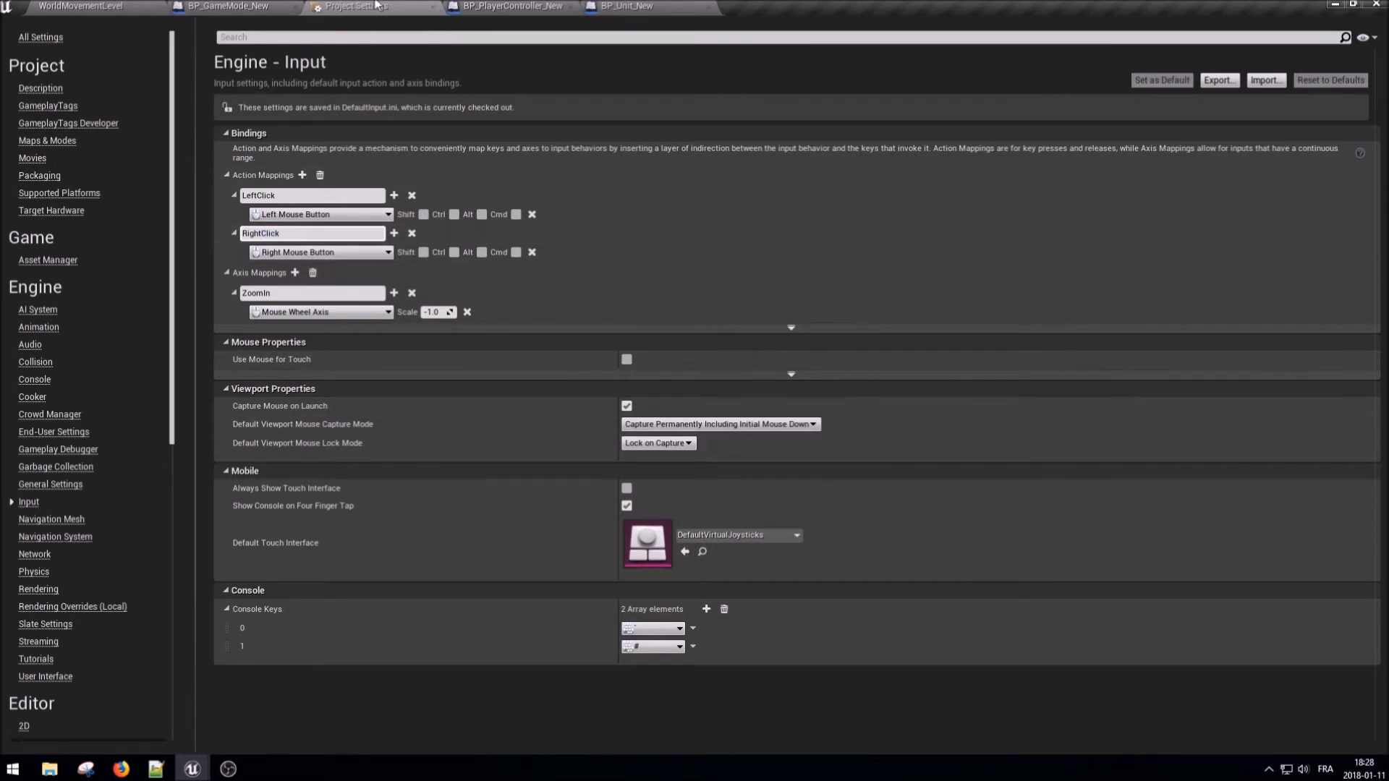
click(432, 6)
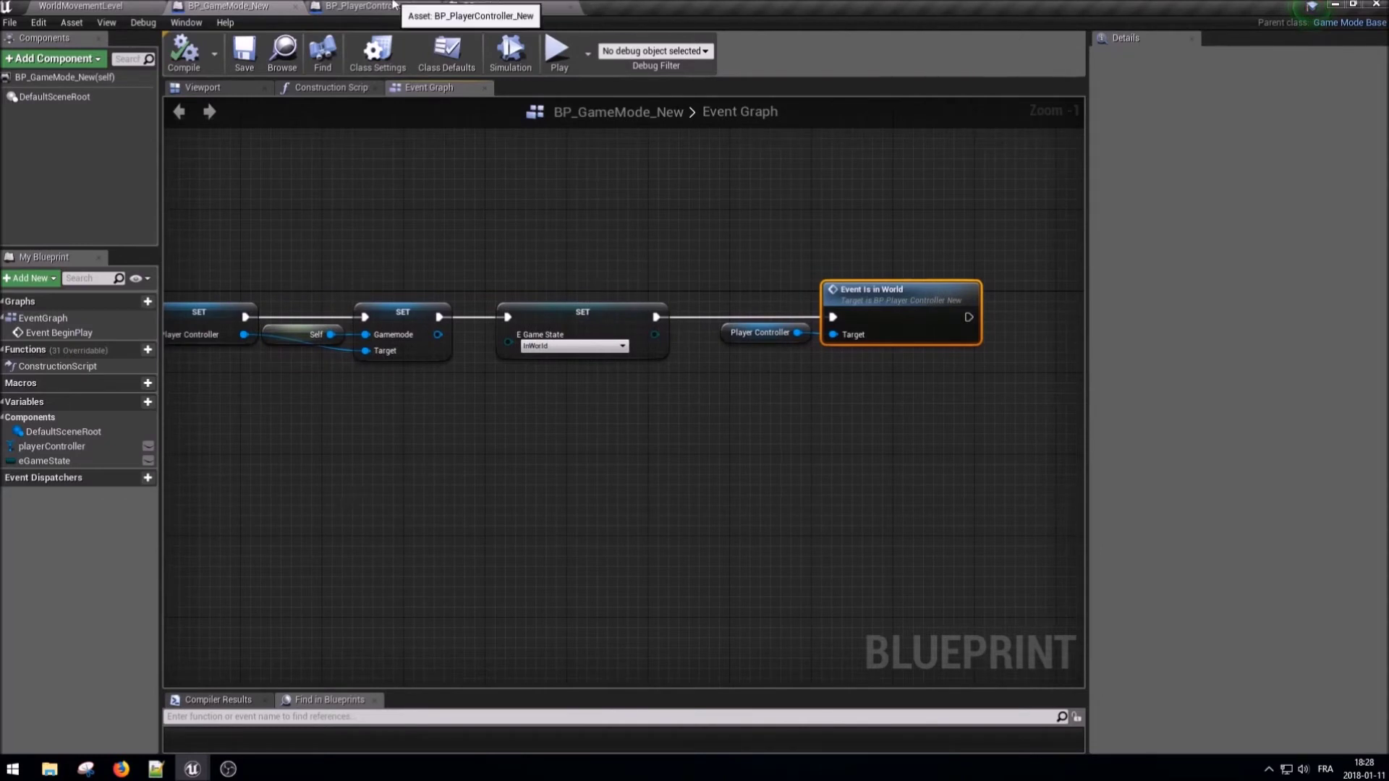
- Add an InputAction LeftClick event to the player controller's Event Graph below the spawn nodes
click(391, 7)
right_drag(545, 606, 528, 371)
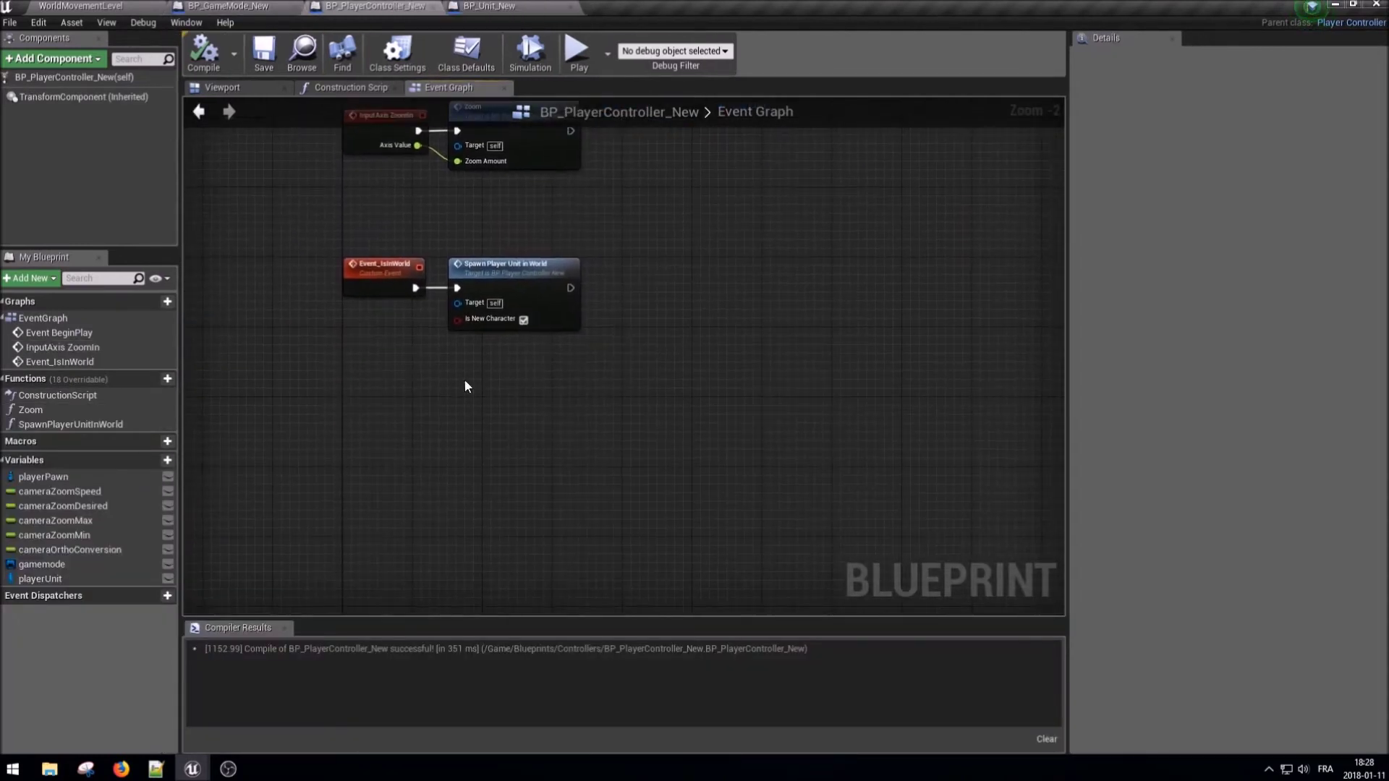
right_click(406, 394)
text(leftclick)
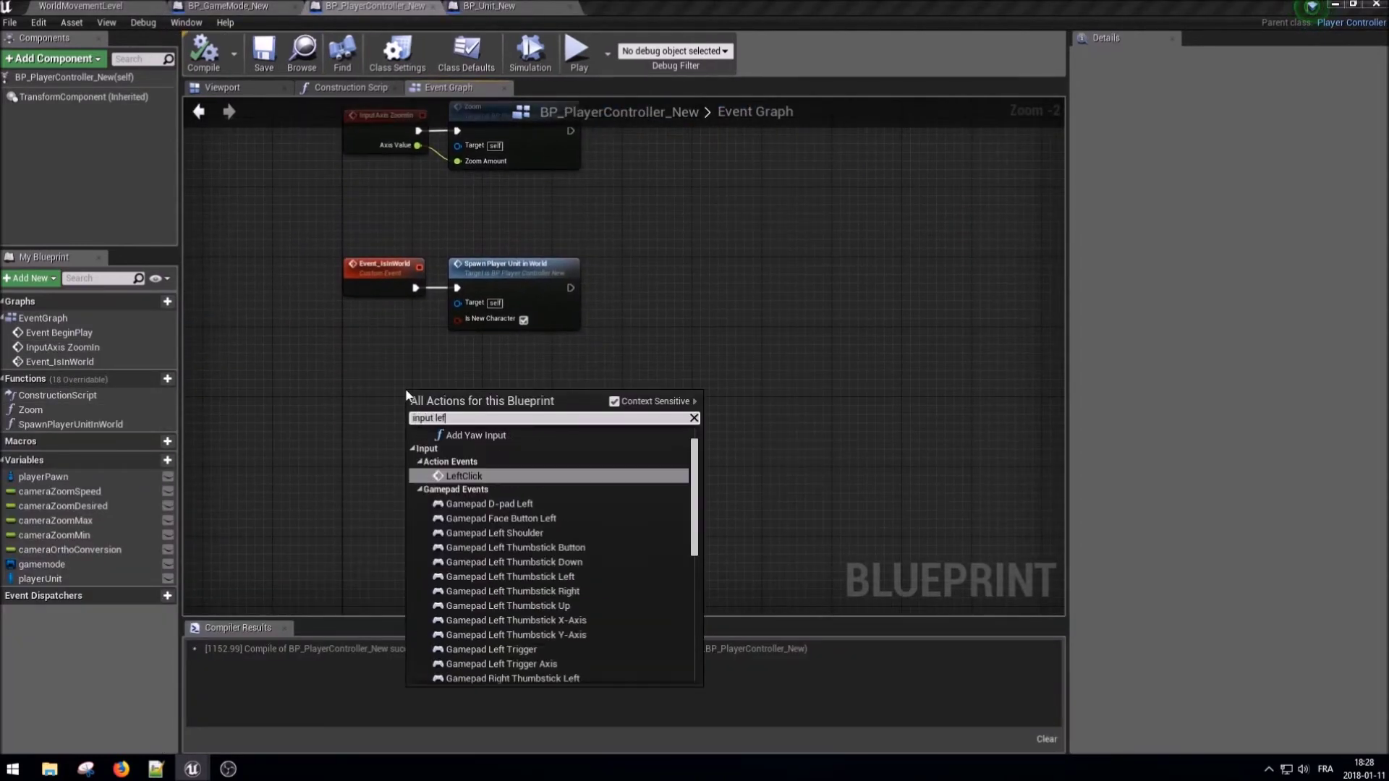
key(Return)
scroll(405, 391, up, 2)
drag(405, 391, 330, 527)
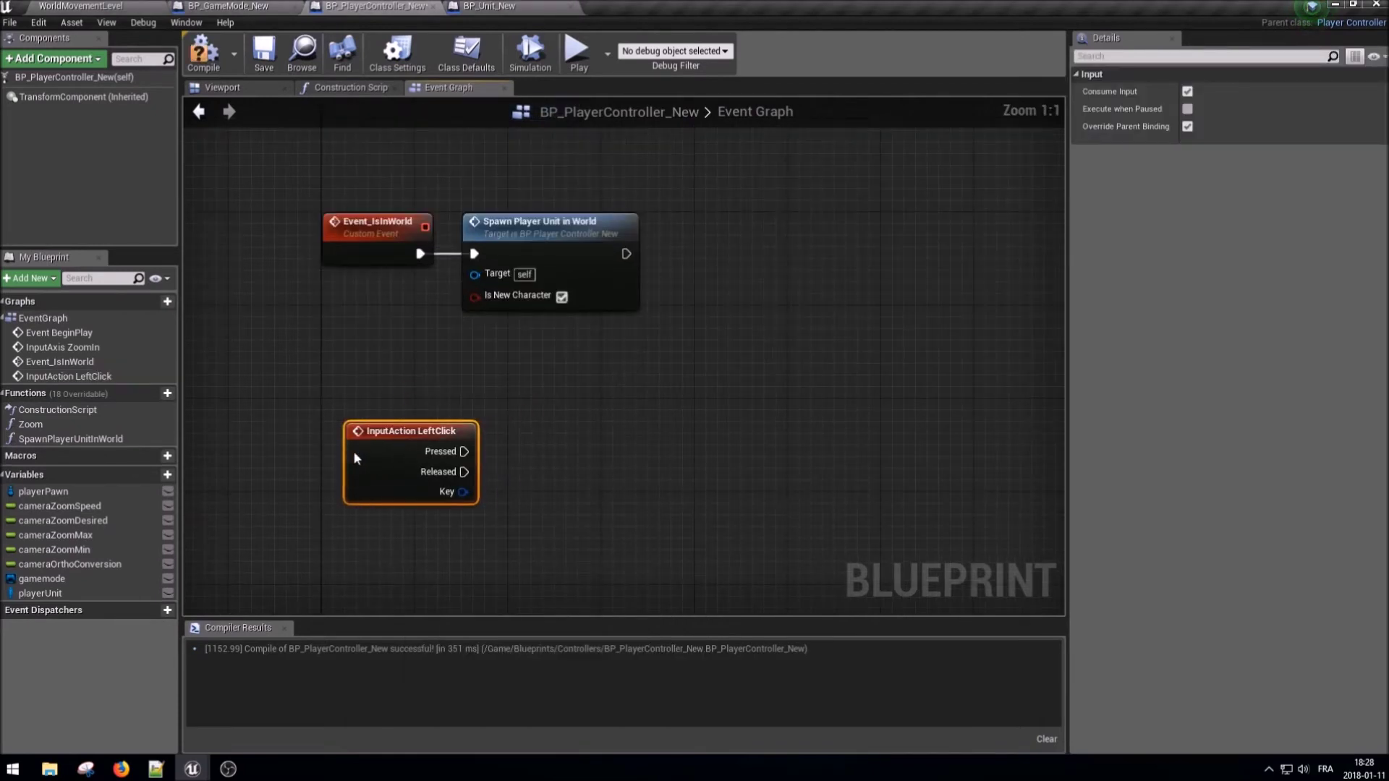
right_drag(330, 527, 340, 462)
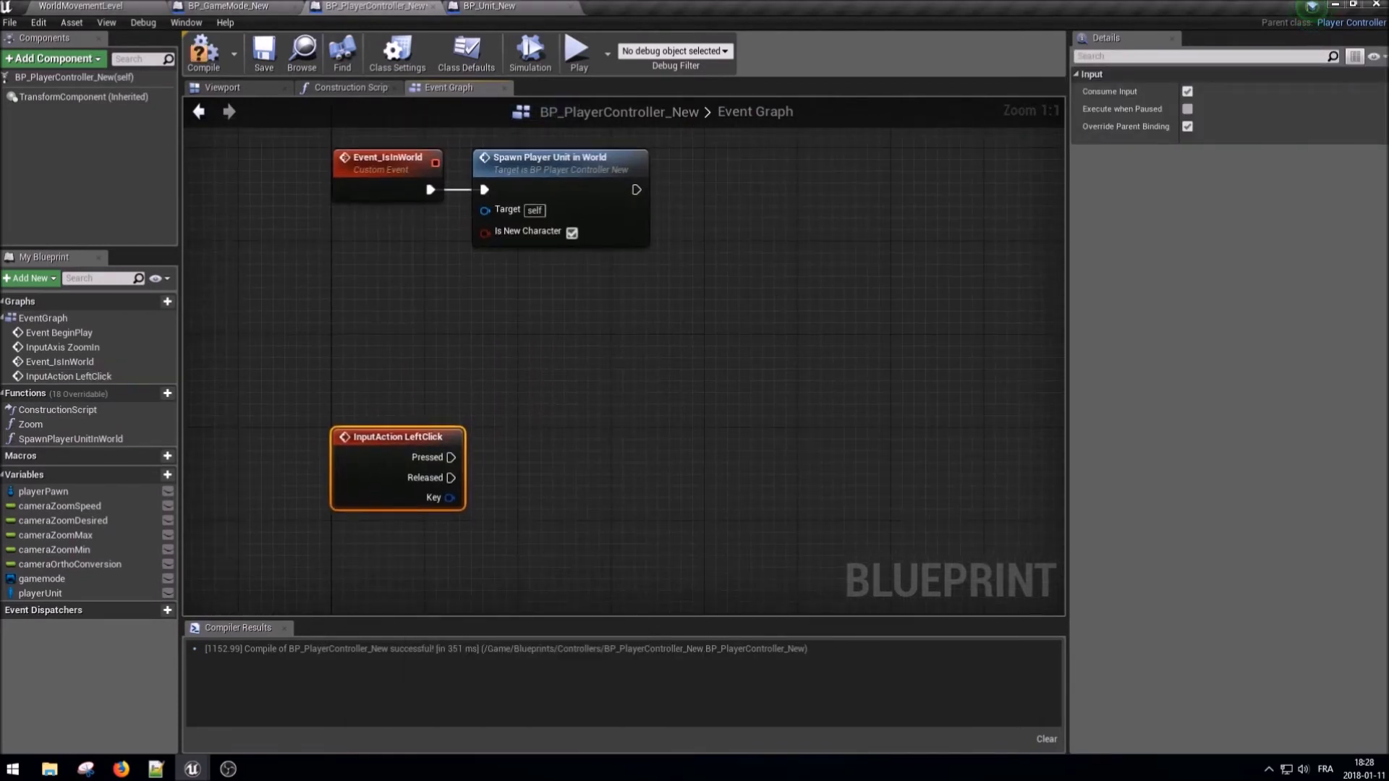
- Place a gamemode getter and attach a Get E Game State node to it
right_drag(384, 454, 393, 395)
mouse_move(42, 578)
mouse_down()
mouse_move(528, 427)
mouse_move(669, 435)
mouse_up()
click(566, 440)
text(get ga)
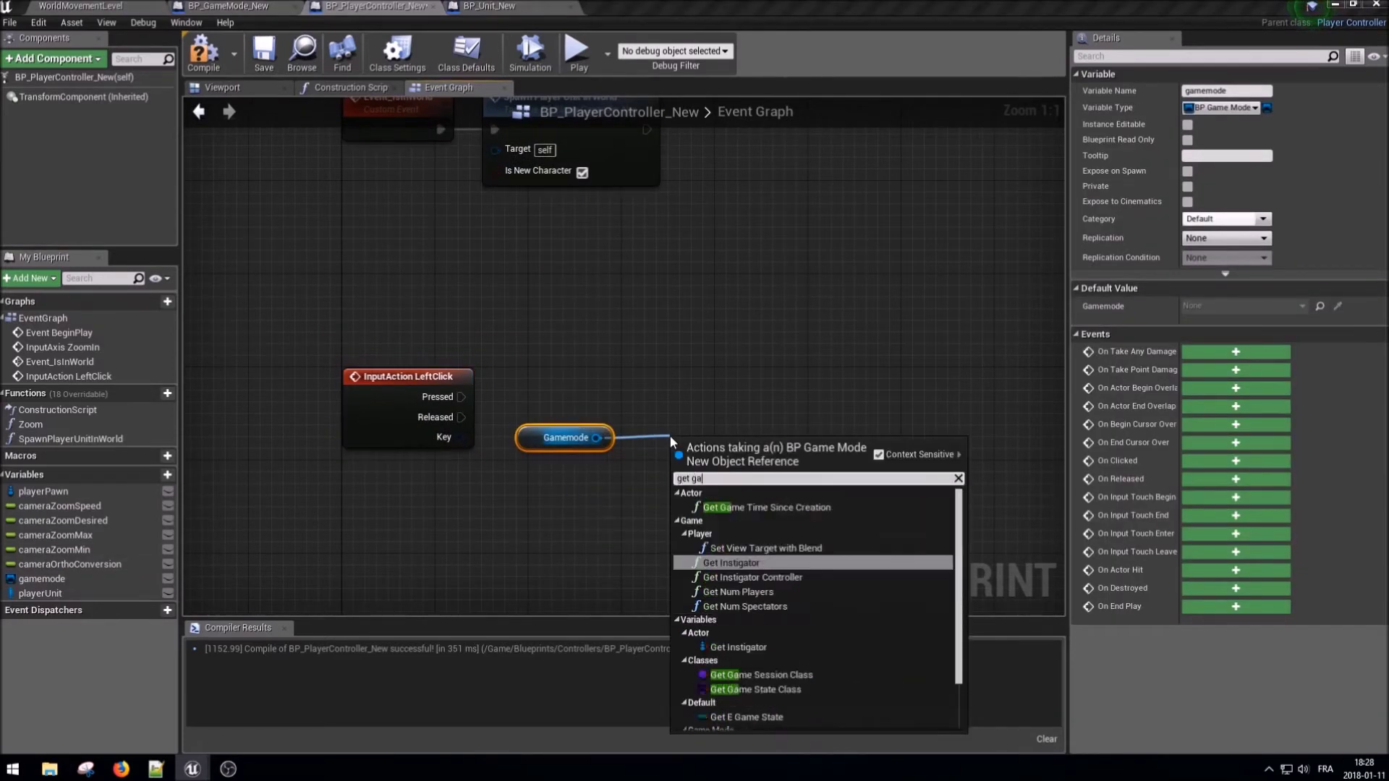
text(me state)
key(Down)
key(Return)
- Feed the game state into a Switch on EGameState driven by LeftClick Pressed
right_drag(669, 441, 605, 441)
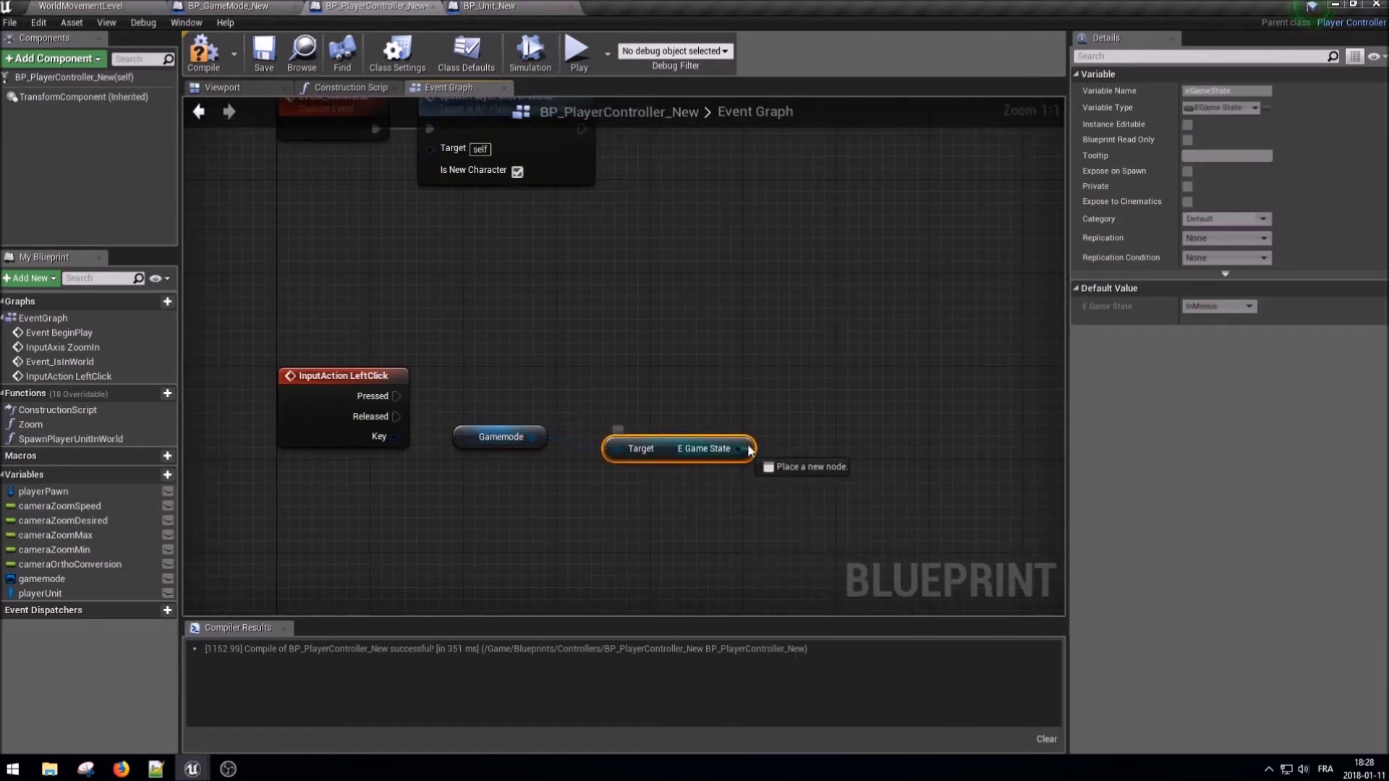
drag(737, 449, 758, 445)
text(swit)
key(Return)
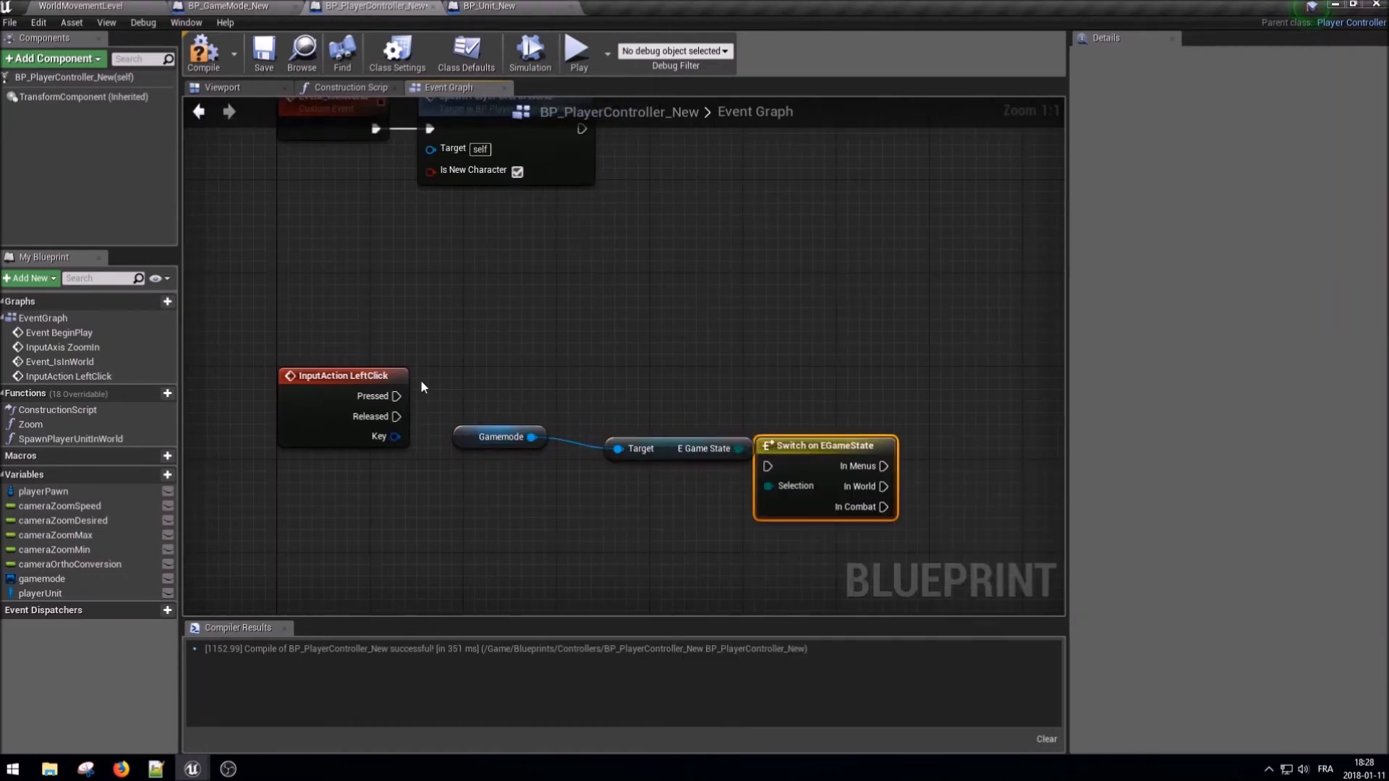
mouse_move(395, 397)
mouse_down()
mouse_move(768, 466)
mouse_move(788, 410)
mouse_up()
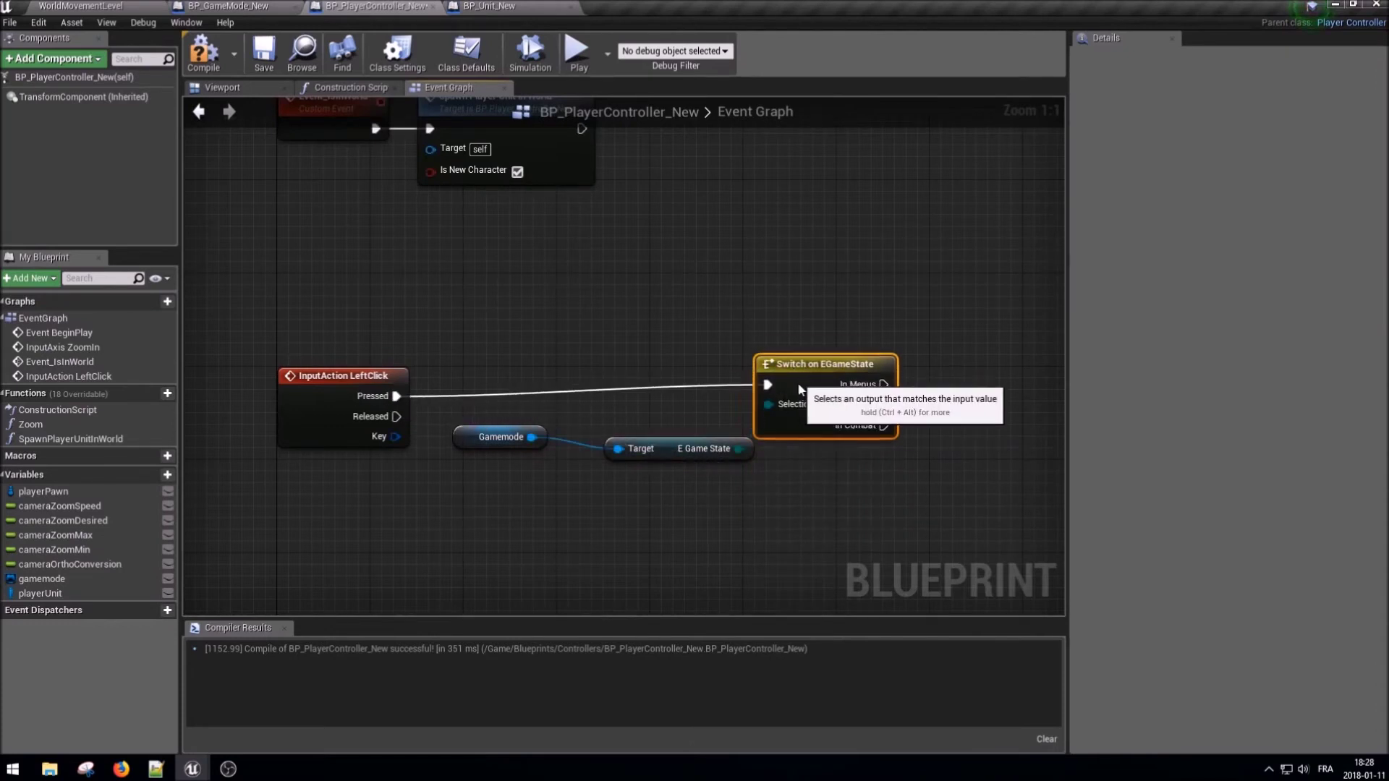
- Straighten the game state wire and line the gamemode getter up beside it
right_click(782, 416)
click(832, 481)
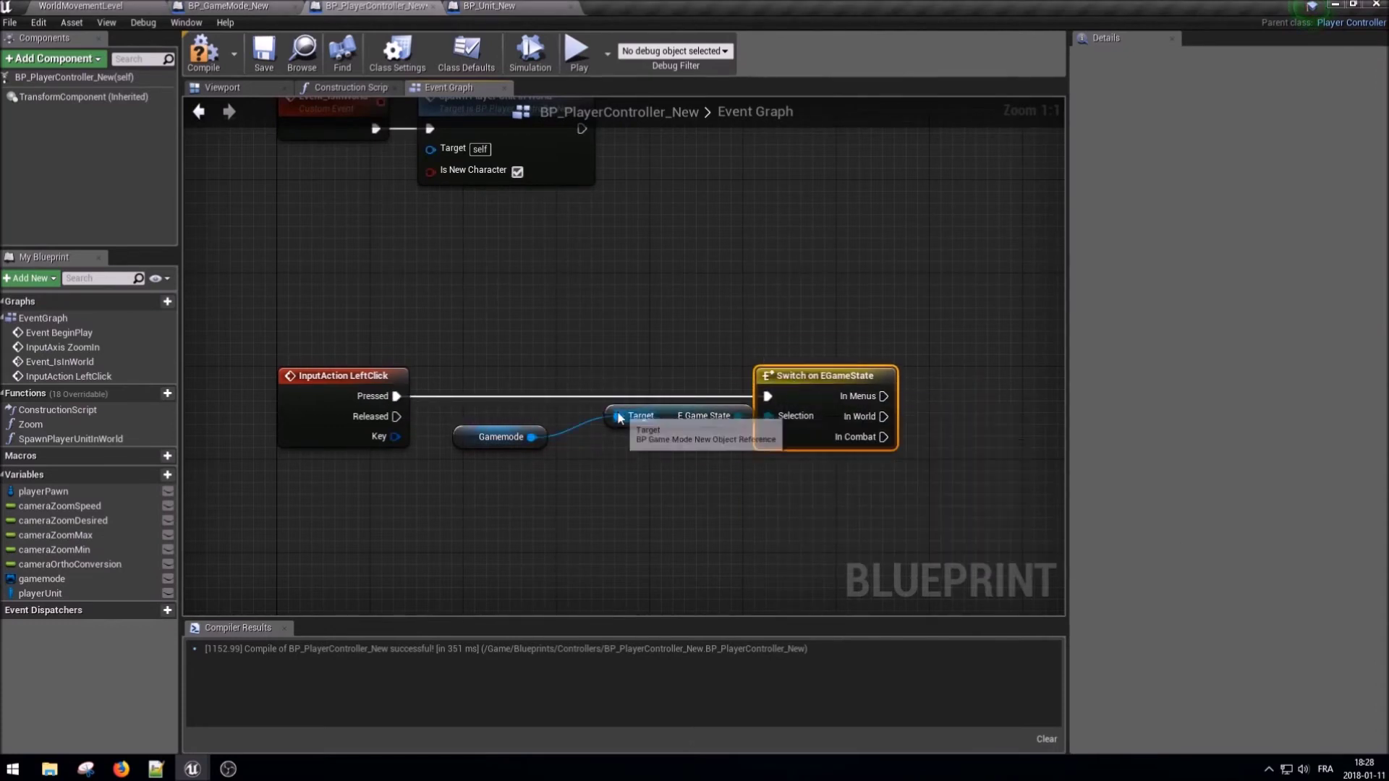
right_click(617, 417)
click(678, 467)
drag(520, 430, 576, 409)
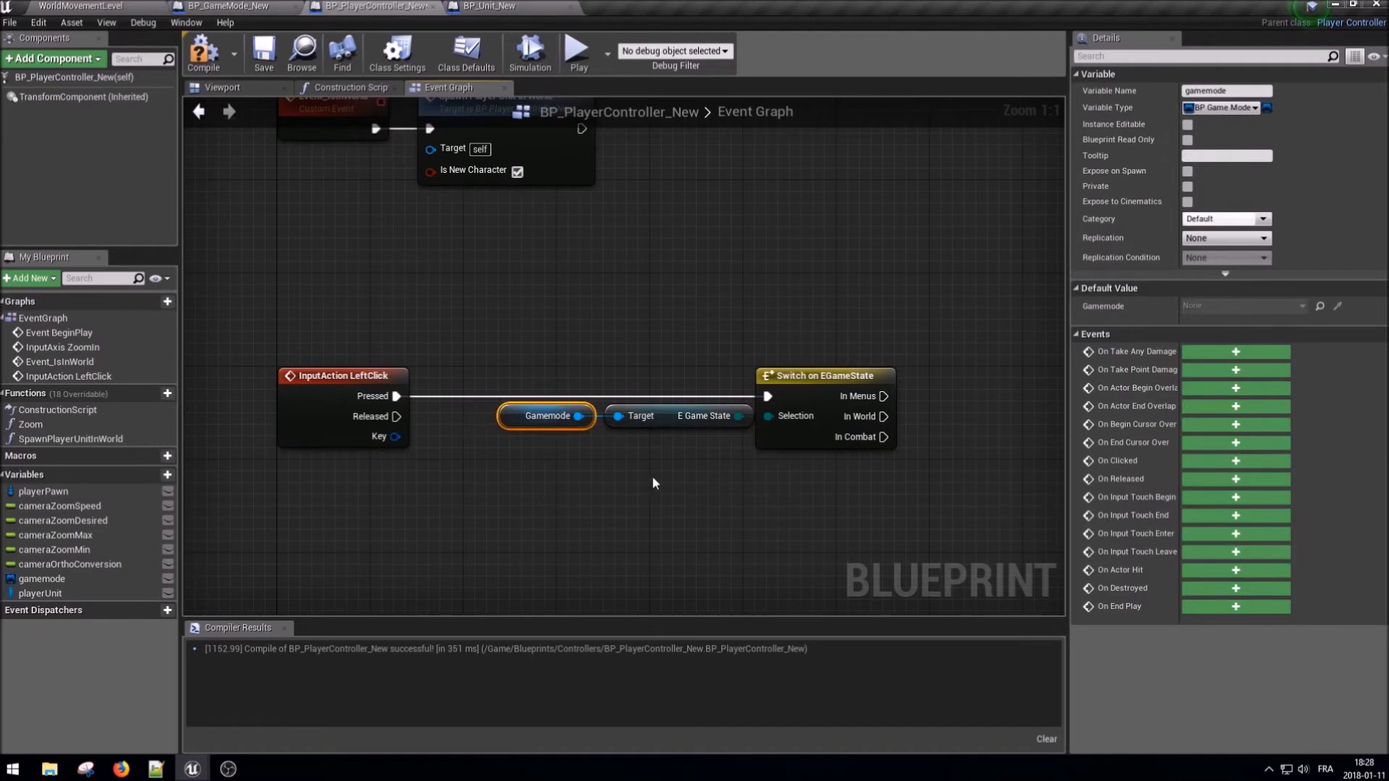
click(832, 434)
right_drag(892, 502, 648, 473)
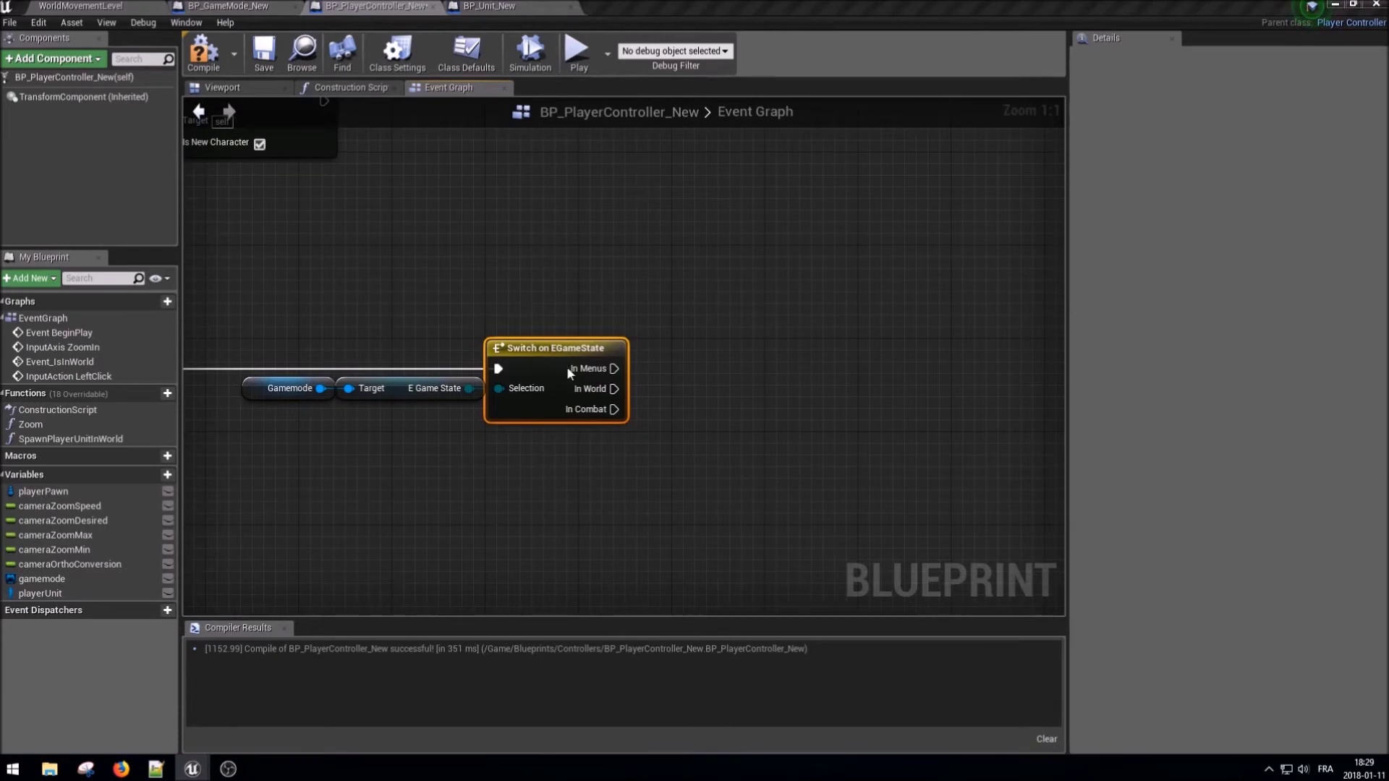
click(153, 394)
text(MovePlayerUn)
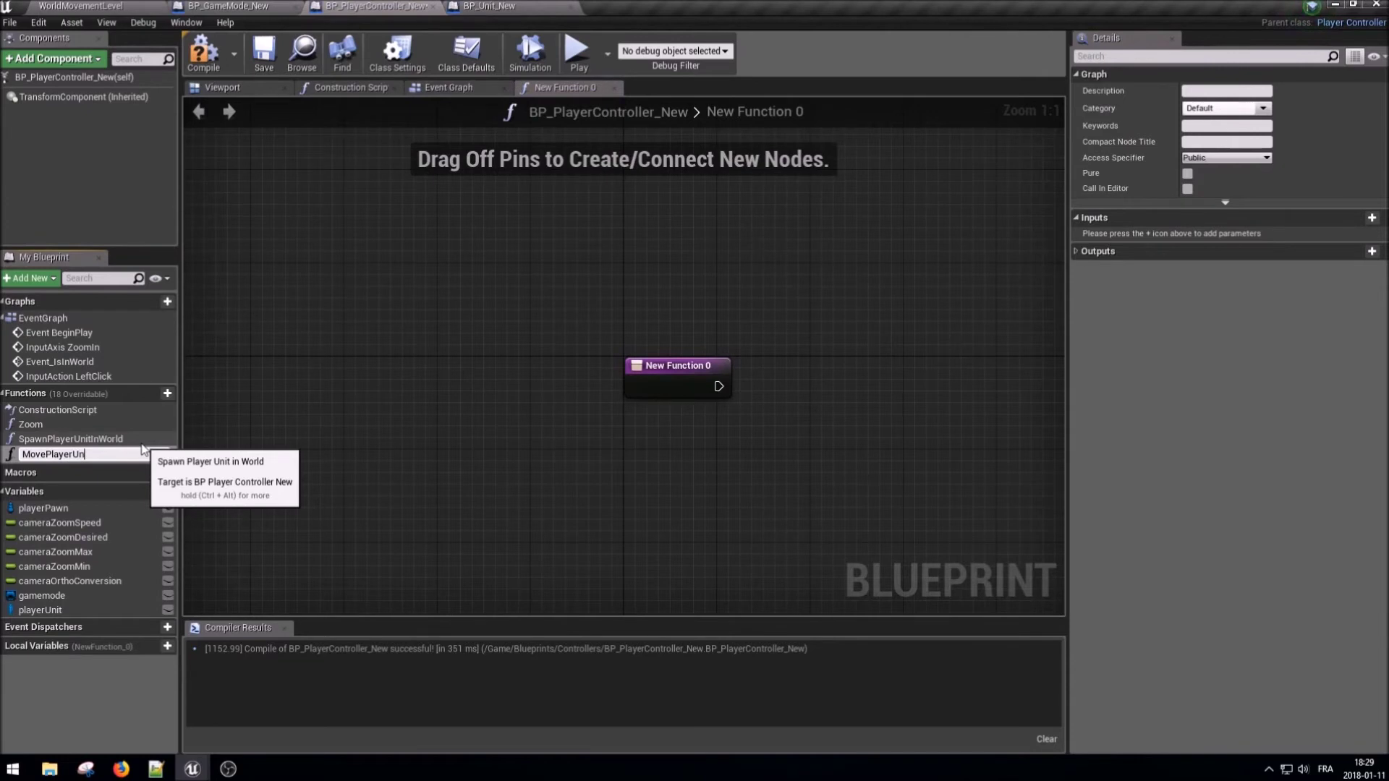
- Name the function MovePlayerUnit, call it from the switch's In World output, and open its graph
text(it)
key(Return)
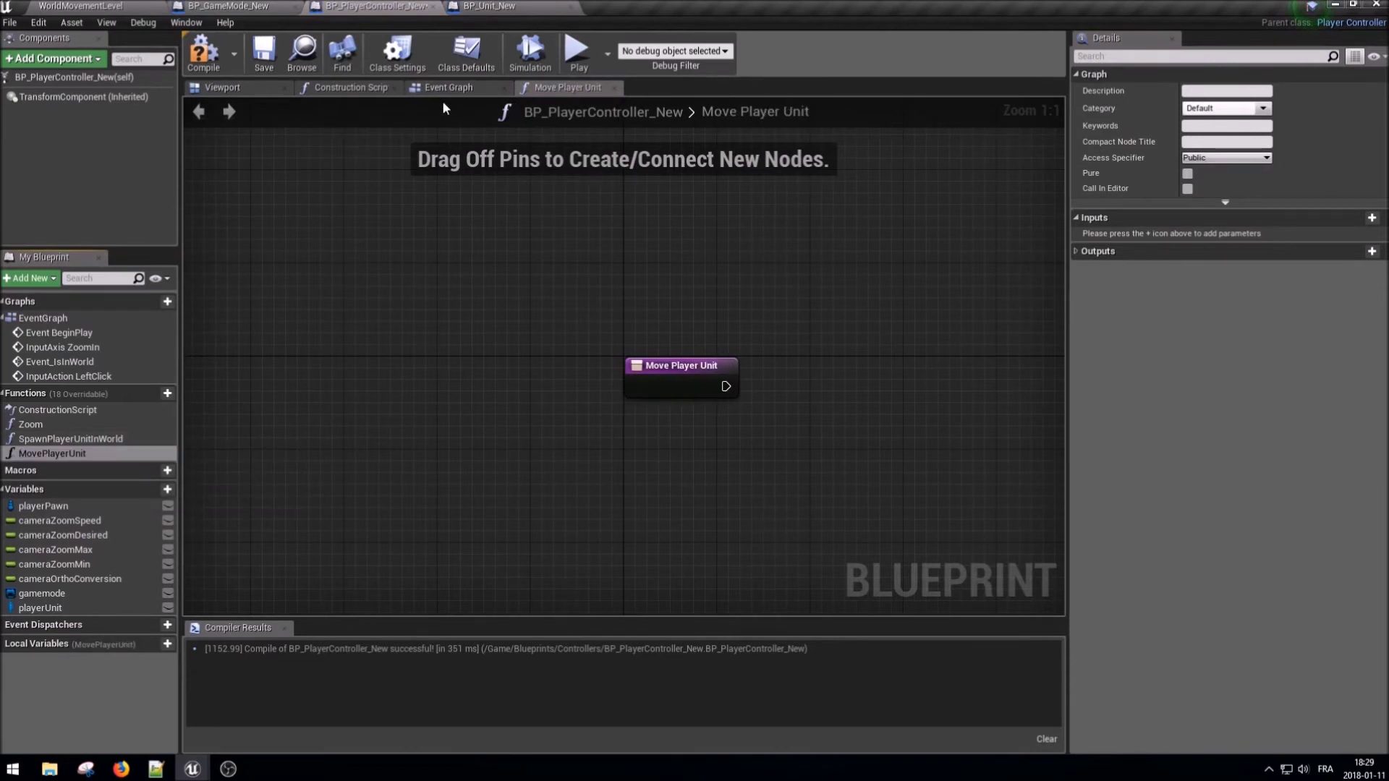
click(449, 87)
drag(52, 453, 698, 358)
mouse_move(613, 389)
mouse_down()
mouse_move(703, 391)
mouse_move(693, 361)
mouse_up()
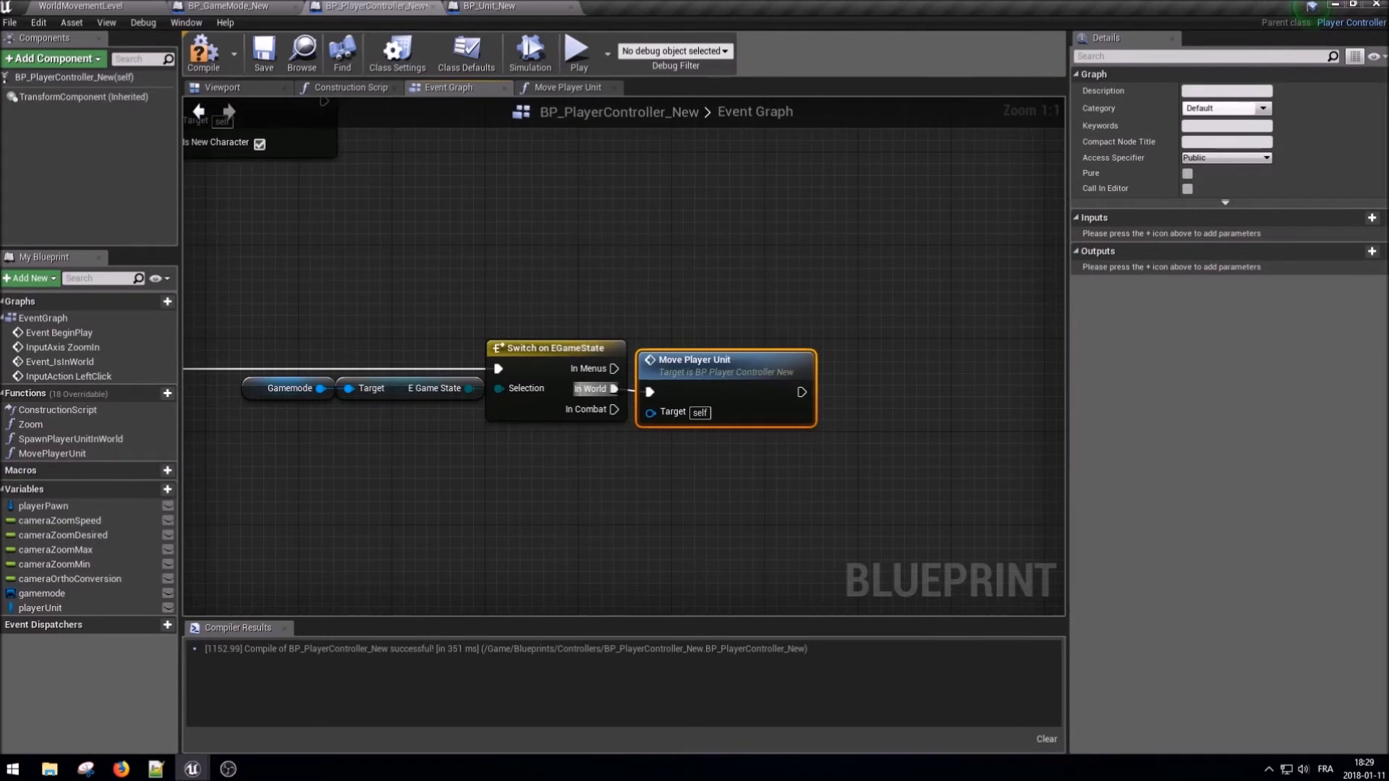
right_click(649, 391)
click(672, 439)
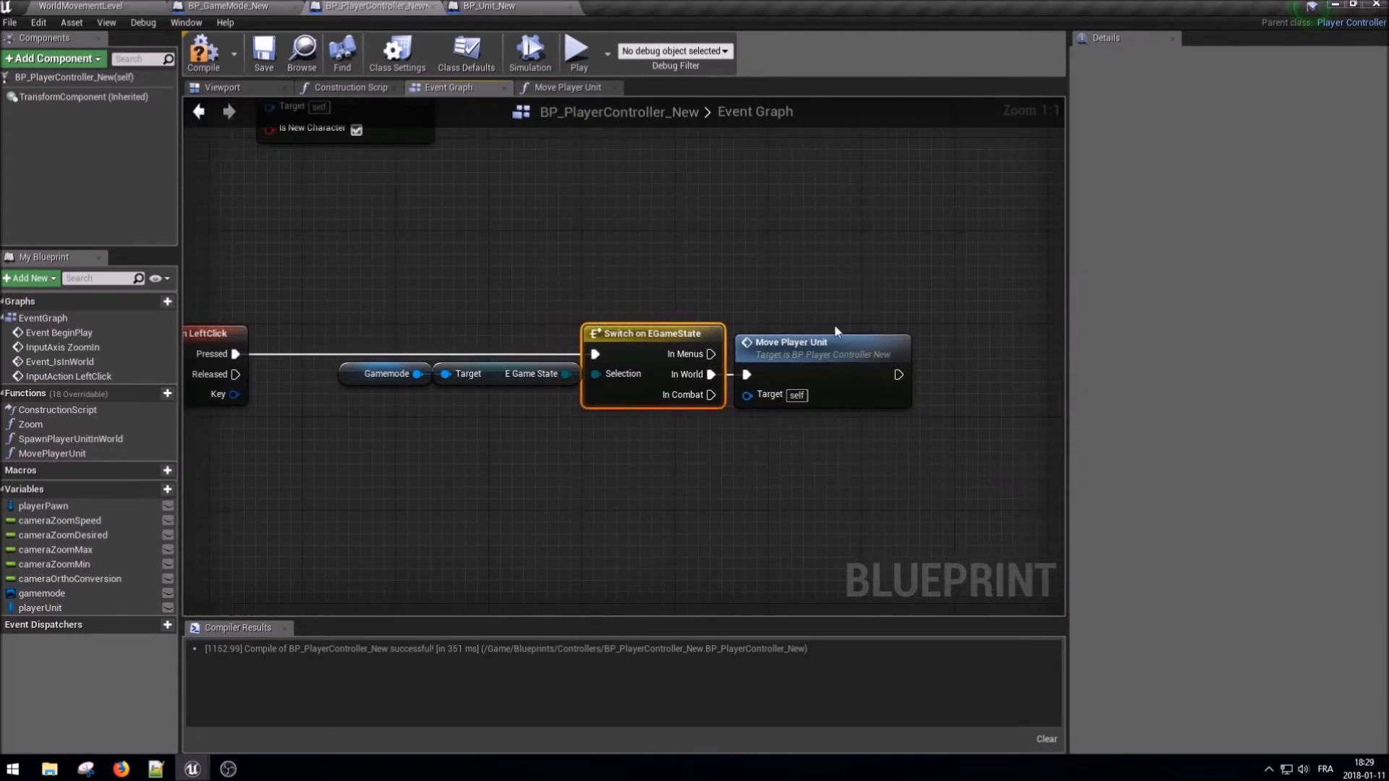
double_click(823, 347)
right_drag(888, 434, 733, 397)
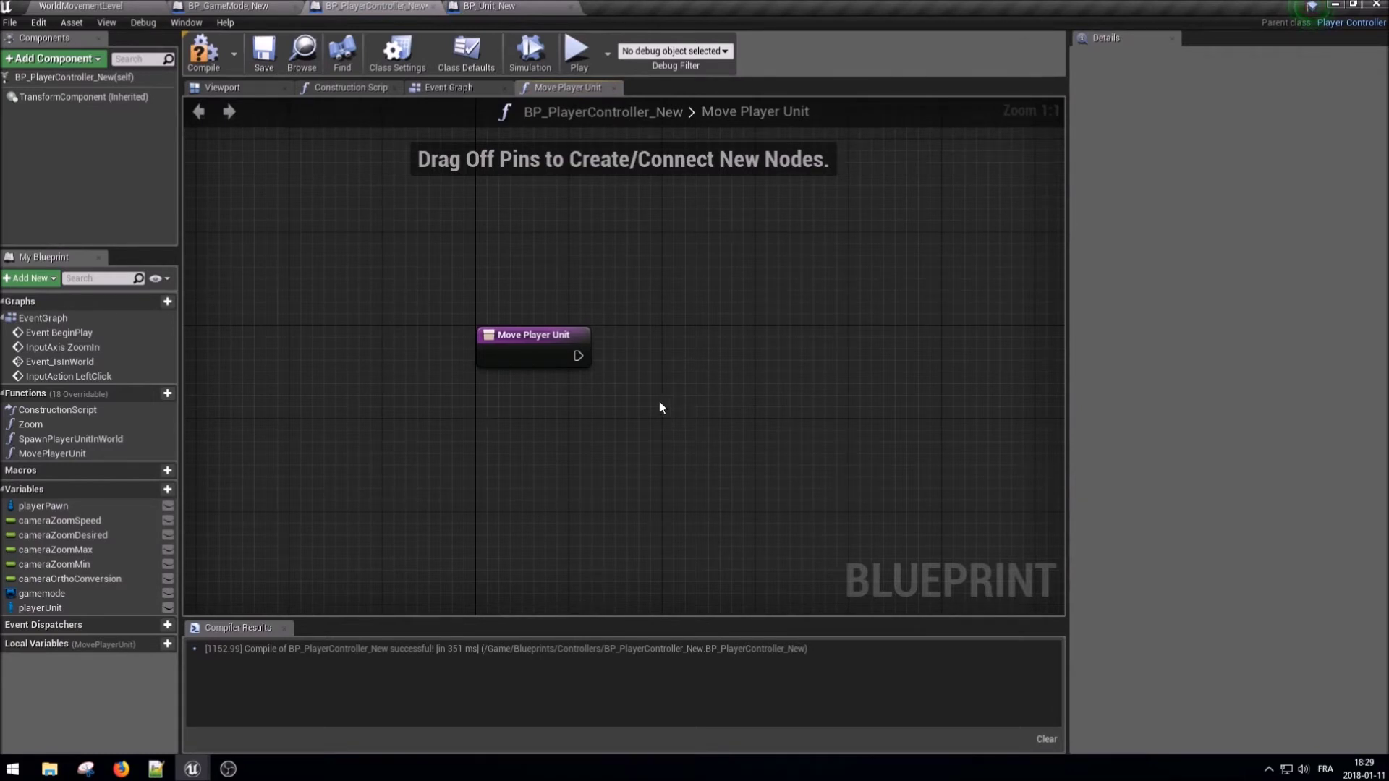
- Add Get Hit Result Under Cursor by Channel with the trace channel set to Channel_Ground
right_drag(660, 407, 615, 382)
right_click(521, 430)
text(get hit re)
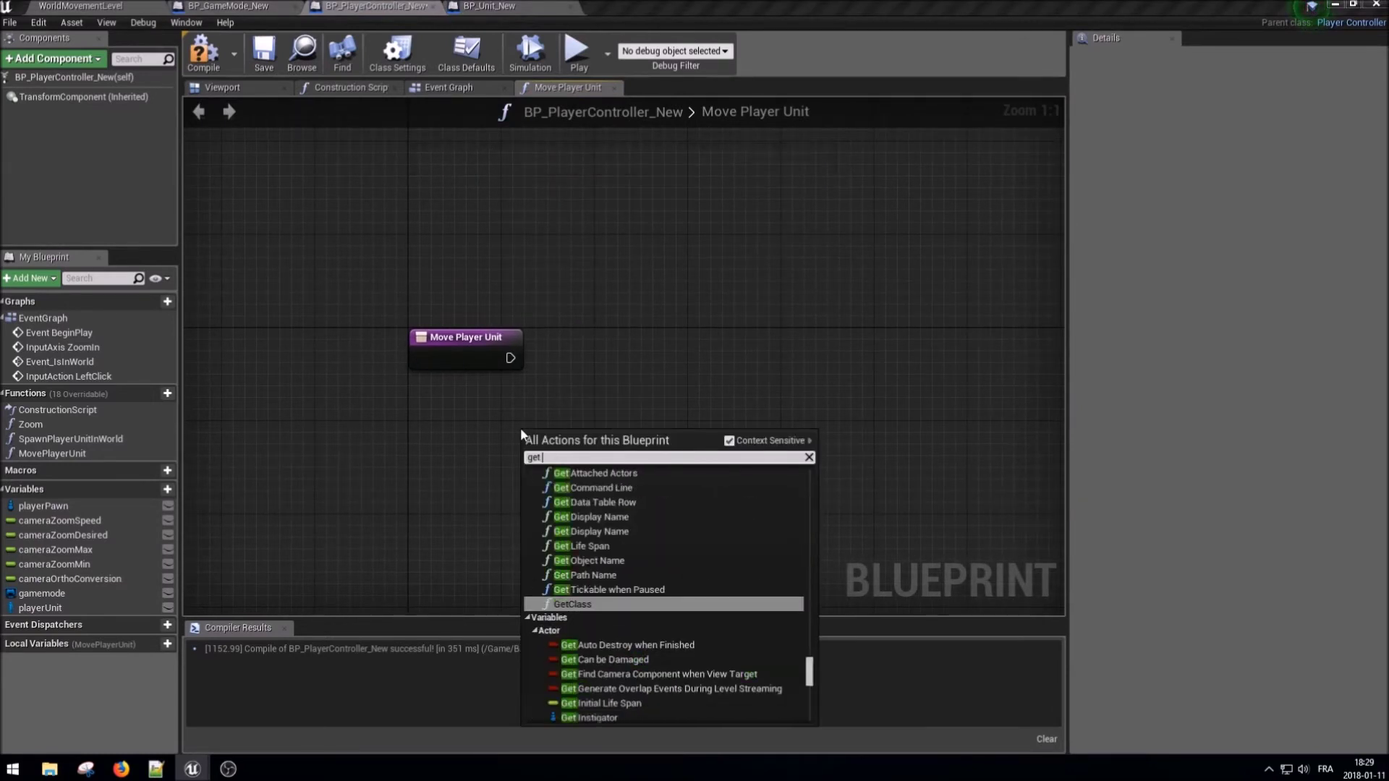
key(Up)
key(Up)
key(Up)
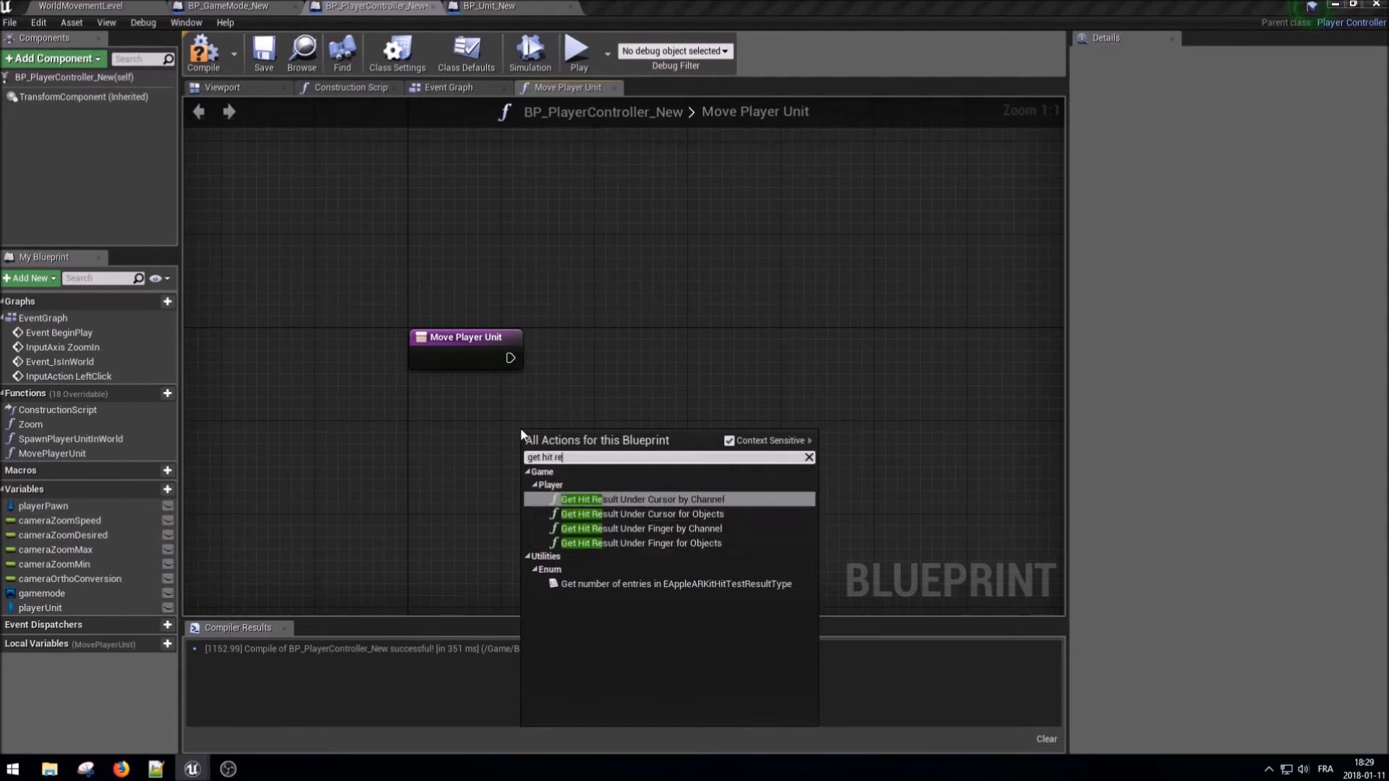
key(Return)
click(606, 510)
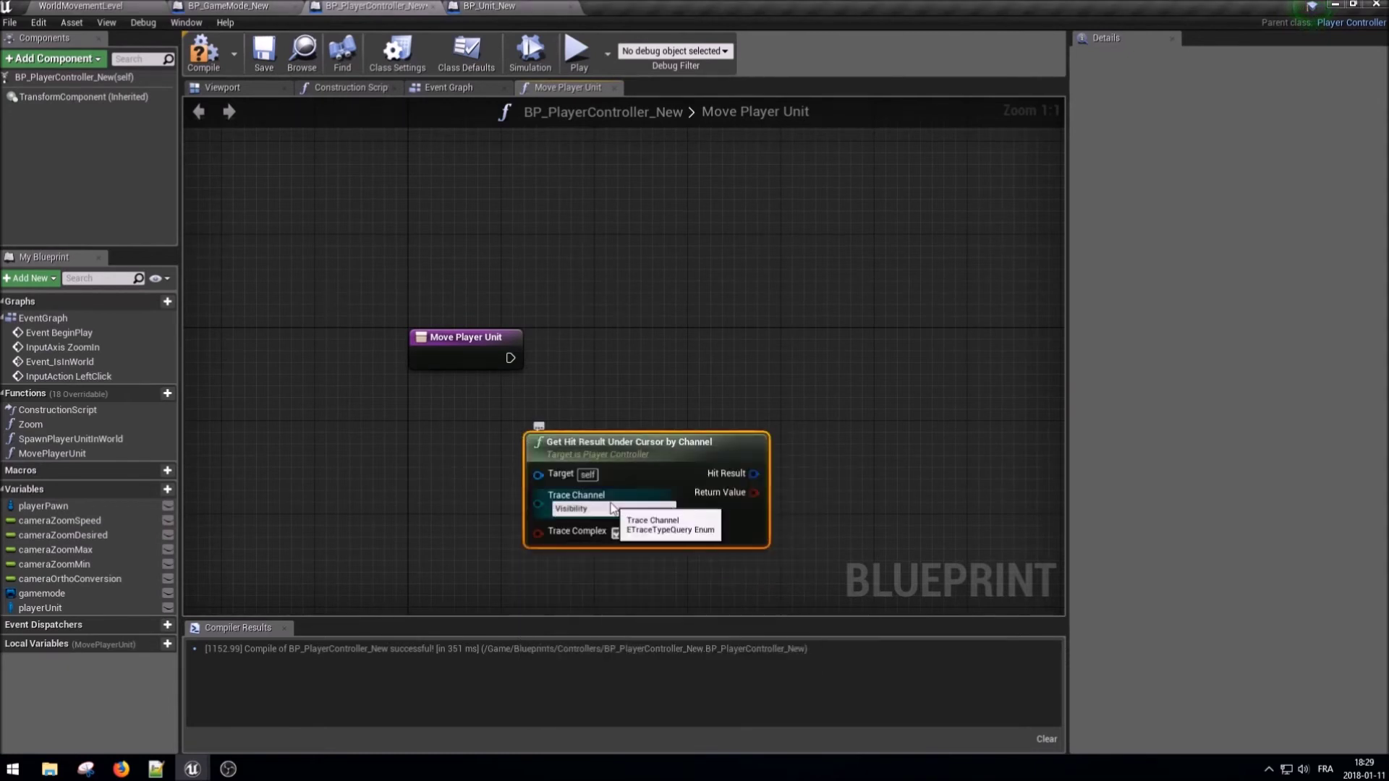
click(610, 541)
drag(660, 462, 544, 416)
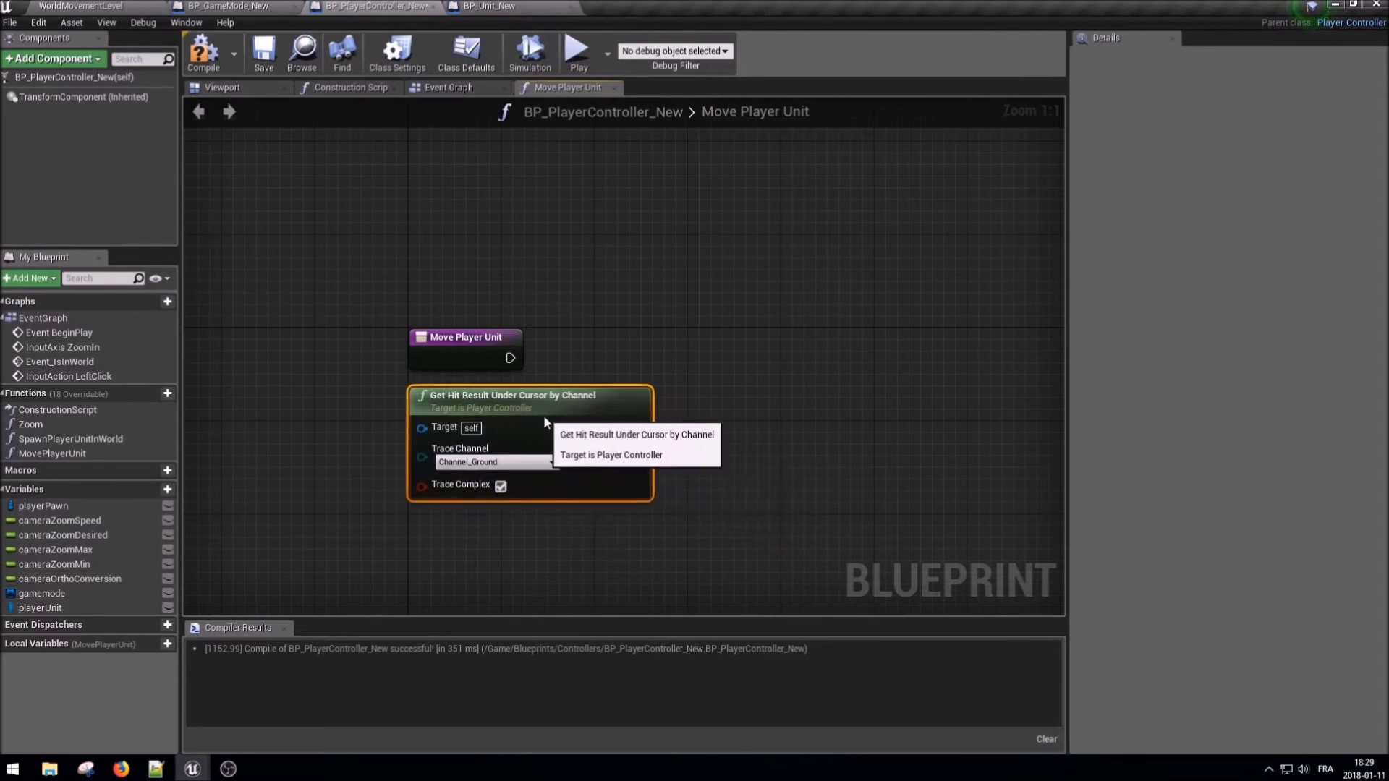
- Break the Hit Result output into a Break Hit Result node
right_drag(779, 411, 693, 399)
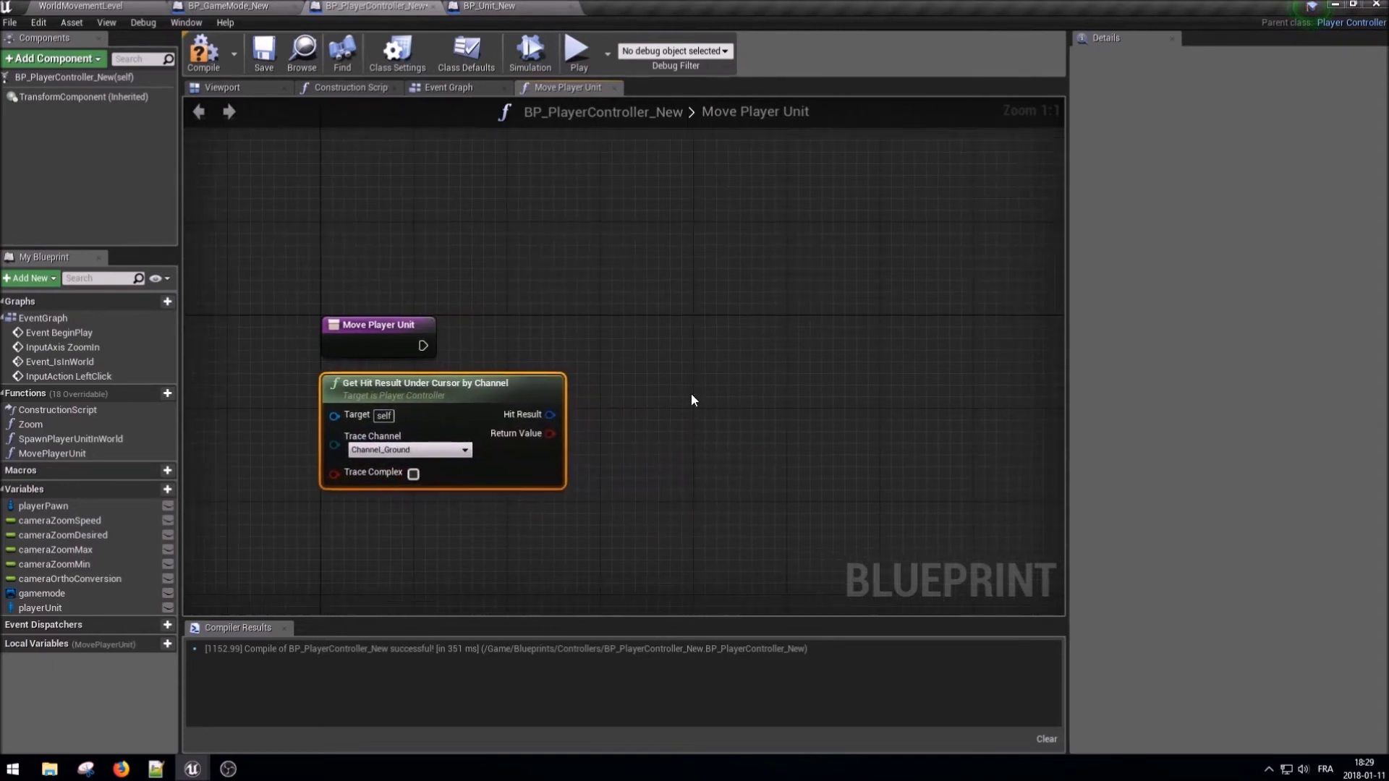
right_click(550, 414)
drag(550, 414, 586, 418)
text(bre)
key(Return)
right_click(555, 415)
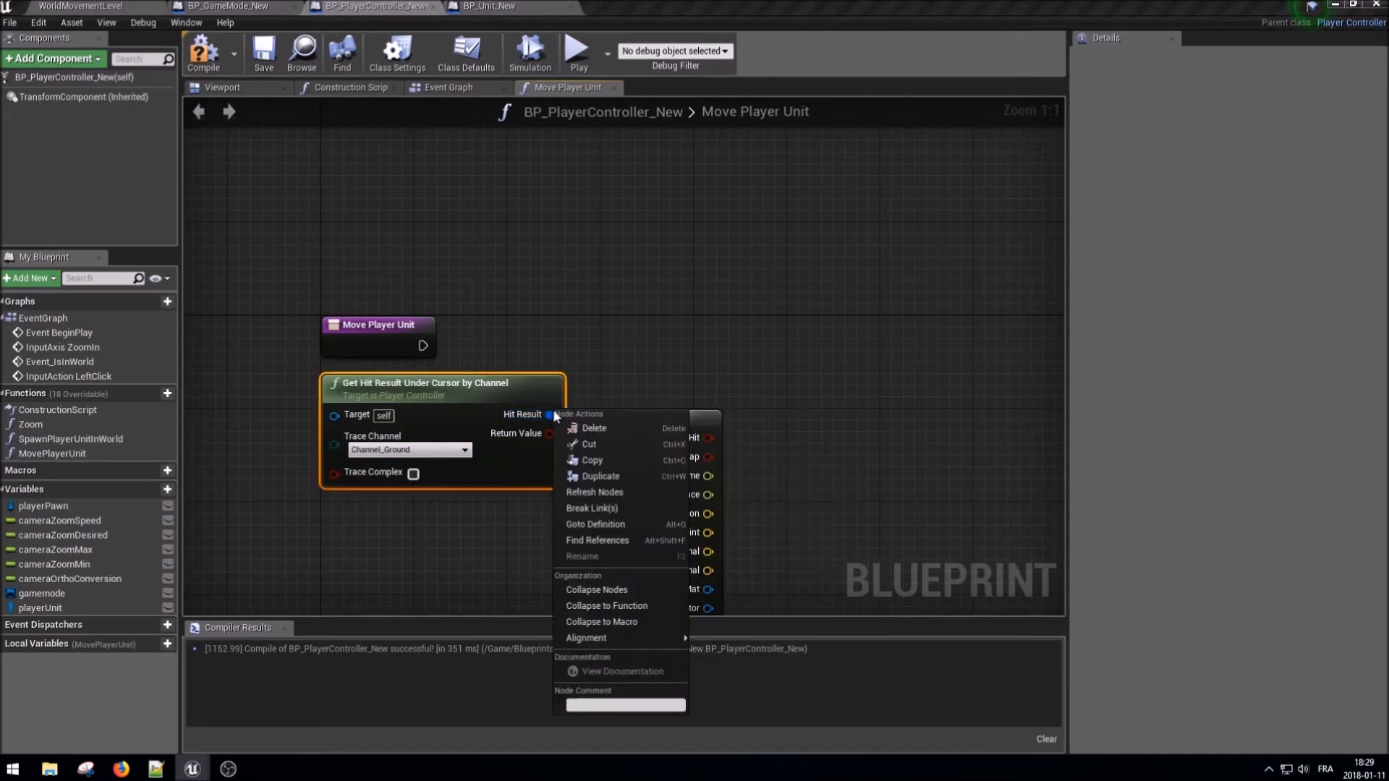
right_click(550, 414)
right_click(550, 415)
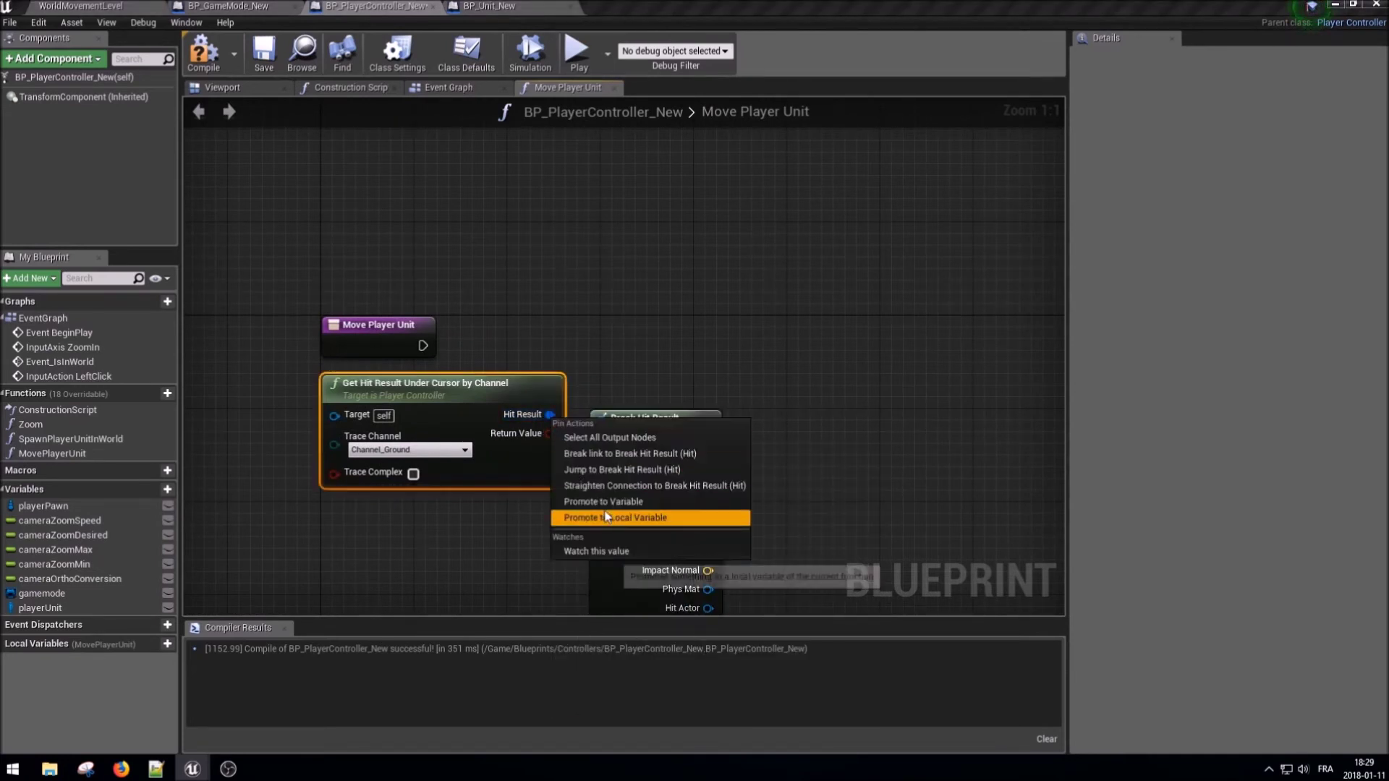
click(604, 494)
right_drag(760, 391, 659, 376)
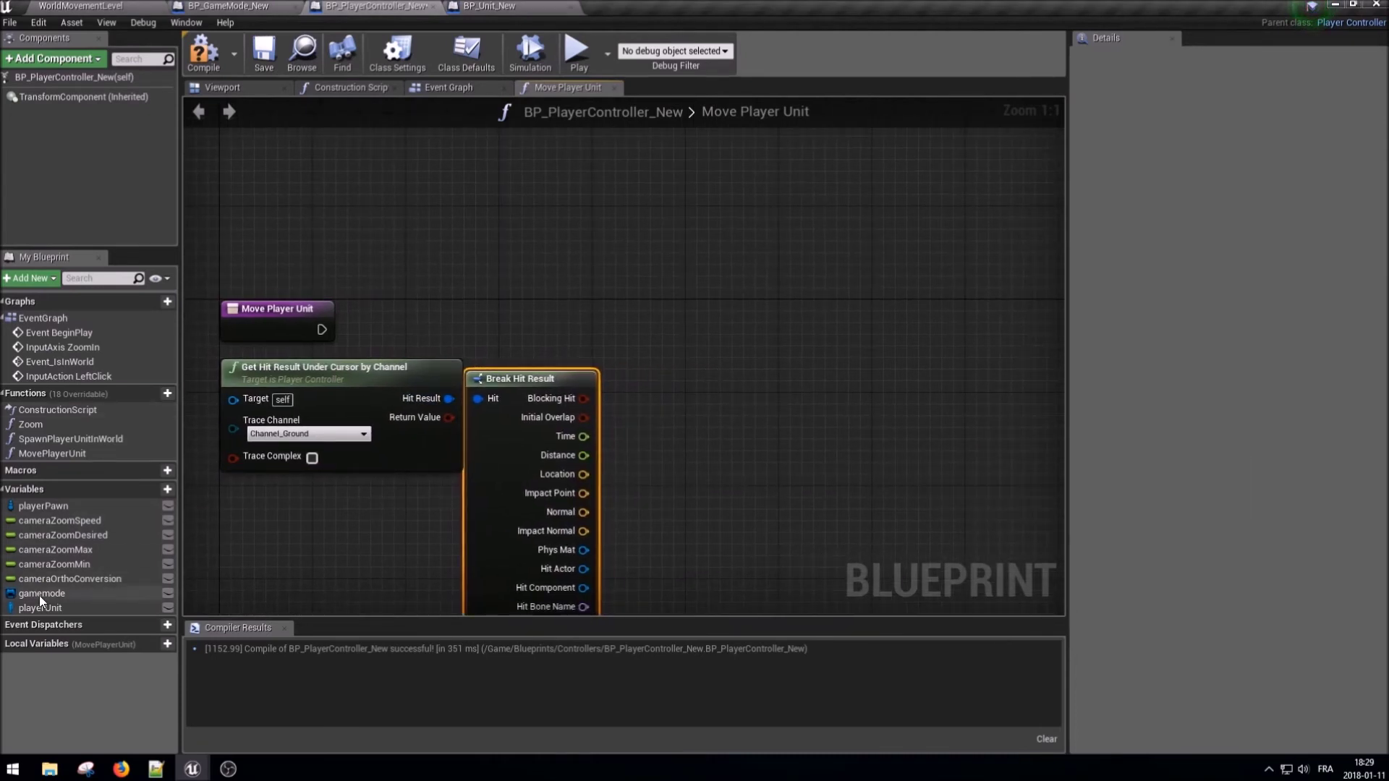
- Add a Player Unit getter above Break Hit Result and compile the player controller
ctrl+drag(40, 607, 278, 539)
drag(488, 323, 482, 336)
click(502, 346)
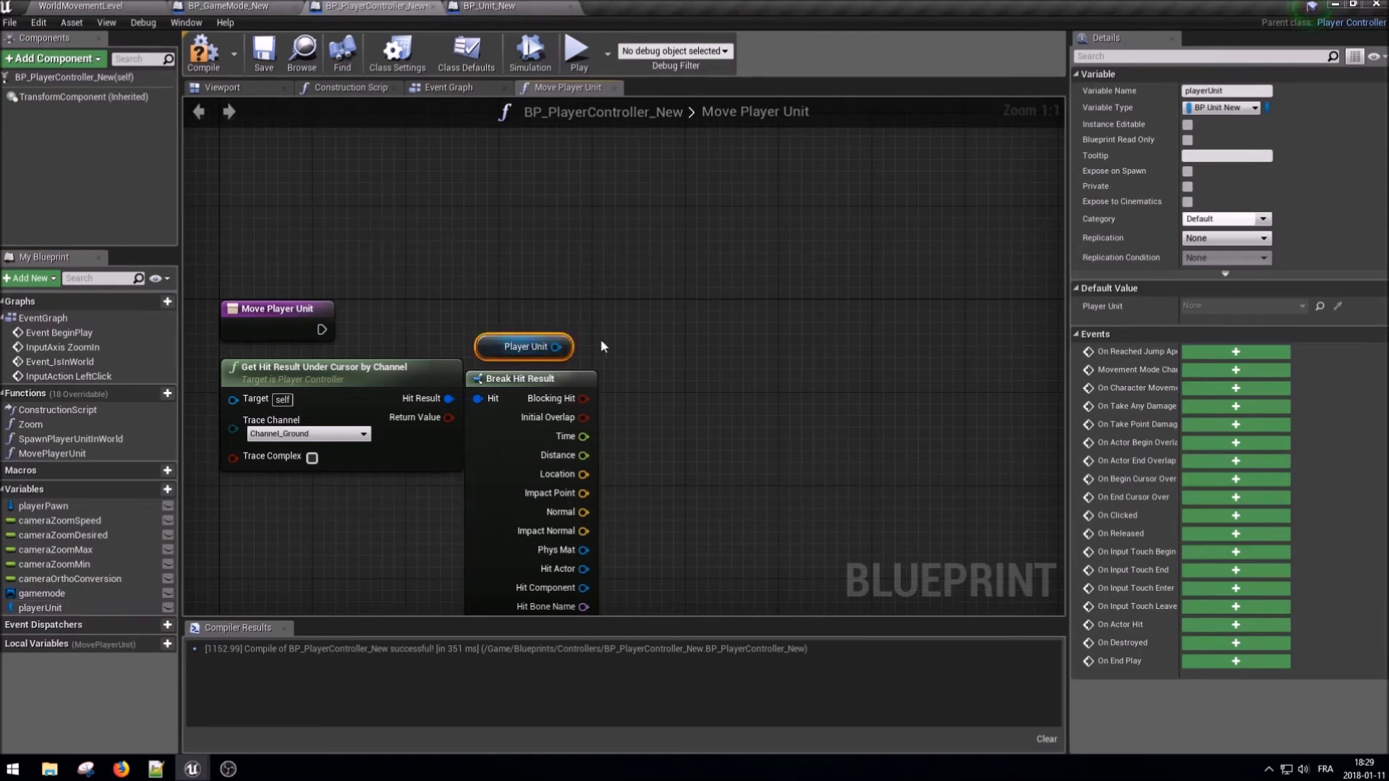
click(203, 52)
click(494, 6)
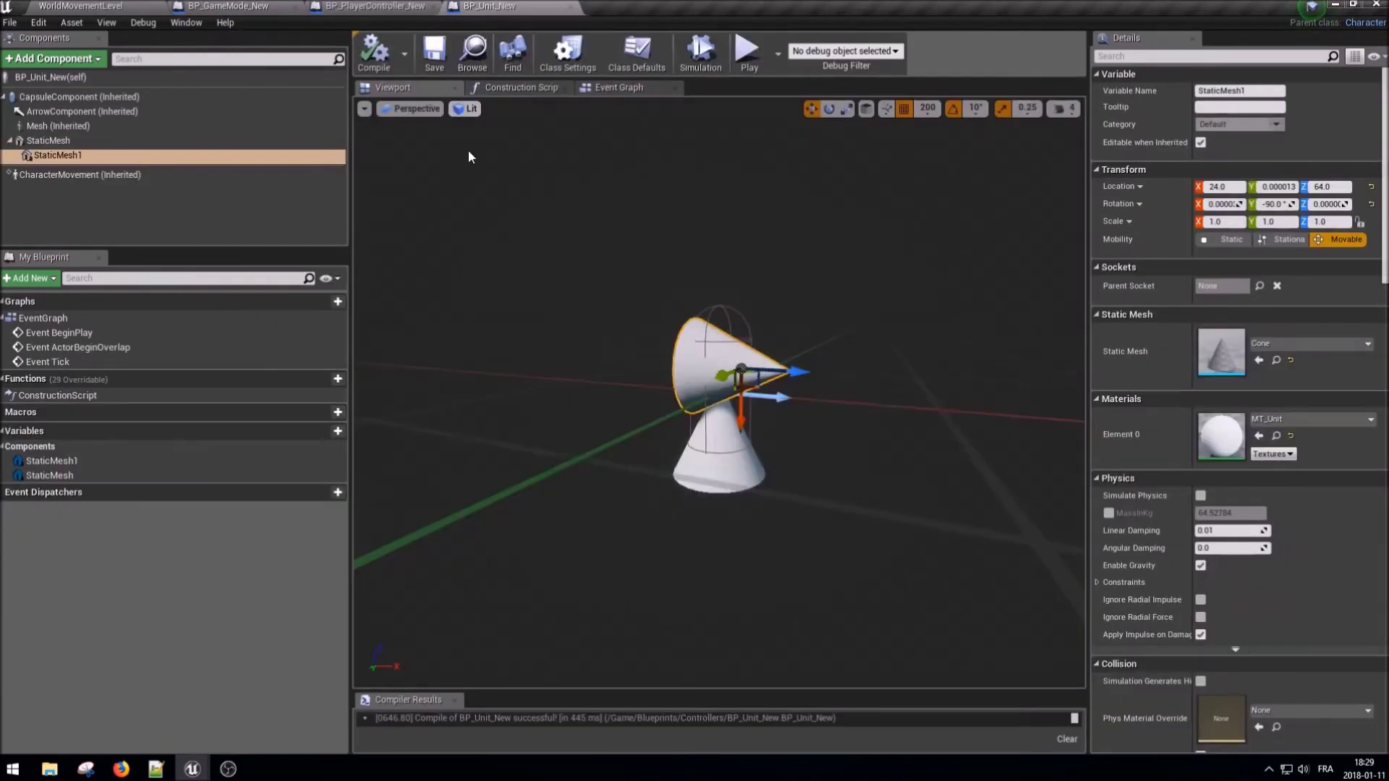
- Delete the three disabled event nodes from BP_Unit_New's Event Graph
click(600, 90)
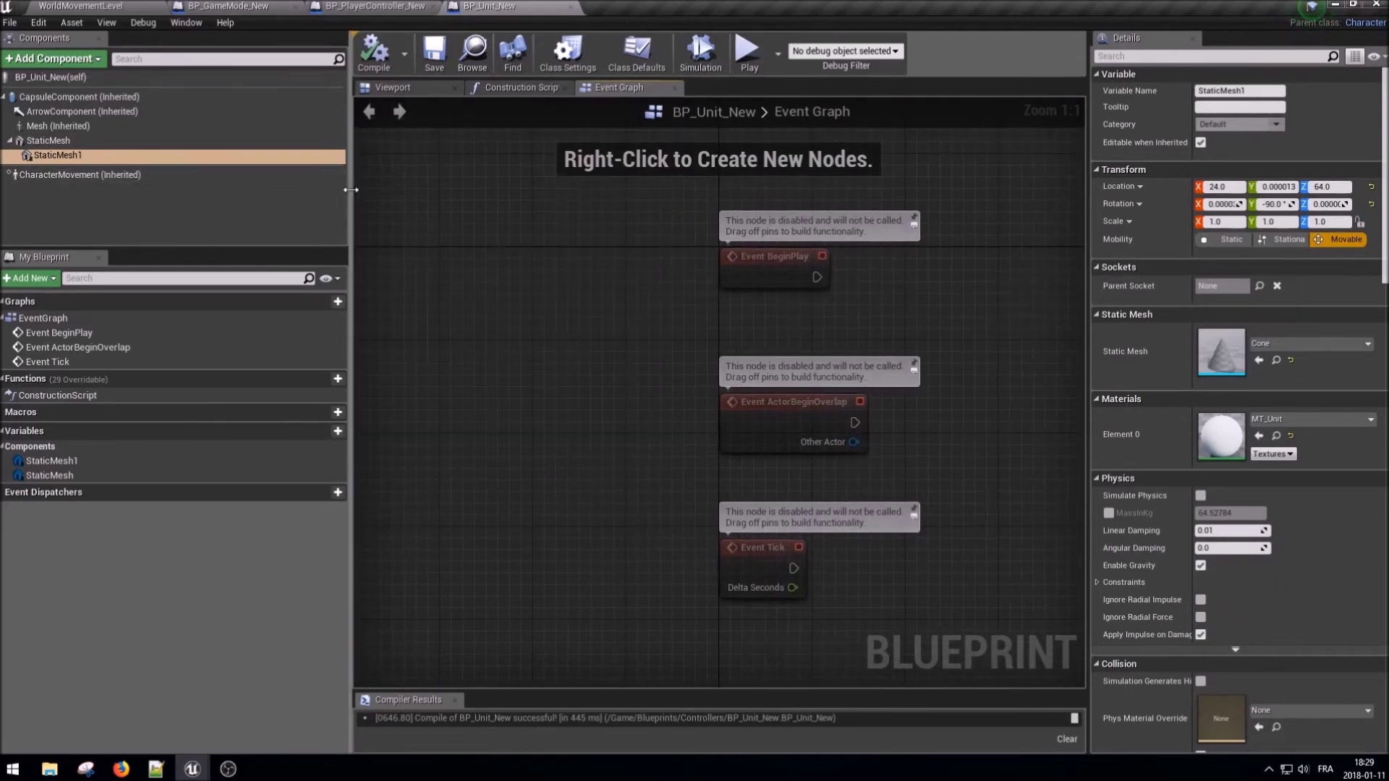
drag(351, 189, 195, 218)
drag(403, 233, 821, 651)
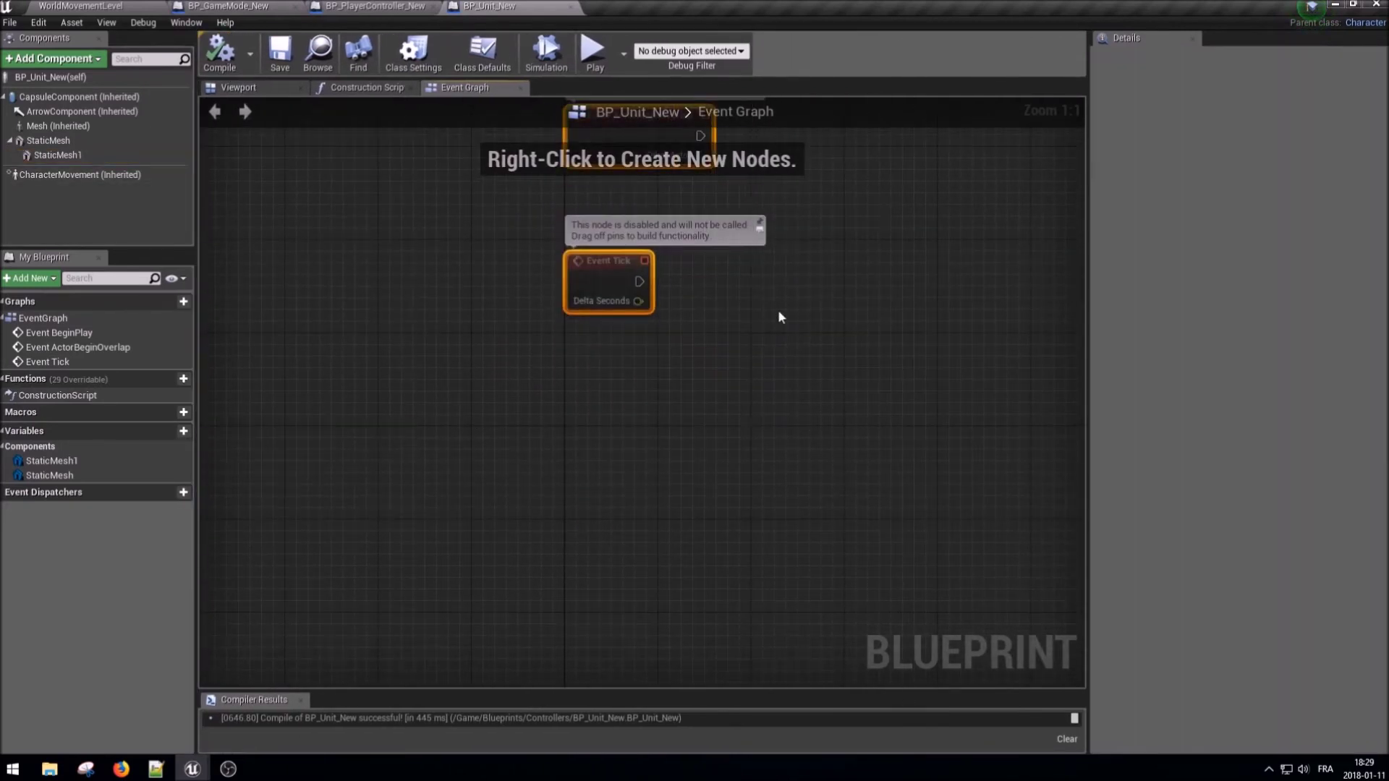
key(Delete)
- Add a custom event named Event_MoveInWorld
right_click(580, 378)
text(custom)
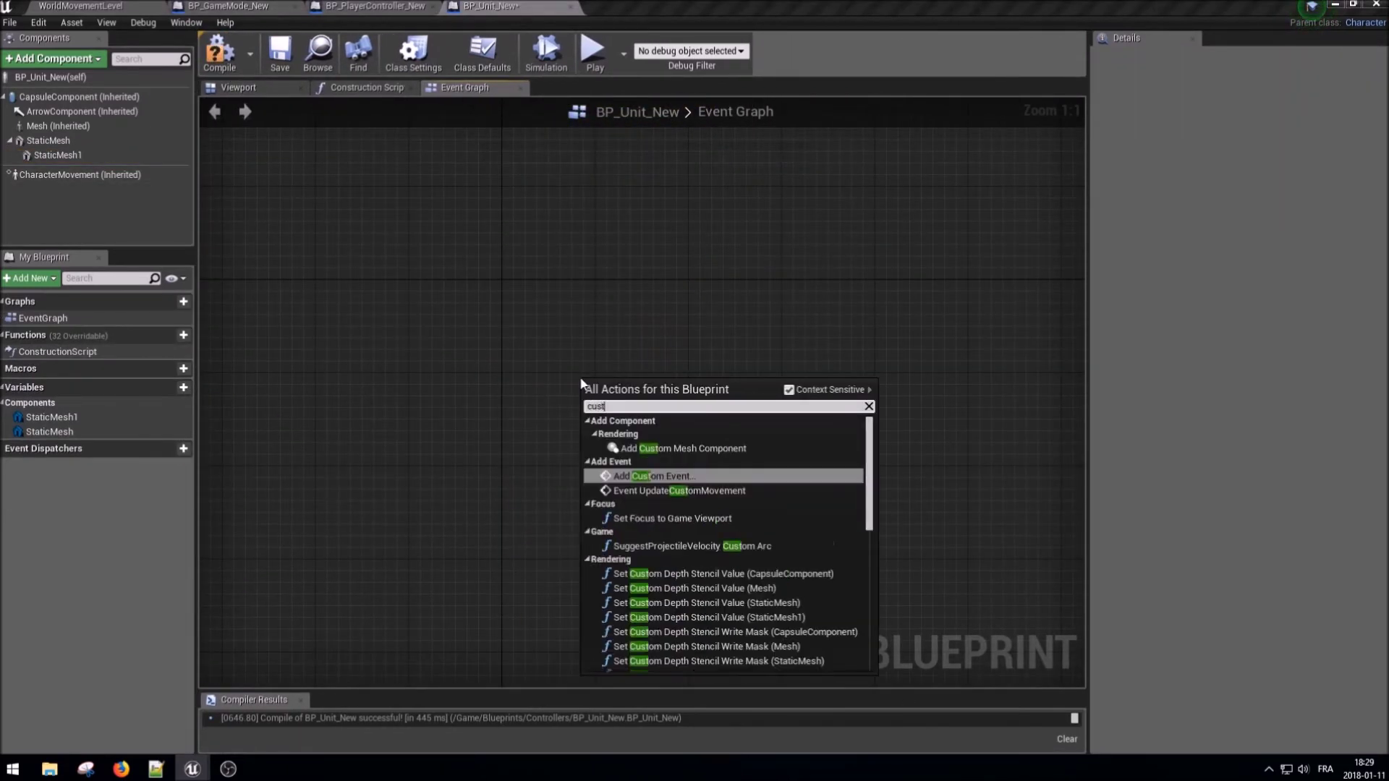
key(Return)
text(Event_Mpov)
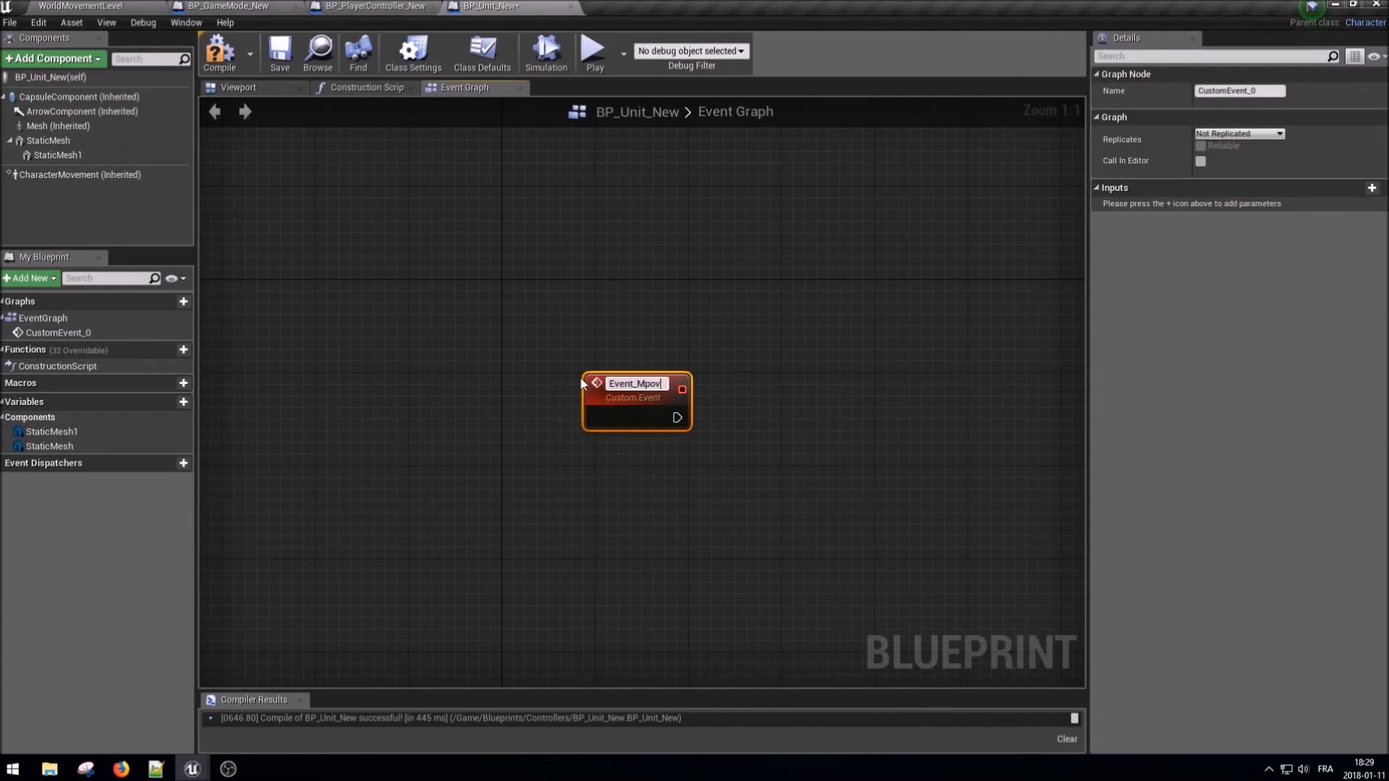
key(BackSpace)
key(BackSpace)
key(BackSpace)
text(oveInWorld)
key(Return)
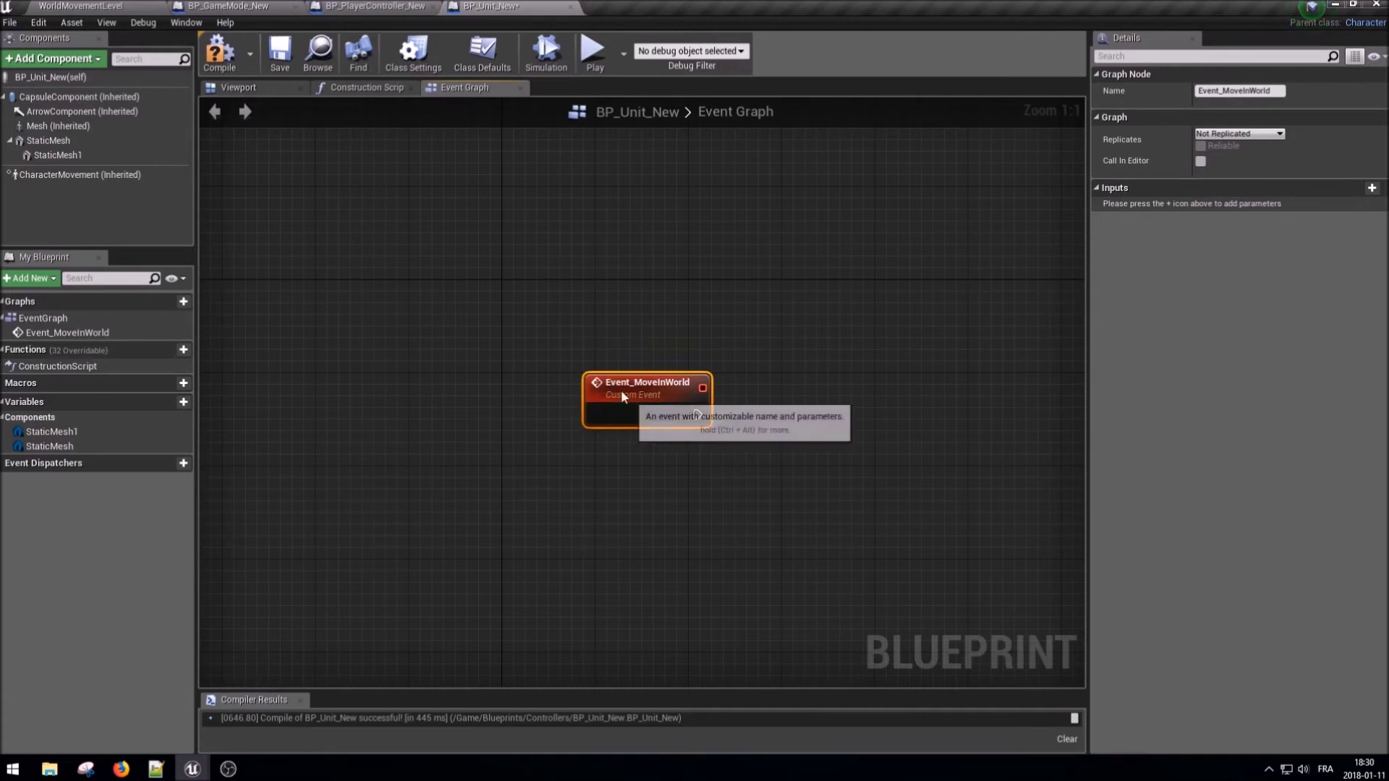
drag(621, 389, 539, 296)
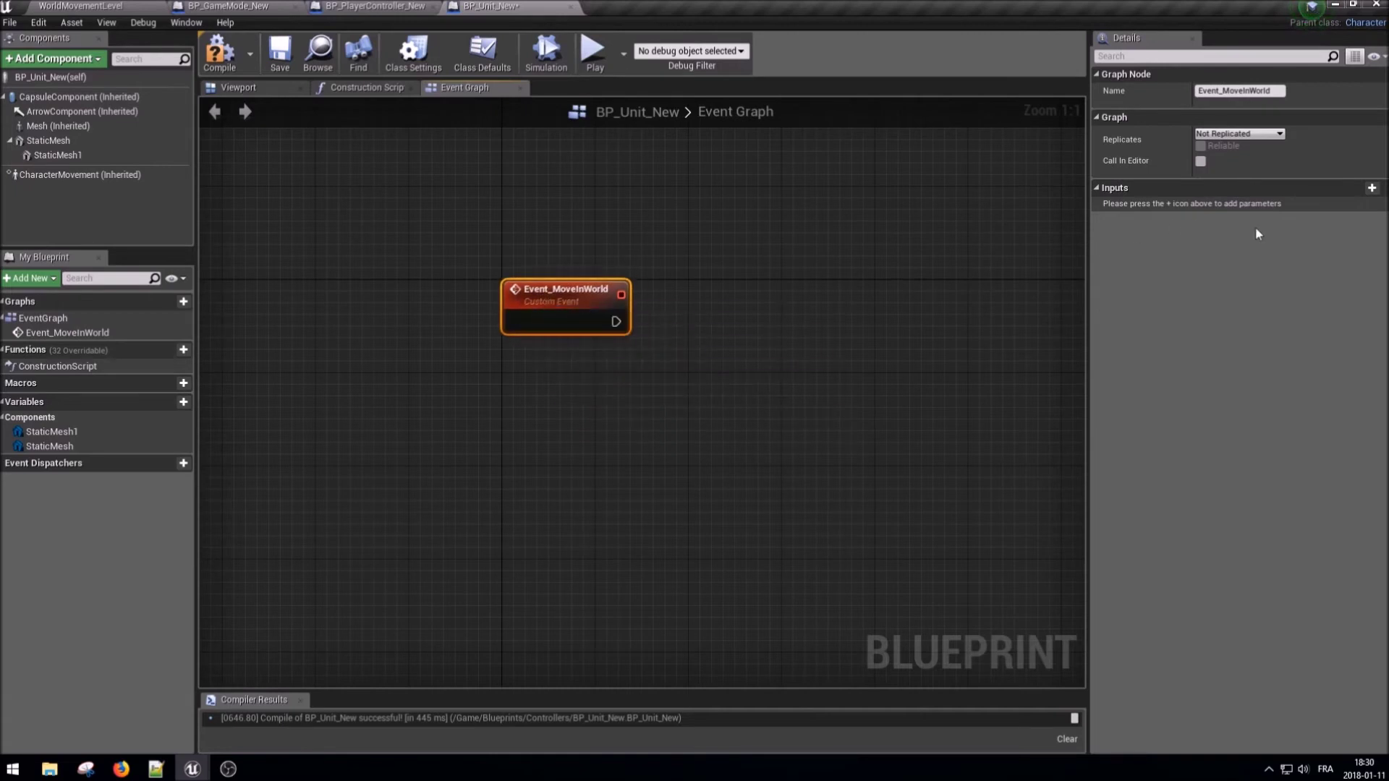
- Give Event_MoveInWorld a Vector input named location, then compile and save BP_Unit_New
click(1372, 188)
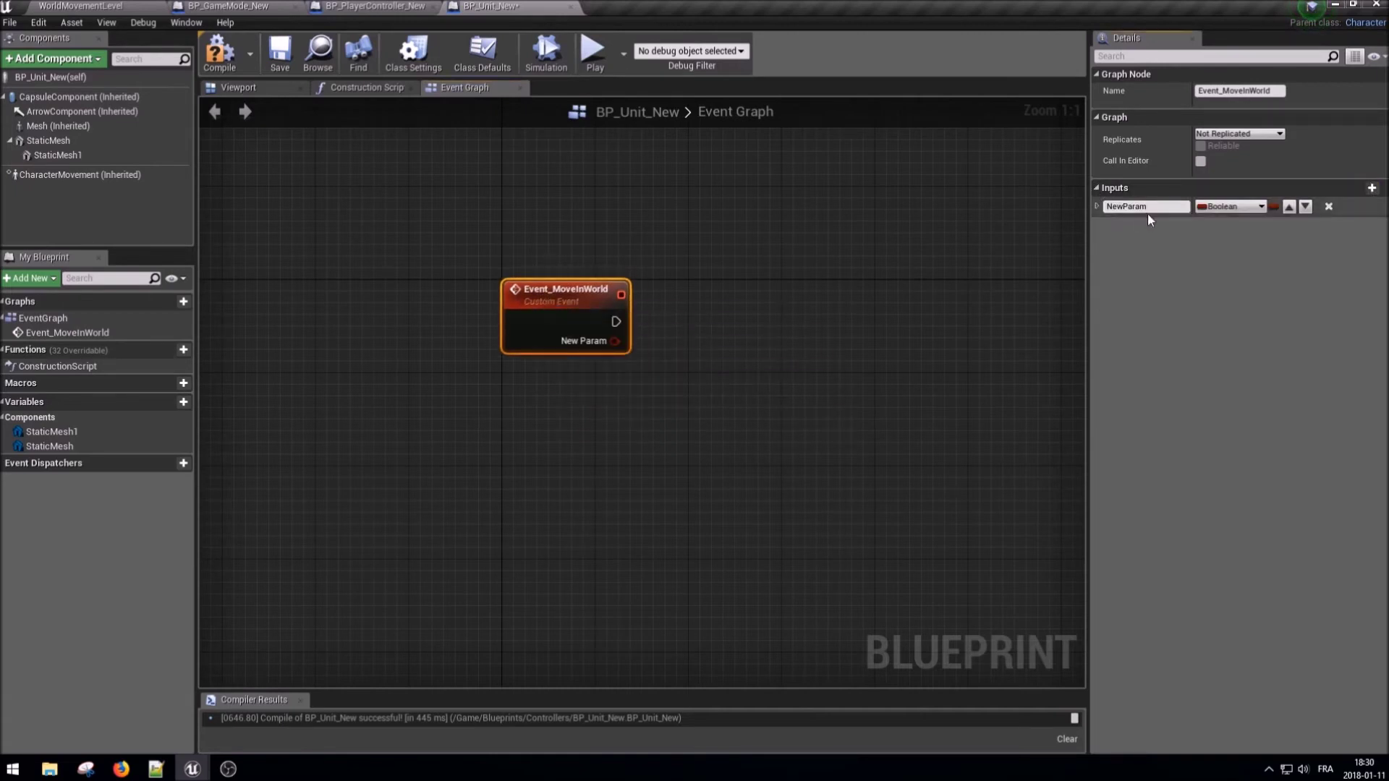
click(1125, 206)
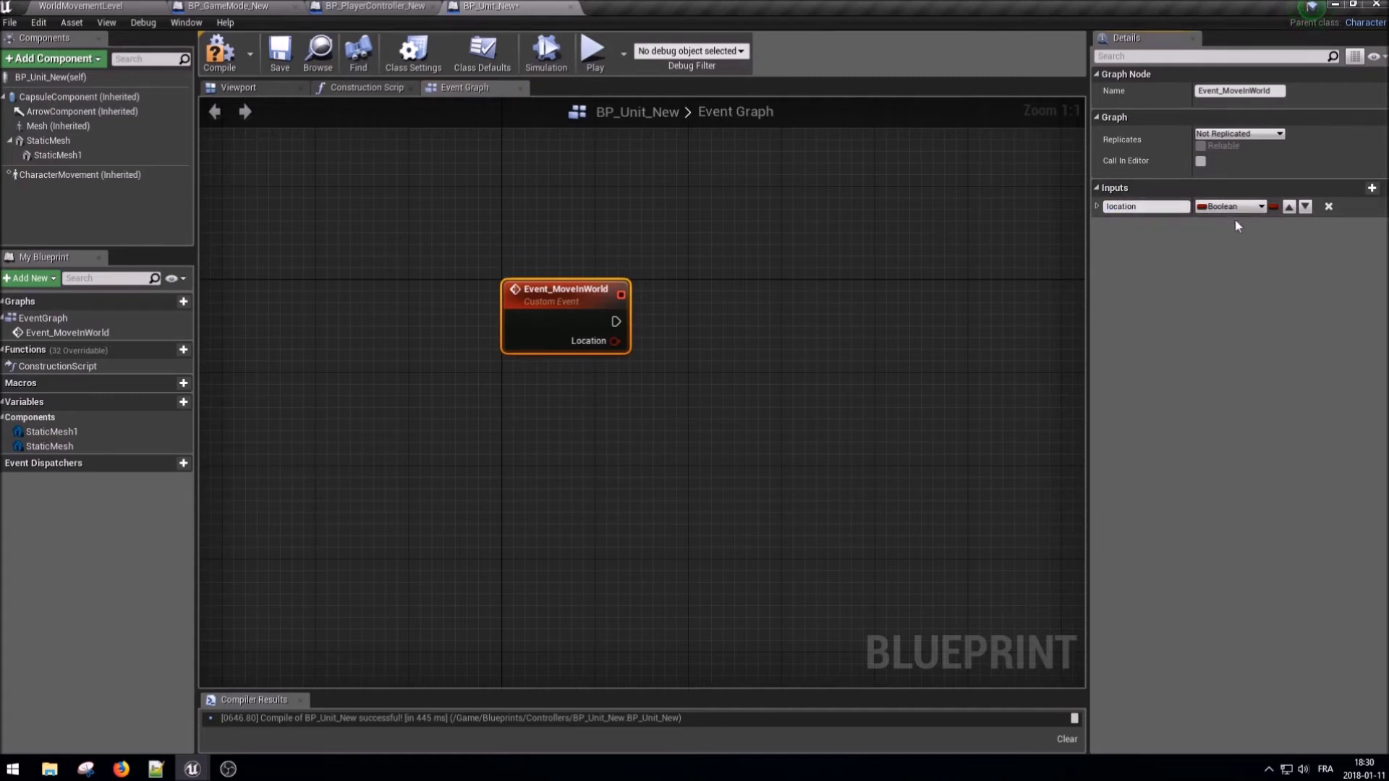
click(1208, 207)
click(1083, 345)
click(220, 55)
click(281, 67)
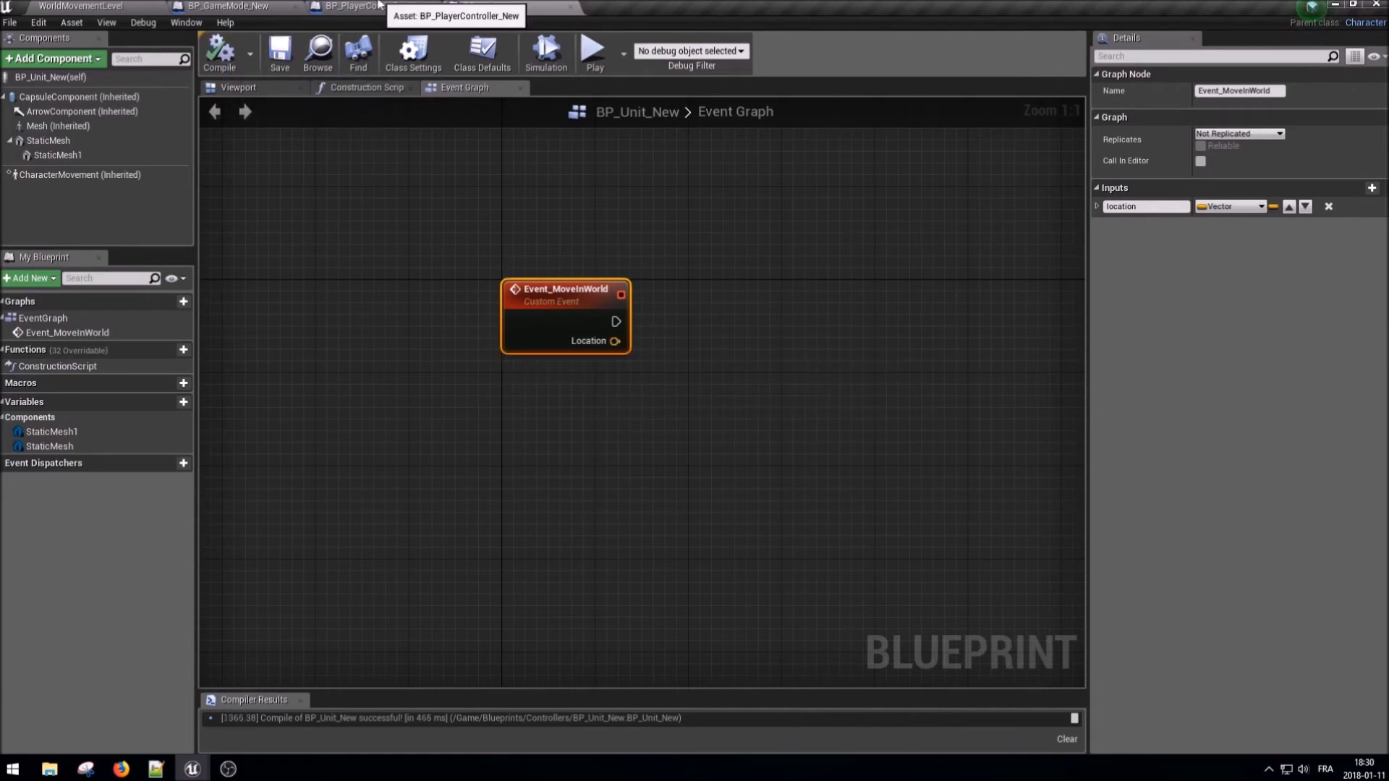
- Call Event Move in World on Player Unit inside Move Player Unit
click(375, 5)
drag(529, 301, 600, 297)
text(move in world)
key(Return)
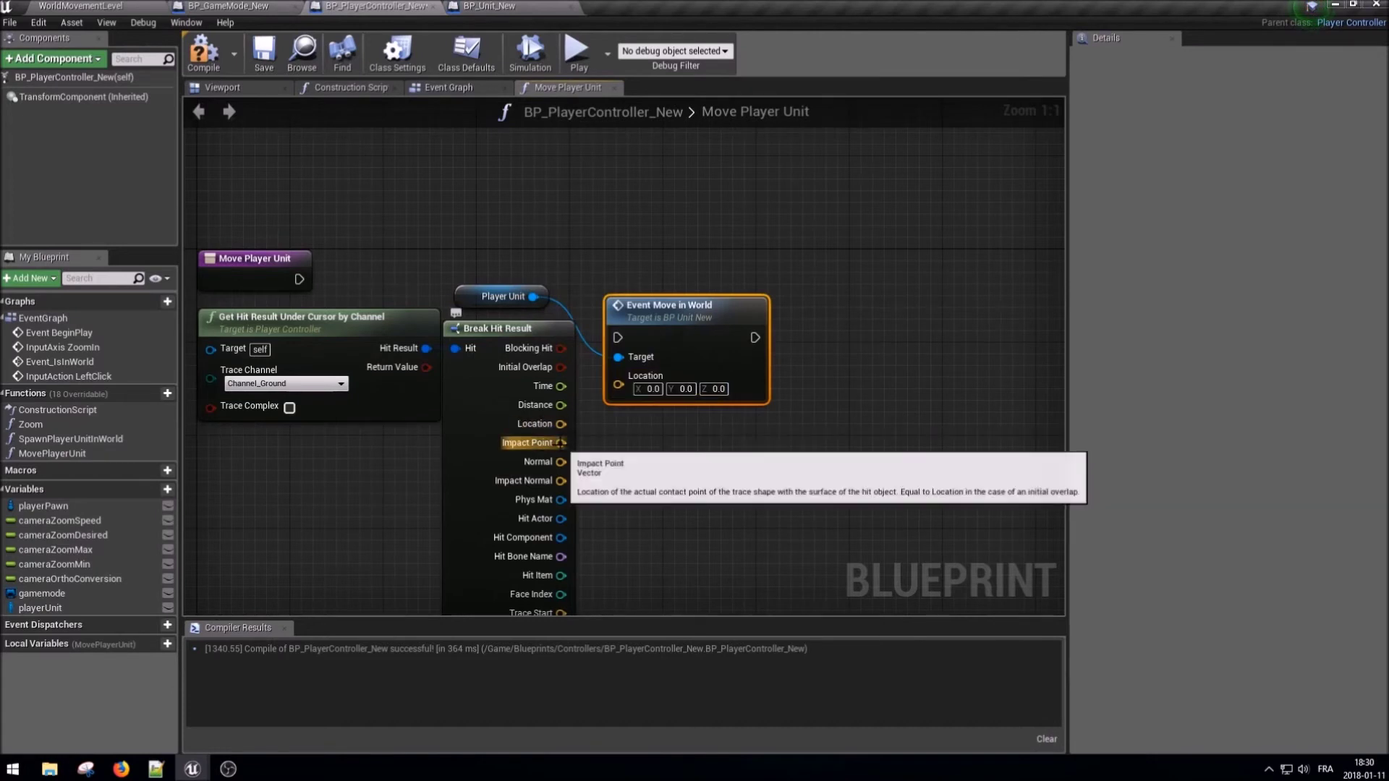
- Wire the hit Location and Move Player Unit's execution into Event Move in World
drag(561, 424, 618, 385)
drag(618, 337, 299, 281)
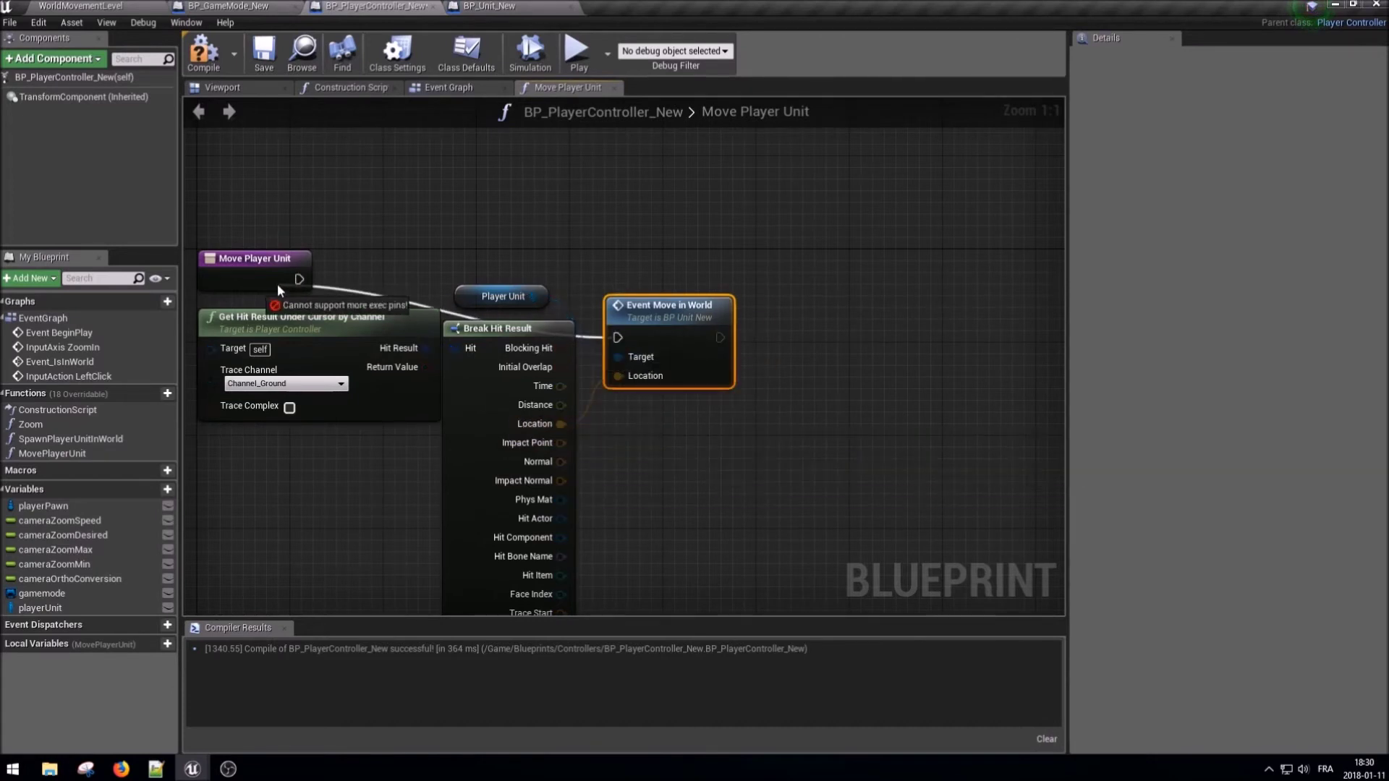
right_click(299, 280)
click(395, 373)
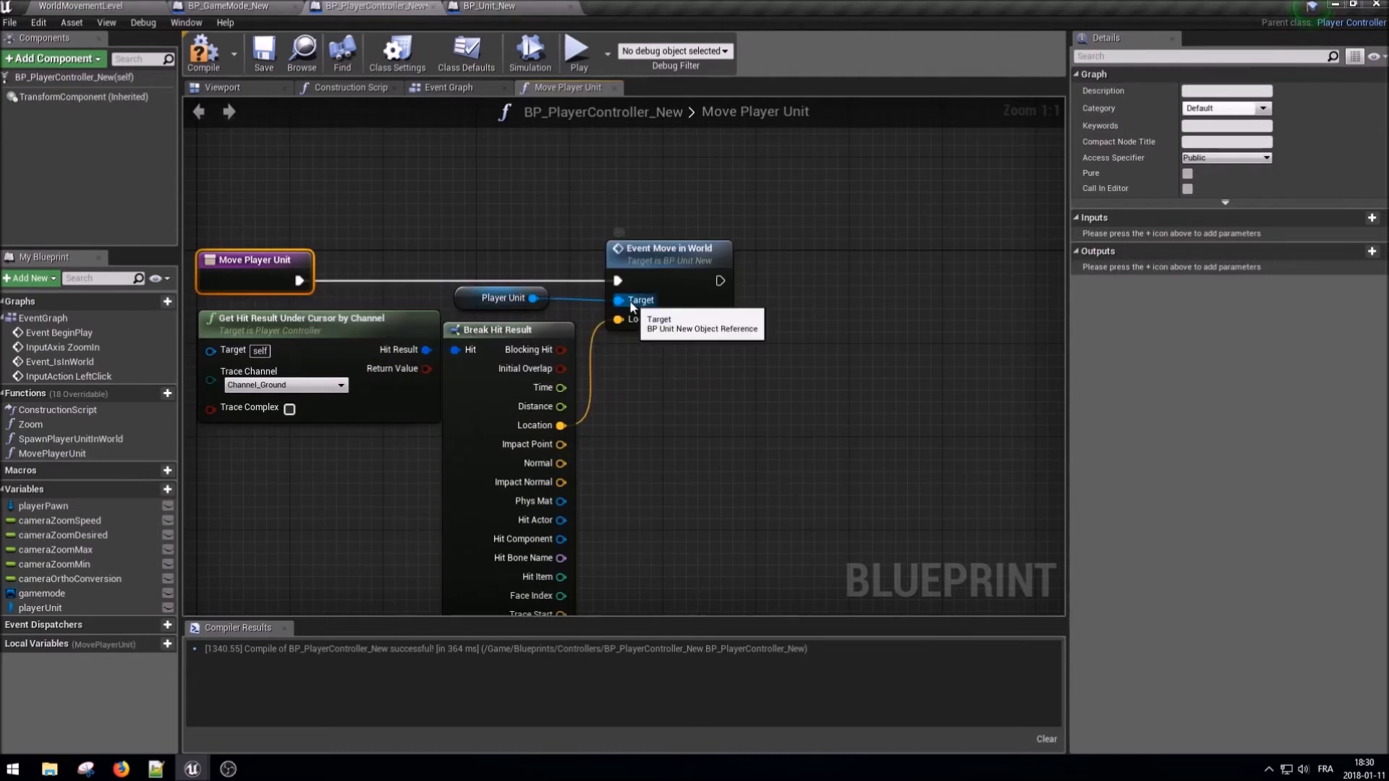
right_click(607, 301)
click(675, 445)
right_drag(720, 352, 770, 343)
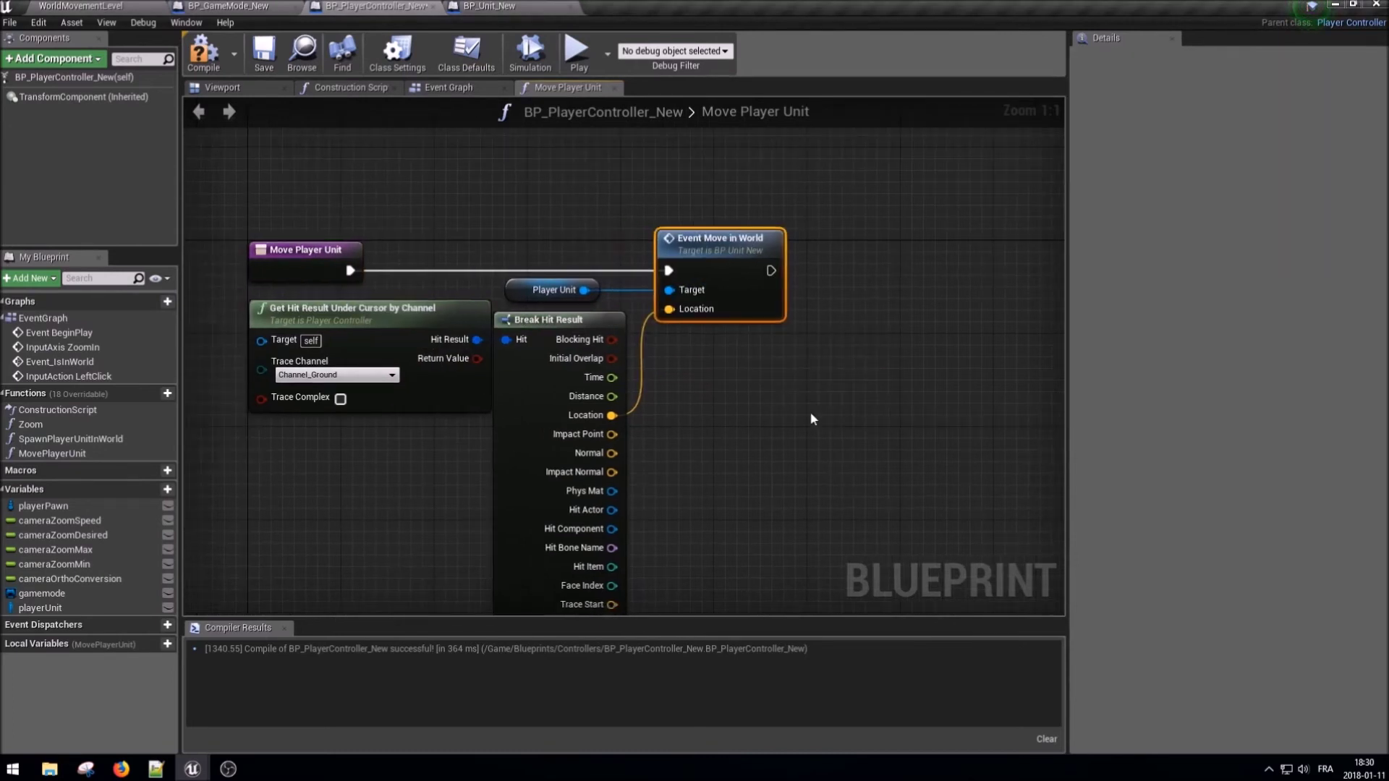
scroll(800, 162, down, 1)
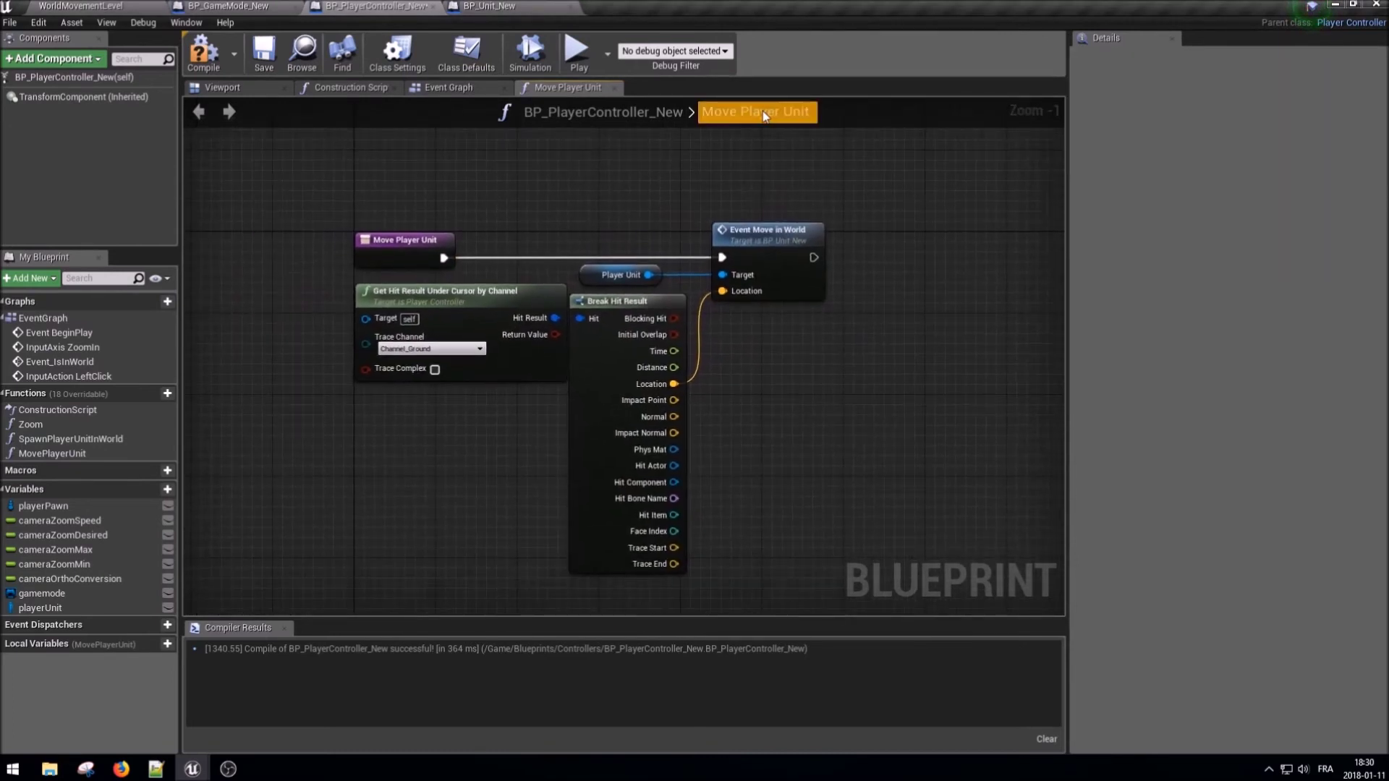
- Save the player controller blueprint and return to the WorldMovementLevel editor
click(264, 64)
click(489, 6)
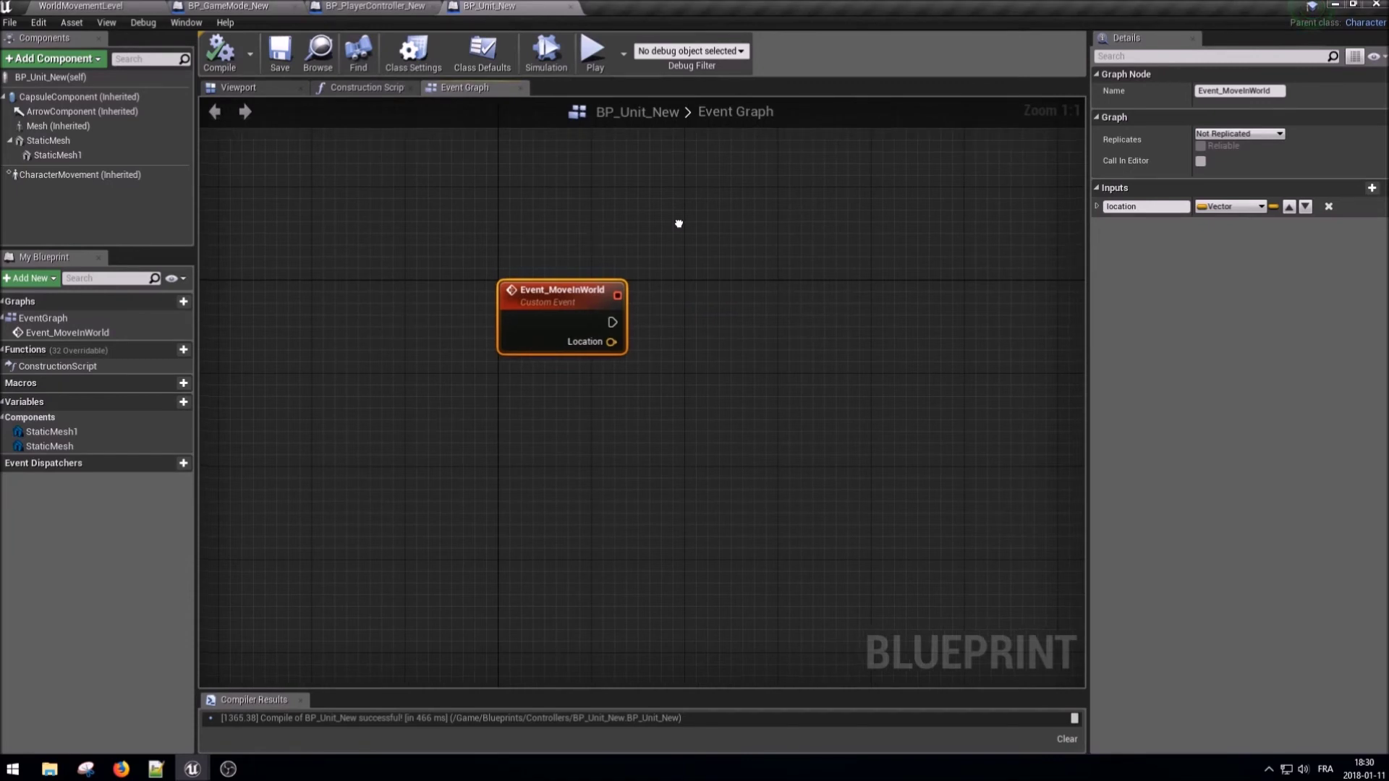
right_drag(675, 223, 539, 229)
click(665, 391)
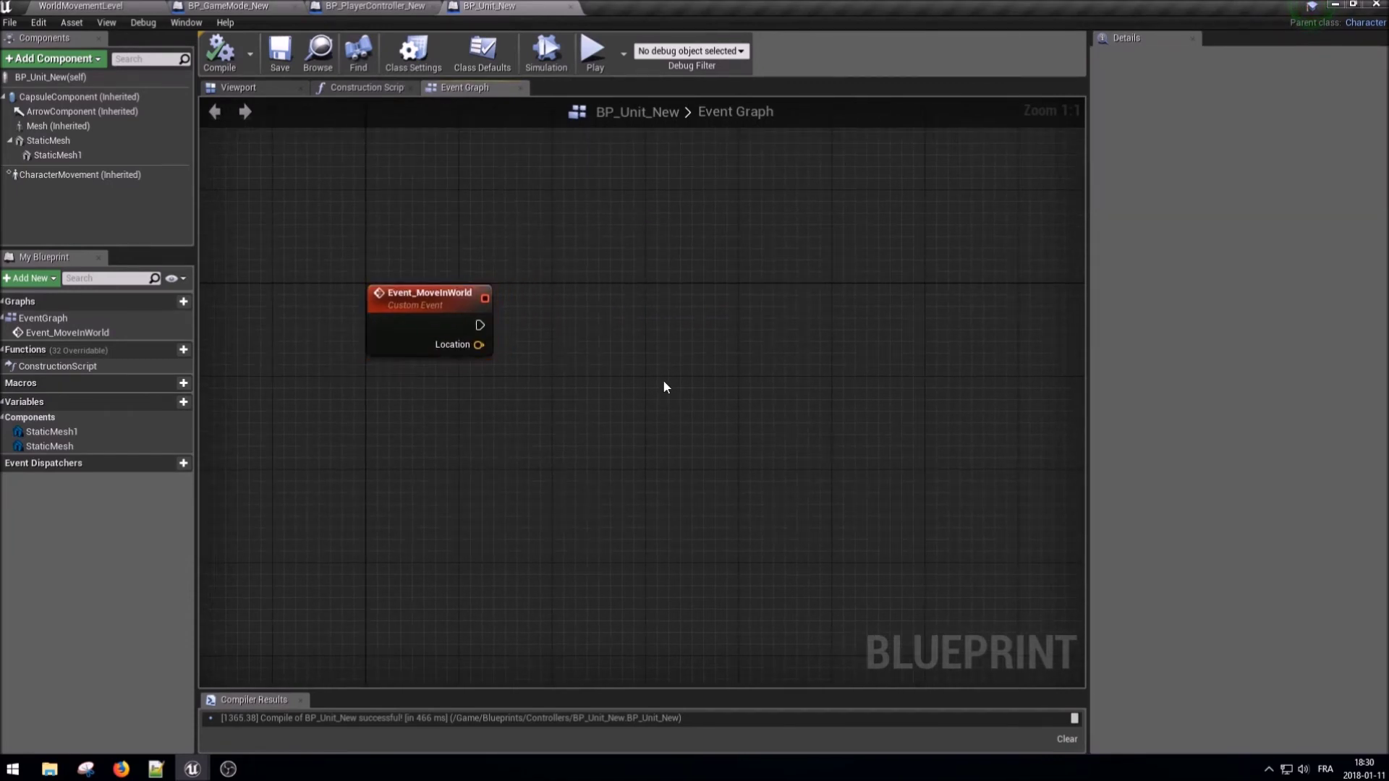
click(427, 319)
click(358, 392)
click(116, 6)
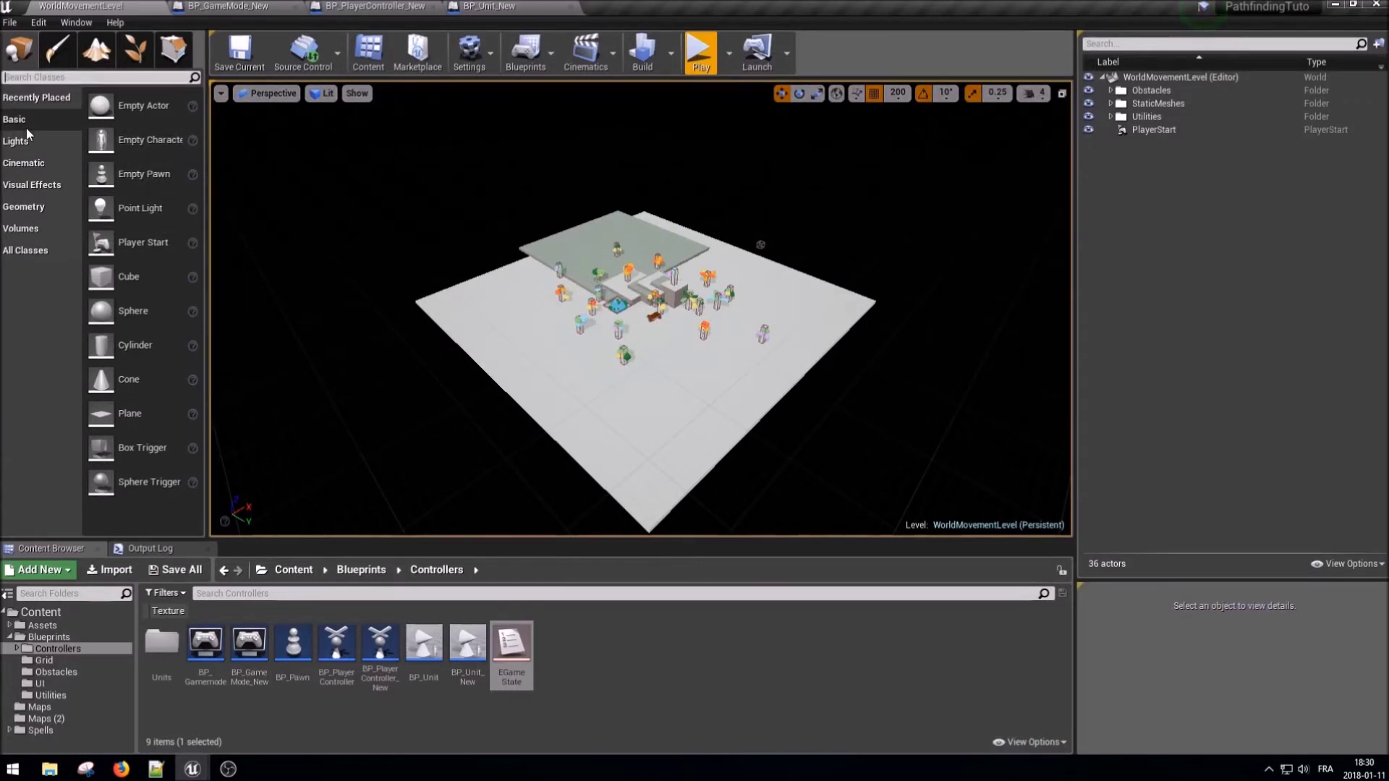
- Place a Nav Mesh Bounds Volume in the level at location 0, 0, 500
text(nav)
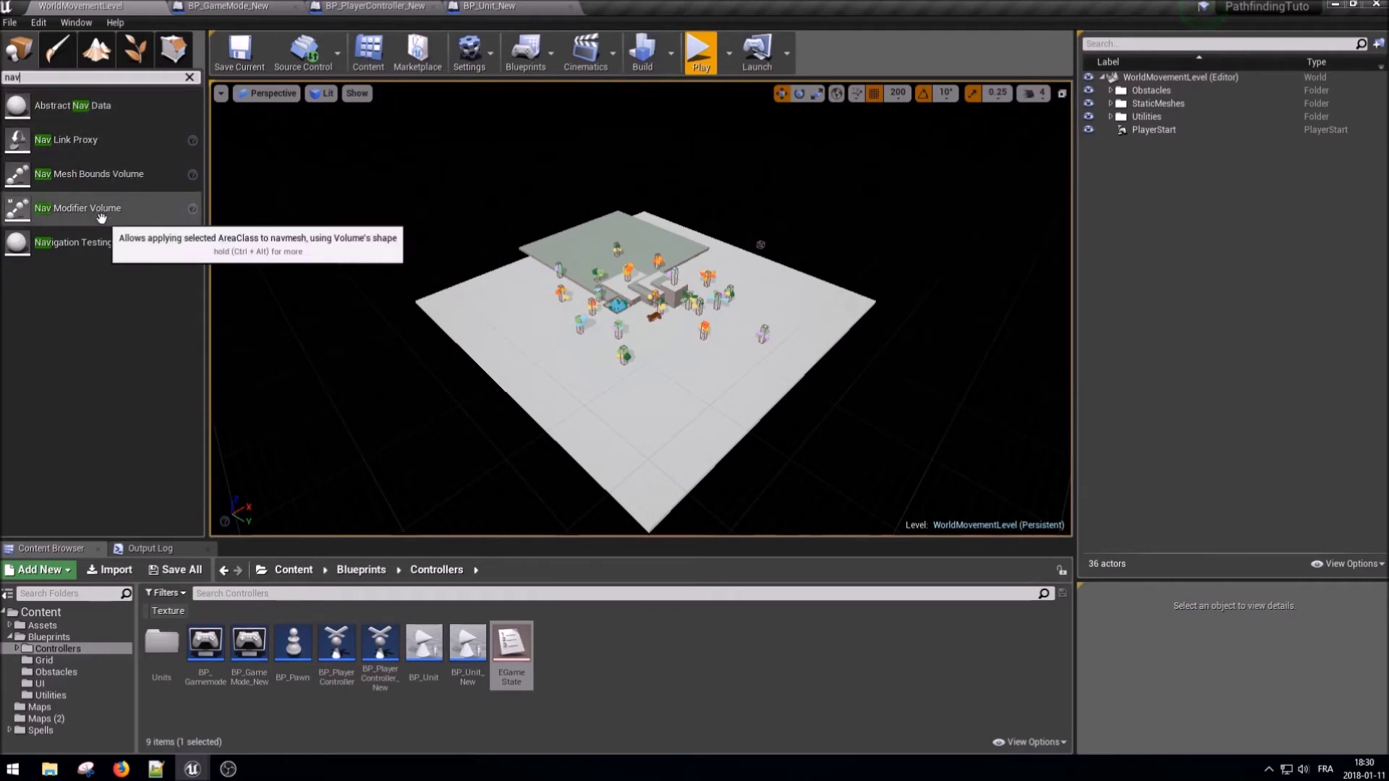
drag(87, 173, 87, 172)
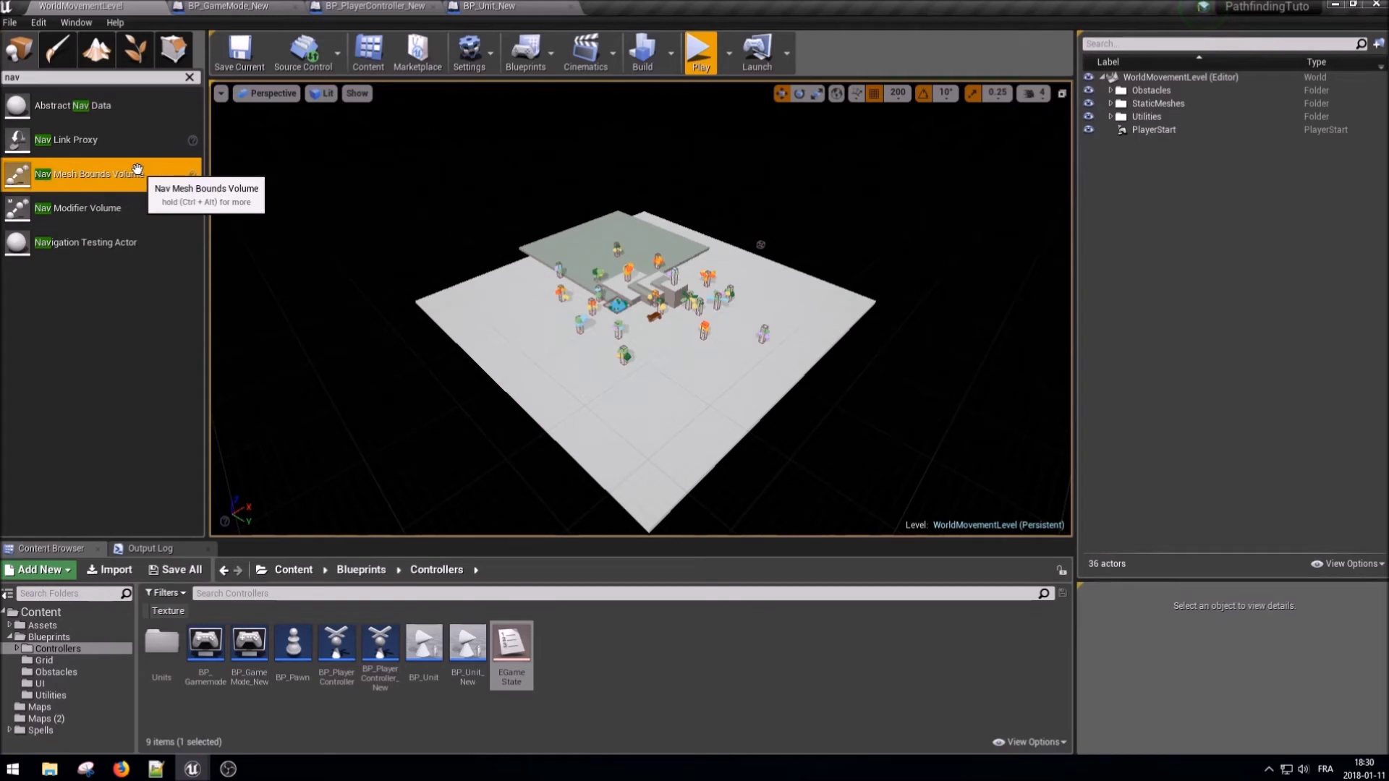
drag(137, 169, 619, 322)
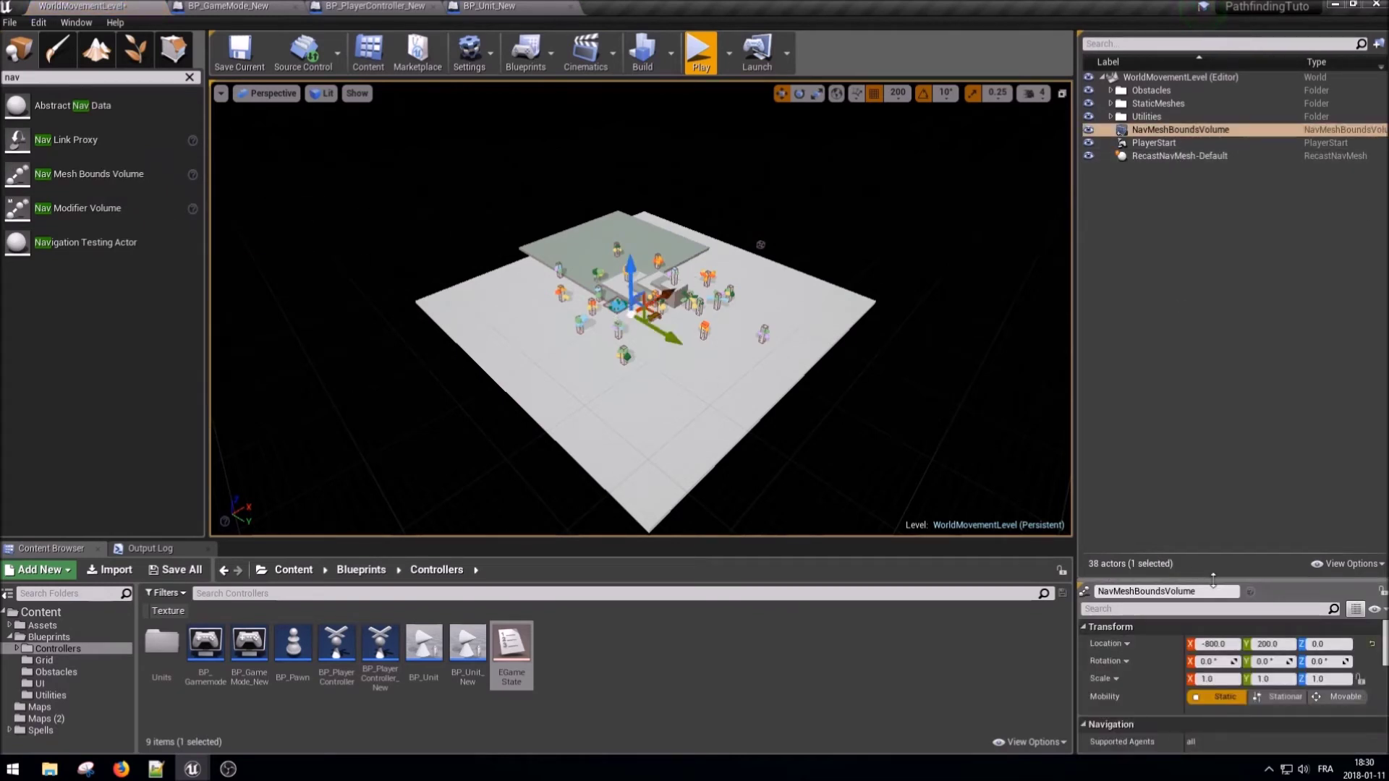
drag(1213, 579, 1213, 241)
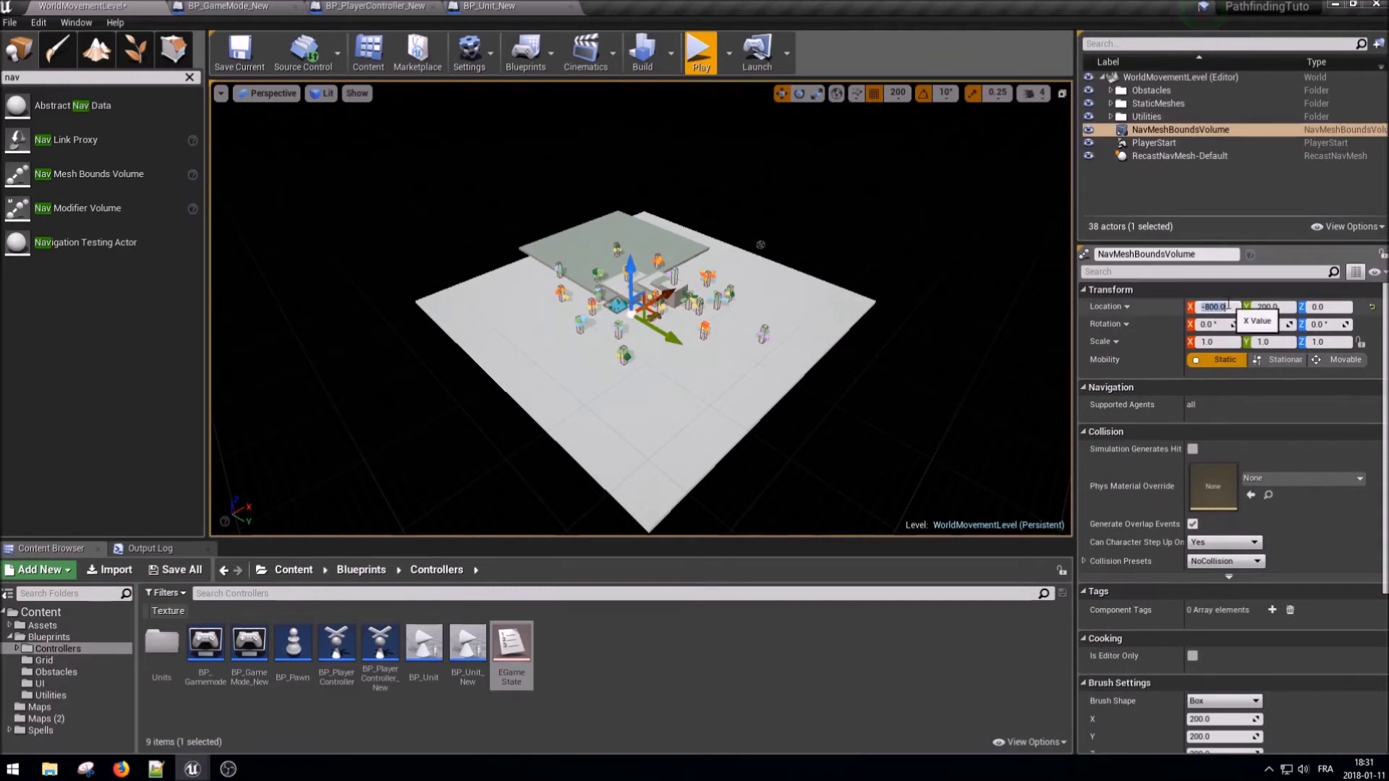
key(Tab)
text(0)
key(Return)
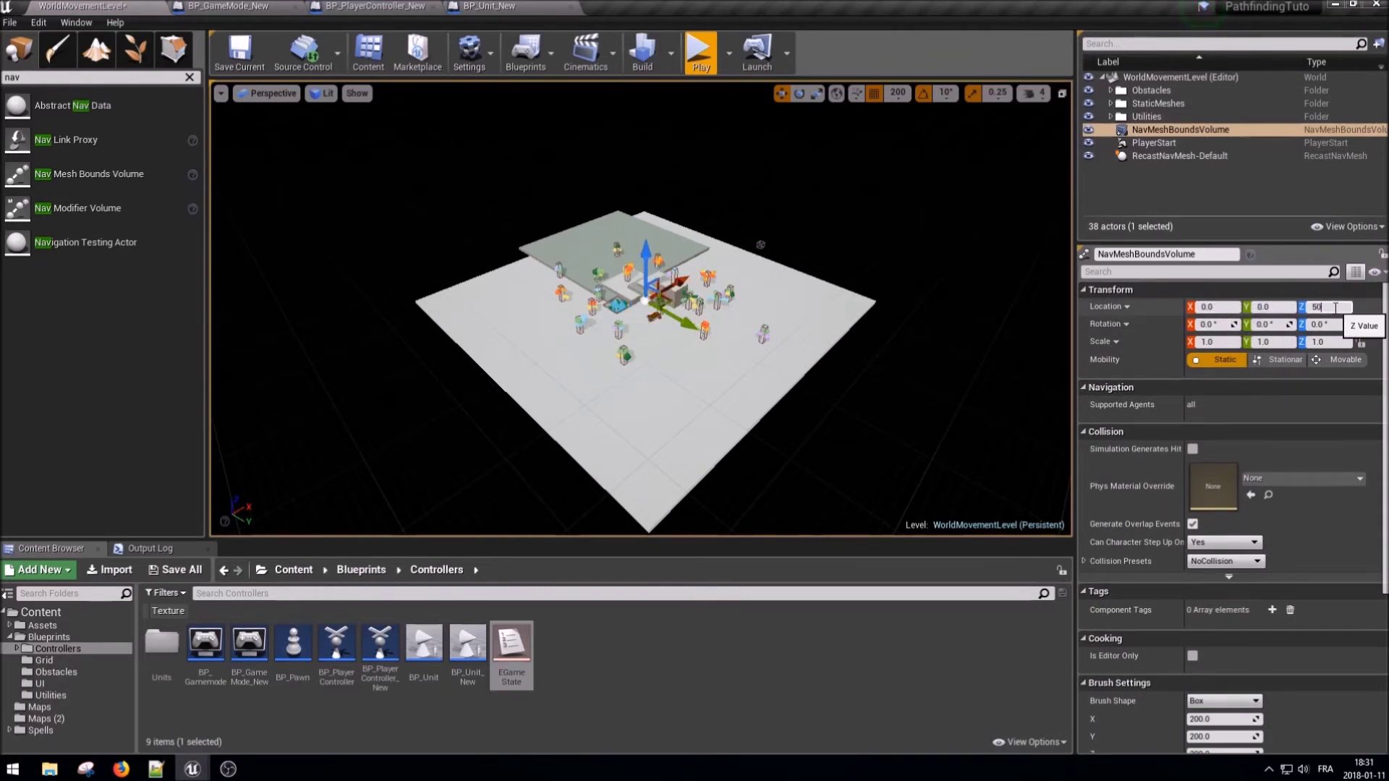
text(0.0)
key(Return)
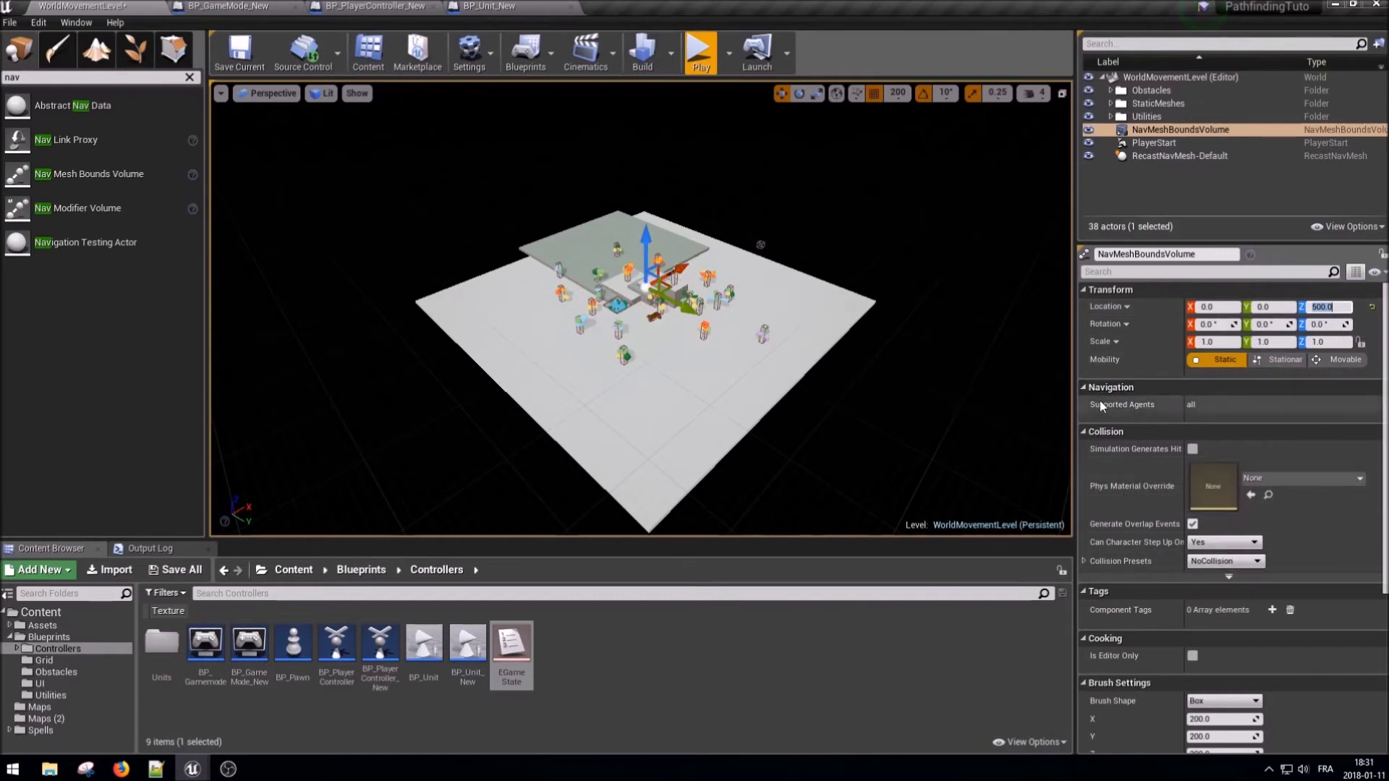
- Size the volume's box brush to 10000 × 10000 × 1000
scroll(1200, 595, down, 2)
text(1000)
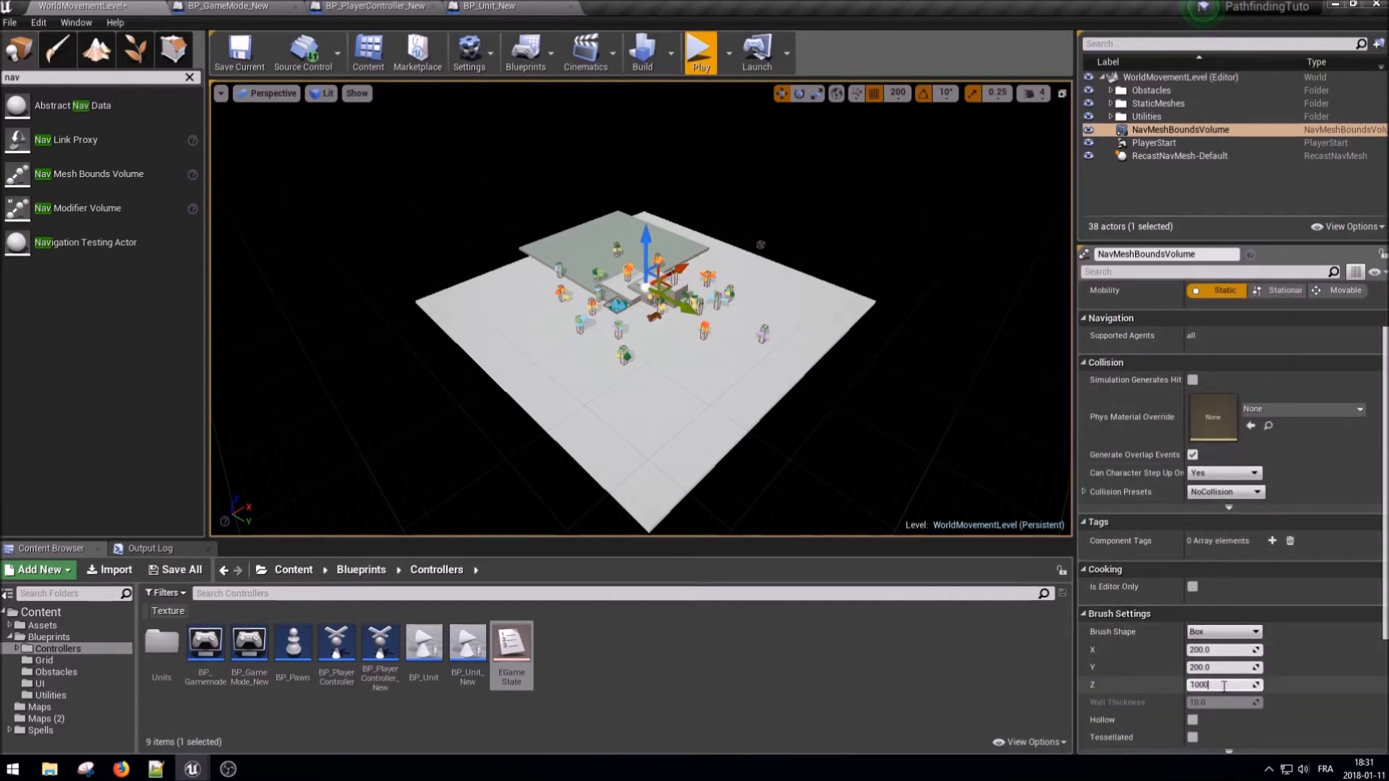
key(Return)
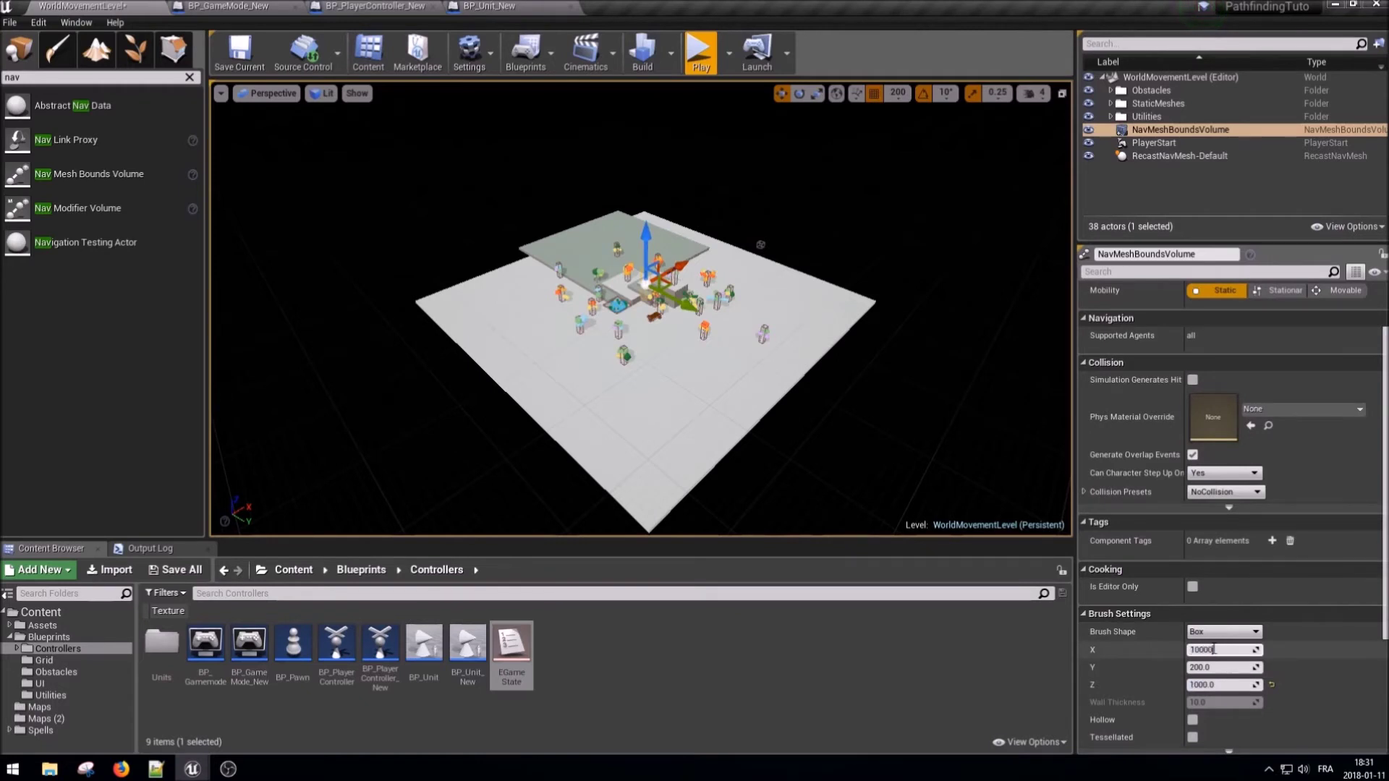
click(1215, 667)
text(1)
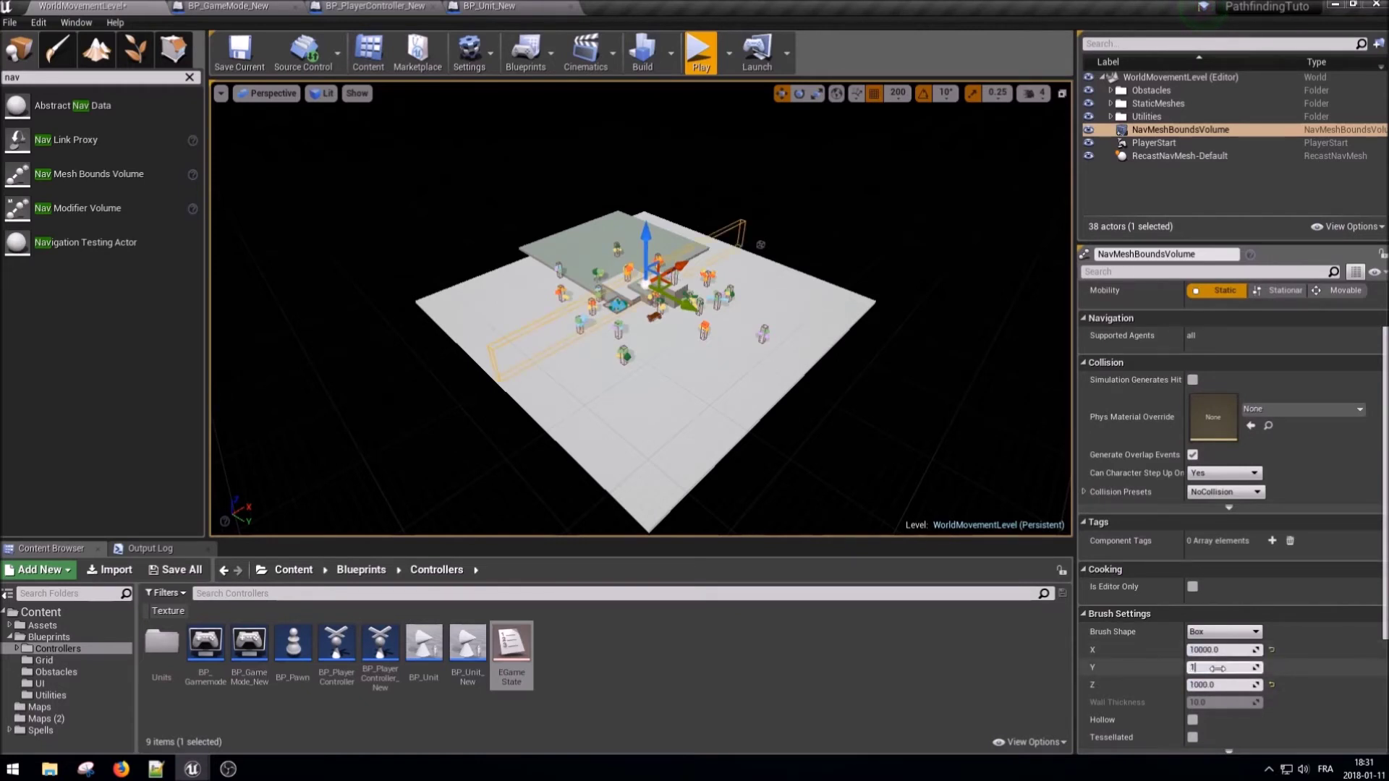
text(00)
key(Return)
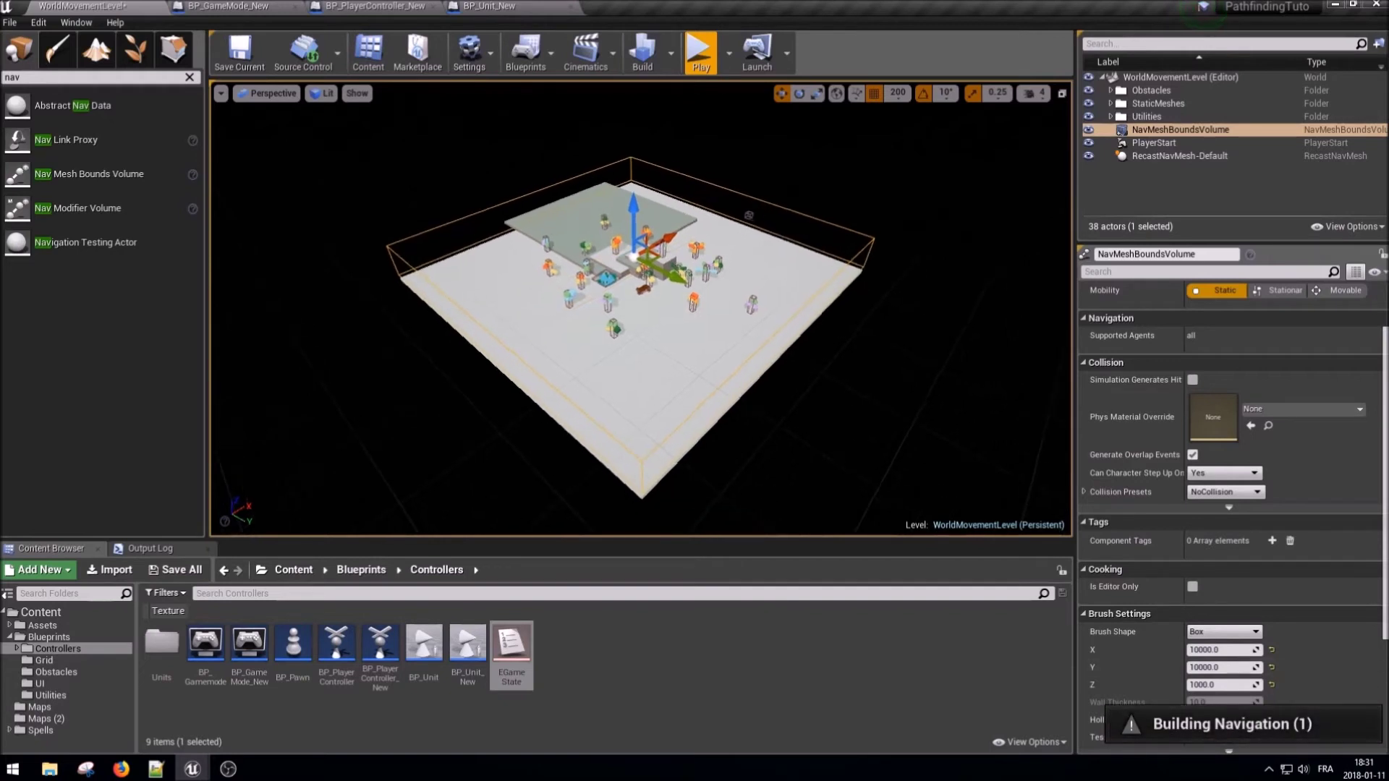
click(914, 478)
mouse_move(914, 477)
right_down()
mouse_move(850, 242)
mouse_move(465, 118)
right_up()
click(850, 241)
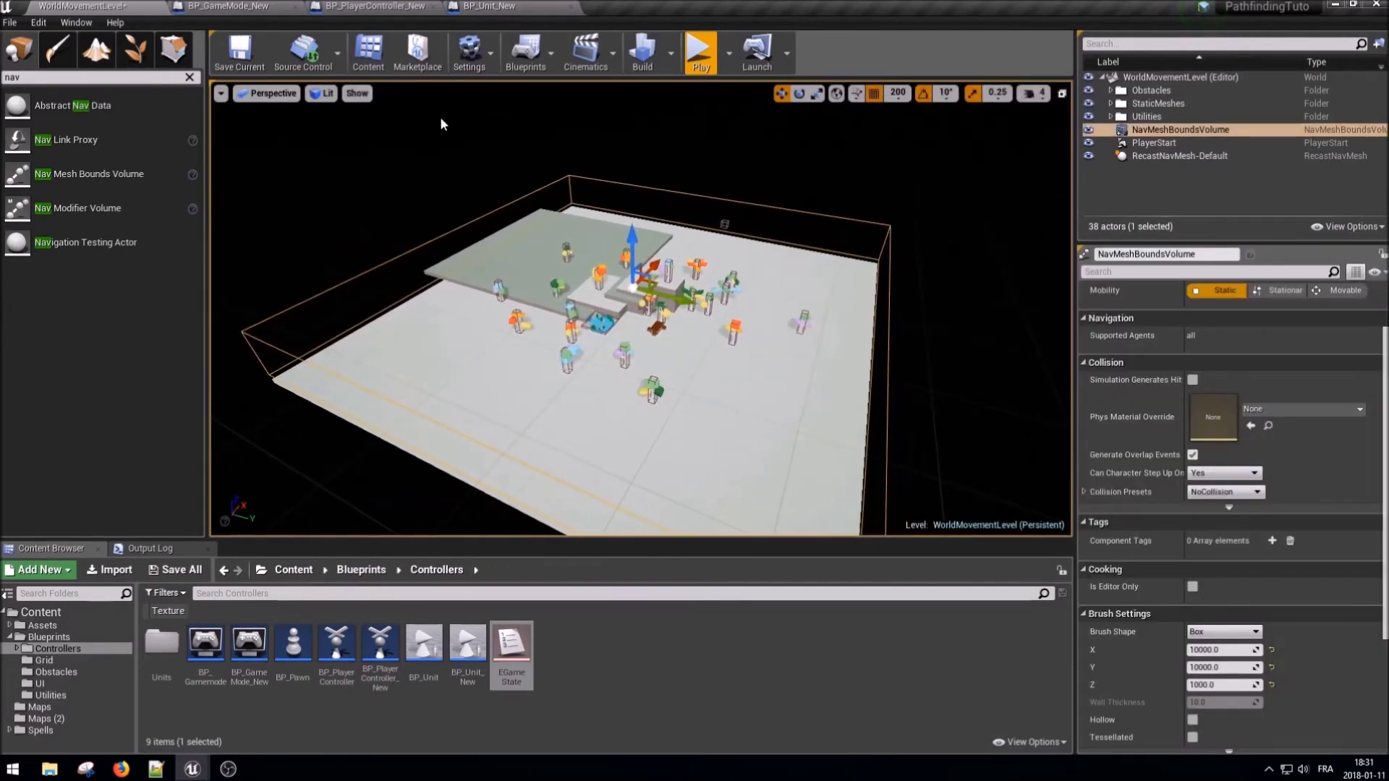
- Turn on the navigation mesh display in the viewport
click(355, 93)
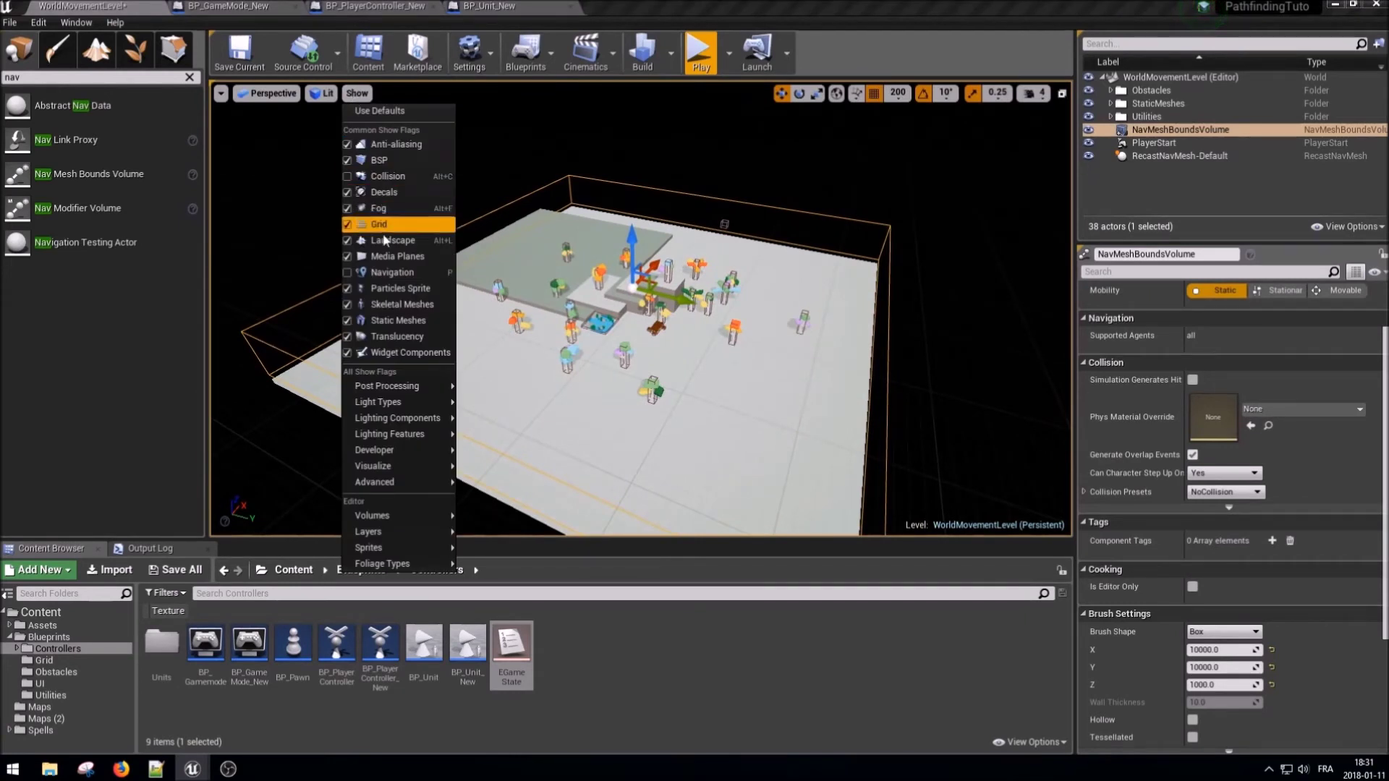
click(379, 274)
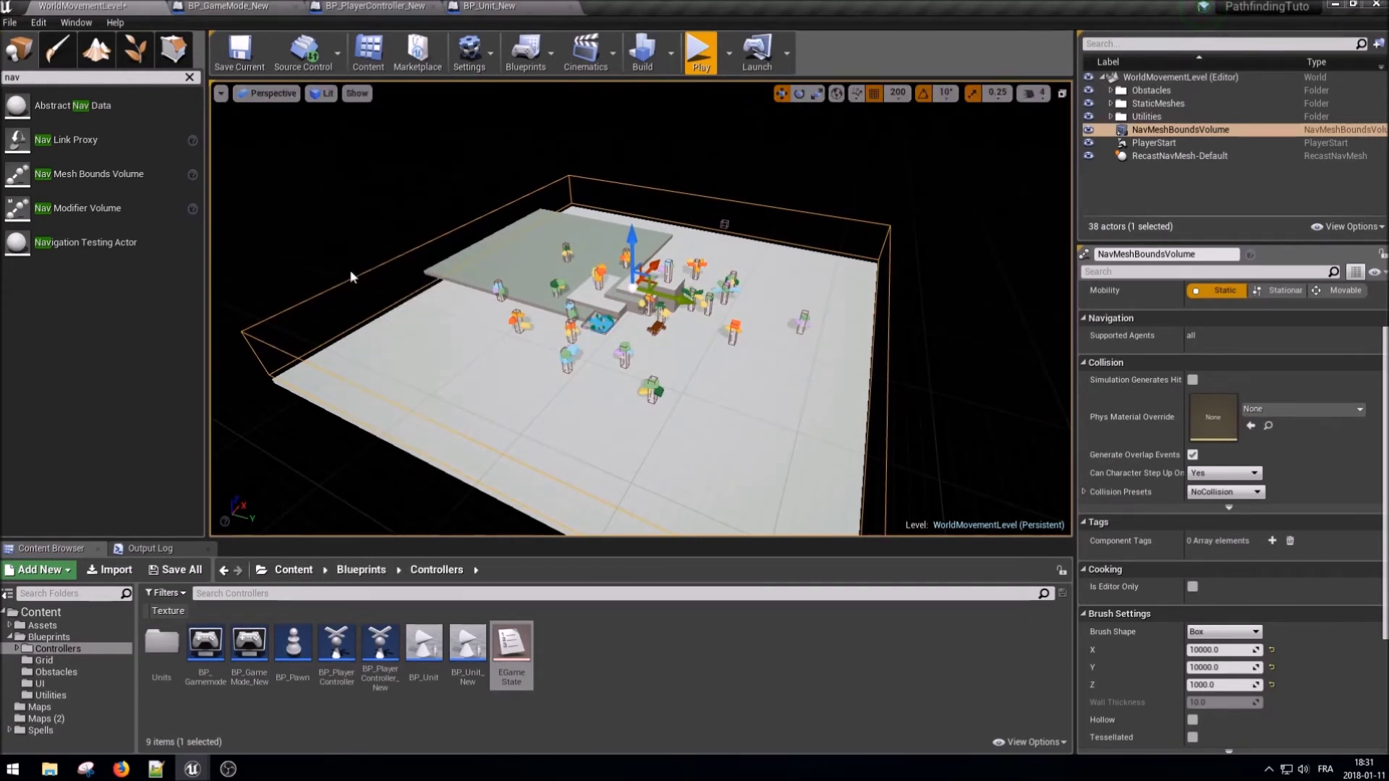
click(356, 93)
click(379, 273)
scroll(641, 311, up, 3)
scroll(846, 332, up, 5)
scroll(871, 335, down, 4)
scroll(641, 311, up, 2)
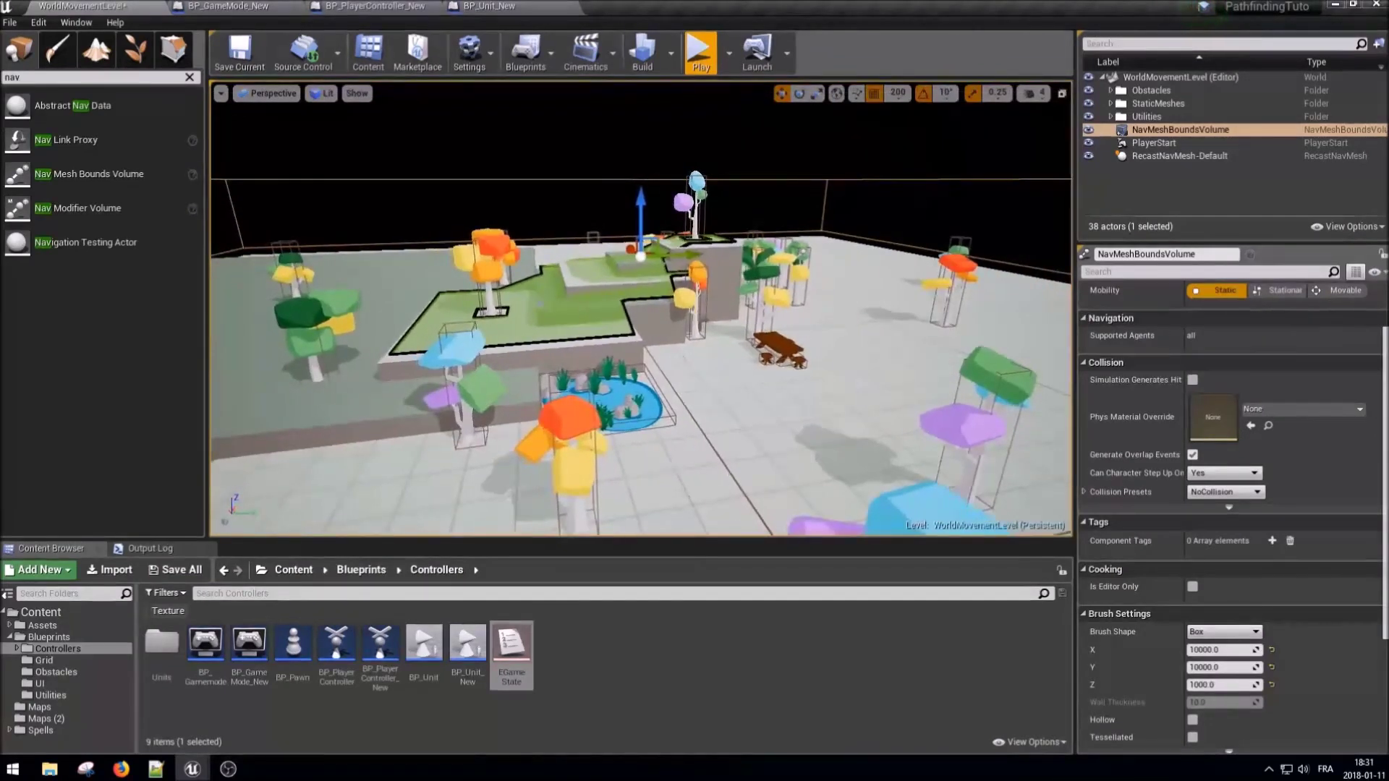
scroll(612, 156, down, 3)
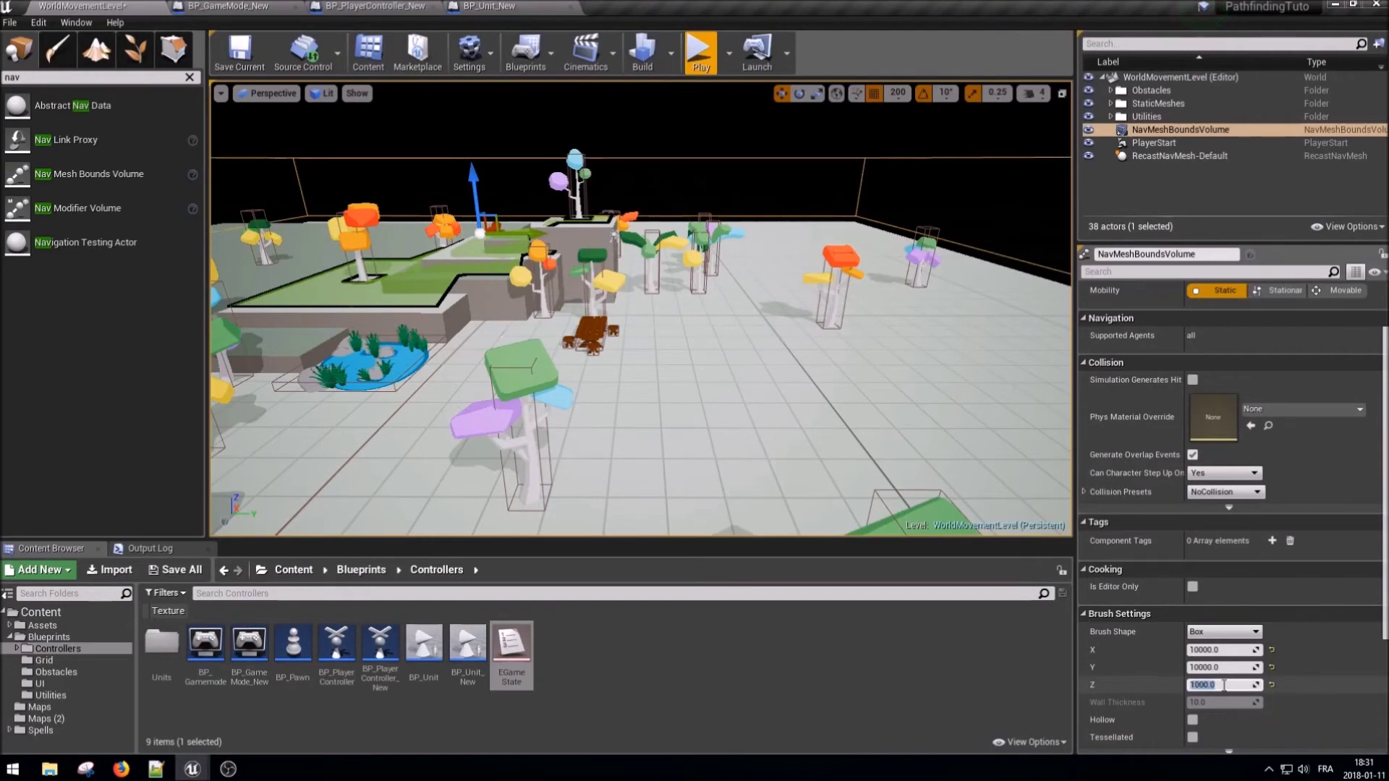
- Raise the volume's brush height to 2000 and check the green navmesh covers the floor
text(200)
key(Return)
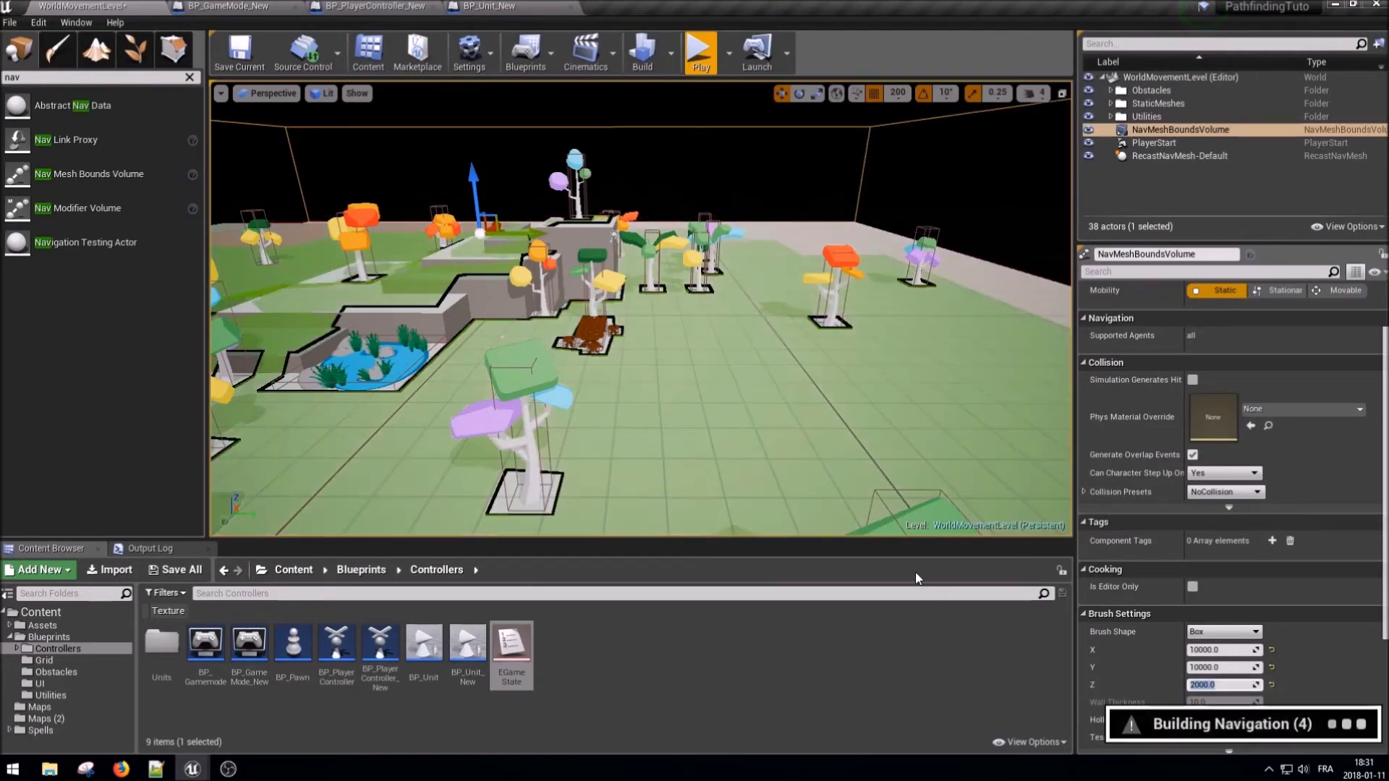
scroll(803, 443, up, 5)
scroll(1023, 339, down, 3)
scroll(1023, 339, down, 3)
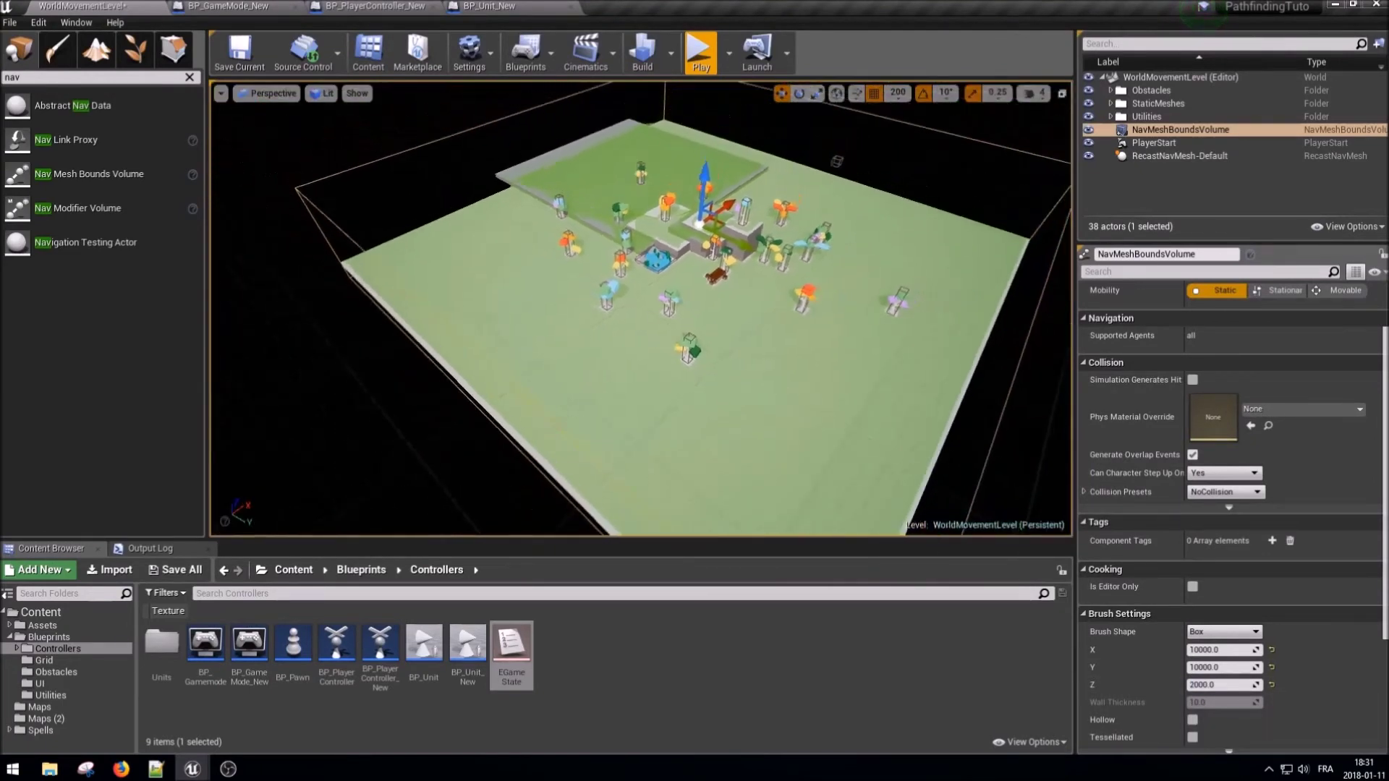
scroll(1023, 339, down, 2)
key(Escape)
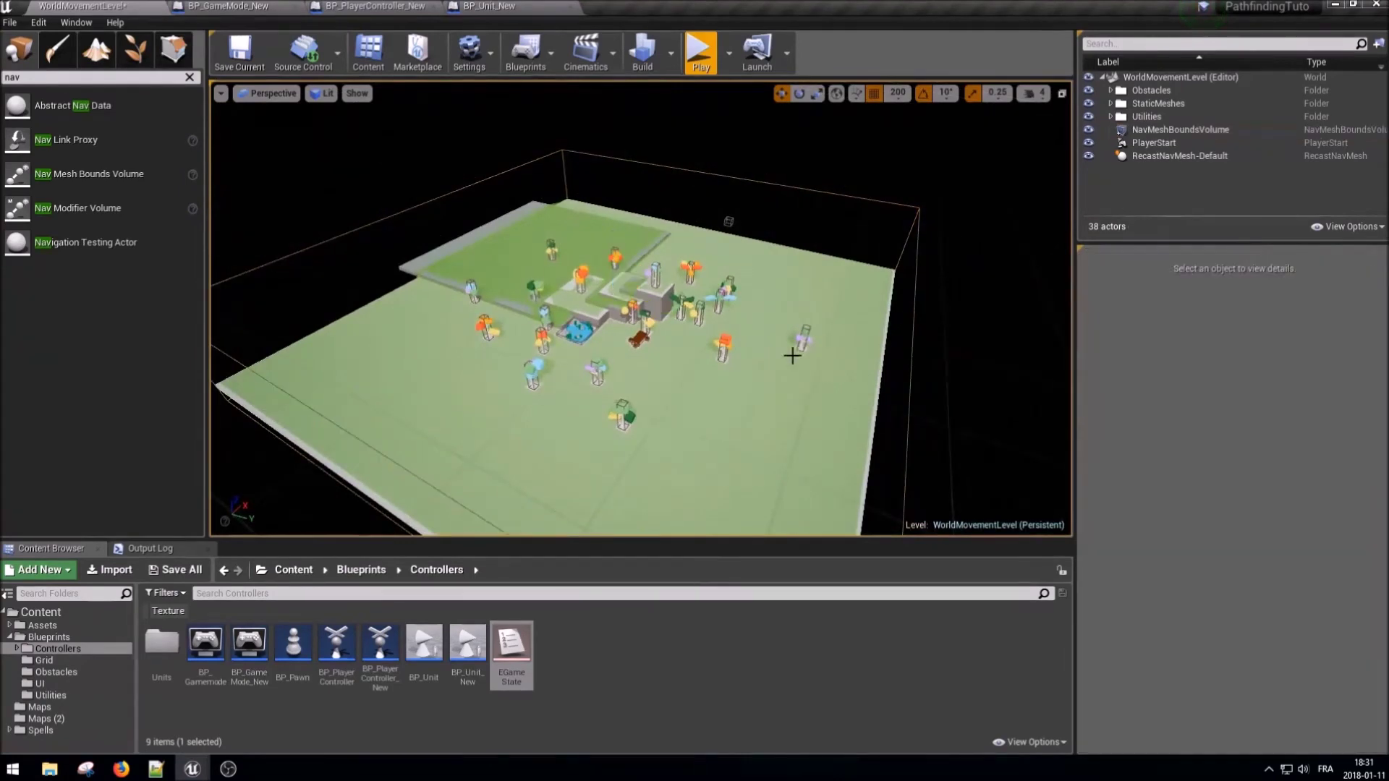
right_drag(792, 356, 792, 355)
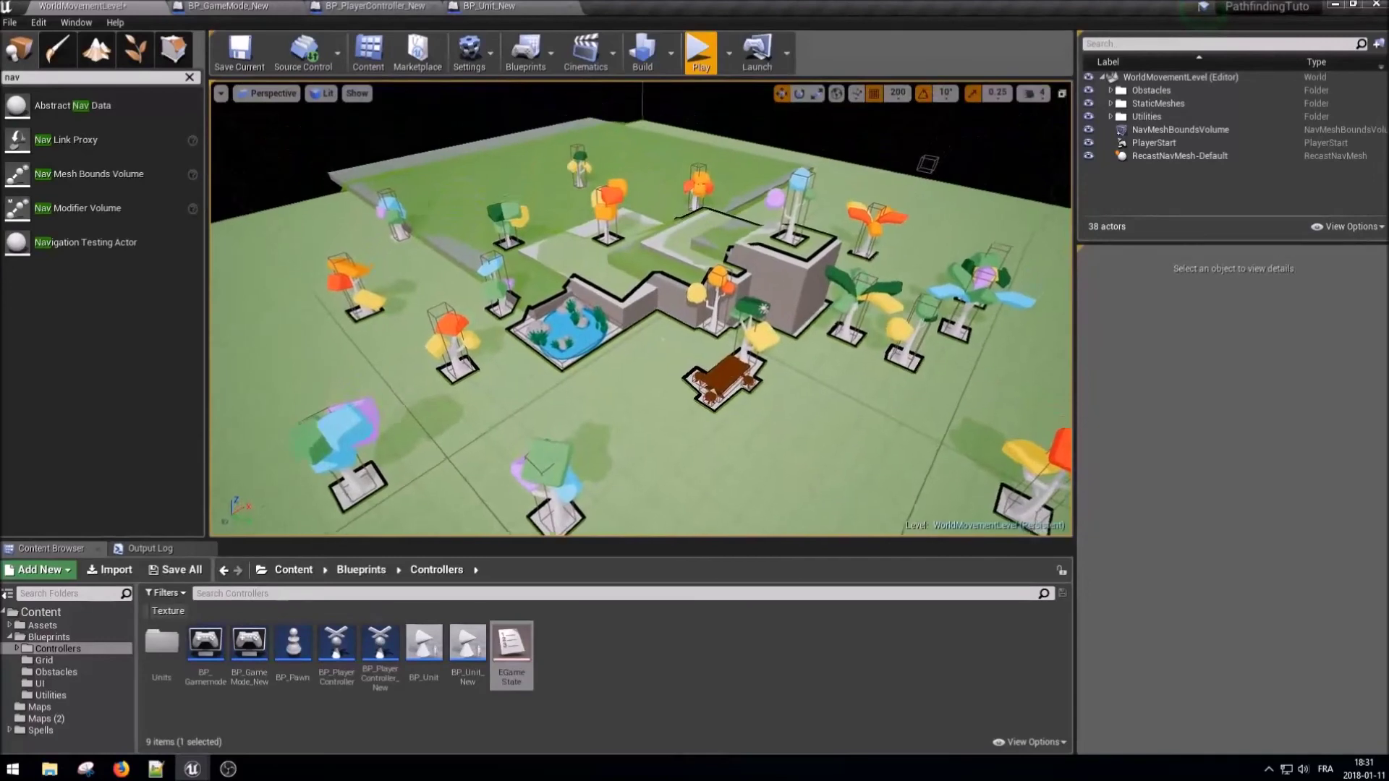
right_drag(792, 355, 792, 355)
click(596, 614)
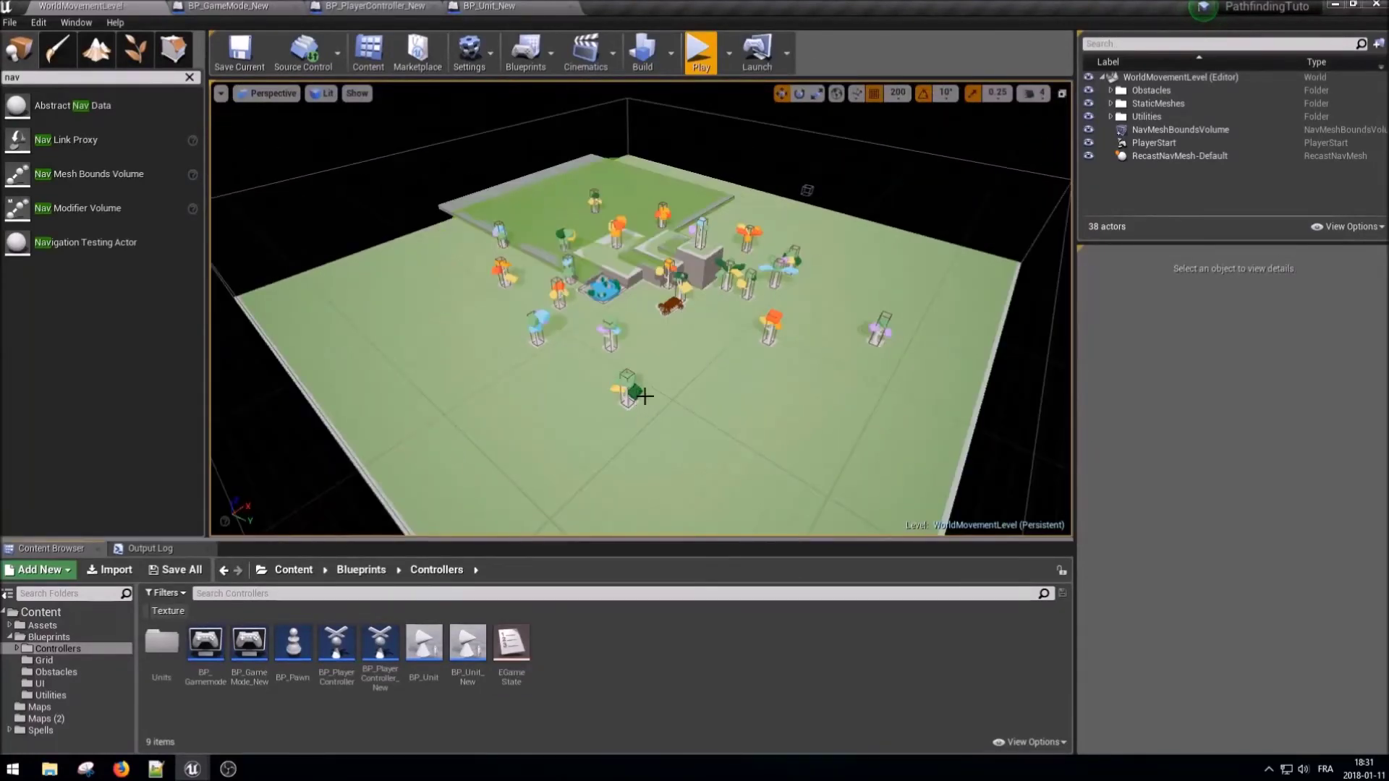
- Create a new Enumeration asset named EUnitState in the Content Browser
right_click(561, 641)
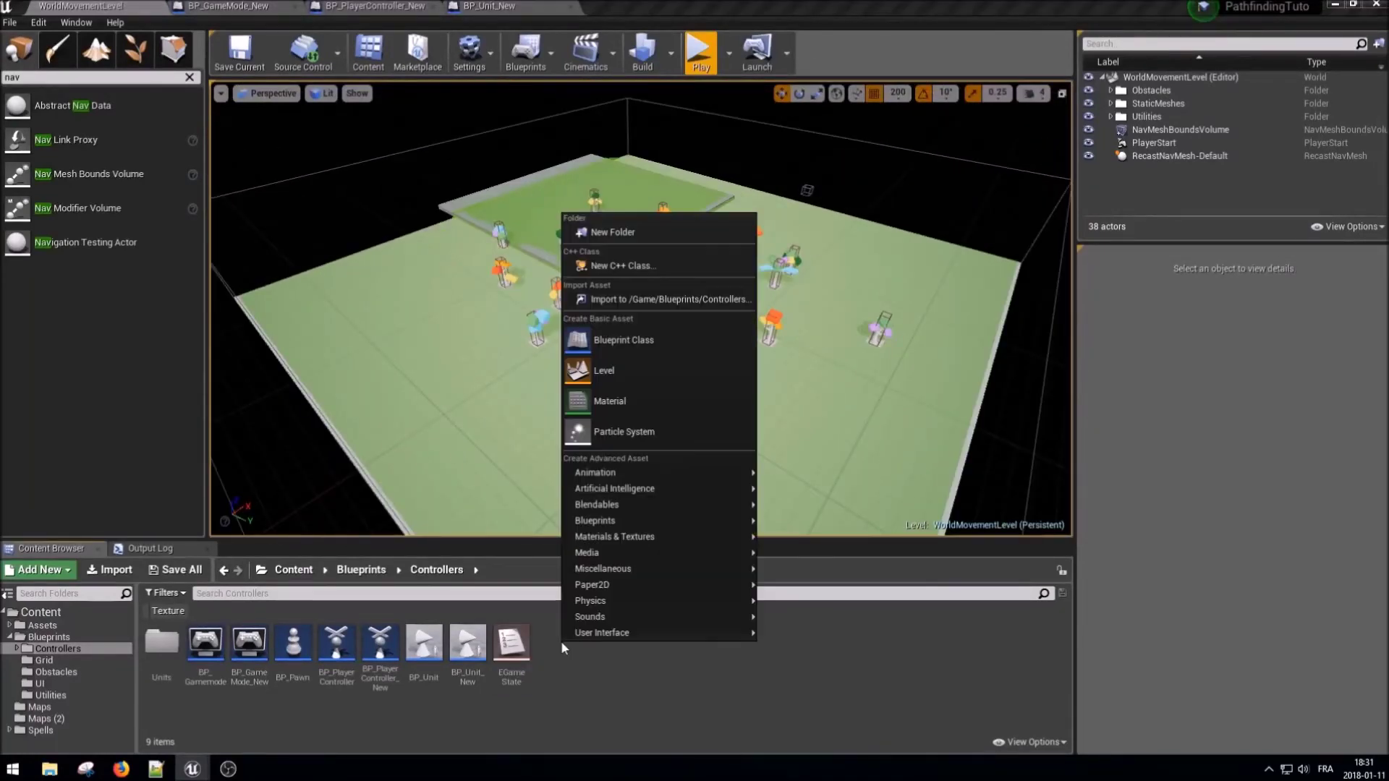
mouse_move(619, 479)
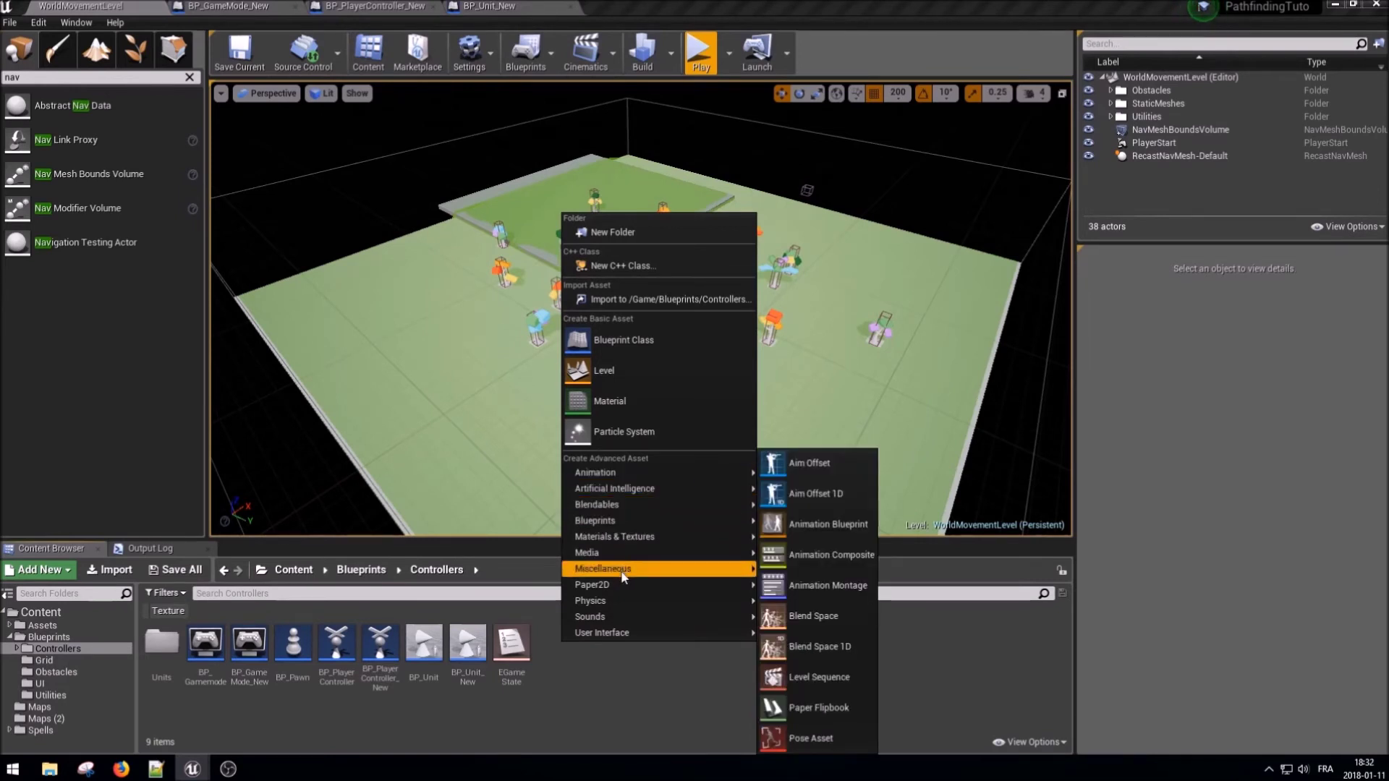
mouse_move(622, 575)
mouse_move(608, 521)
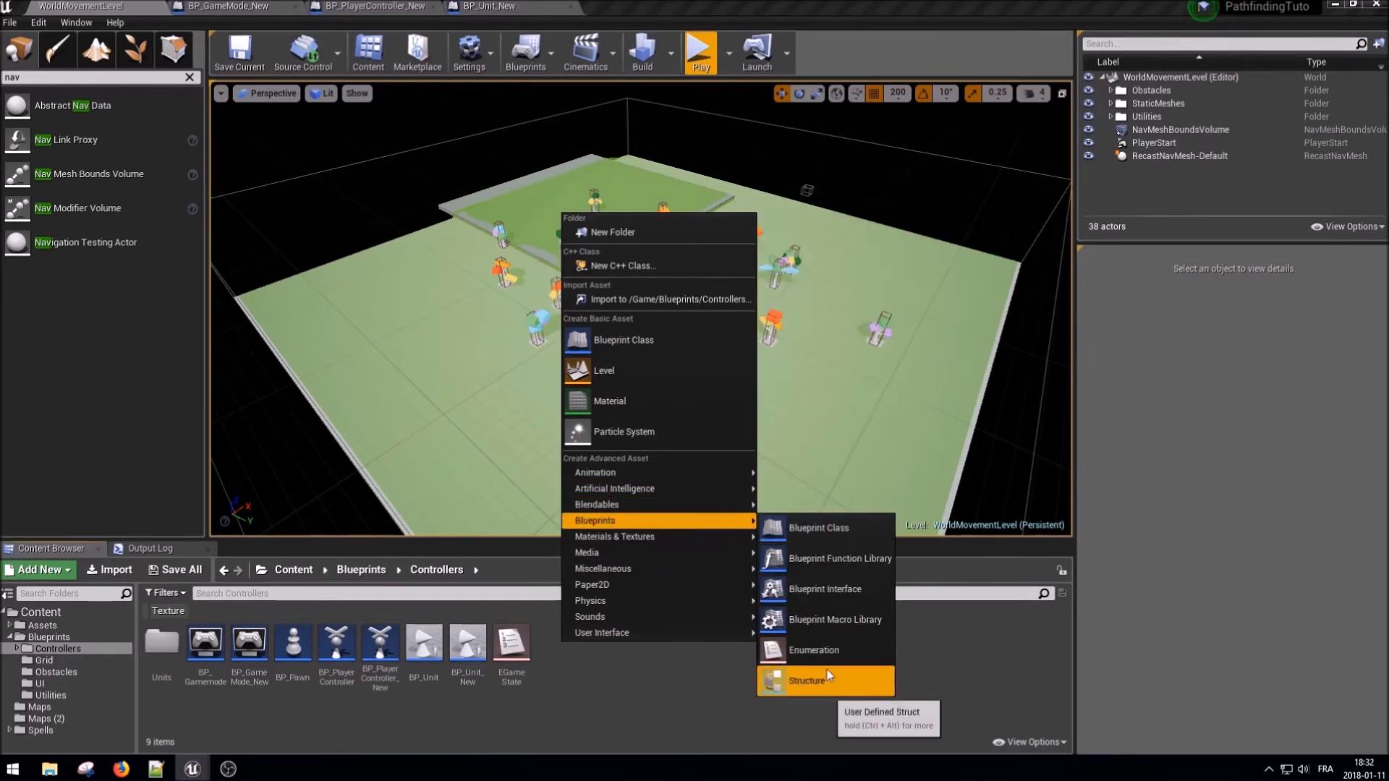
click(801, 670)
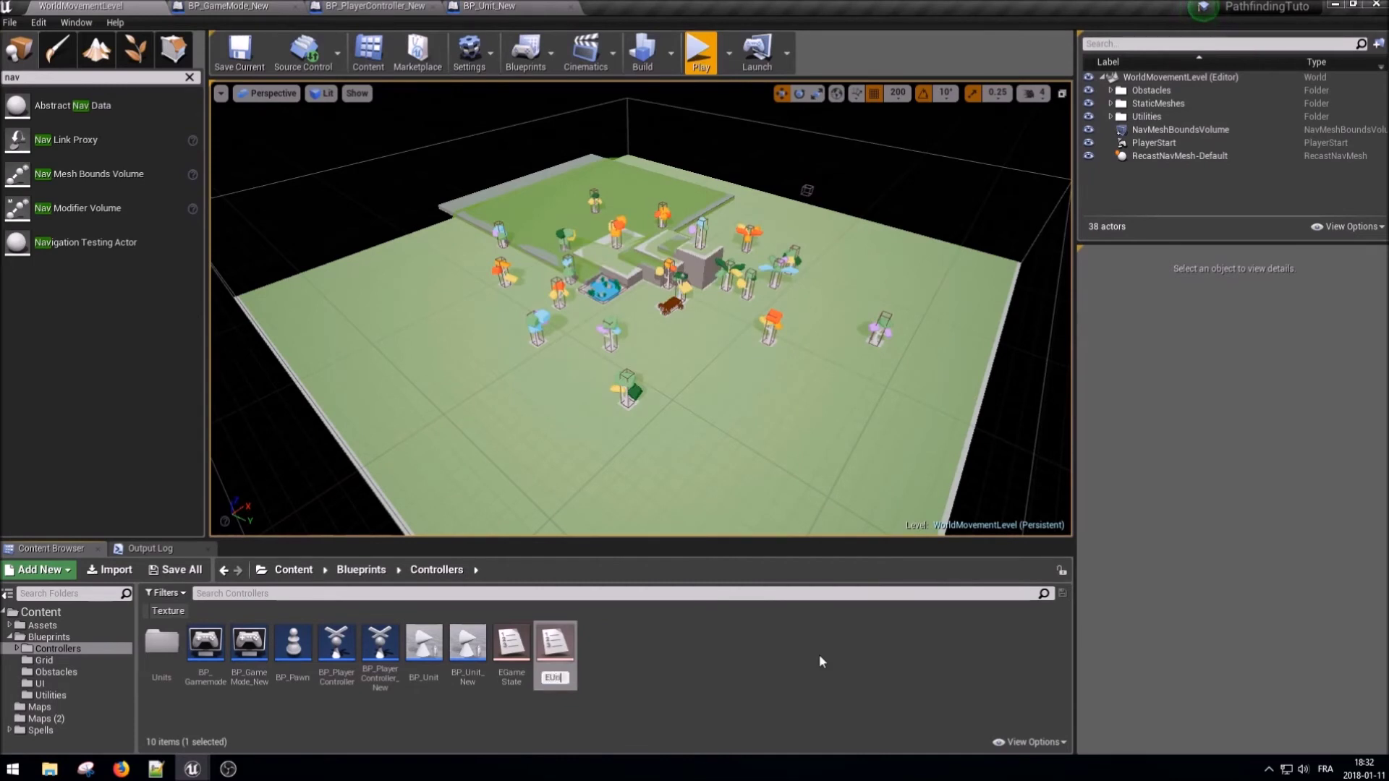
text(UnitState)
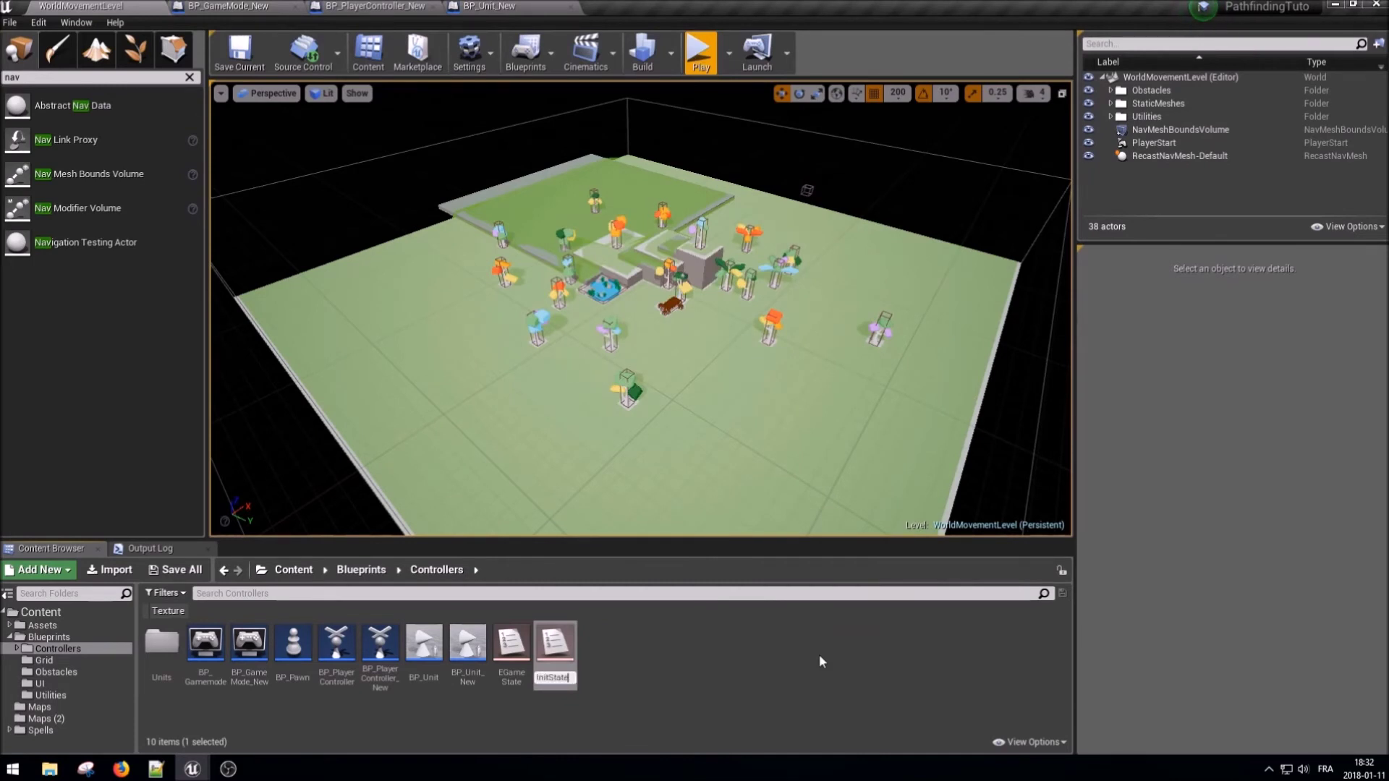
key(Return)
key(Return)
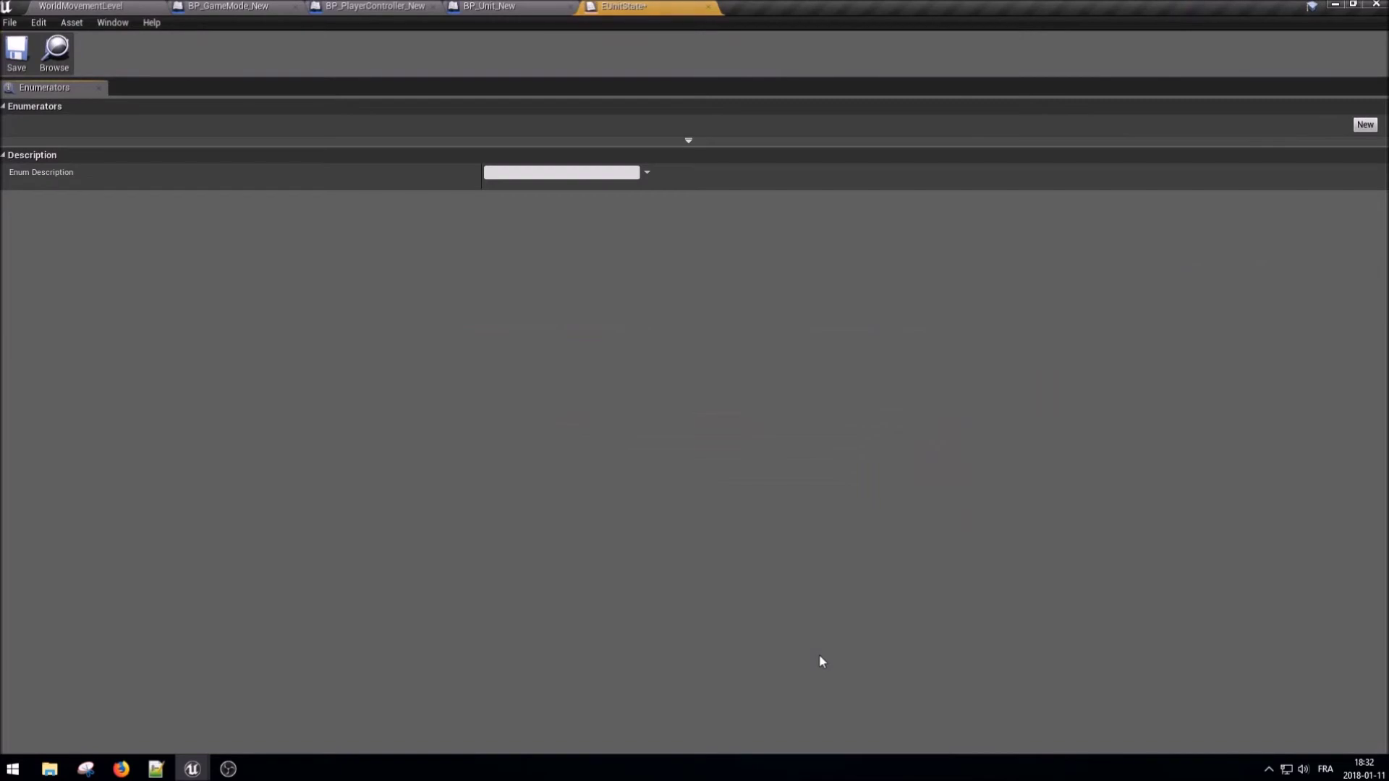
- Add enumerator entries and name the first three IdleInWorld, MovingInWorld and IdleInCombat
click(1365, 125)
click(1365, 125)
click(1366, 125)
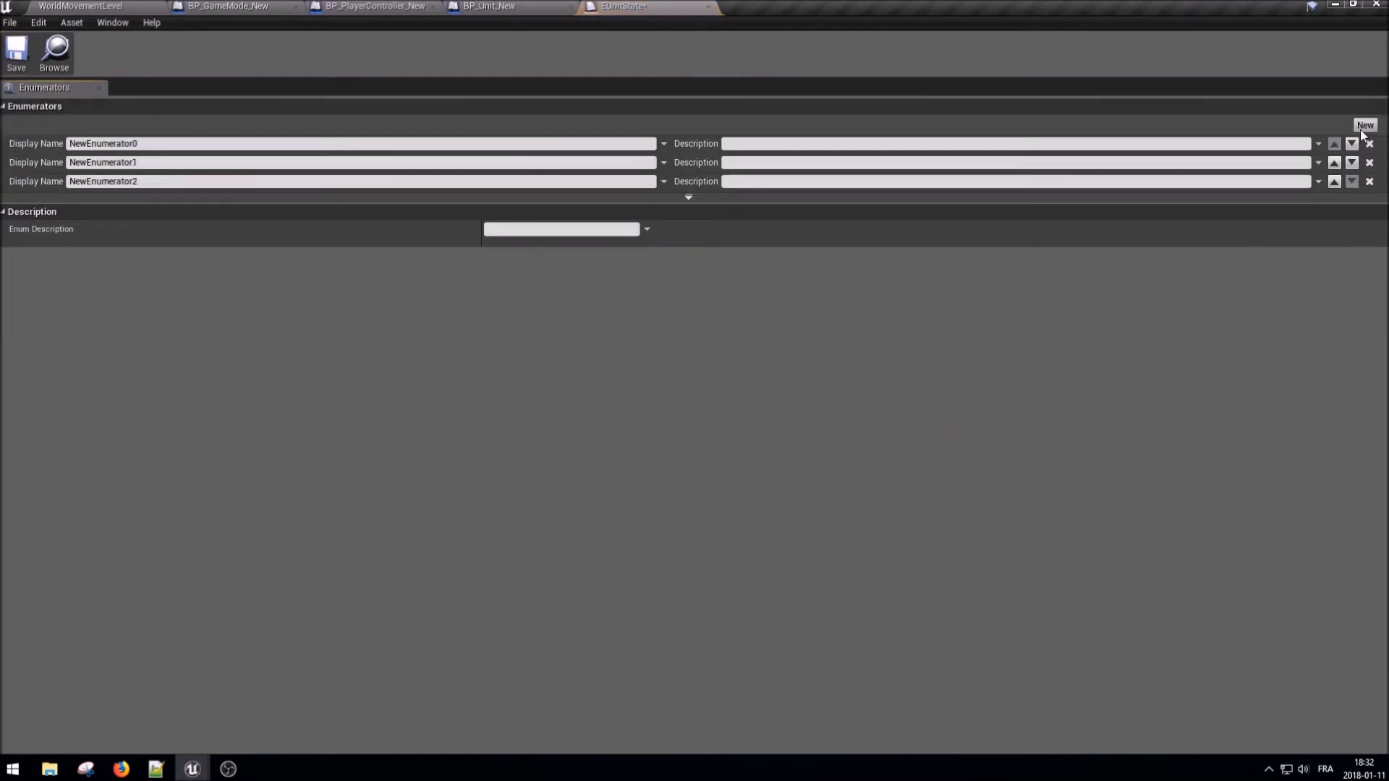
click(1365, 124)
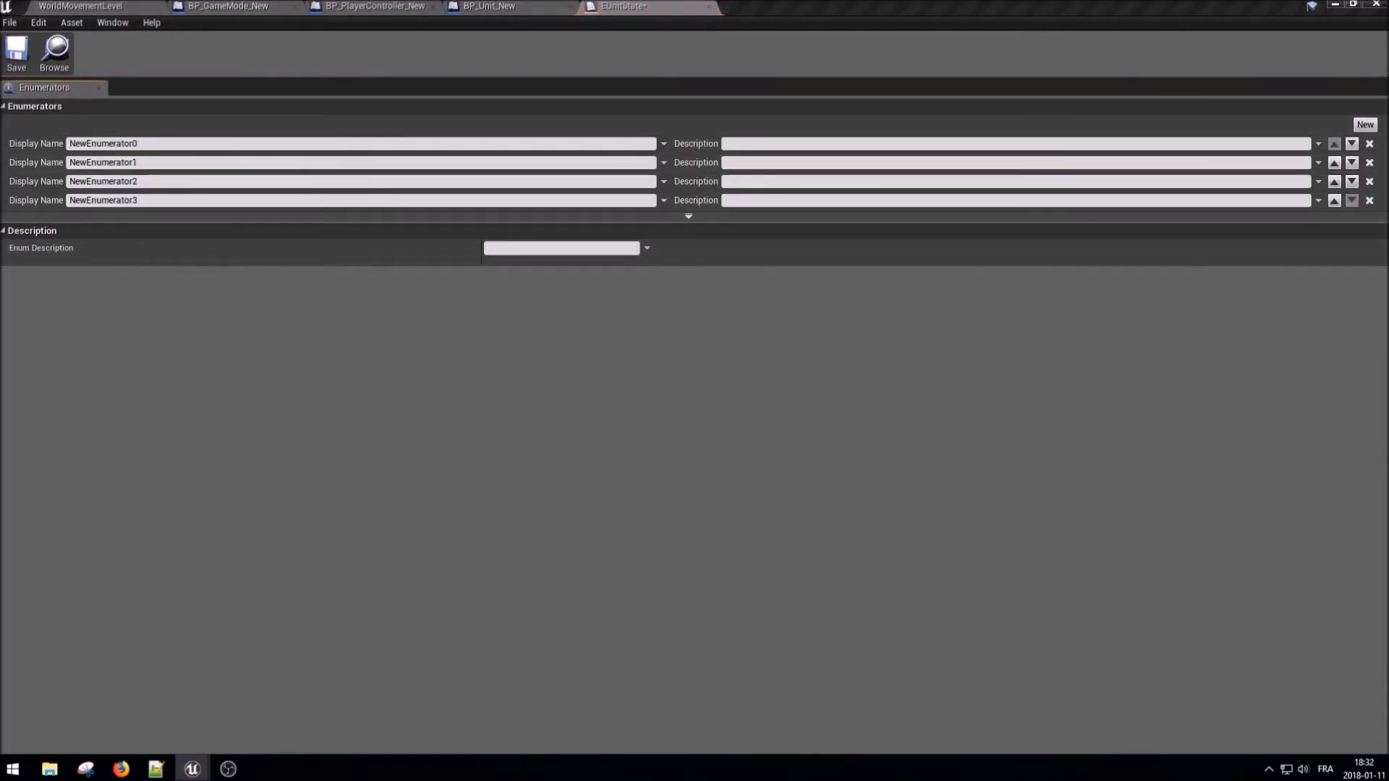
click(132, 143)
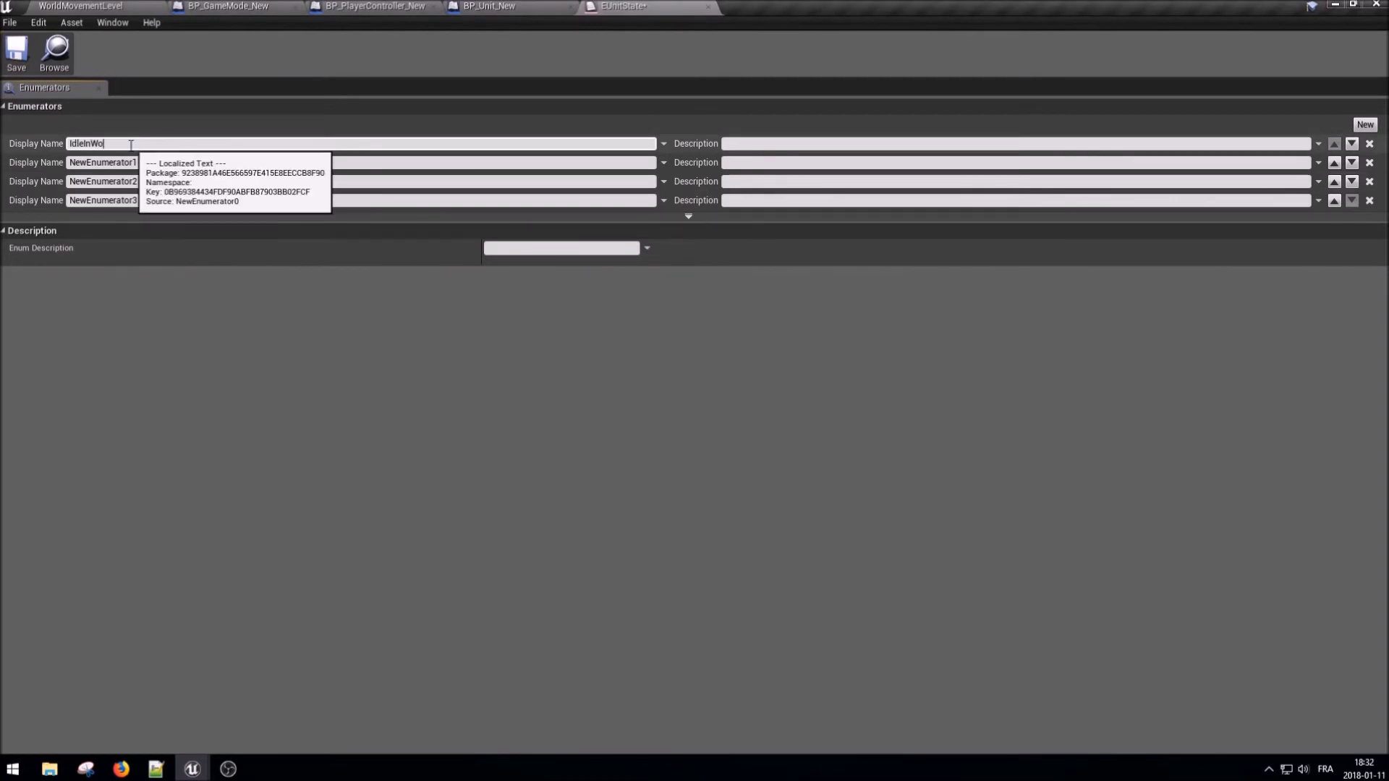
text(rld)
click(132, 162)
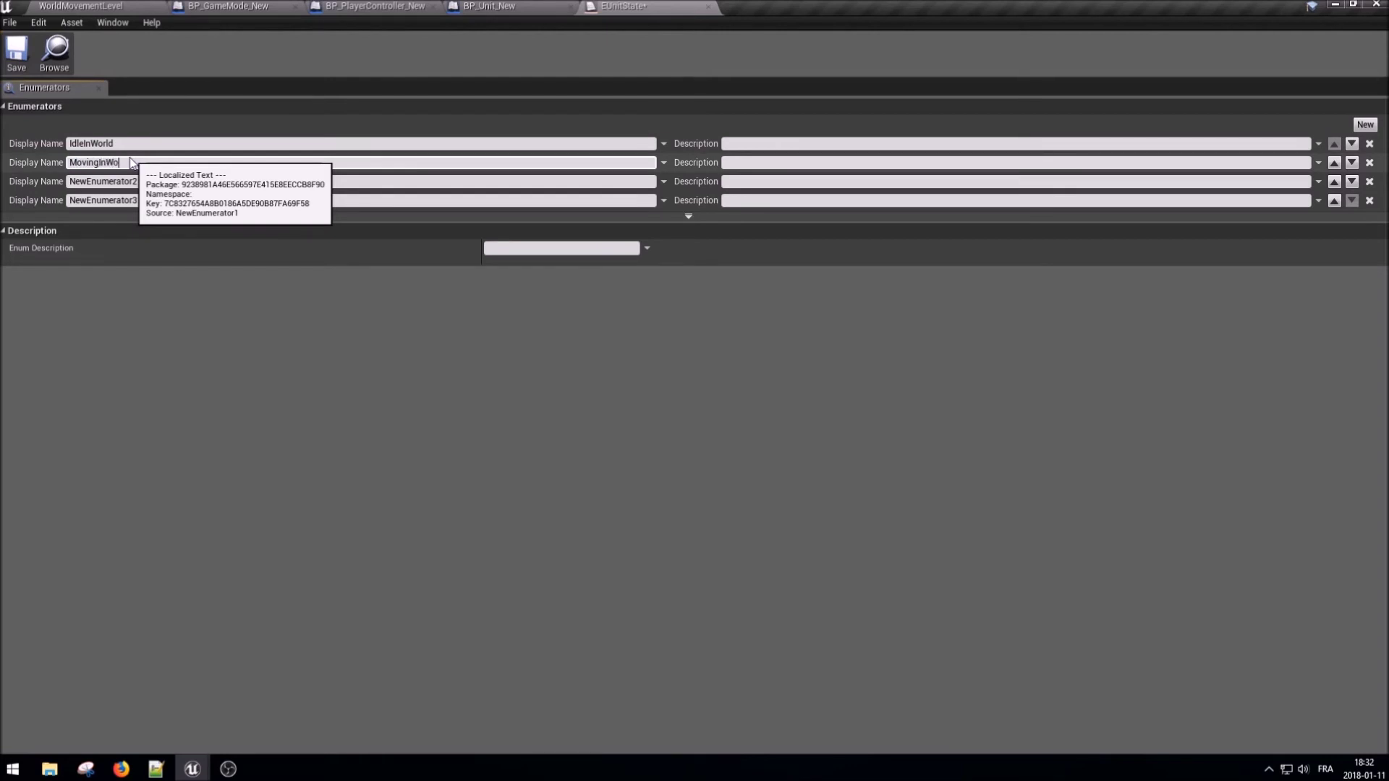
text(rld)
click(114, 181)
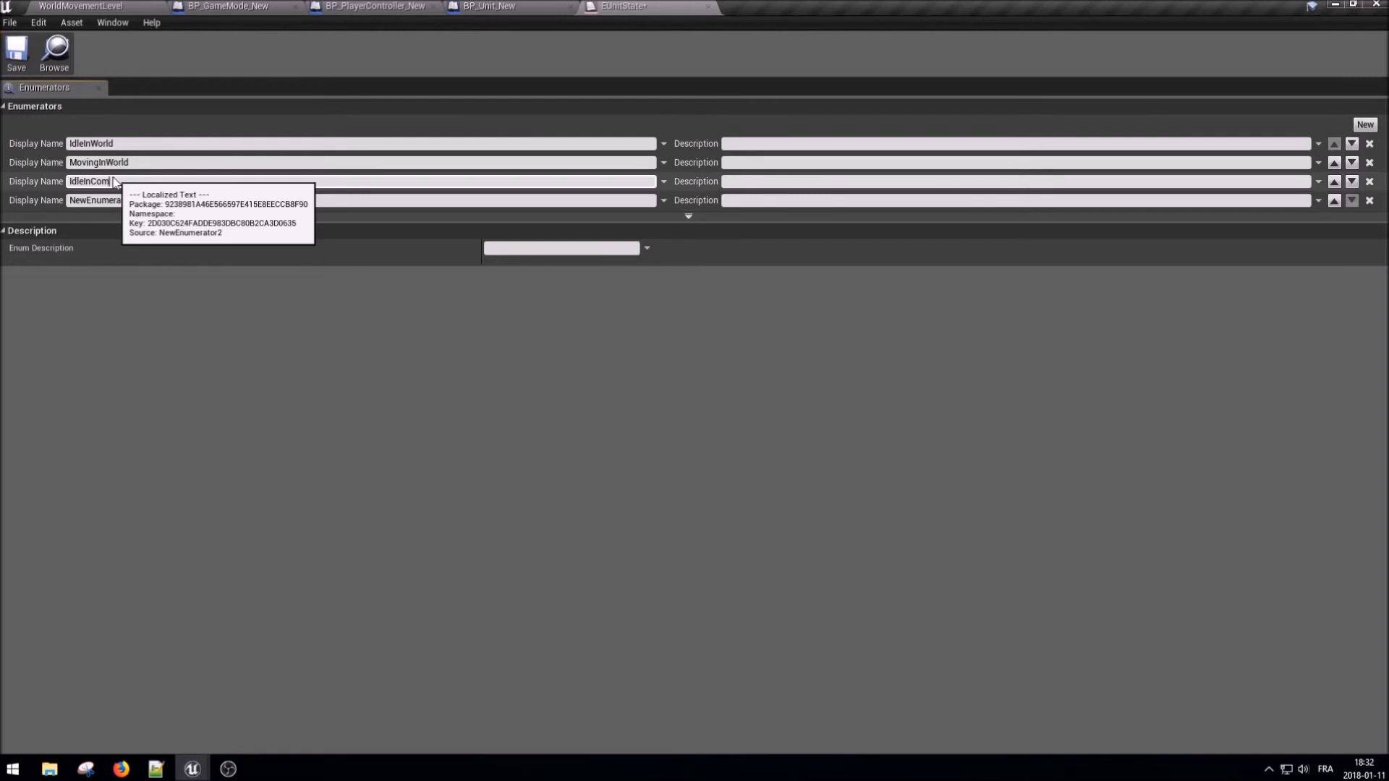
text(bat)
- Name the fourth MovingInCombat, add a fifth AttackingInCombat, then save and close the enum
click(103, 200)
text(MovingInComba)
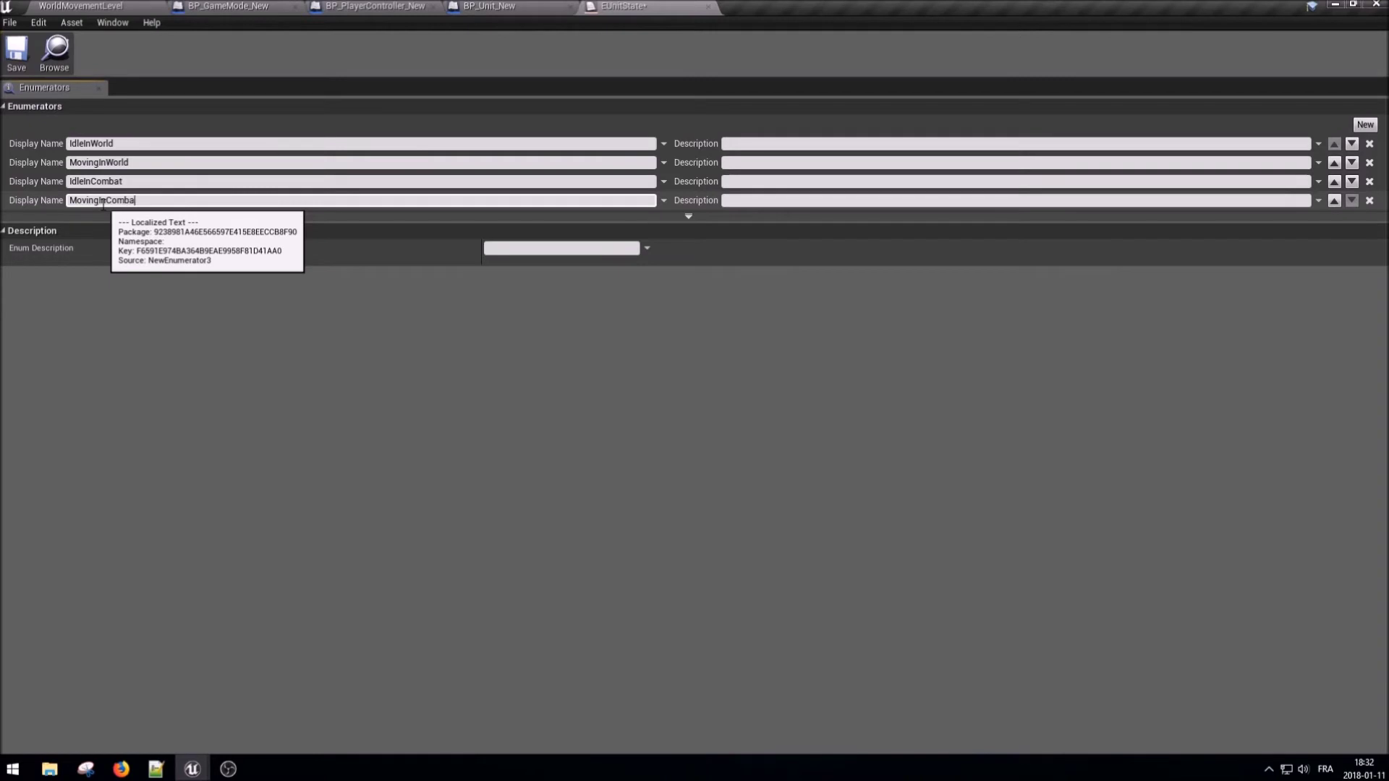
text(t)
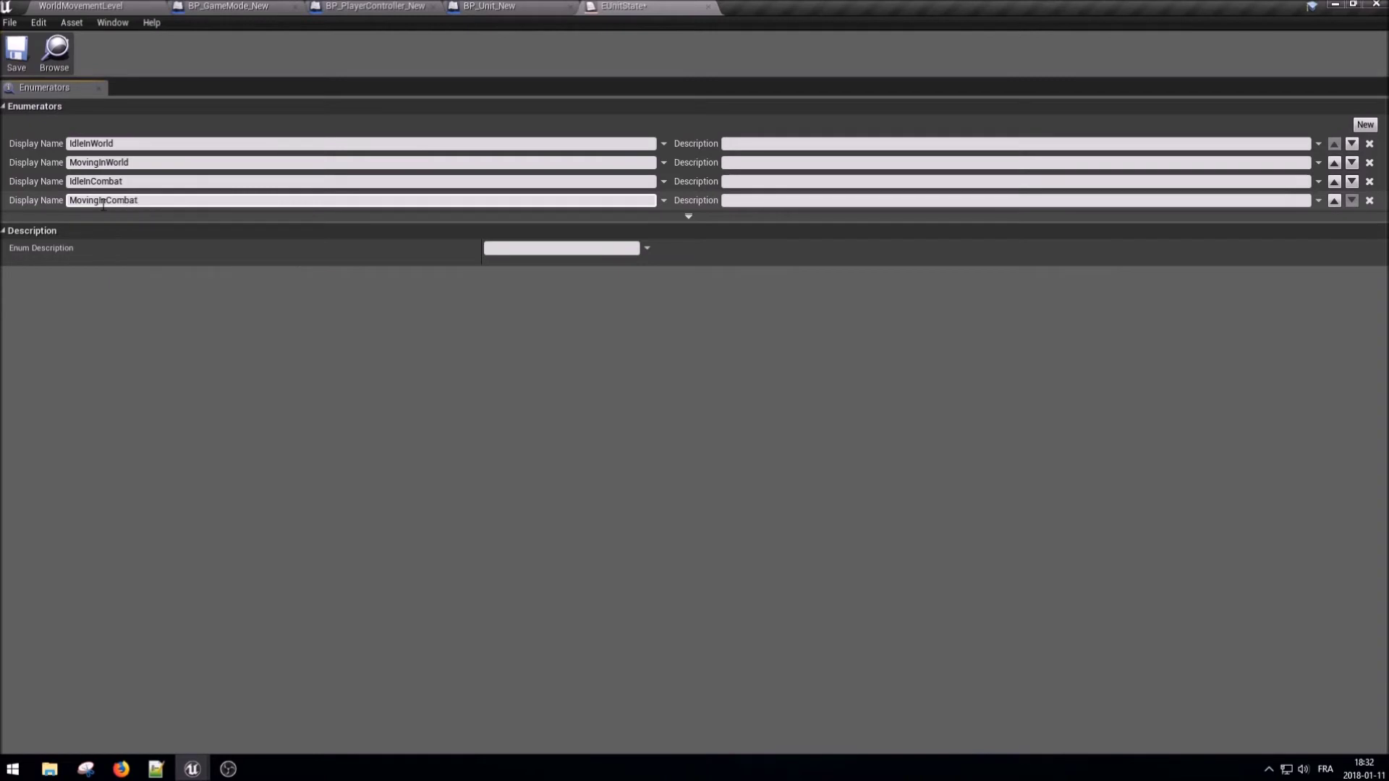
key(Return)
click(1363, 126)
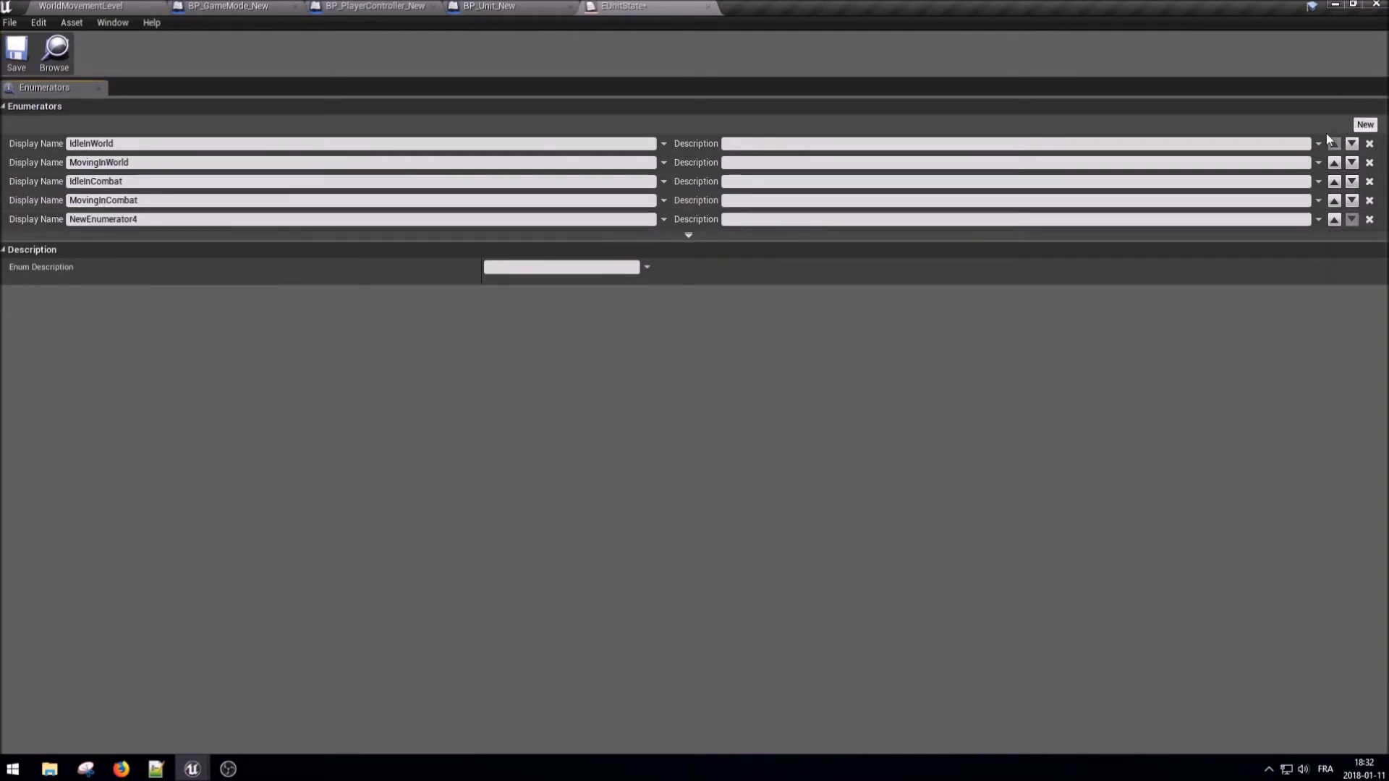
click(88, 220)
text(AttackingInComb)
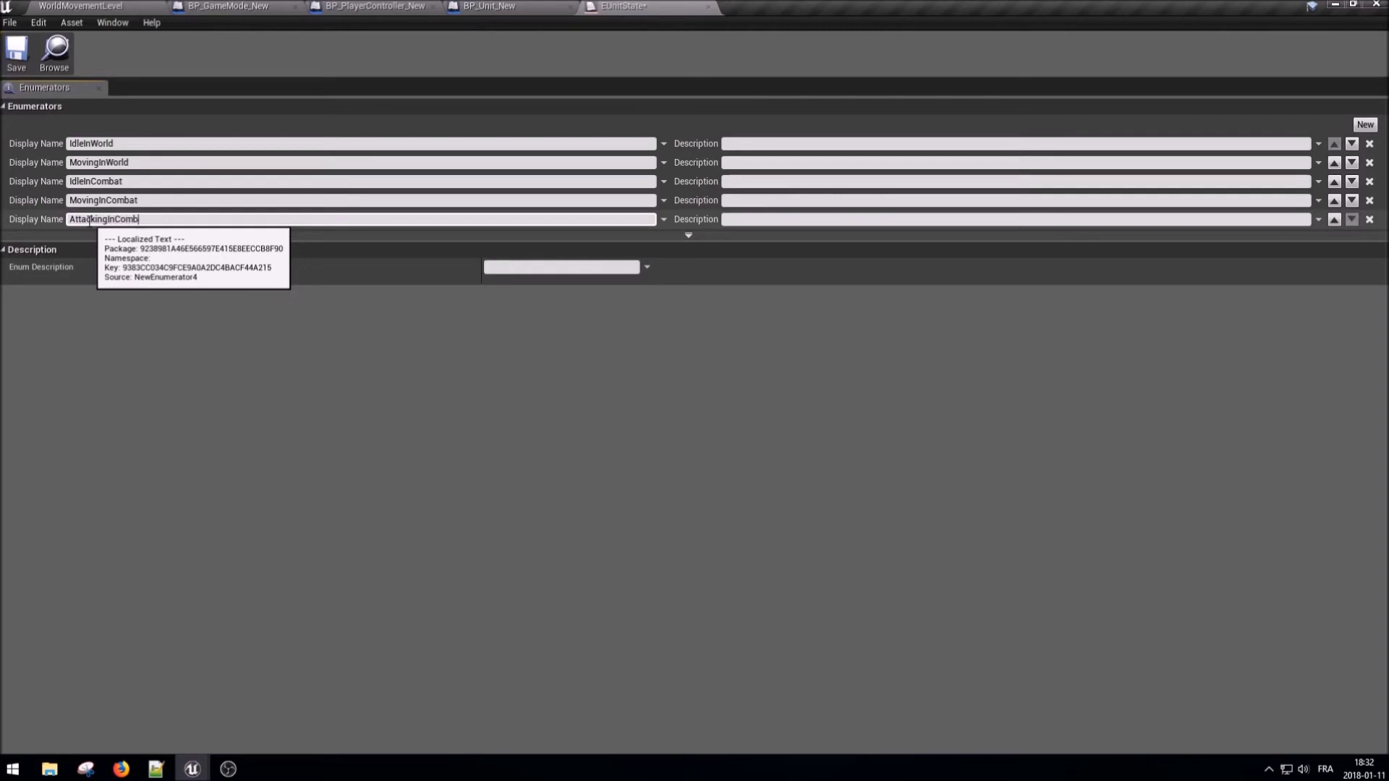
text(at)
key(Return)
click(16, 52)
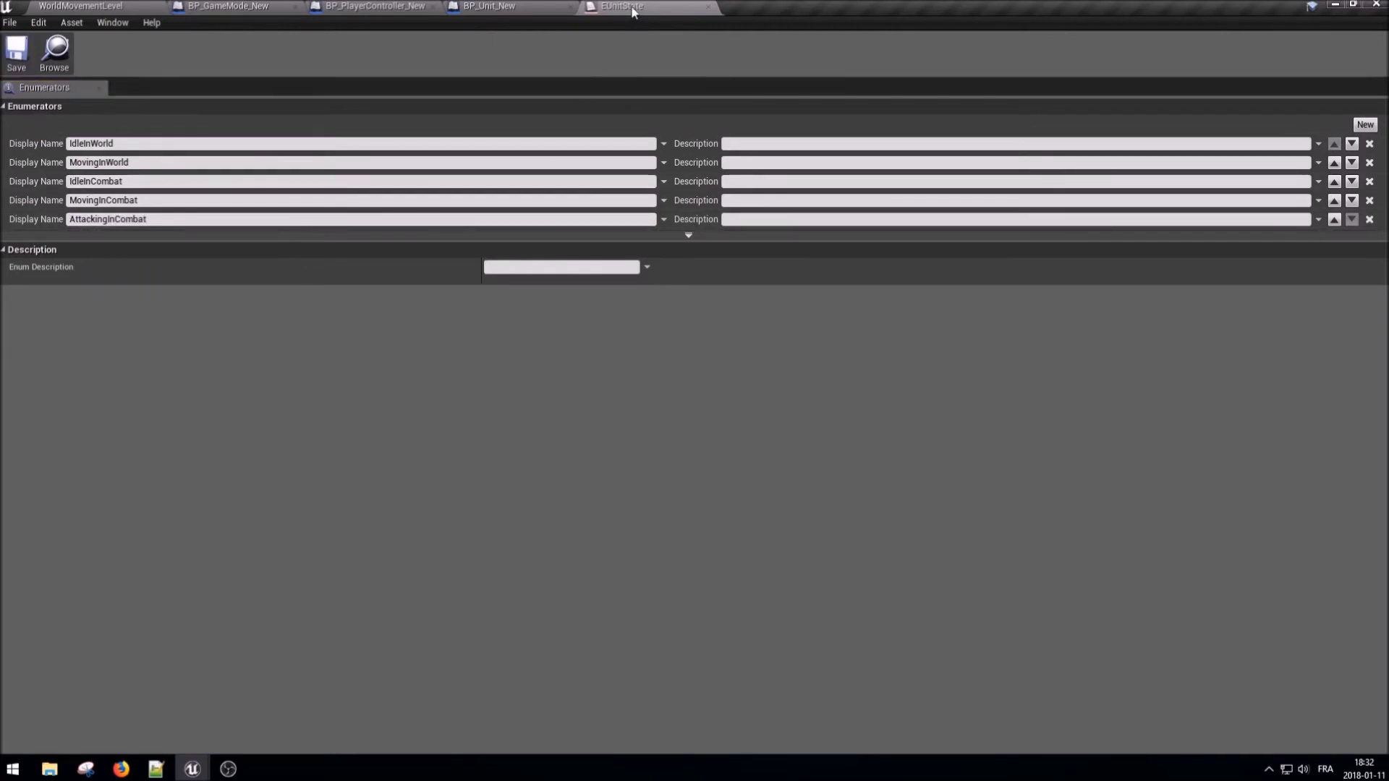
click(707, 6)
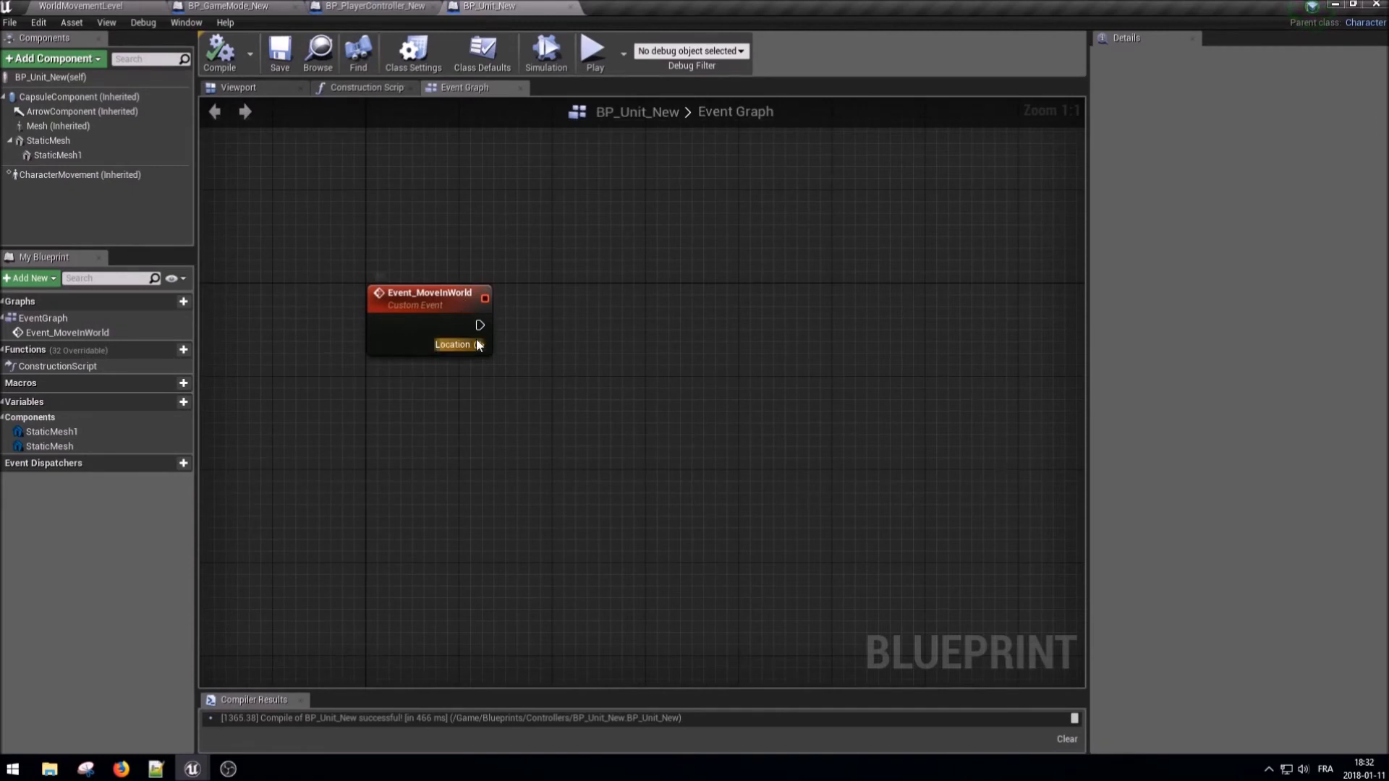
- Add a variable eUnitState to BP_Unit_New with type EUnit State
click(169, 403)
text(eUnitStat)
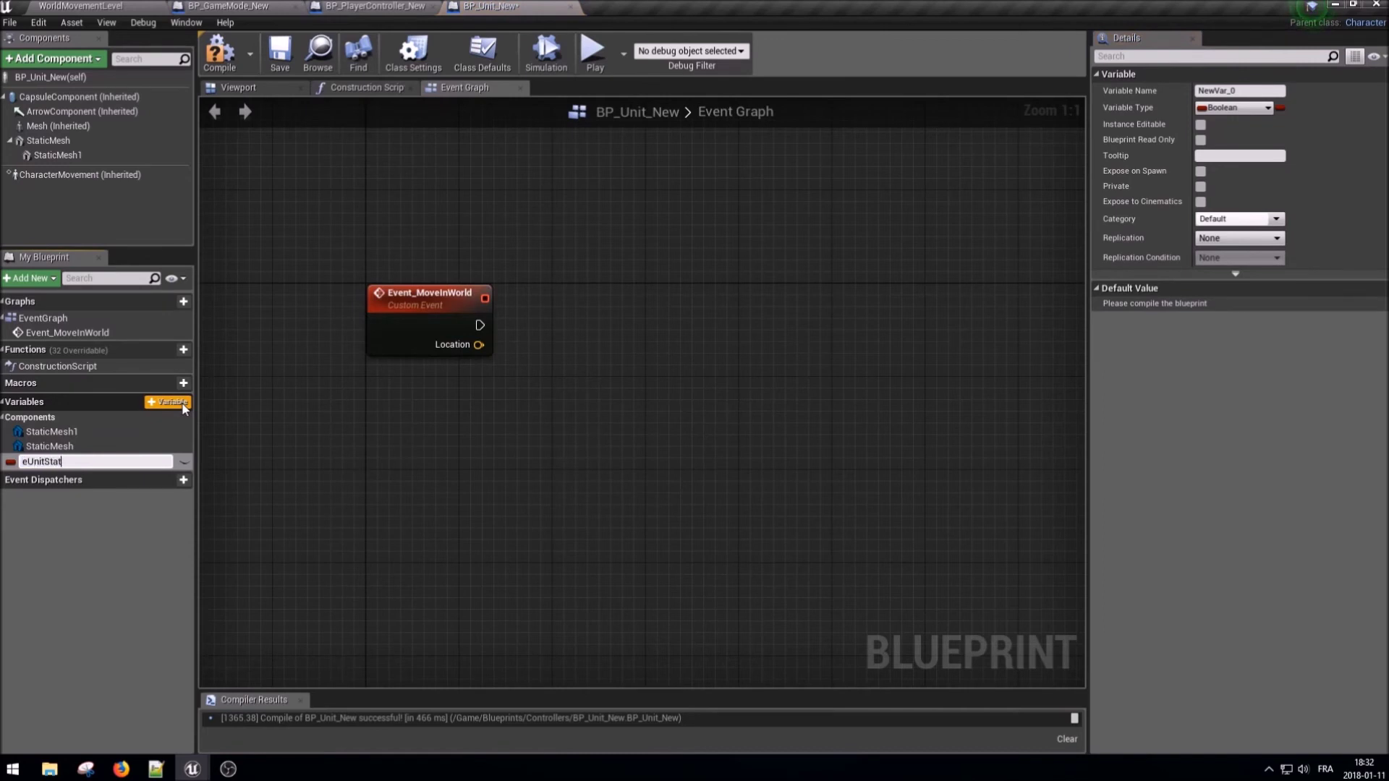
text(e)
key(Return)
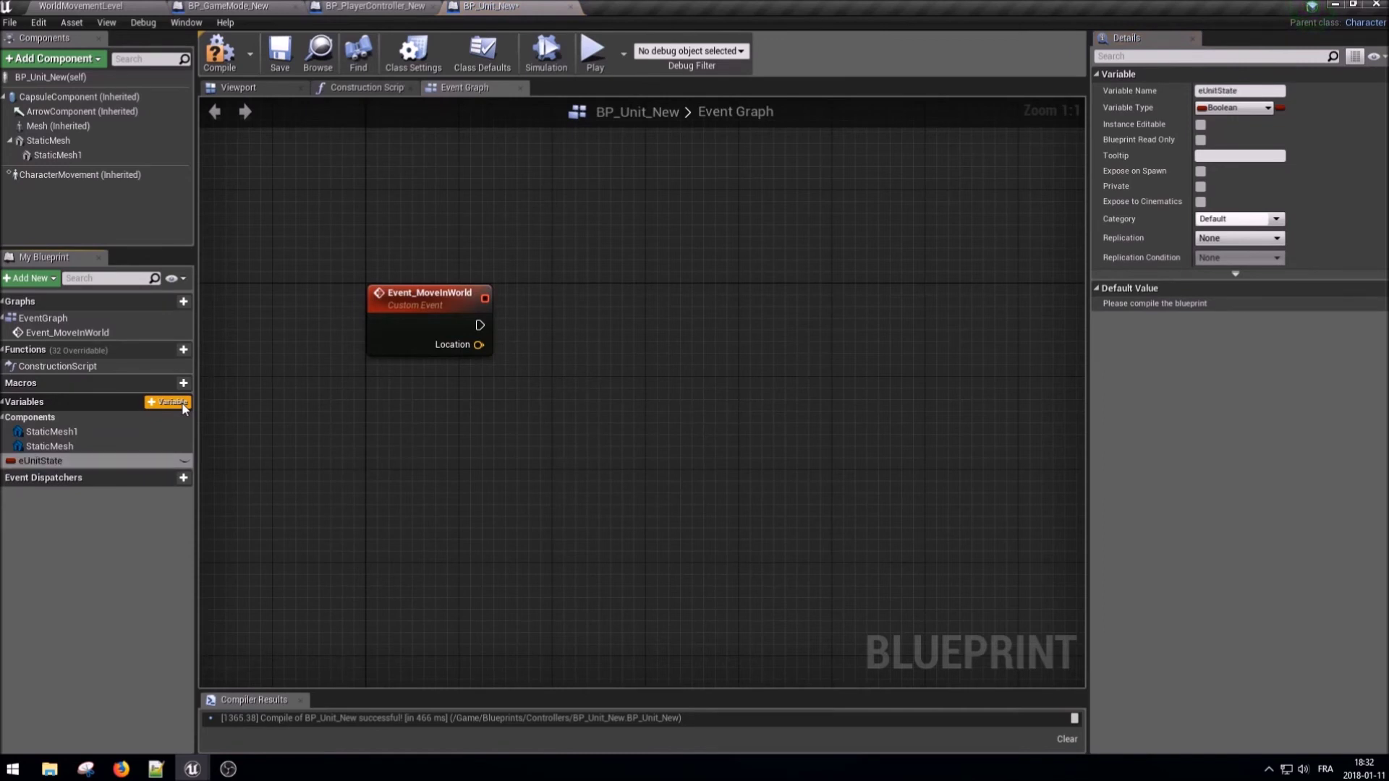
click(1233, 108)
text(eunit)
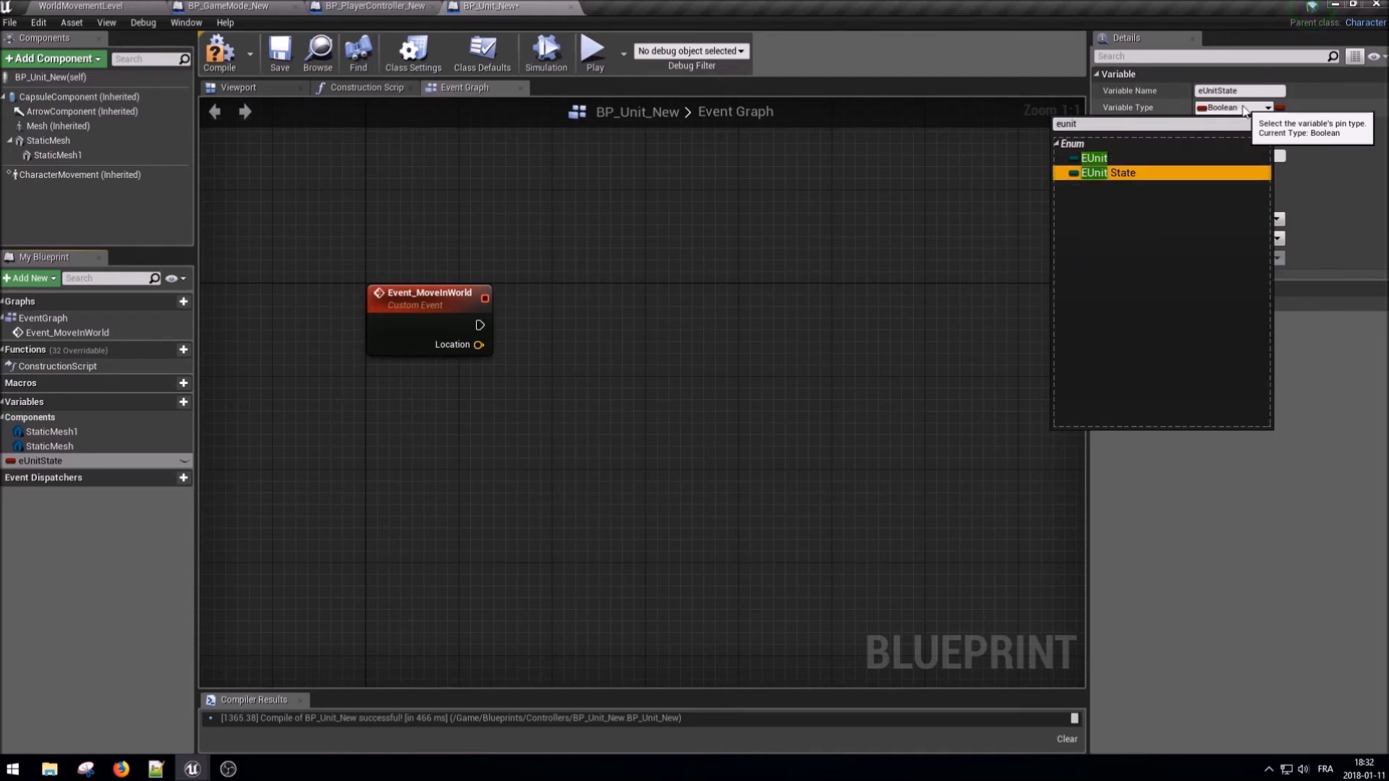
click(1109, 173)
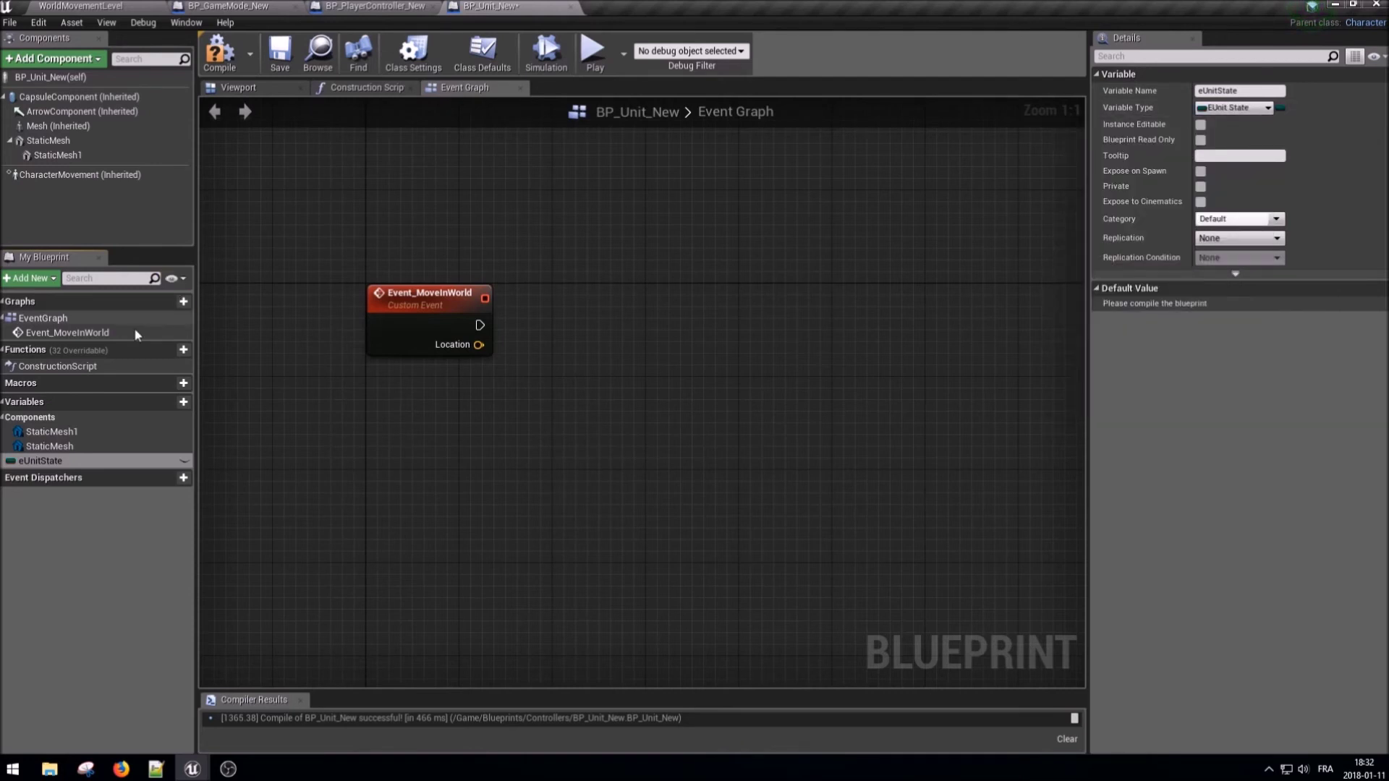
- Set eUnitState to MovingInWorld after Event_MoveInWorld, then compile and save the blueprint
drag(65, 467, 574, 374)
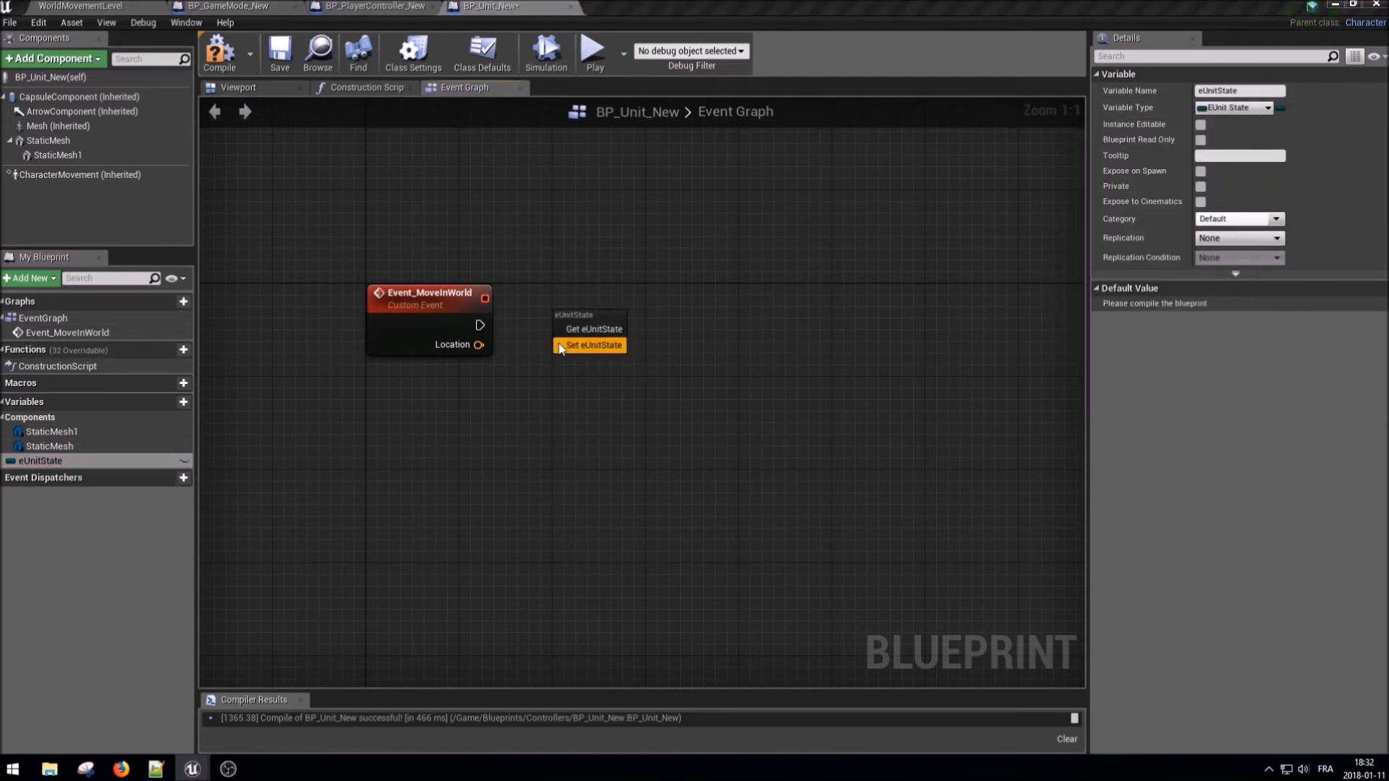
click(594, 345)
drag(480, 325, 566, 325)
click(648, 360)
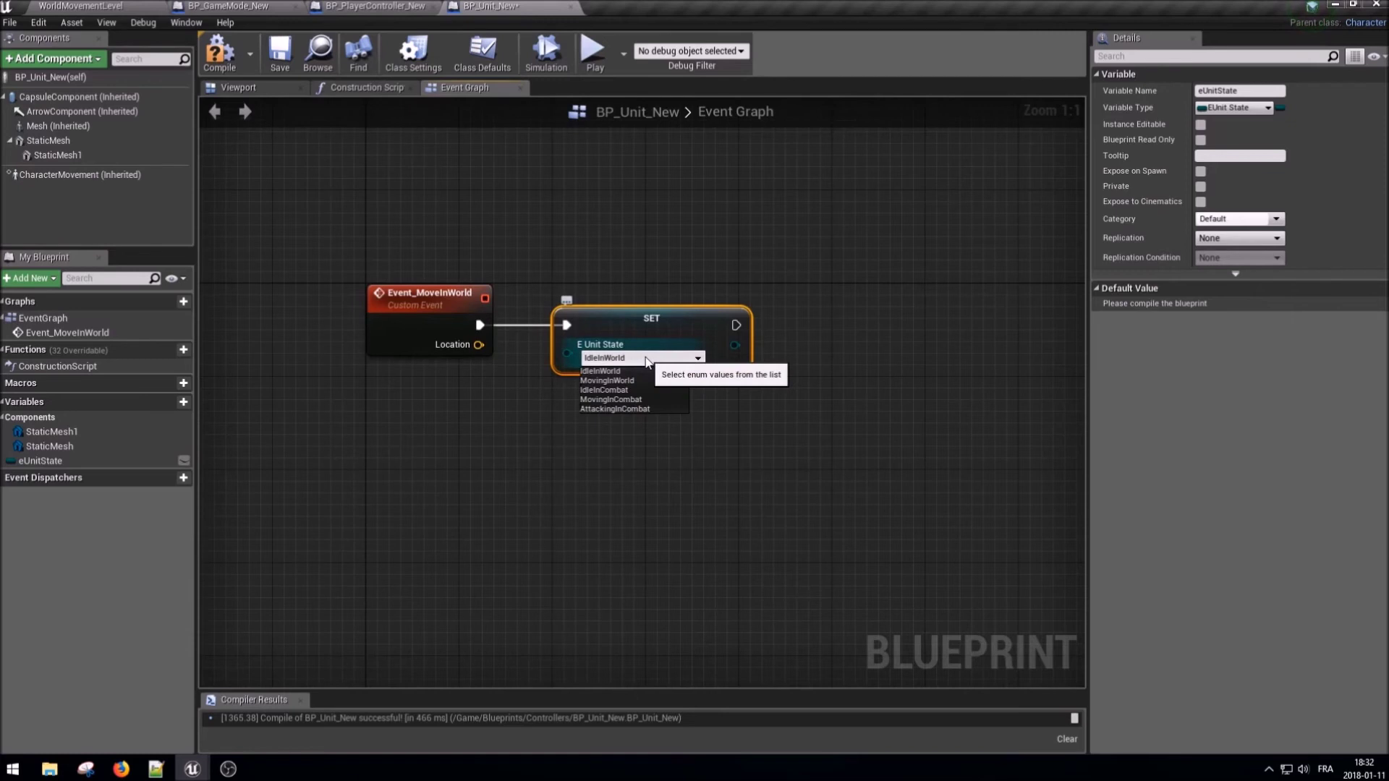
click(608, 379)
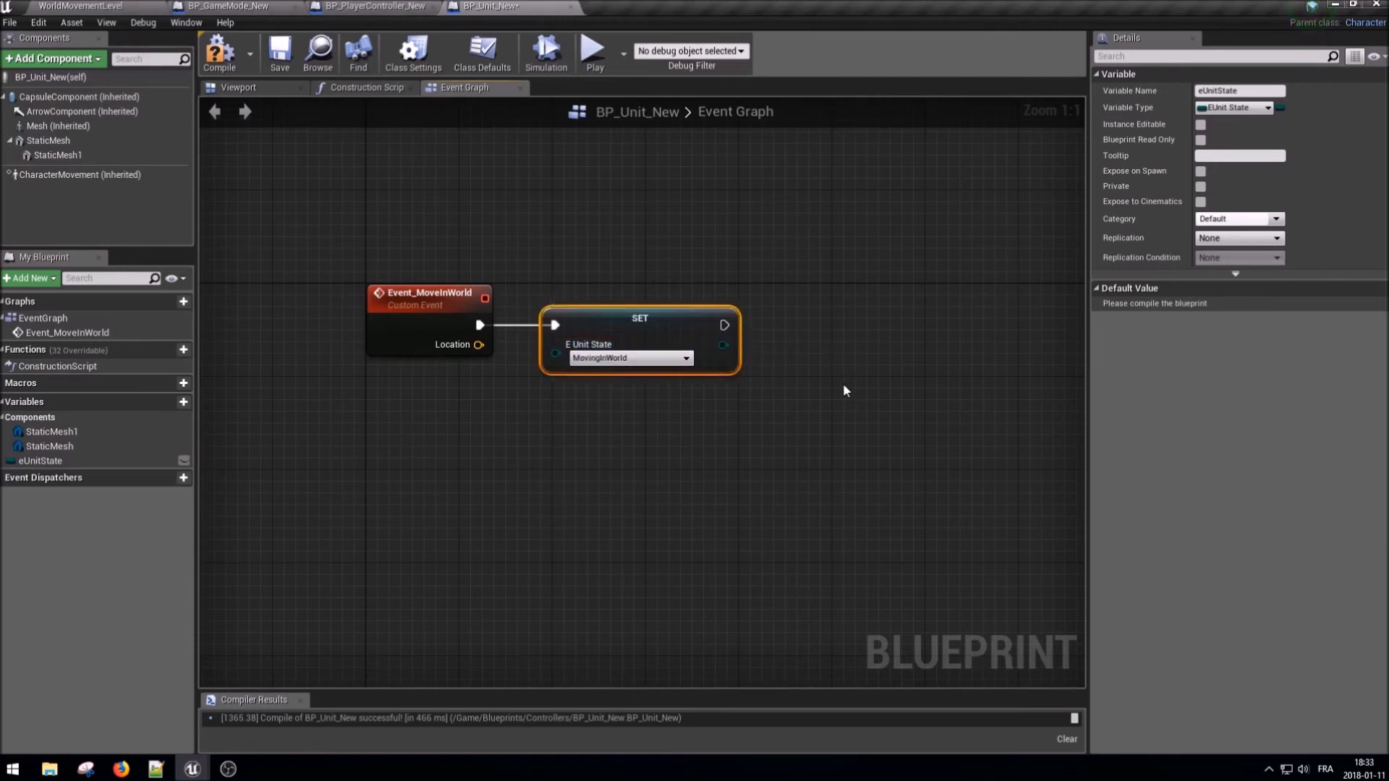
click(218, 52)
click(278, 66)
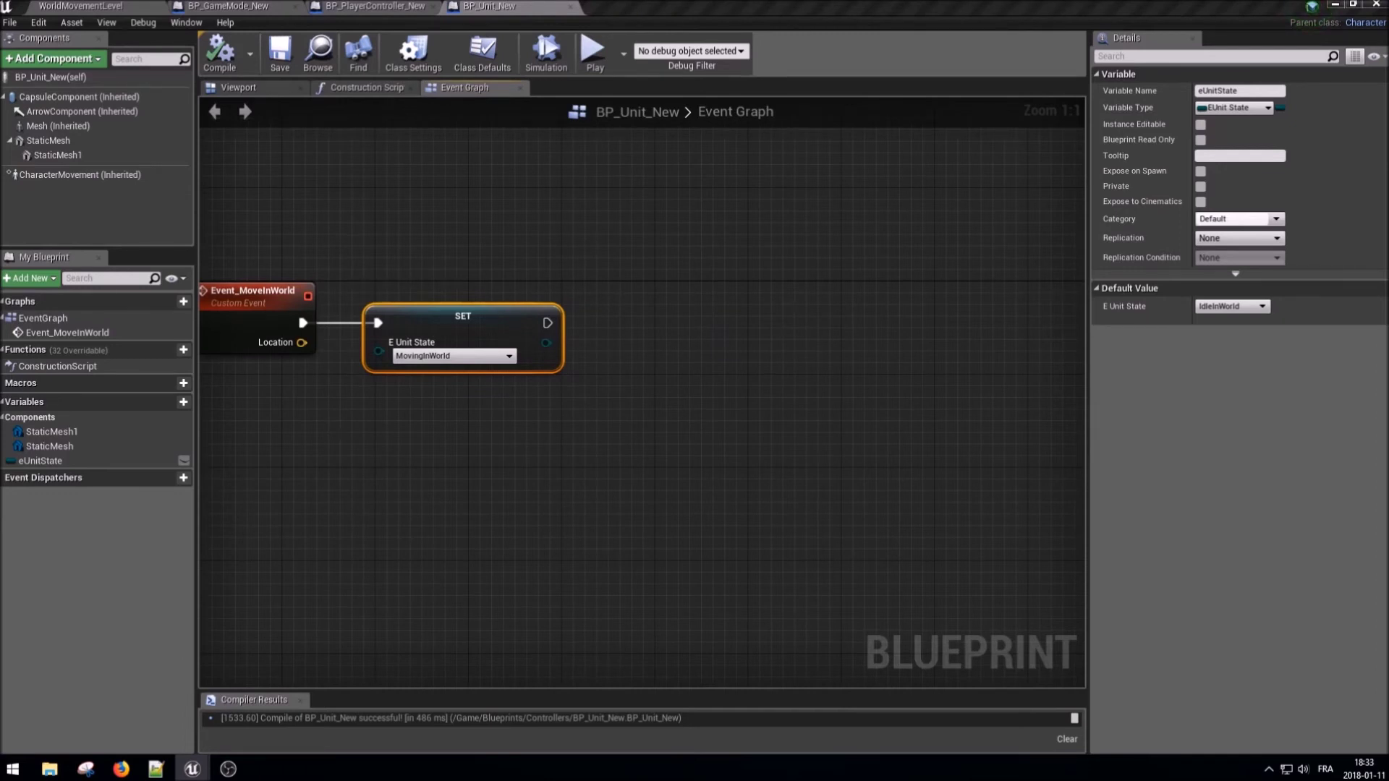
- Add a Self reference feeding a Get AIController node, lined up together
click(277, 474)
right_click(696, 441)
text(self)
key(Return)
drag(742, 447, 685, 400)
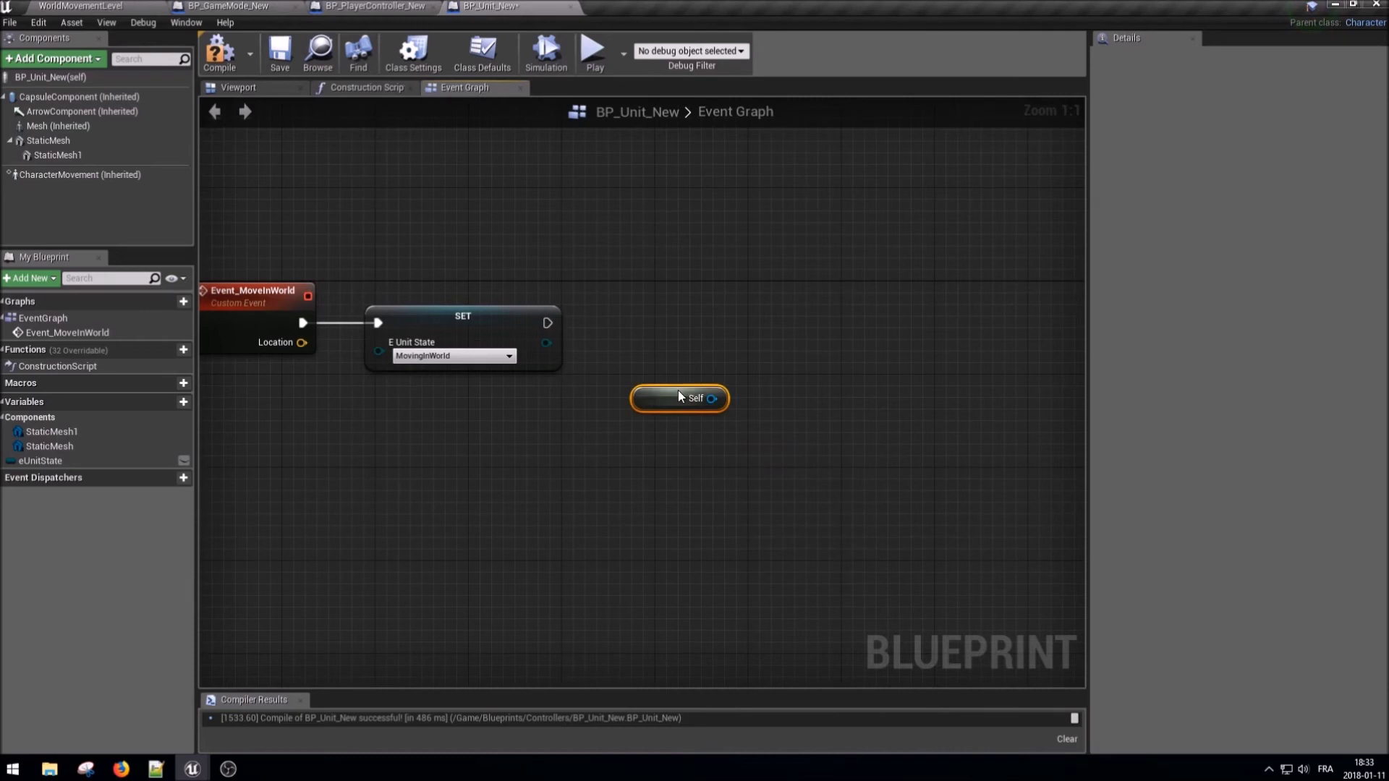
drag(700, 353, 731, 354)
text(get ai c)
key(Return)
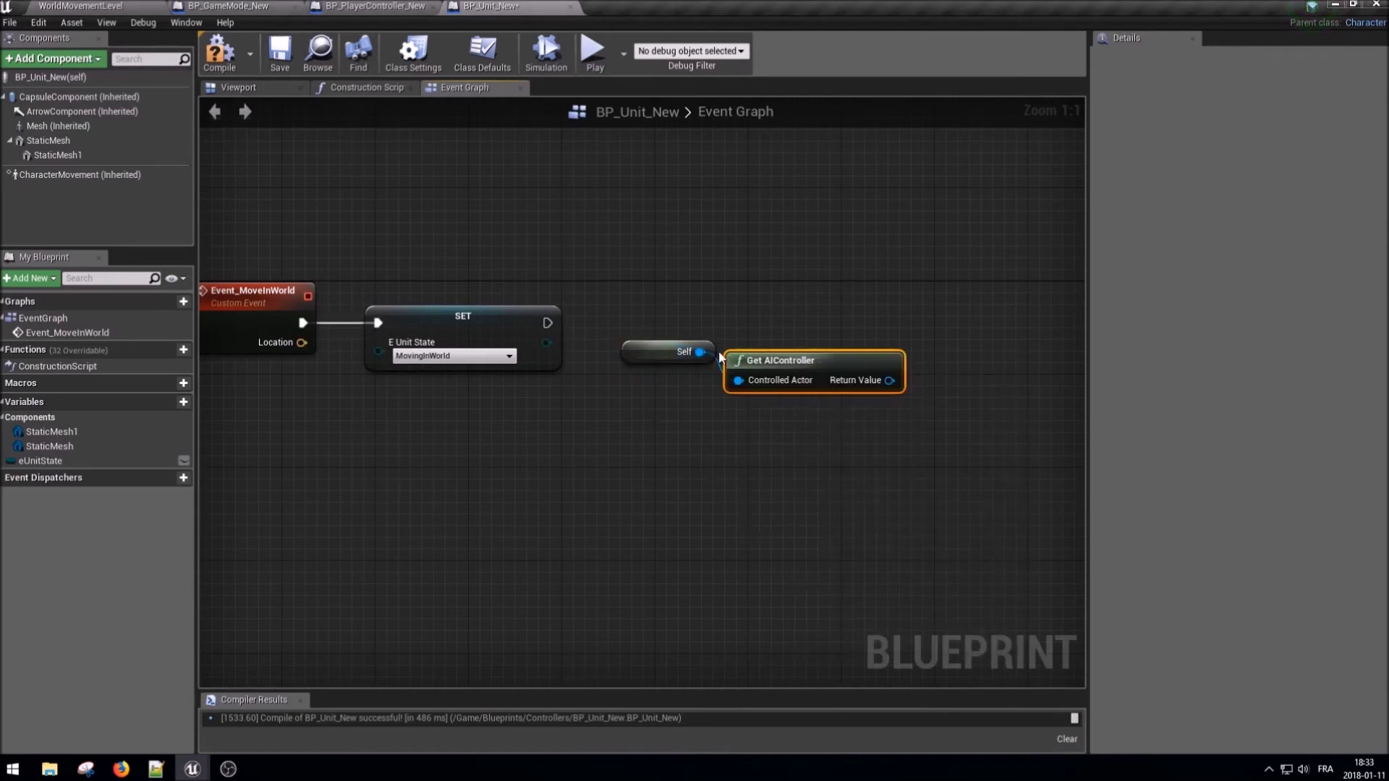
right_click(690, 359)
click(796, 425)
- Add a Move To Location or Actor node from the AI controller's return value
right_drag(865, 510, 769, 501)
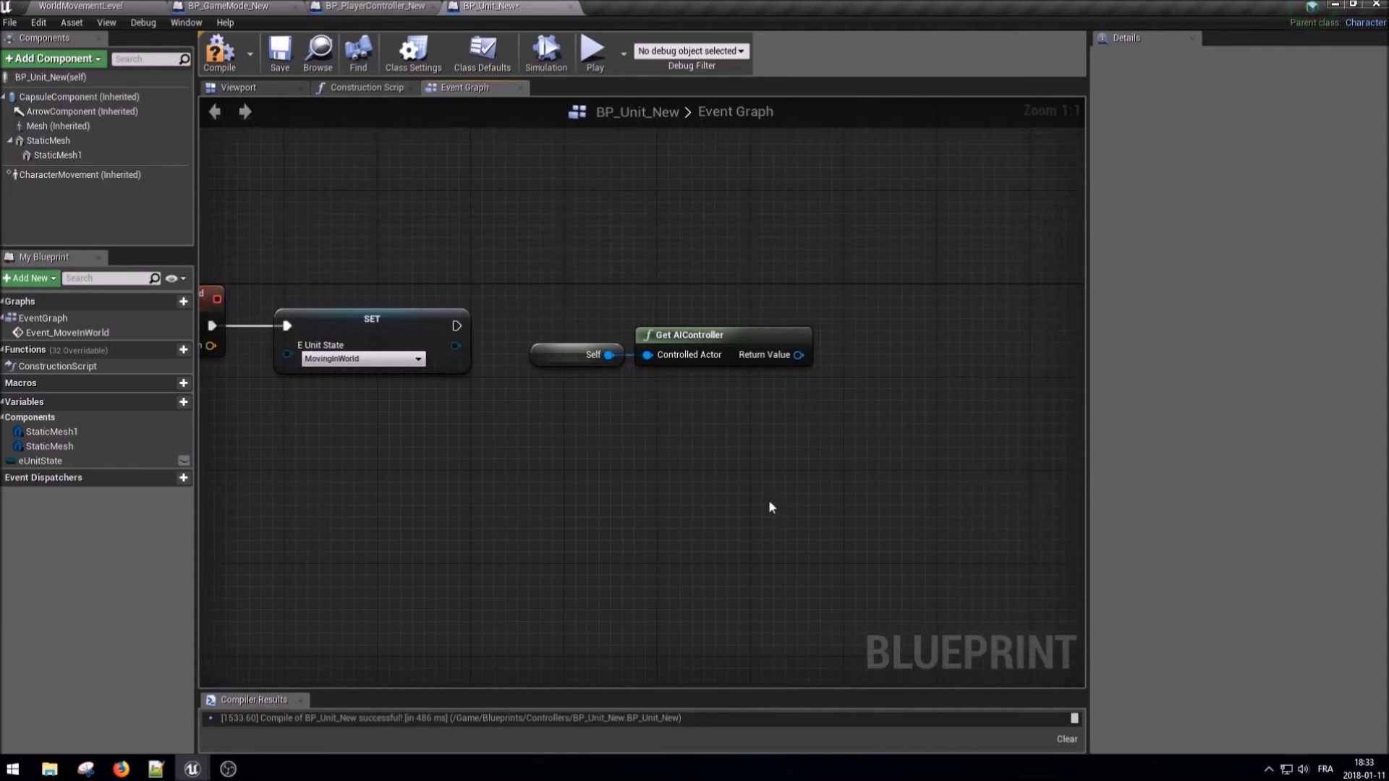
drag(799, 354, 828, 348)
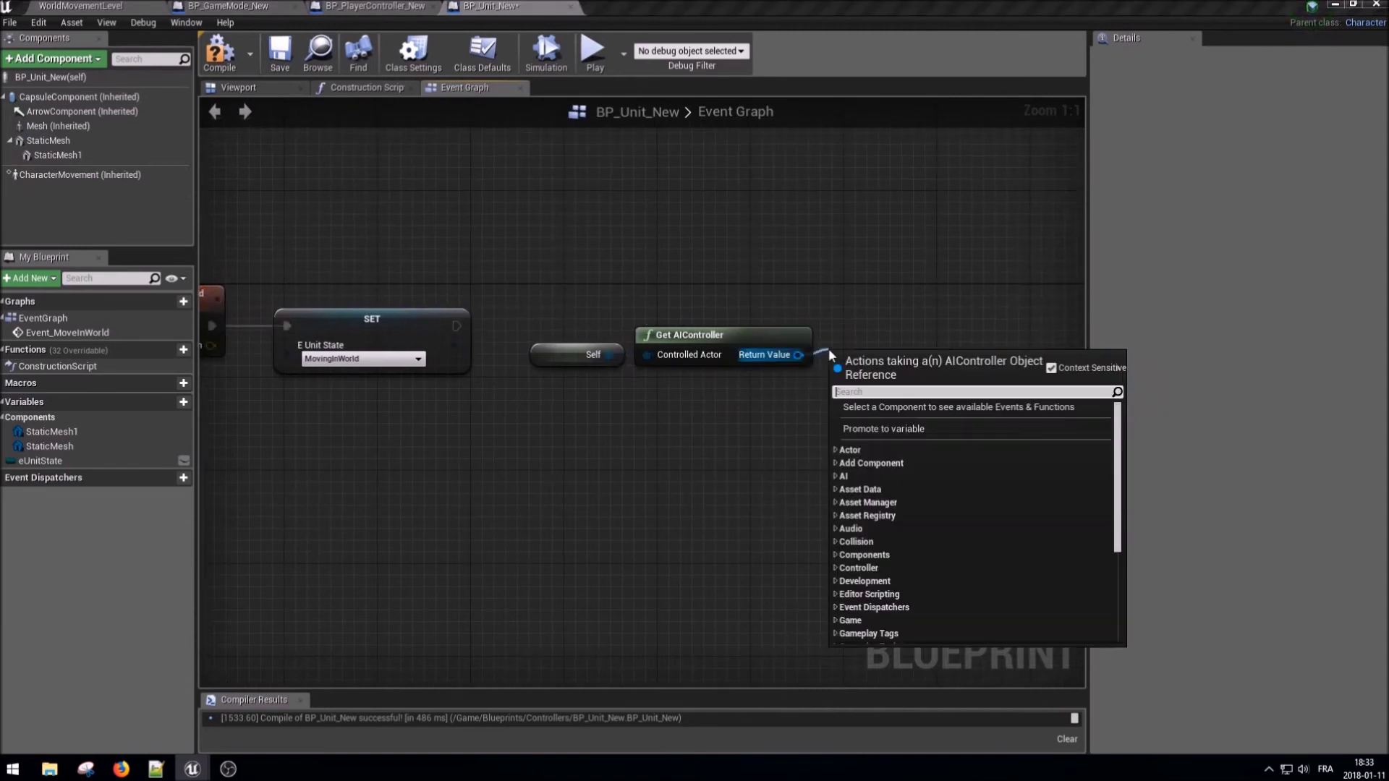
text(move to loca)
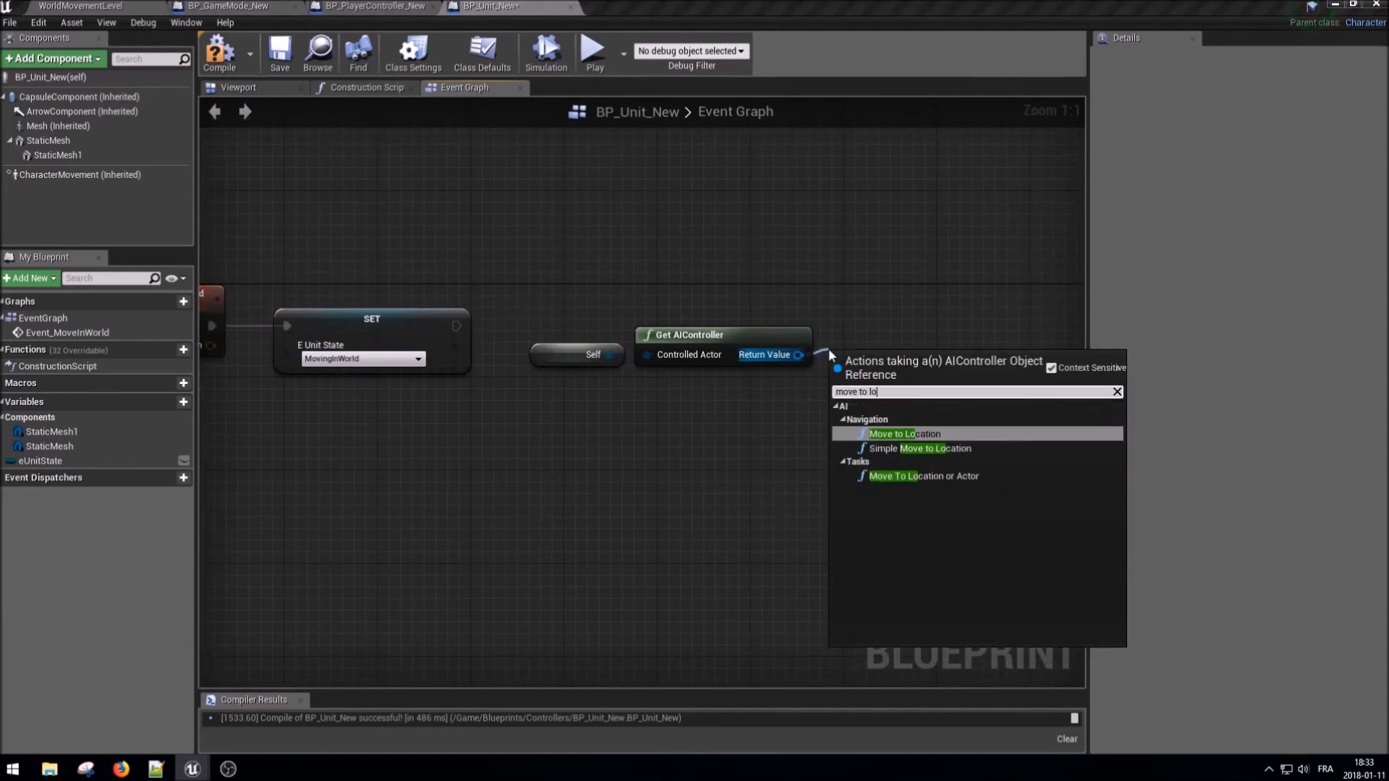
key(Down)
key(Down)
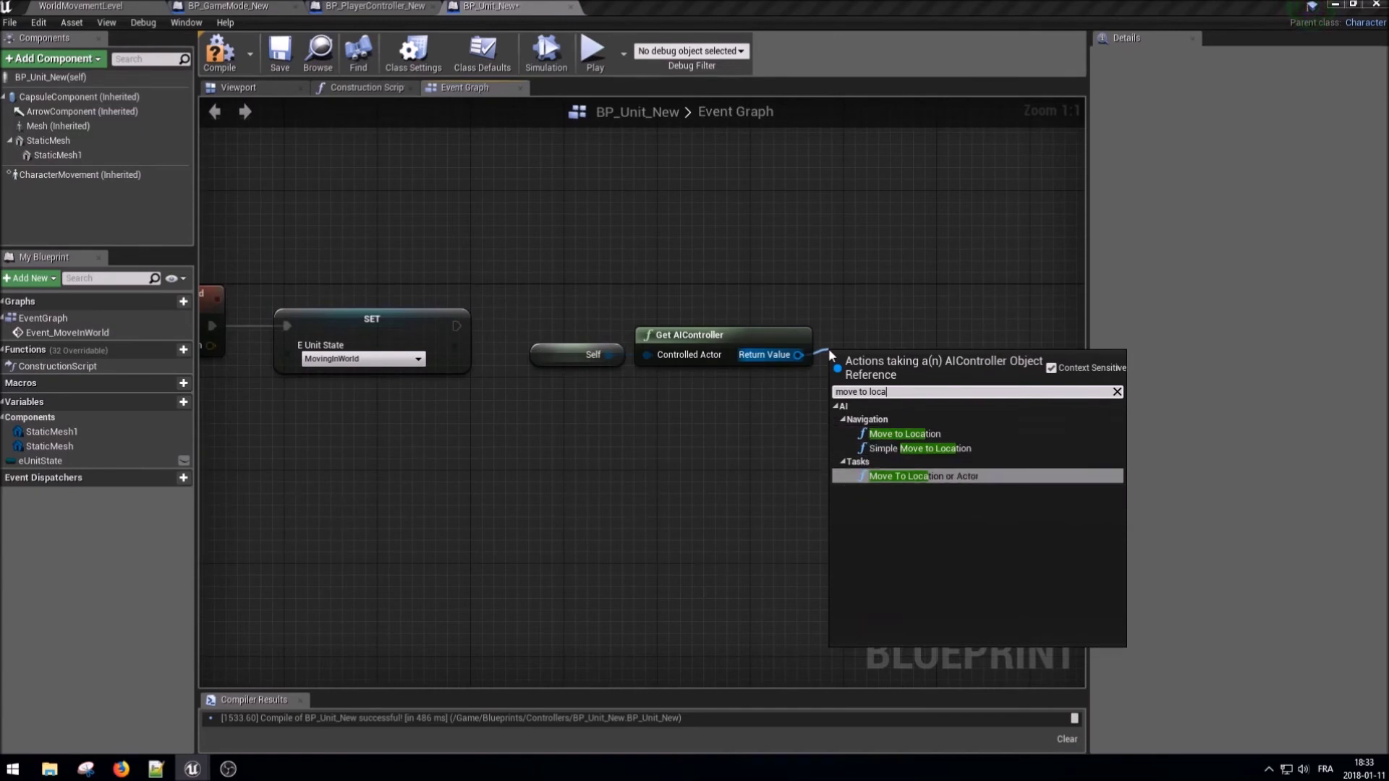
key(Return)
mouse_move(951, 387)
mouse_down()
mouse_move(943, 287)
mouse_move(954, 298)
mouse_up()
- Add a Move to Location node for comparison, then delete it as unneeded
drag(798, 354, 800, 406)
text(move to loca)
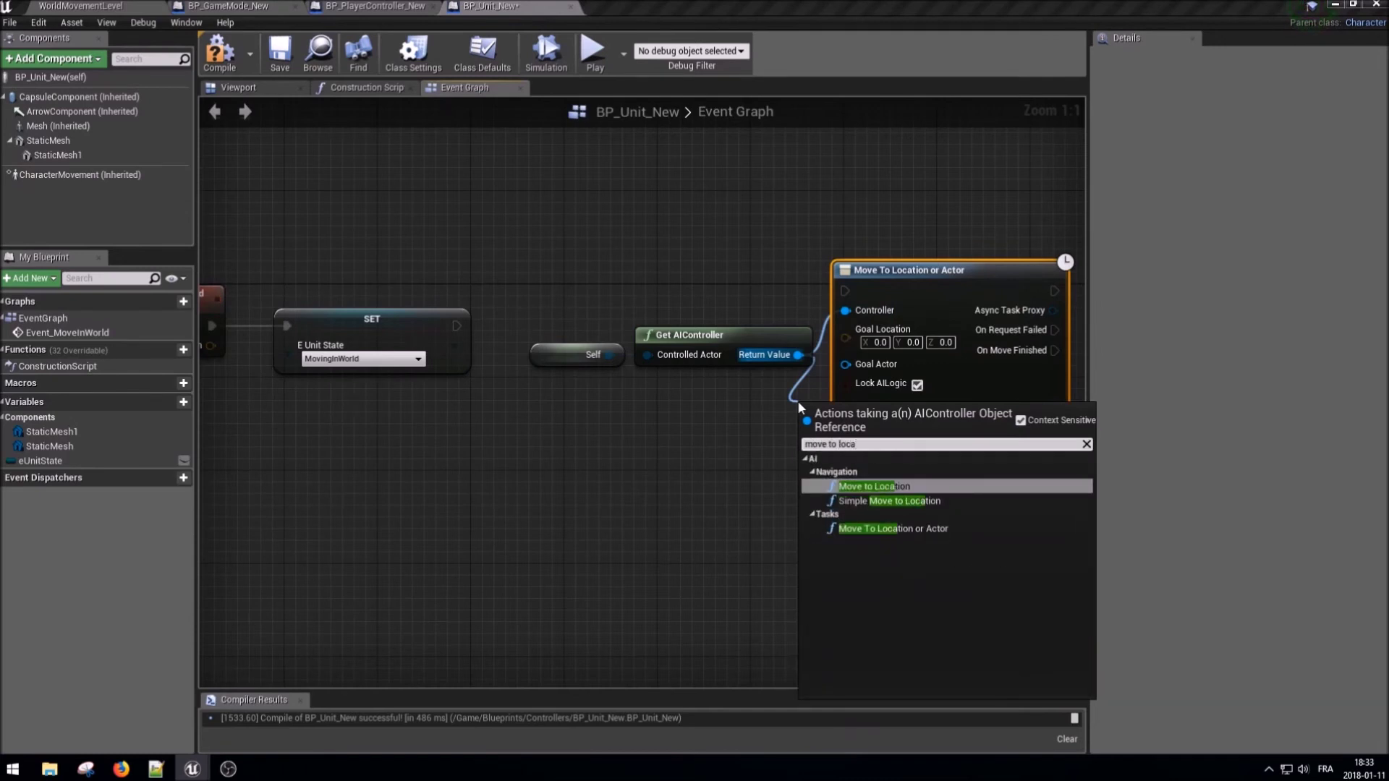
key(Return)
right_drag(982, 491, 913, 482)
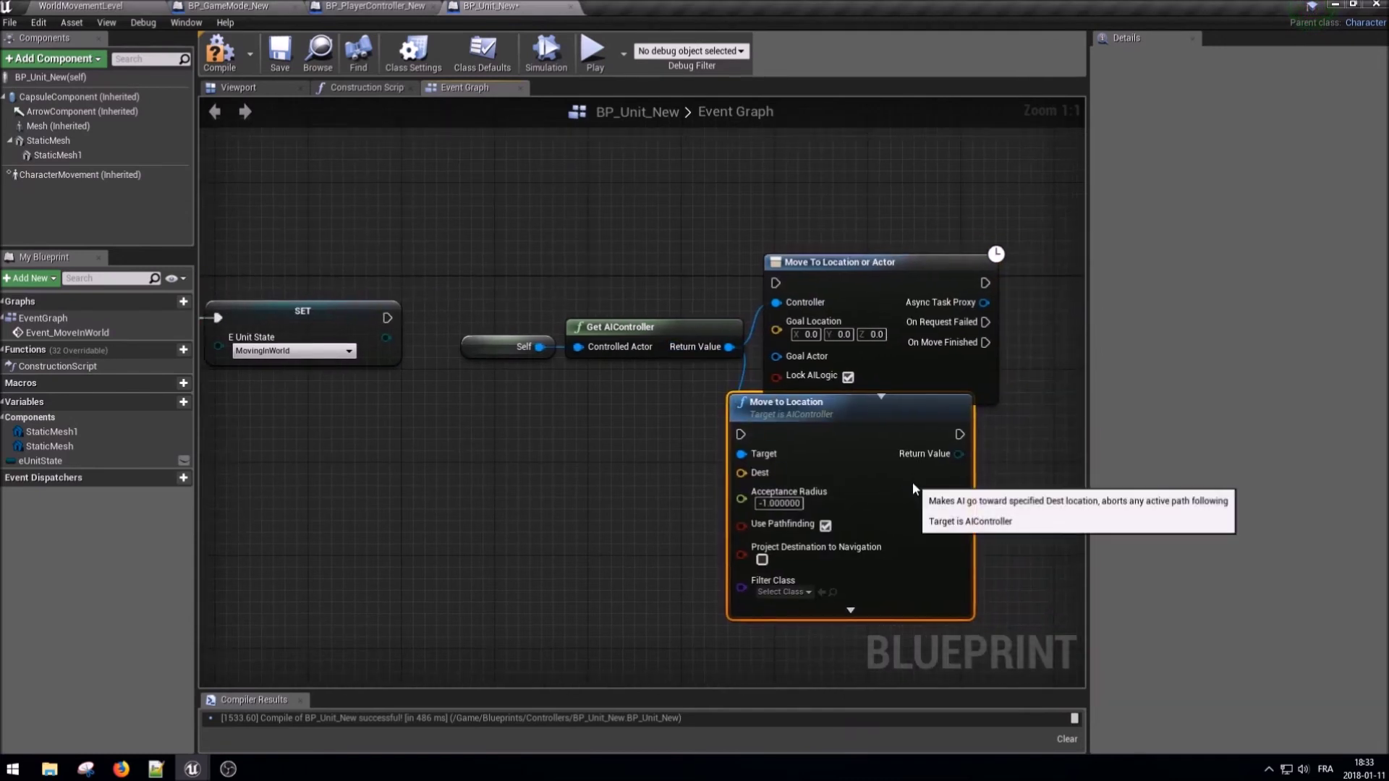
right_drag(1005, 433, 946, 433)
mouse_move(926, 342)
mouse_down()
mouse_move(1006, 391)
mouse_move(1007, 327)
mouse_up()
click(1012, 492)
click(760, 549)
key(Delete)
- Wire SET's execution output into Move To Location or Actor and straighten the connection
right_drag(558, 463, 651, 449)
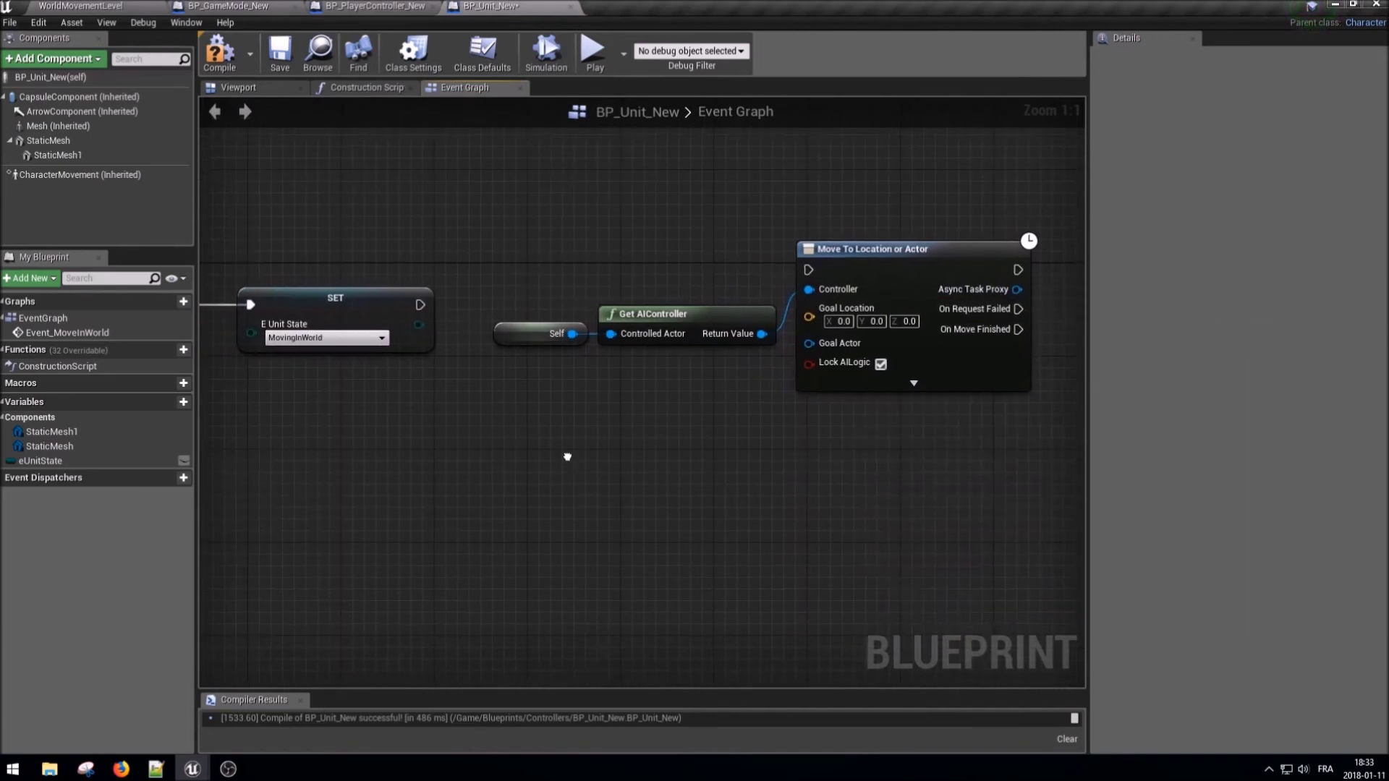
drag(419, 302, 809, 268)
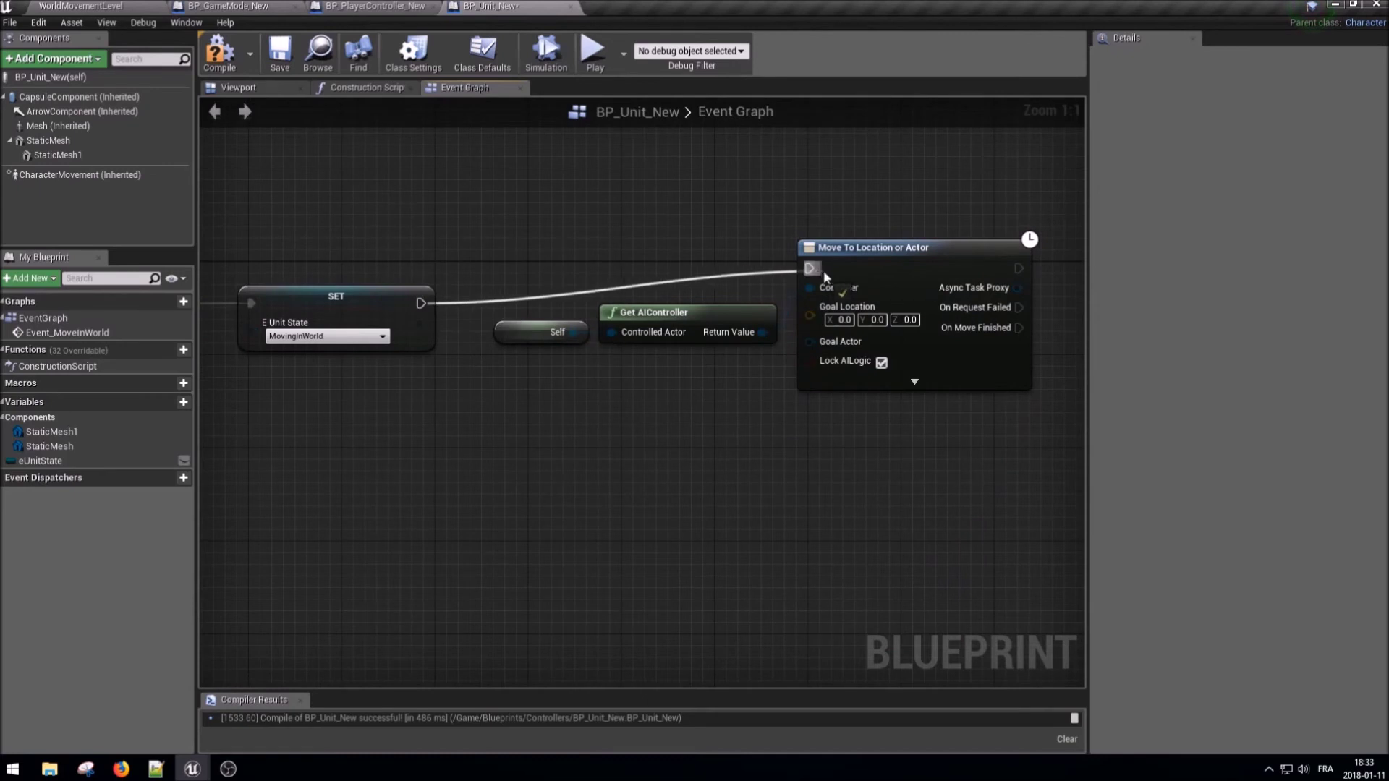
right_click(420, 302)
click(507, 453)
click(641, 527)
mouse_move(715, 455)
mouse_down()
mouse_move(550, 333)
mouse_move(562, 321)
mouse_up()
click(601, 353)
right_drag(602, 354, 606, 380)
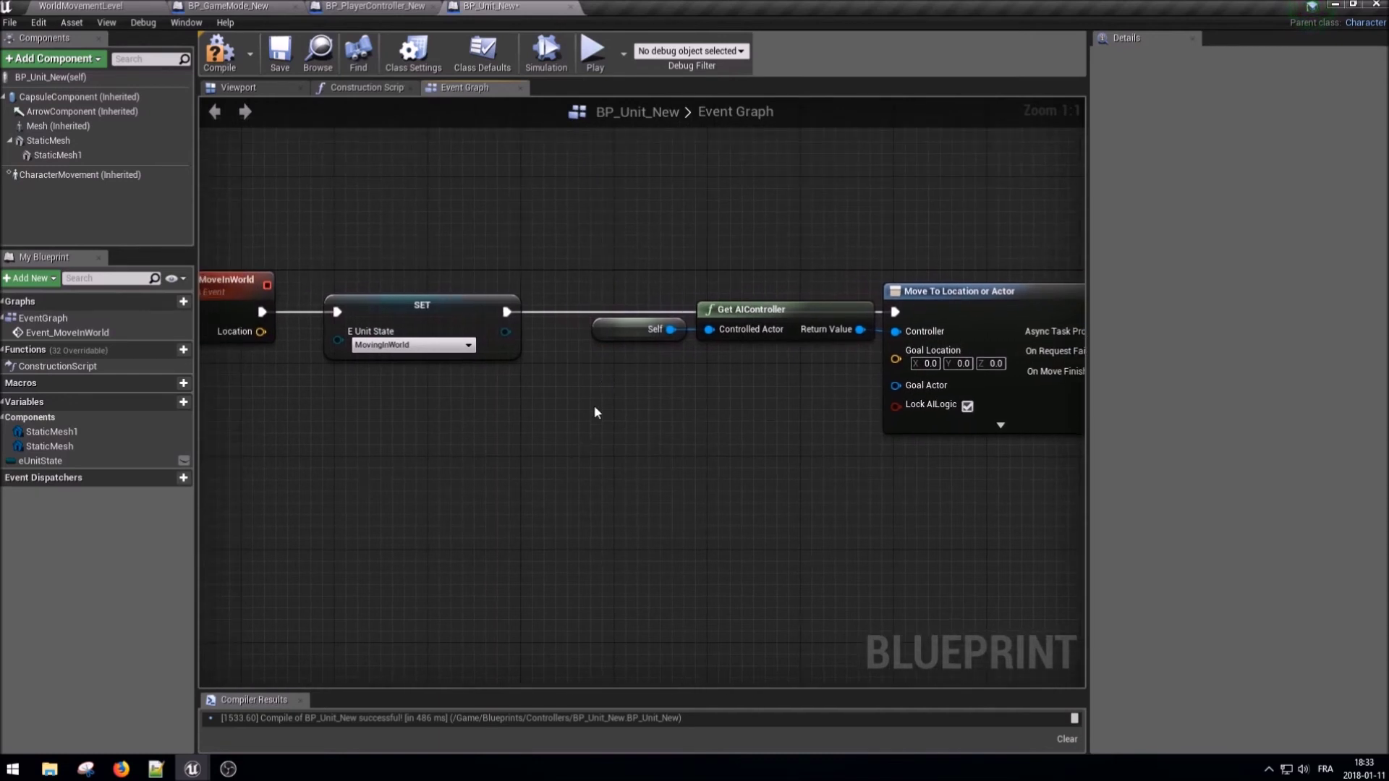
- Add a vector + vector node on the event's Location and split its second input into X, Y, Z
right_drag(595, 413, 614, 409)
mouse_move(280, 329)
mouse_down()
mouse_move(759, 459)
mouse_move(718, 427)
mouse_up()
text(make a)
key(Return)
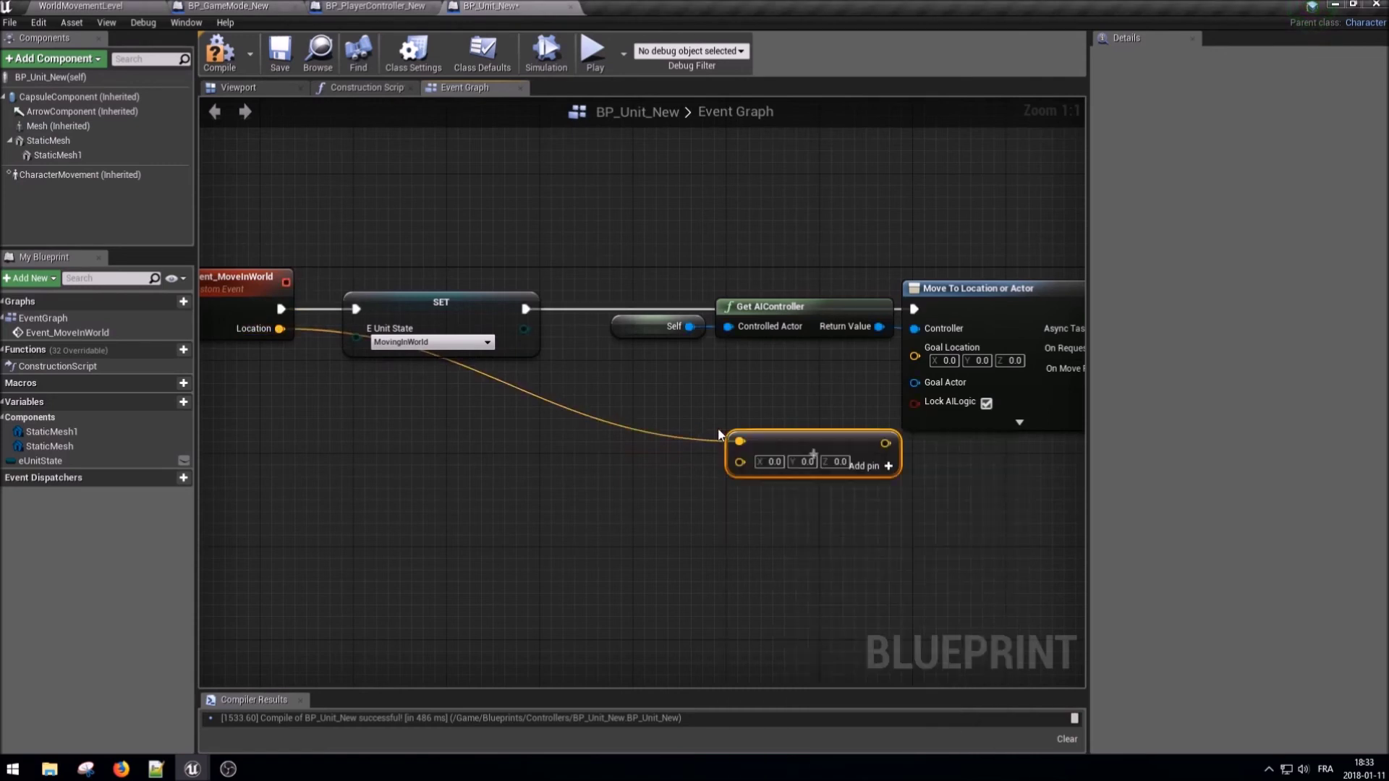
drag(767, 445, 732, 411)
right_click(705, 427)
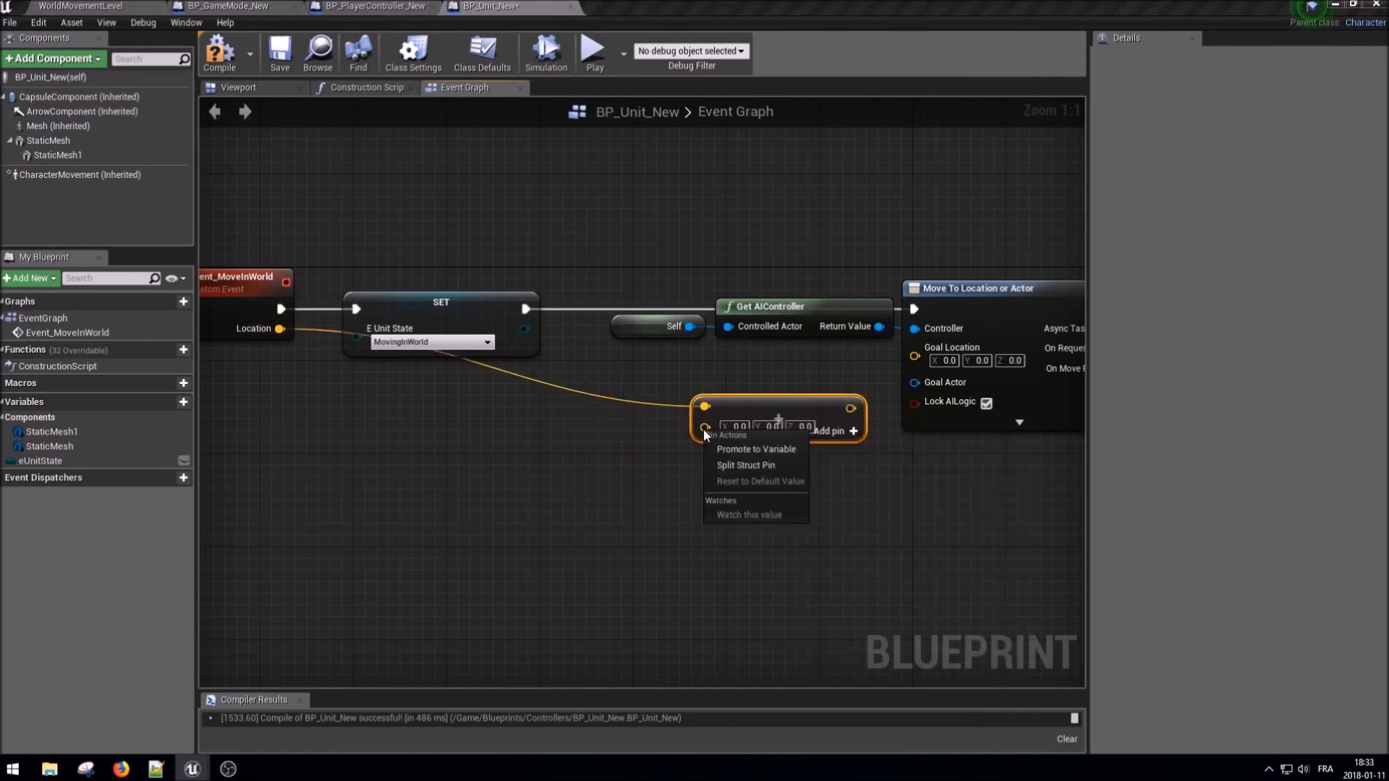
click(749, 467)
- Feed Get Capsule Half Height into Z and connect the sum to Goal Location
mouse_move(46, 99)
mouse_down()
mouse_move(488, 510)
mouse_move(478, 456)
mouse_move(587, 475)
mouse_up()
text(get)
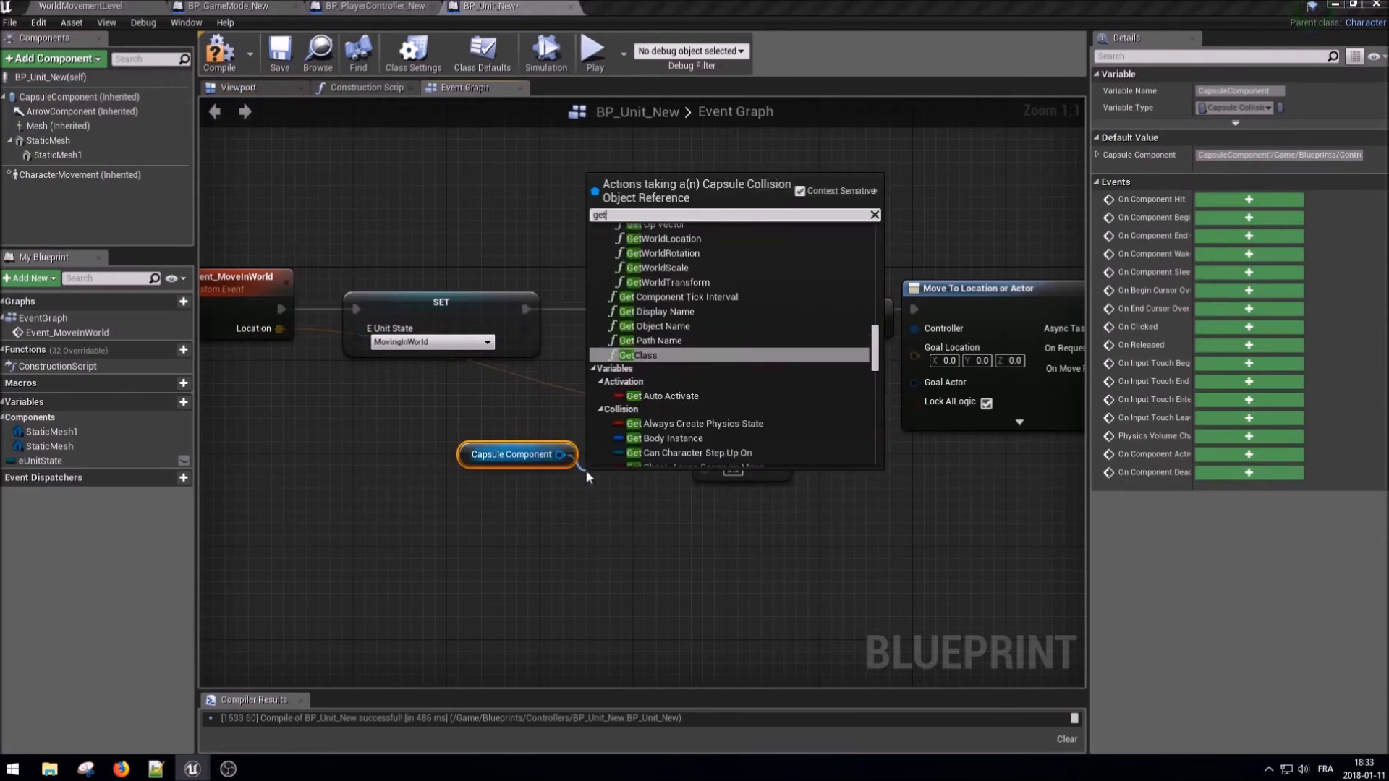
text( hal)
key(Down)
key(Down)
key(Return)
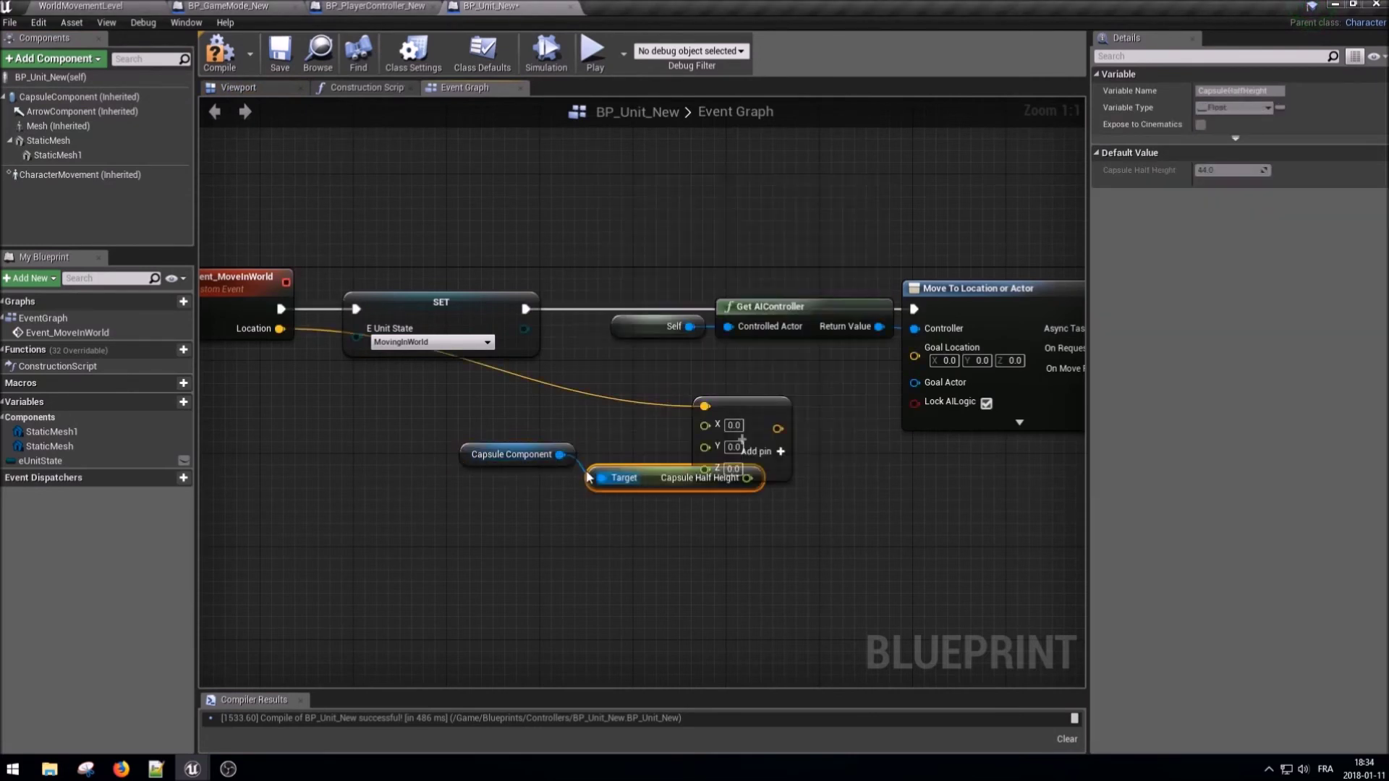
mouse_move(688, 479)
mouse_down()
mouse_move(535, 479)
mouse_move(705, 468)
mouse_up()
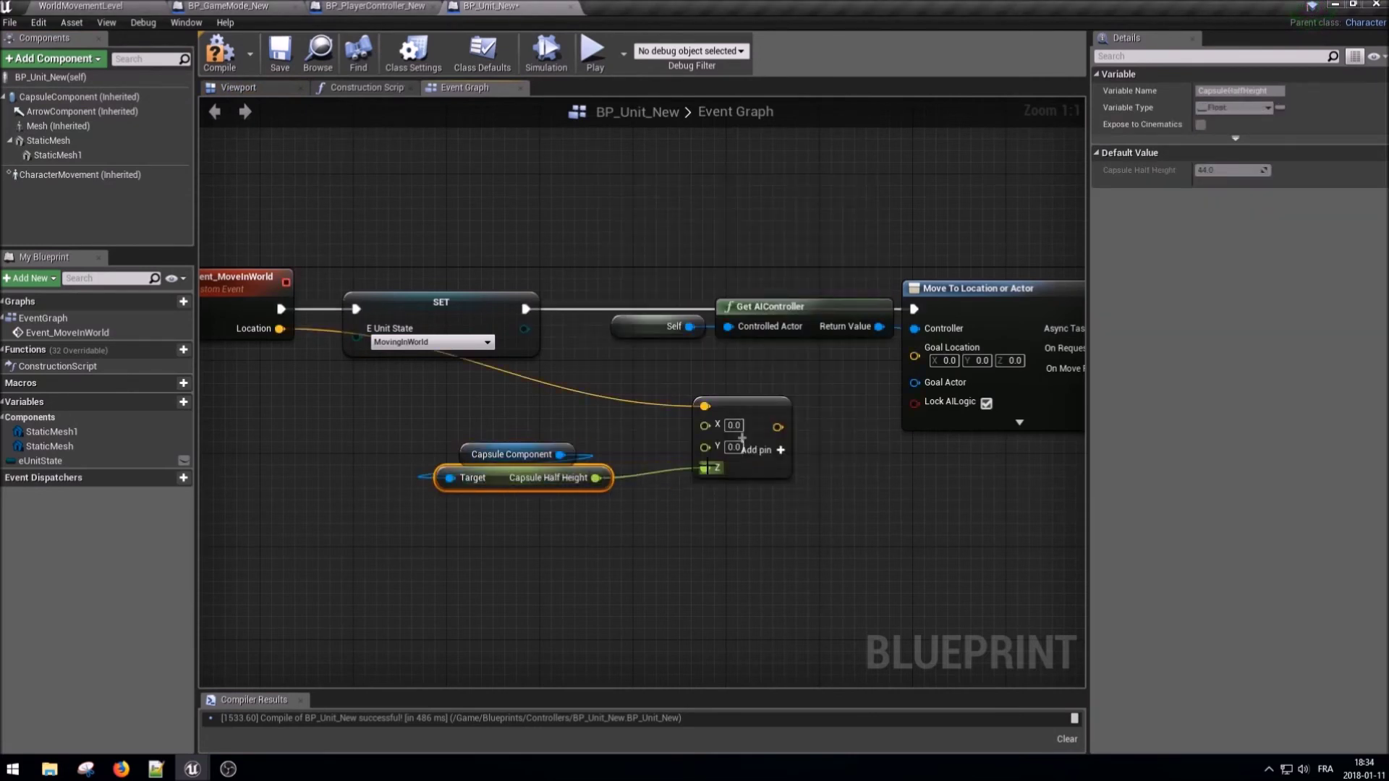
drag(776, 427, 915, 356)
- Tidy the Location wire with a reroute point and align the capsule nodes with their inputs
drag(753, 402, 846, 367)
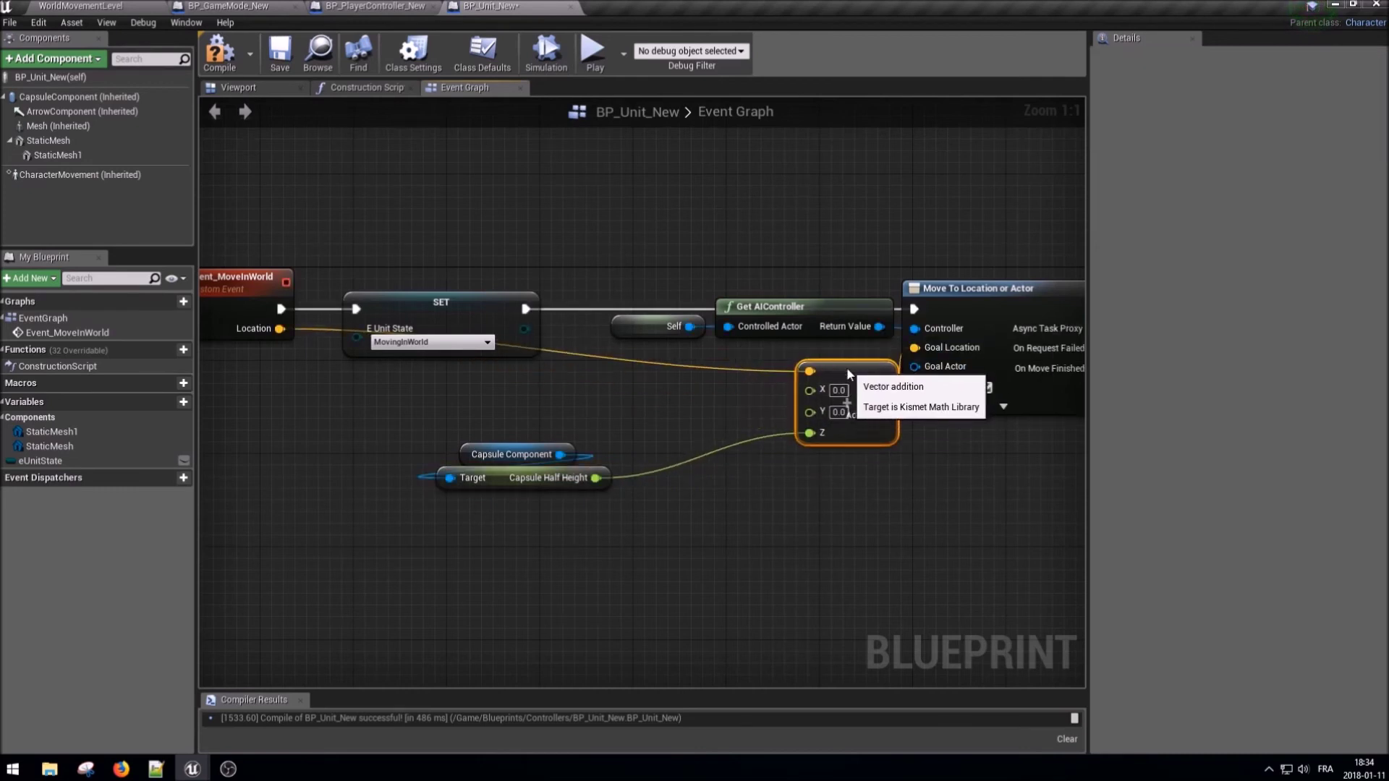
double_click(316, 334)
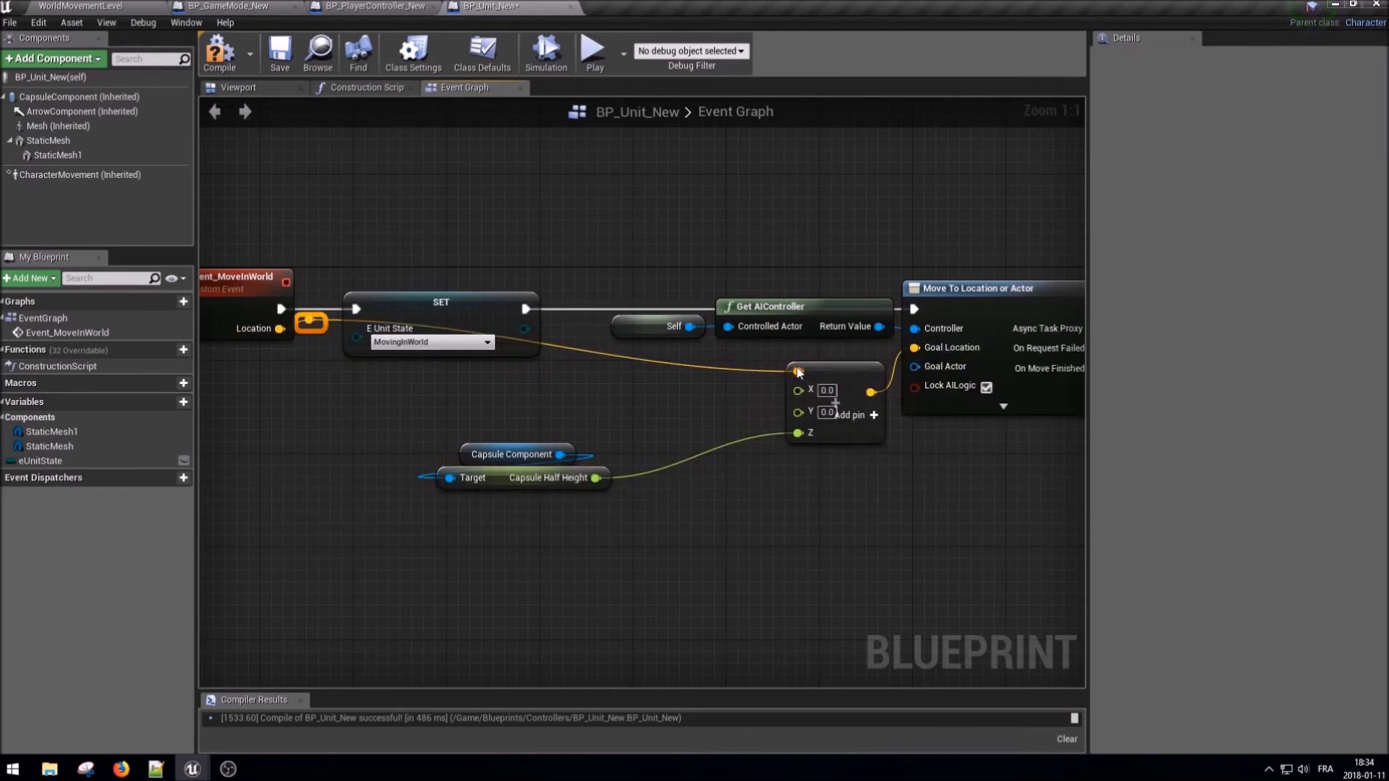
right_click(799, 371)
click(868, 428)
right_click(797, 433)
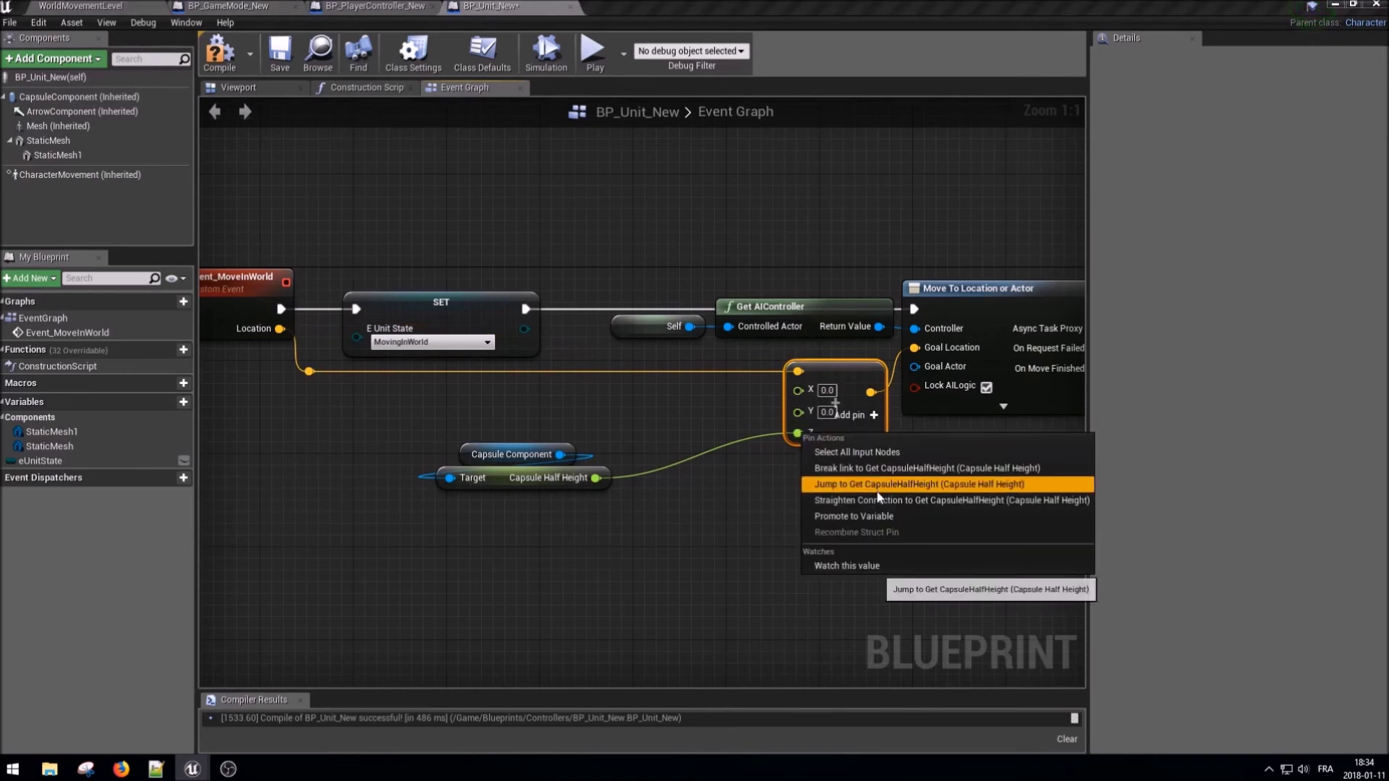
click(877, 495)
drag(470, 433, 644, 433)
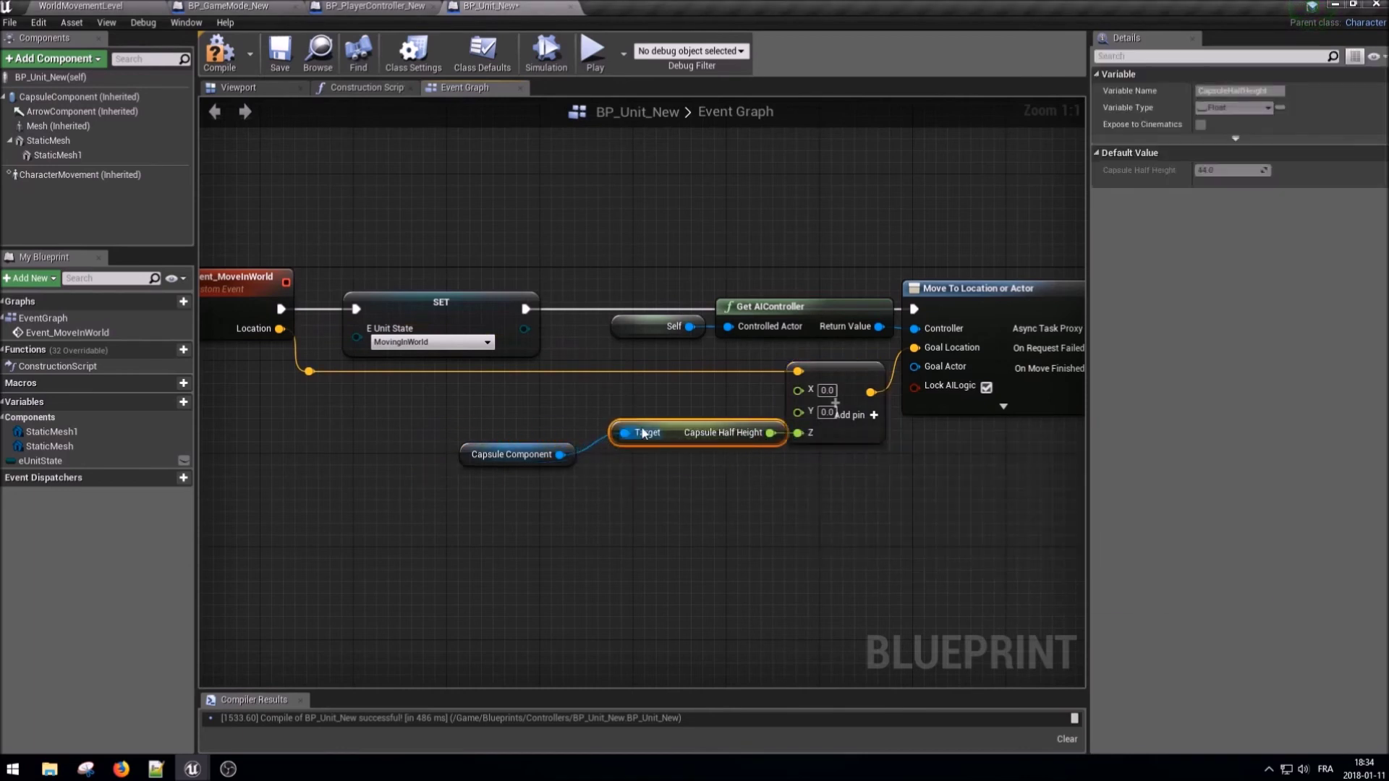
click(699, 512)
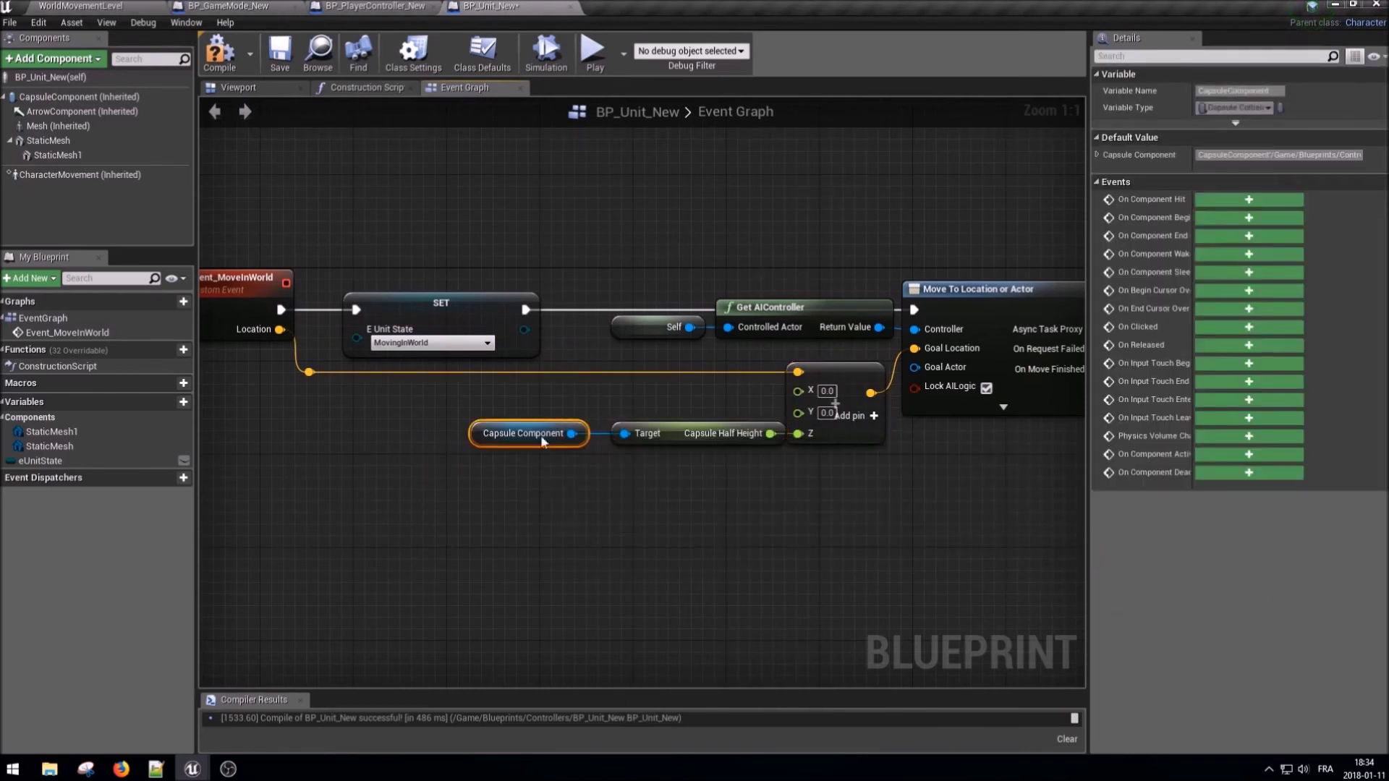
click(830, 571)
- Review the movement chain, briefly expand Move To's advanced inputs, and select Self and Get AIController
scroll(832, 572, down, 2)
right_drag(830, 552, 693, 530)
drag(1023, 542, 493, 307)
click(792, 536)
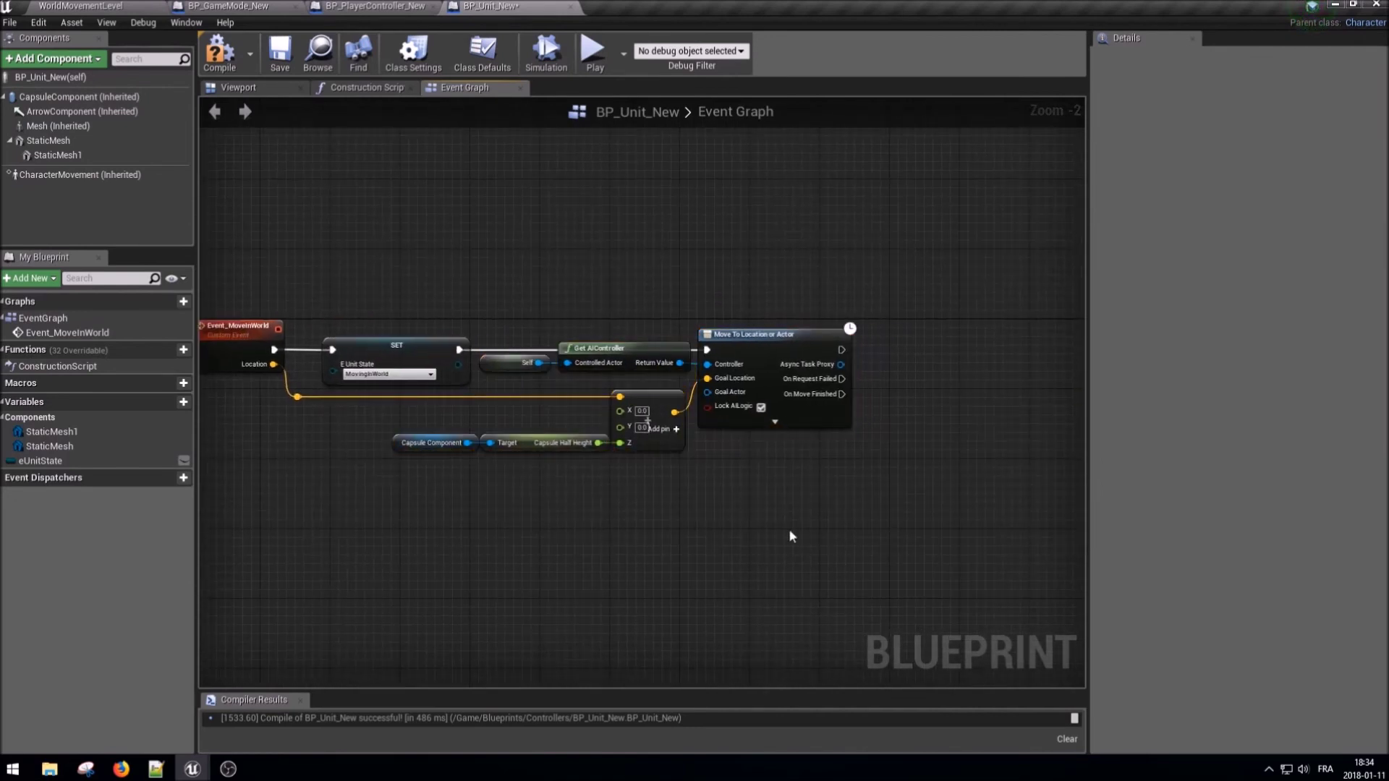
scroll(774, 427, up, 2)
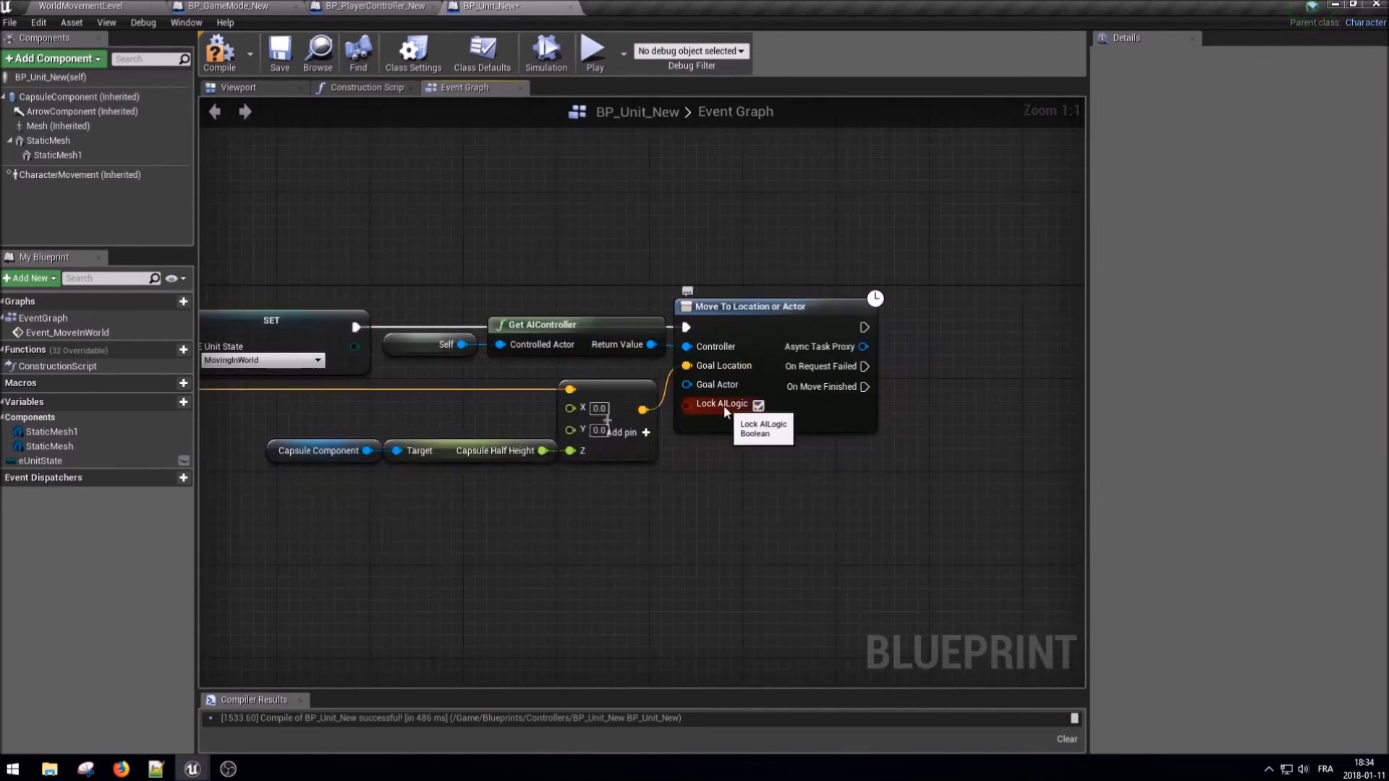
click(786, 429)
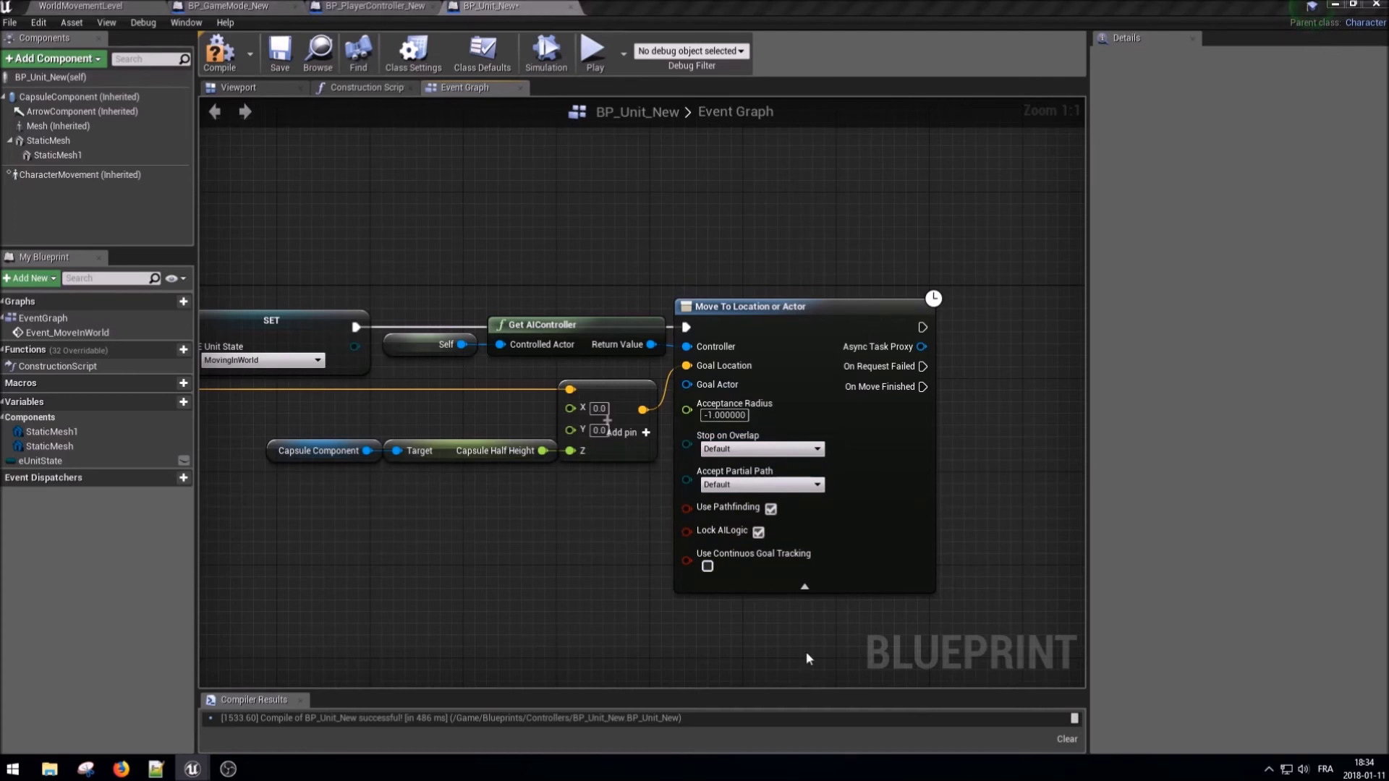
click(804, 587)
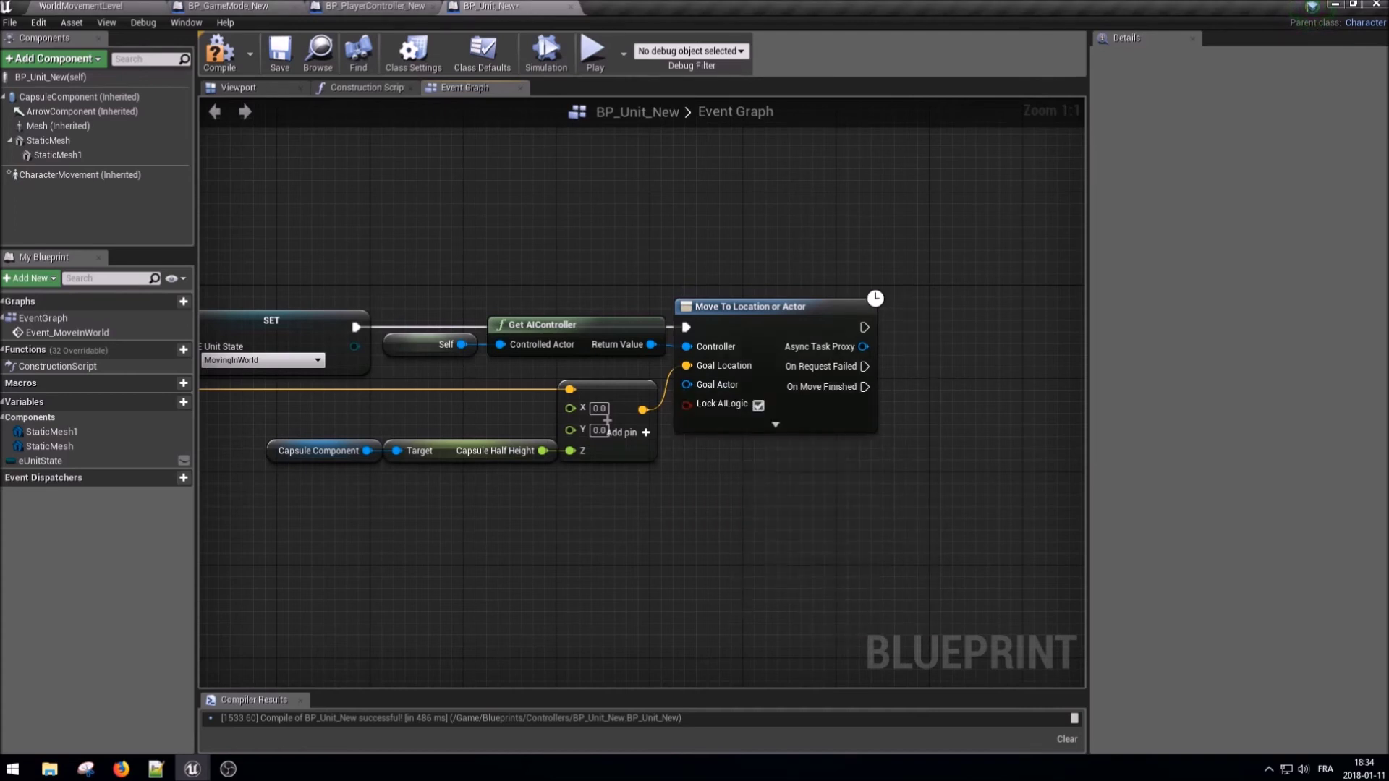
right_drag(793, 460, 586, 469)
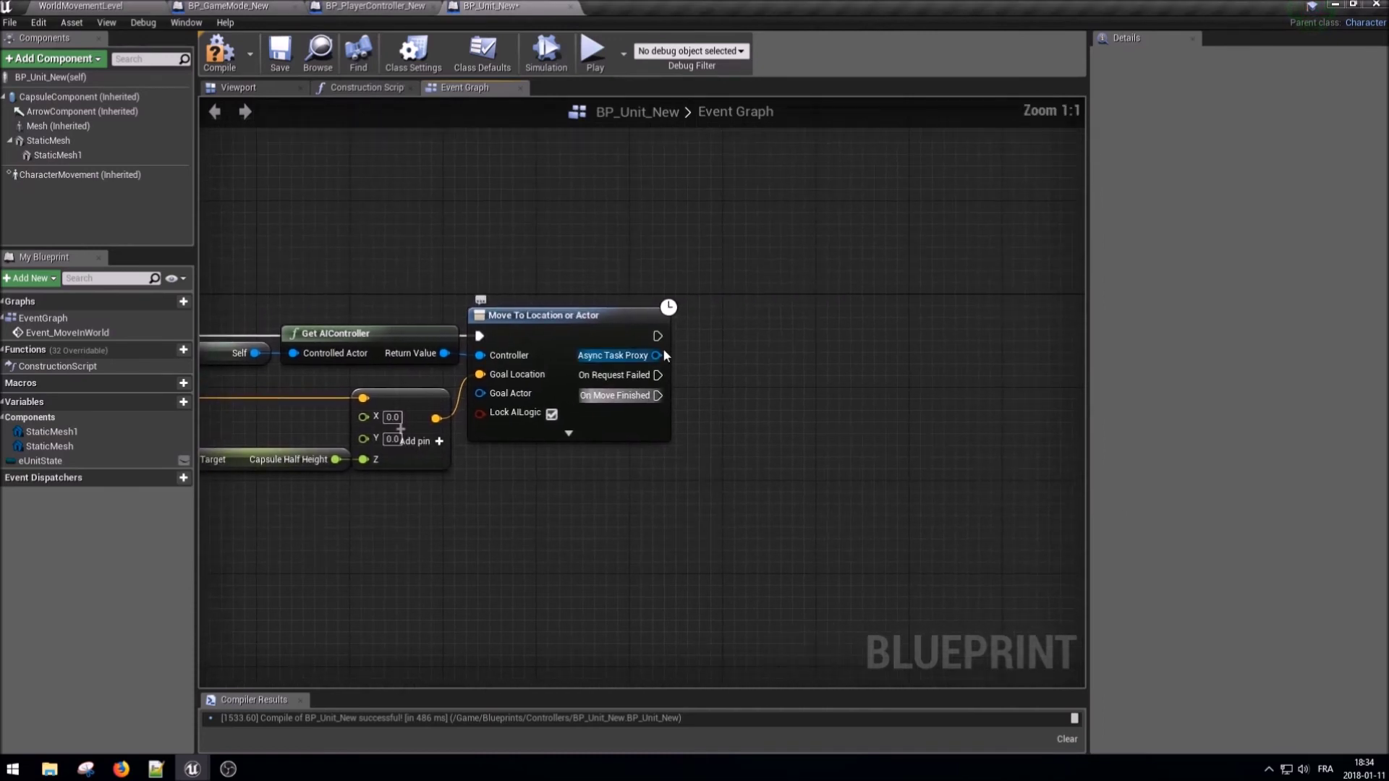
right_drag(307, 354, 430, 345)
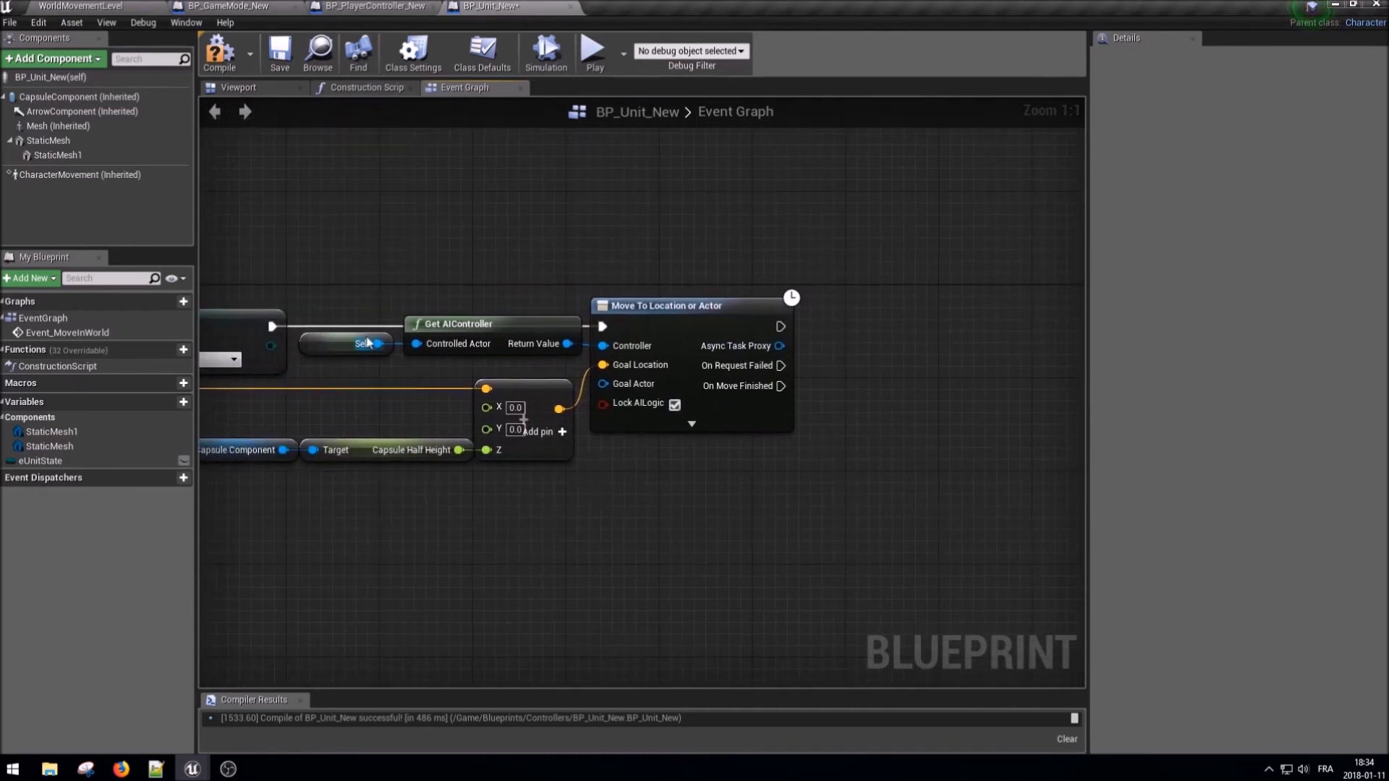
- Paste Self and Get AIController copies and run Stop Movement on them from On Move Finished
key(ctrl+v)
drag(870, 454, 907, 432)
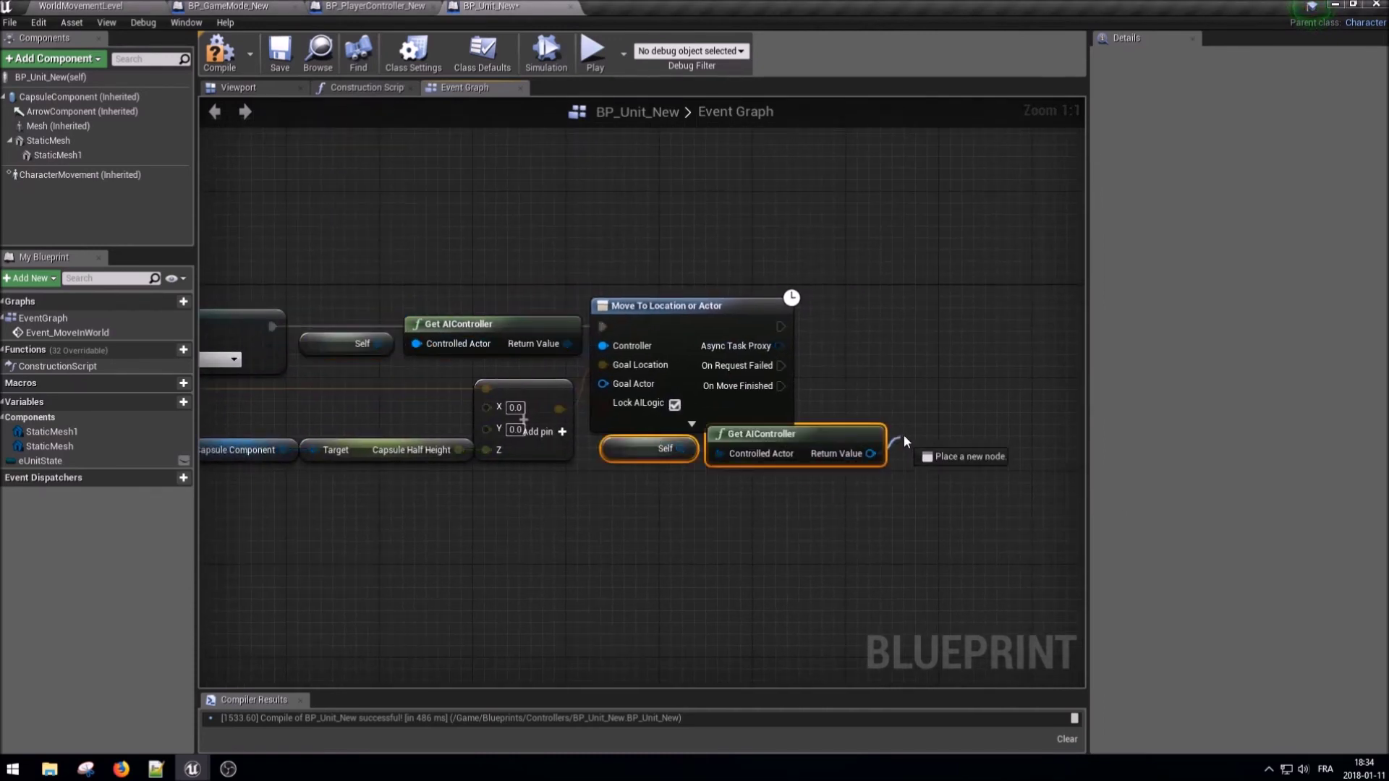
text(stop mov)
key(Return)
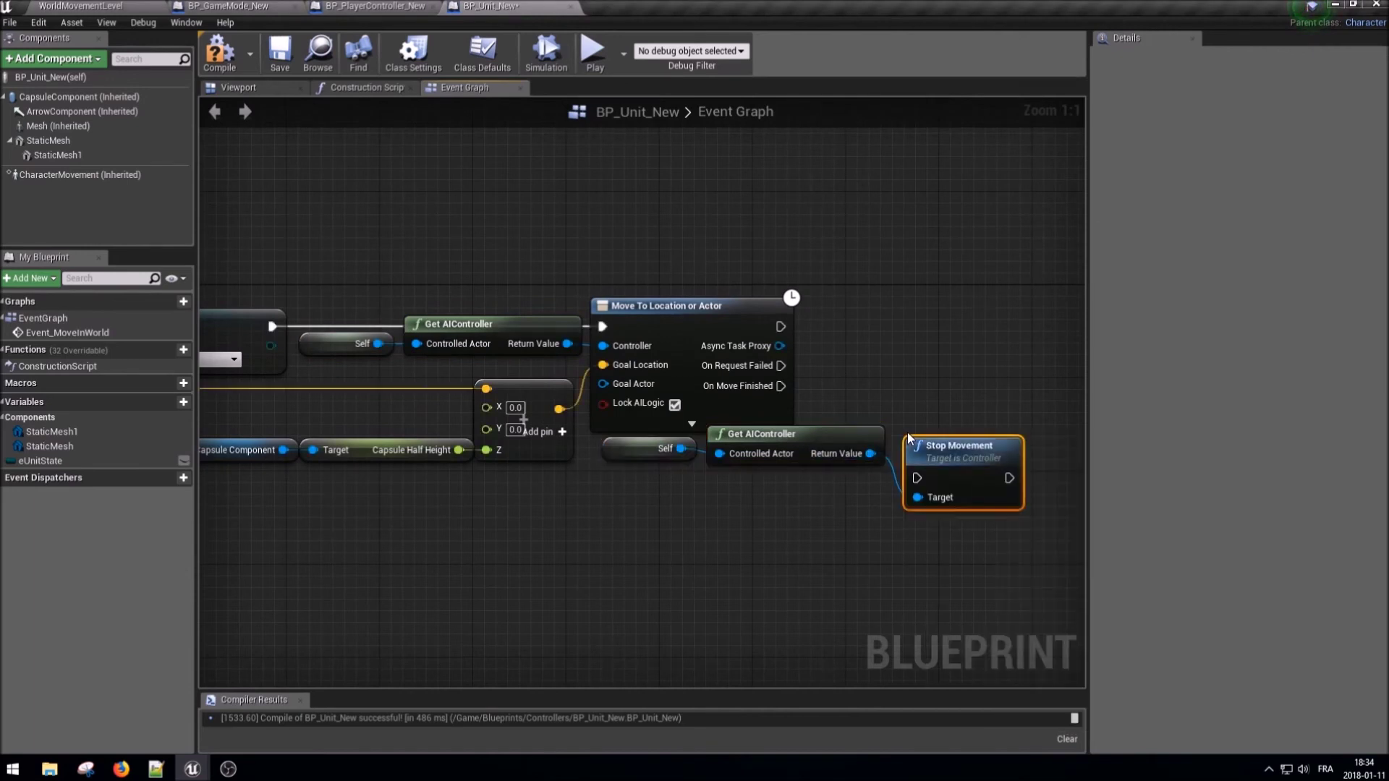
mouse_move(781, 386)
mouse_down()
mouse_move(895, 401)
mouse_move(917, 477)
mouse_up()
drag(971, 437, 982, 390)
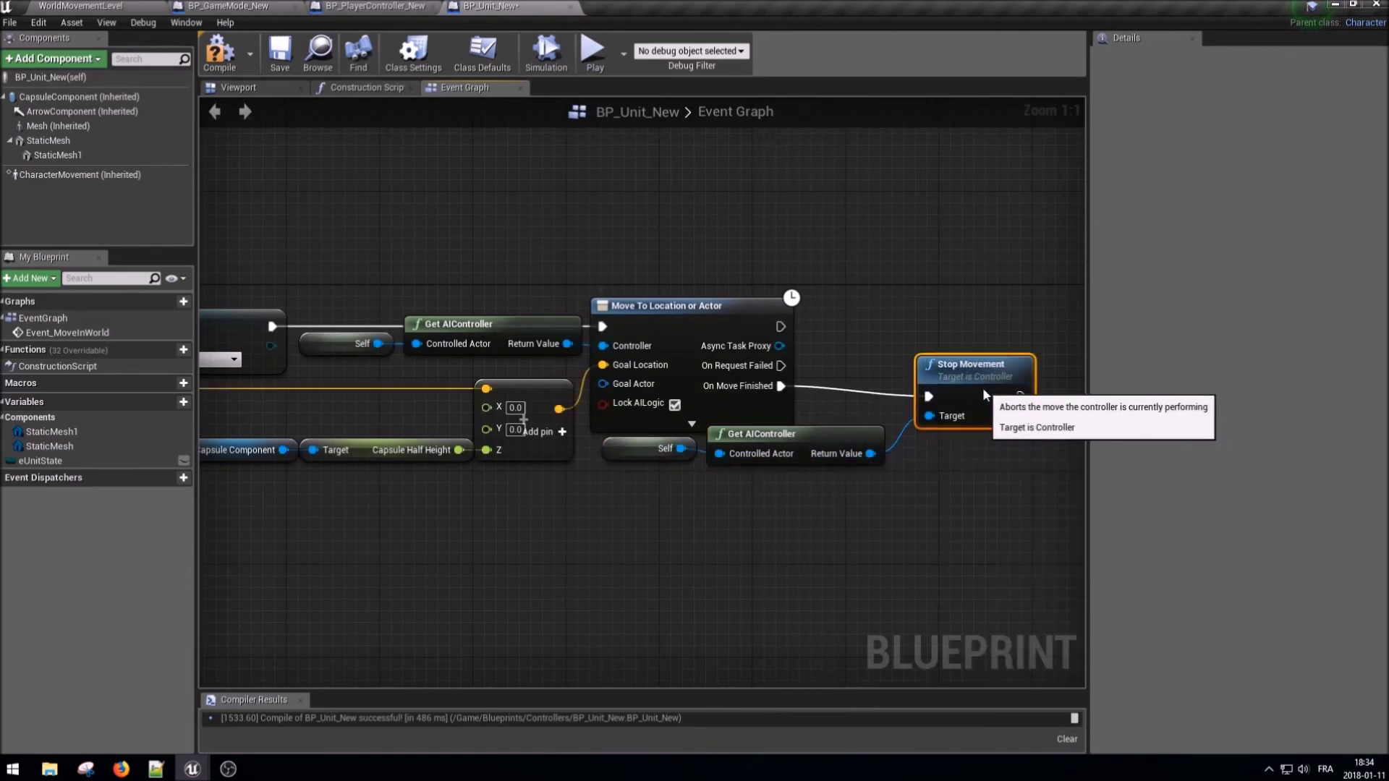
- Reposition and straighten the Self, Get AIController and Stop Movement nodes
drag(829, 530, 658, 445)
right_drag(754, 454, 575, 471)
ctrl+click(803, 448)
drag(583, 494, 624, 534)
click(716, 549)
right_click(738, 506)
click(796, 555)
right_click(532, 501)
click(604, 567)
drag(601, 580, 454, 514)
drag(760, 564, 438, 472)
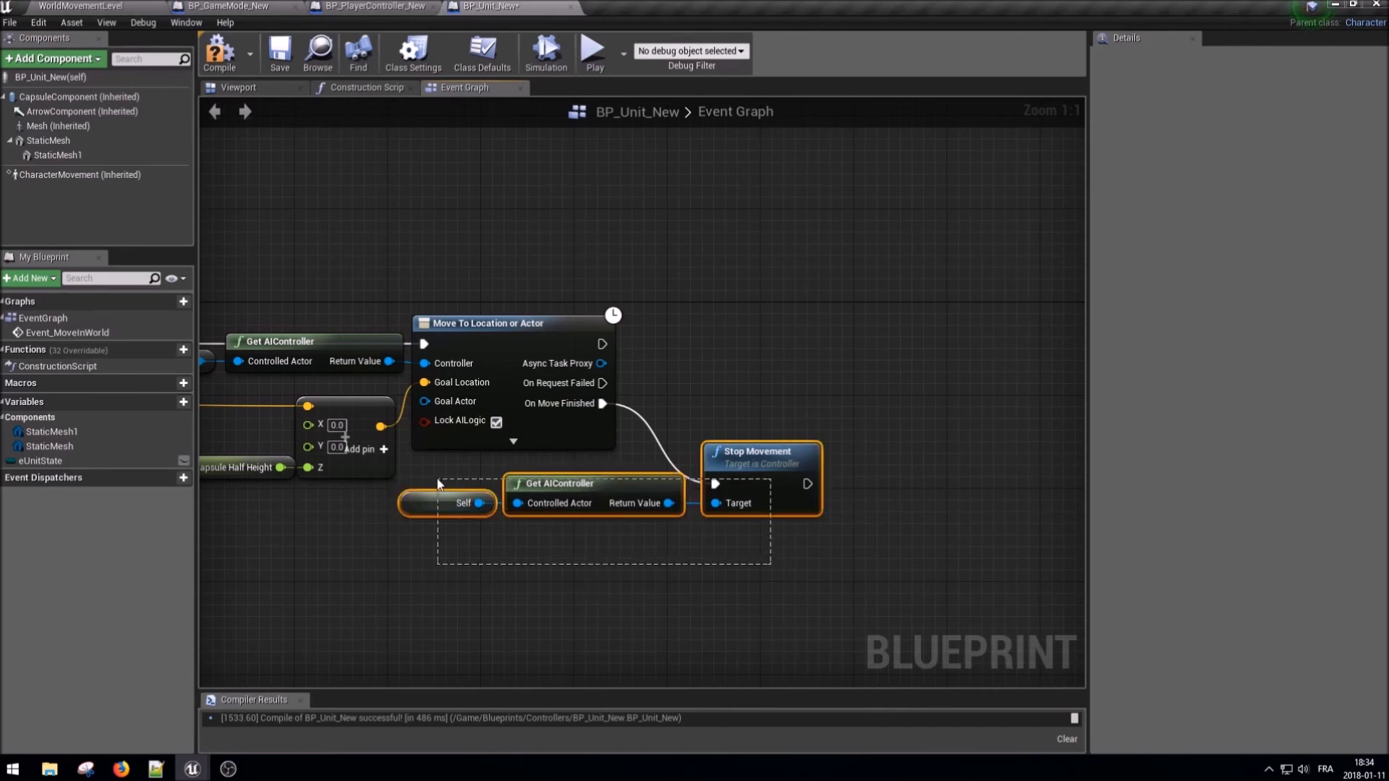
drag(682, 507, 660, 506)
click(903, 532)
- Add a SET eUnitState node set to IdleInWorld after Stop Movement
right_drag(902, 532, 761, 534)
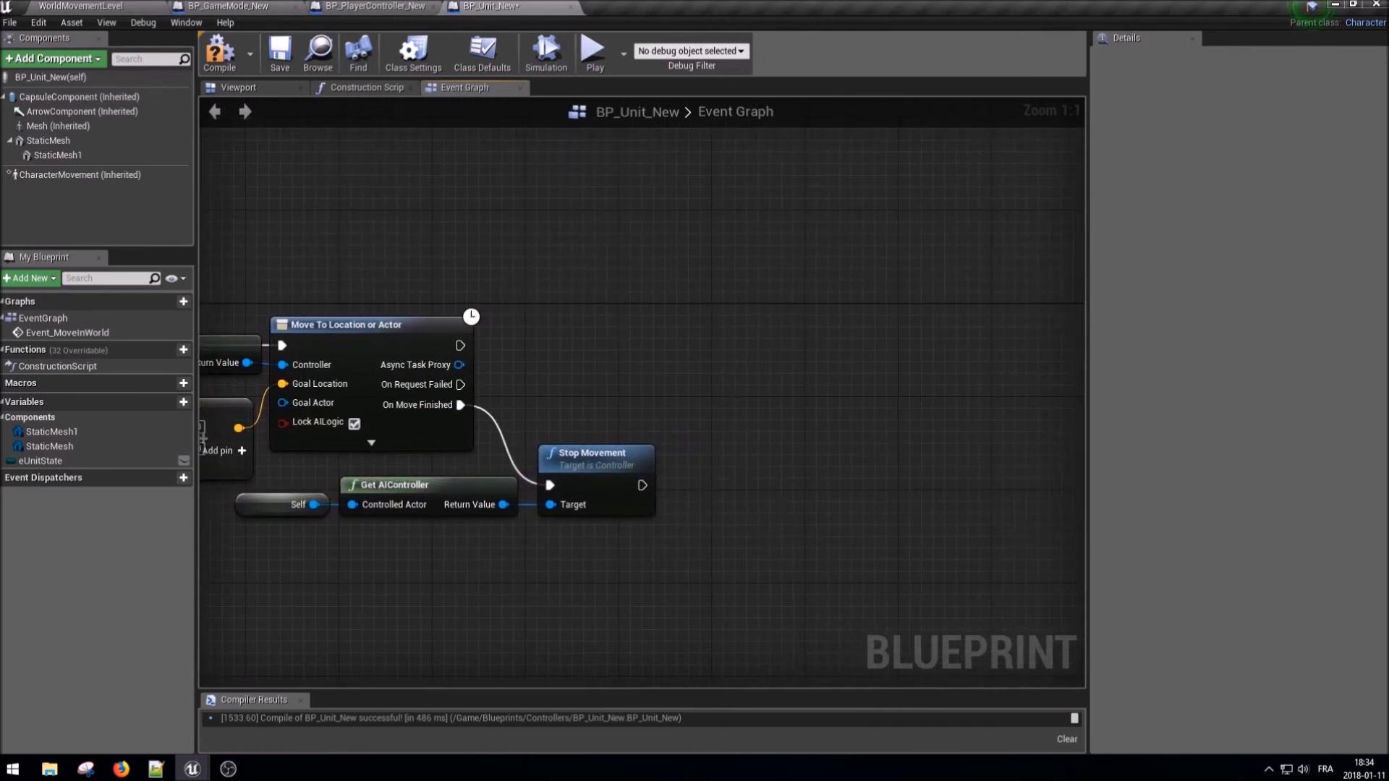
right_drag(614, 393, 853, 414)
scroll(530, 368, down, 1)
scroll(529, 369, down, 1)
drag(49, 461, 844, 444)
click(861, 474)
click(798, 474)
drag(790, 474, 896, 466)
scroll(894, 490, up, 2)
click(853, 432)
scroll(852, 433, down, 3)
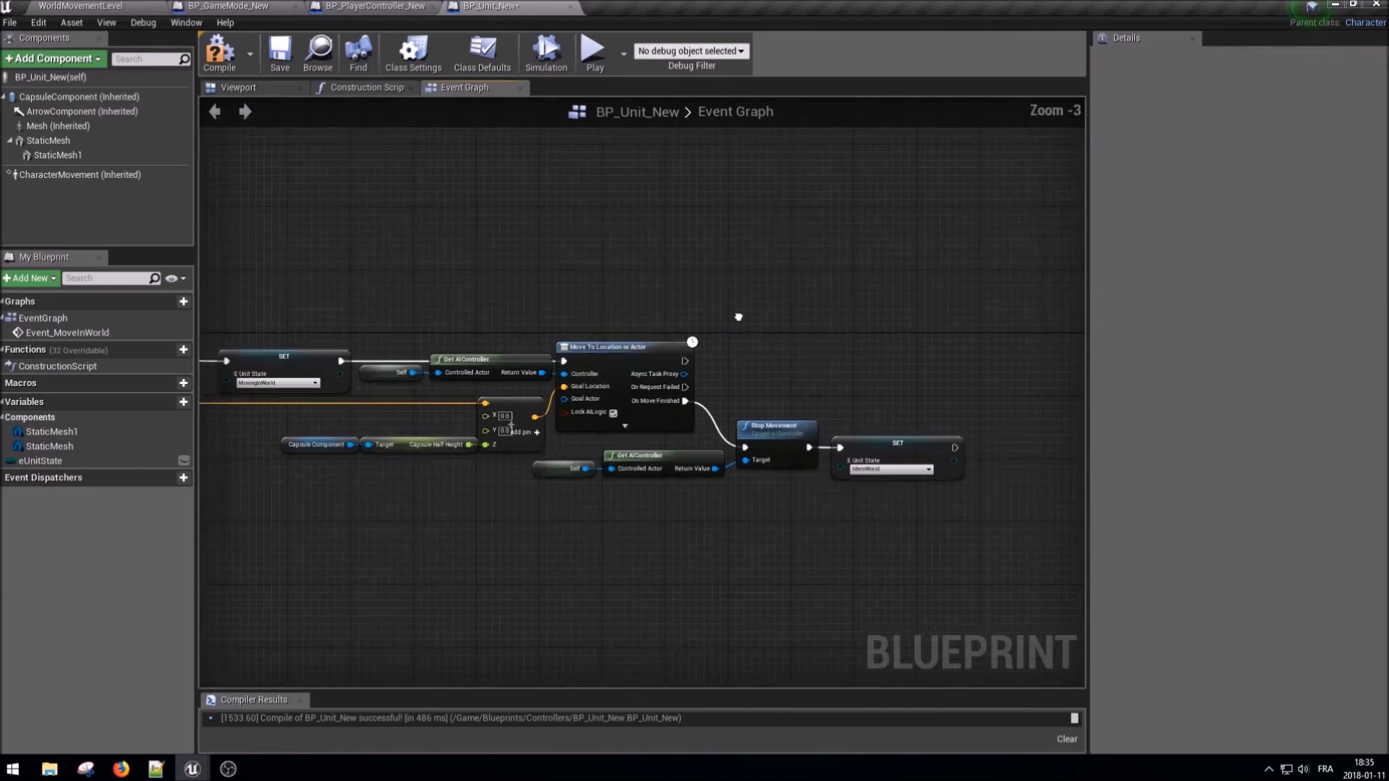
- Compile BP_Unit_New, briefly play-test WorldMovementLevel, and return to the blueprint's Event Graph
click(276, 57)
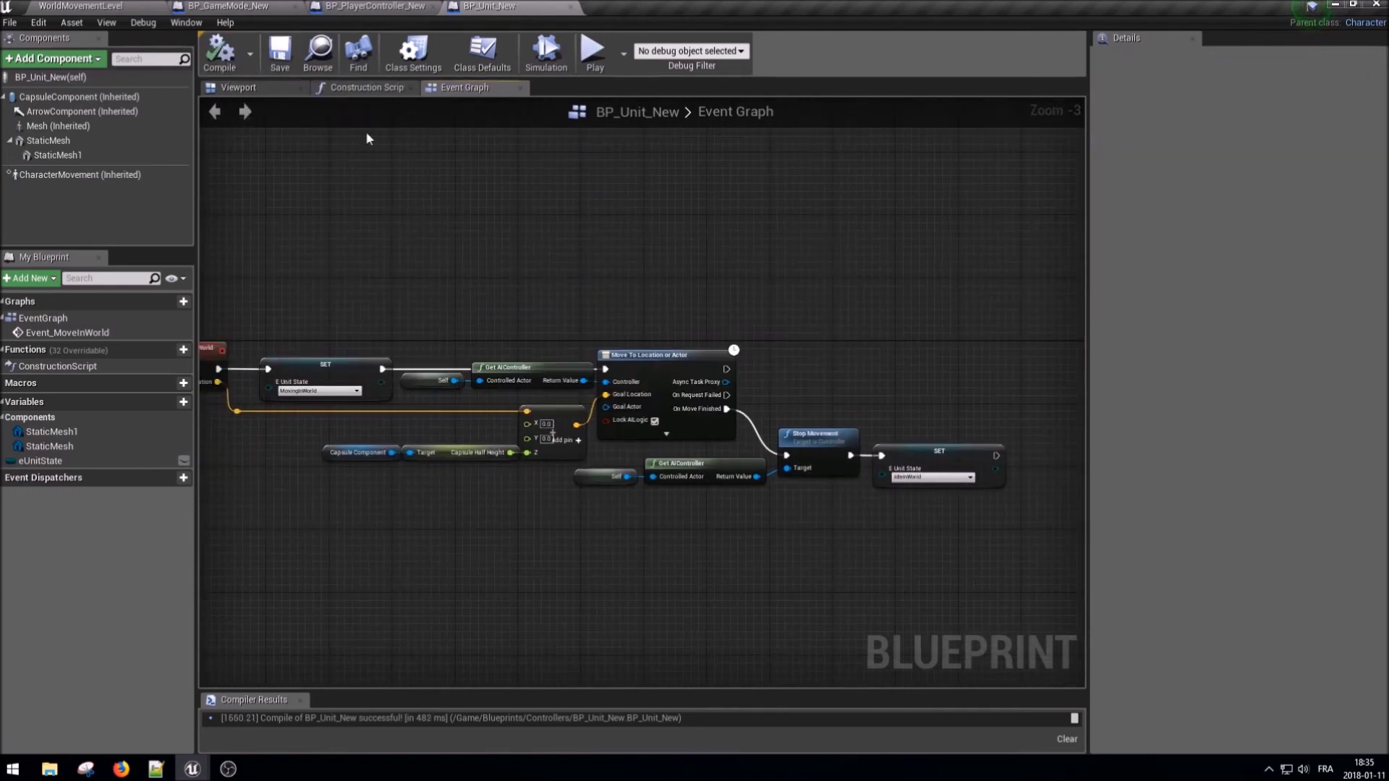
scroll(596, 269, down, 1)
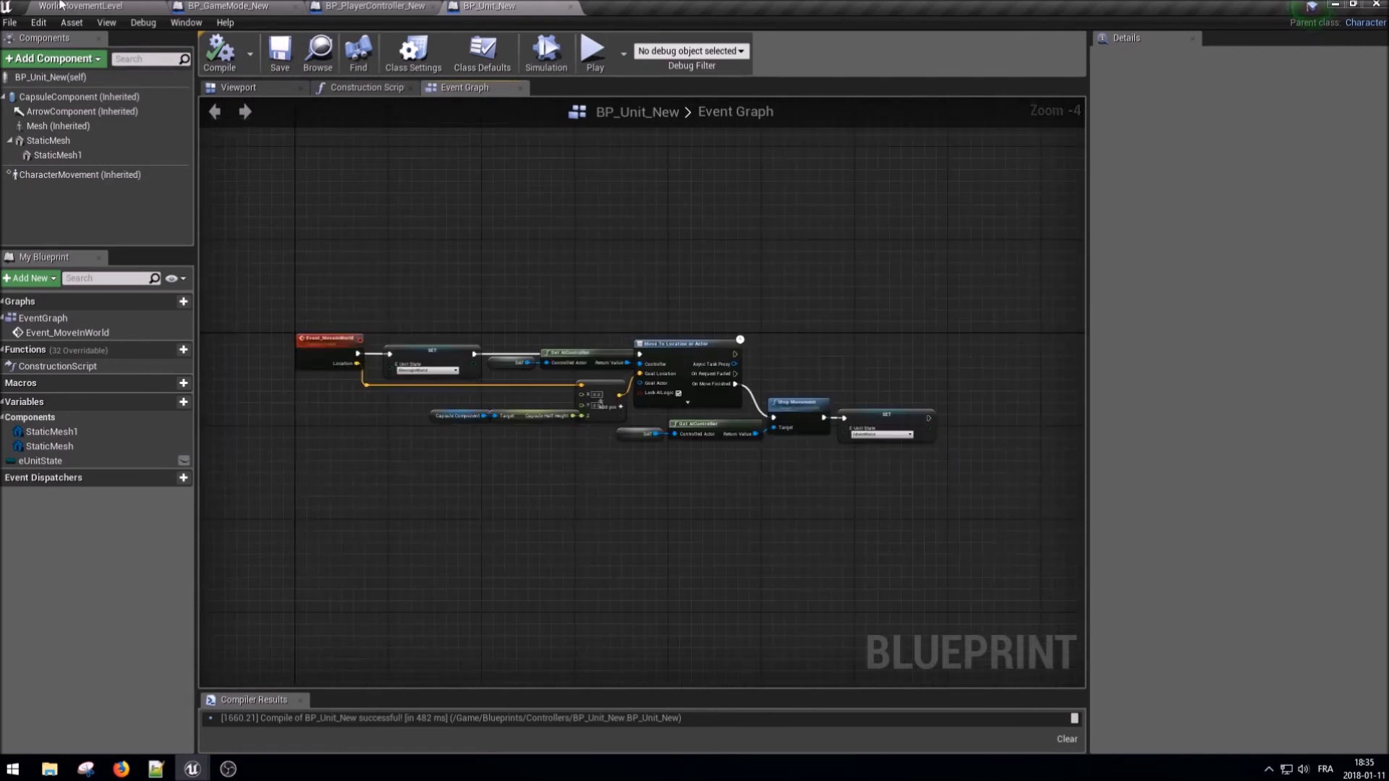
click(96, 5)
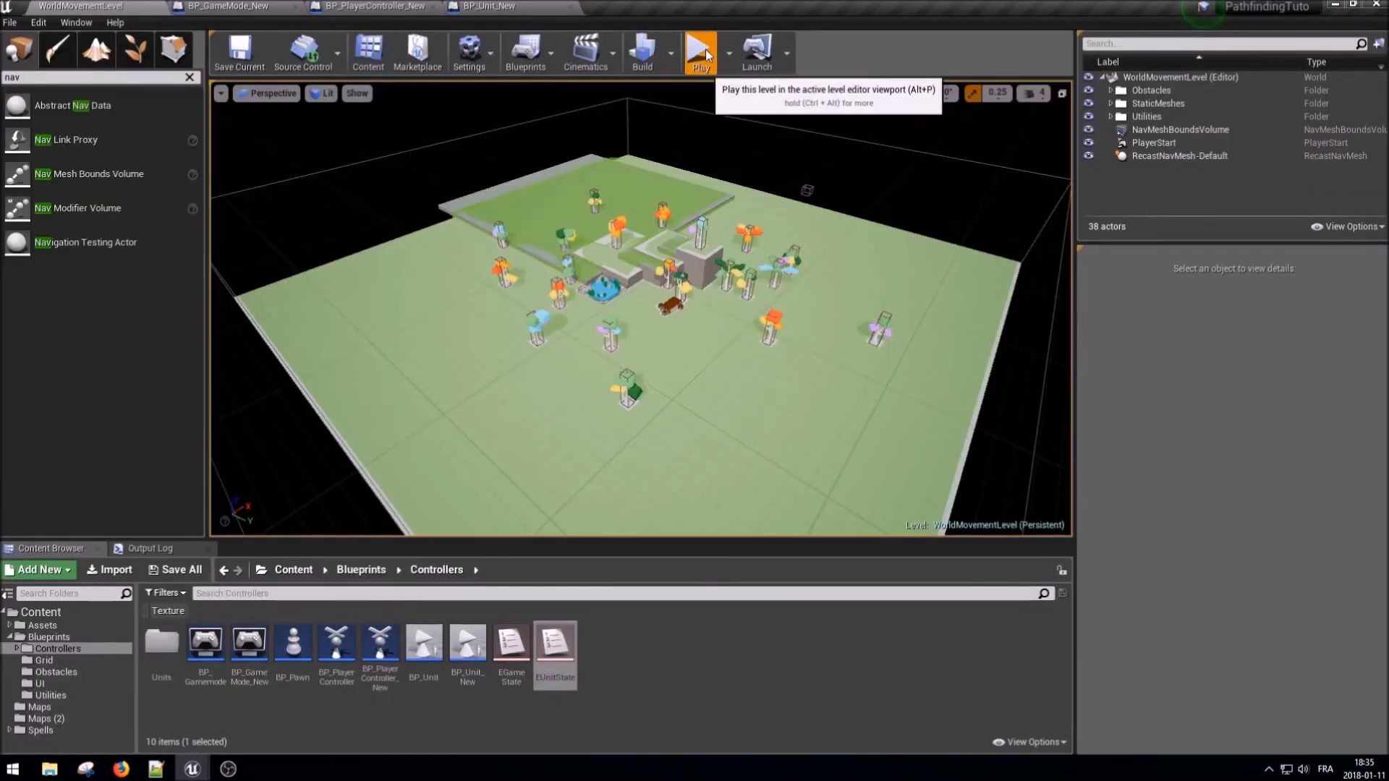
click(701, 51)
scroll(458, 428, down, 3)
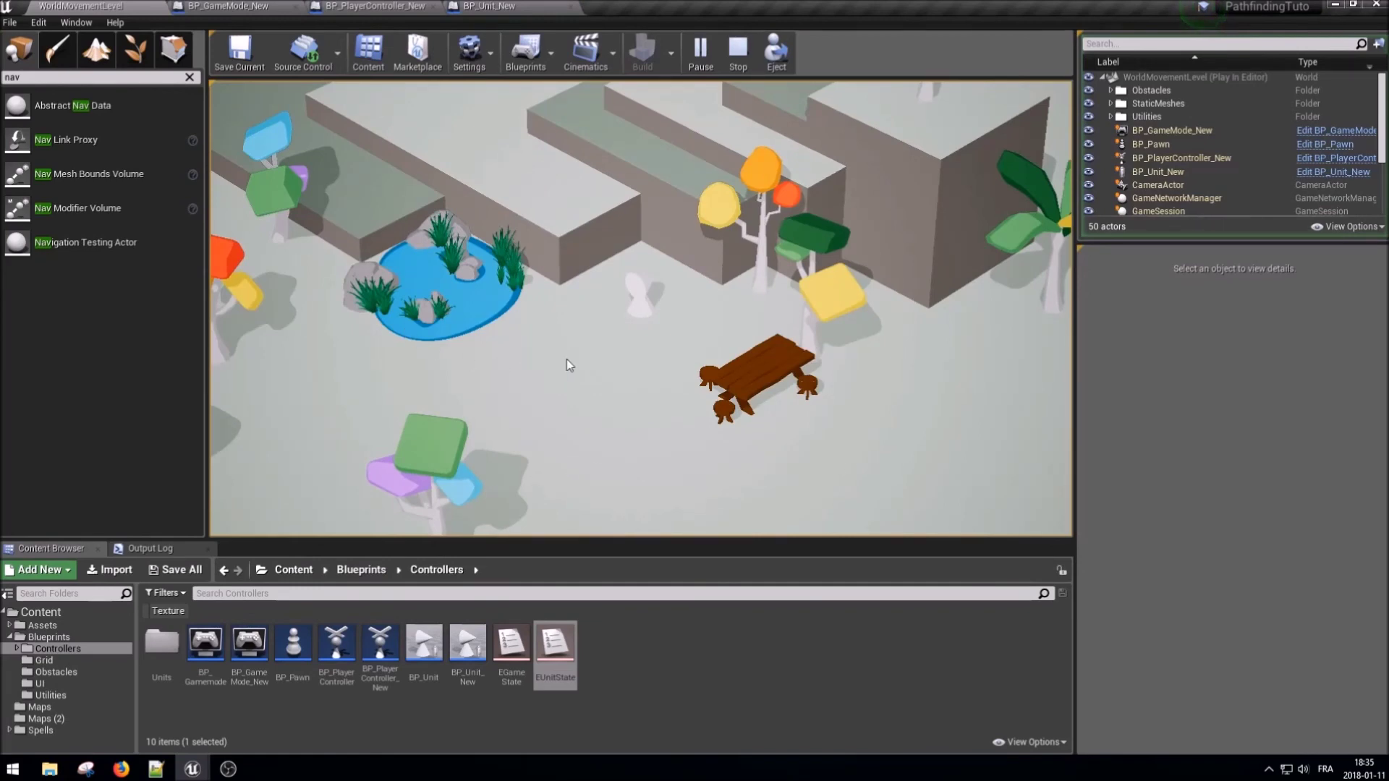
key(Escape)
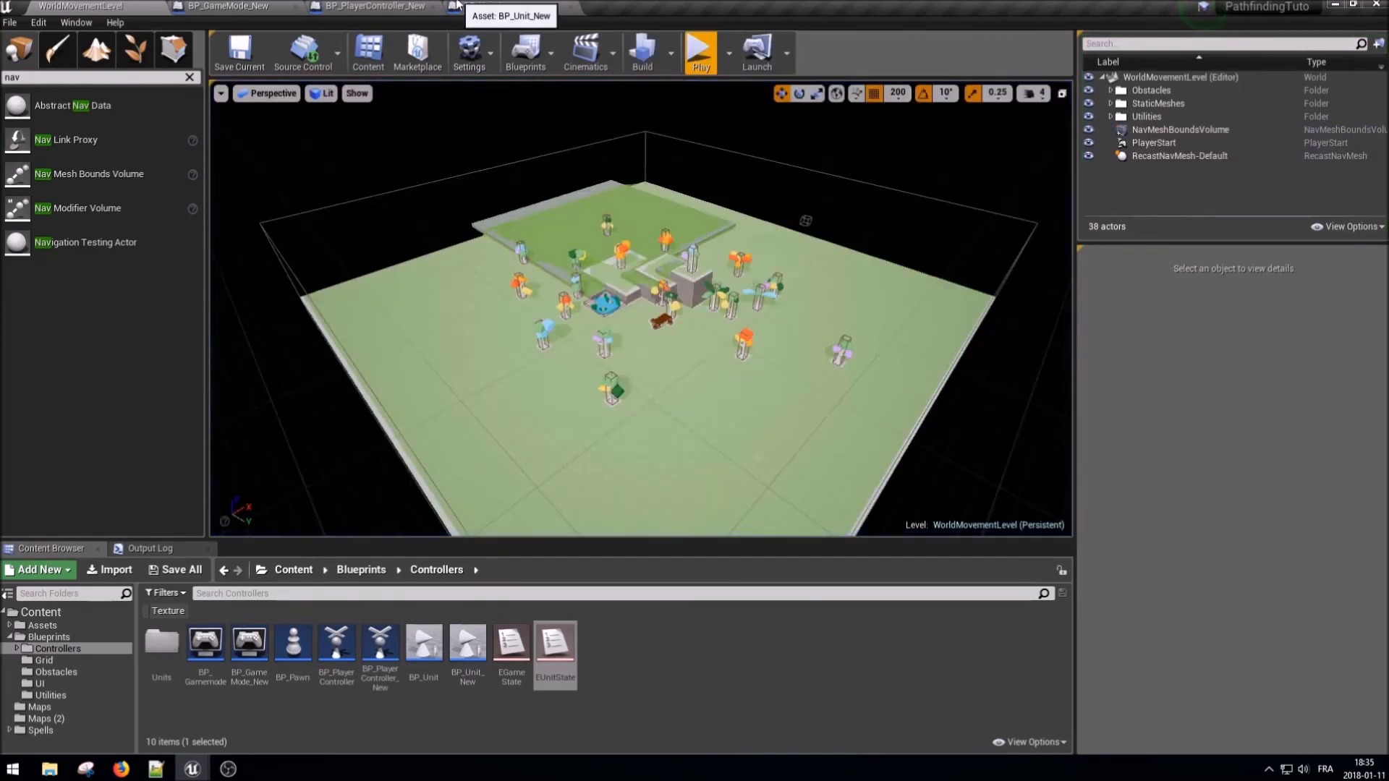
click(475, 7)
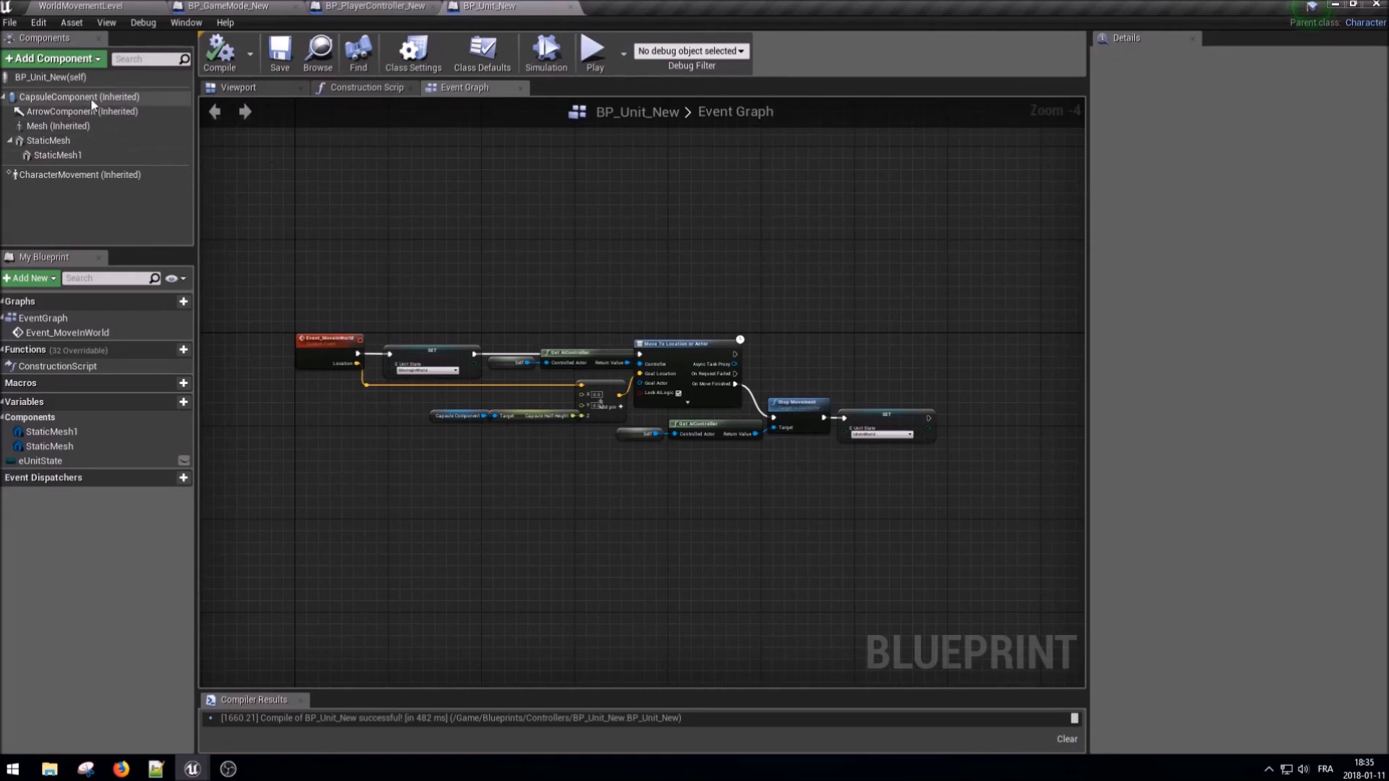
- In Class Defaults, set the unit's Auto Possess AI to Placed in World or Spawned
click(63, 80)
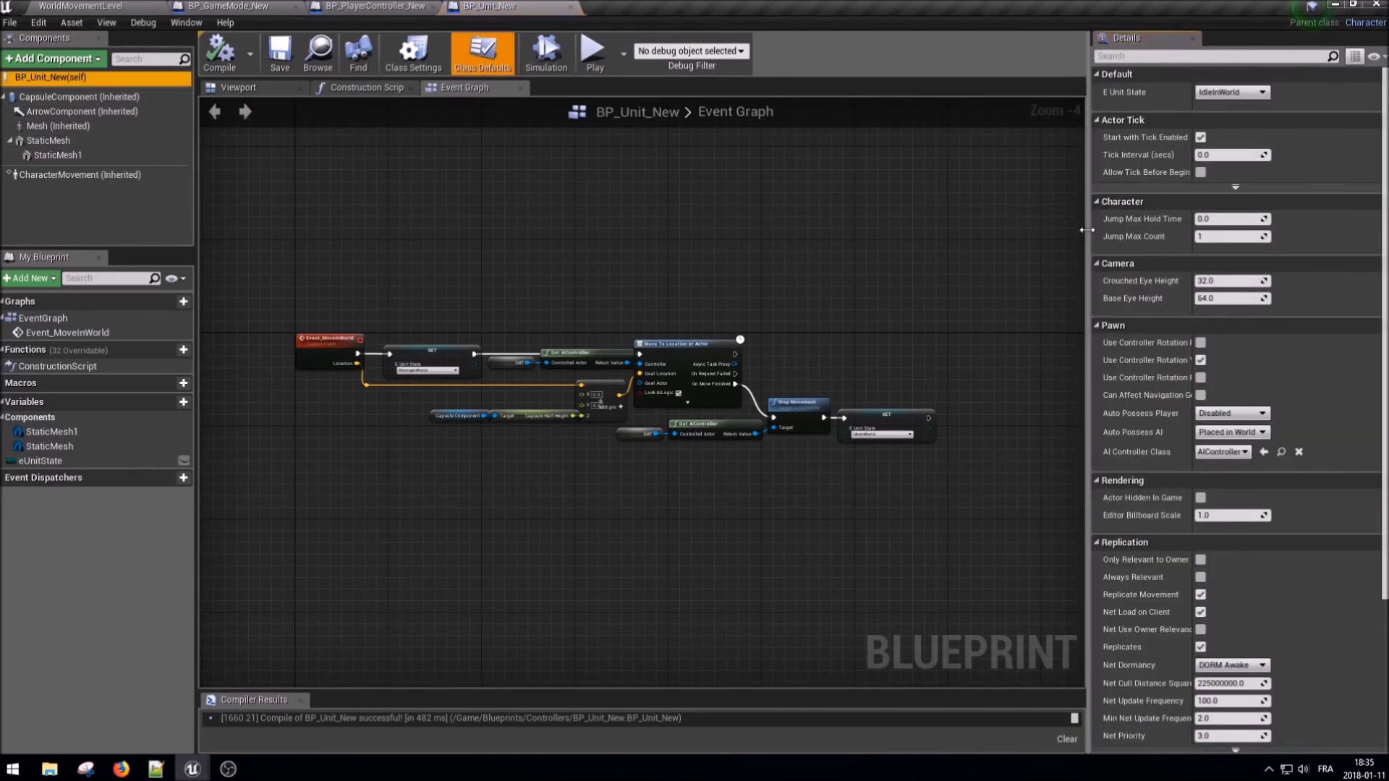
drag(1086, 227, 1051, 225)
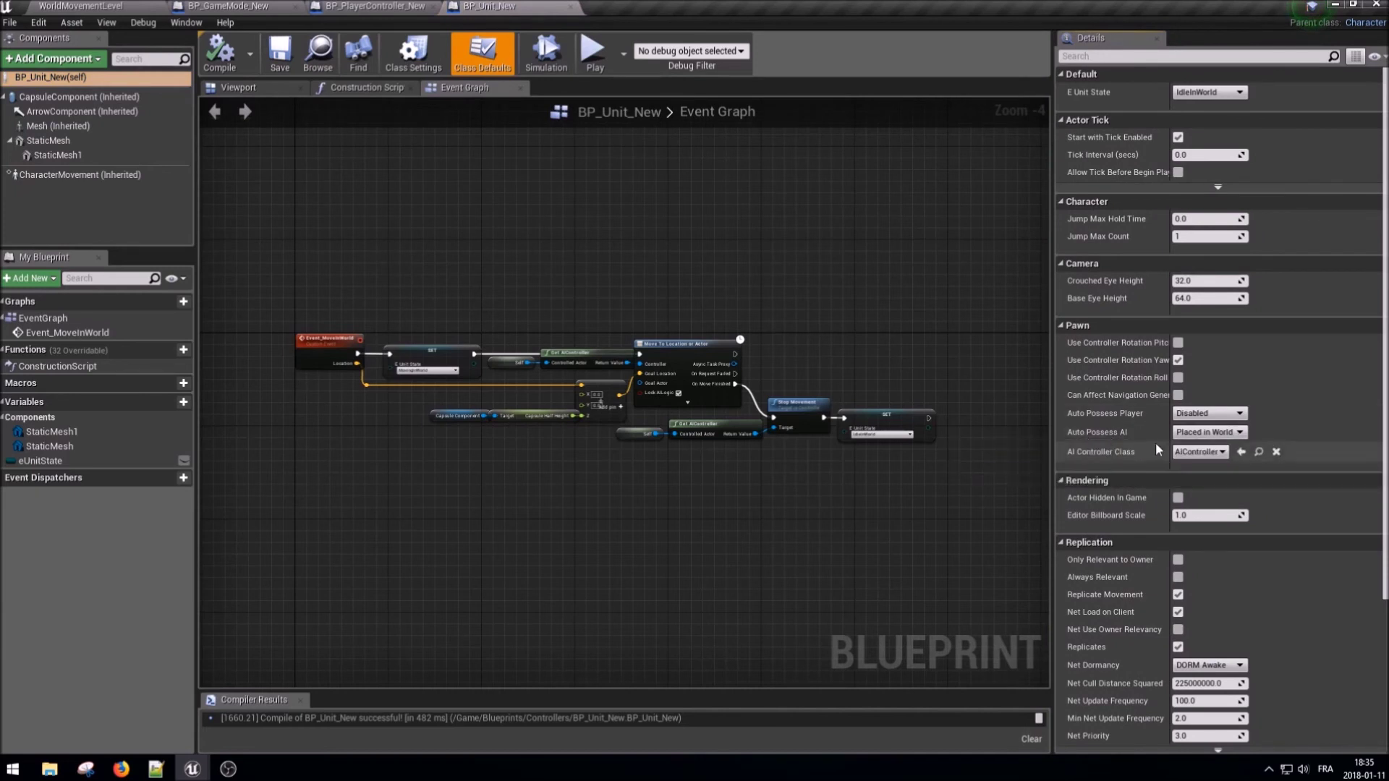
click(1207, 432)
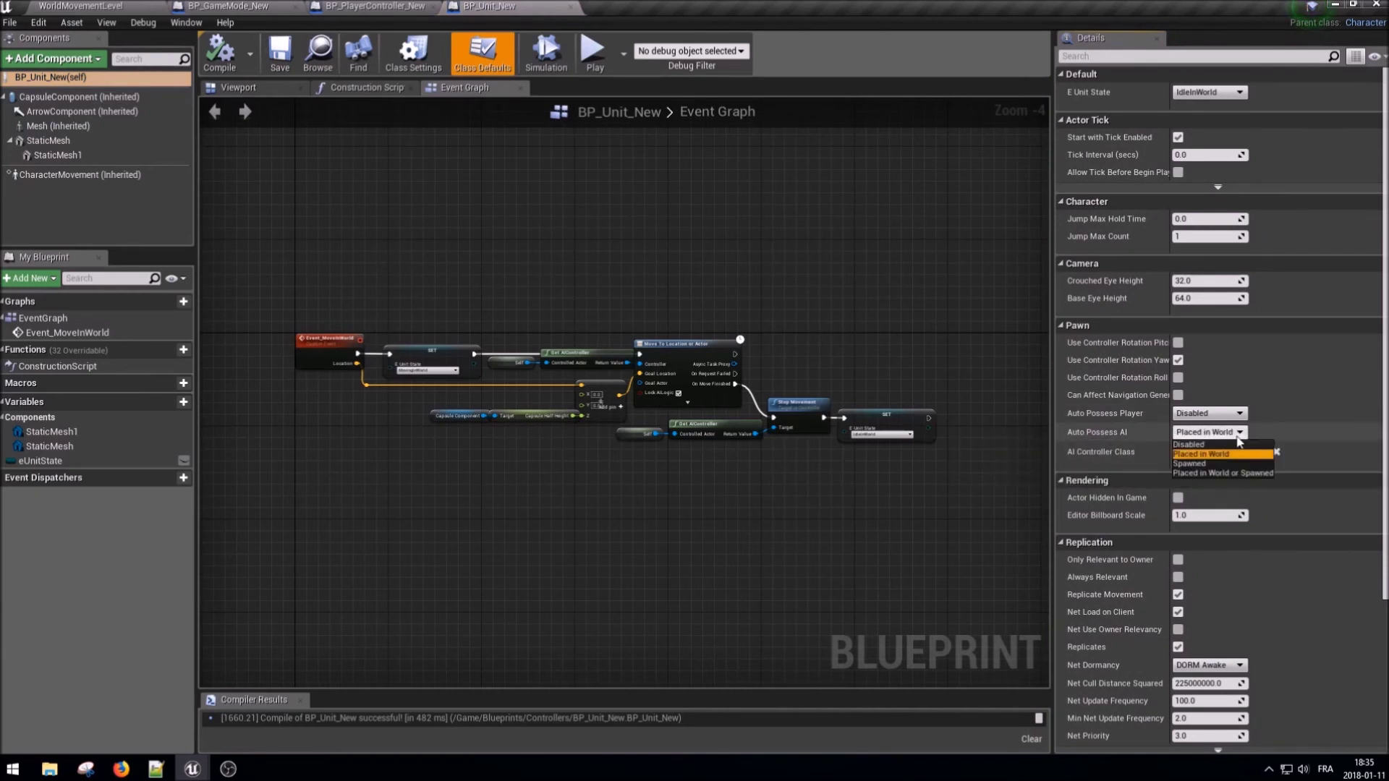
click(1211, 472)
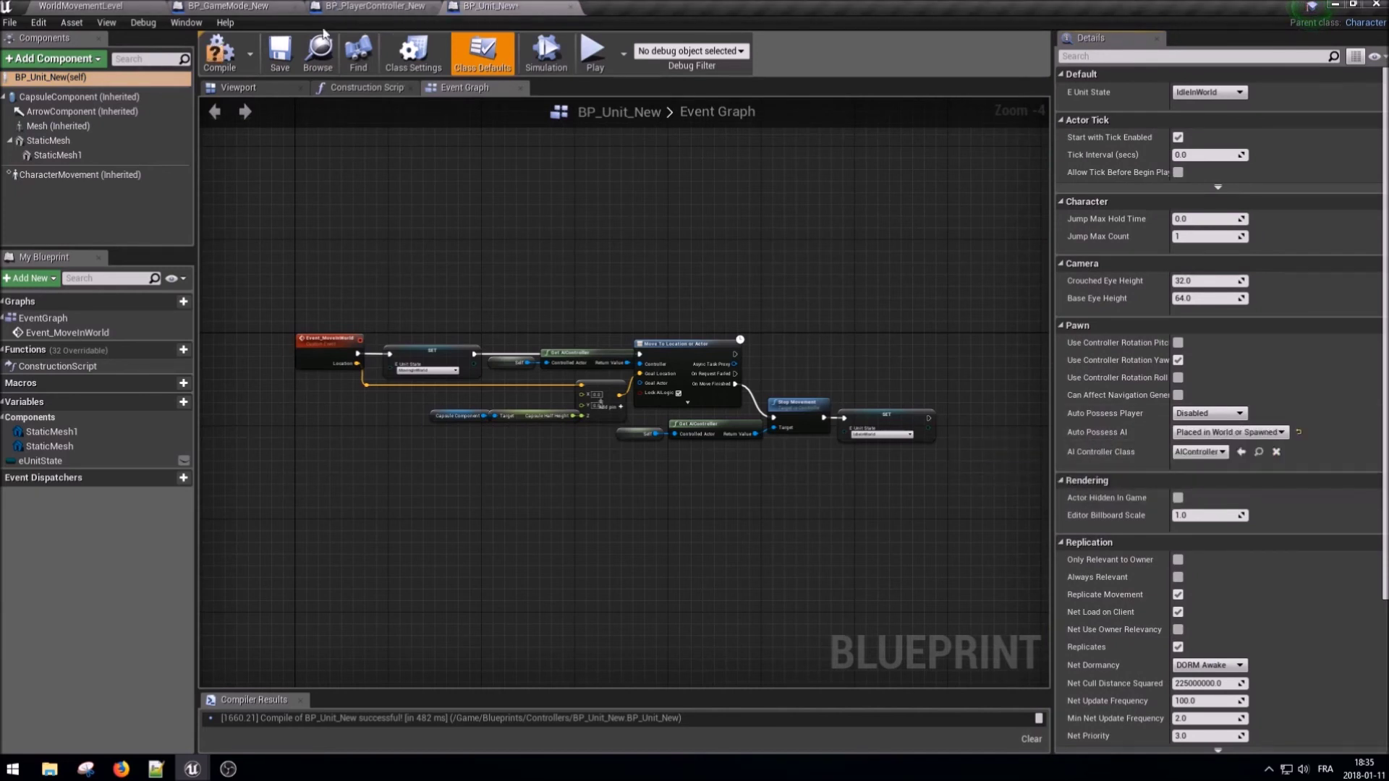
- Compile and save BP_Unit_New, then start playing WorldMovementLevel
click(222, 51)
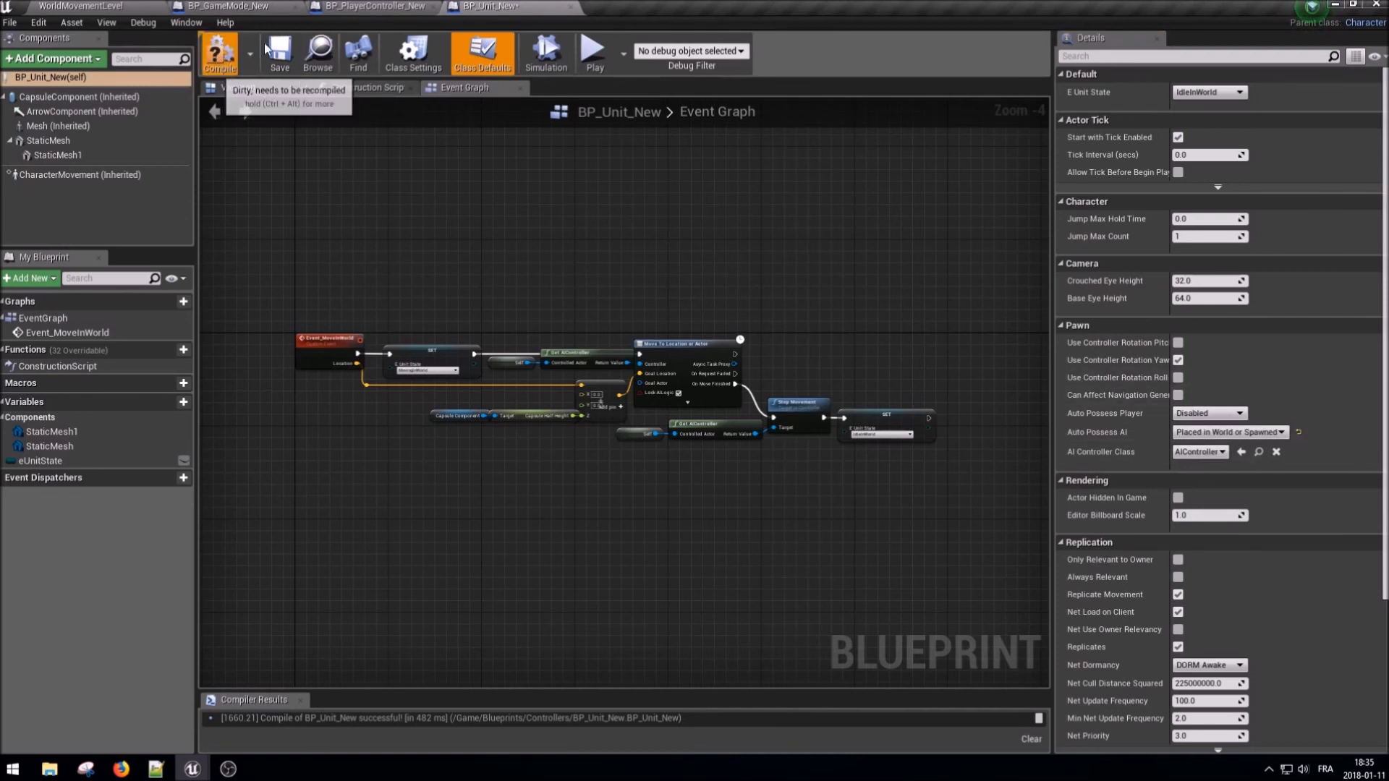
click(281, 58)
click(60, 5)
click(700, 51)
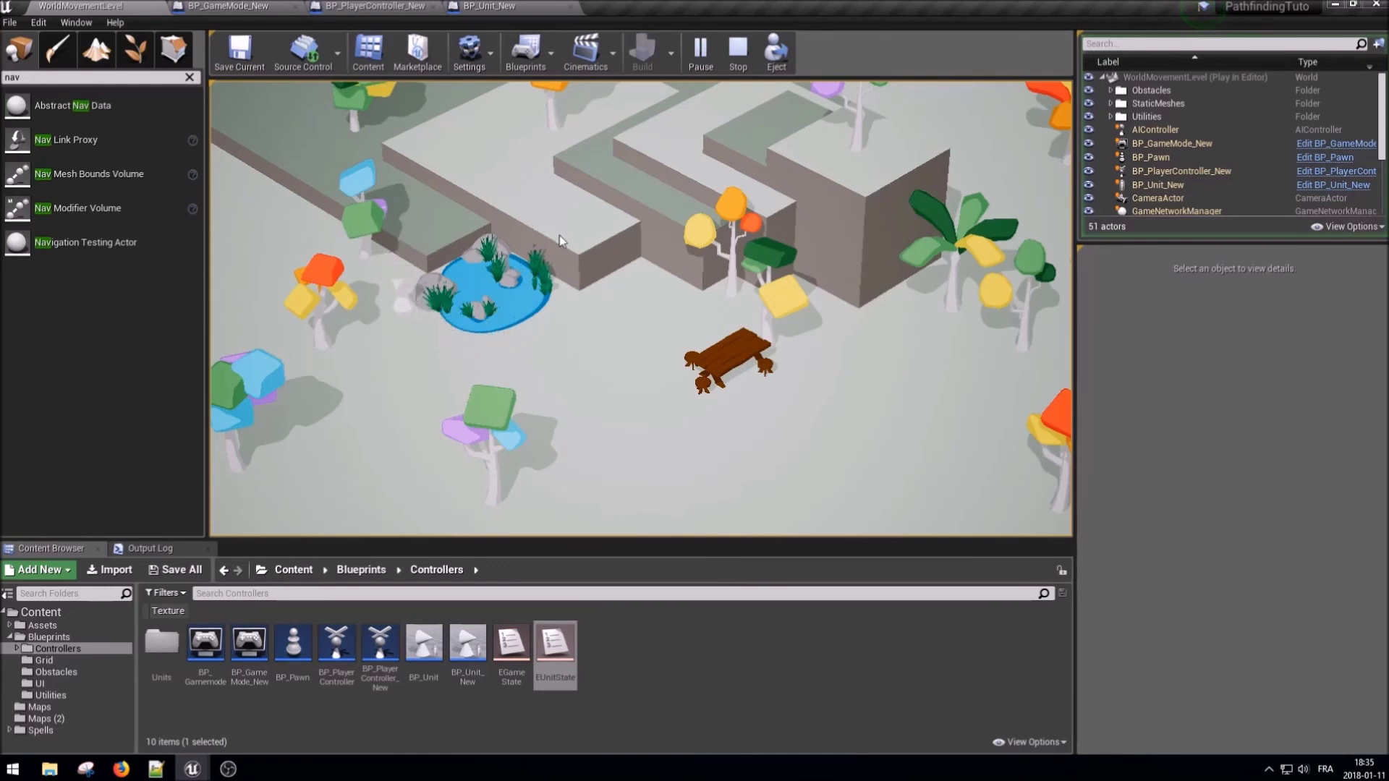
click(734, 56)
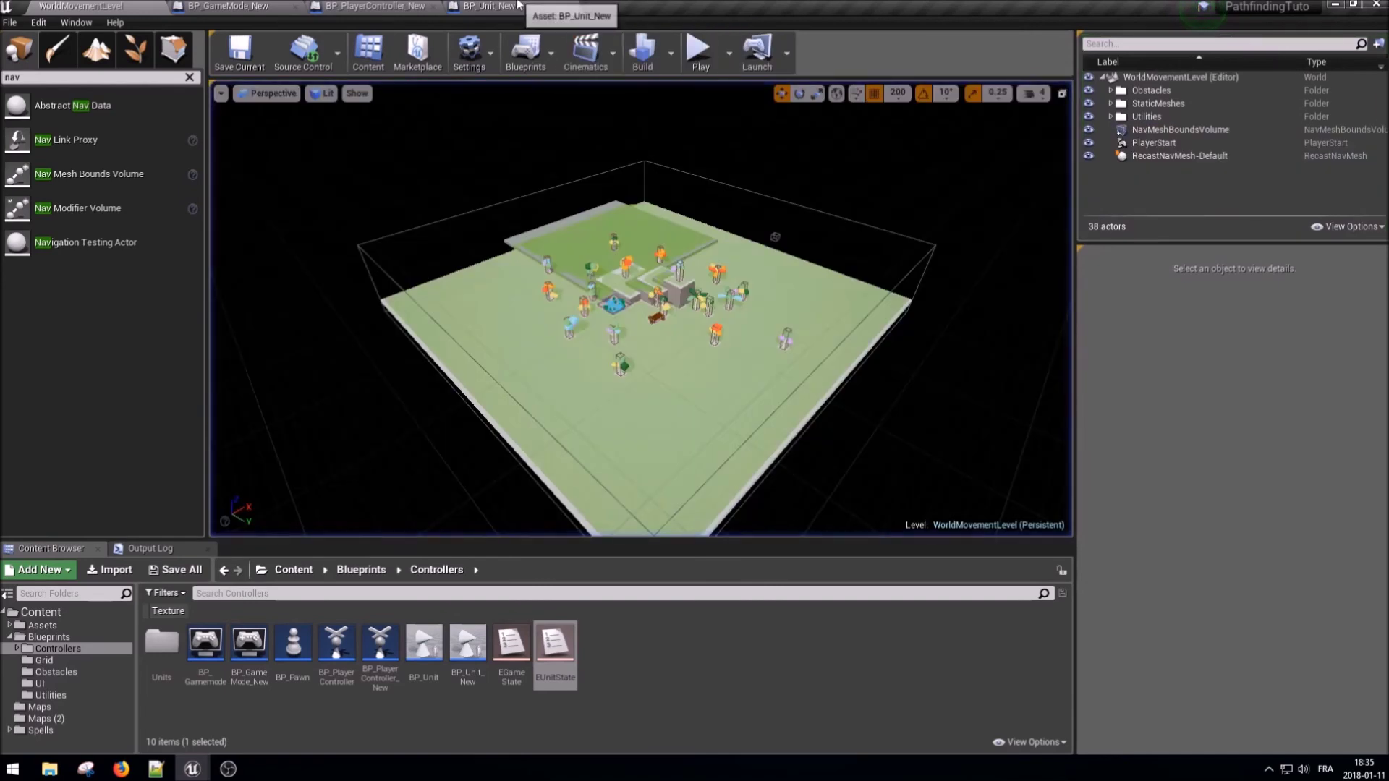
click(499, 6)
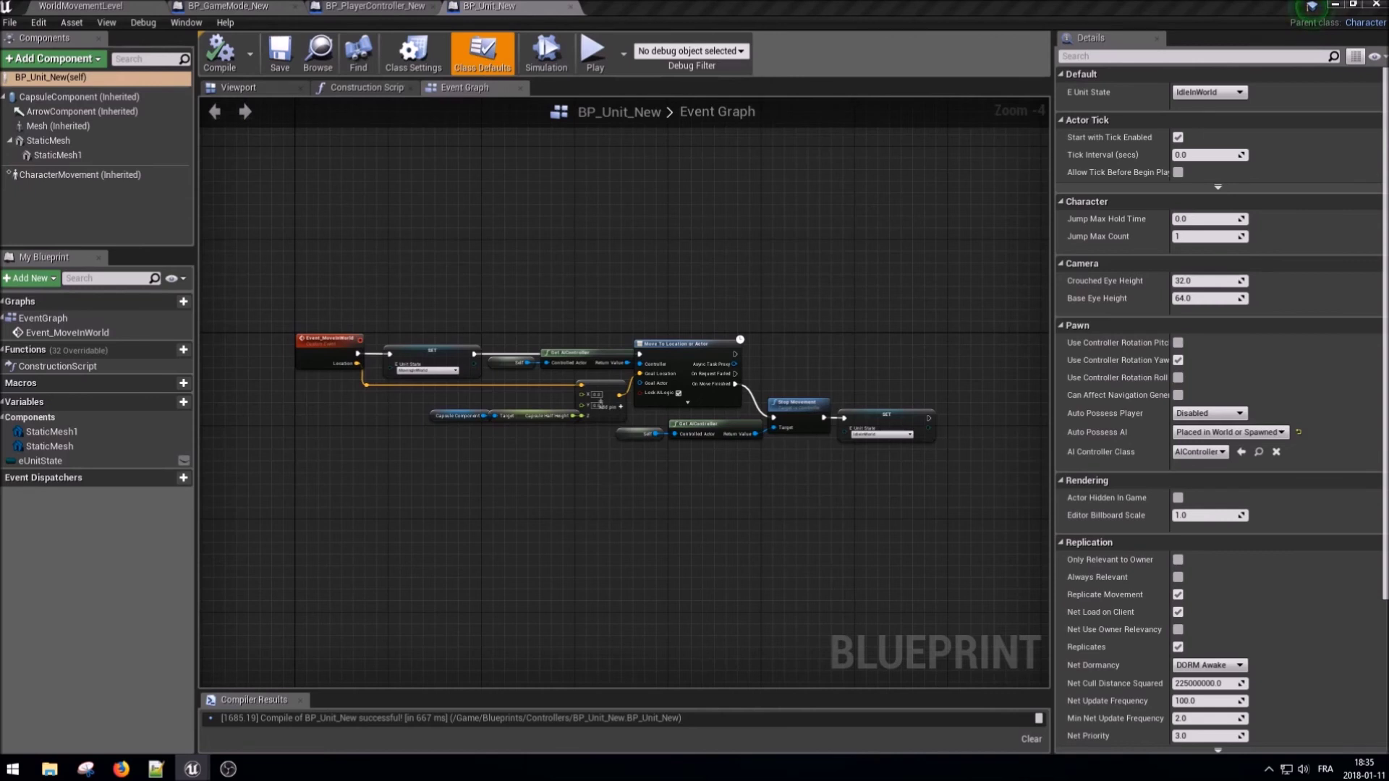
- Change the CharacterMovement Max Step Height from 45 to 100
click(101, 175)
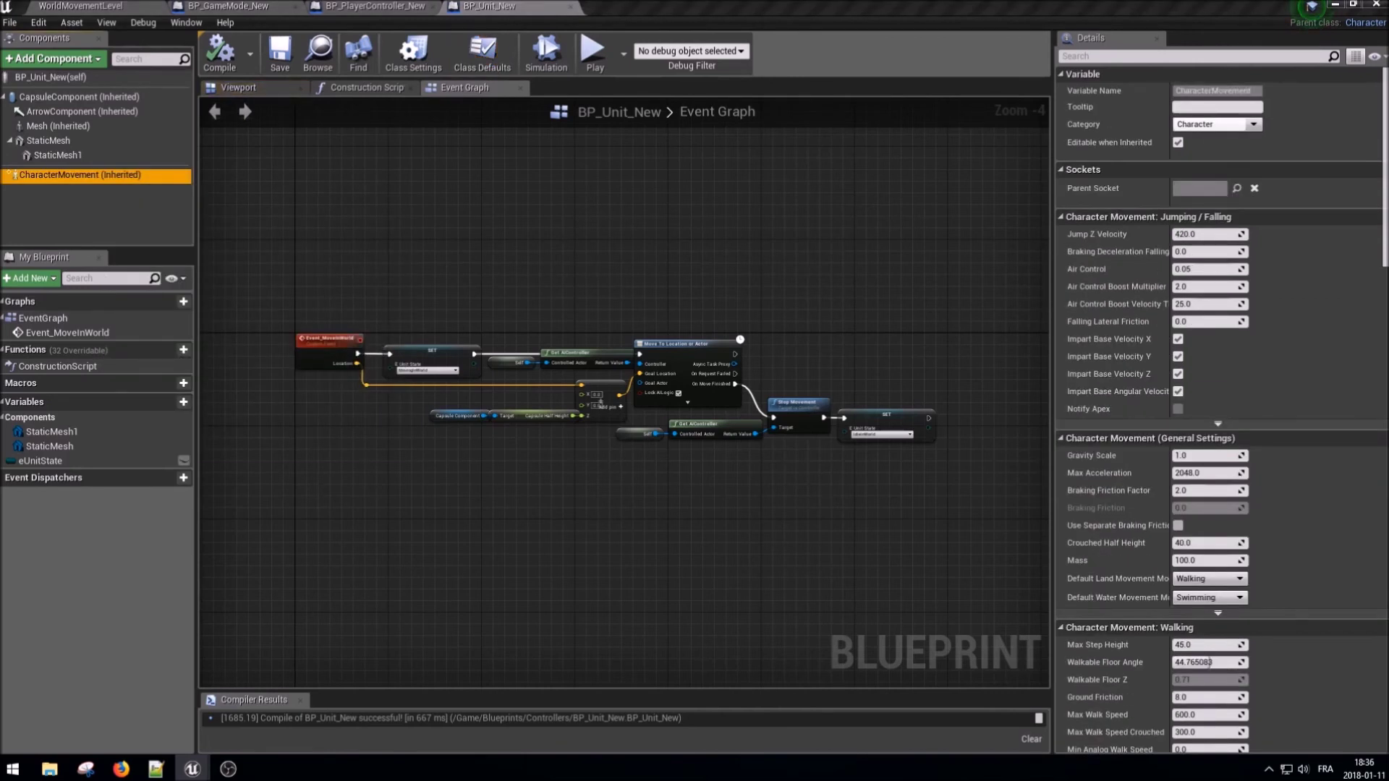
scroll(1247, 360, down, 2)
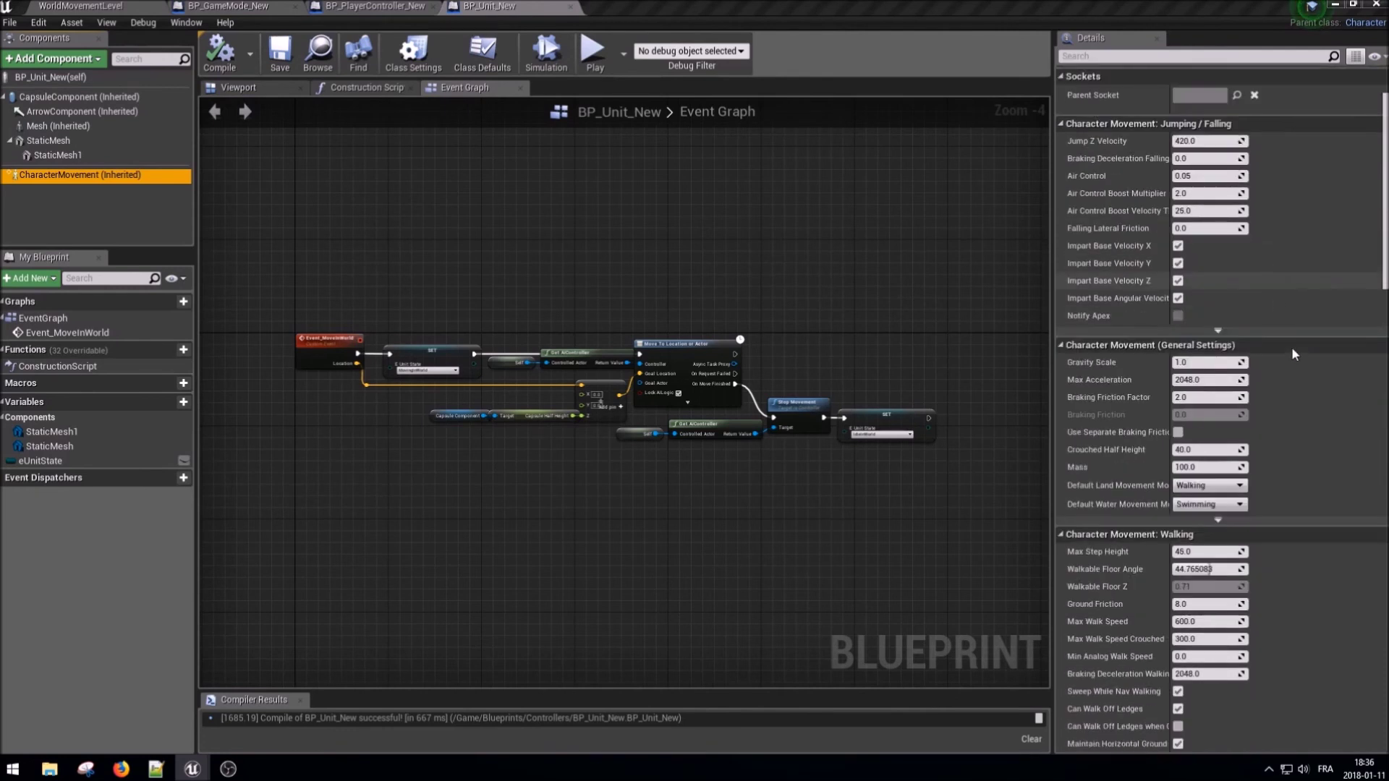
scroll(1291, 345, down, 3)
click(1187, 437)
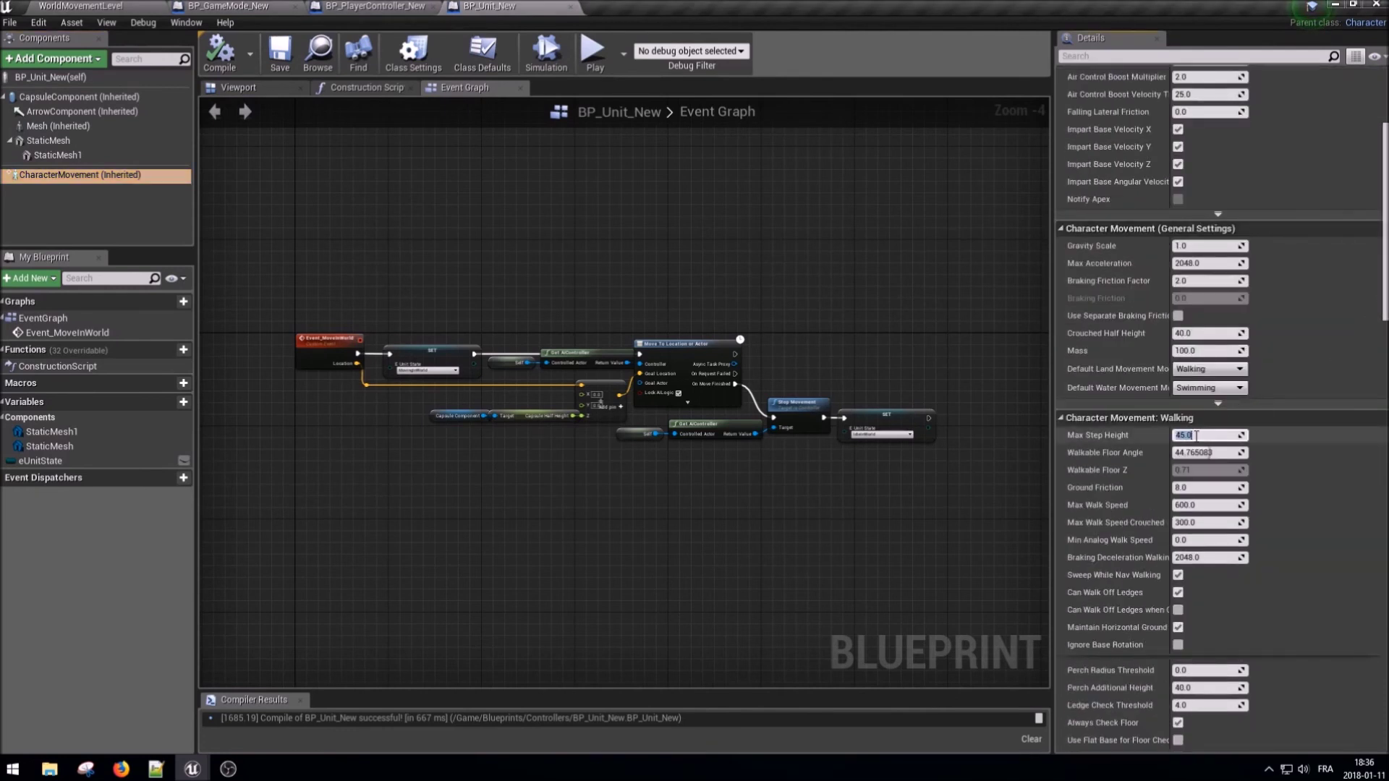
text(100)
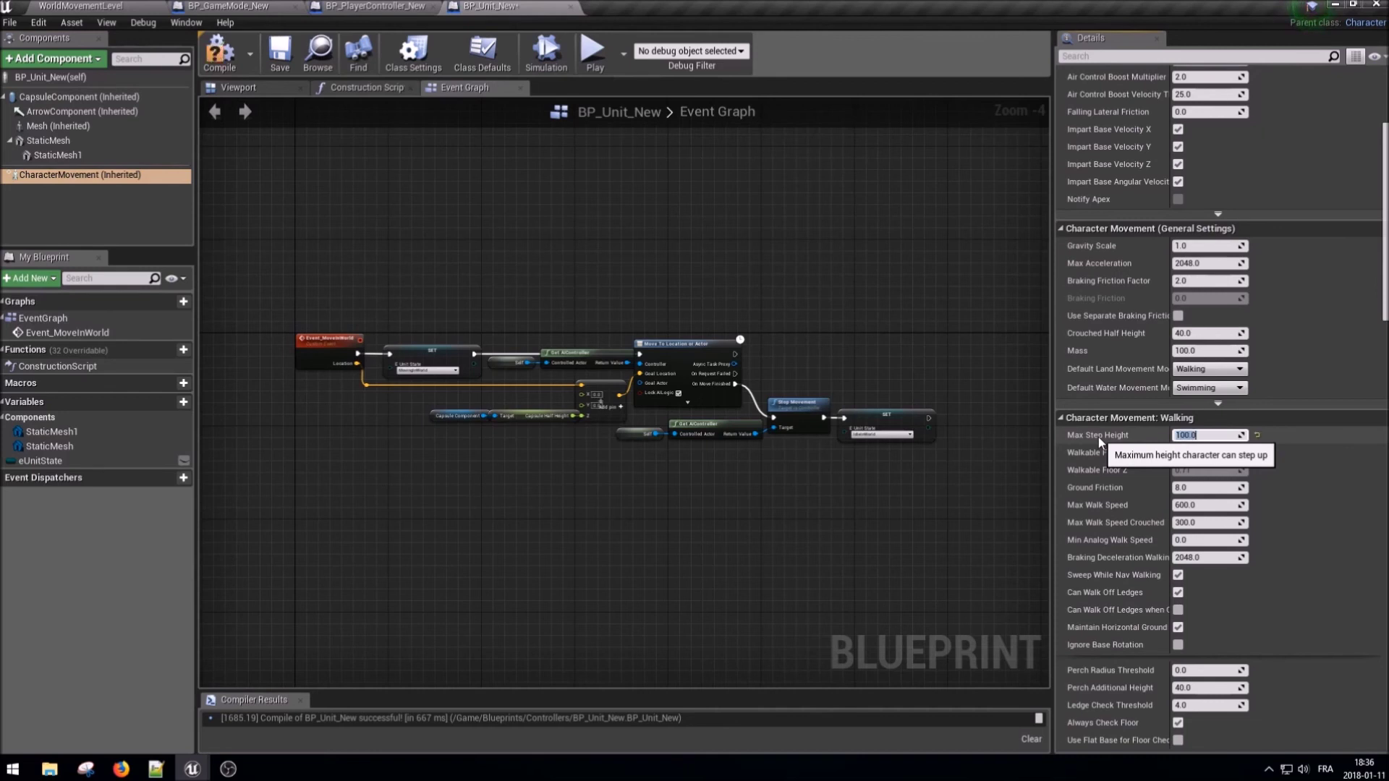
key(Return)
- Look over the remaining CharacterMovement settings and recompile BP_Unit_New
scroll(1096, 472, down, 1)
scroll(1098, 476, down, 2)
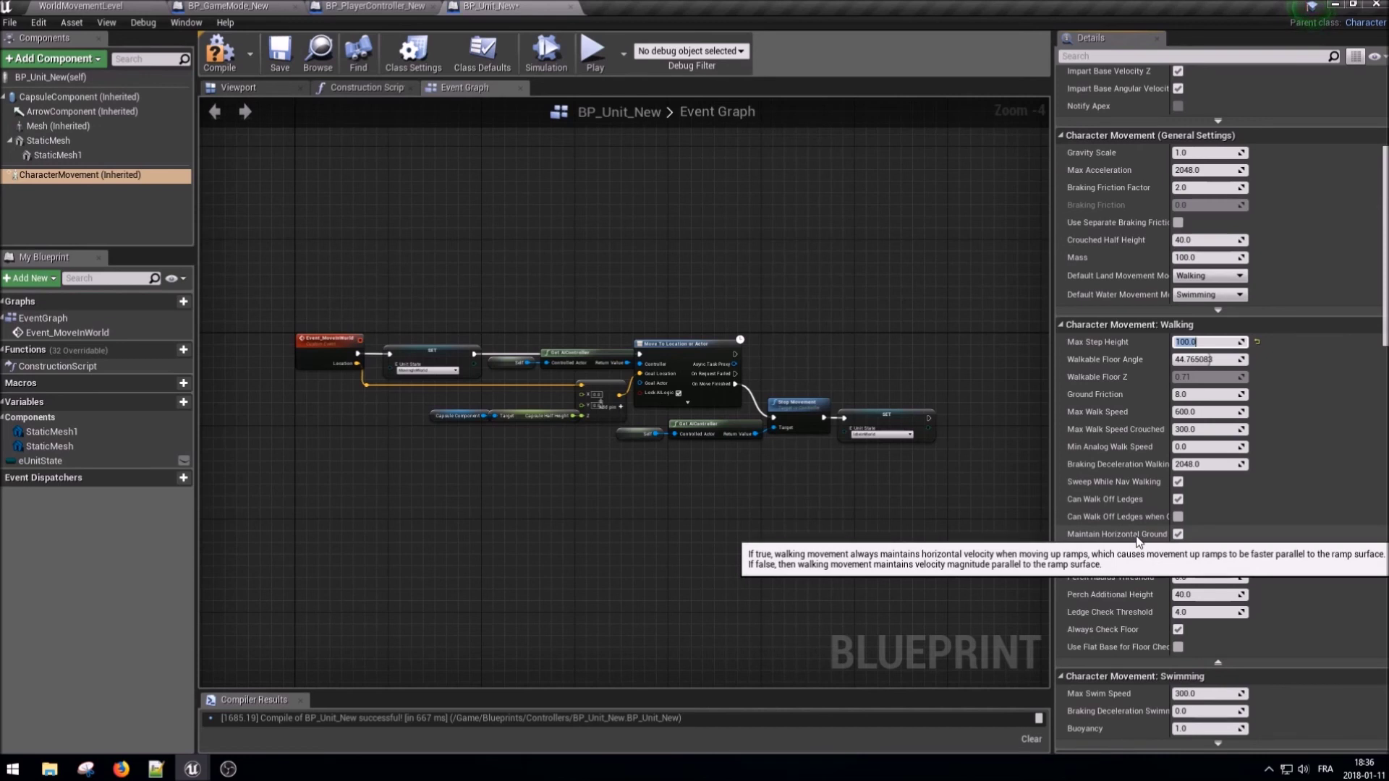
scroll(1136, 540, down, 1)
scroll(1137, 541, down, 5)
scroll(1136, 540, down, 4)
scroll(1138, 540, down, 1)
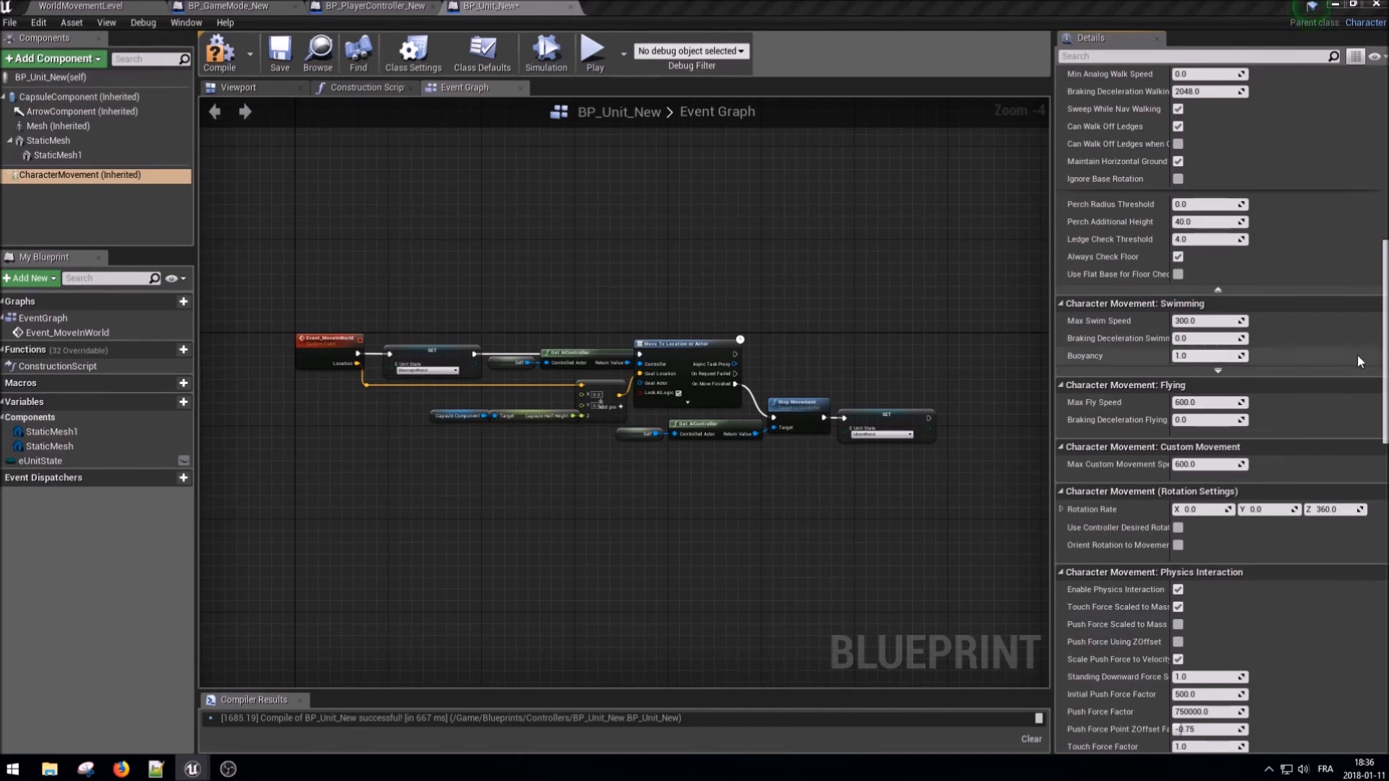
scroll(1209, 445, up, 3)
scroll(1210, 444, up, 3)
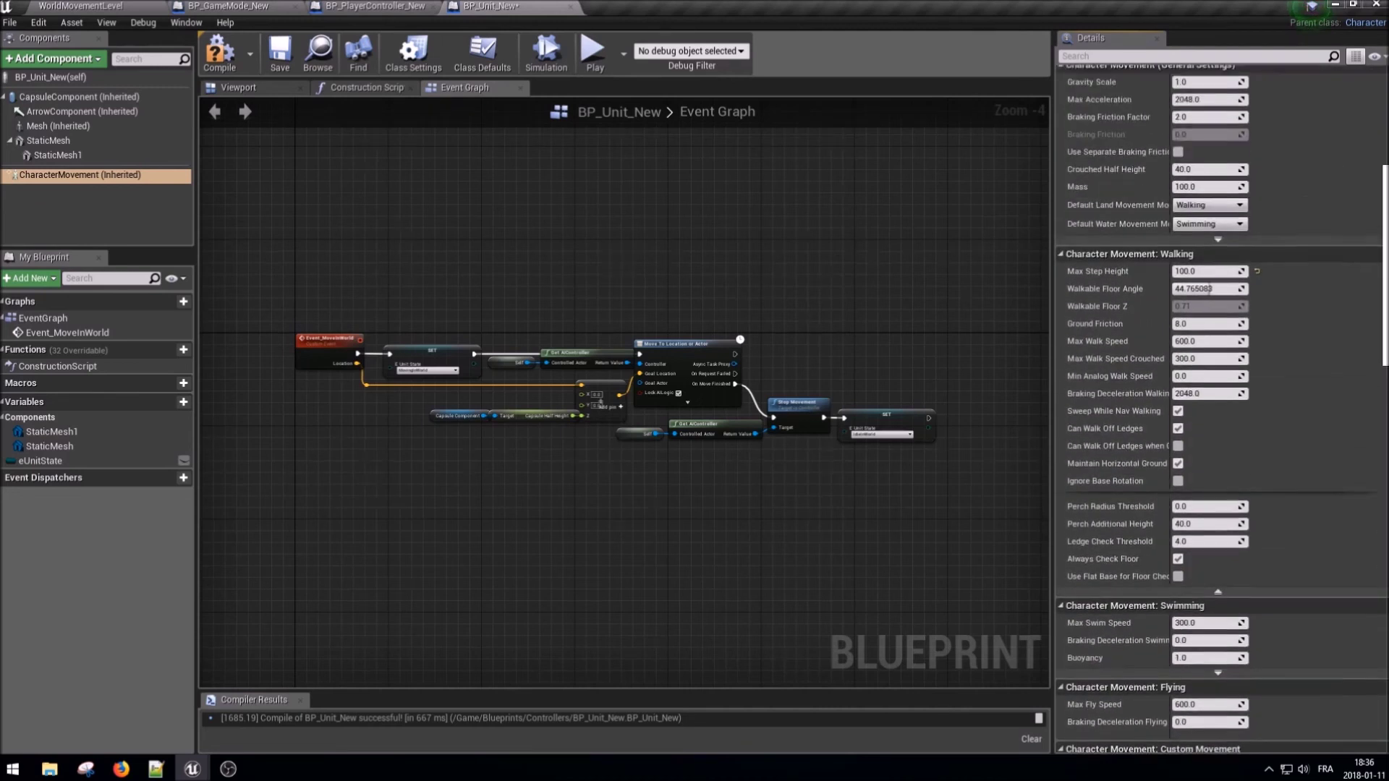
scroll(1209, 444, up, 3)
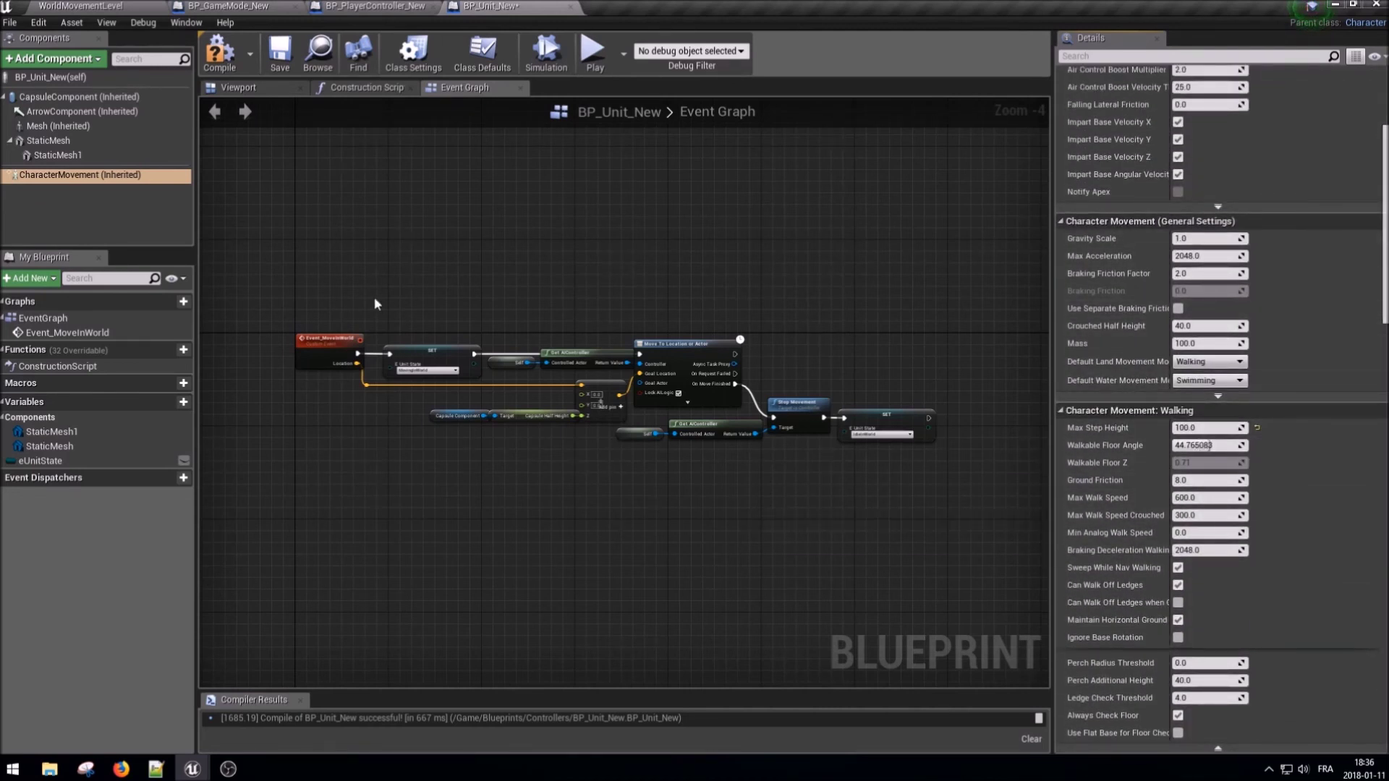
click(220, 54)
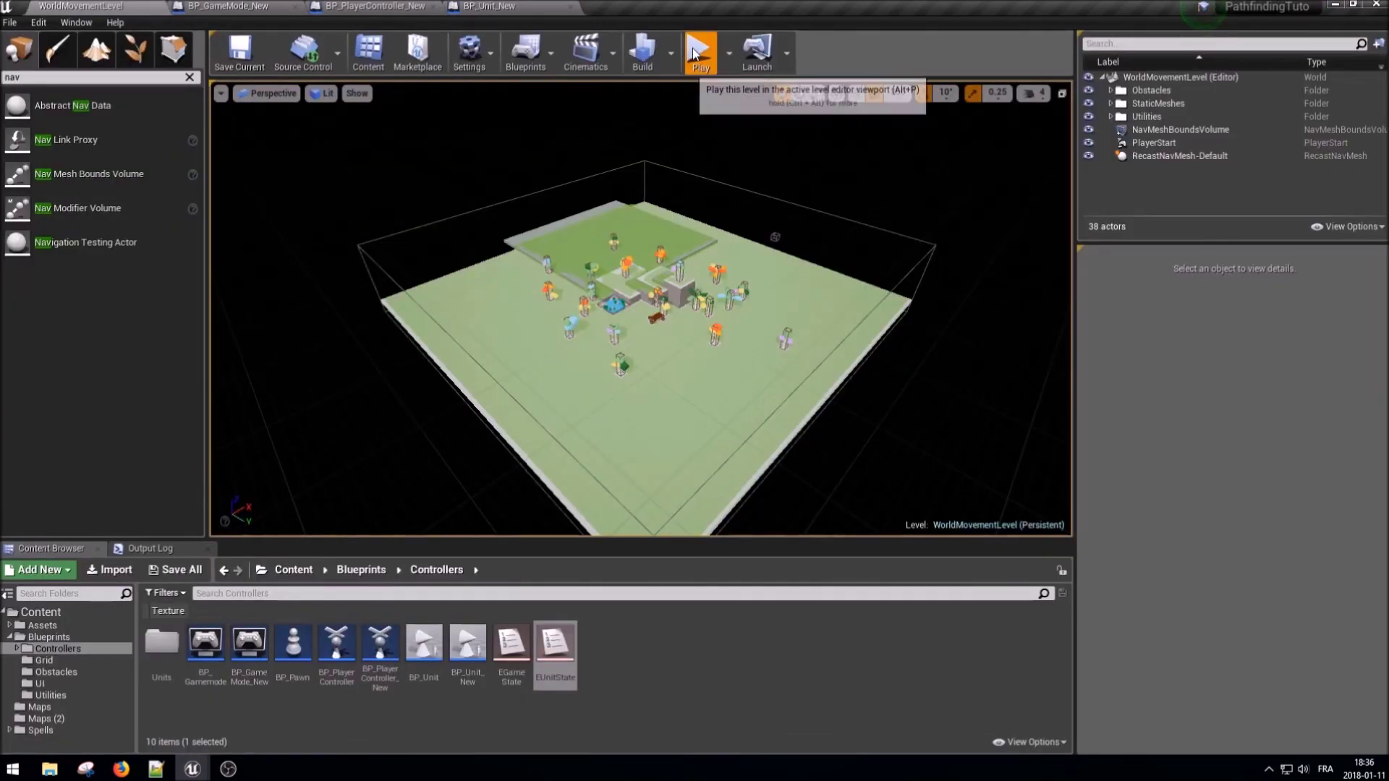
- Play-test the level, send the unit toward the plateau edge, then stop the session
click(691, 45)
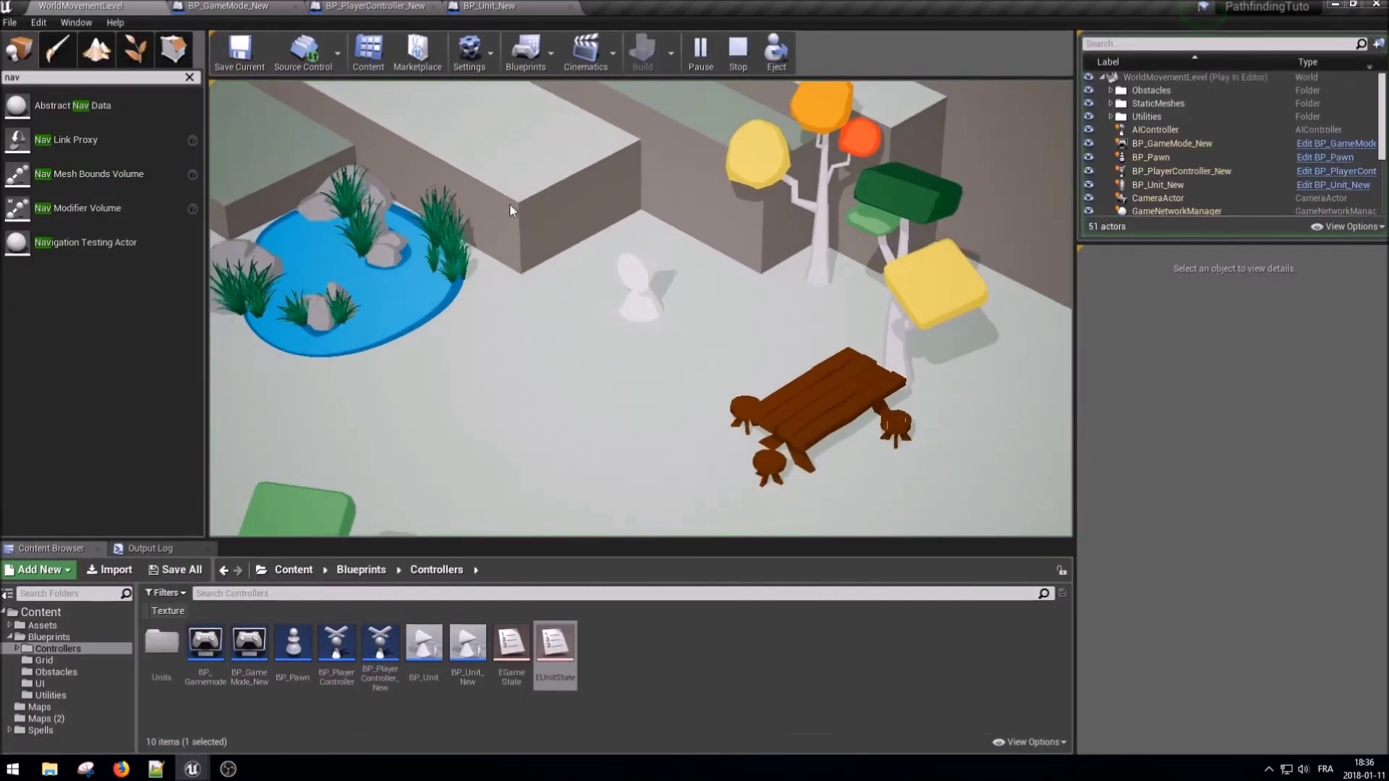
scroll(500, 174, down, 3)
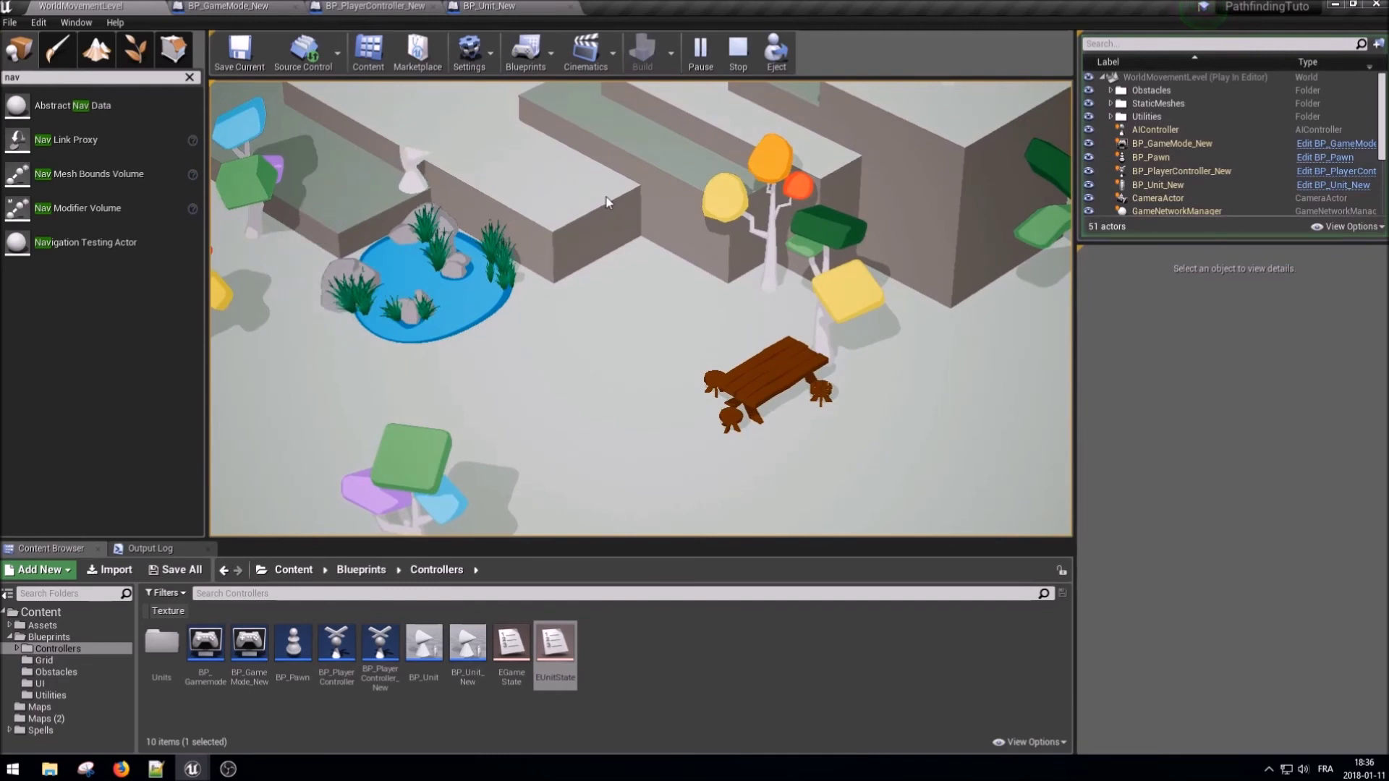
scroll(882, 119, up, 2)
click(918, 129)
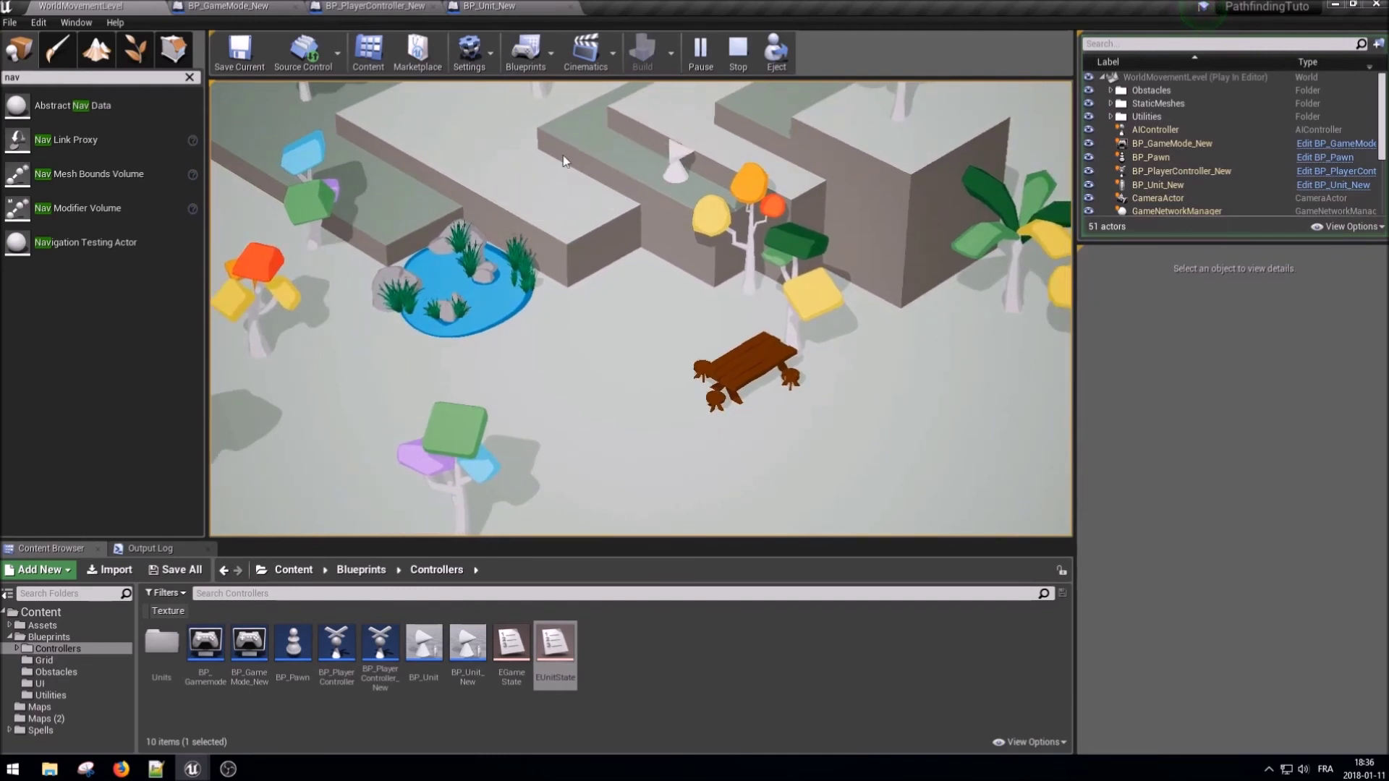
scroll(615, 165, down, 1)
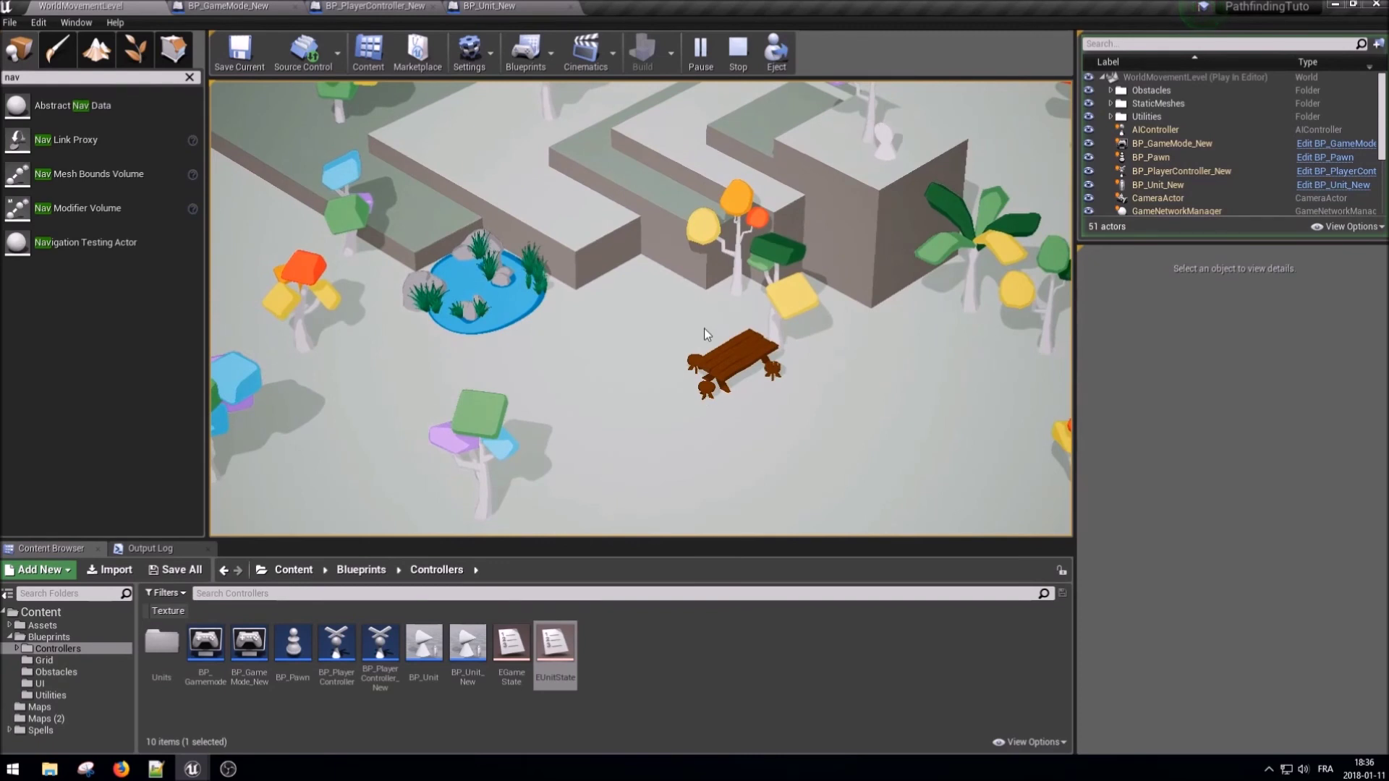
click(738, 49)
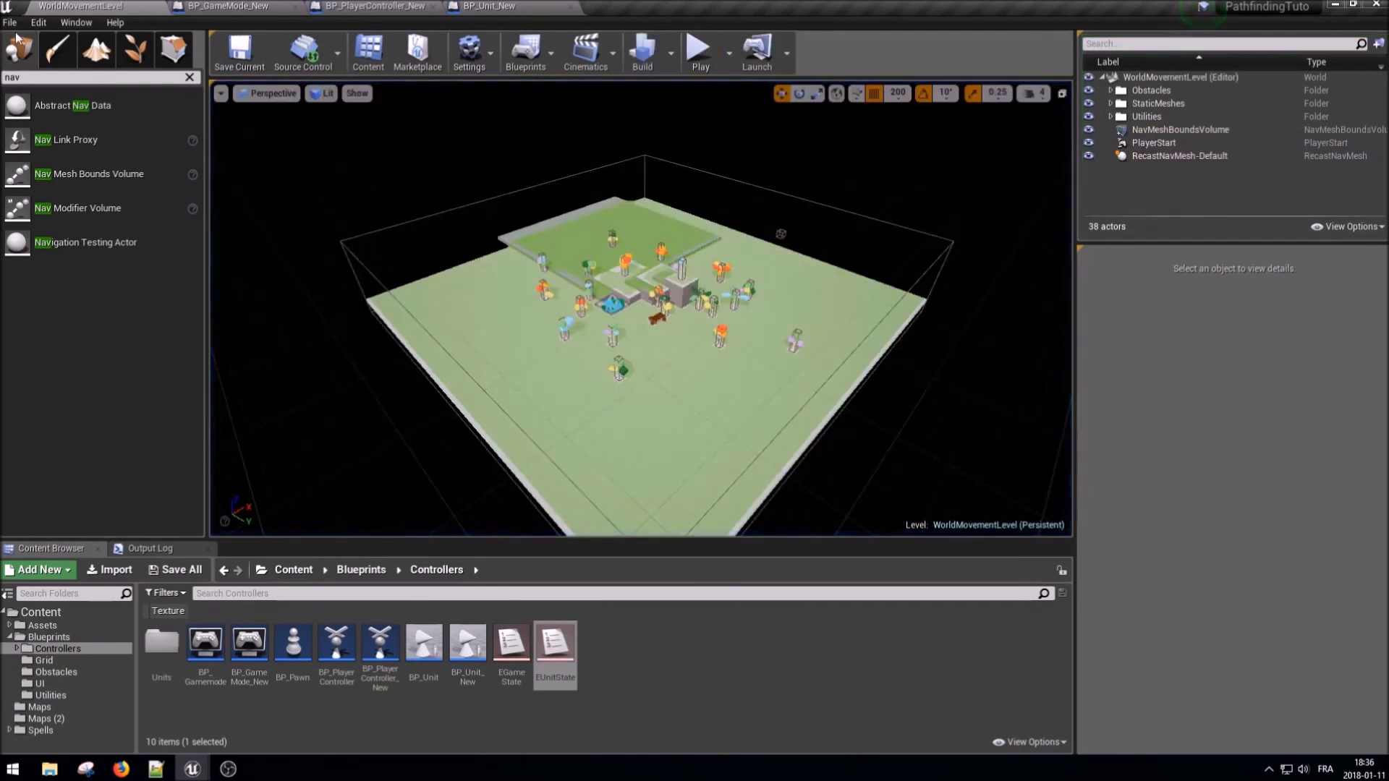
- Open the Navigation Mesh section of Project Settings
click(41, 25)
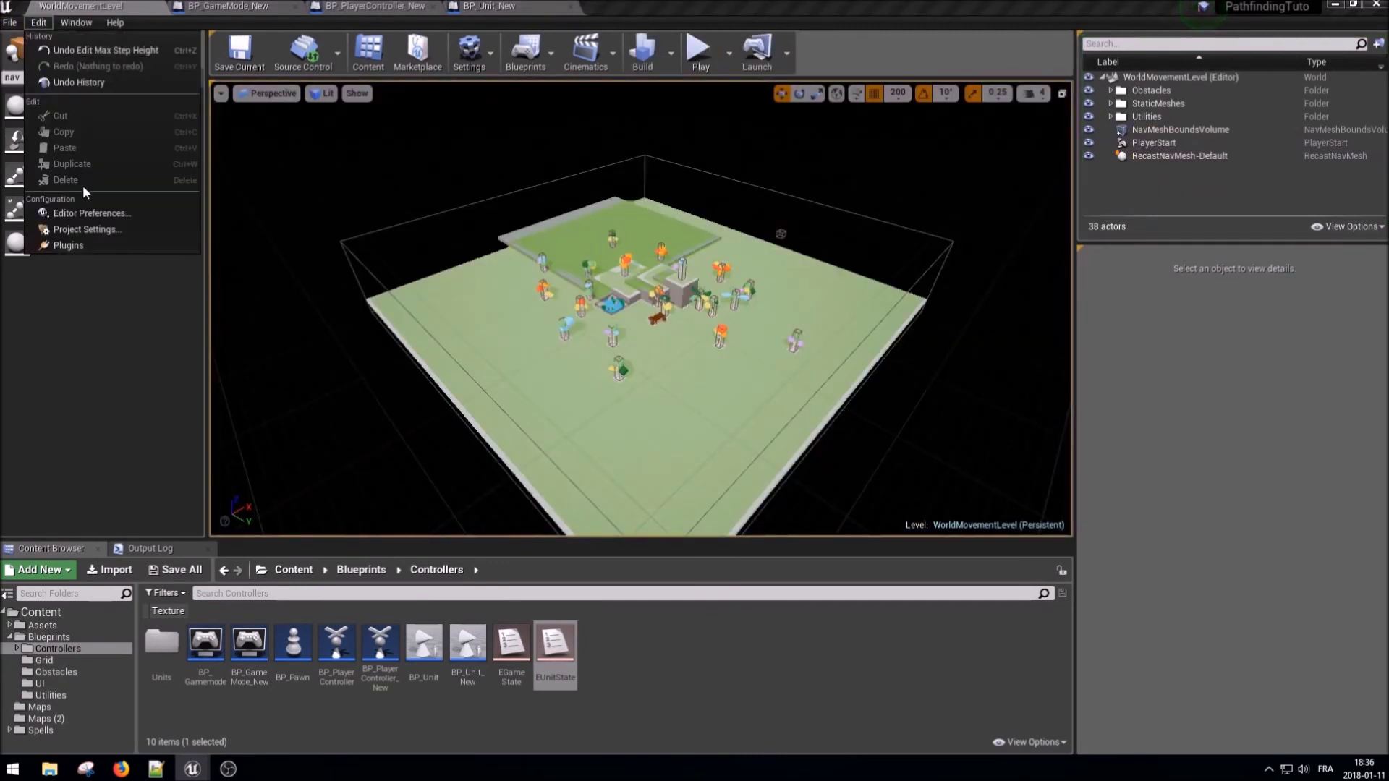
click(85, 229)
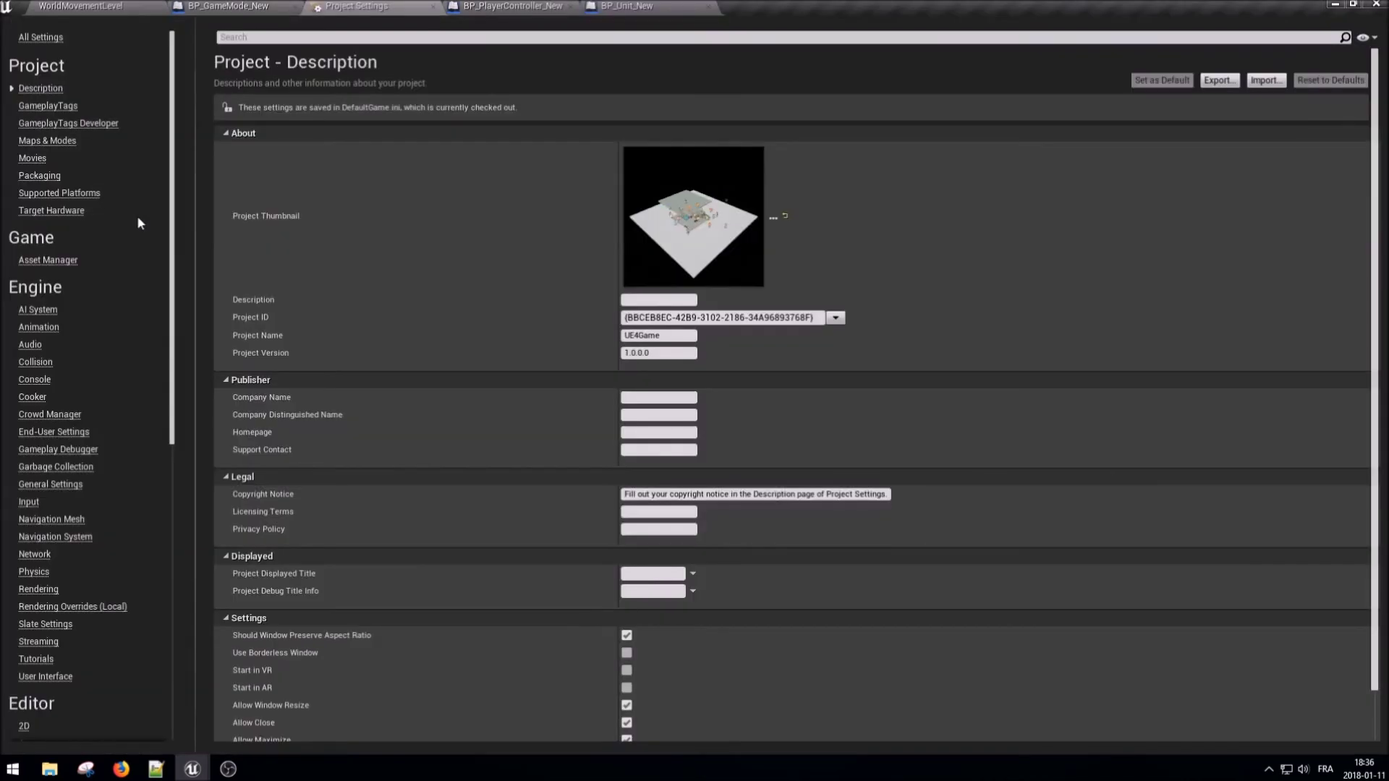
scroll(129, 228, down, 3)
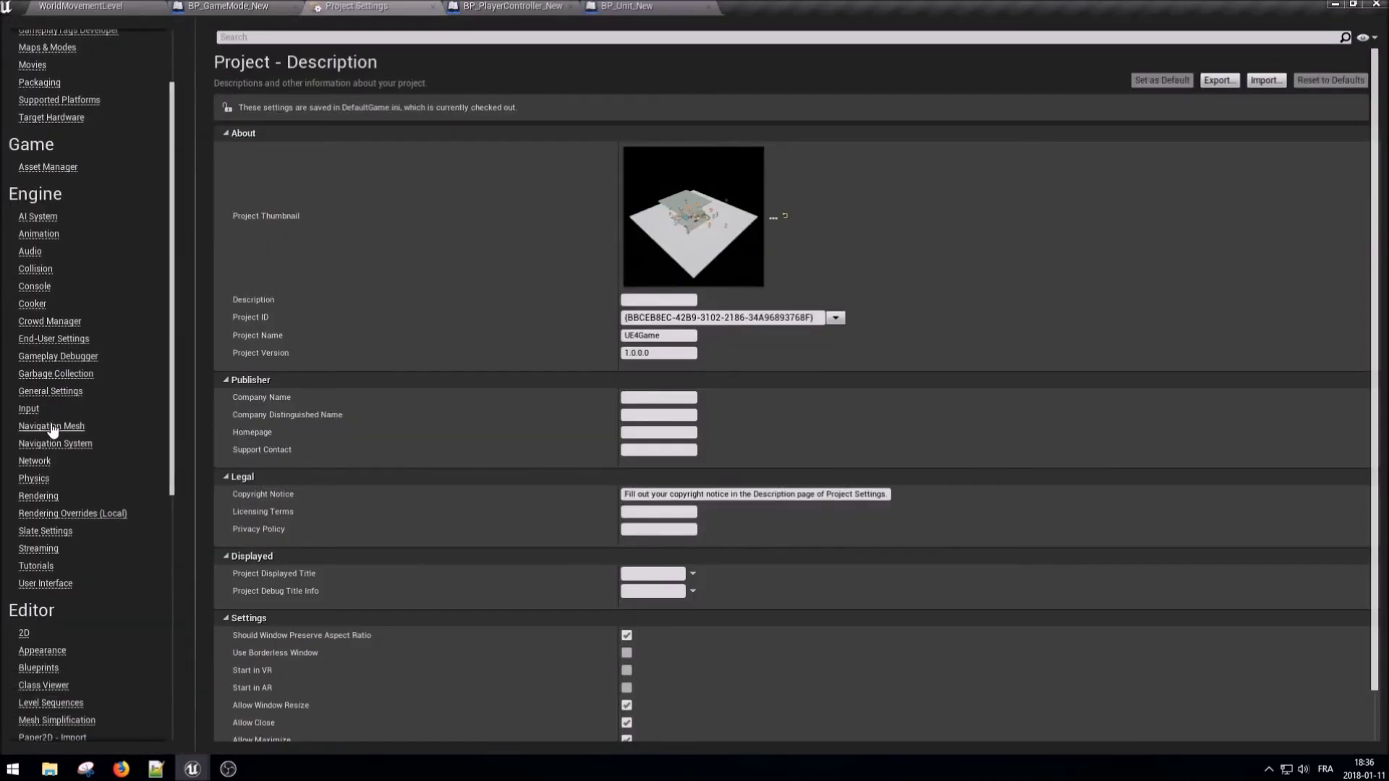
click(52, 430)
- Re-enter Agent Max Step Height as 100 and return to the level editor
scroll(710, 366, down, 1)
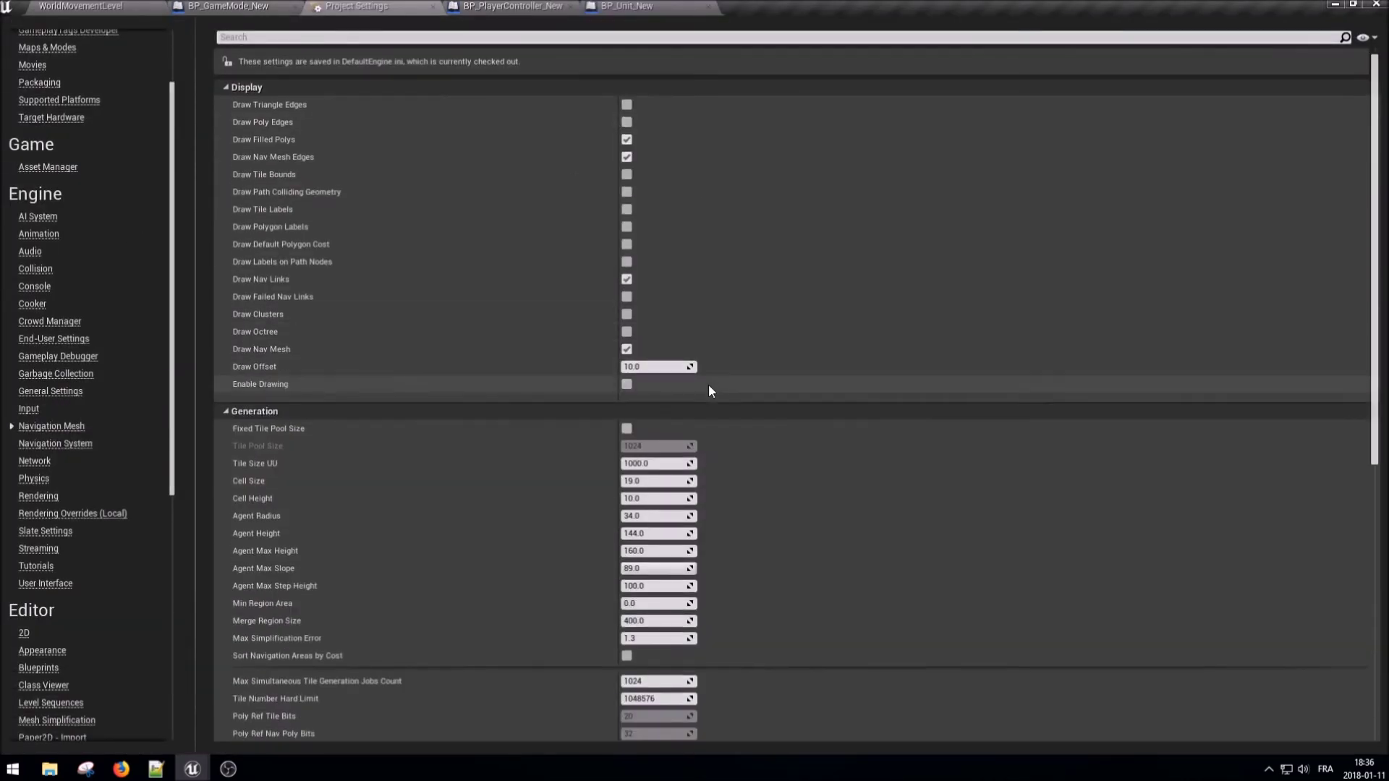
scroll(708, 389, down, 1)
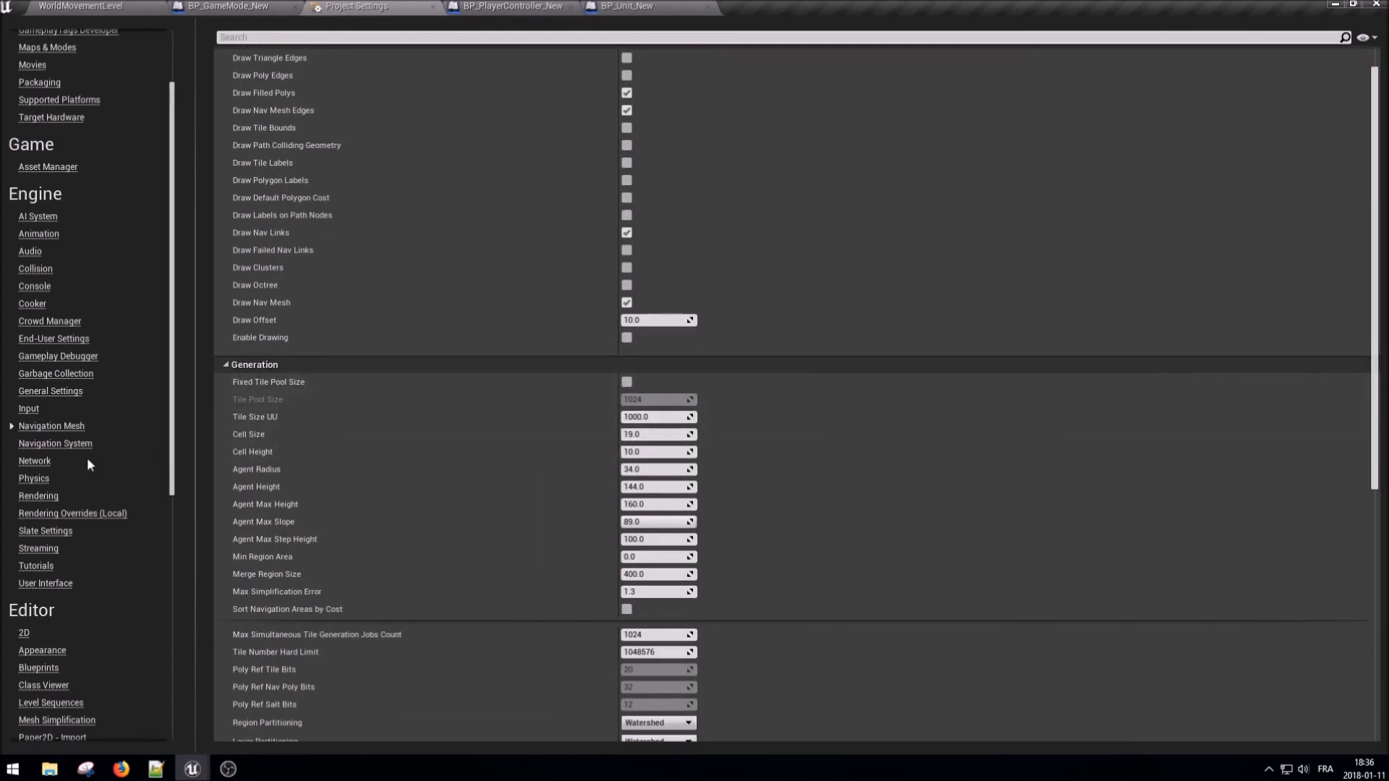
scroll(552, 371, down, 1)
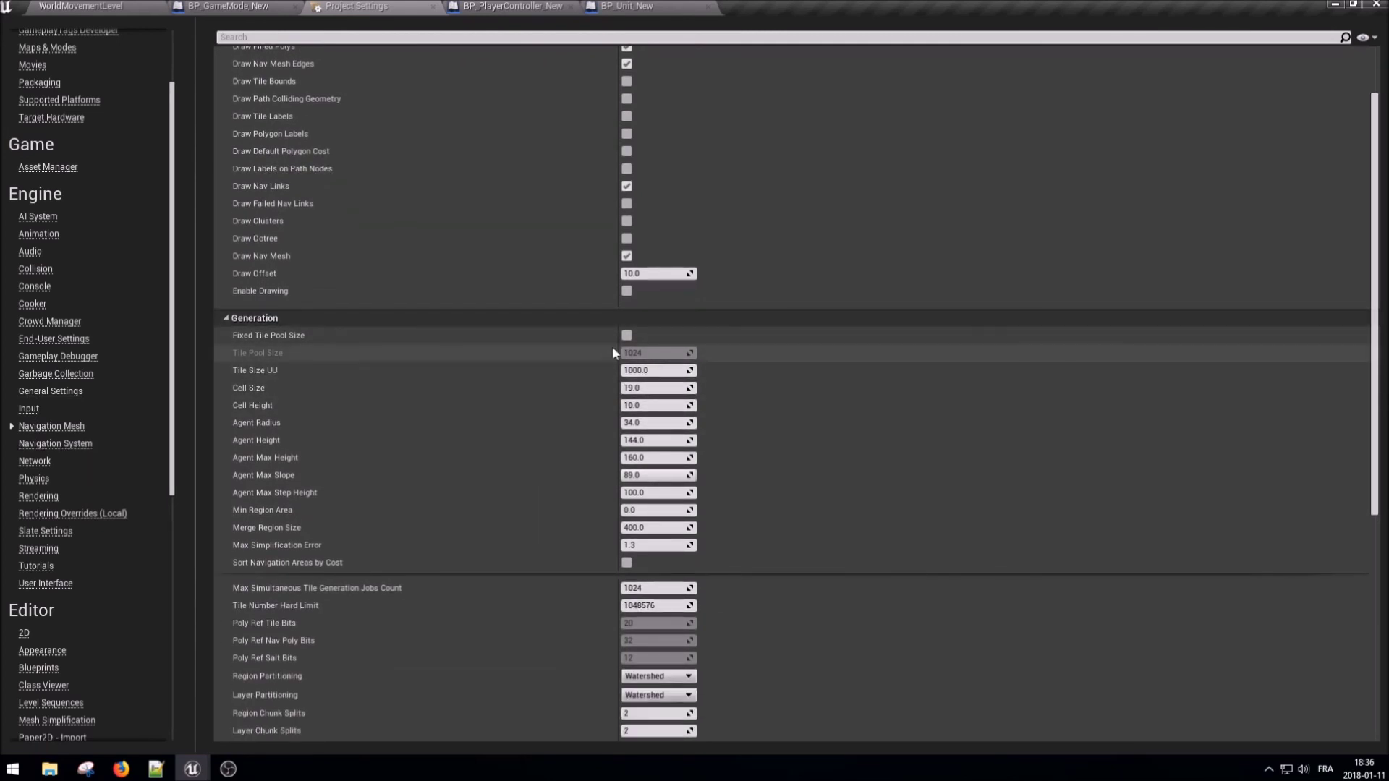
scroll(328, 540, up, 1)
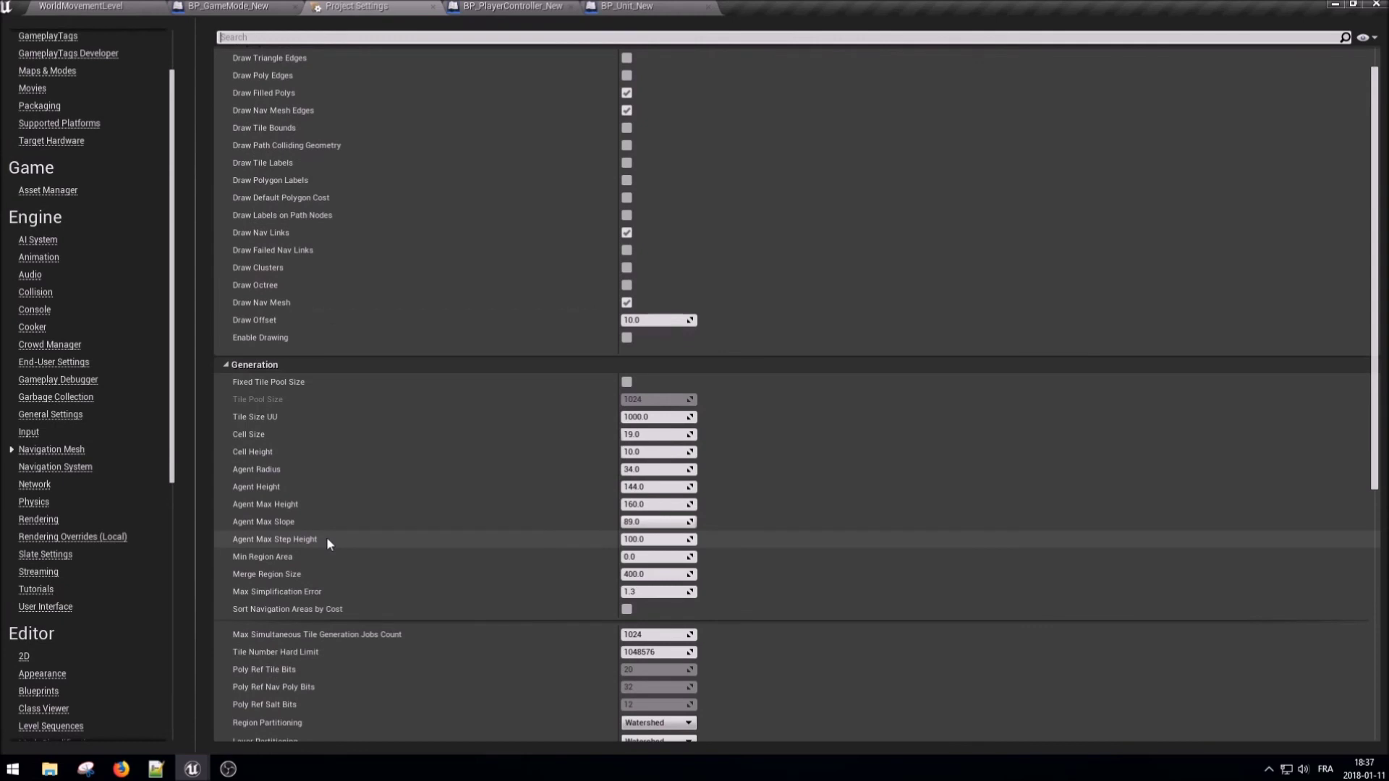
drag(661, 543, 653, 552)
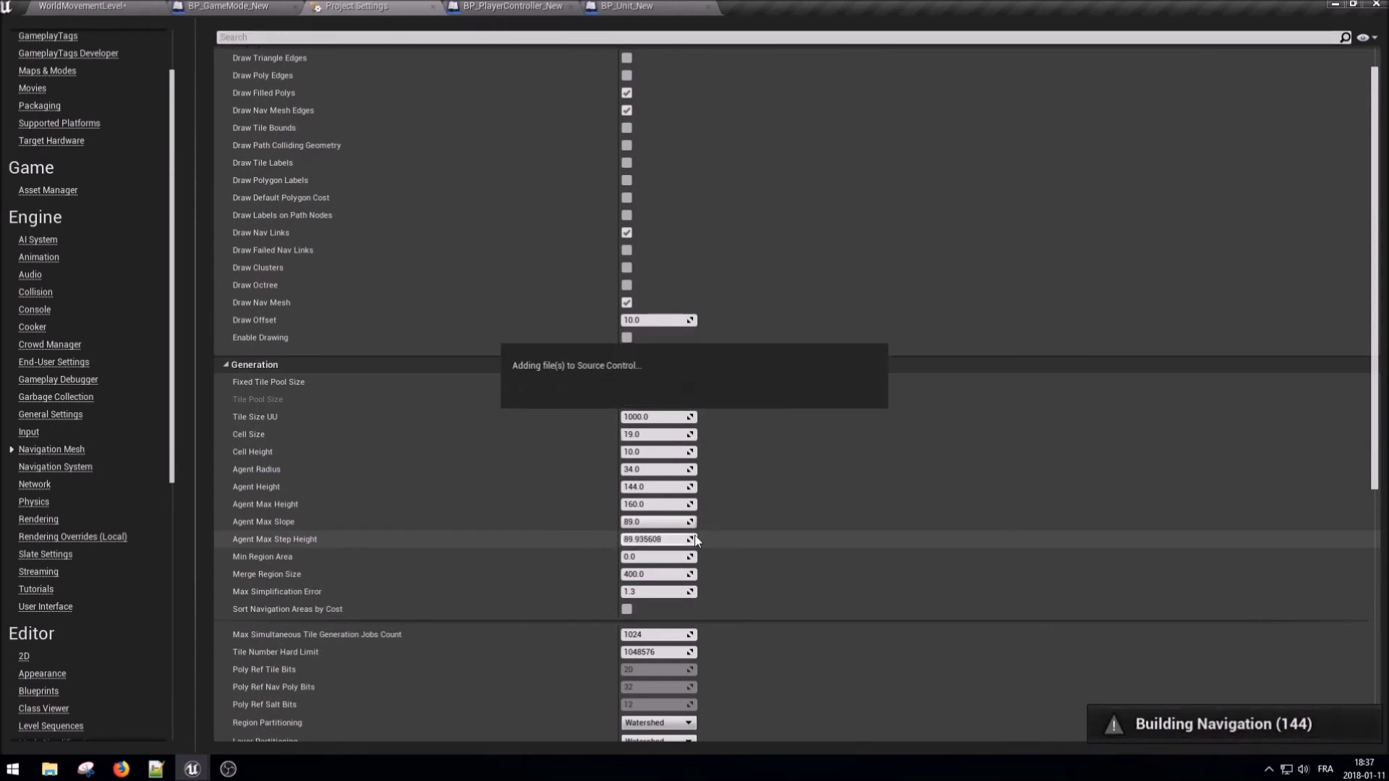
click(653, 540)
text(100)
key(Return)
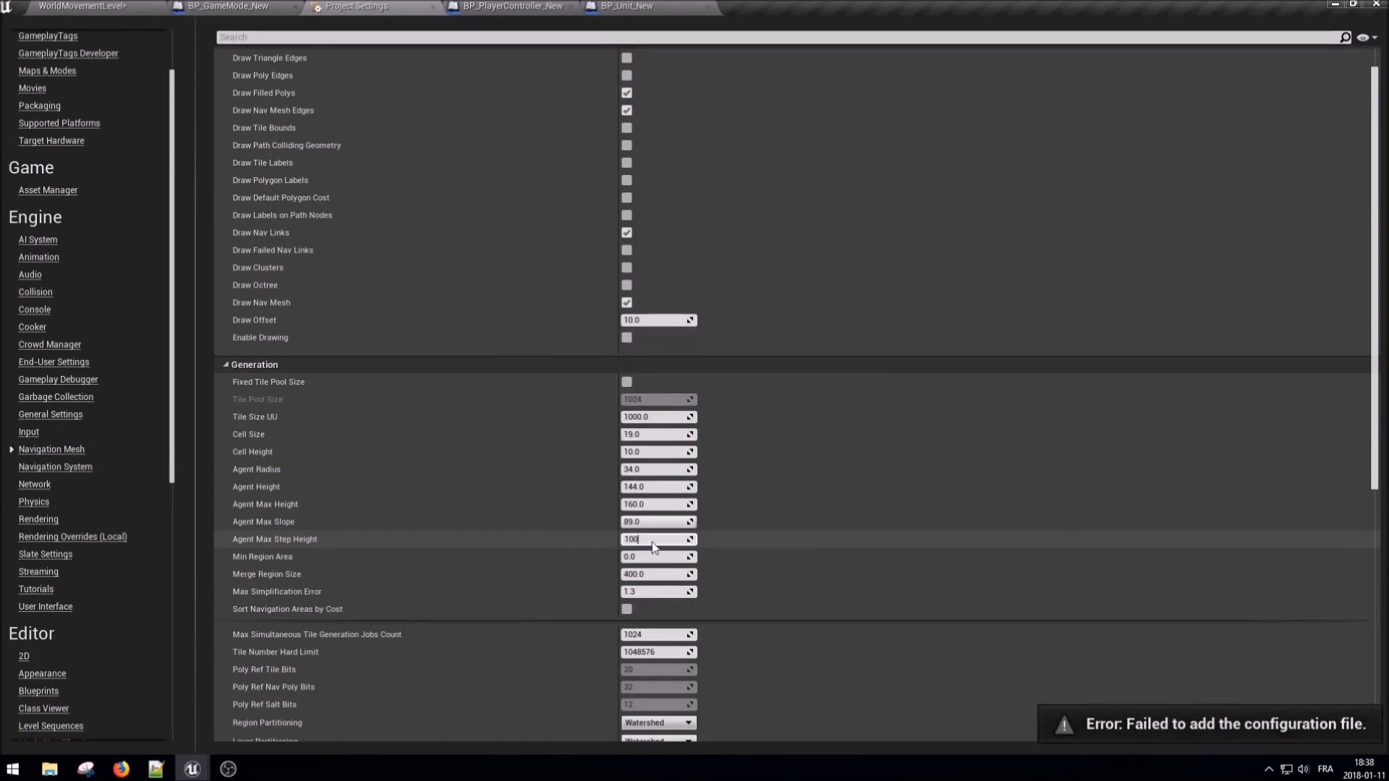
click(79, 6)
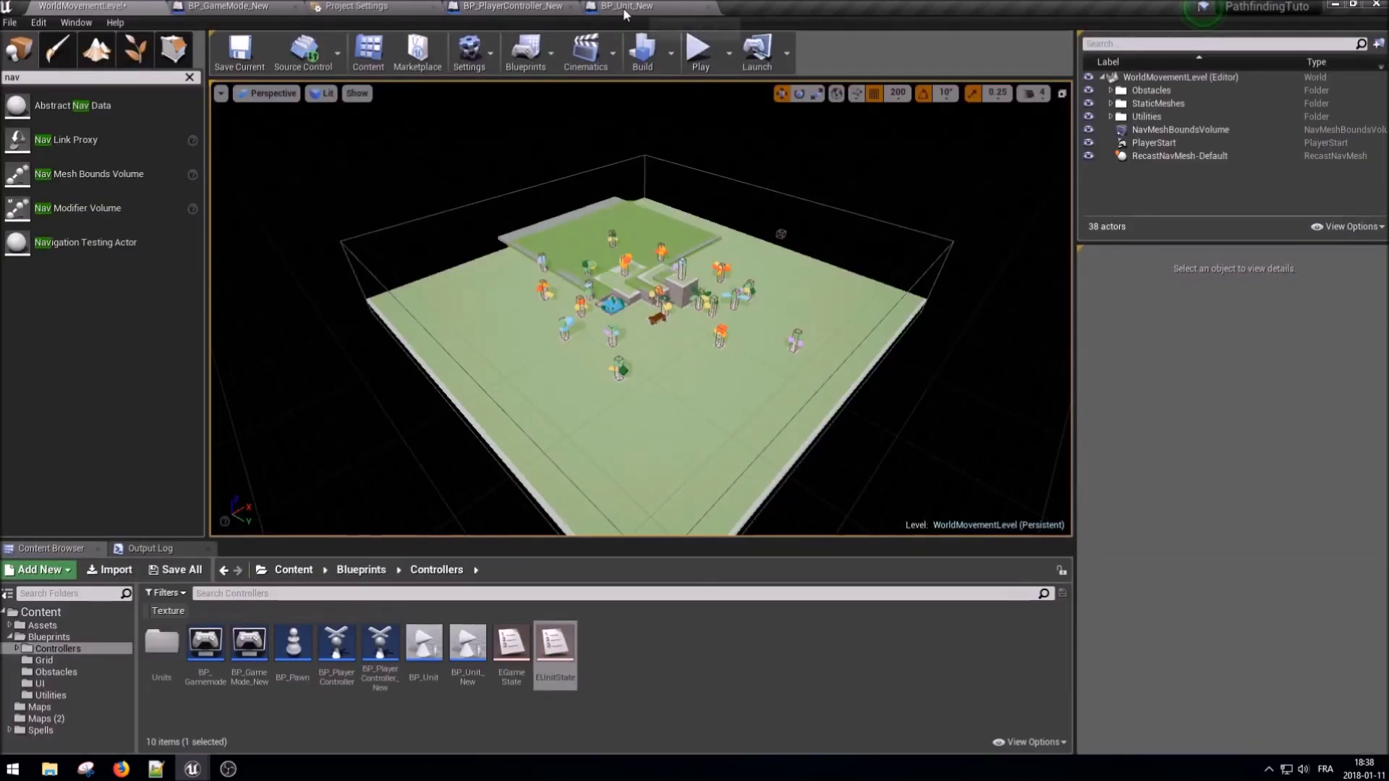
- In BP_Unit_New, confirm the CharacterMovement Max Step Height reads 100
click(626, 6)
click(80, 174)
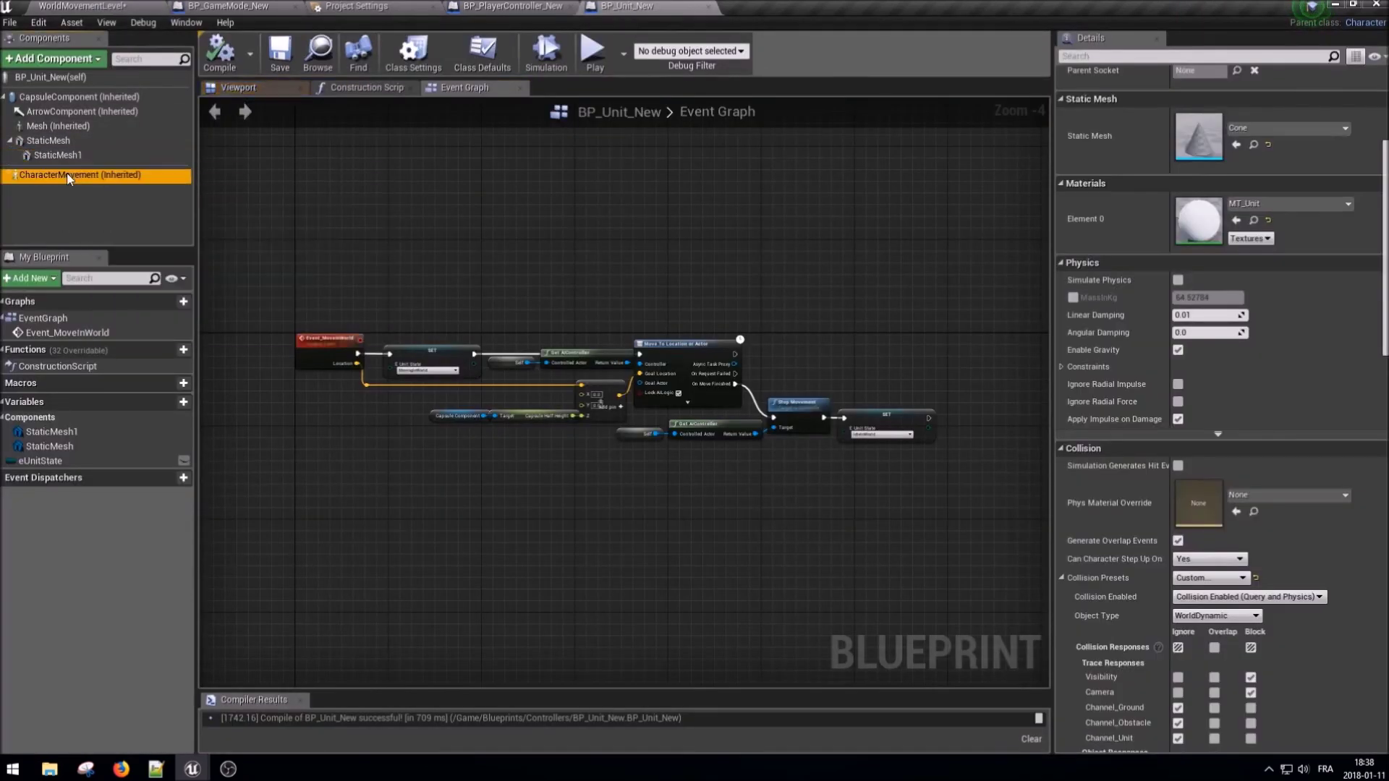
scroll(1203, 428, down, 10)
click(1203, 427)
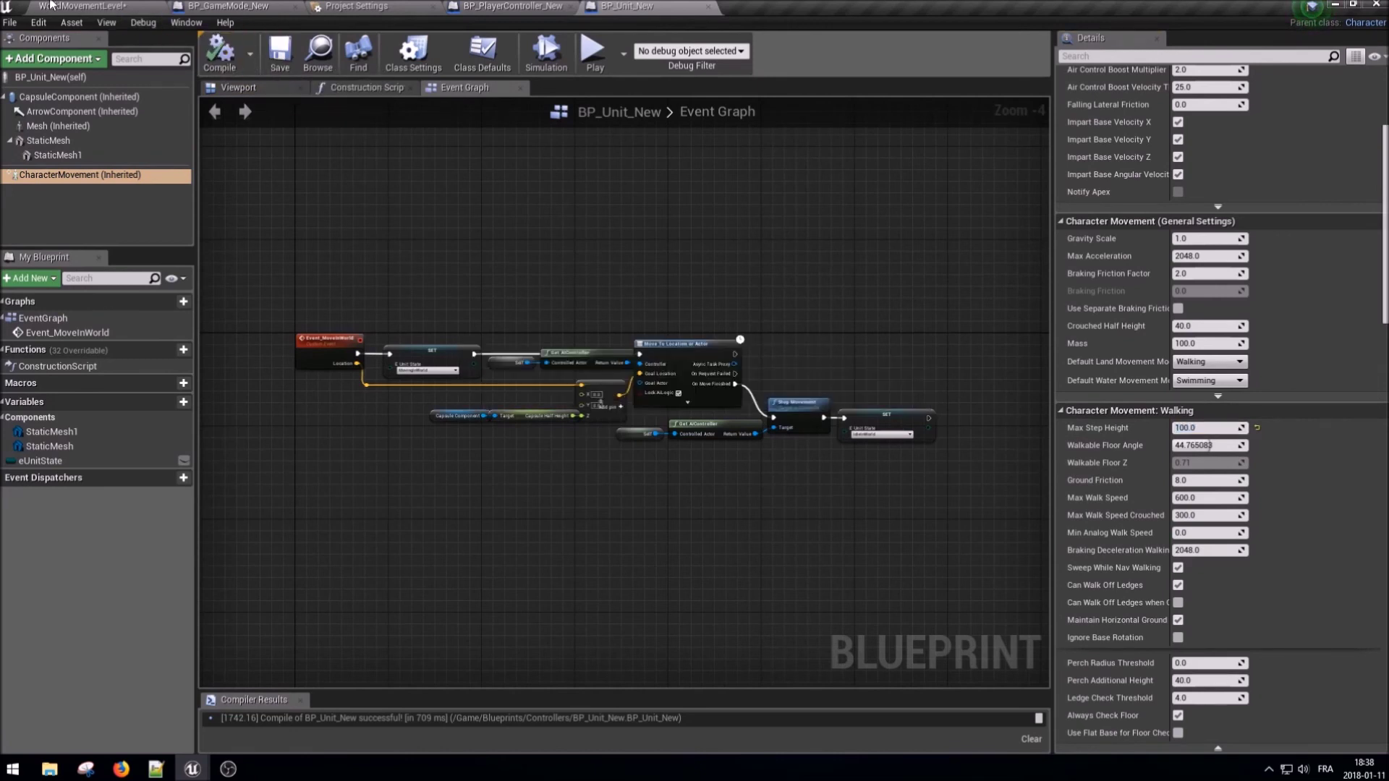
- Run a brief play test of WorldMovementLevel and stop it
click(593, 50)
click(700, 49)
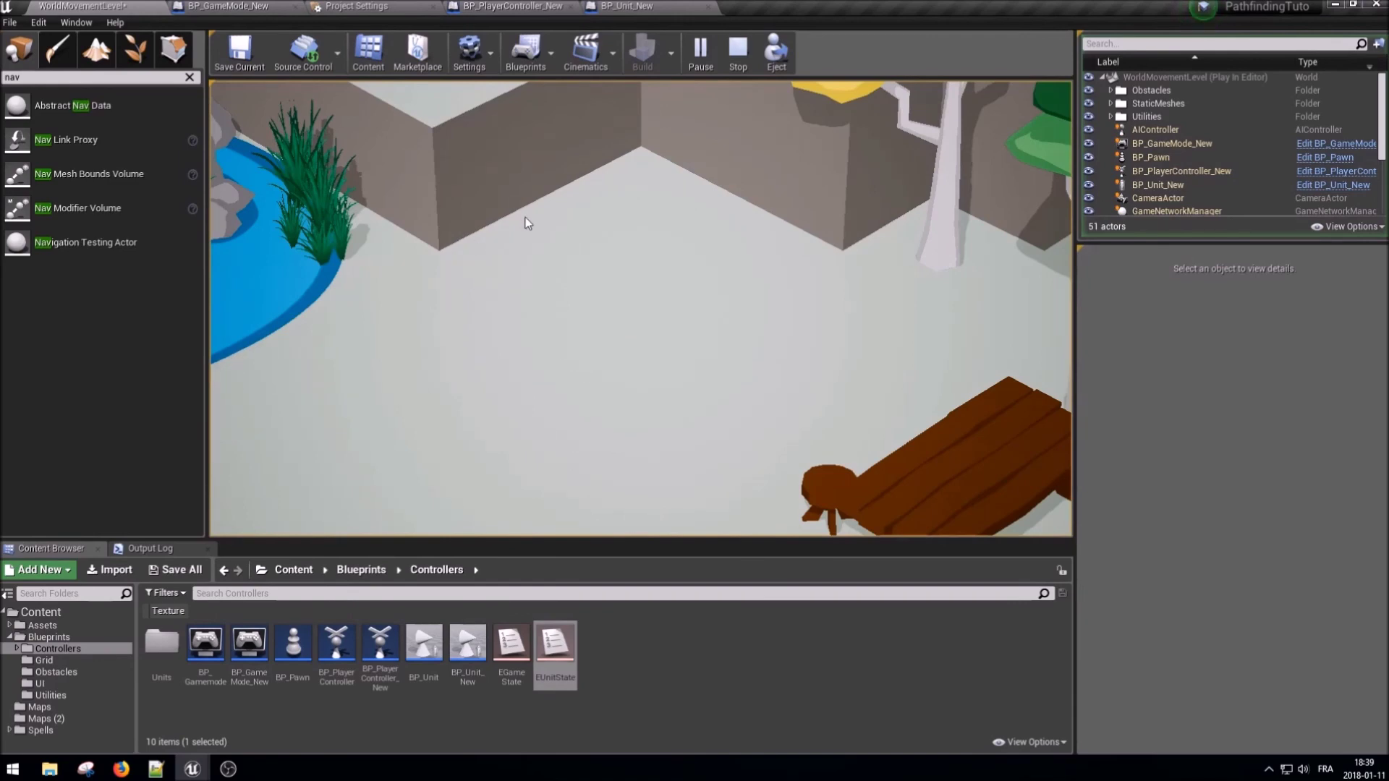
click(738, 48)
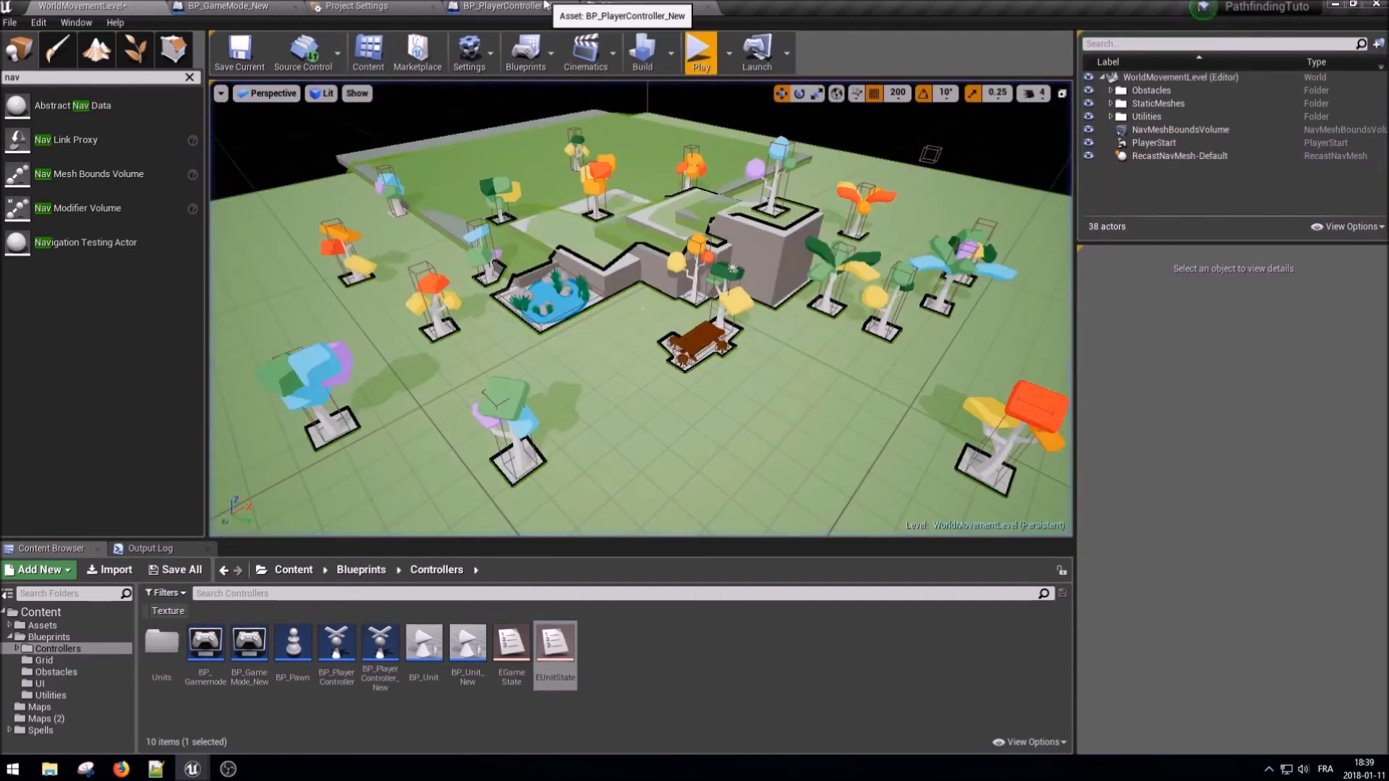
- Open BP_PlayerController_New, close the Move Player Unit graph, and pan to BeginPlay
click(514, 6)
middle_click(581, 90)
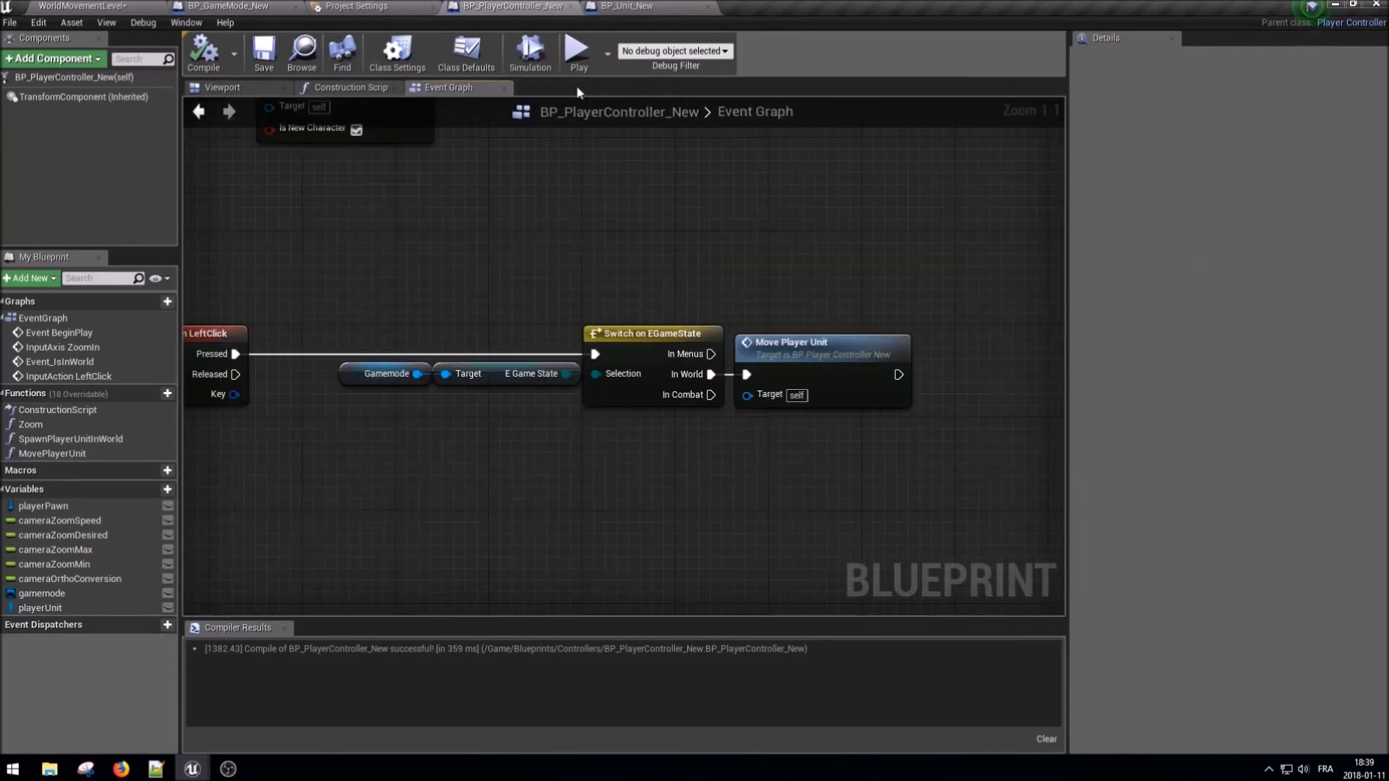
scroll(579, 269, down, 3)
scroll(579, 269, up, 1)
right_drag(579, 269, 593, 507)
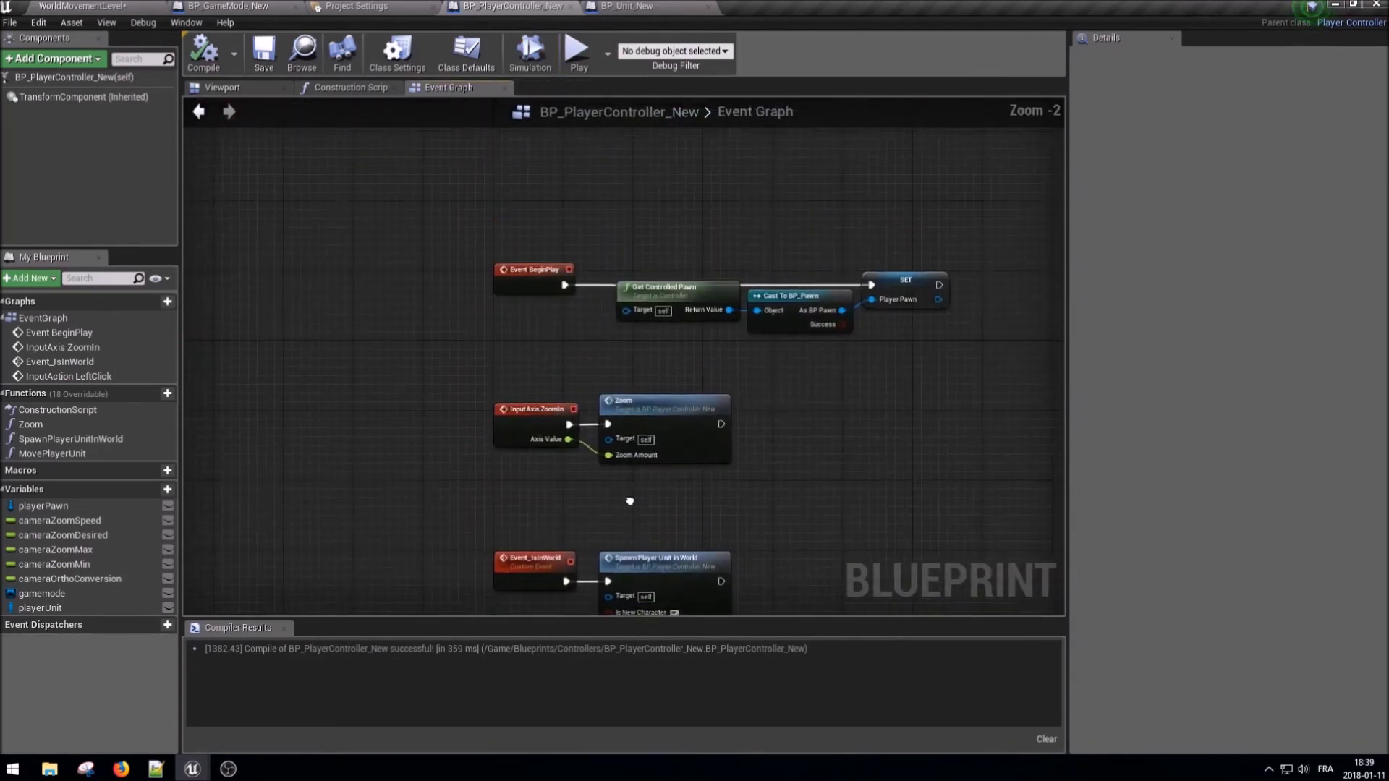
- Add an Event Tick node to the Event Graph
right_click(605, 230)
text(tick)
key(Return)
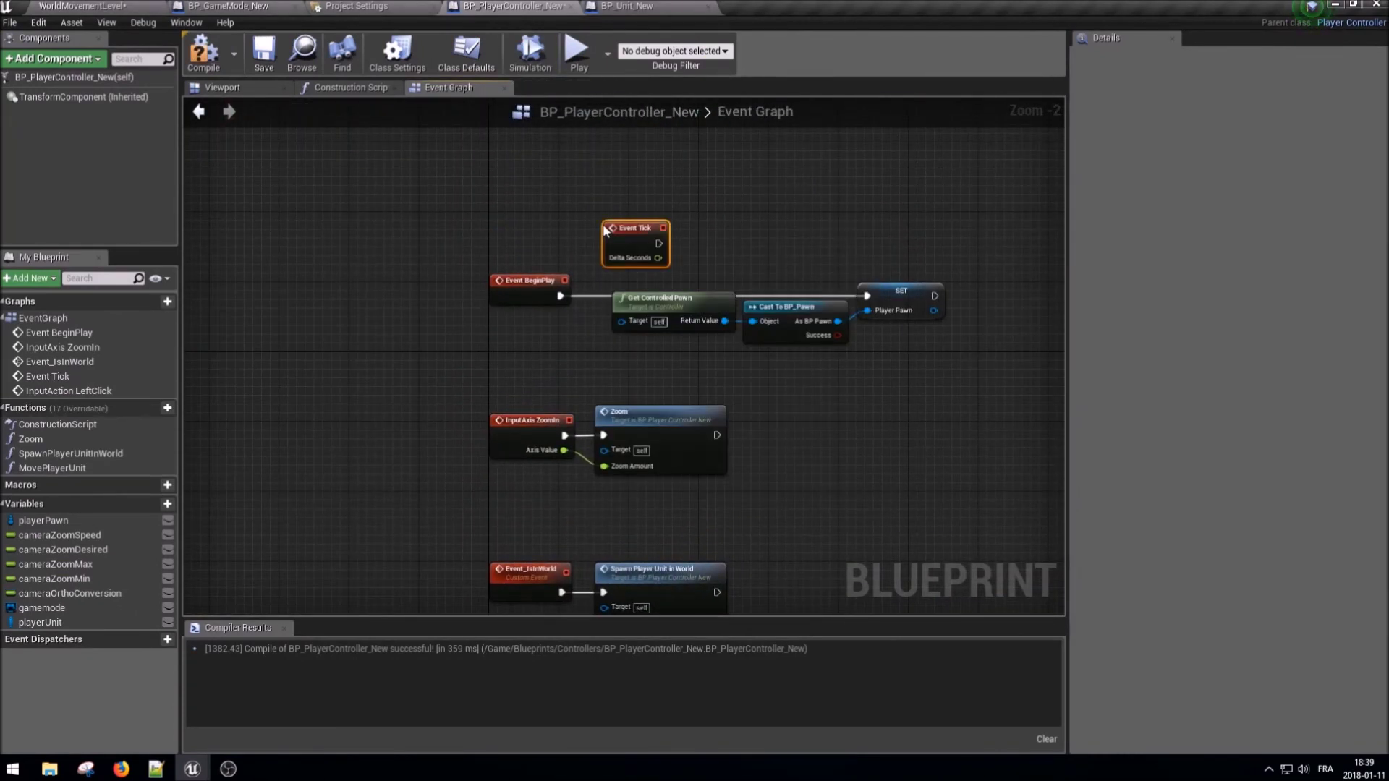
- Move the BeginPlay chain up, place Event Tick beneath it, and create a new function
drag(618, 239, 521, 362)
mouse_move(460, 217)
mouse_down()
mouse_move(952, 317)
mouse_move(933, 281)
mouse_up()
drag(723, 307, 724, 168)
click(521, 359)
drag(521, 360, 521, 290)
click(604, 338)
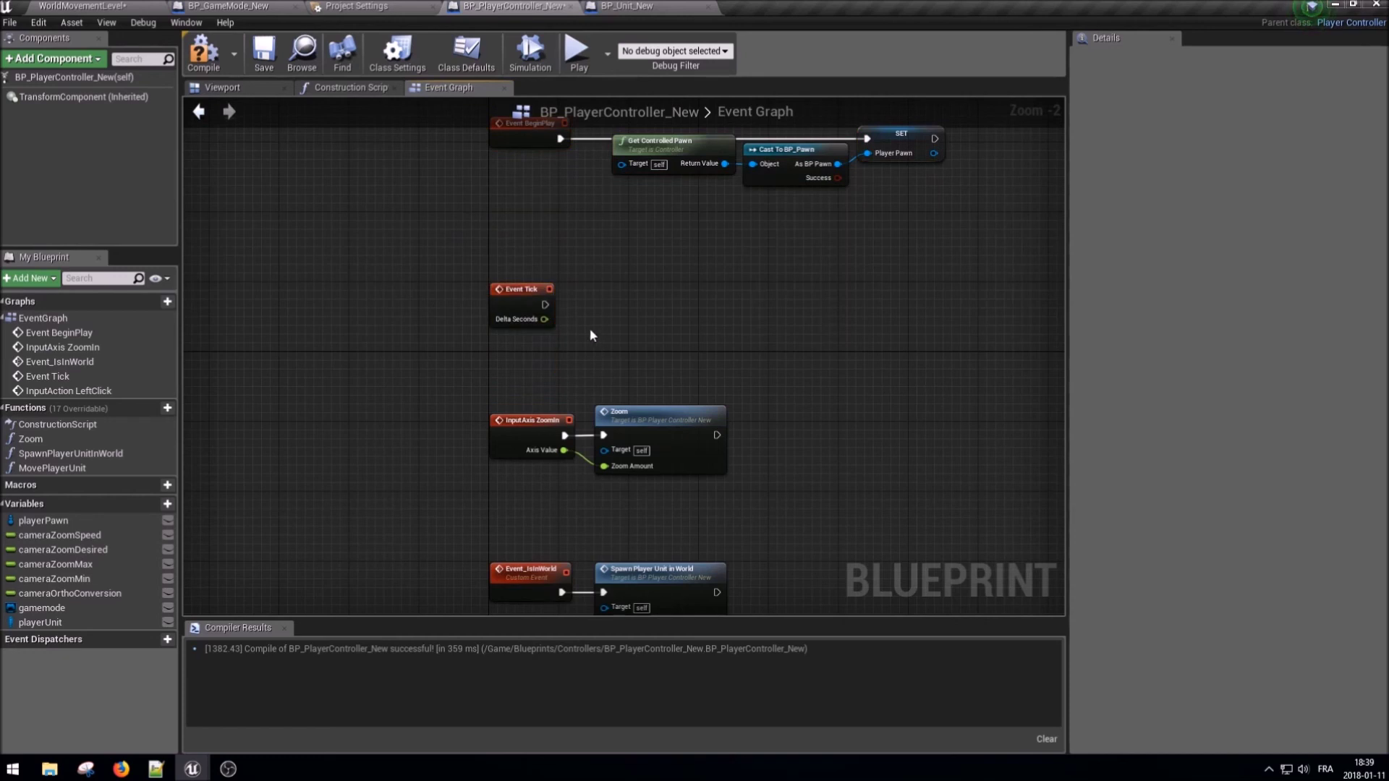
right_drag(532, 338, 469, 383)
click(152, 412)
text(CameraLocation)
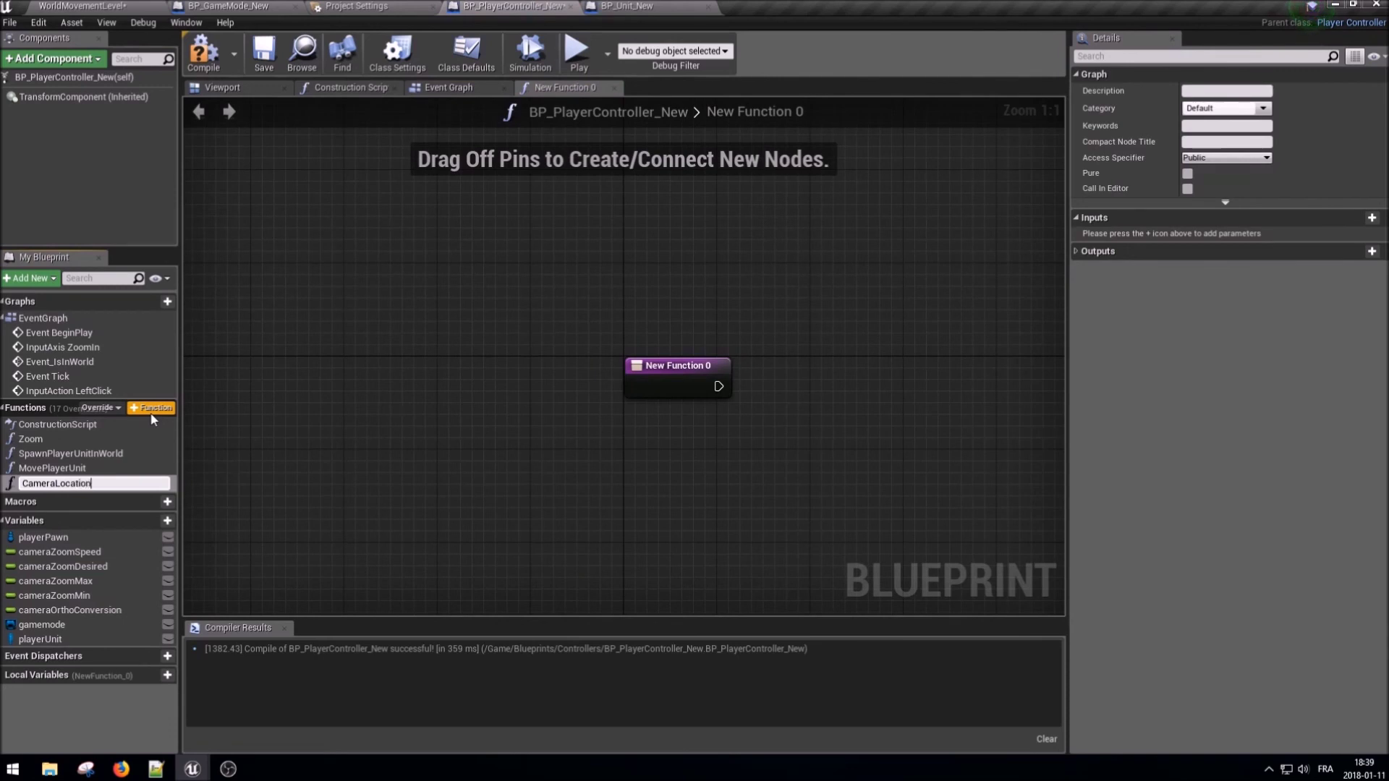
- Name the new function UpdateCameraLocation
key(Return)
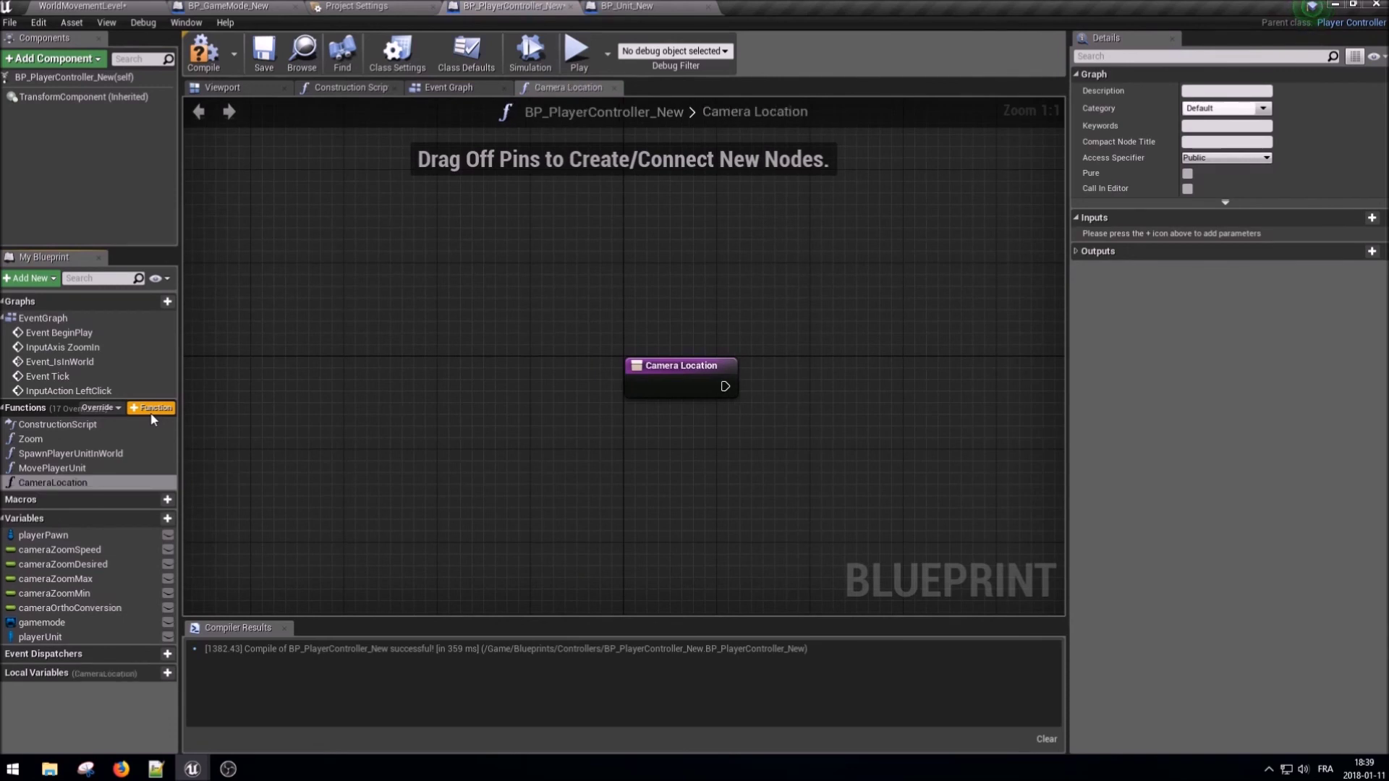
click(113, 482)
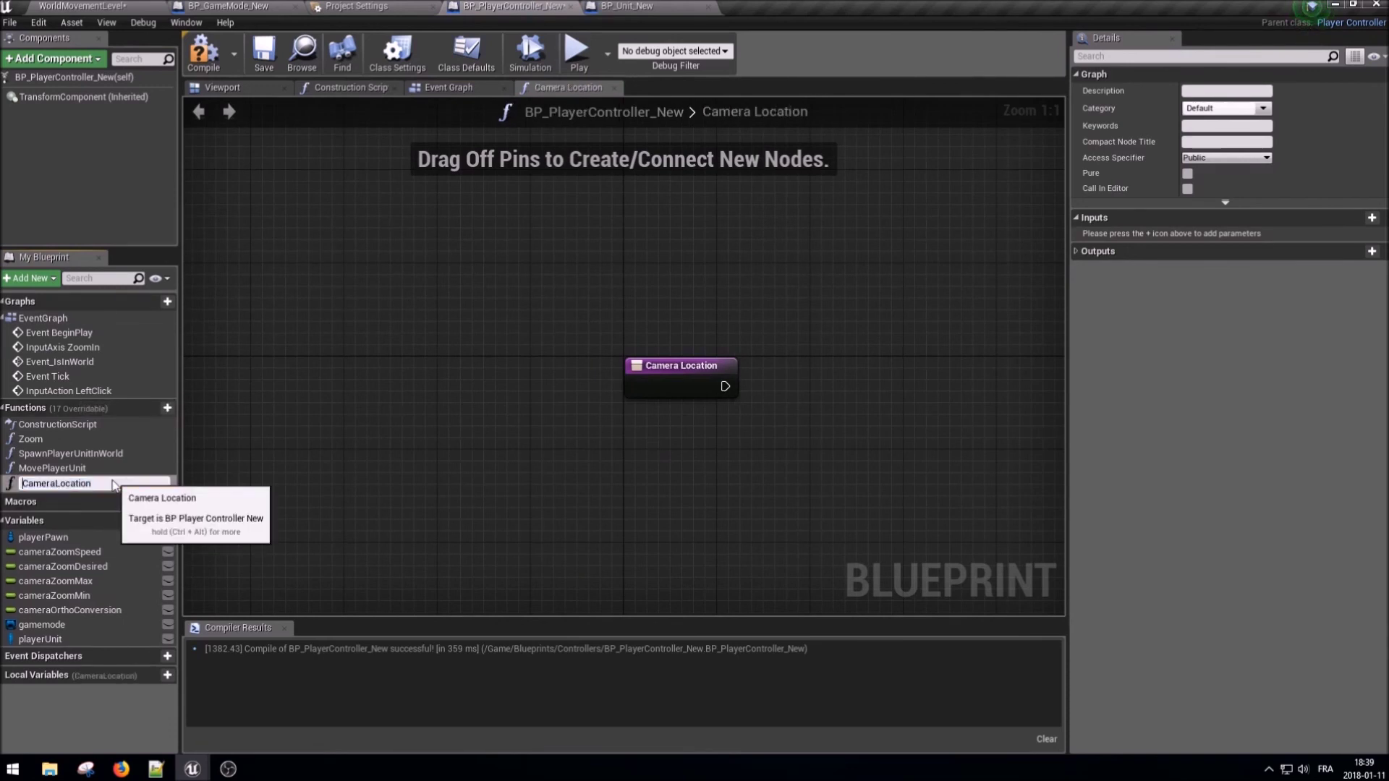
text(Update)
key(Return)
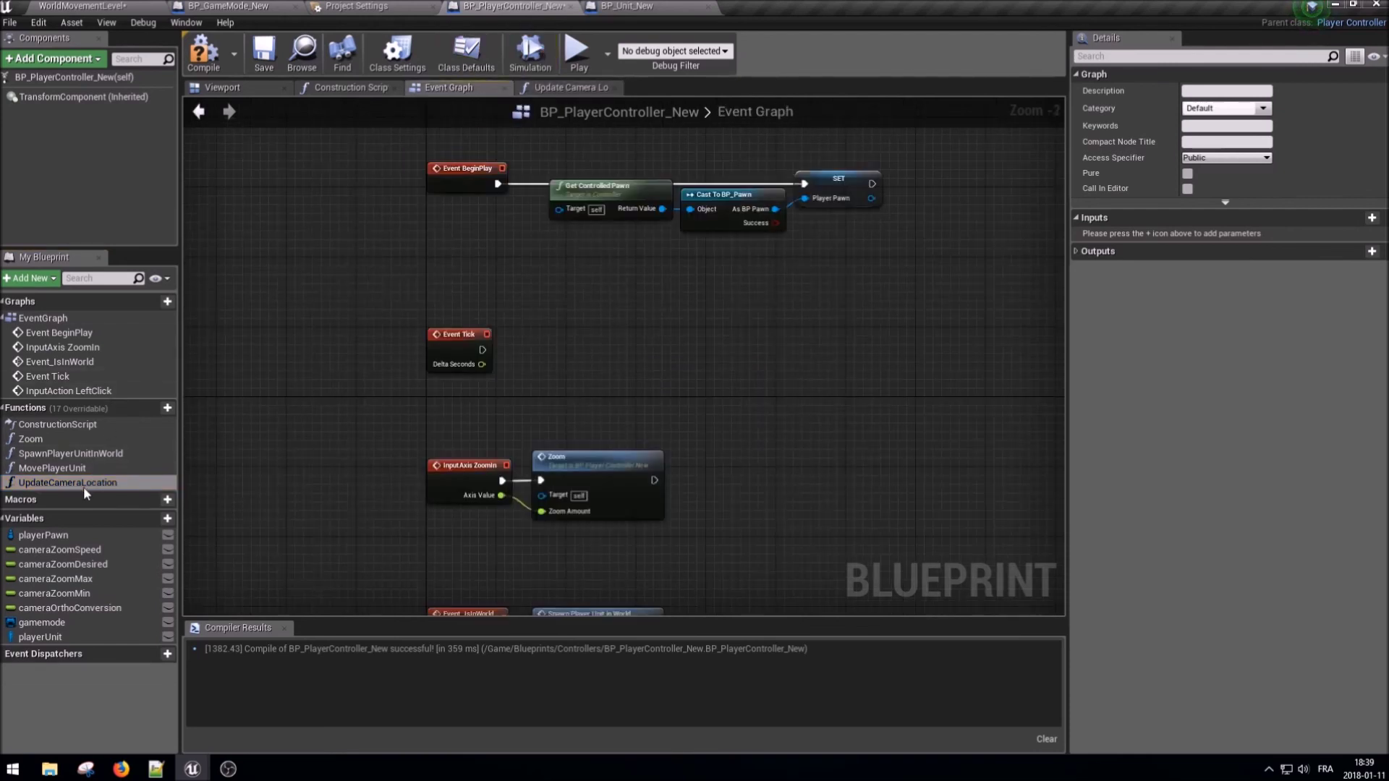
- Call UpdateCameraLocation from Event Tick, compile, save, and open its graph
drag(69, 482, 602, 327)
mouse_move(481, 349)
mouse_down()
mouse_move(607, 352)
mouse_move(614, 337)
mouse_up()
click(204, 52)
click(263, 52)
double_click(612, 327)
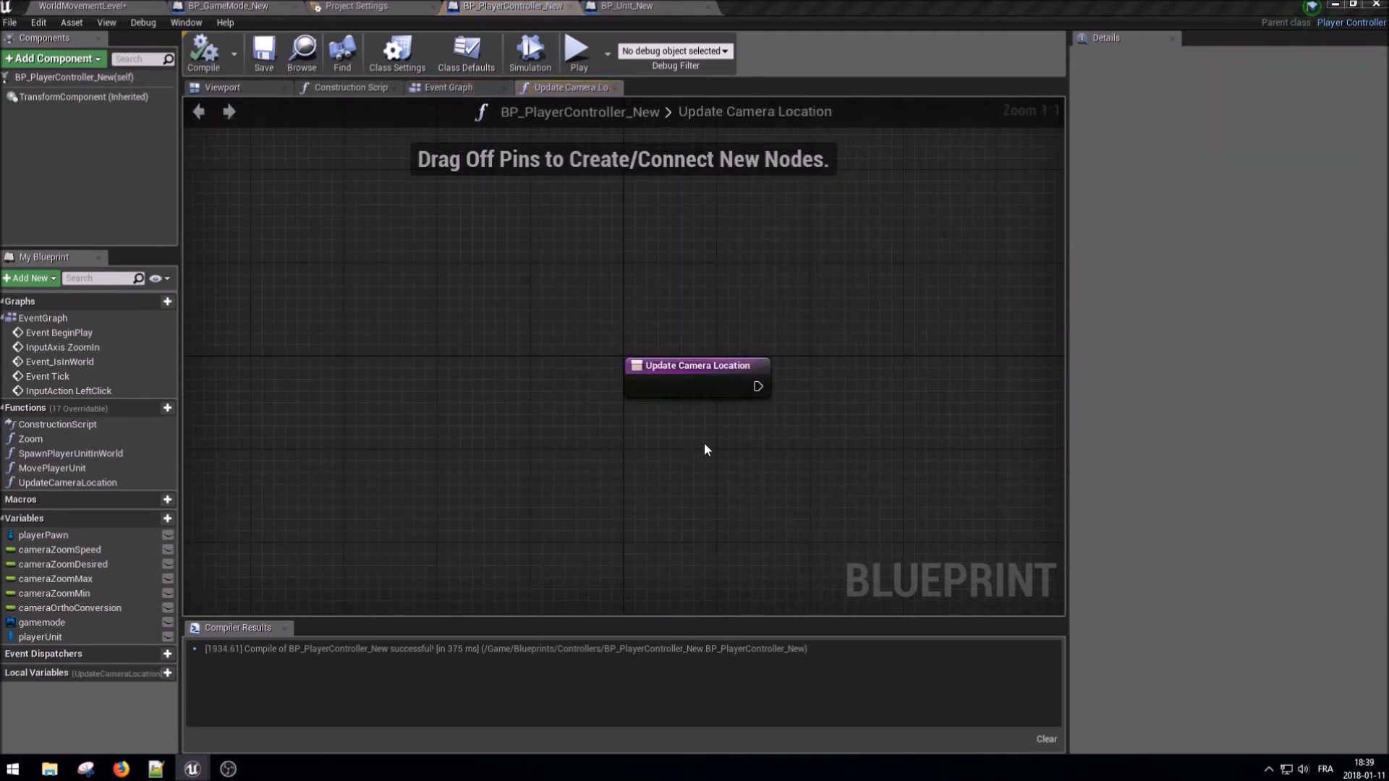
- Add a gamemode Get E Game State node to the function graph
right_drag(692, 450, 489, 425)
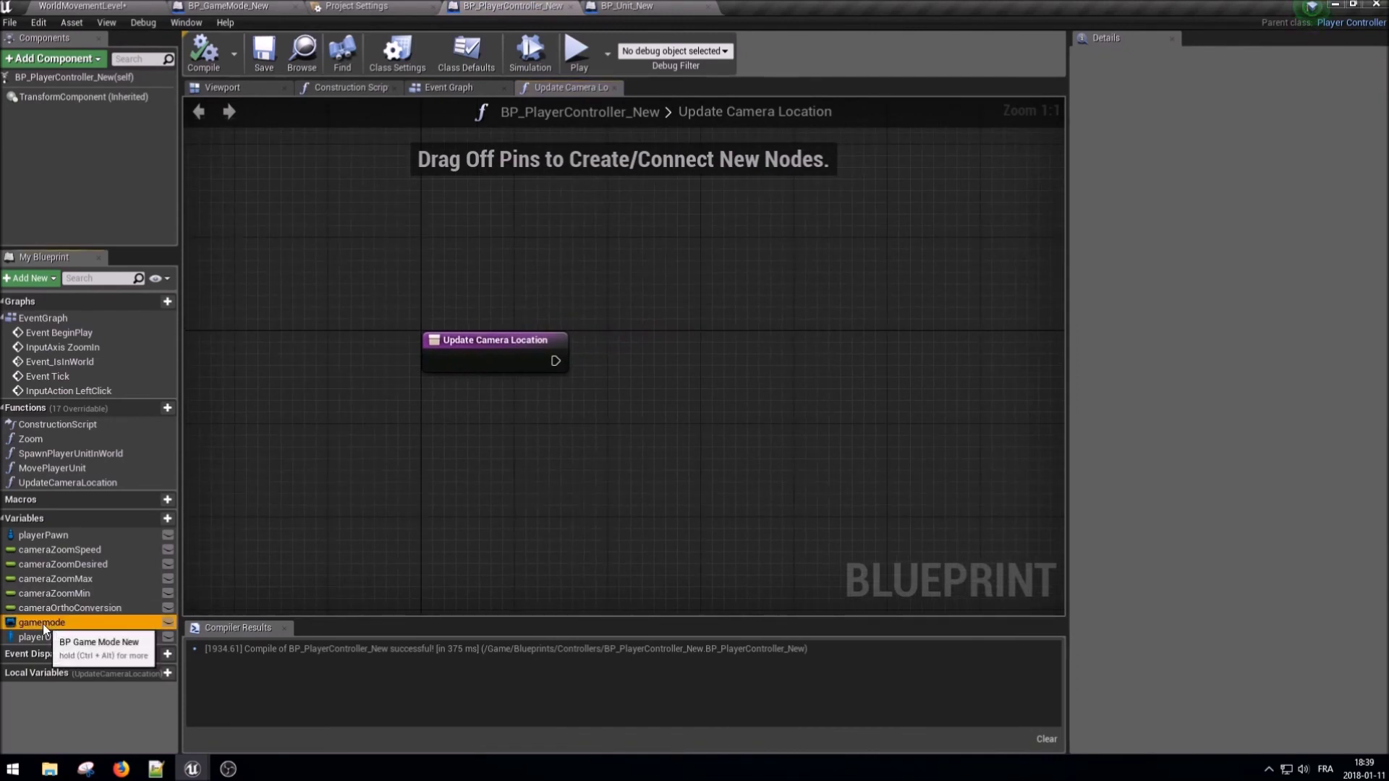
mouse_move(42, 624)
ctrl+mouse_down()
mouse_move(643, 378)
mouse_move(722, 380)
ctrl+mouse_up()
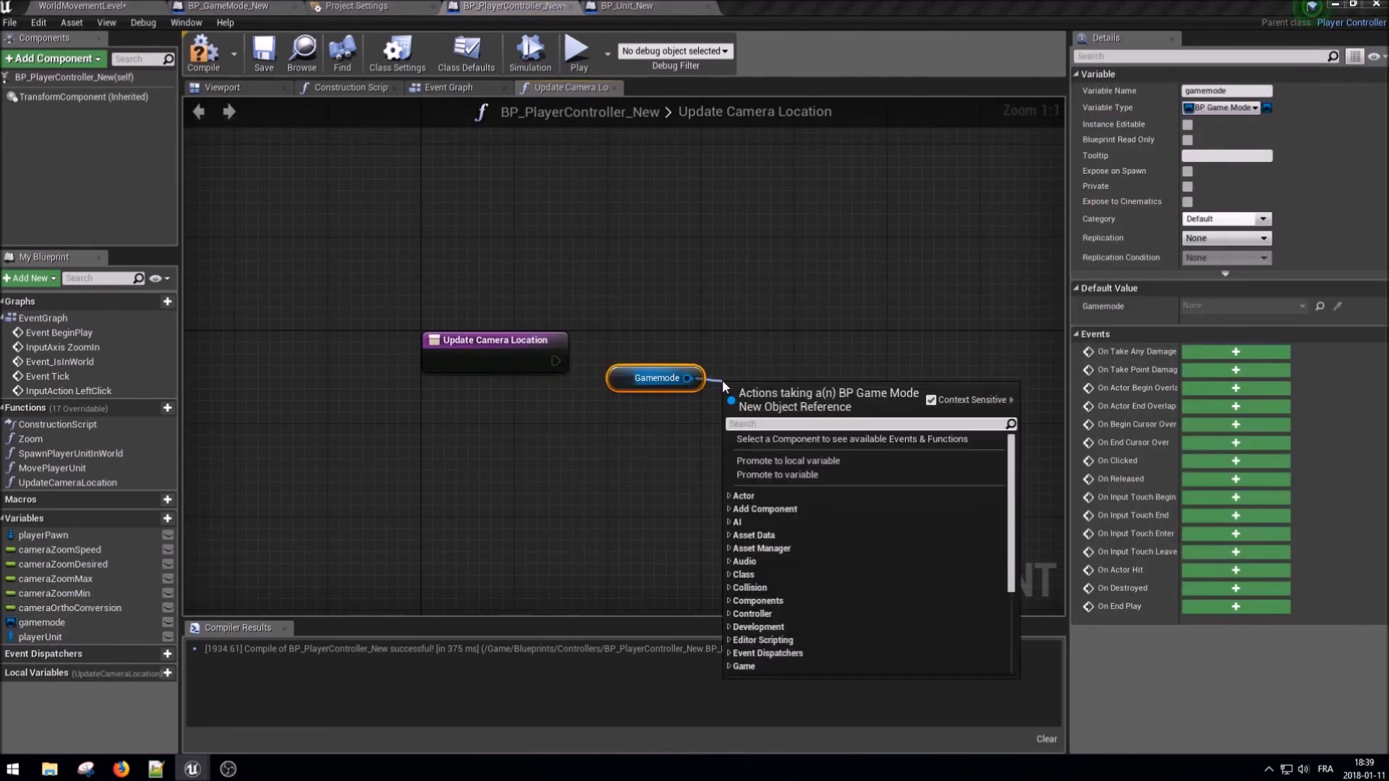
text(get game)
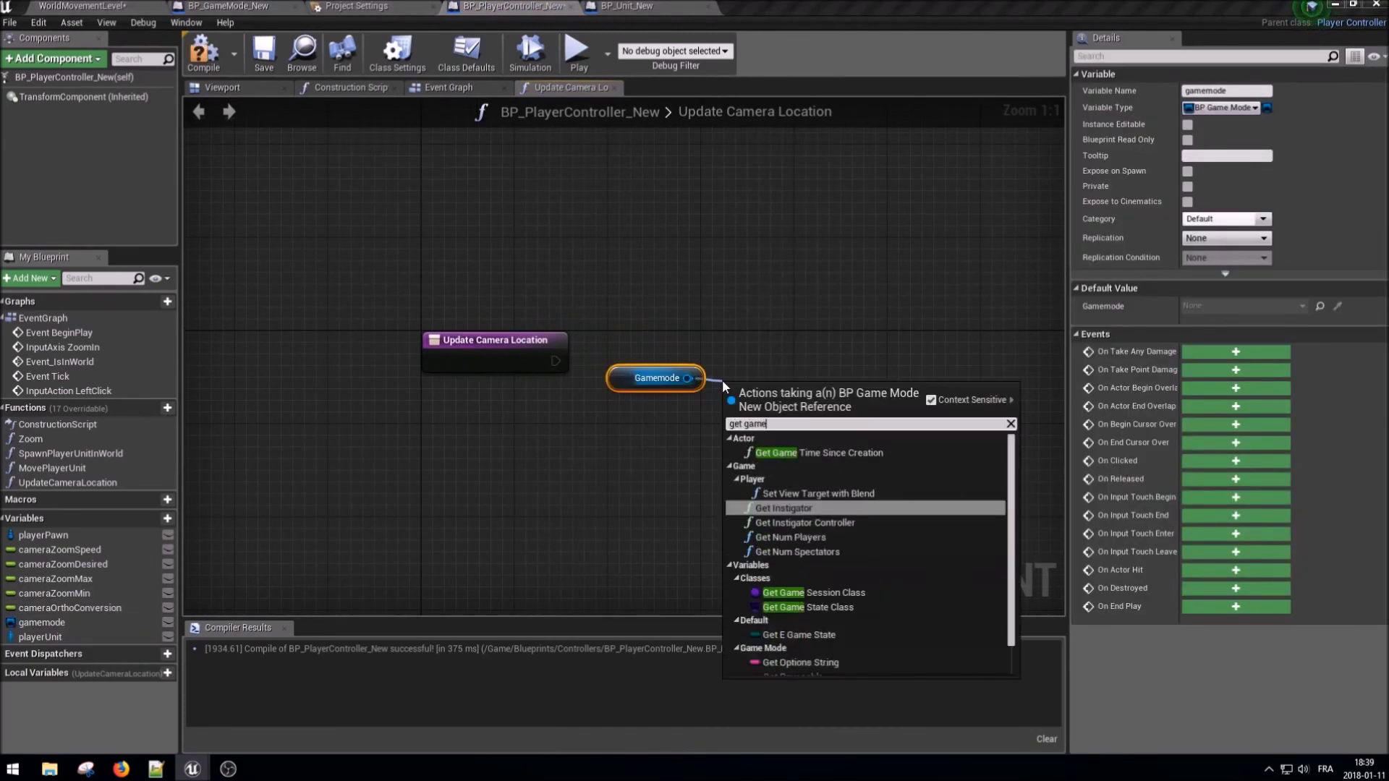
text(sta)
click(799, 493)
- Add a Switch on EGameState fed by the game state and wired to the execution flow
right_drag(834, 382, 626, 389)
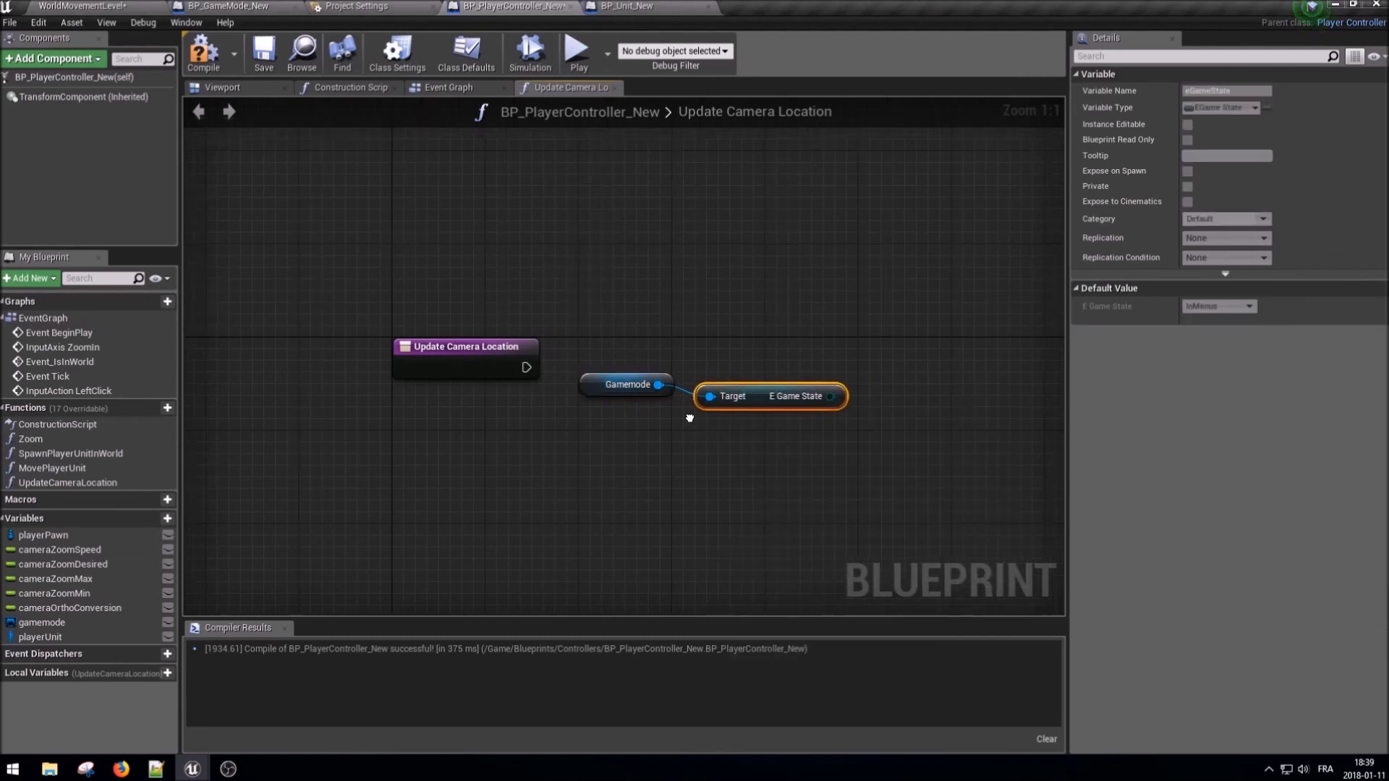
drag(670, 400, 673, 396)
text(switch)
key(Return)
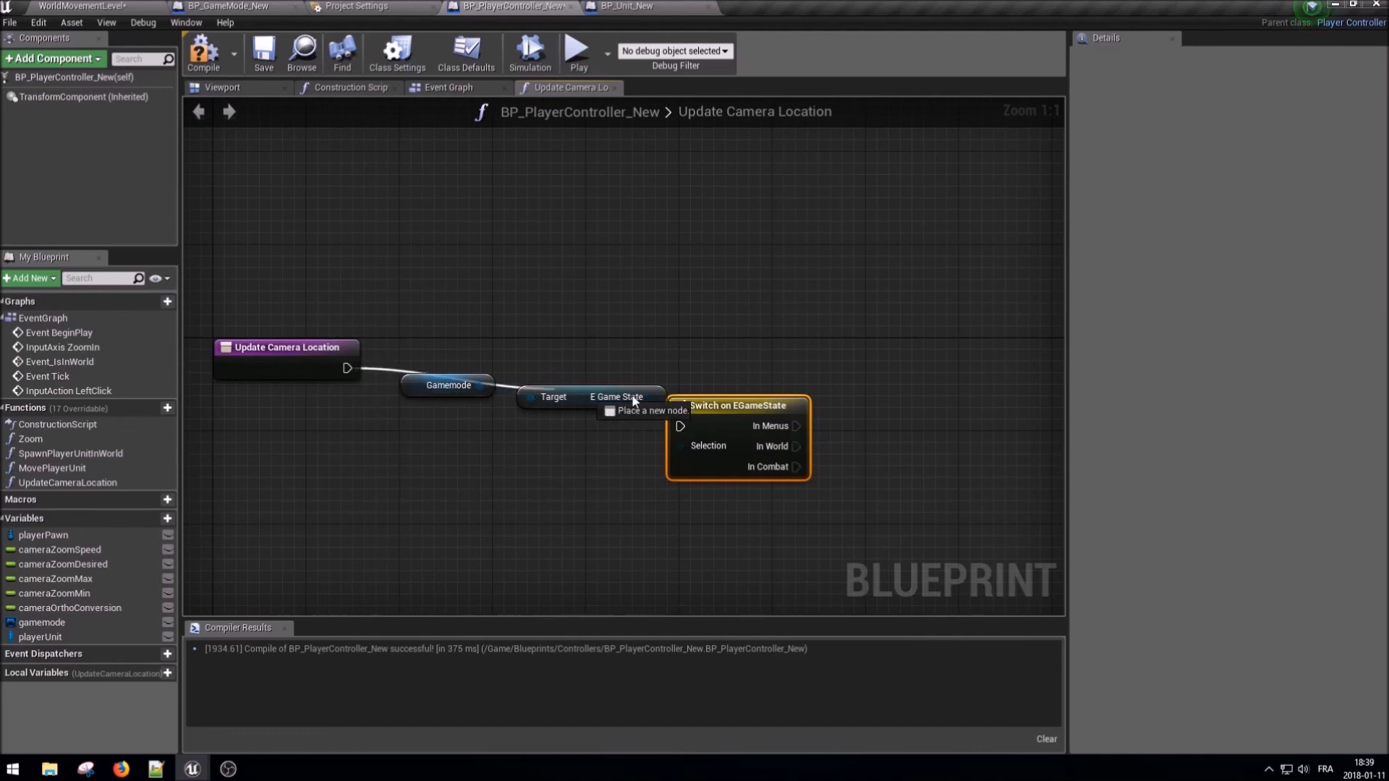
drag(682, 426, 683, 427)
drag(738, 405, 750, 349)
right_click(697, 391)
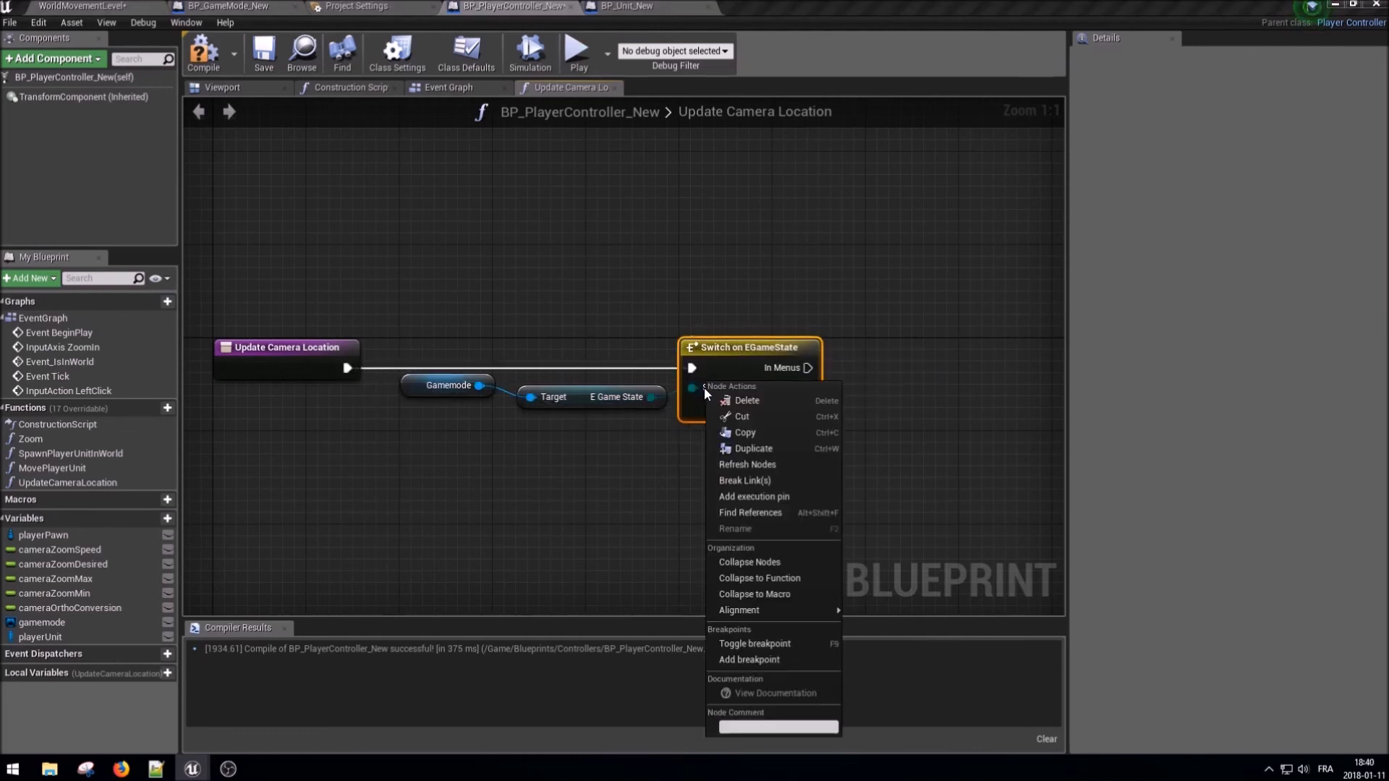
click(727, 455)
right_drag(777, 414, 635, 393)
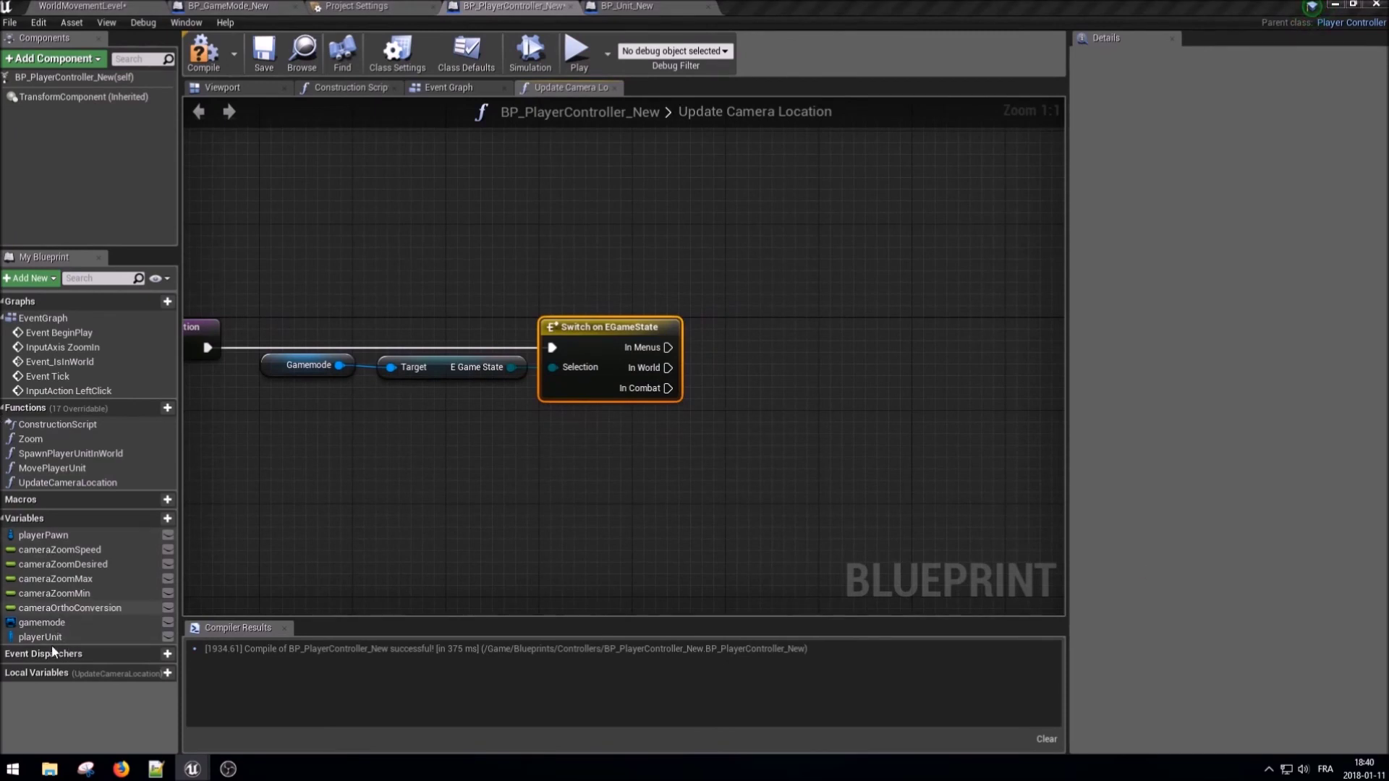
- Place a Player Unit getter next to the switch
drag(94, 635, 710, 402)
click(745, 409)
right_drag(796, 414, 649, 414)
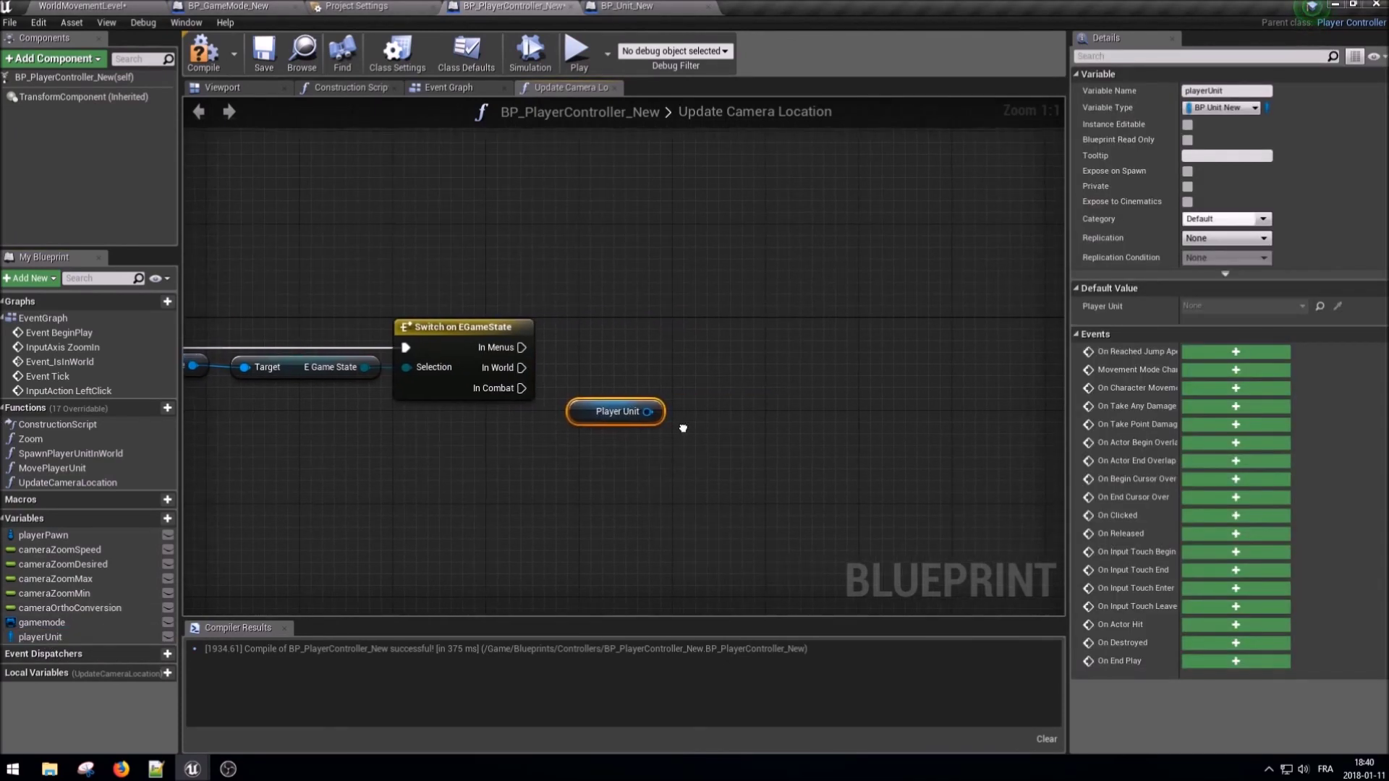
- Add a GetActorLocation node for the Player Unit
drag(649, 414, 701, 411)
text(get ac)
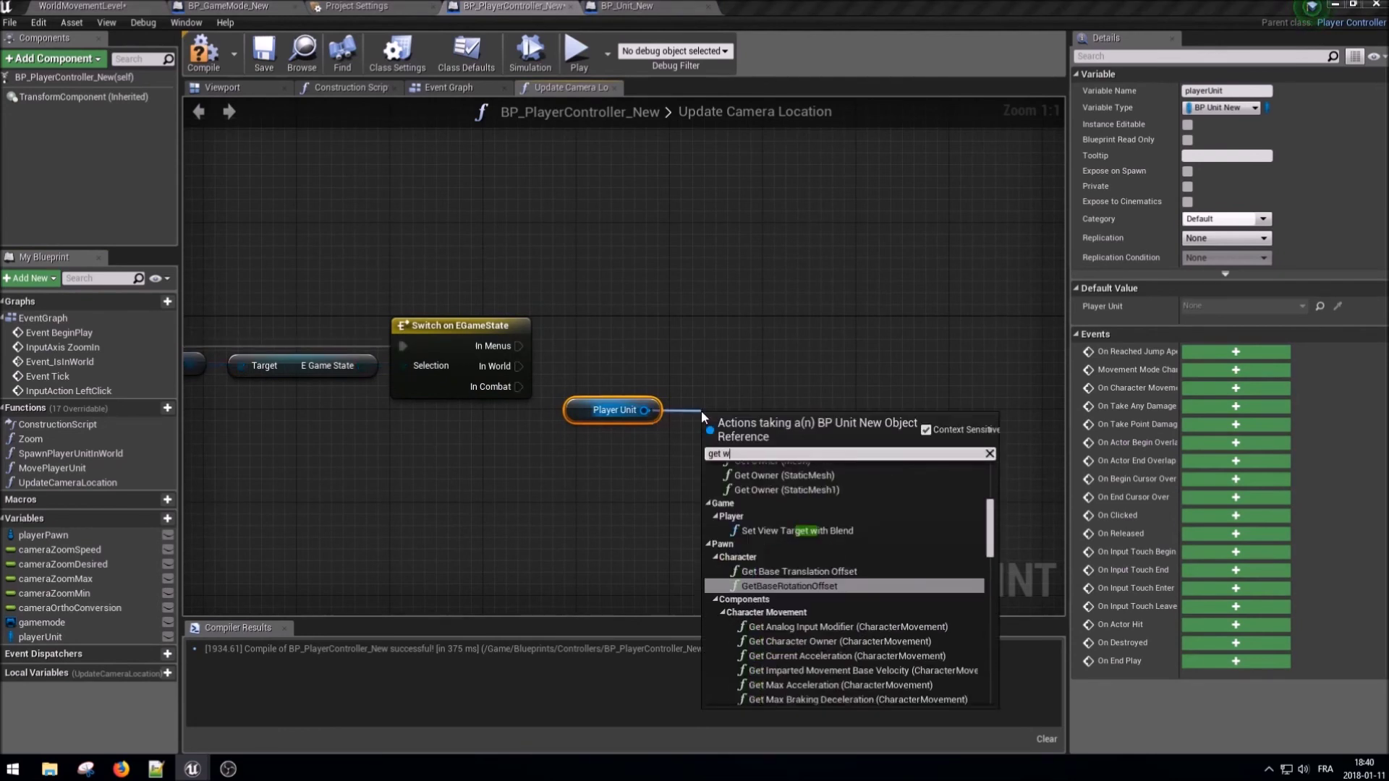
text(tor loca)
key(Return)
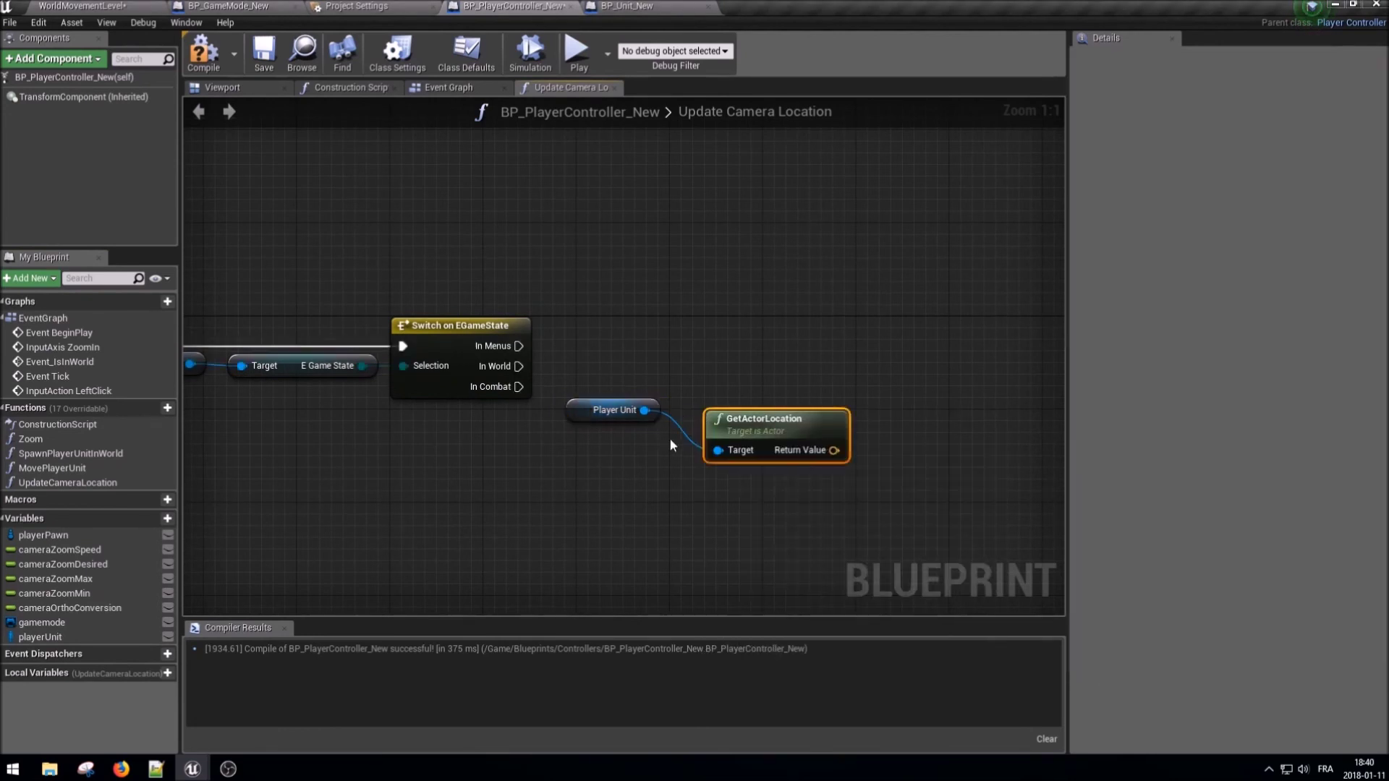
drag(780, 429, 743, 399)
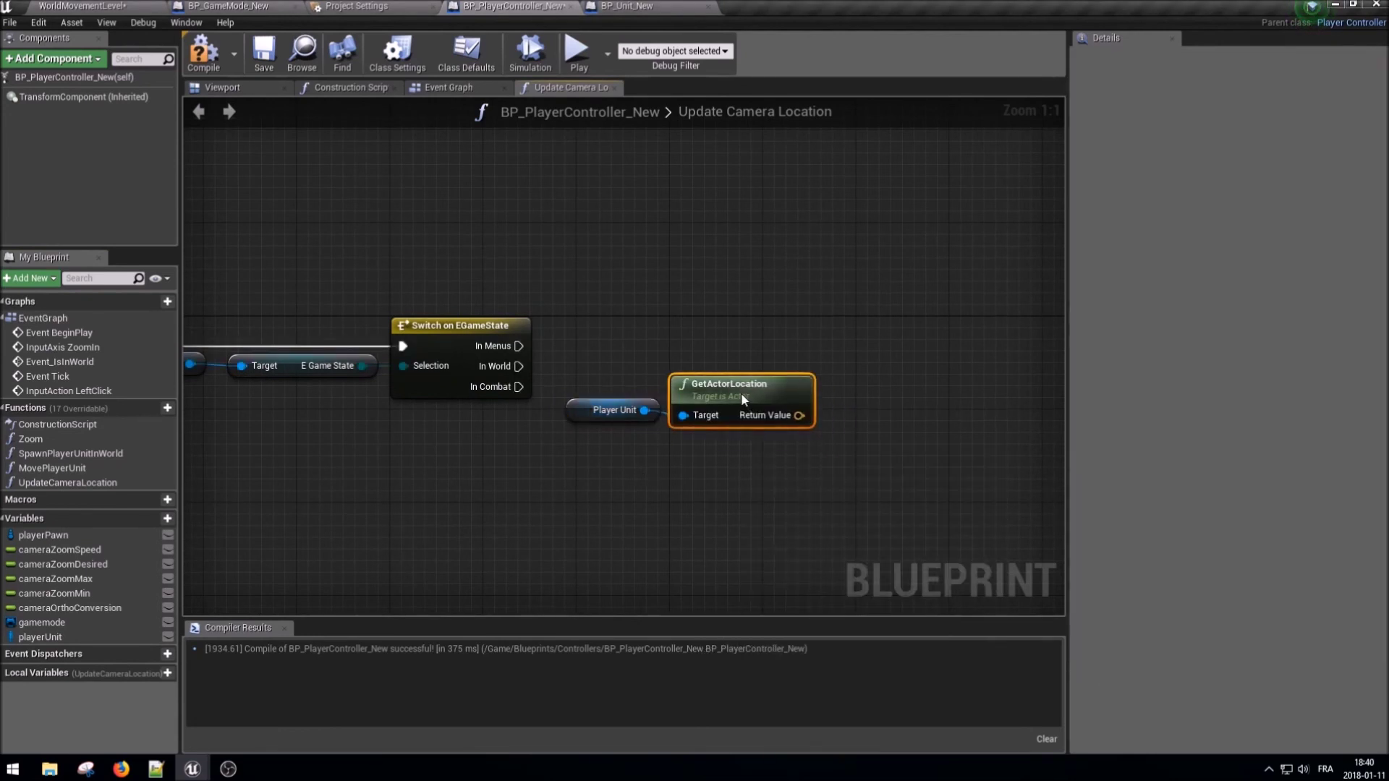
- Promote the location to a cameraLocationDesired variable, with In World setting it
right_click(799, 415)
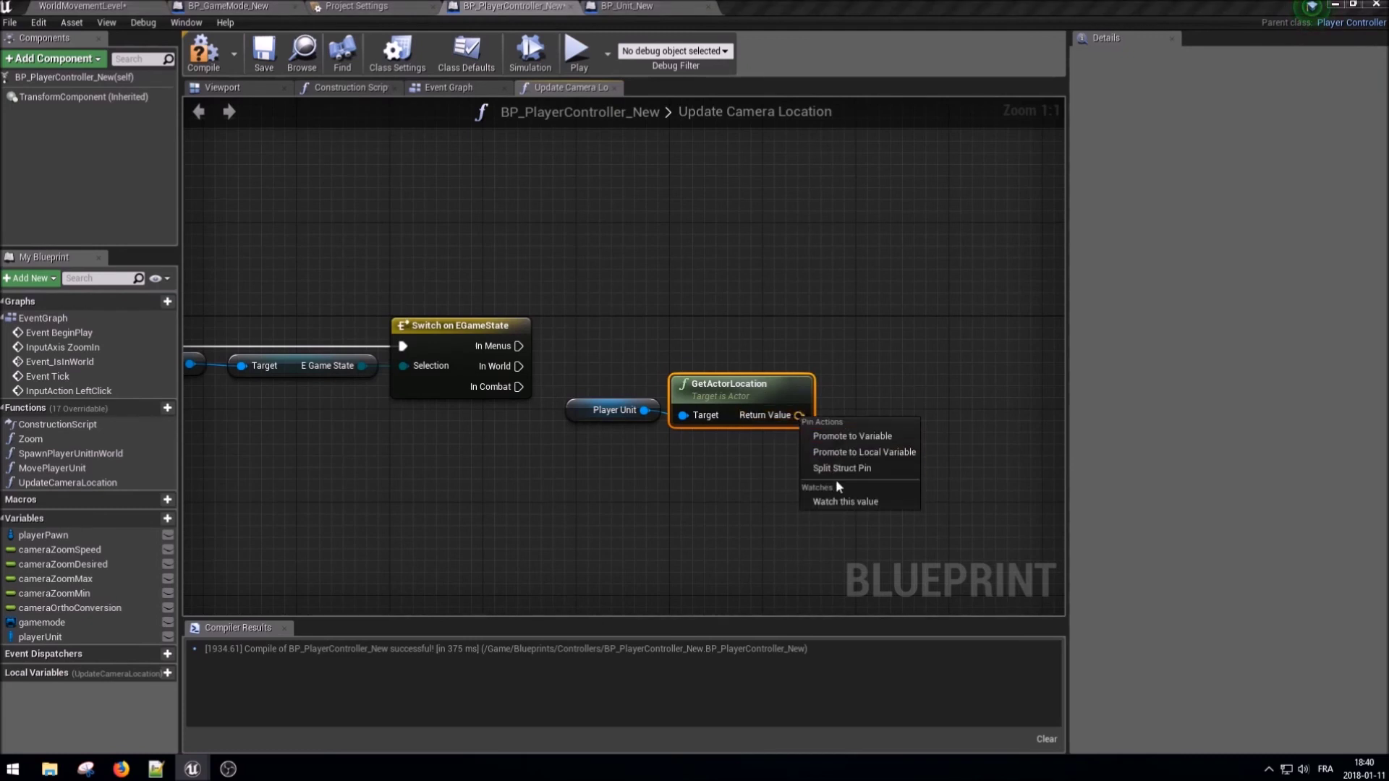
click(841, 436)
text(cameraLocationDesi)
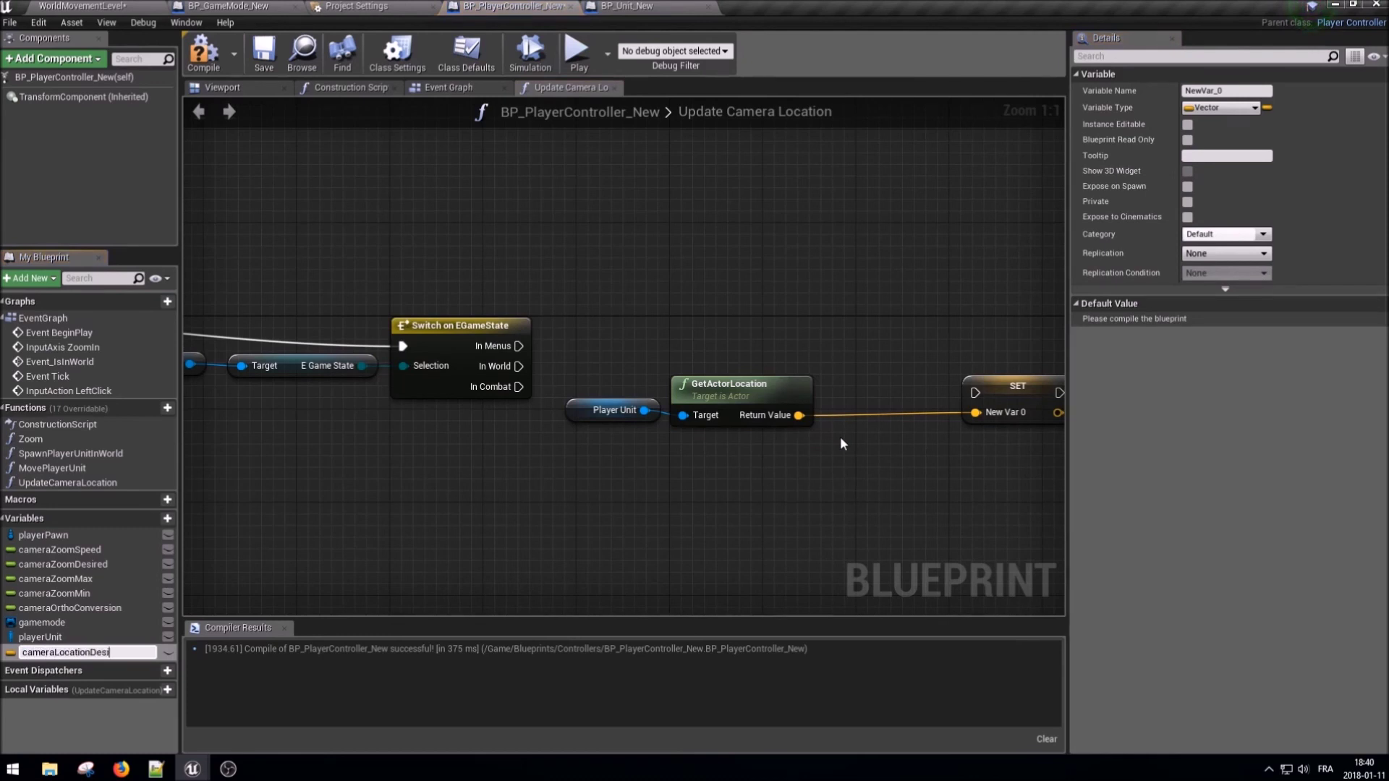
text(red)
key(Return)
mouse_move(519, 366)
mouse_down()
mouse_move(975, 393)
mouse_move(923, 370)
mouse_move(899, 382)
mouse_up()
drag(376, 394, 852, 421)
right_drag(816, 398, 572, 389)
- Place a Player Pawn getter to the right of the SET node
scroll(571, 389, down, 1)
scroll(572, 389, down, 1)
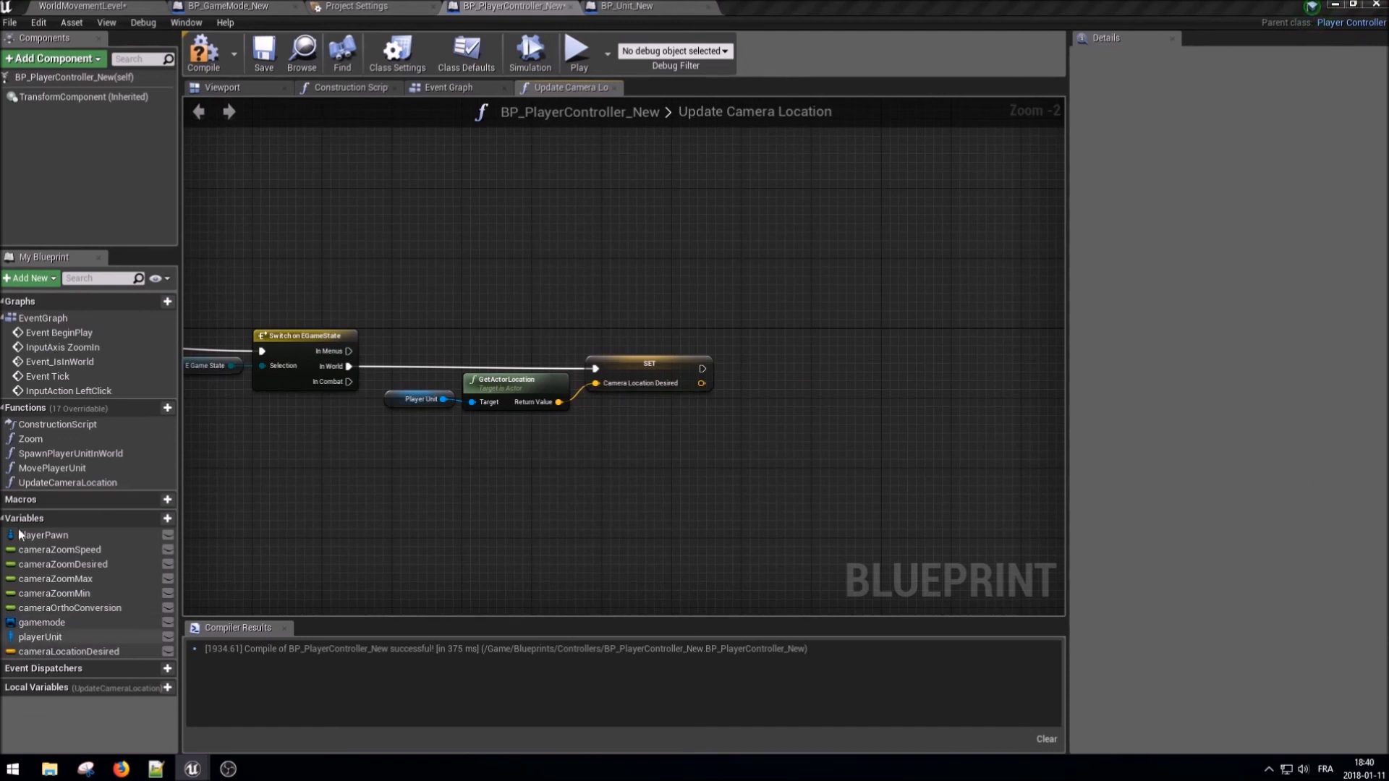
ctrl+drag(20, 536, 770, 407)
right_drag(856, 414, 704, 419)
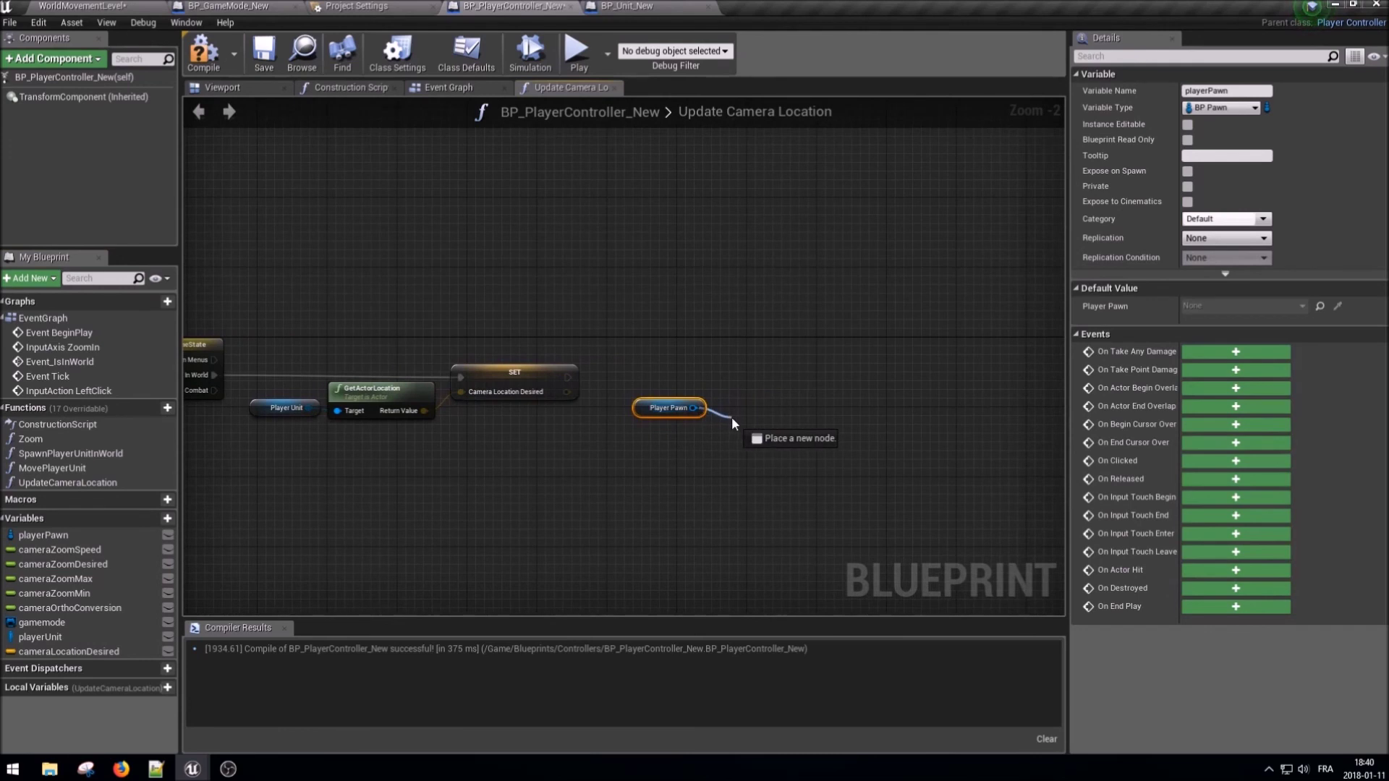
- Add a SetActorLocation node for Player Pawn, executed after the SET node
drag(731, 417, 732, 417)
text(set acto)
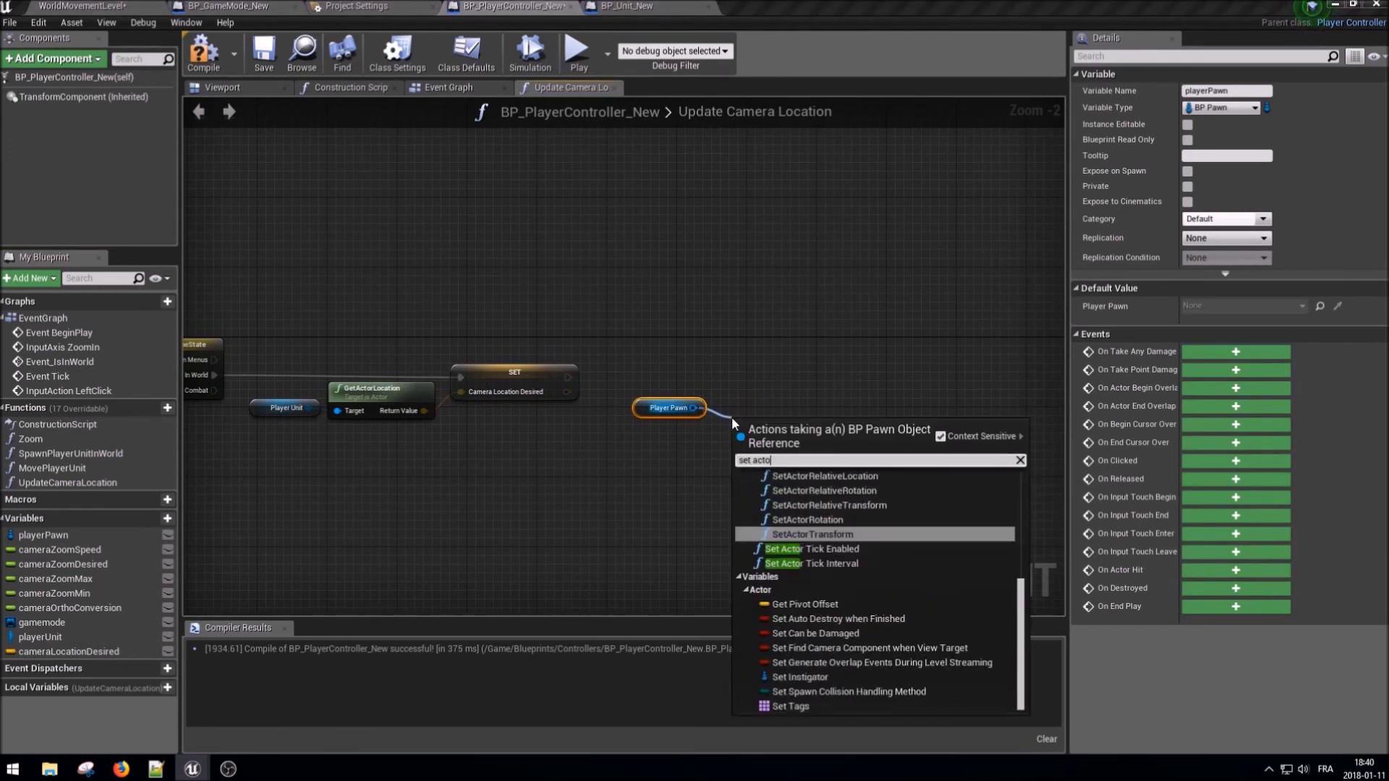
text(r loca)
key(Return)
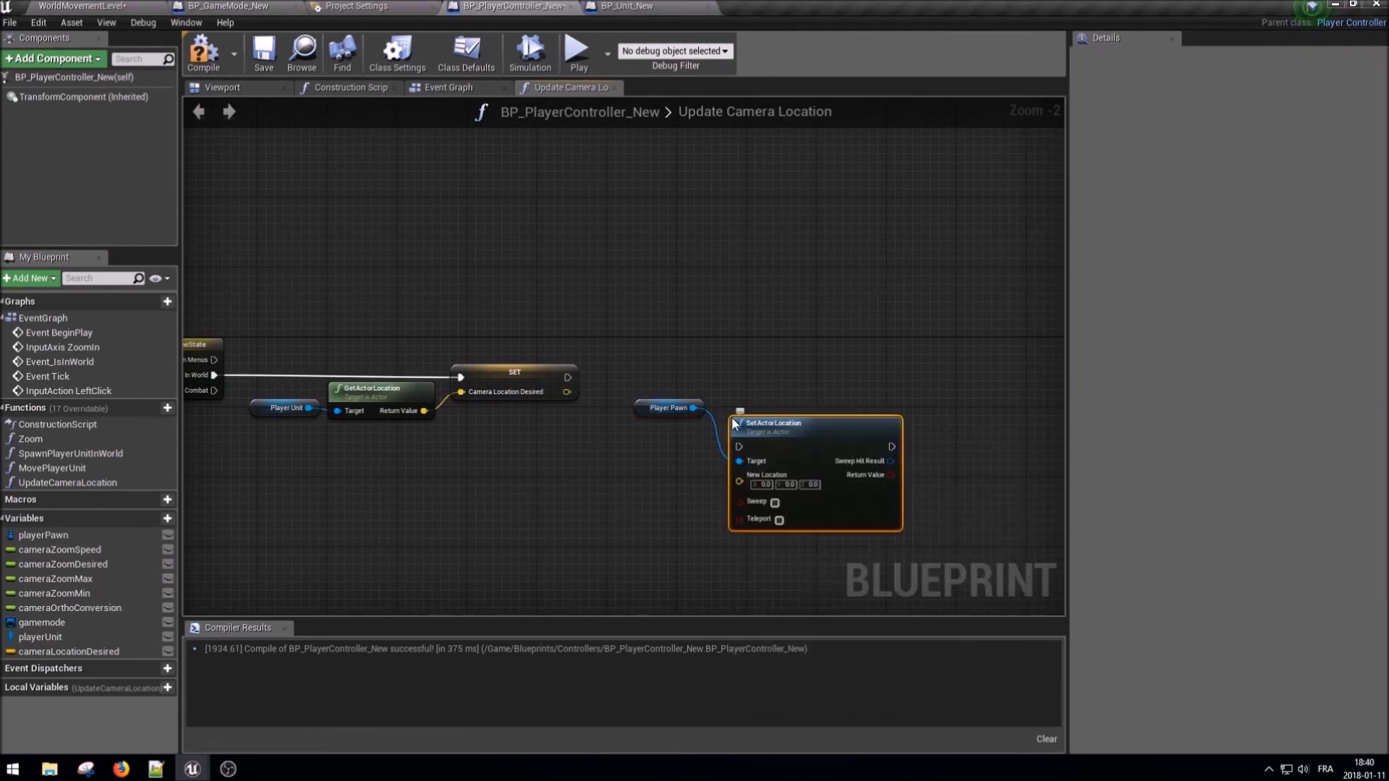
mouse_move(568, 377)
mouse_down()
mouse_move(739, 447)
mouse_move(849, 358)
mouse_up()
click(668, 409)
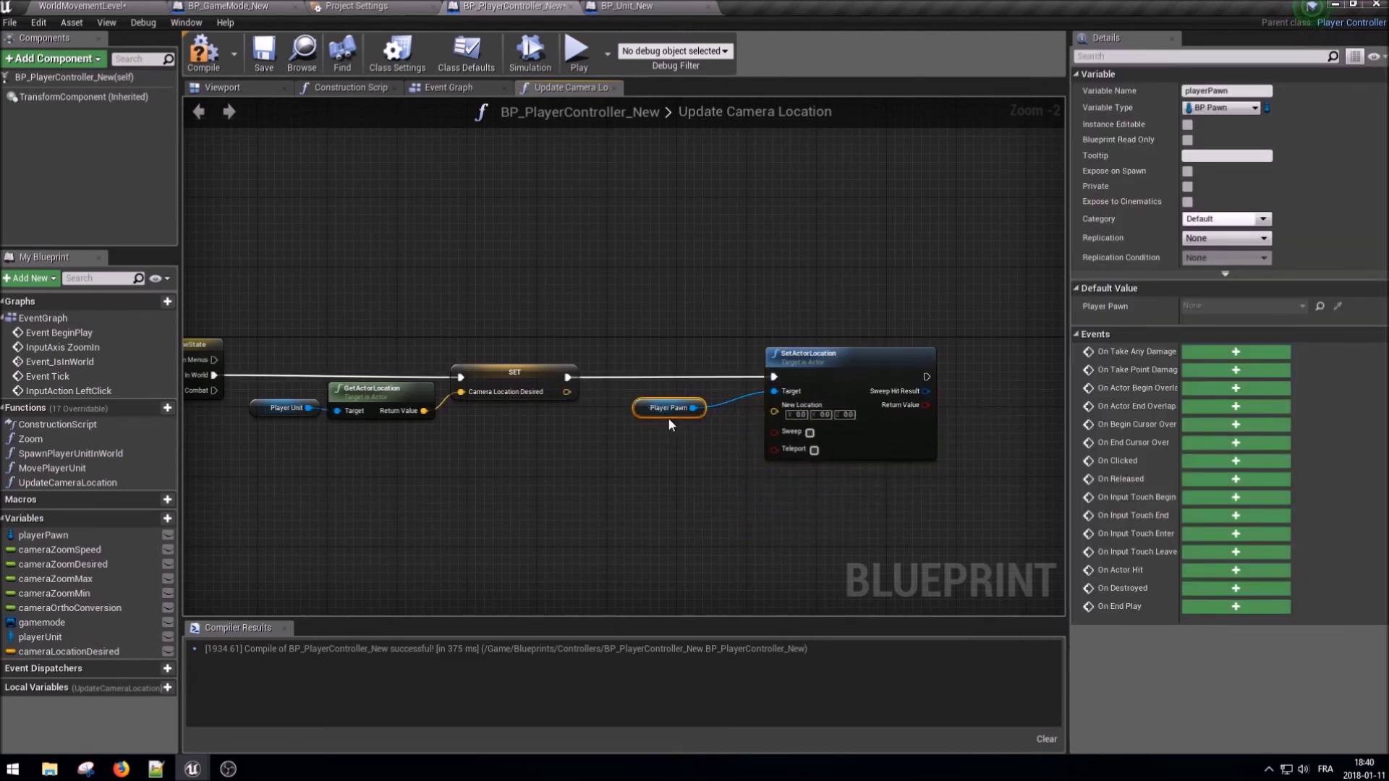
drag(651, 402, 695, 386)
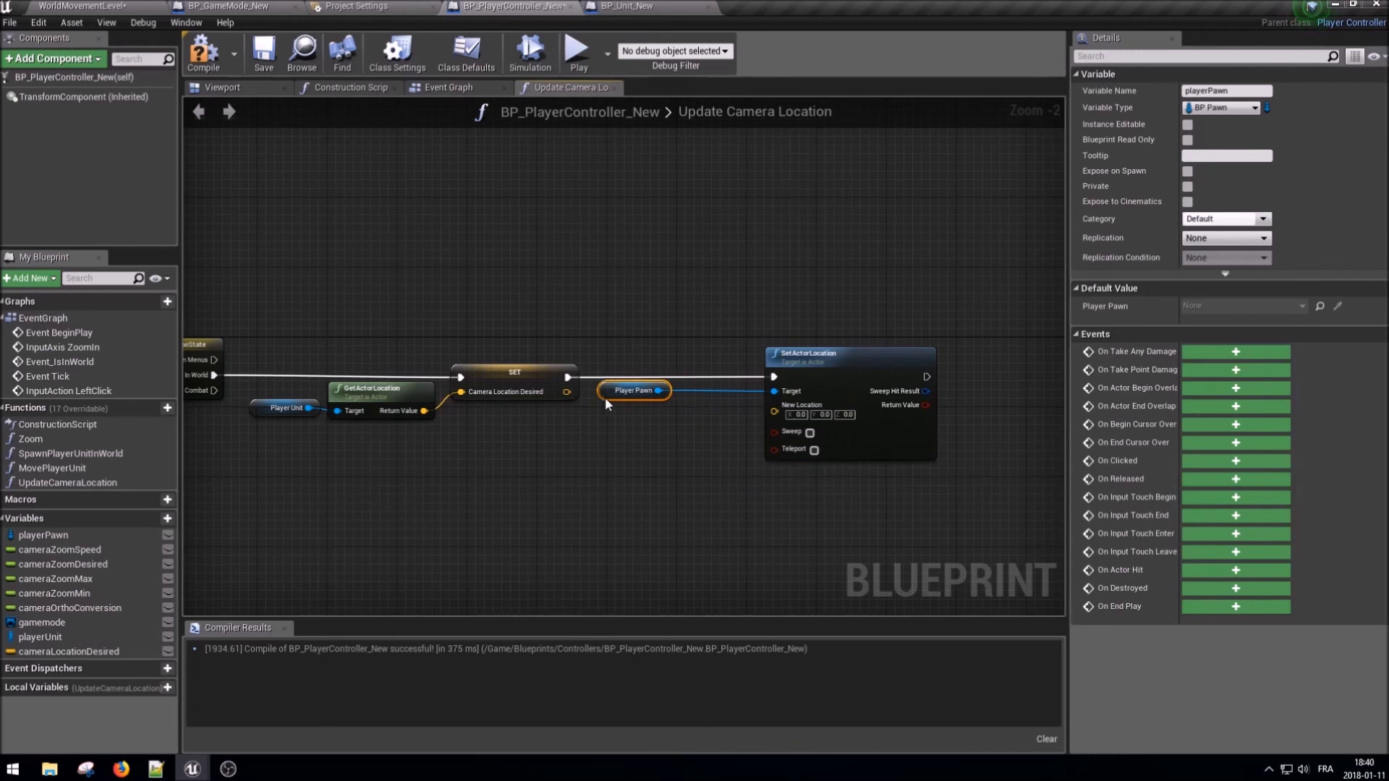
drag(843, 362, 945, 361)
- Feed New Location a vector Lerp from the pawn's location to cameraLocationDesired
drag(658, 390, 674, 415)
text(get actorloc)
key(Return)
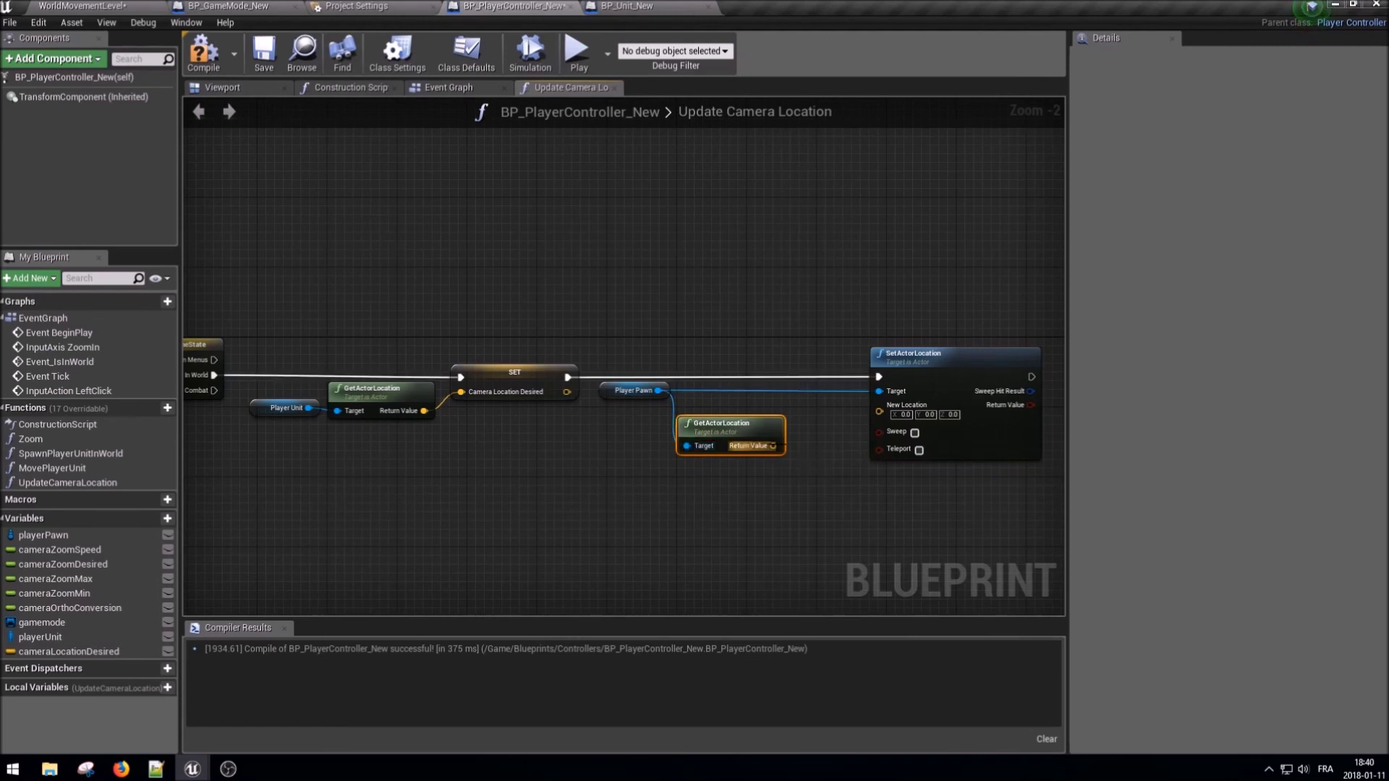
drag(774, 446, 791, 461)
text(lerp)
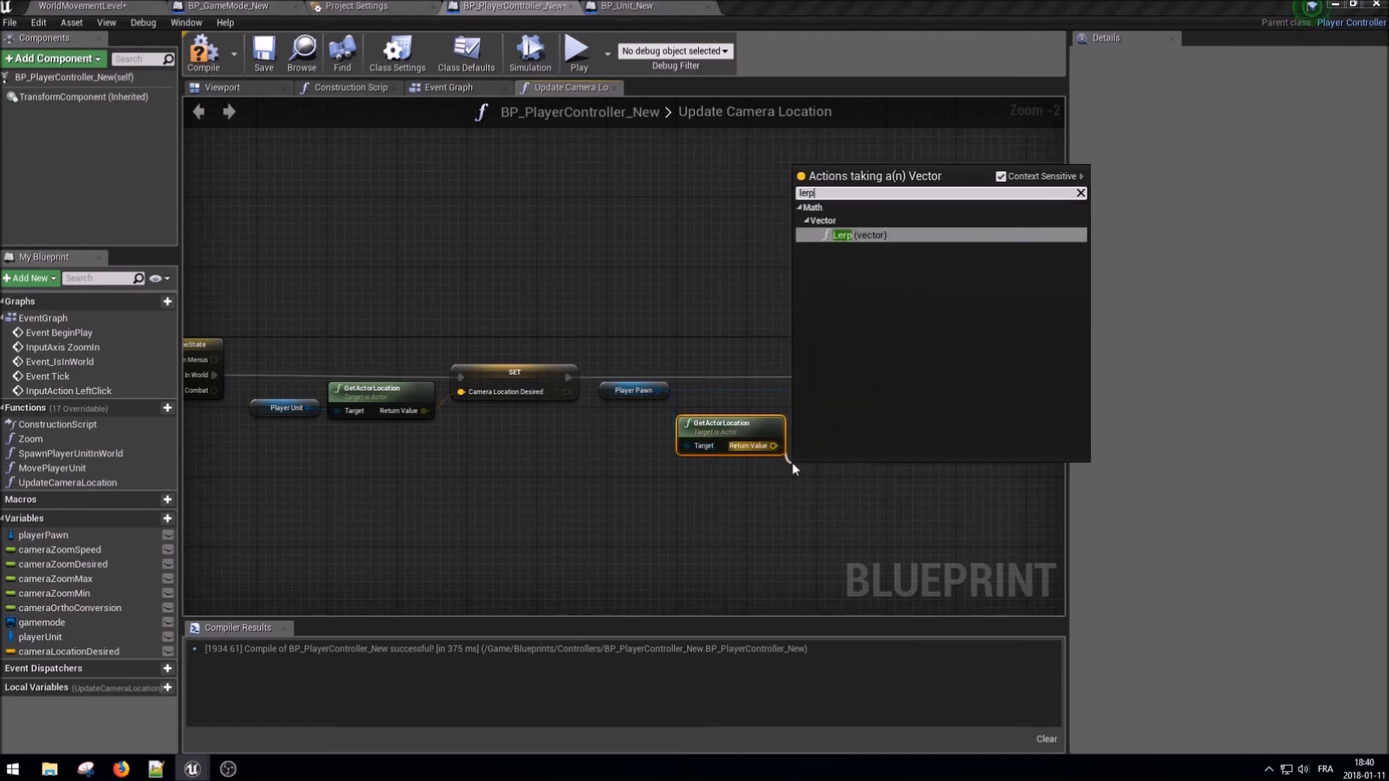
key(Return)
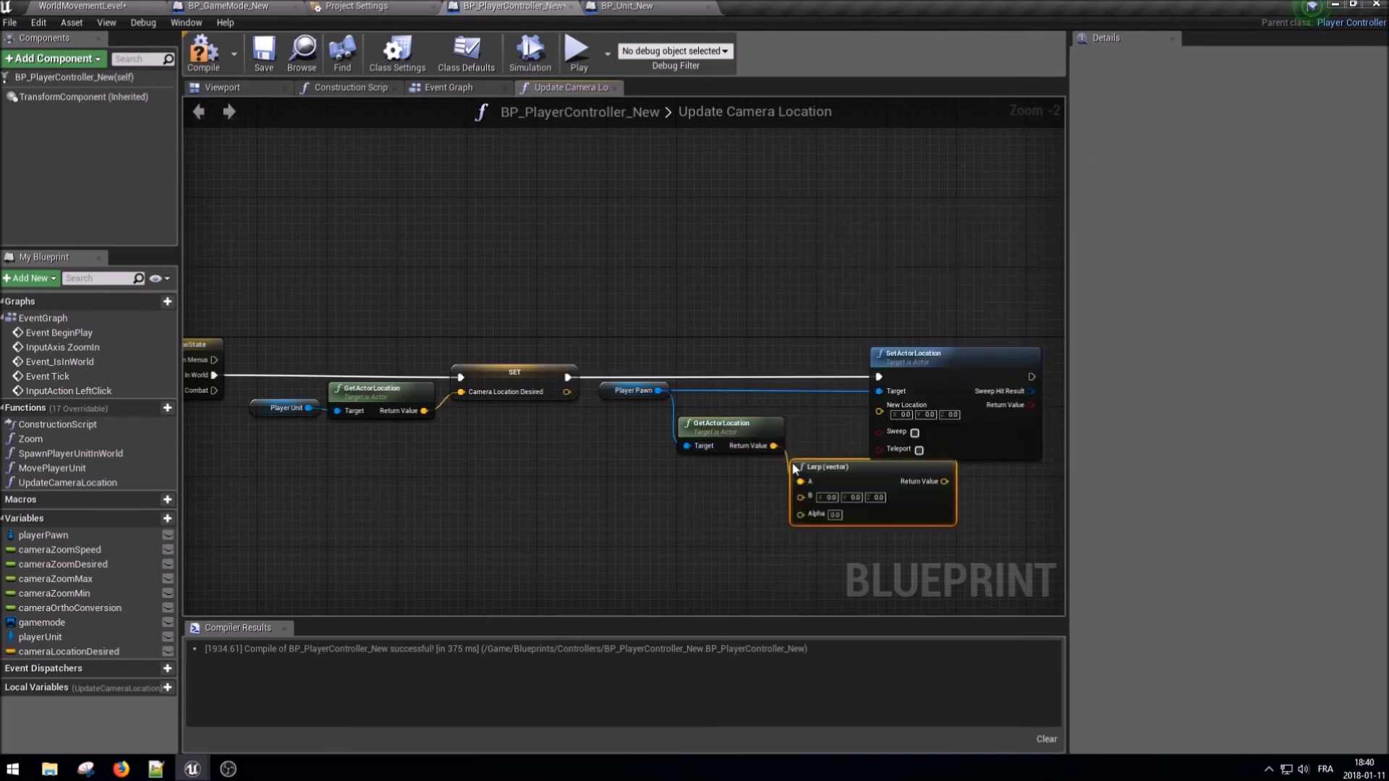
mouse_move(944, 481)
mouse_down()
mouse_move(878, 411)
mouse_move(994, 415)
mouse_up()
mouse_move(881, 489)
mouse_down()
mouse_move(881, 446)
mouse_move(894, 457)
mouse_up()
drag(72, 651, 801, 461)
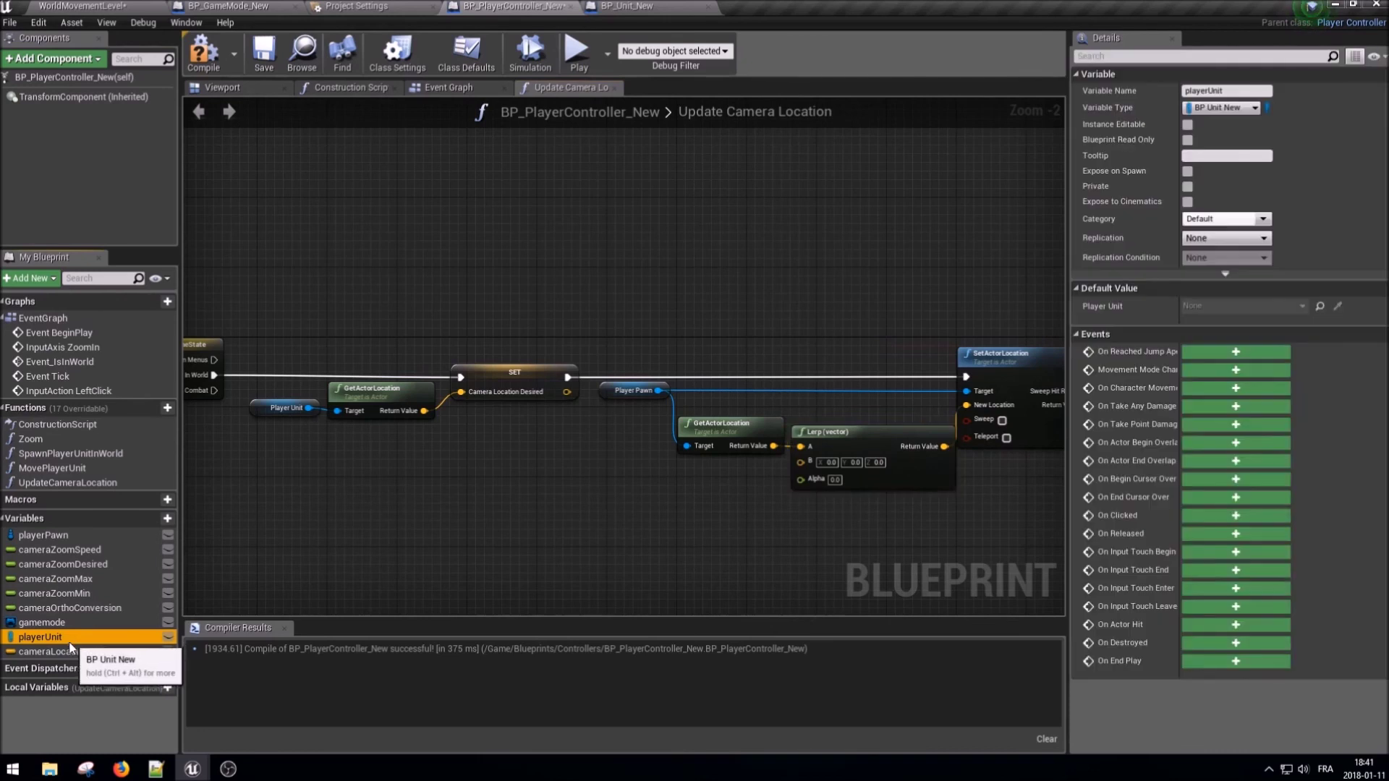
click(723, 528)
- Promote the Lerp Alpha input to a new cameraLocationLag float variable
right_click(801, 476)
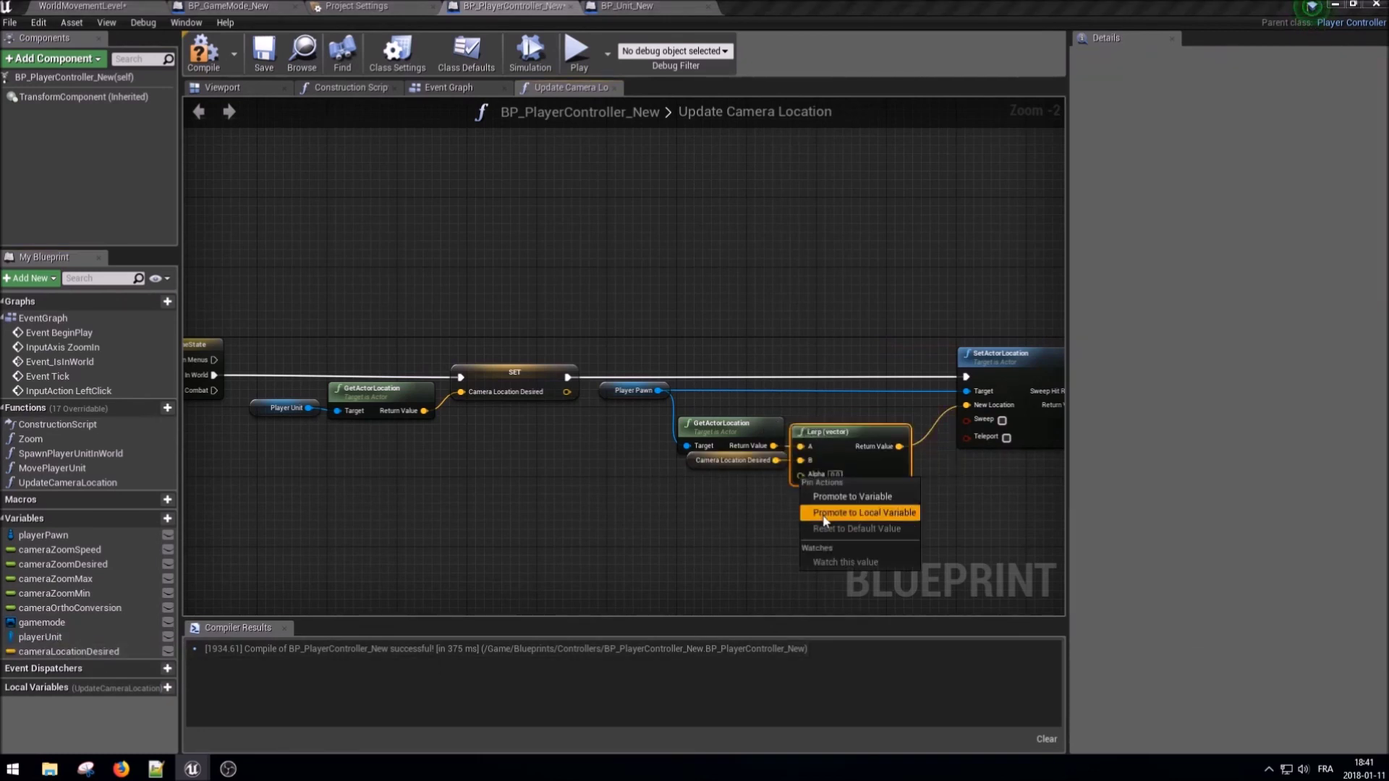
click(832, 497)
text(cameraLocationLa)
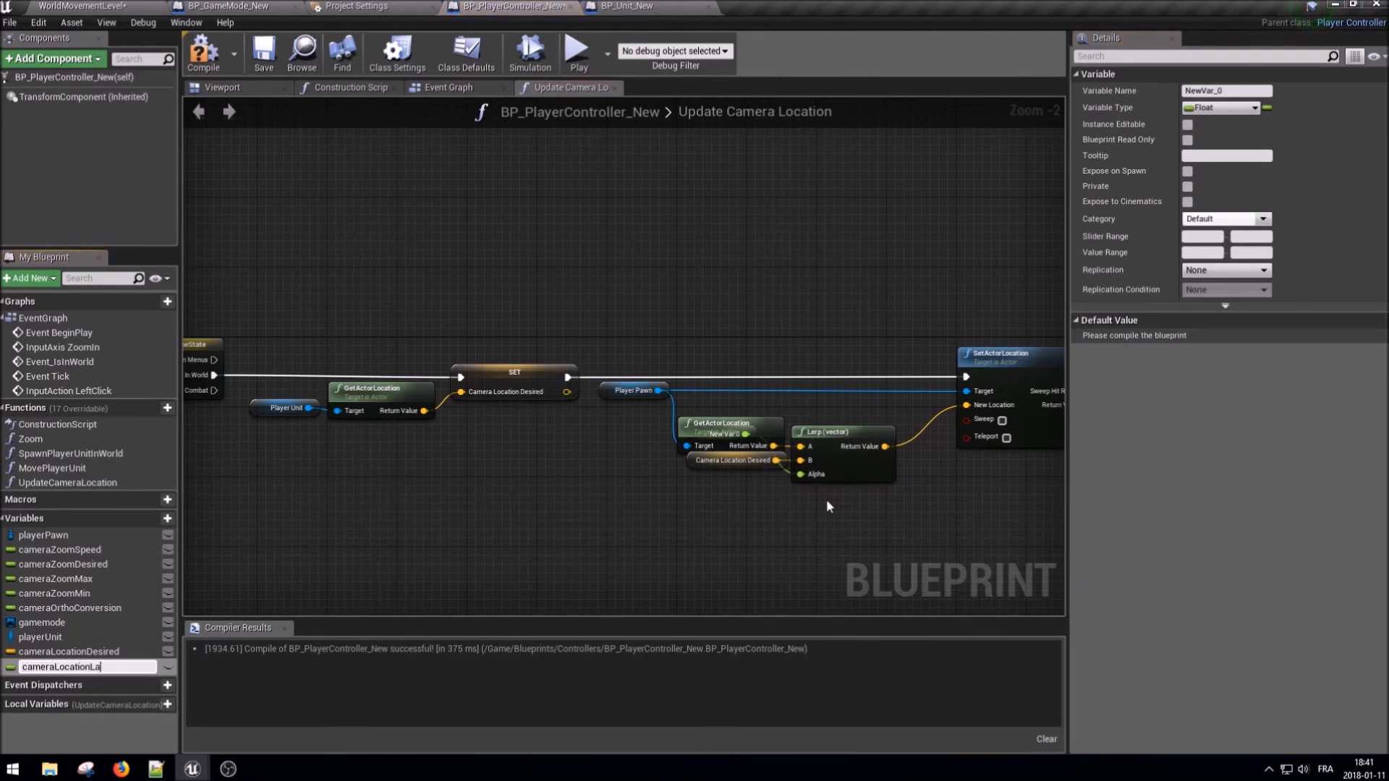
text(g)
key(Return)
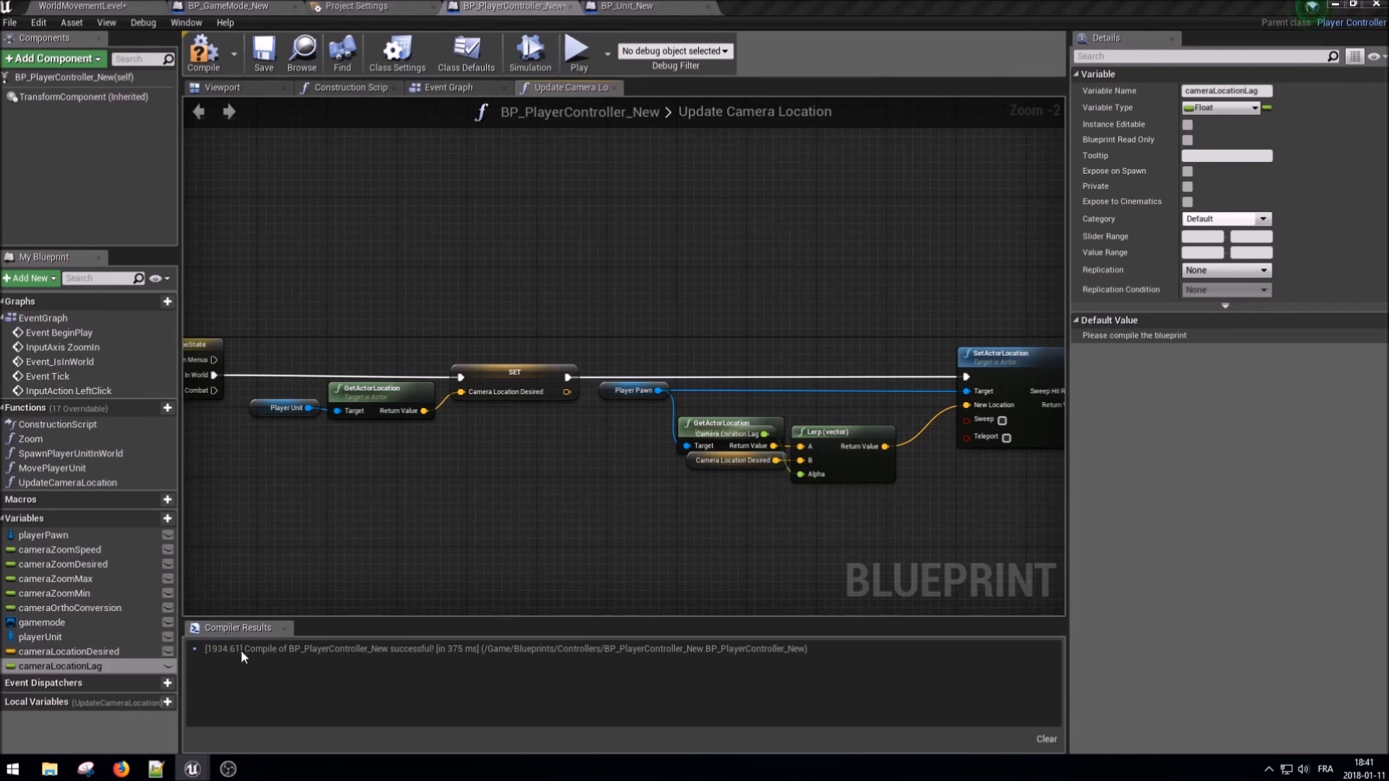
- Recompile the blueprint with cameraLocationLag defaulting to 0.02, save it, and play-test WorldMovementLevel
click(203, 54)
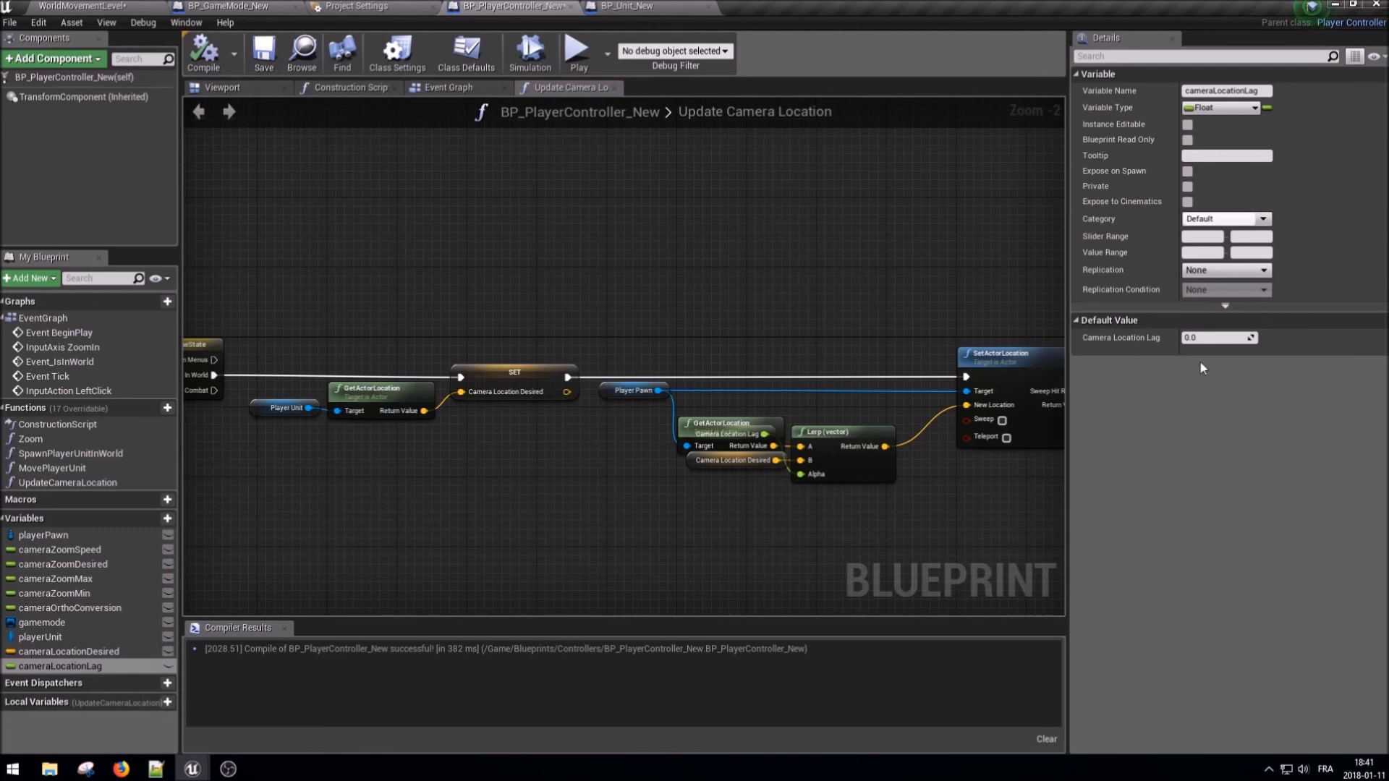
click(1220, 338)
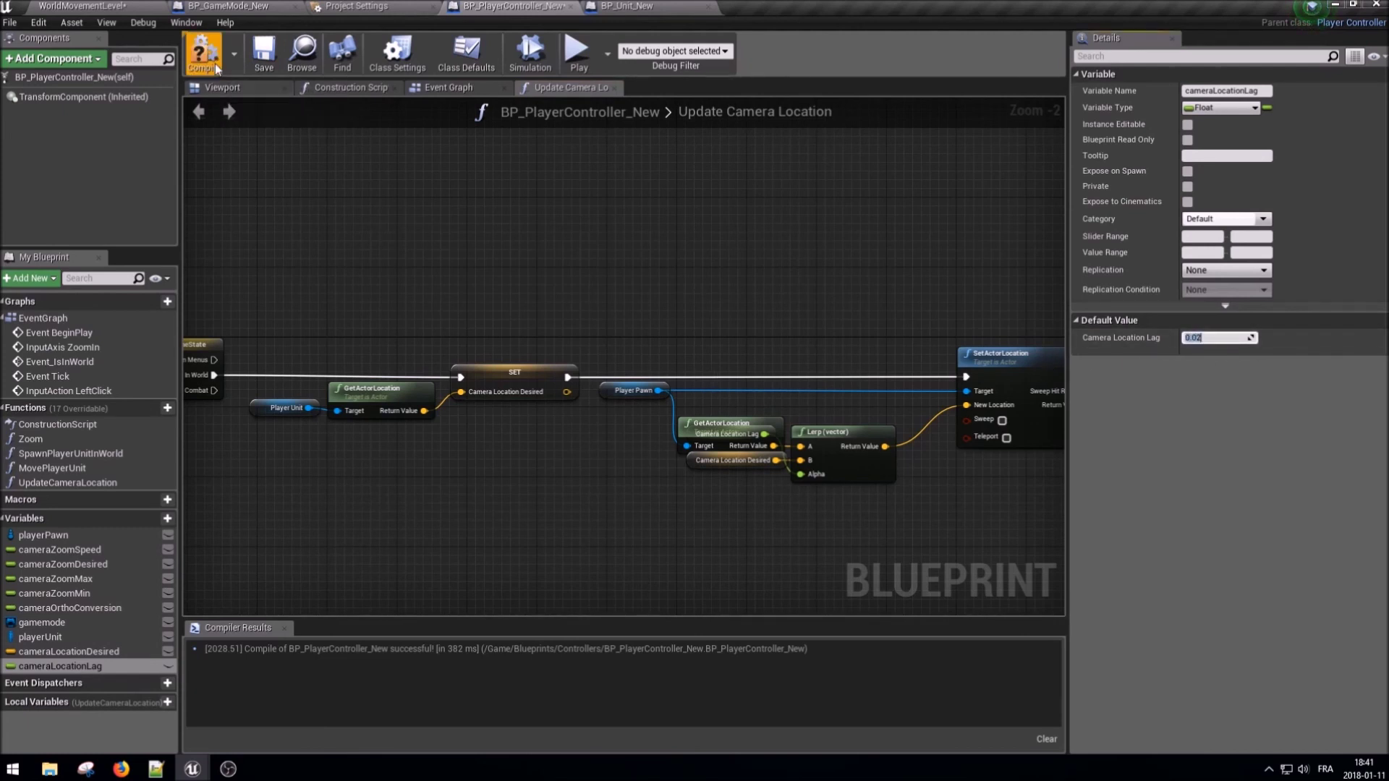
click(263, 52)
click(103, 6)
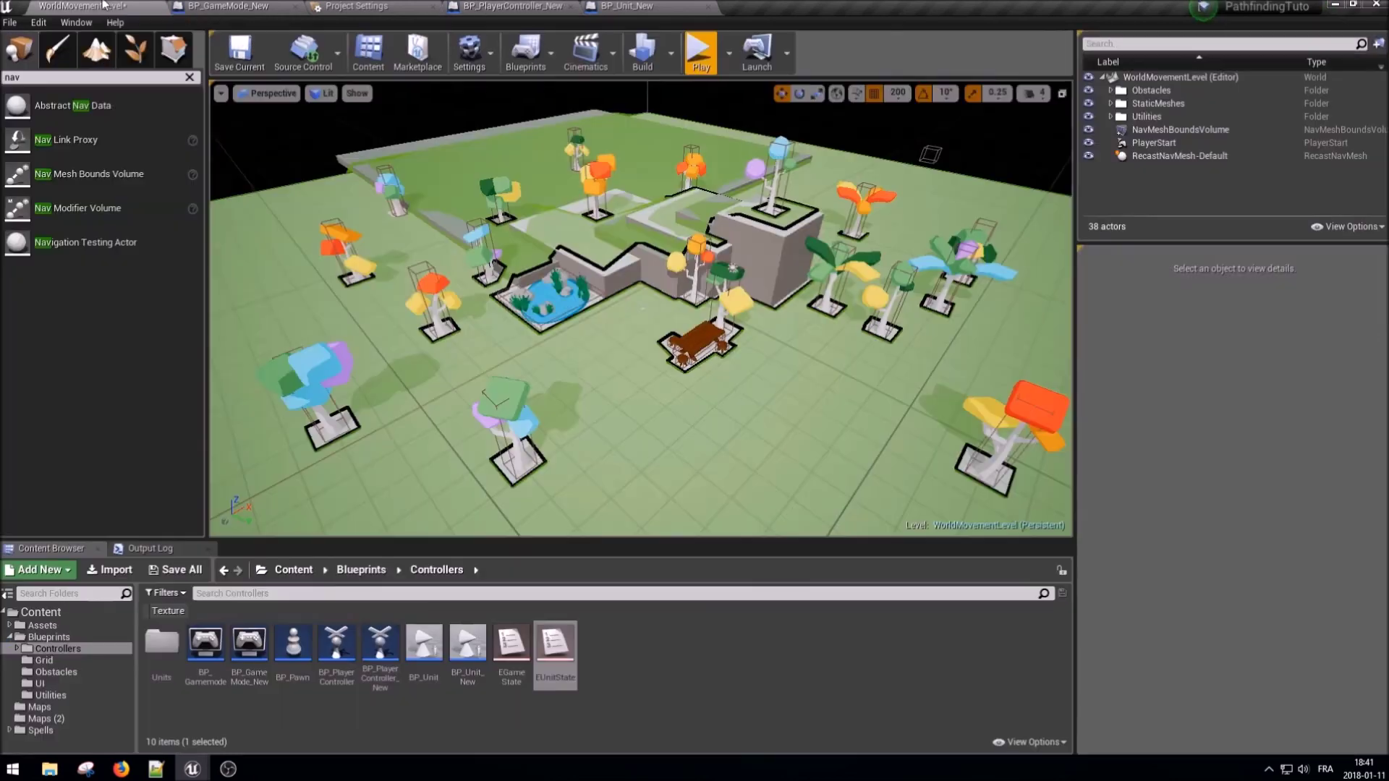
click(718, 62)
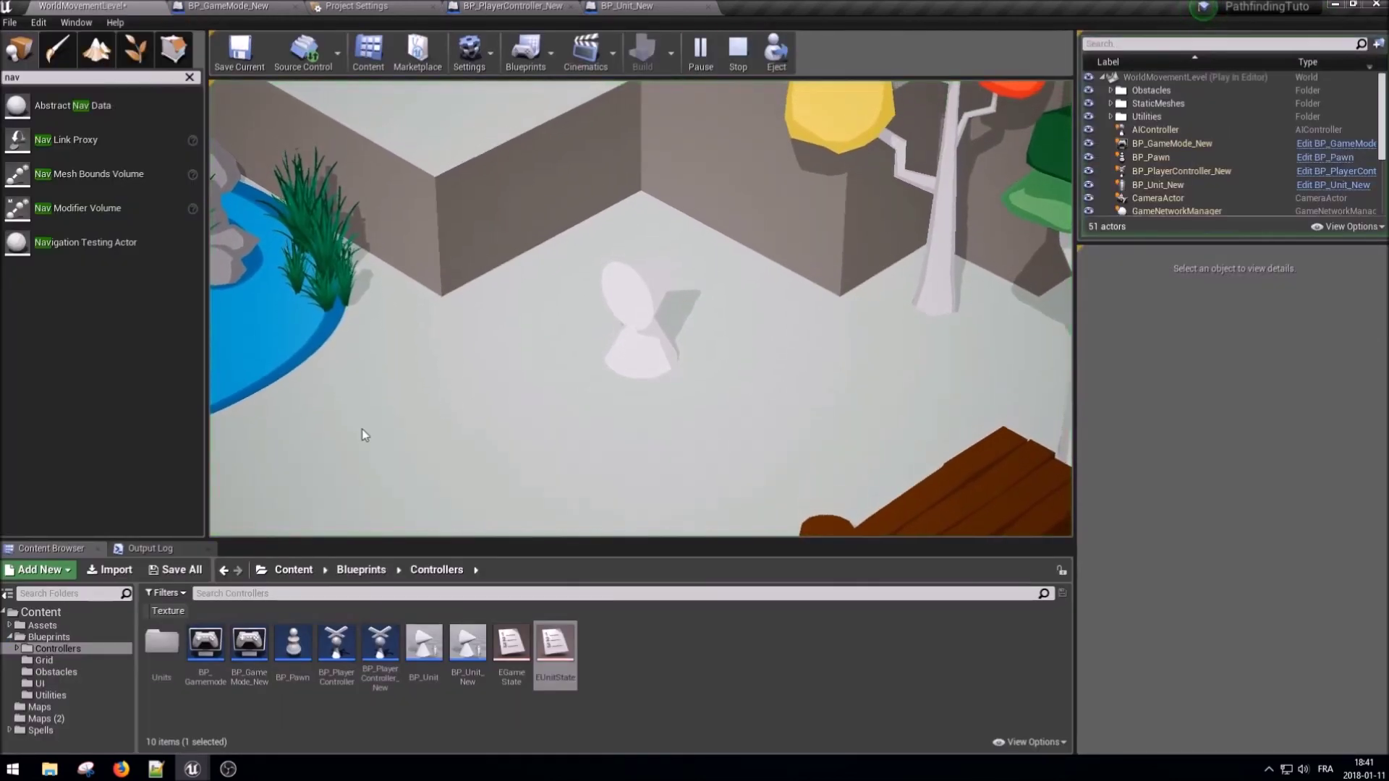